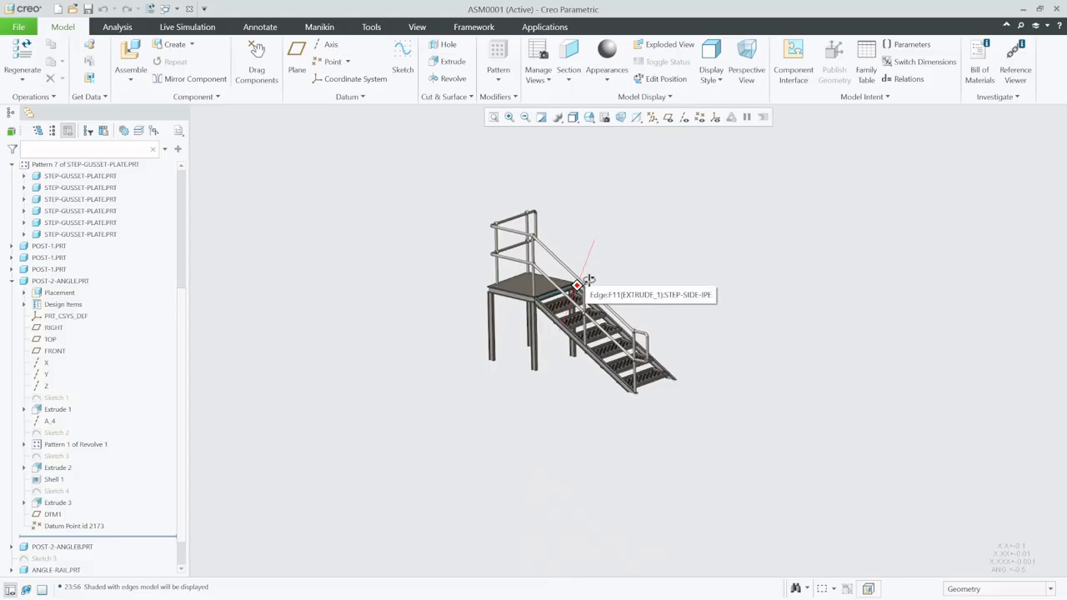
scroll(595, 267, "down", 5)
mouse_move(599, 325)
middle_mouse_down()
mouse_move(633, 350)
mouse_move(547, 366)
mouse_move(534, 350)
mouse_move(599, 359)
mouse_move(656, 349)
mouse_move(663, 364)
middle_mouse_up()
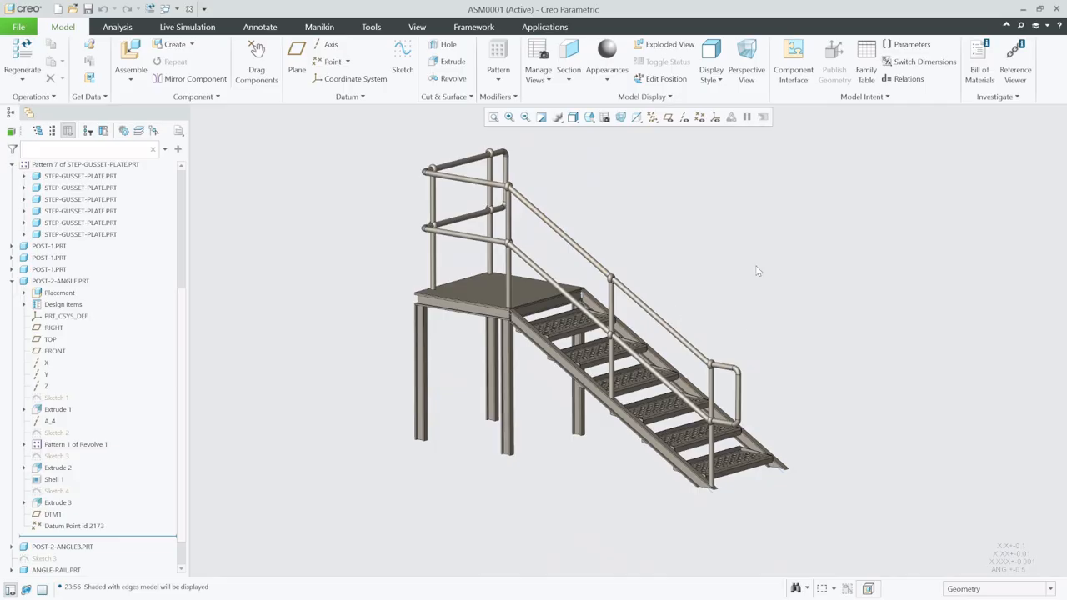
middle_click_drag(694, 344, 658, 376)
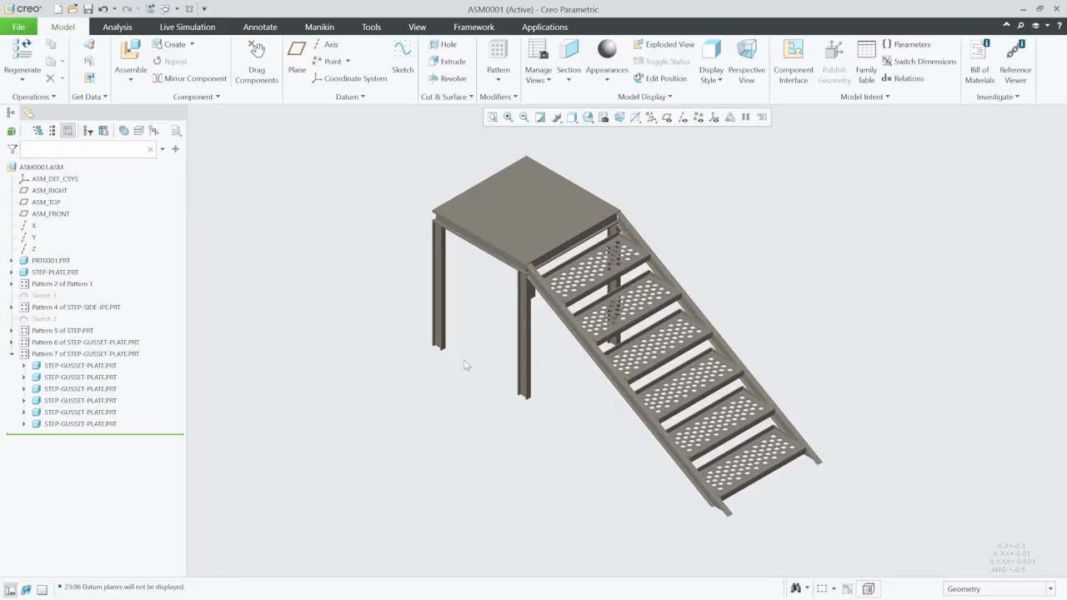
middle_click_drag(529, 442, 535, 432)
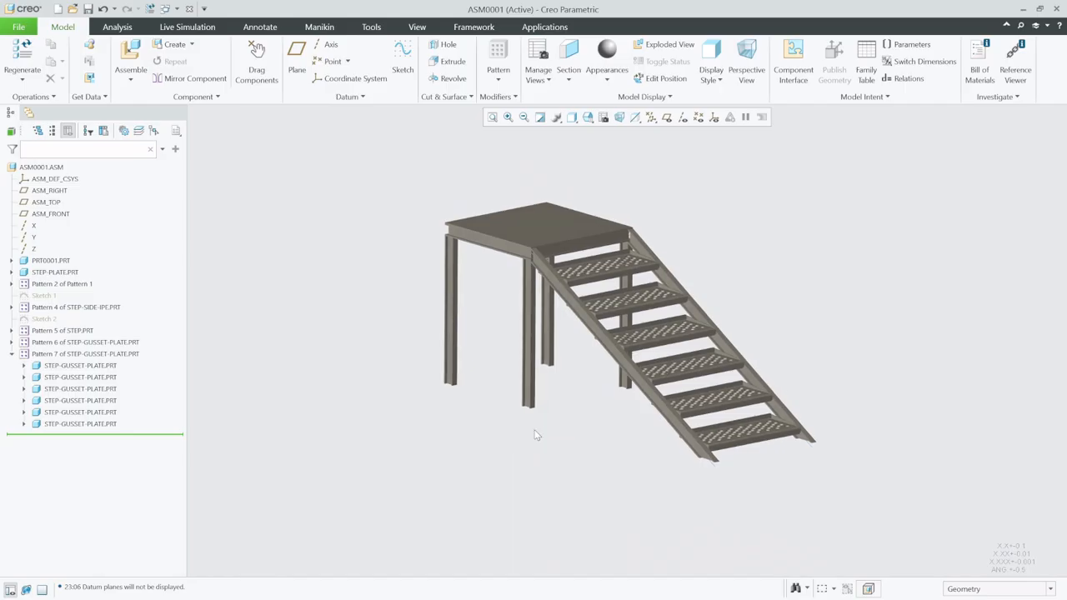
middle_click_drag(522, 395, 523, 405)
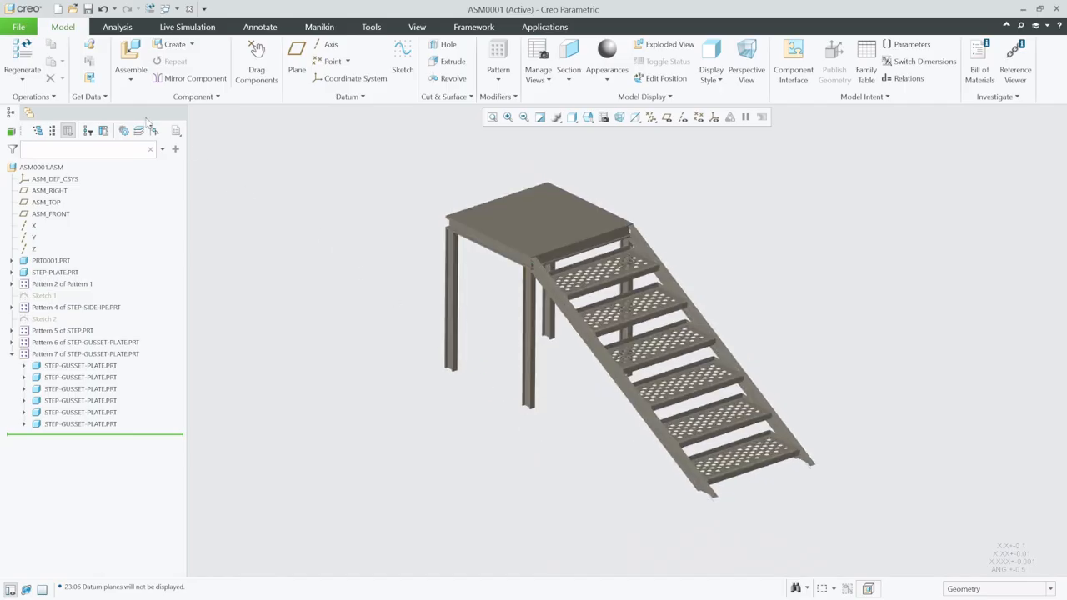
Step: Create a new solid part named post-1 using the default template
left_click(57, 9)
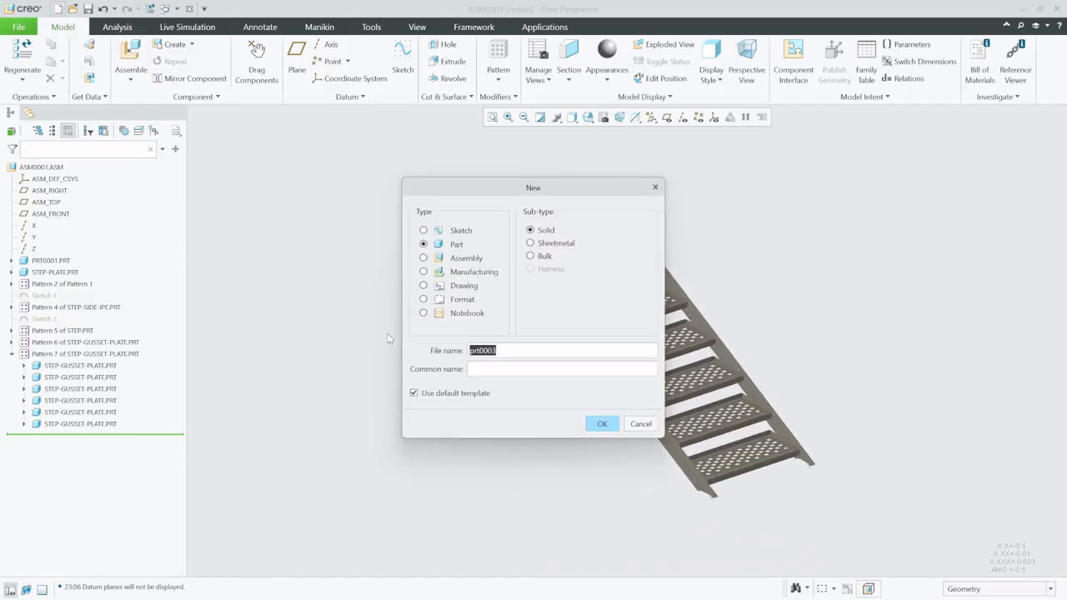
type("post-1")
left_click(600, 425)
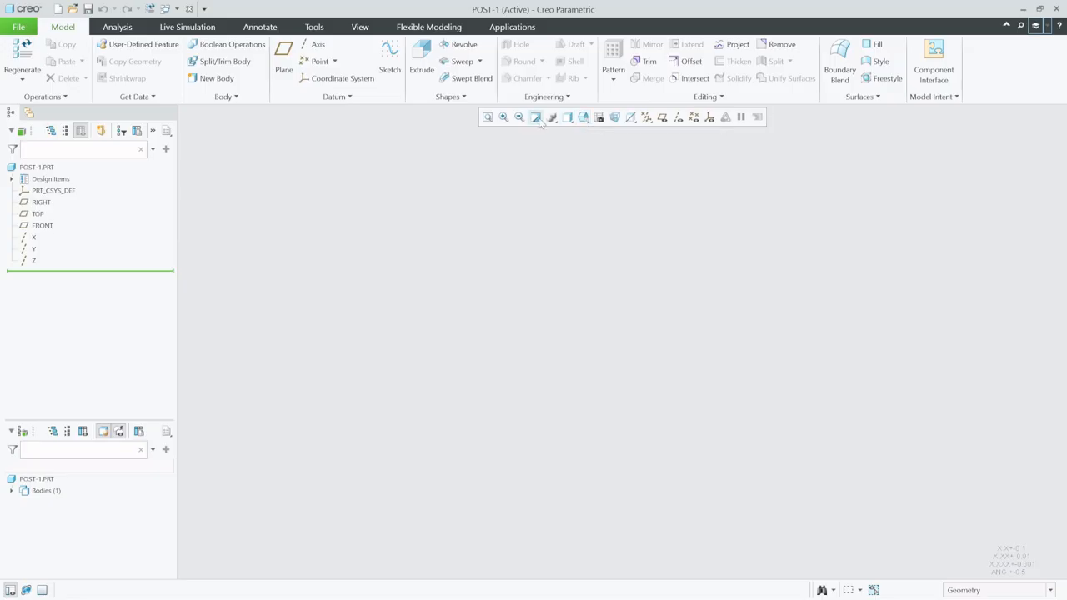
Step: Display the datum planes and open a sketch on the TOP plane, oriented by the RIGHT plane and viewed face-on
left_click(662, 117)
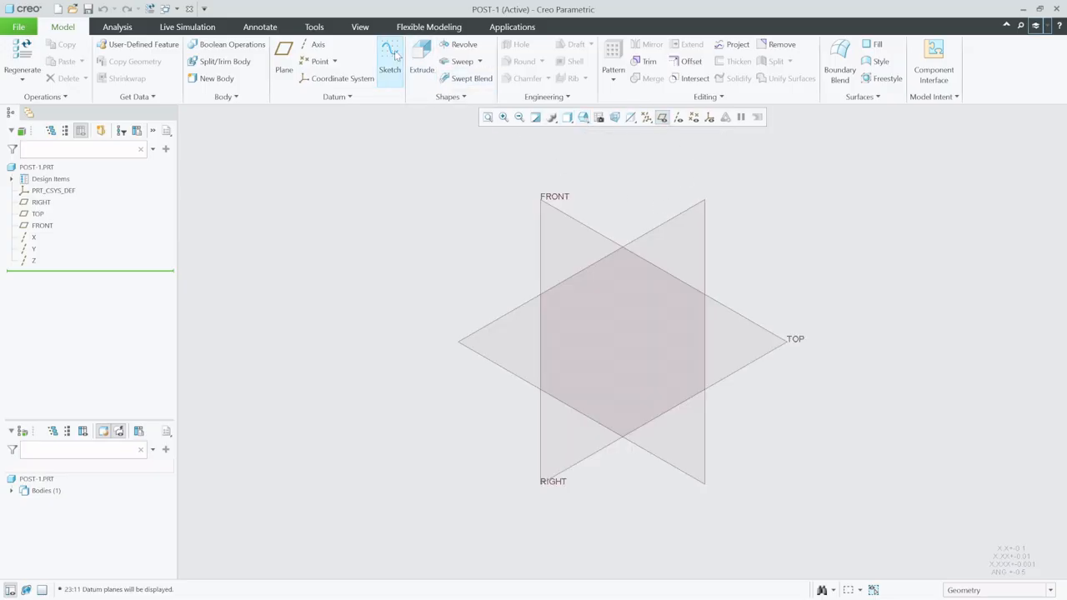
left_click(389, 59)
left_click(519, 309)
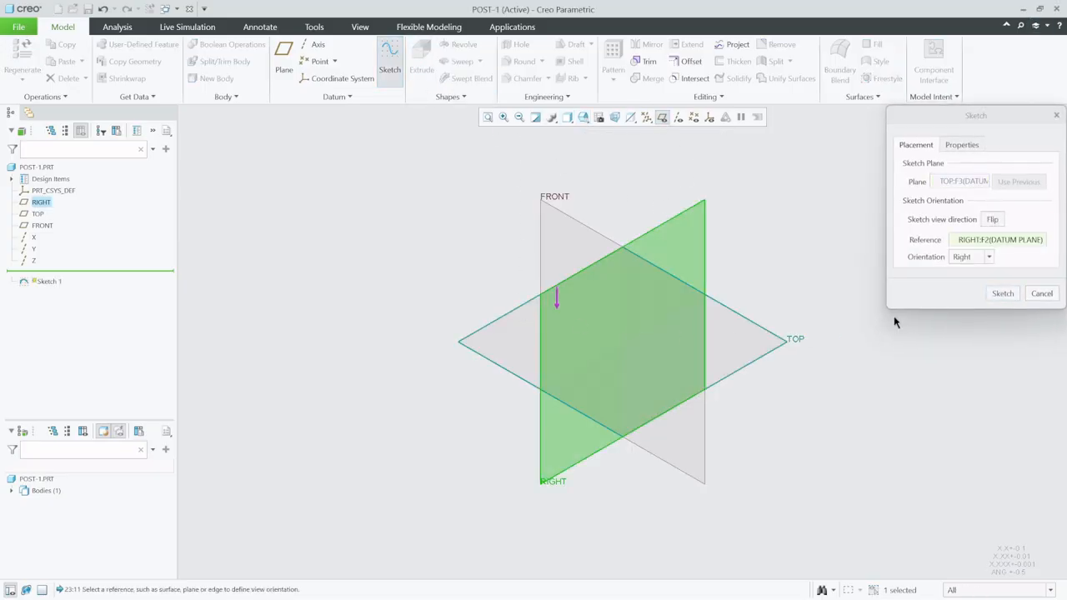
left_click(1002, 295)
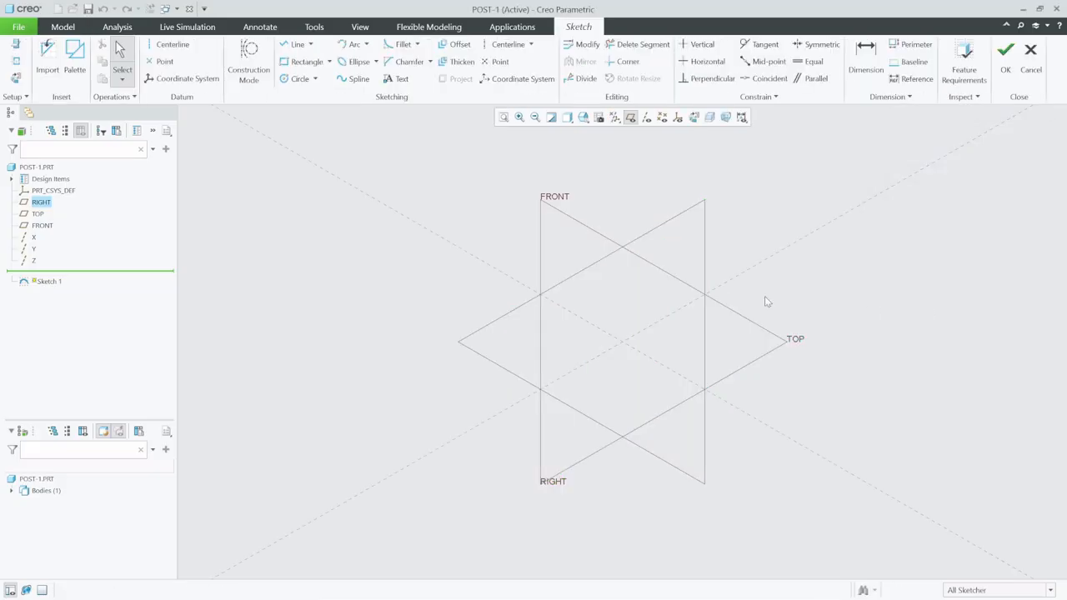
left_click(694, 118)
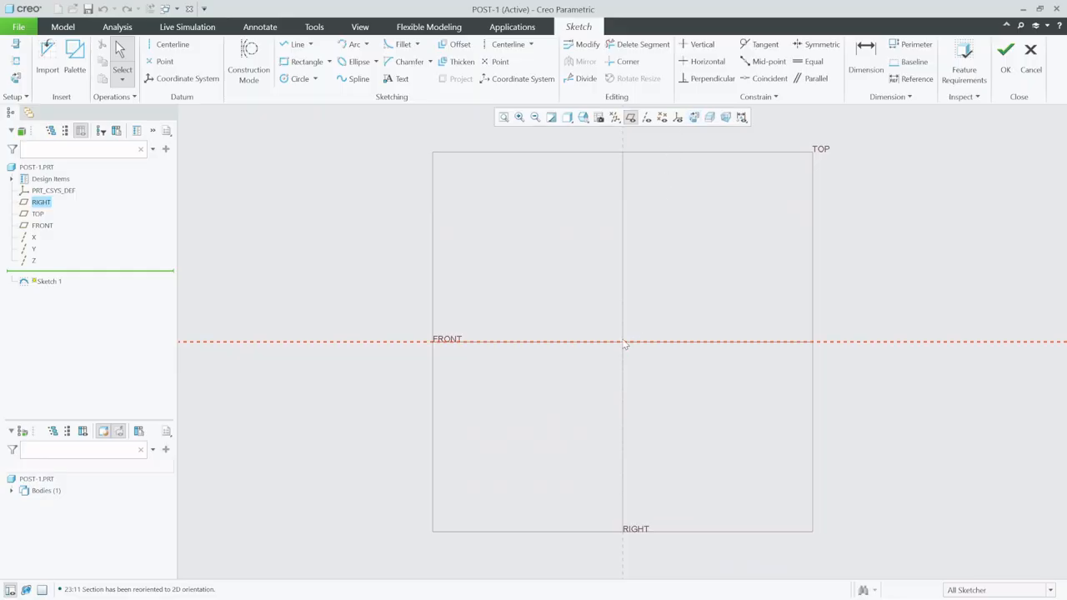
Step: Draw horizontal and vertical centerlines through the sketch origin
left_click(169, 44)
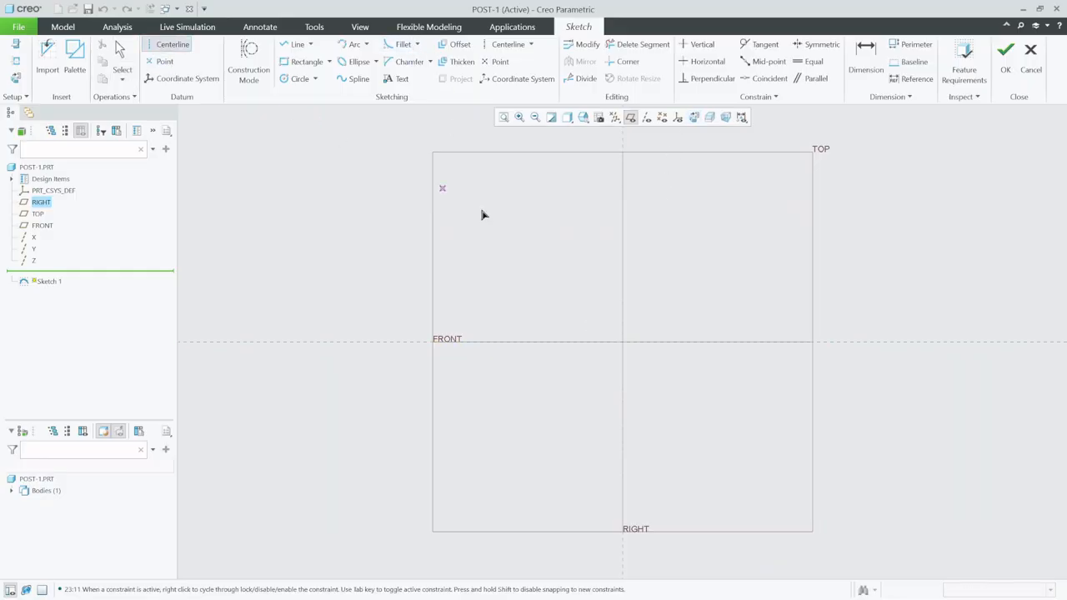
left_click(622, 342)
left_click(620, 309)
Step: Sketch a circle centred on the origin, set its diameter to 50, and finish the sketch
left_click(297, 78)
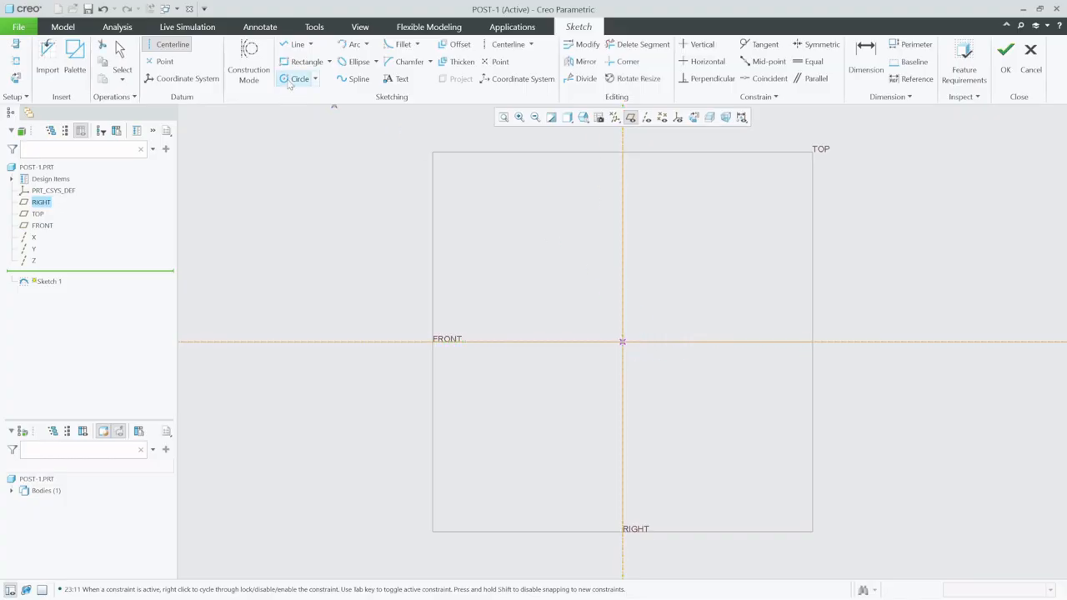
left_click(622, 342)
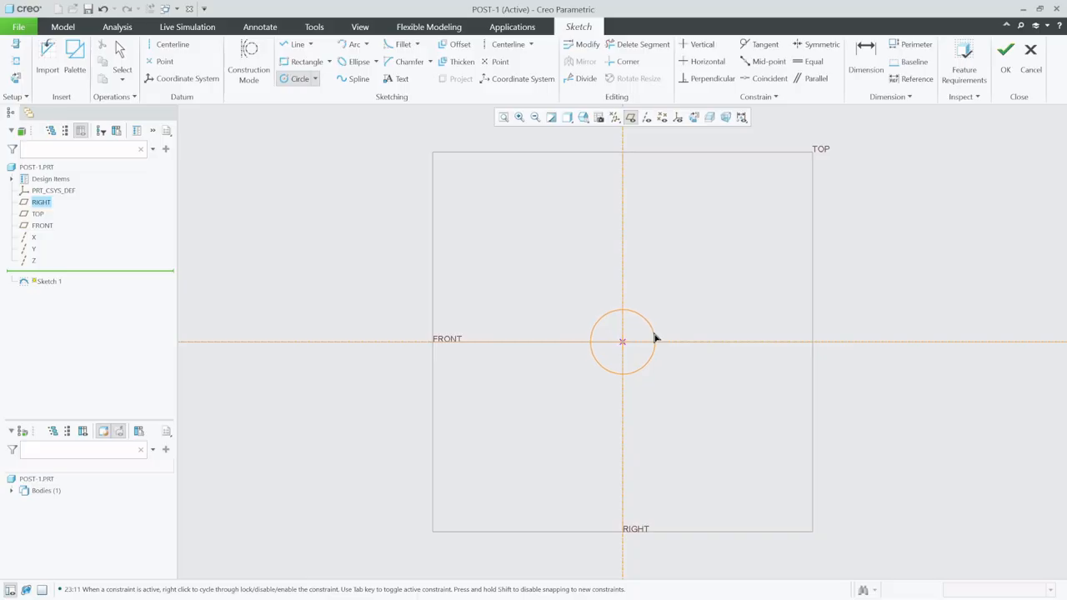
left_click(655, 338)
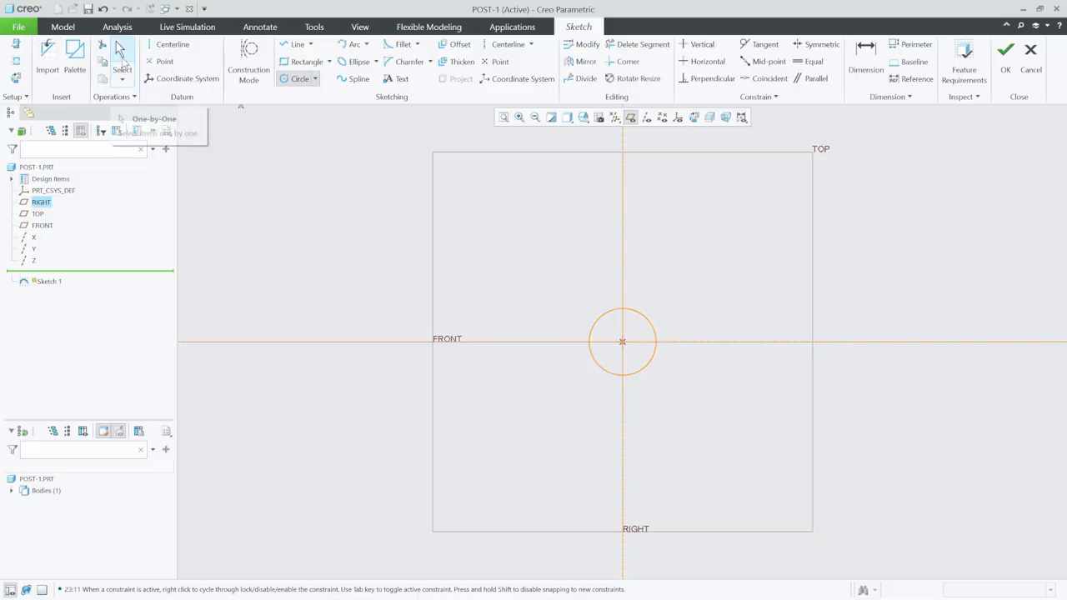
left_click(122, 60)
double_click(565, 315)
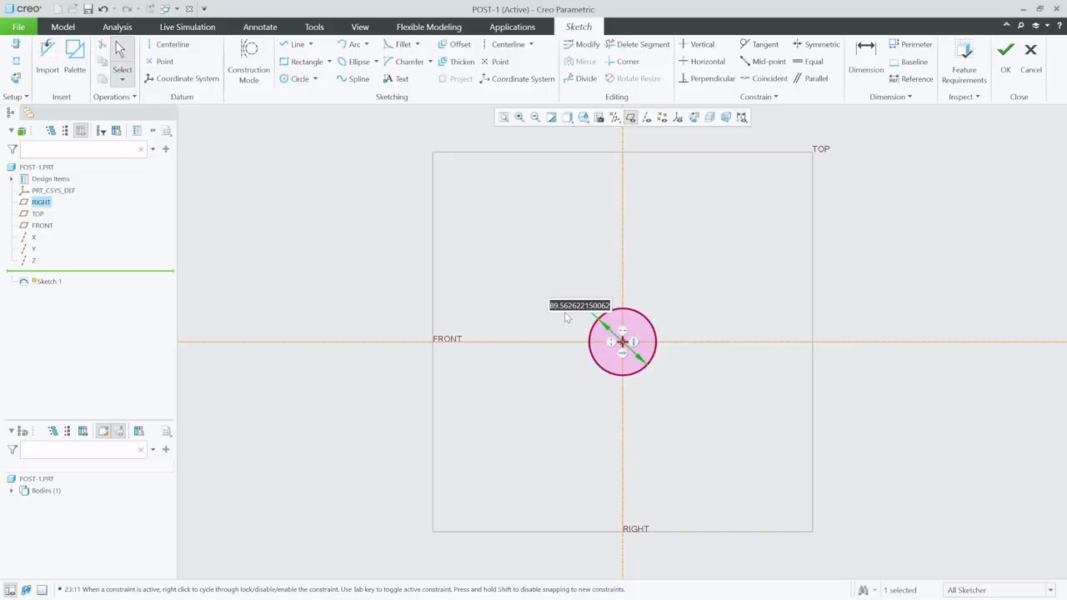
key("Return")
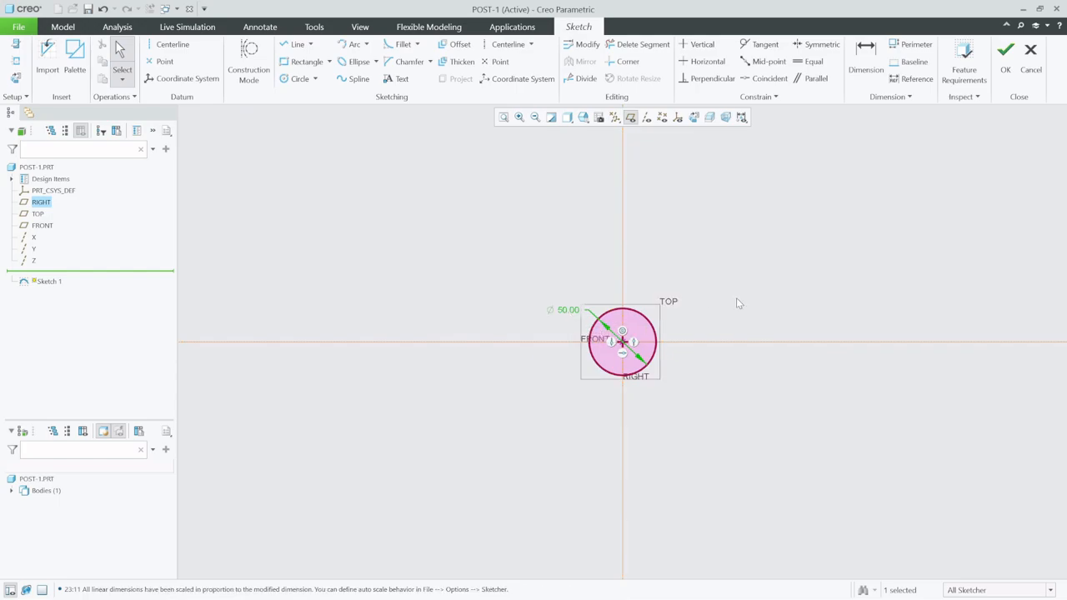
left_click(1005, 56)
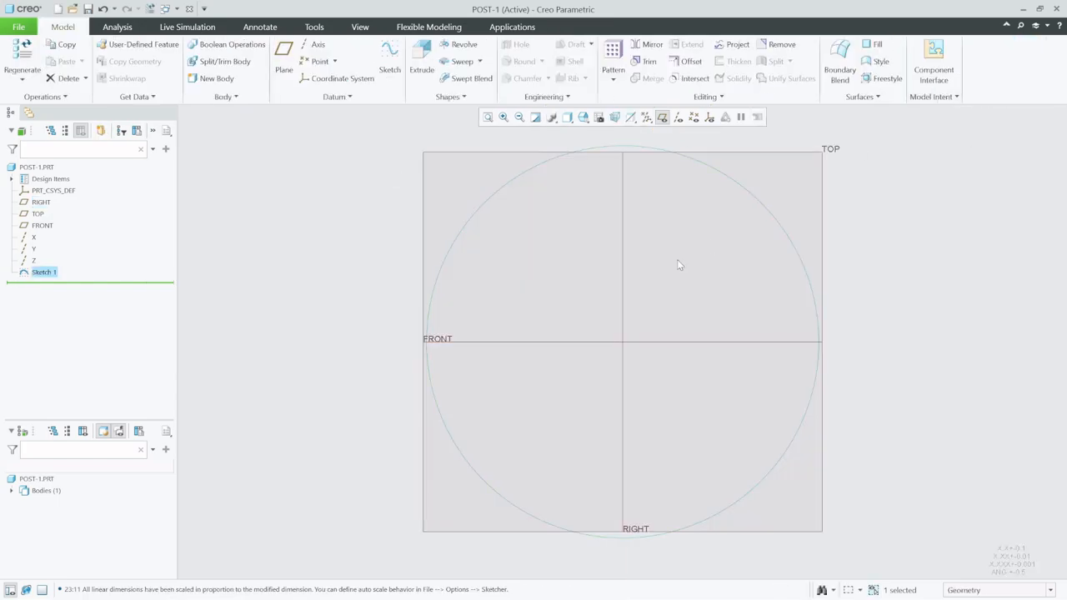
Step: Extrude the circle sketch symmetrically about its plane as a solid, with a total depth of 1050
scroll(602, 335, "up", 8)
mouse_move(621, 334)
middle_mouse_down()
mouse_move(622, 255)
mouse_move(636, 278)
middle_mouse_up()
left_click(421, 60)
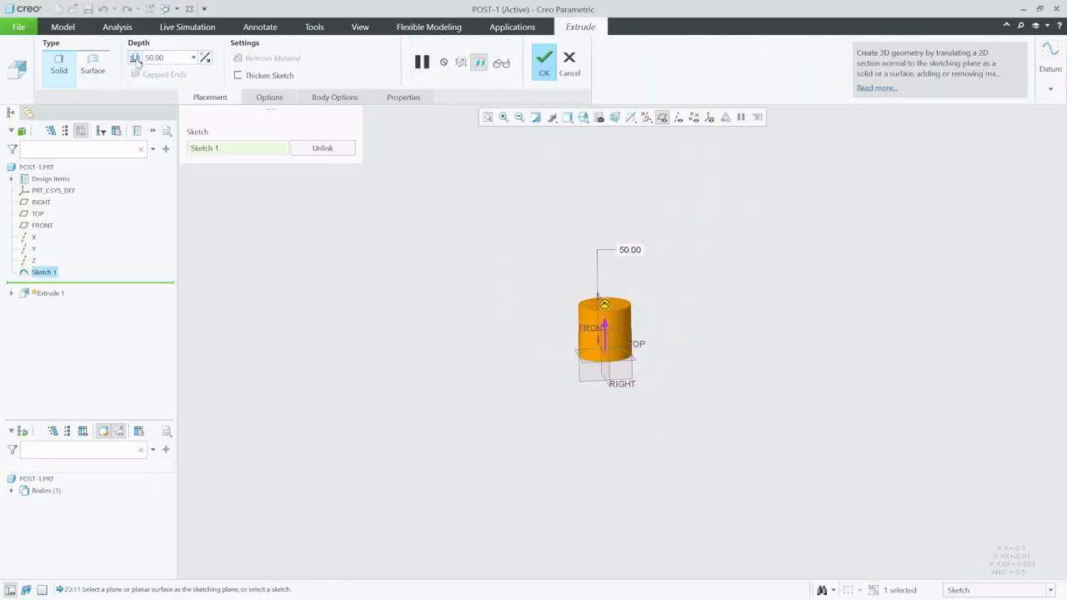
left_click(136, 60)
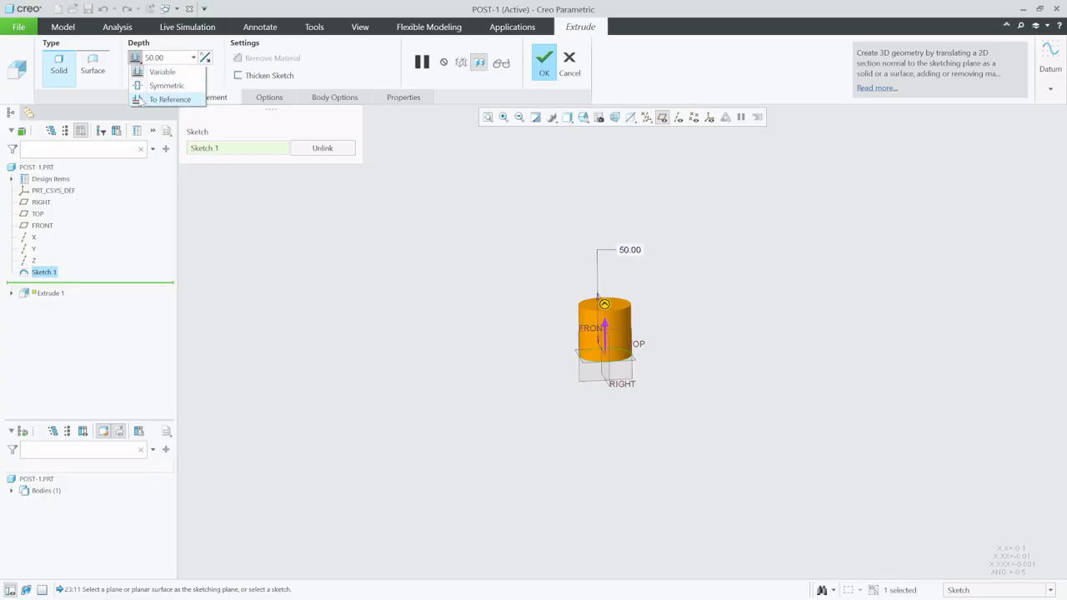
left_click(150, 89)
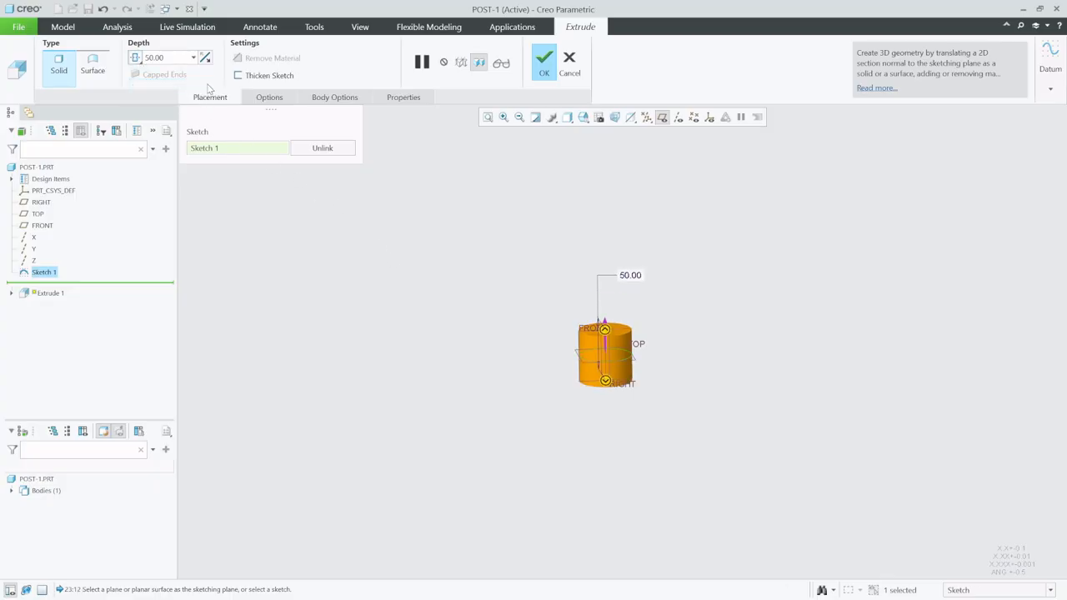
double_click(180, 56)
type("1")
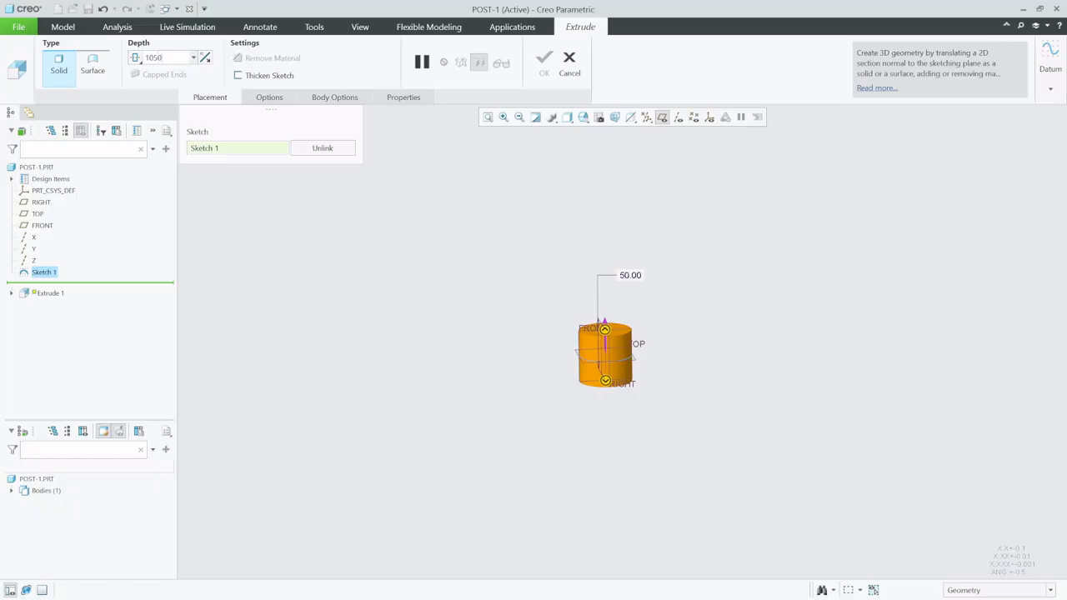
type("050")
key("Return")
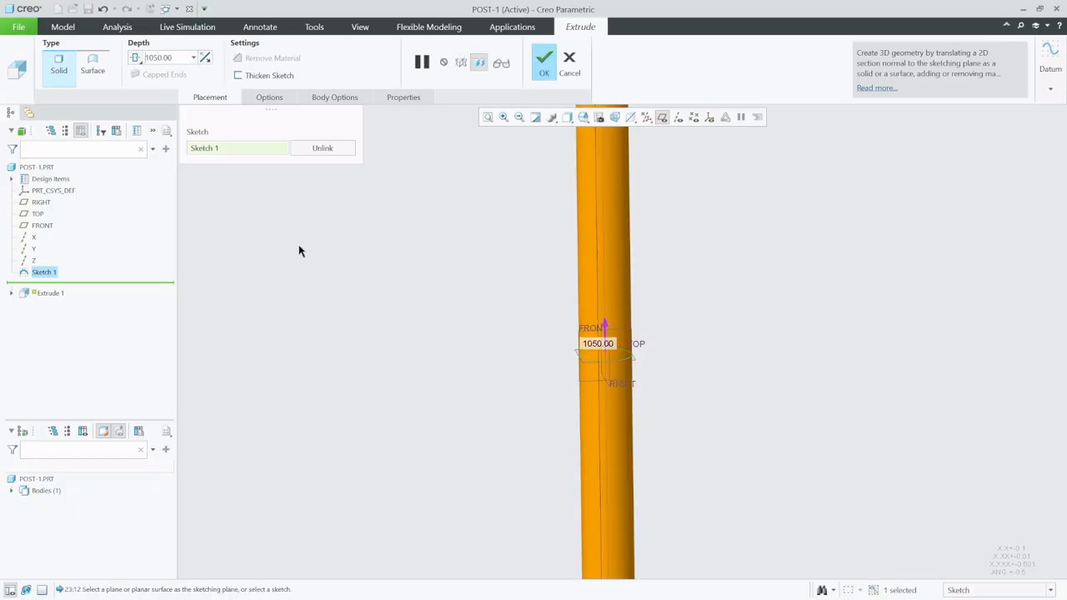
scroll(331, 393, "up", 5)
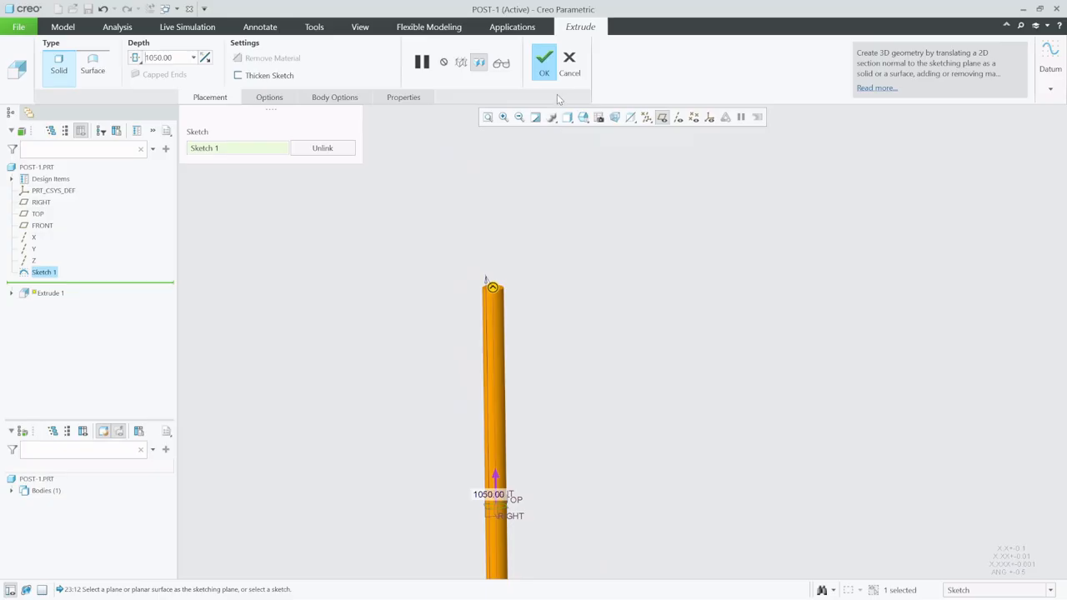
left_click(544, 65)
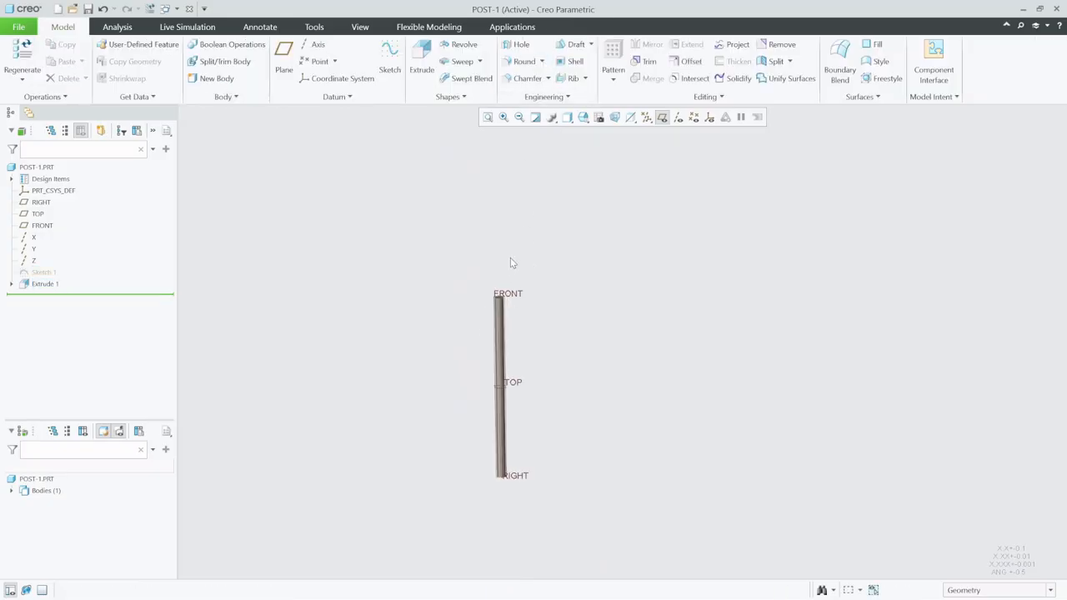
left_click(663, 119)
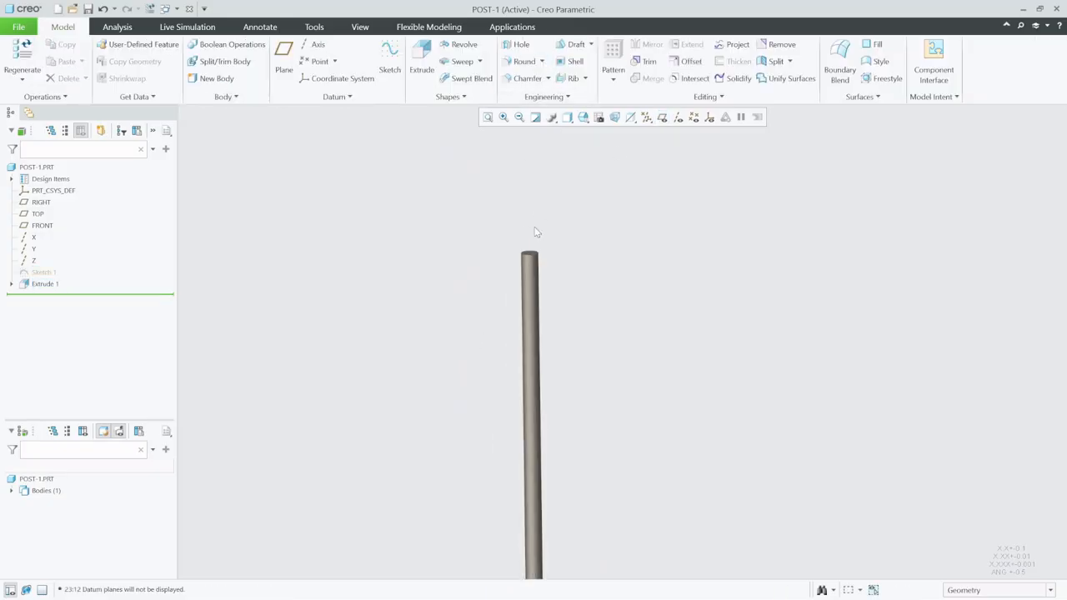
scroll(518, 246, "down", 5)
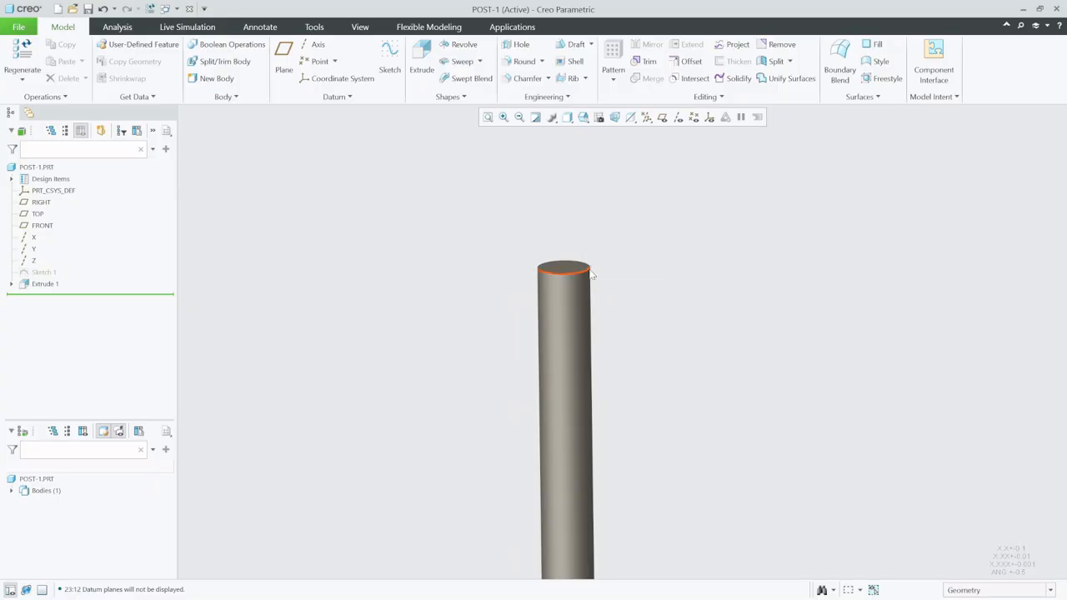
middle_click_drag(590, 269, 597, 264)
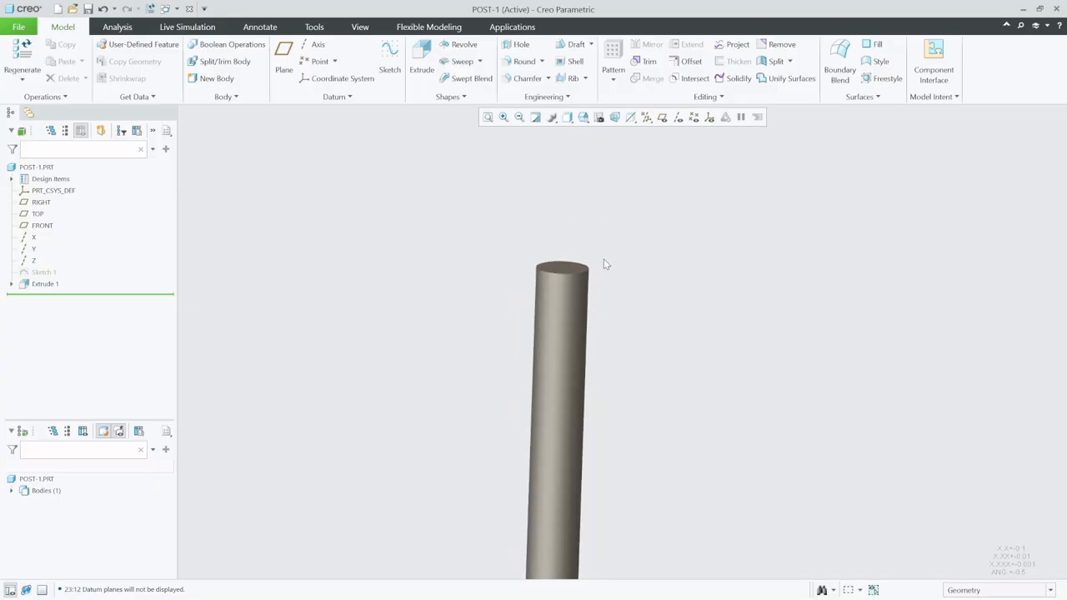
left_click(664, 119)
Step: Turn on the display of datum axes for the post, leaving the FRONT plane deselected
scroll(555, 230, "down", 4)
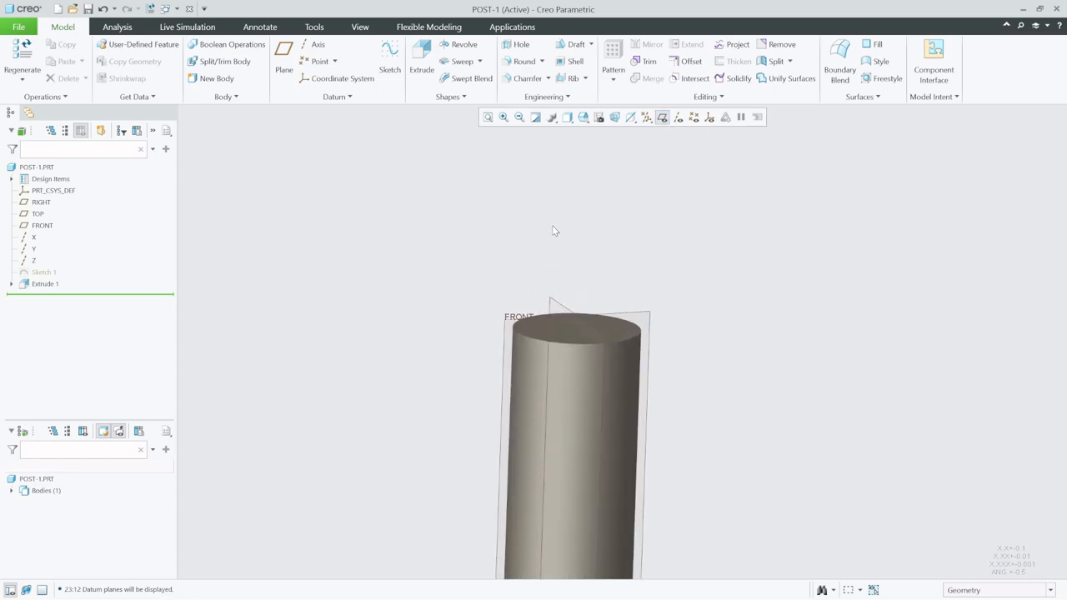
left_click(677, 119)
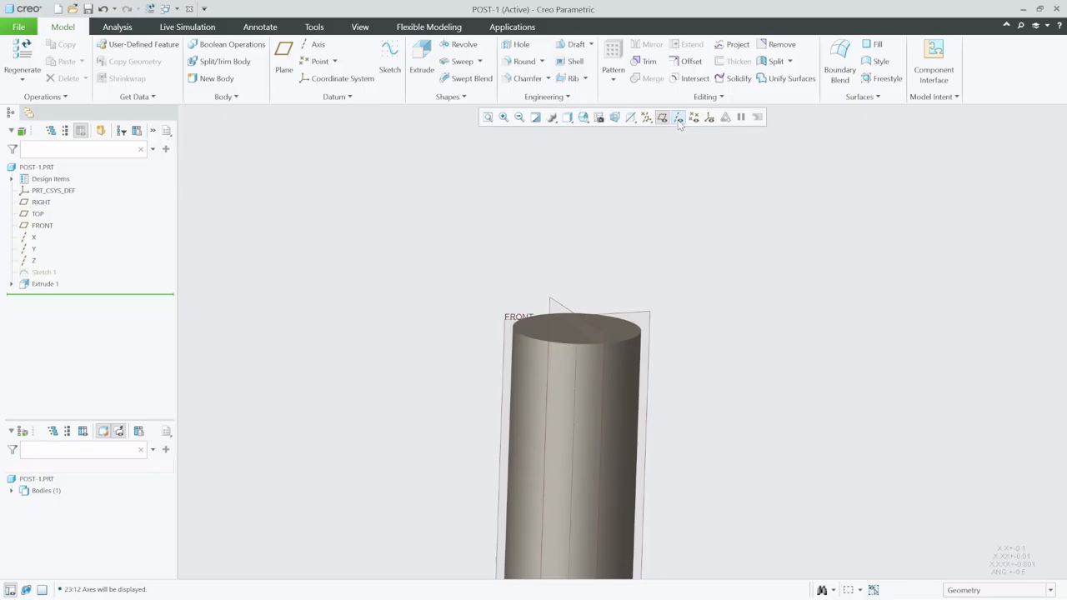
left_click(634, 315)
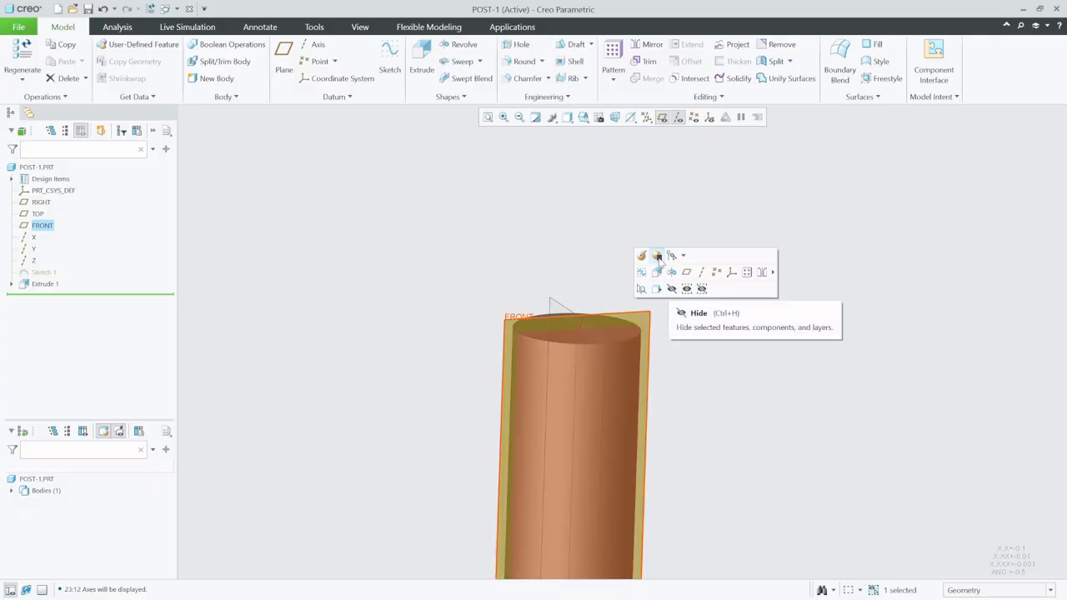
left_click(633, 215)
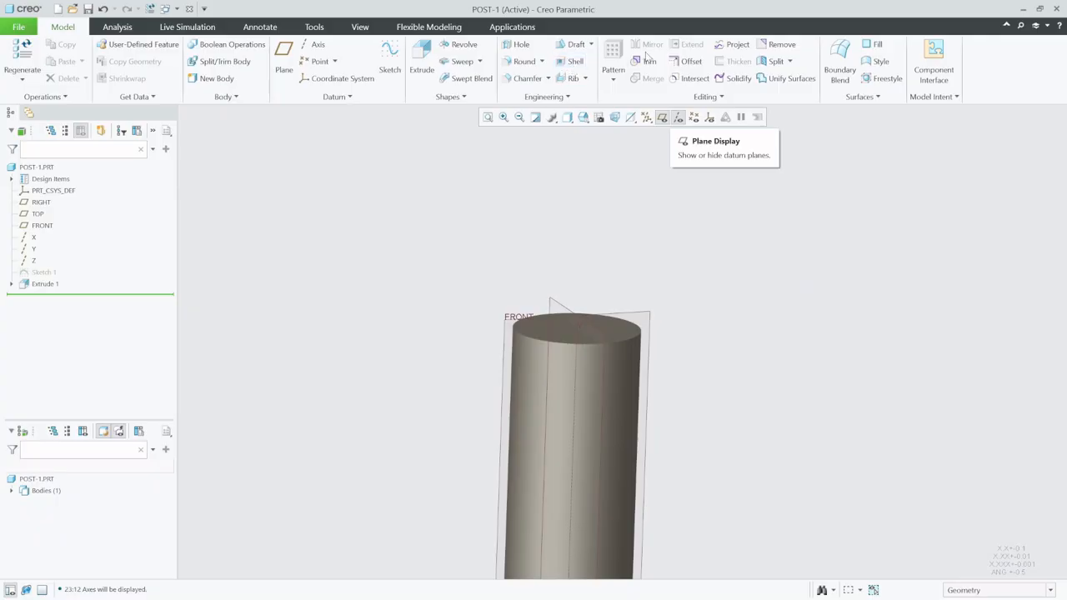
Step: Start a datum axis normal to the FRONT plane, with the RIGHT plane and the post's top face as offset references, placed above the post
left_click(319, 46)
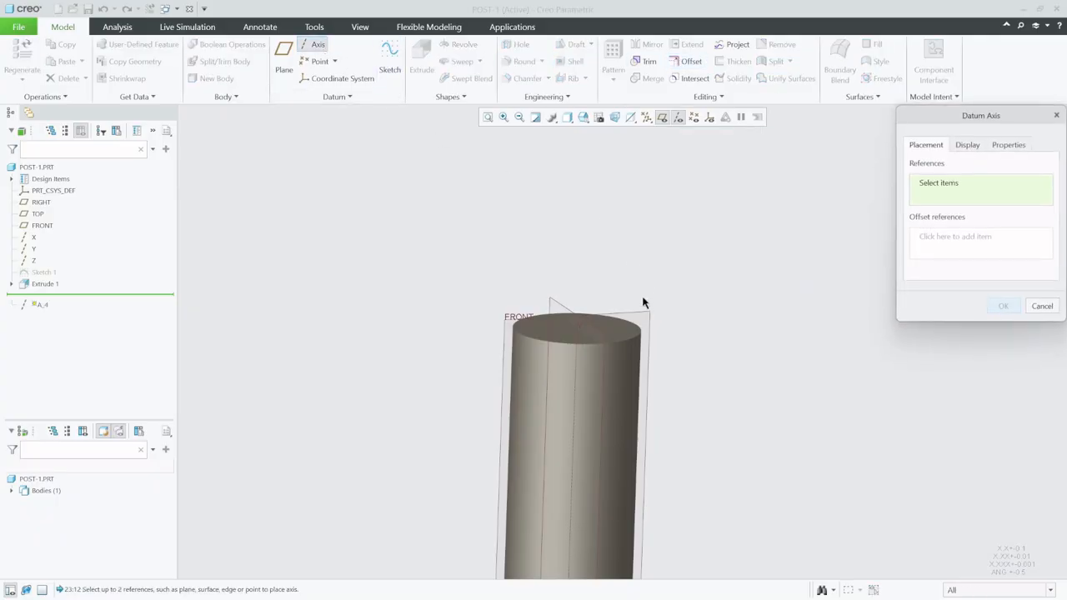
left_click(644, 316)
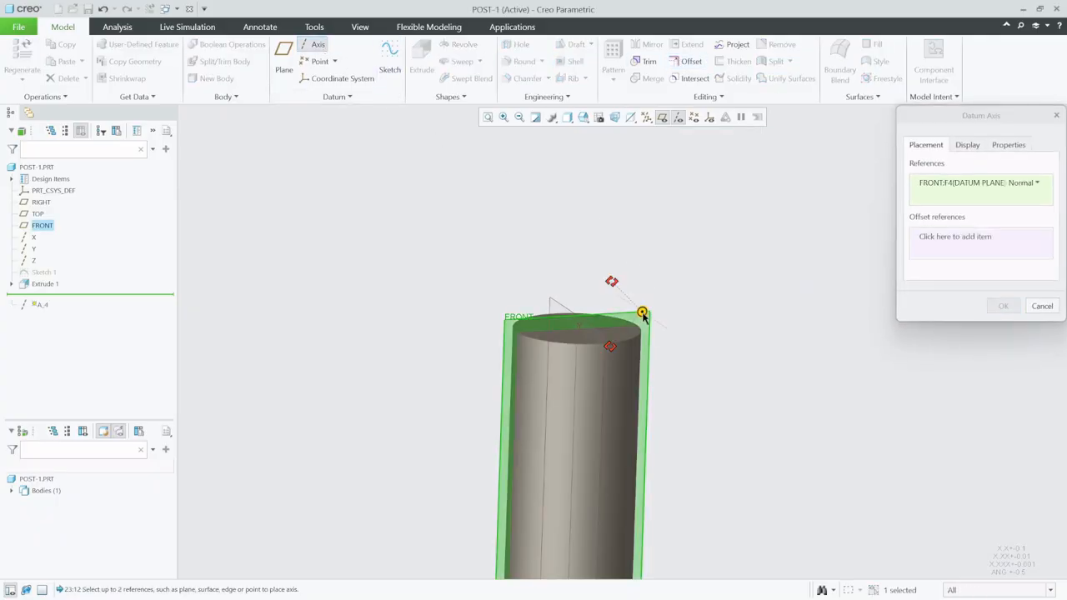
left_click(563, 308)
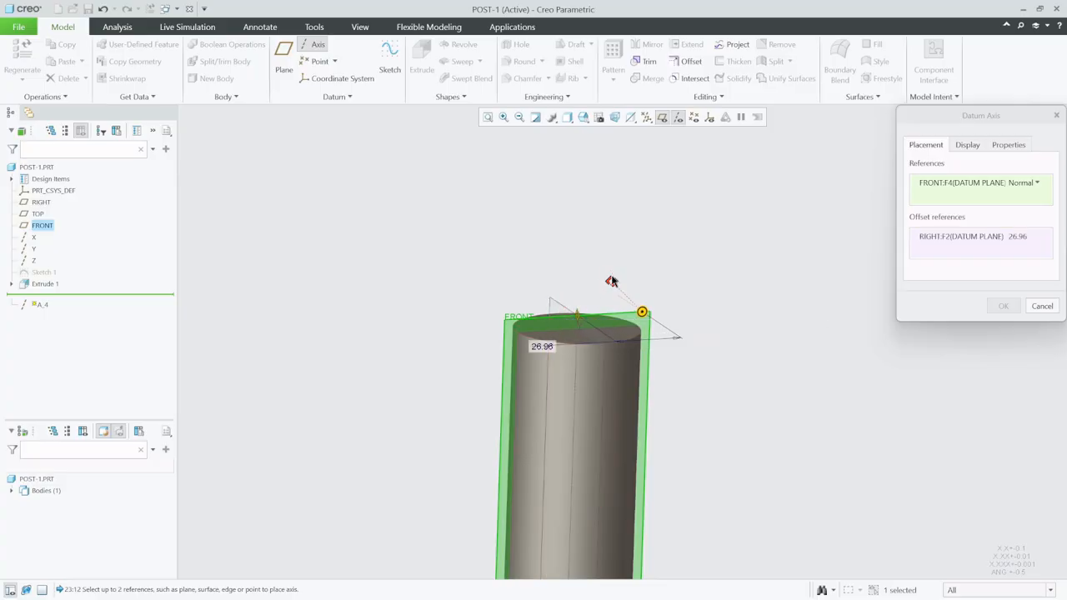
left_click(629, 337, "ctrl")
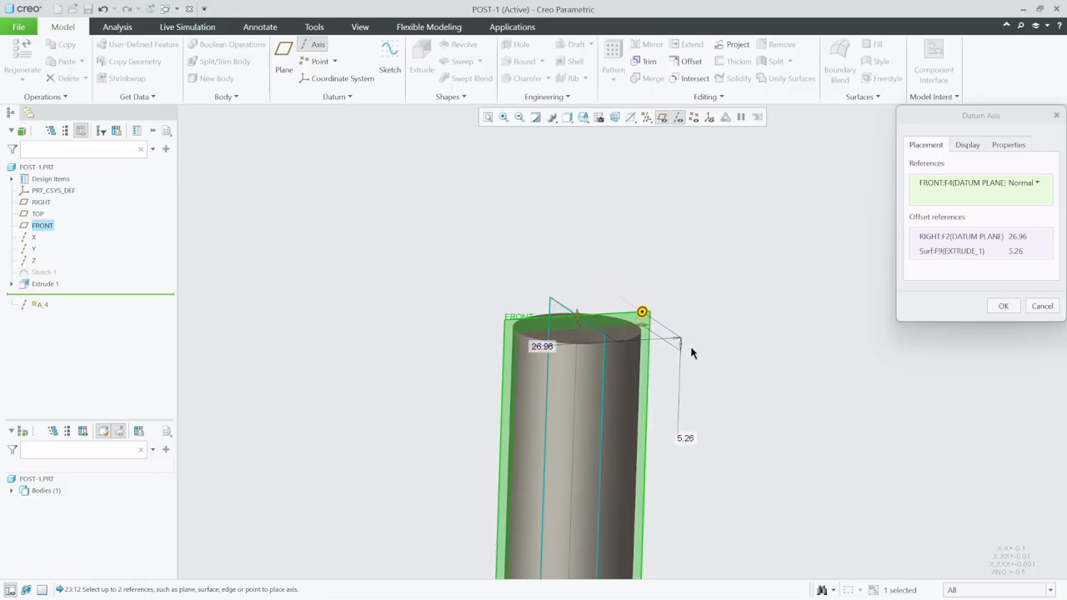
mouse_move(649, 358)
middle_mouse_down()
mouse_move(623, 358)
mouse_move(644, 361)
middle_mouse_up()
left_click_drag(636, 311, 552, 181)
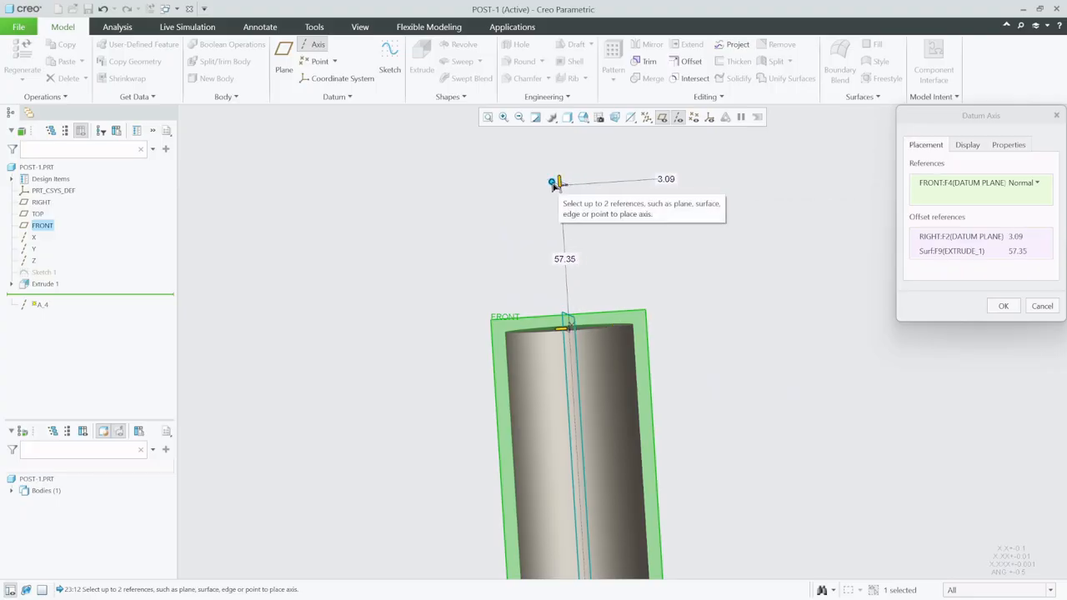
Step: Set the axis offsets to 0 from the RIGHT plane and 50 from the post's top face, and create the axis
double_click(666, 178)
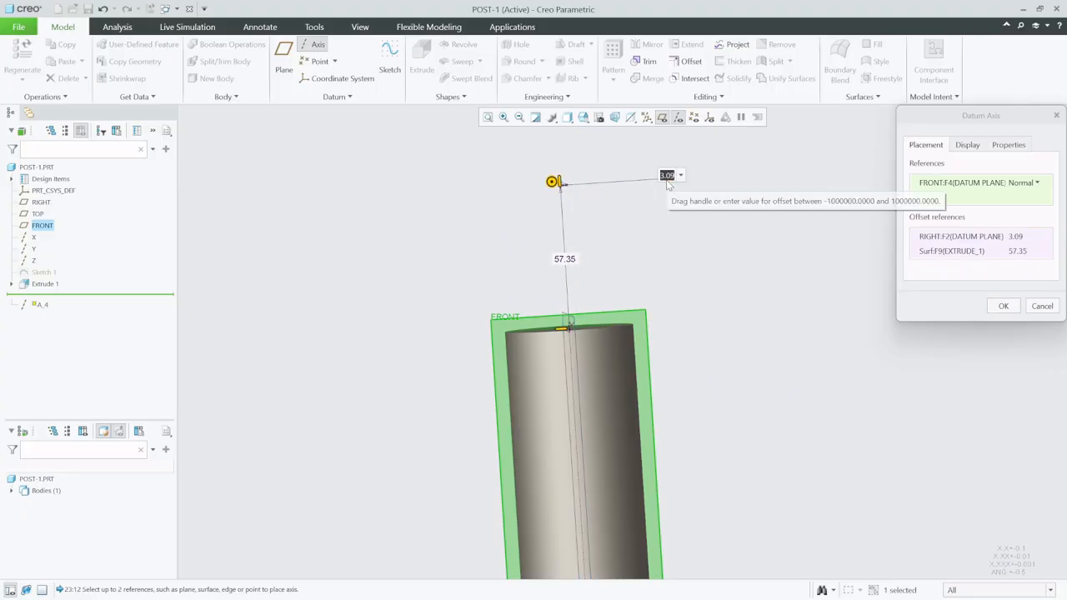
type("0")
key("Return")
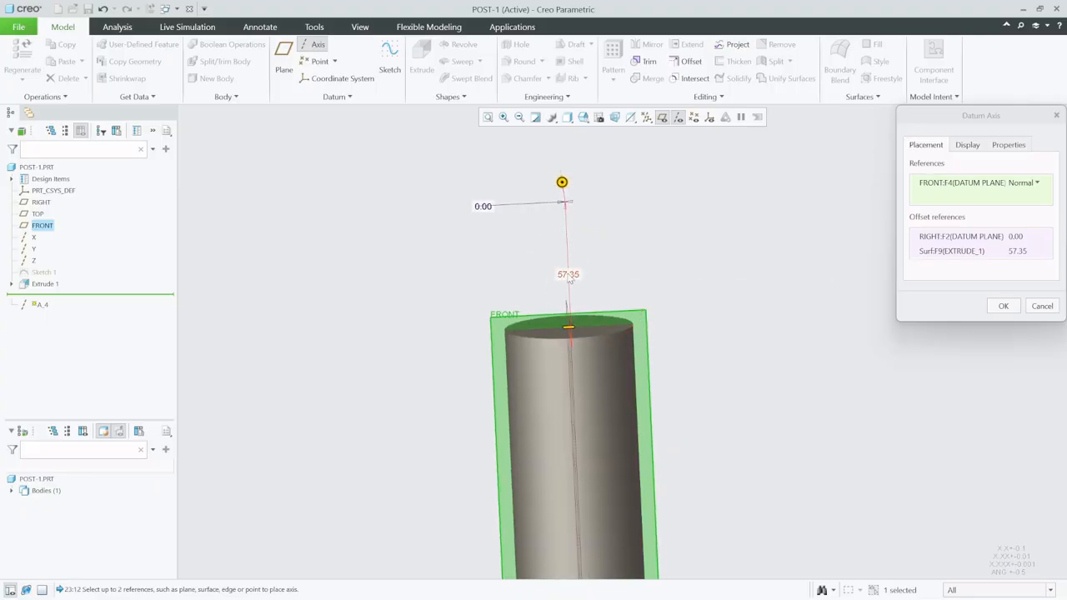
double_click(569, 275)
type("50")
key("Return")
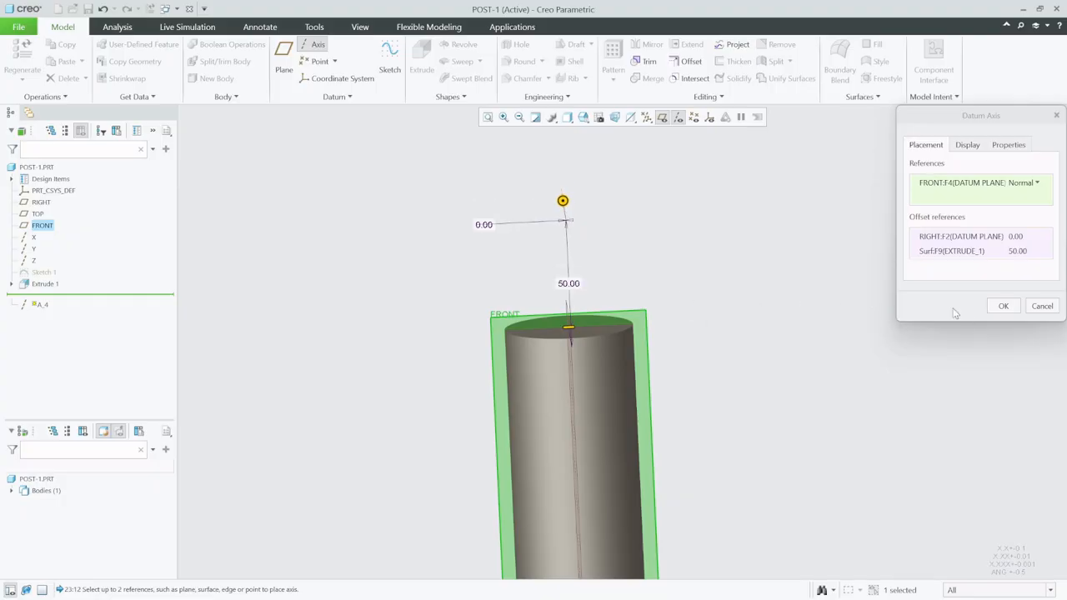
left_click(1002, 307)
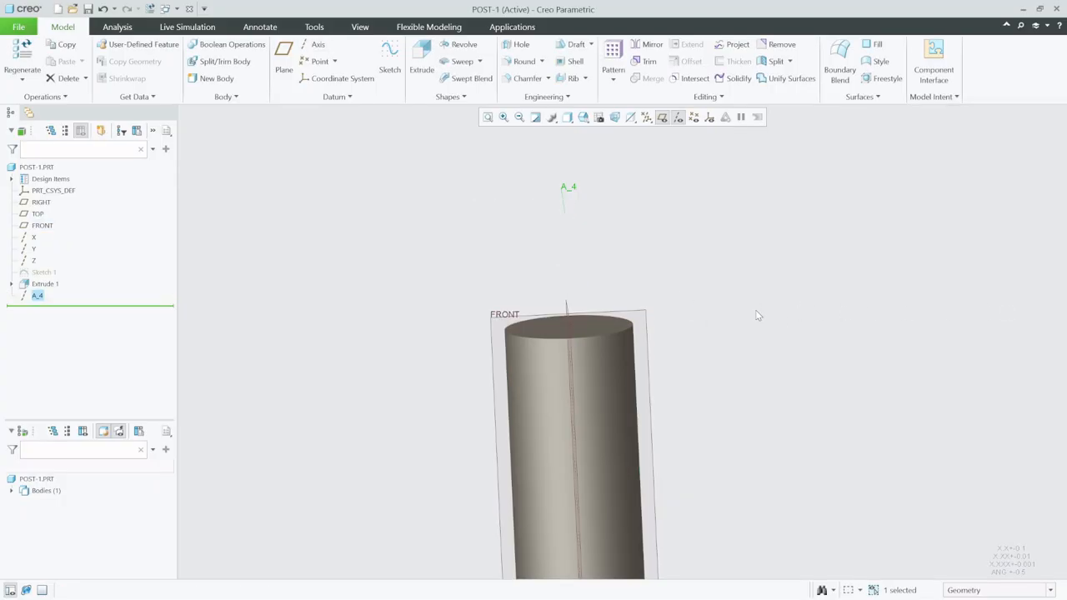
Step: Start a sketch on the RIGHT plane with the TOP plane as orientation reference, viewed parallel to the screen
middle_click_drag(757, 315, 788, 324)
left_click(788, 290)
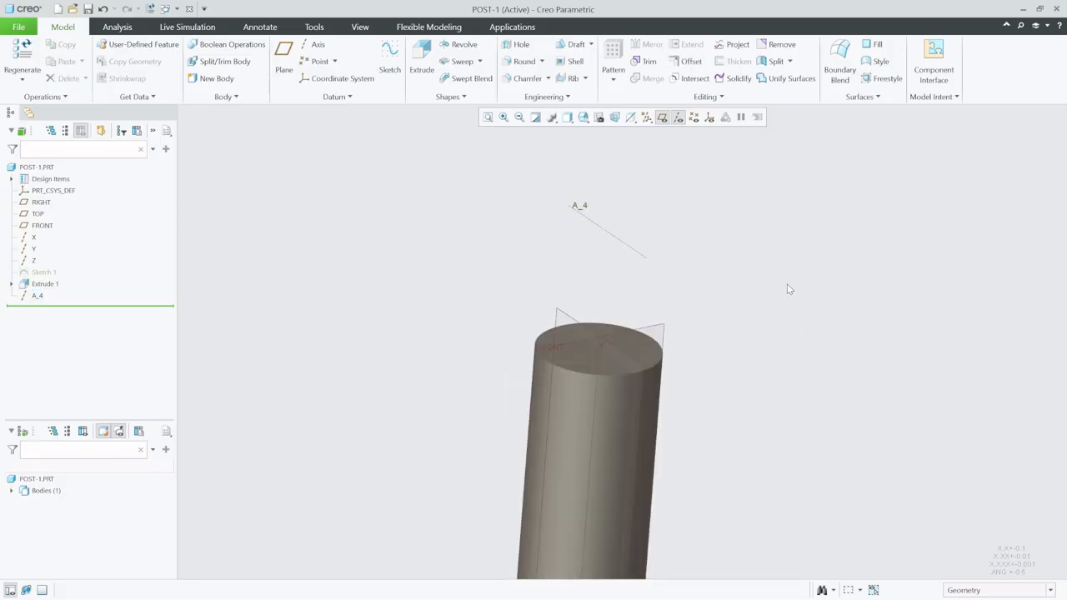
left_click(389, 60)
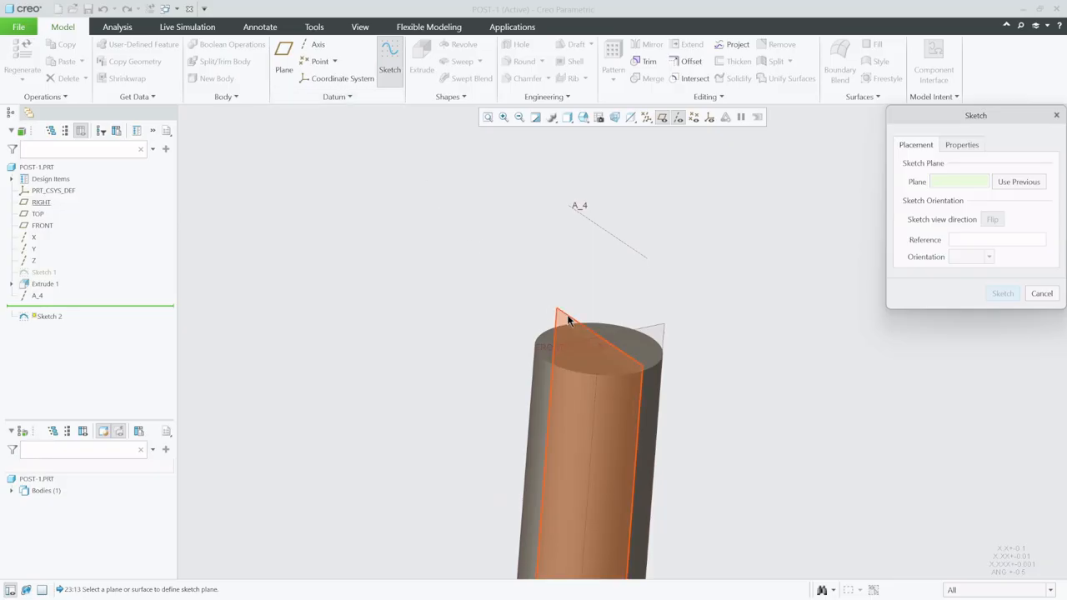
left_click(559, 315)
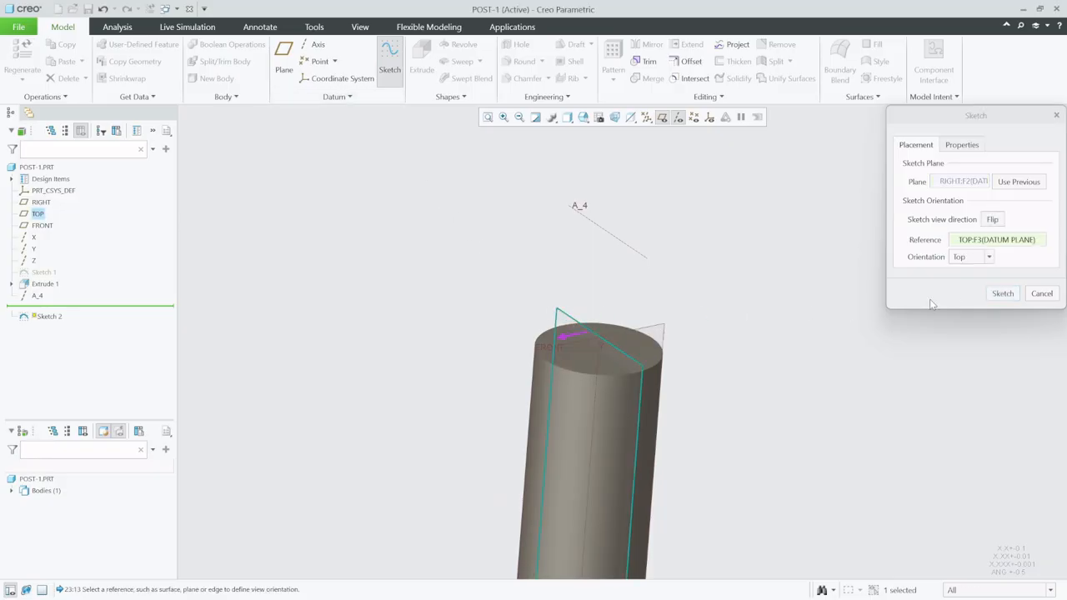
left_click(1012, 294)
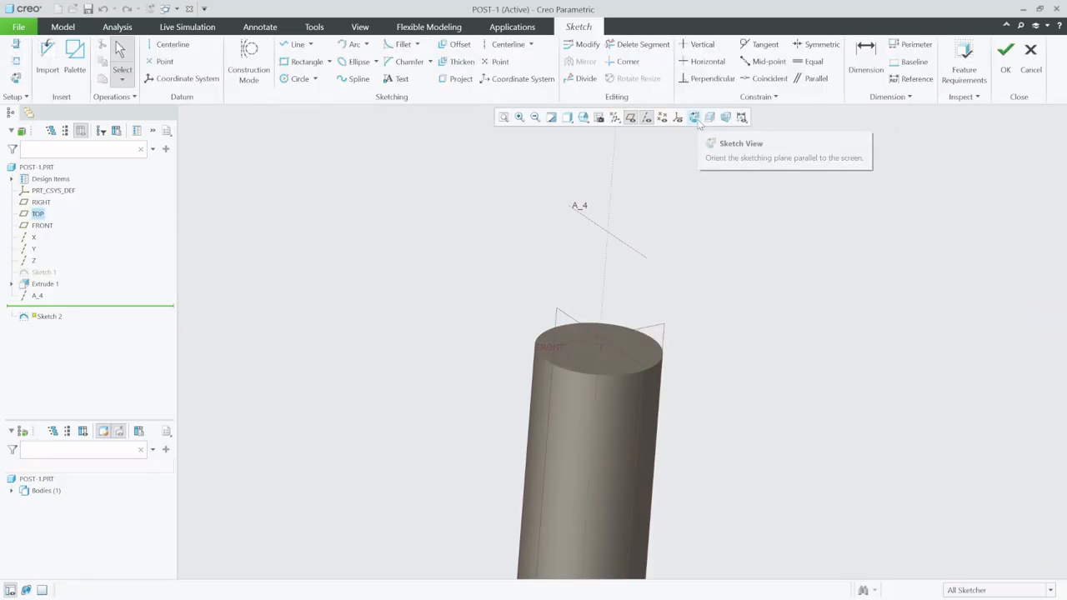
left_click(693, 118)
scroll(658, 336, "up", 3)
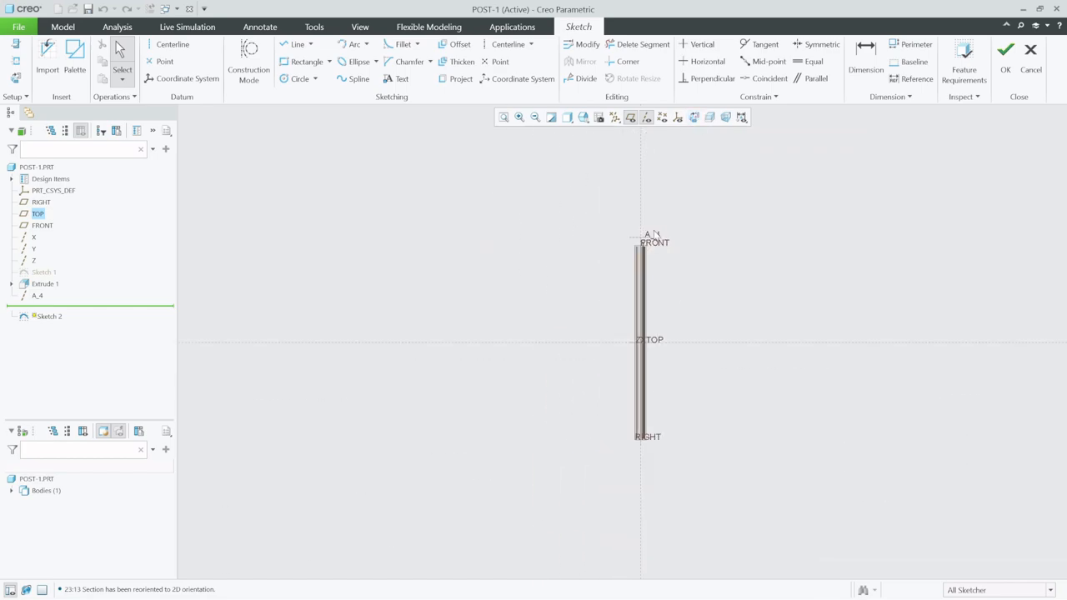
scroll(645, 216, "down", 10)
scroll(633, 208, "down", 1)
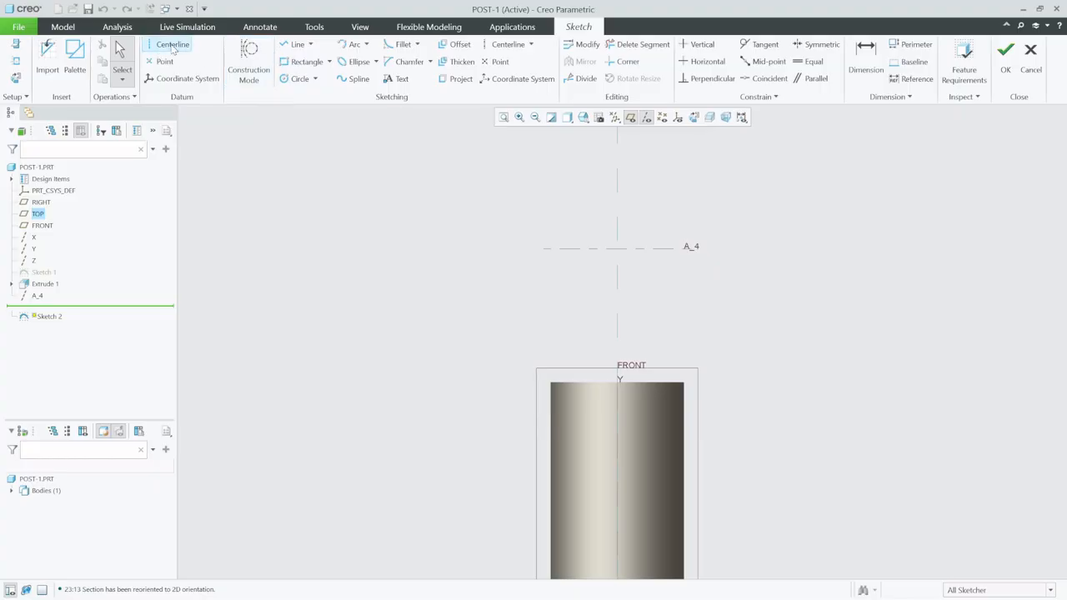
Step: Draw a horizontal datum centerline along the post's top edge
left_click(173, 47)
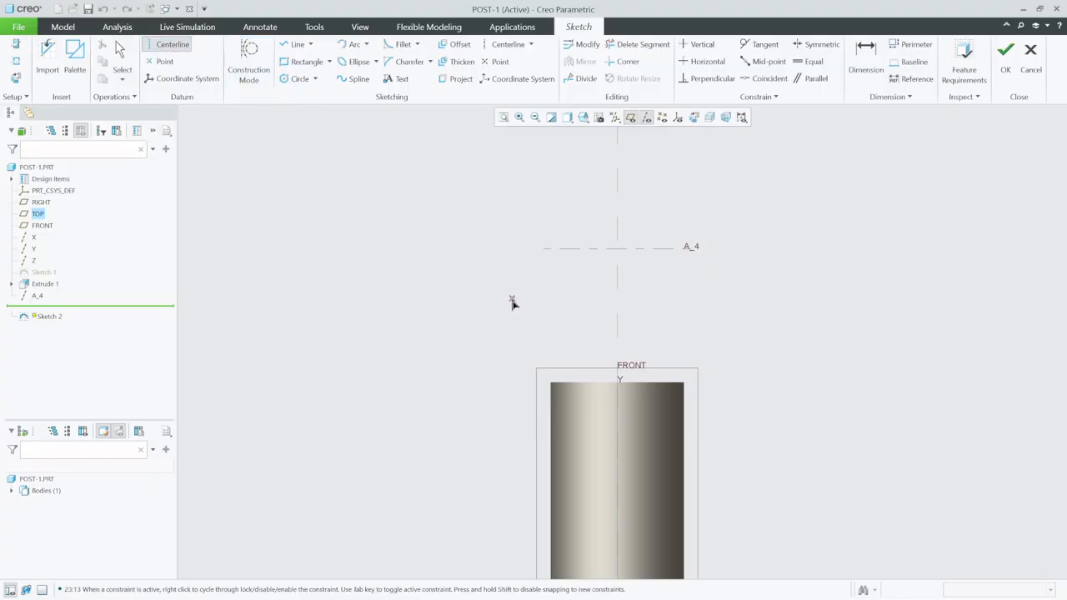
left_click(624, 385)
left_click(757, 387)
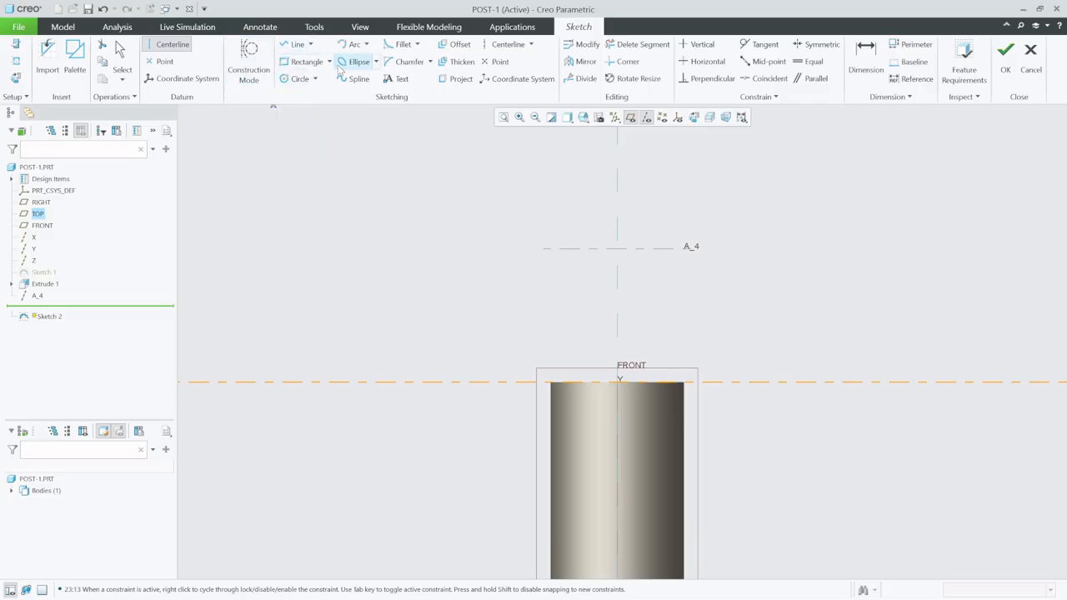
Step: Add the post's two vertical silhouette edges to the sketch references
left_click(353, 44)
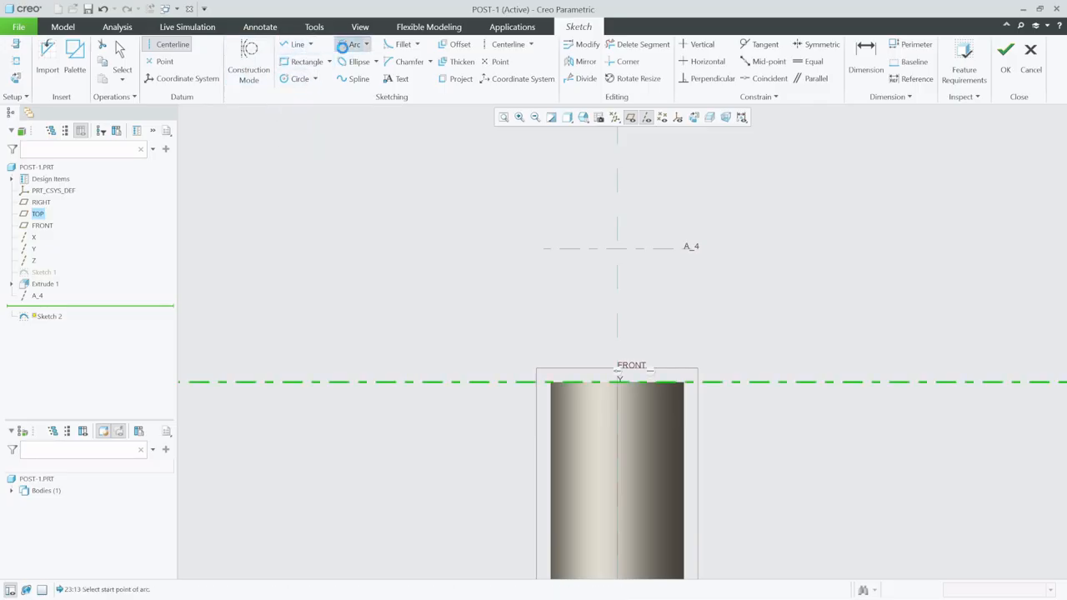
left_click(16, 62)
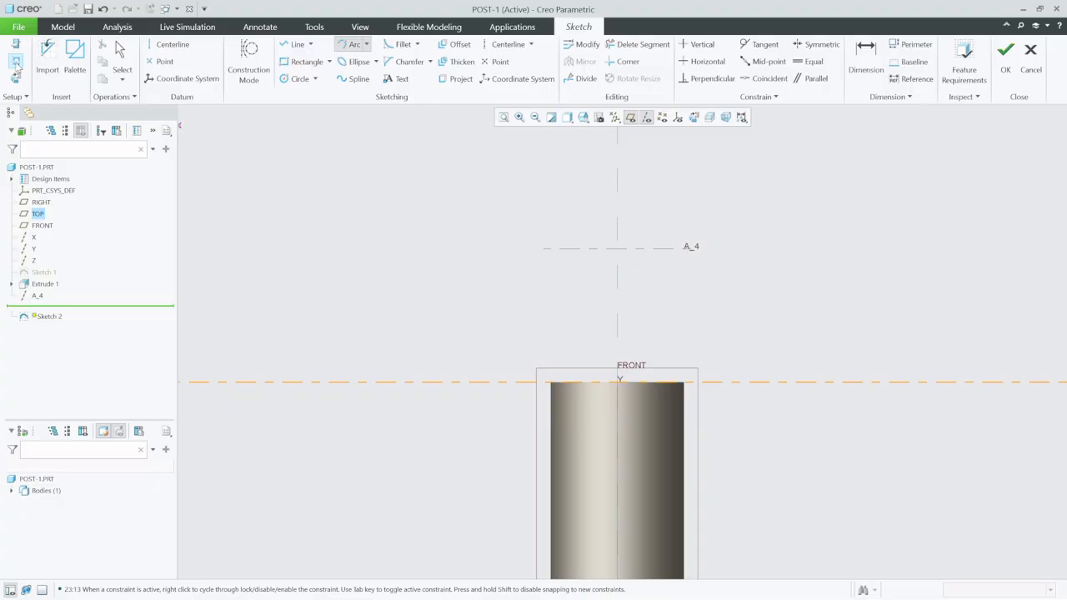
left_click(556, 403)
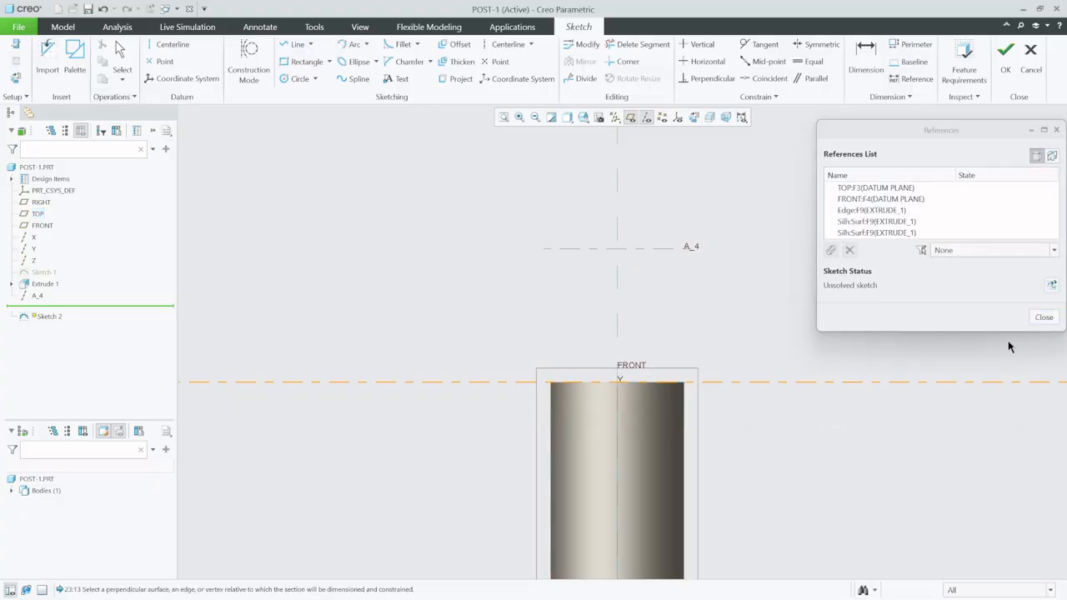
left_click(1043, 316)
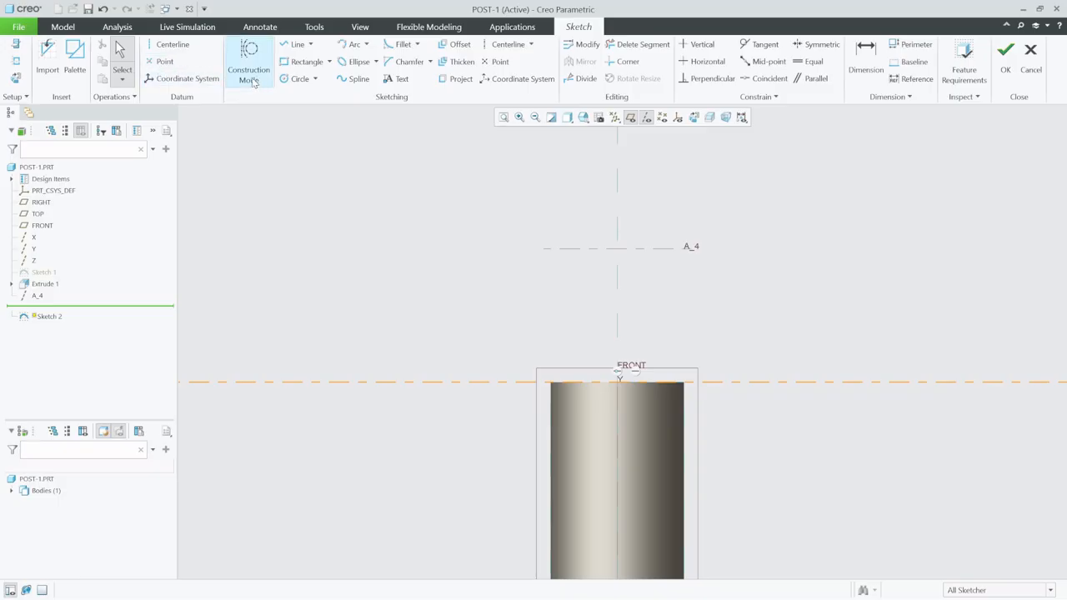
Step: Draw a downward semicircular arc between the post's two top corners, centred where the centerline crosses the post's axis
left_click(350, 44)
left_click(551, 383)
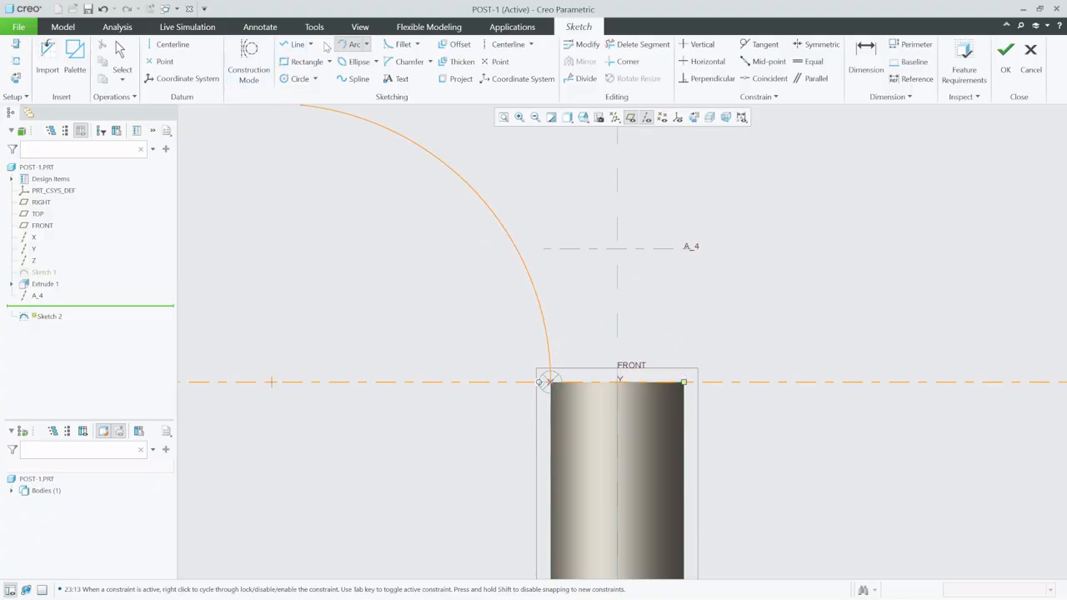
left_click(351, 45)
left_click(682, 383)
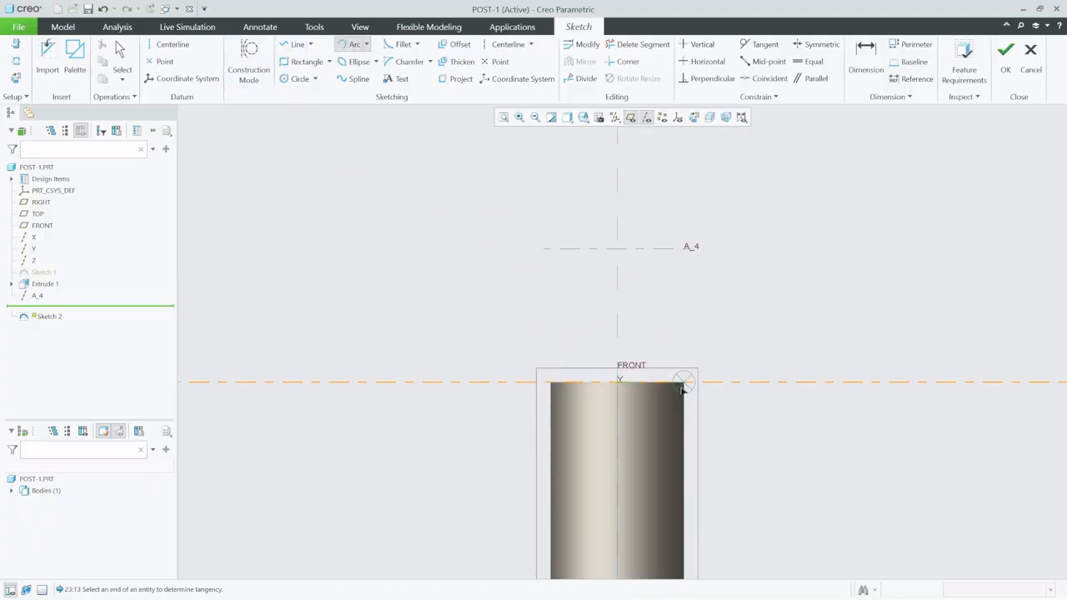
left_click(550, 382)
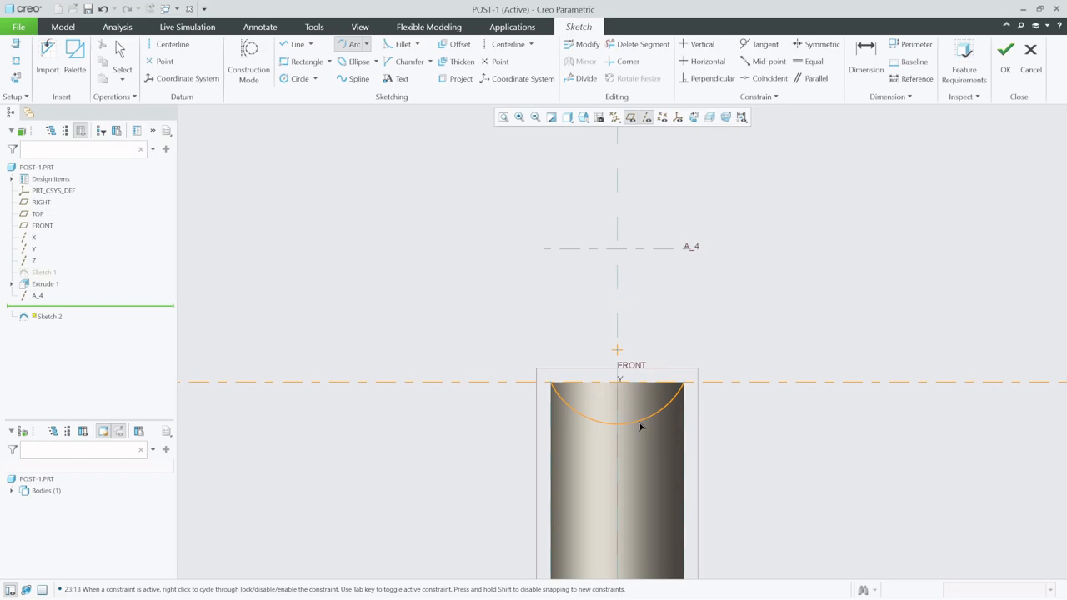
left_click(639, 446)
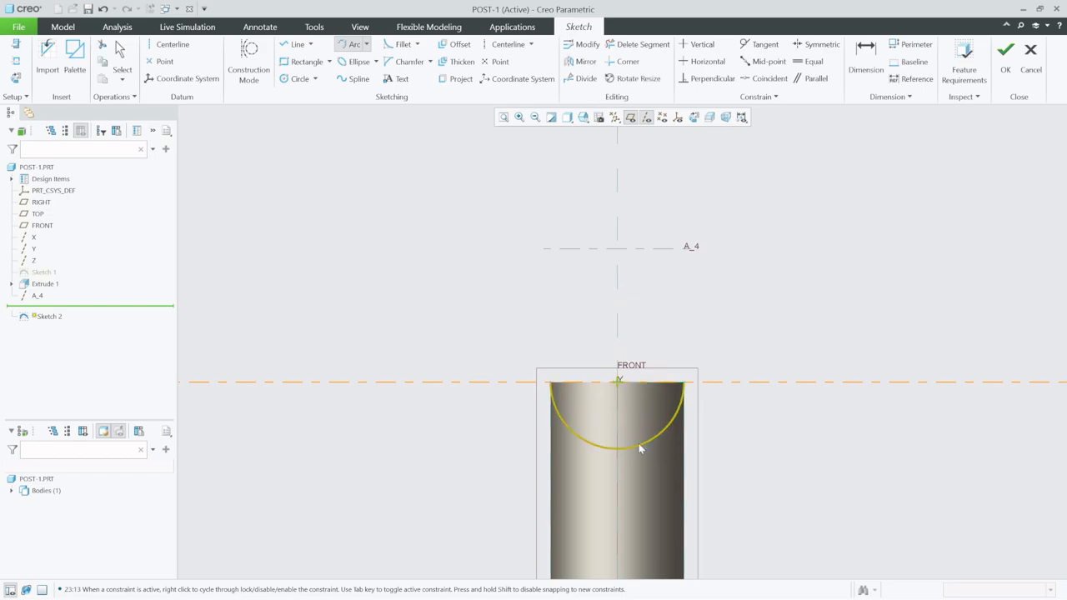
Step: Close the profile with two vertical lines from the arc's ends up to axis A_4 and a horizontal line between them, and finish the sketch
left_click(296, 44)
left_click(550, 381)
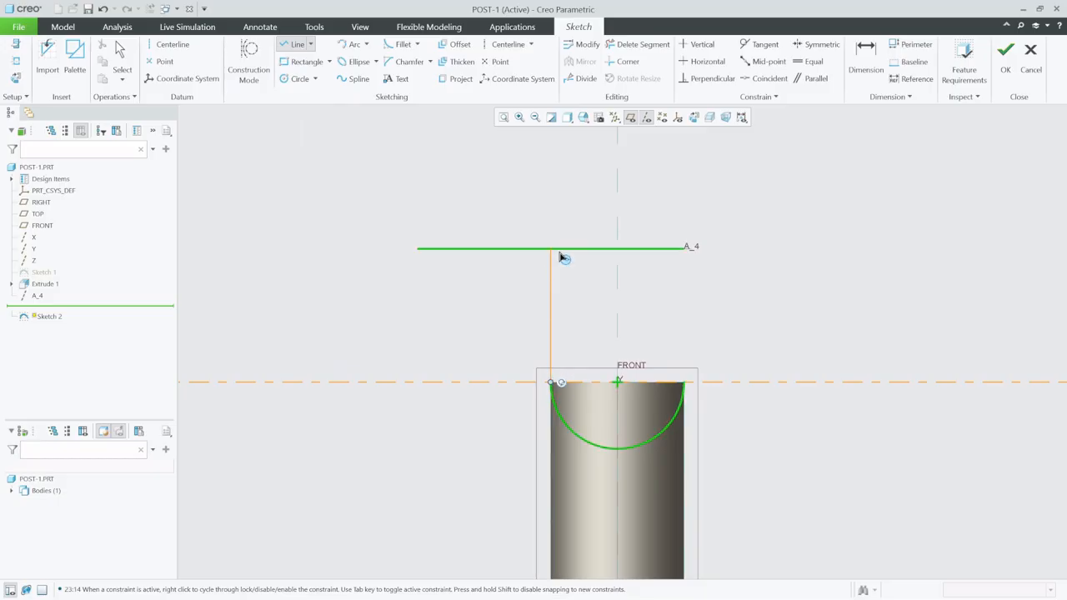
left_click(560, 254)
left_click(685, 248)
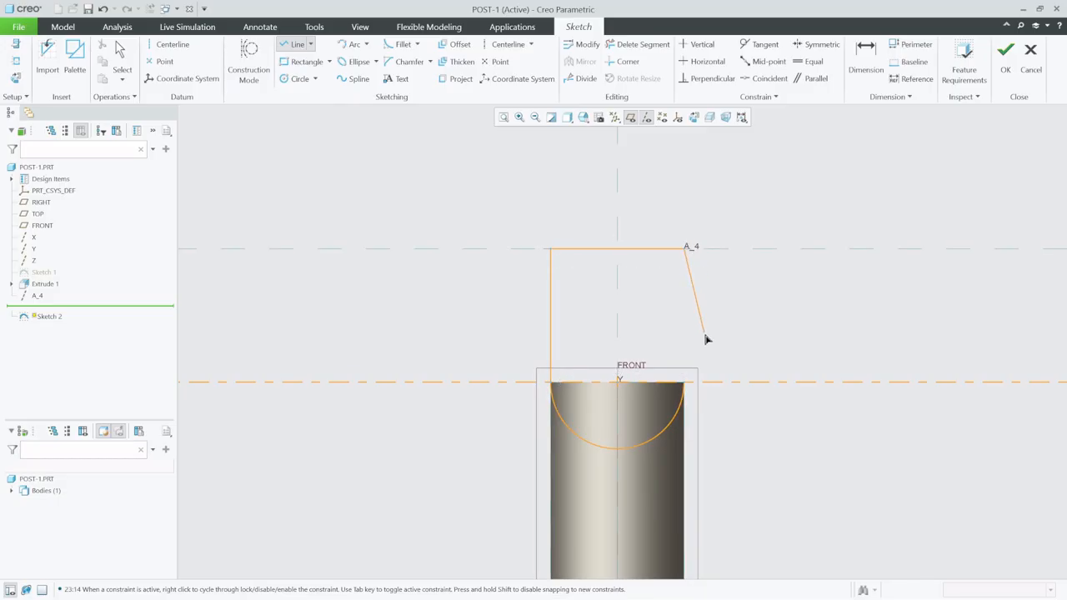
left_click(684, 381)
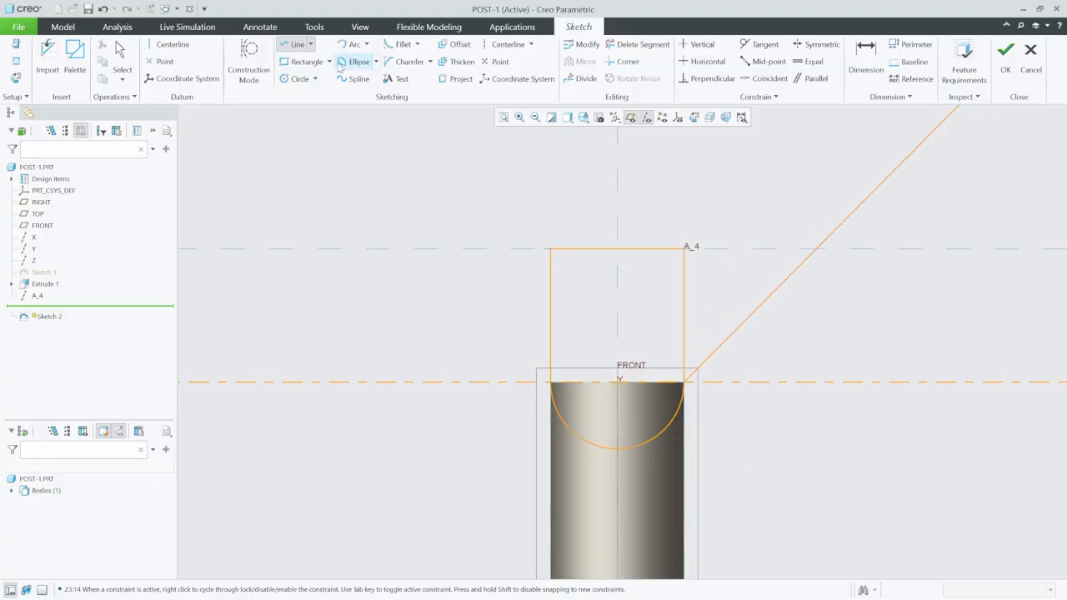
left_click(121, 58)
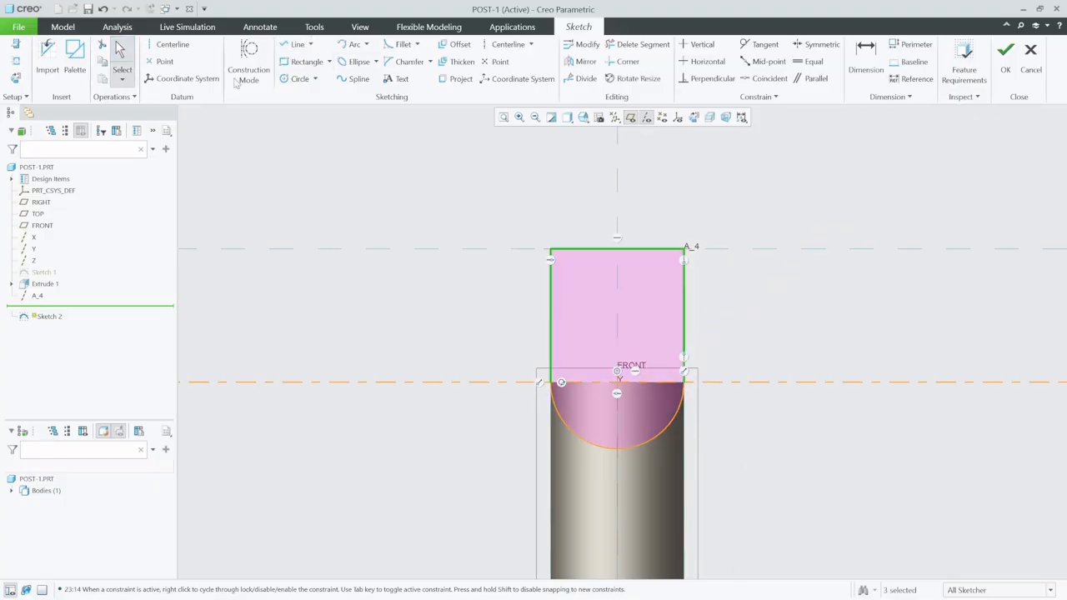
left_click(1005, 54)
mouse_move(682, 357)
middle_mouse_down()
mouse_move(681, 342)
mouse_move(642, 382)
middle_mouse_up()
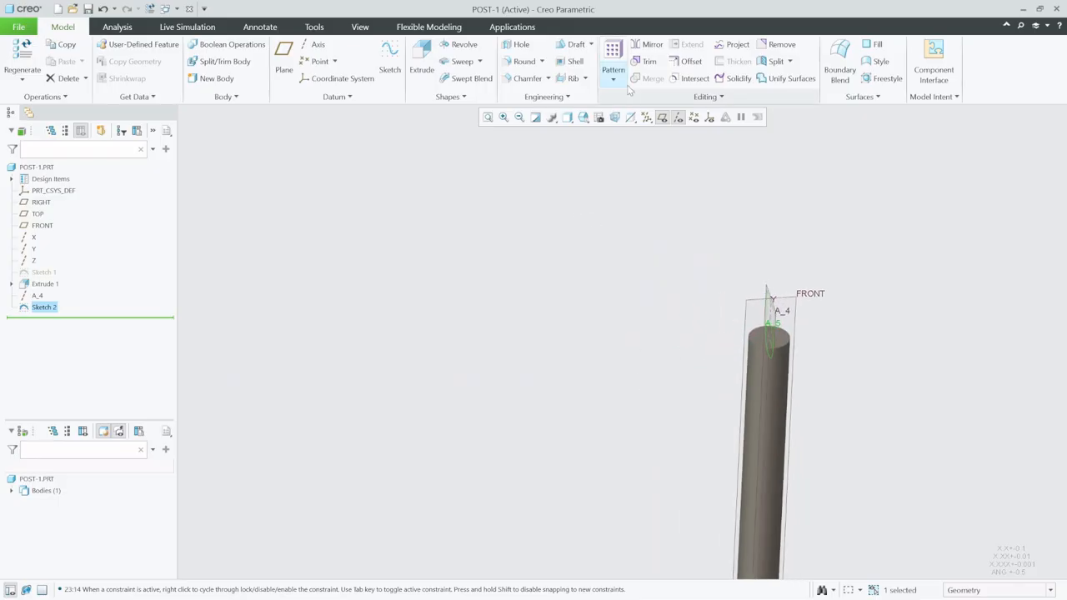
left_click(462, 45)
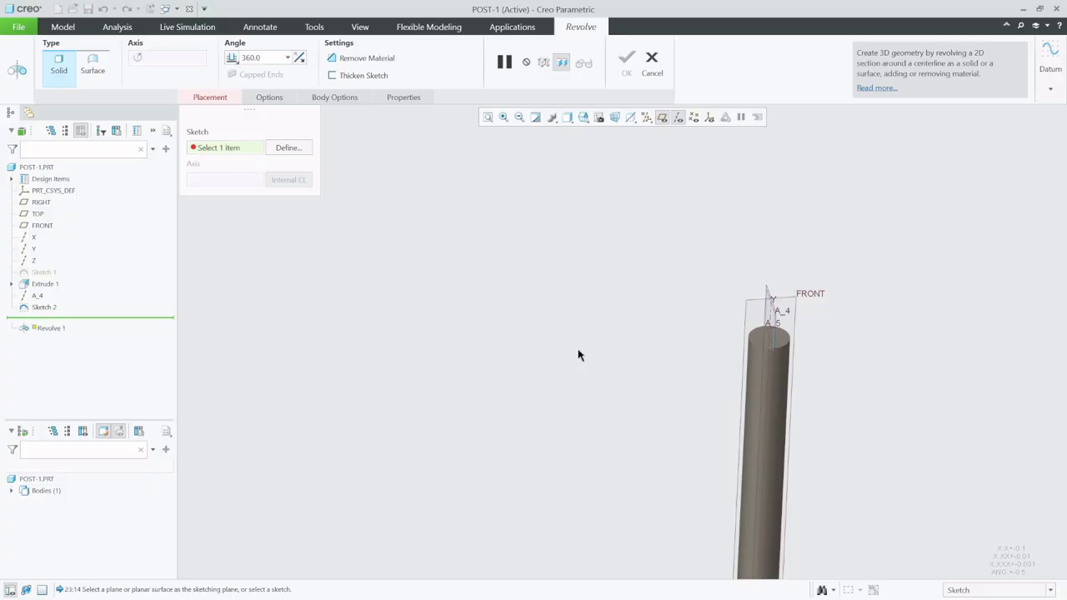
scroll(845, 339, "down", 3)
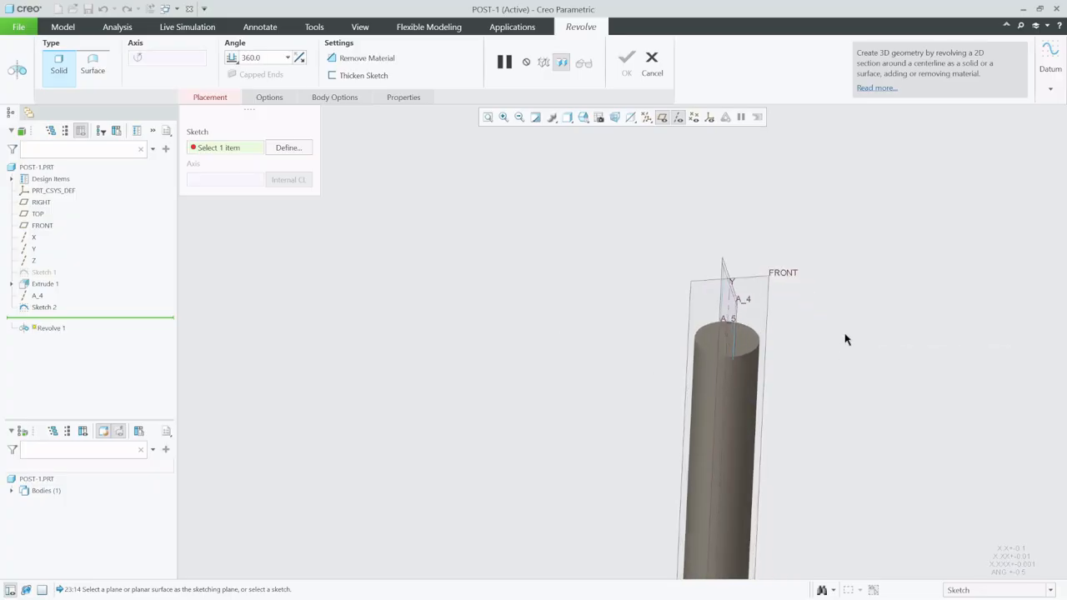
mouse_move(750, 241)
middle_mouse_down()
mouse_move(783, 219)
mouse_move(770, 242)
middle_mouse_up()
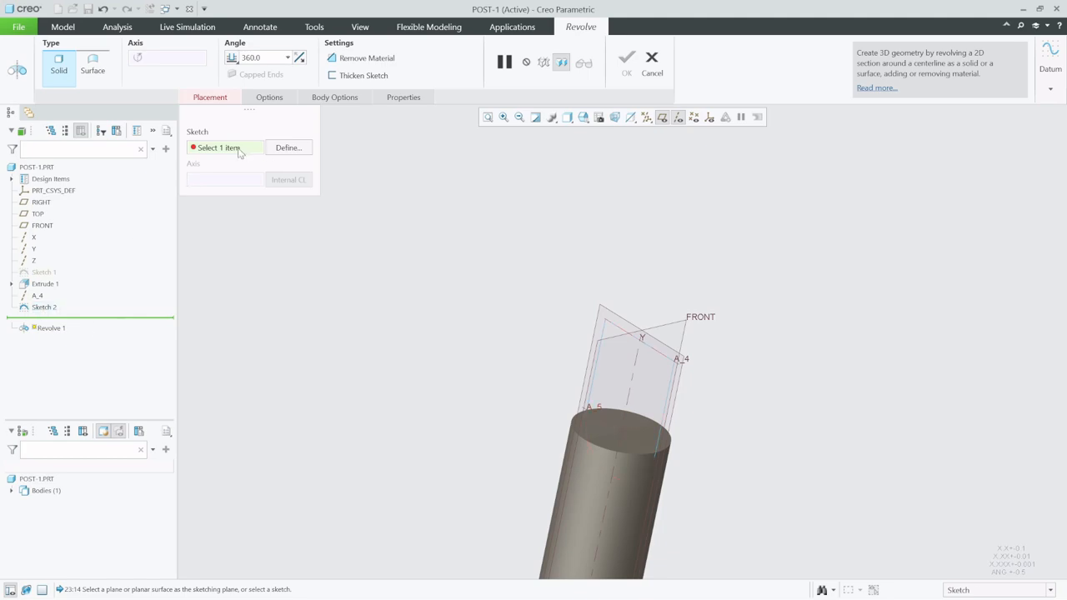
key("Escape")
left_click(608, 340)
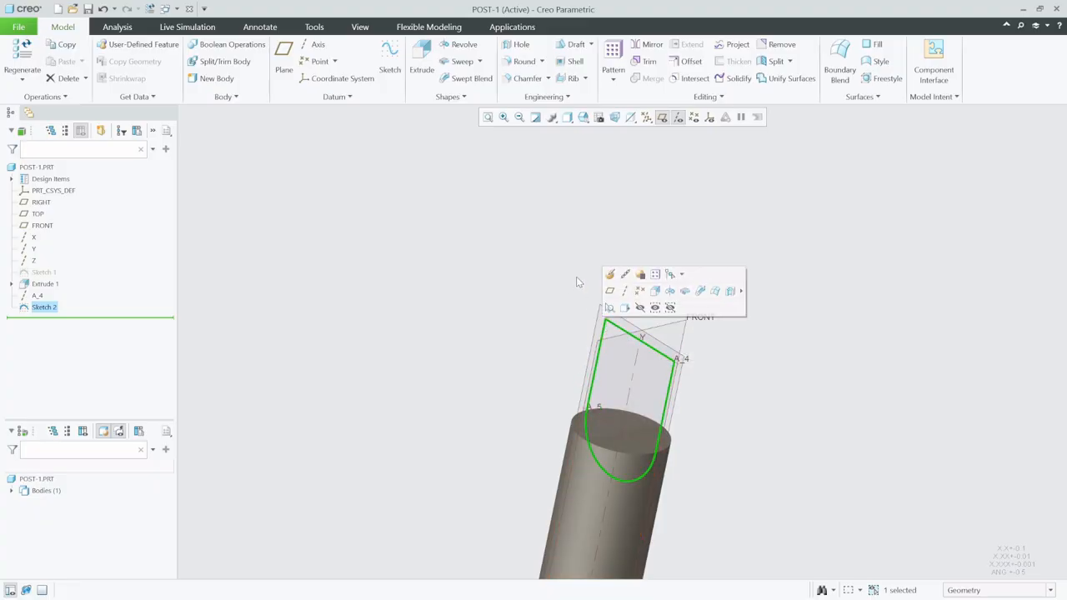
left_click(668, 291)
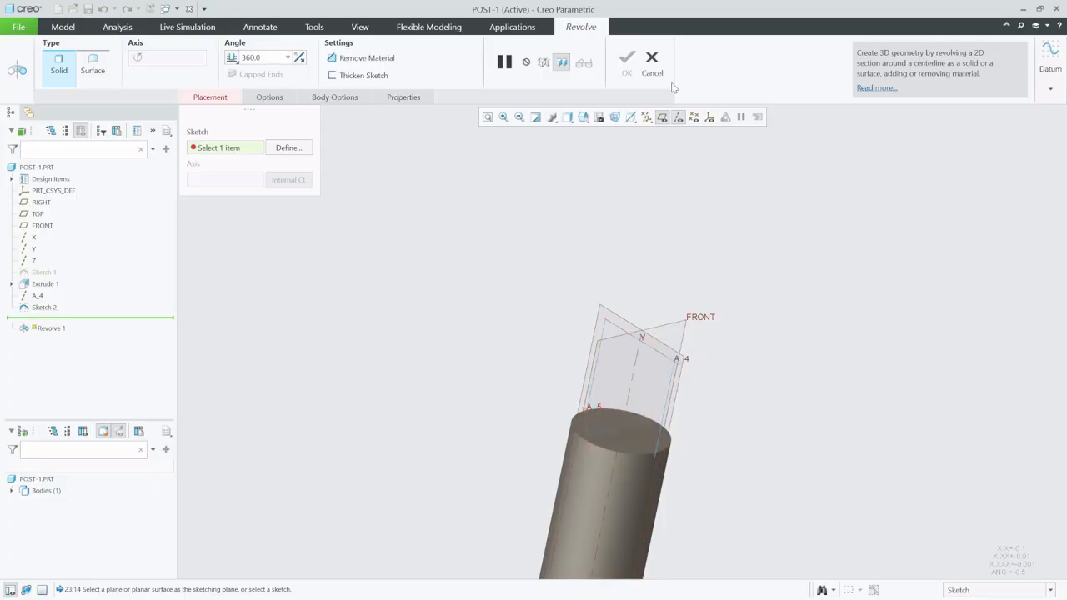
left_click(651, 60)
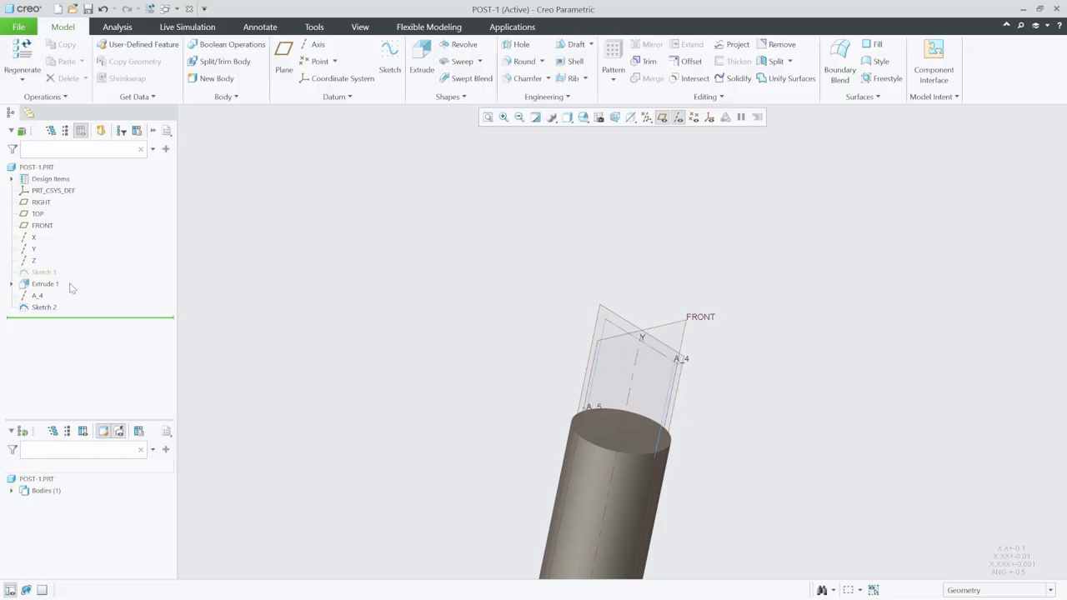
Step: Reopen Sketch 2 in a flat sketch view and delete the horizontal centerline along the post's top edge
left_click(39, 308)
left_click(54, 250)
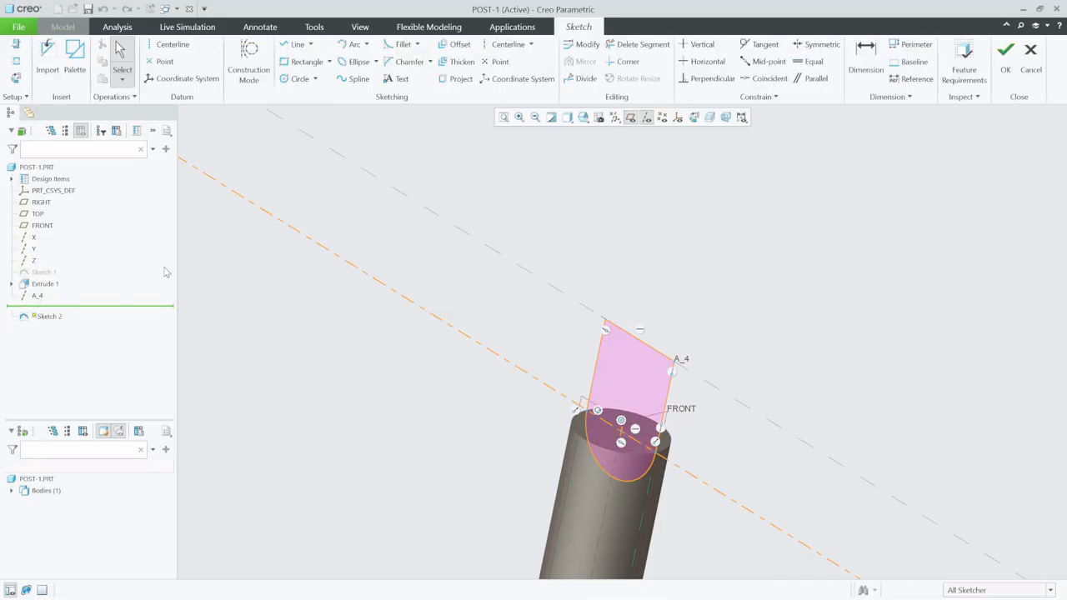
left_click(694, 117)
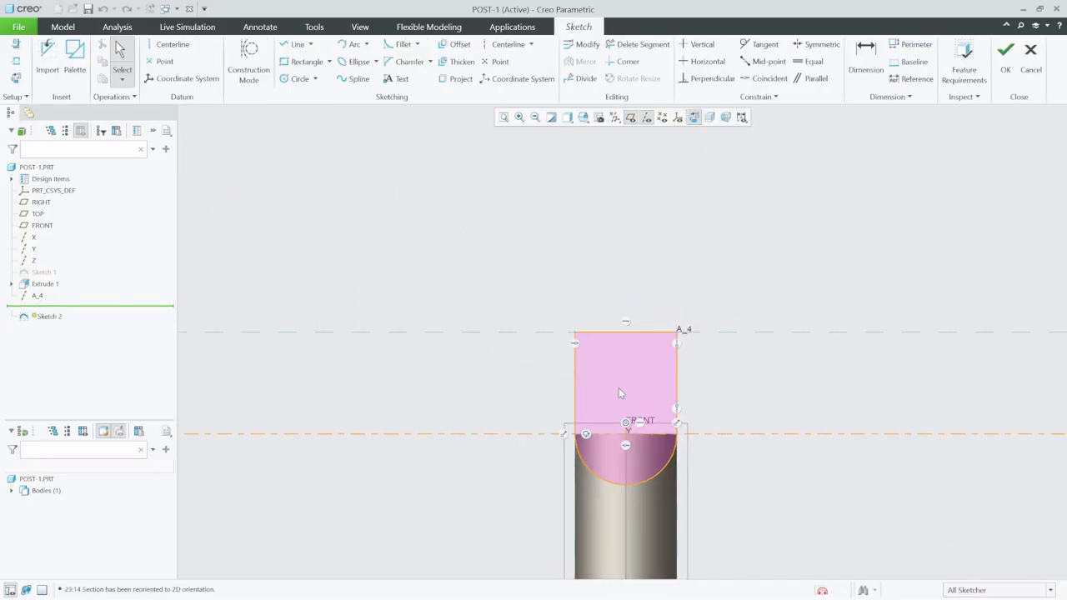
left_click(539, 434)
left_click(540, 429)
Step: Draw a horizontal datum centerline along the profile's upper line on axis A_4 and finish the sketch
left_click(167, 44)
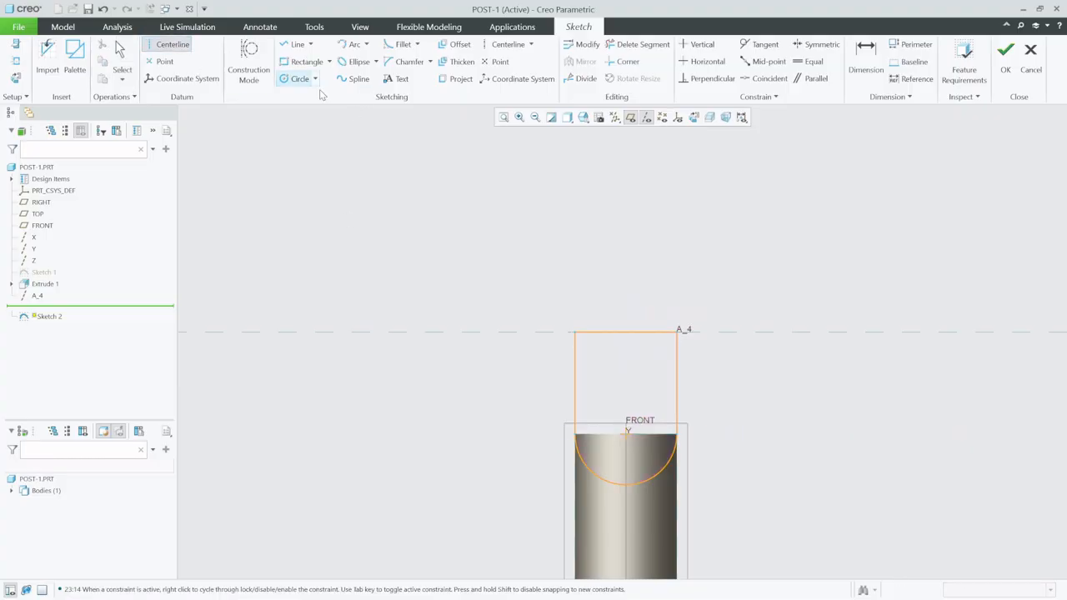
left_click(625, 332)
left_click(728, 333)
left_click(1004, 54)
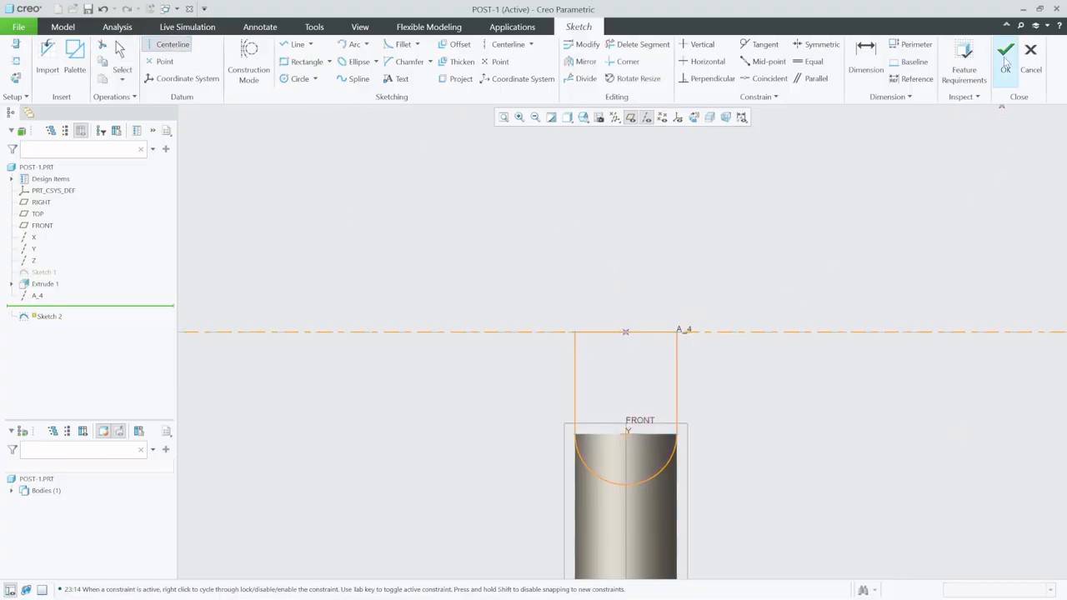
Step: Revolve Sketch 2 through 360 degrees as a solid about its internal centerline
mouse_move(635, 275)
middle_mouse_down()
mouse_move(609, 267)
mouse_move(591, 291)
middle_mouse_up()
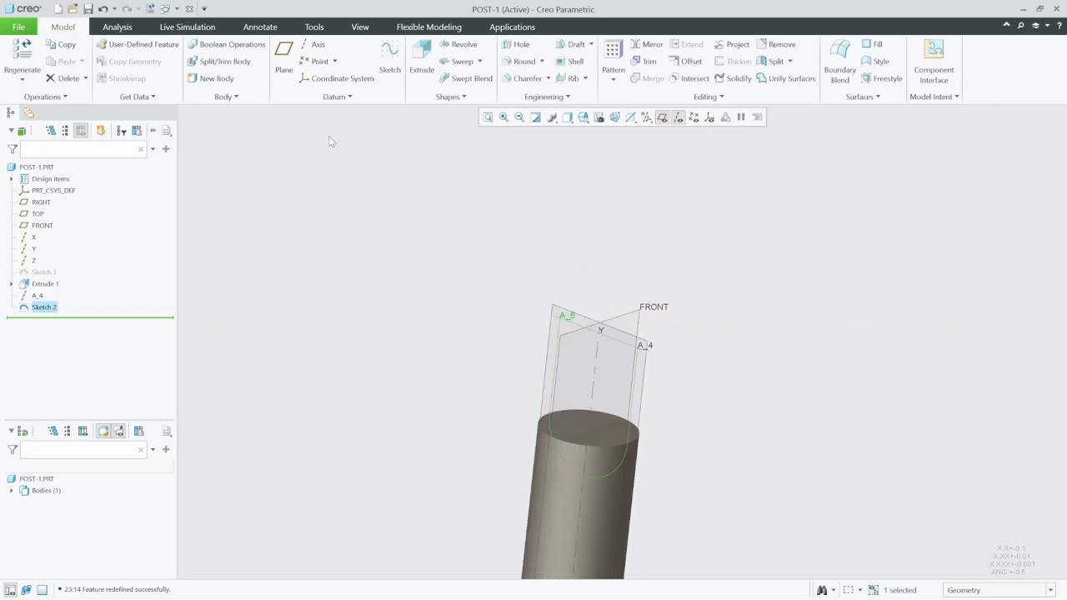
left_click(337, 275)
left_click(458, 45)
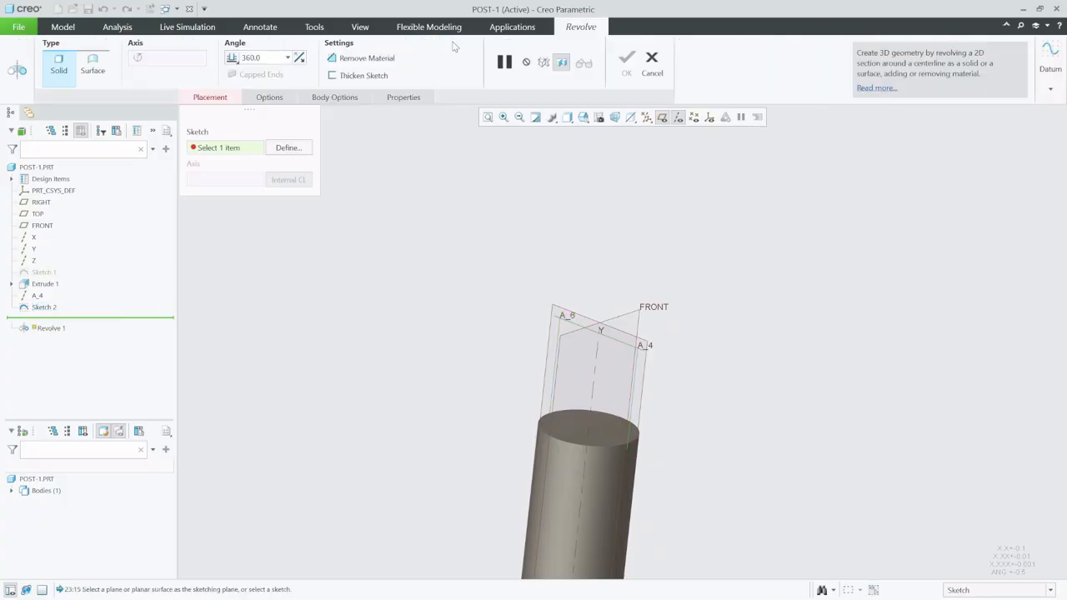
left_click(45, 308)
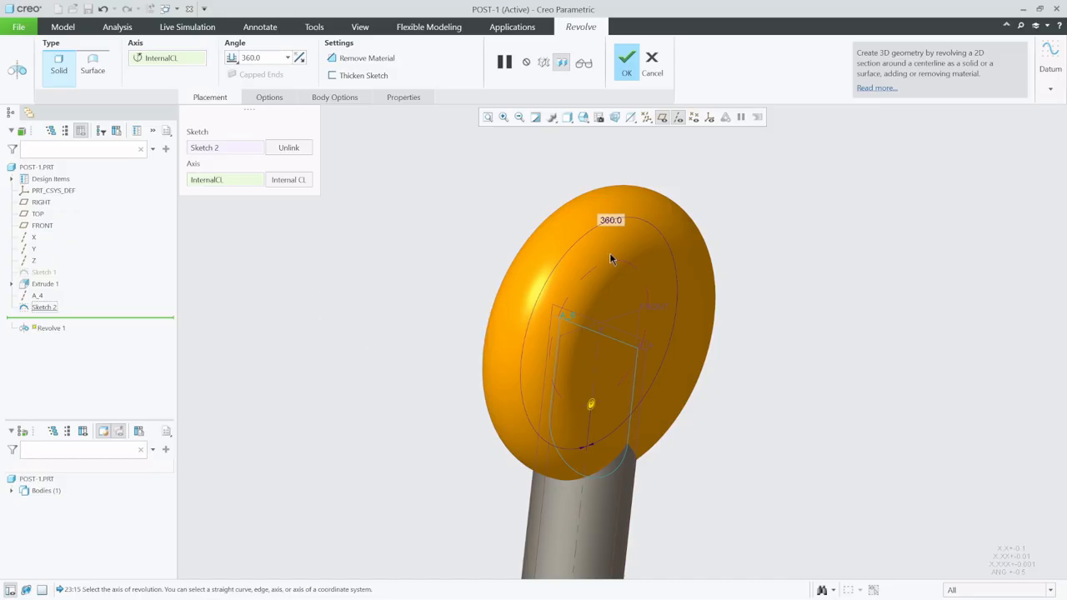
middle_click_drag(540, 380, 581, 372)
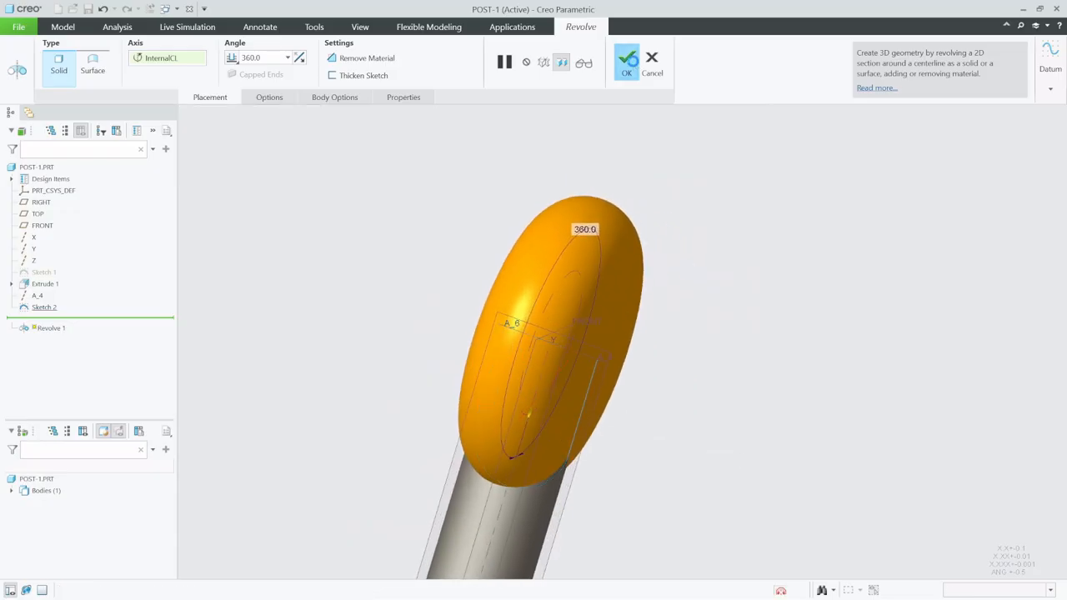
left_click(630, 63)
scroll(442, 227, "down", 3)
scroll(517, 283, "up", 1)
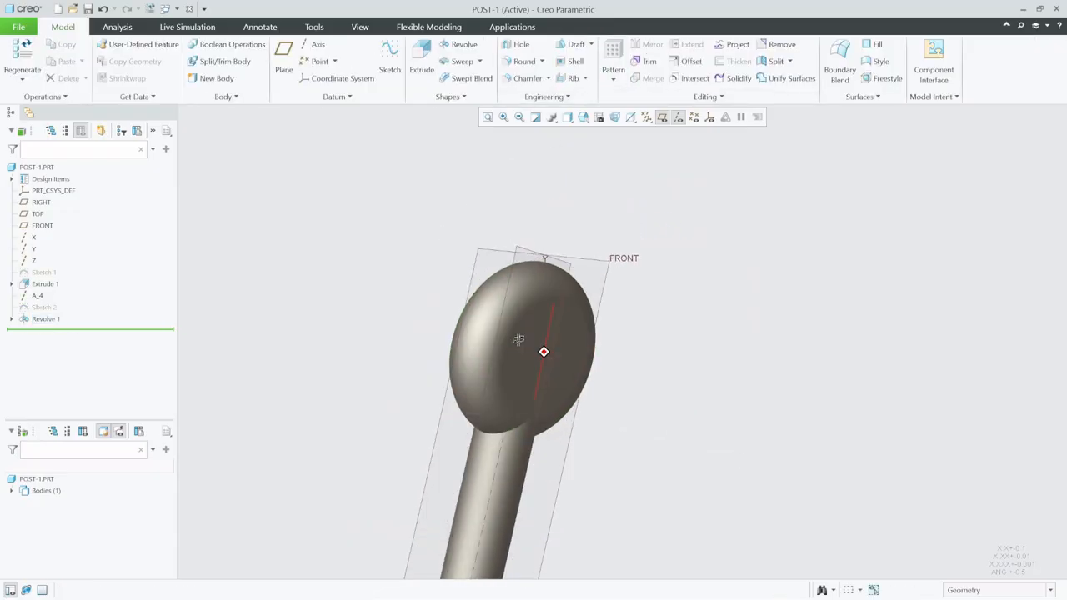
Step: Redefine datum axis A_4 with an offset of 19 from the post's top face
scroll(543, 353, "down", 5)
mouse_move(513, 353)
middle_mouse_down()
mouse_move(481, 331)
mouse_move(507, 348)
middle_mouse_up()
scroll(507, 349, "up", 2)
scroll(505, 348, "up", 4)
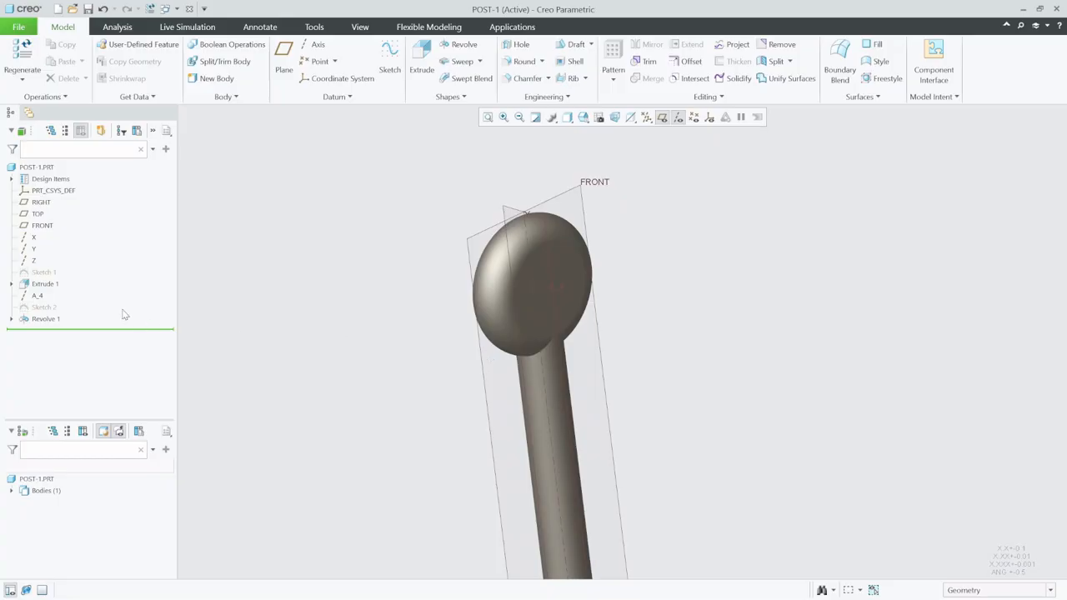
left_click(44, 308)
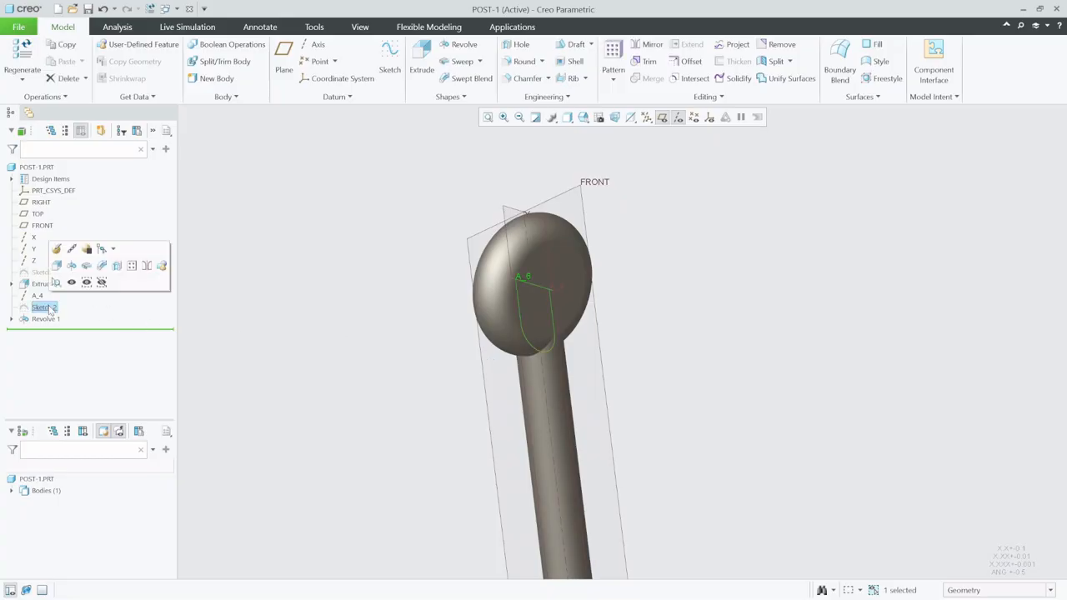
left_click(38, 296)
left_click(72, 239)
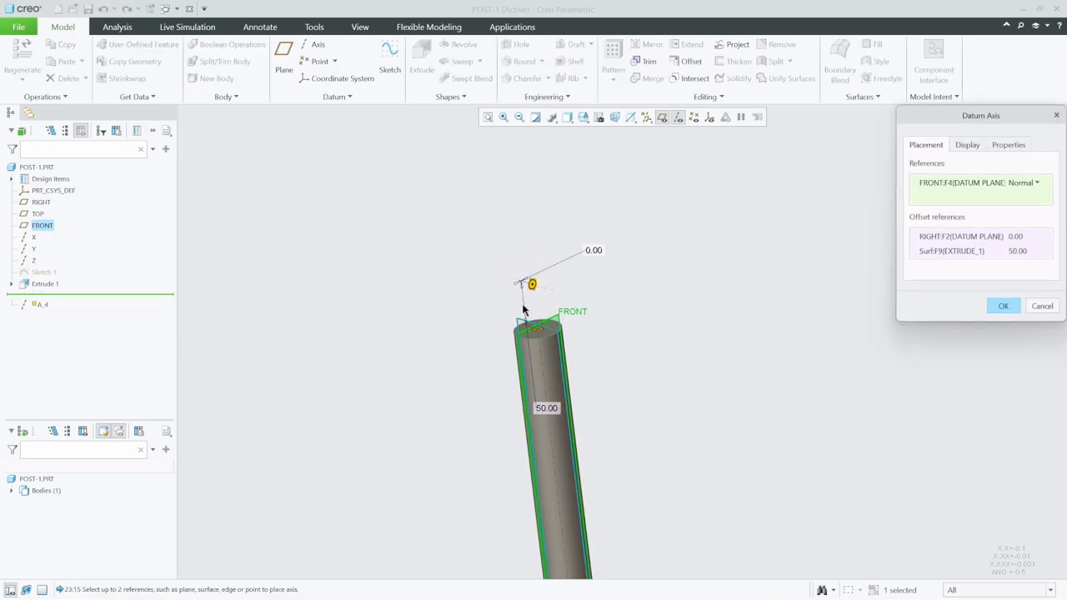
left_click(1022, 252)
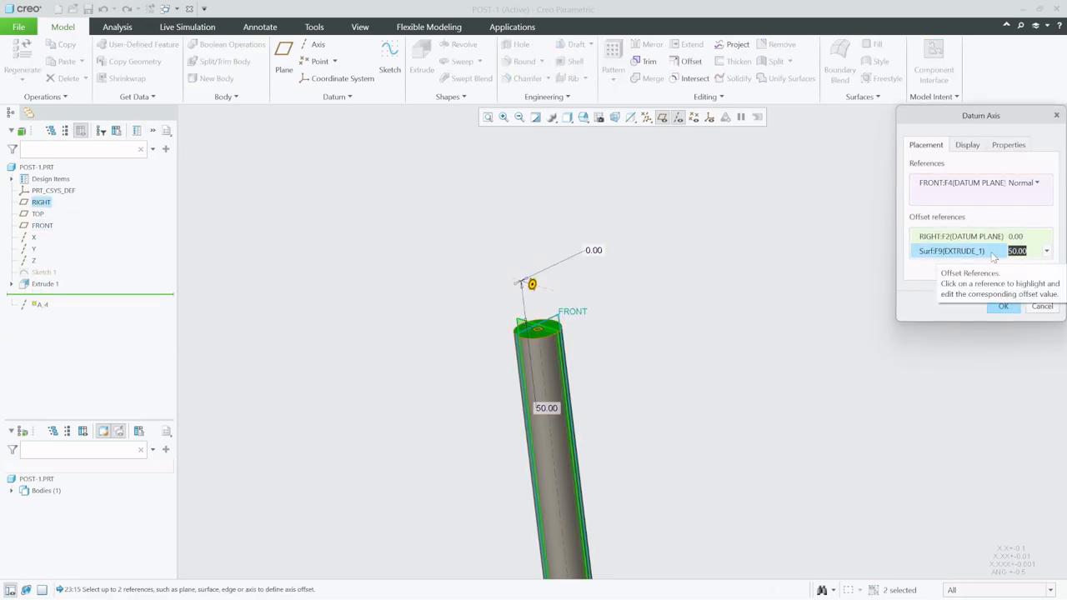
type("19")
key("Return")
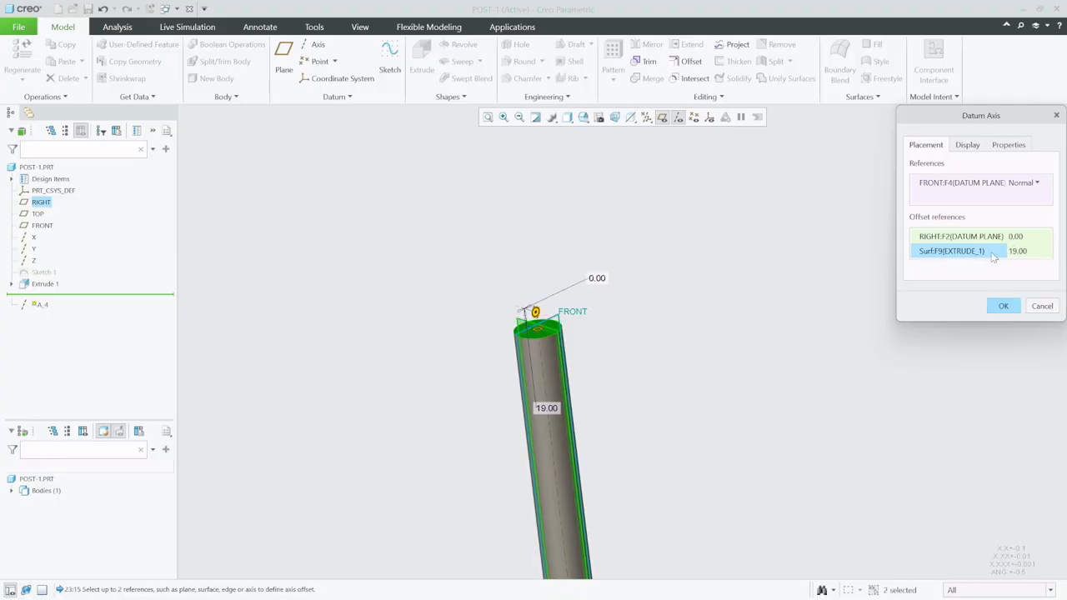
left_click(993, 308)
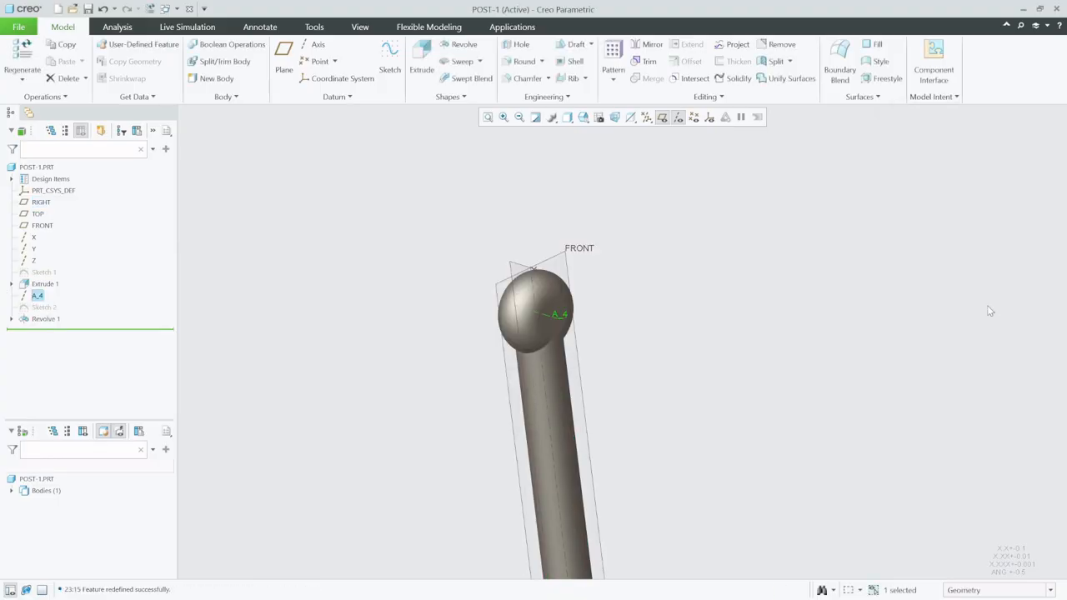
left_click(665, 299)
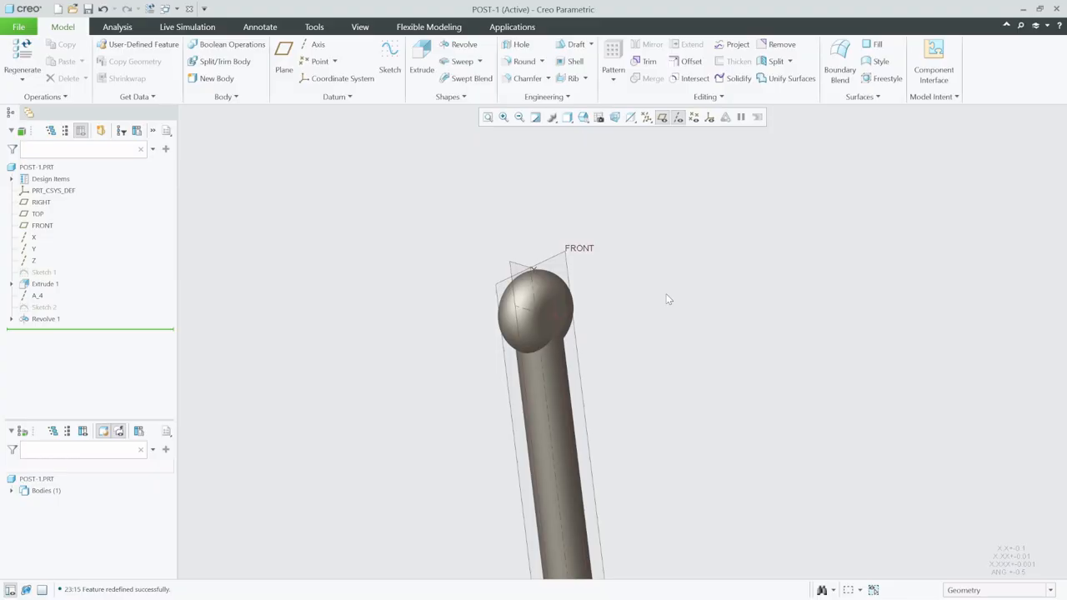
Step: Start a Direction pattern of Revolve 1 using the TOP plane as the first direction
scroll(586, 308, "down", 3)
mouse_move(587, 308)
middle_mouse_down()
mouse_move(560, 304)
mouse_move(577, 317)
middle_mouse_up()
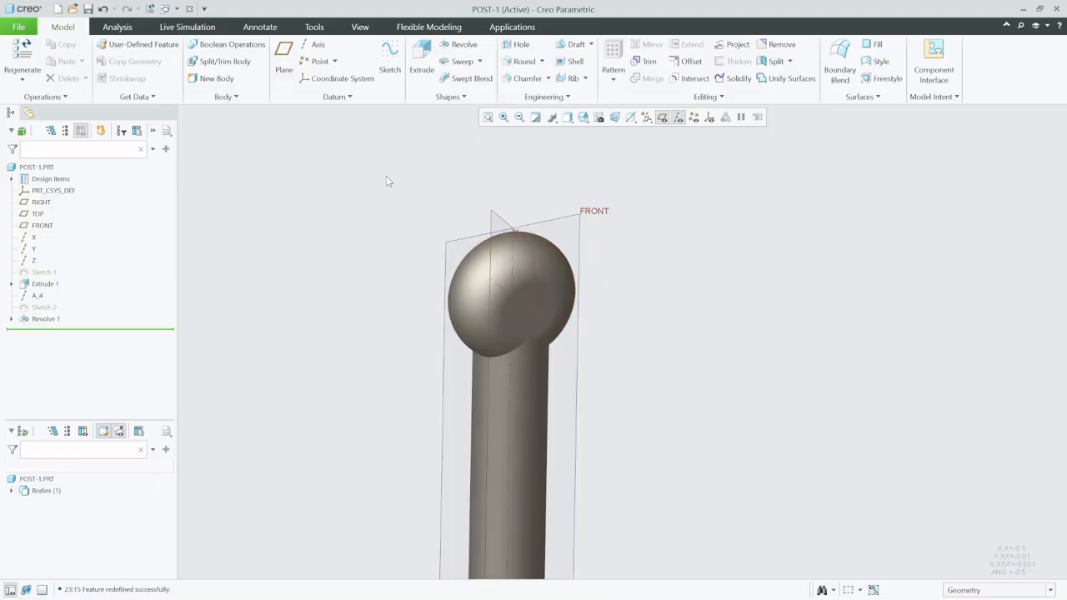
left_click(46, 319)
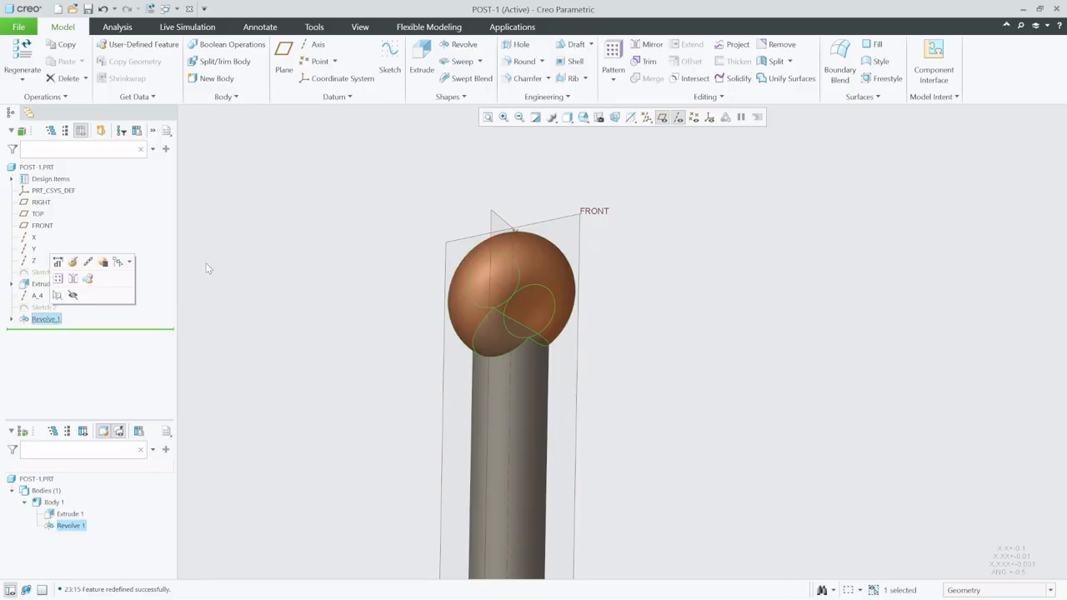
left_click(612, 63)
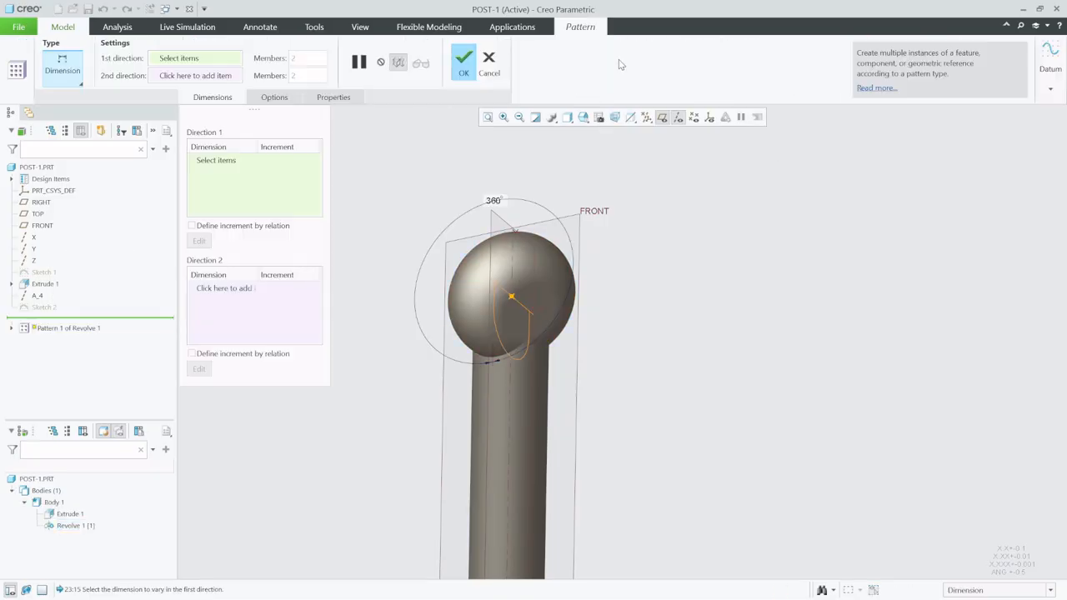
scroll(511, 169, "up", 4)
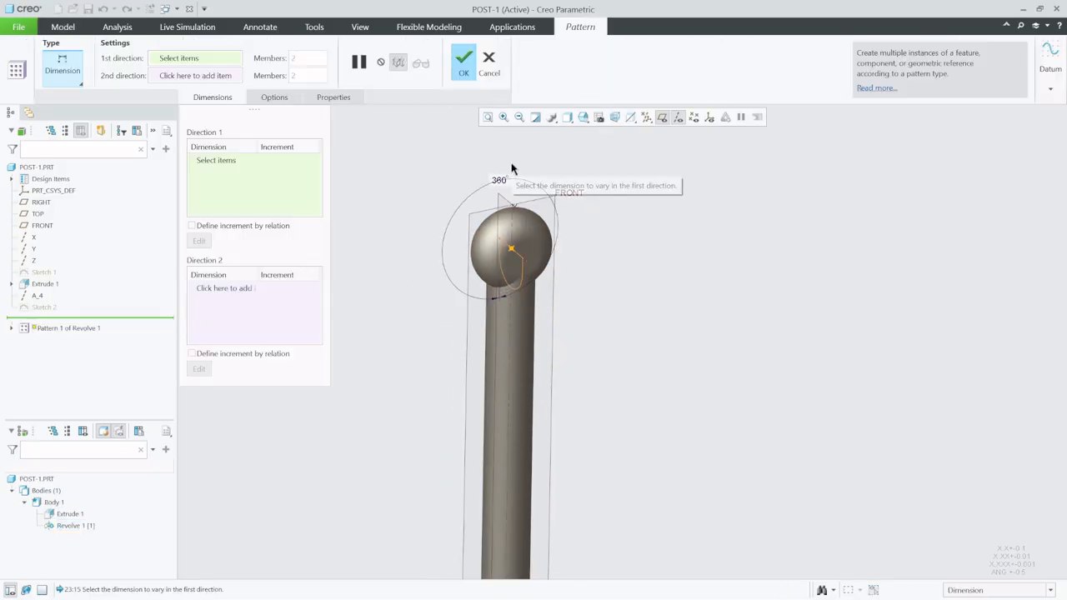
left_click(73, 69)
left_click(72, 109)
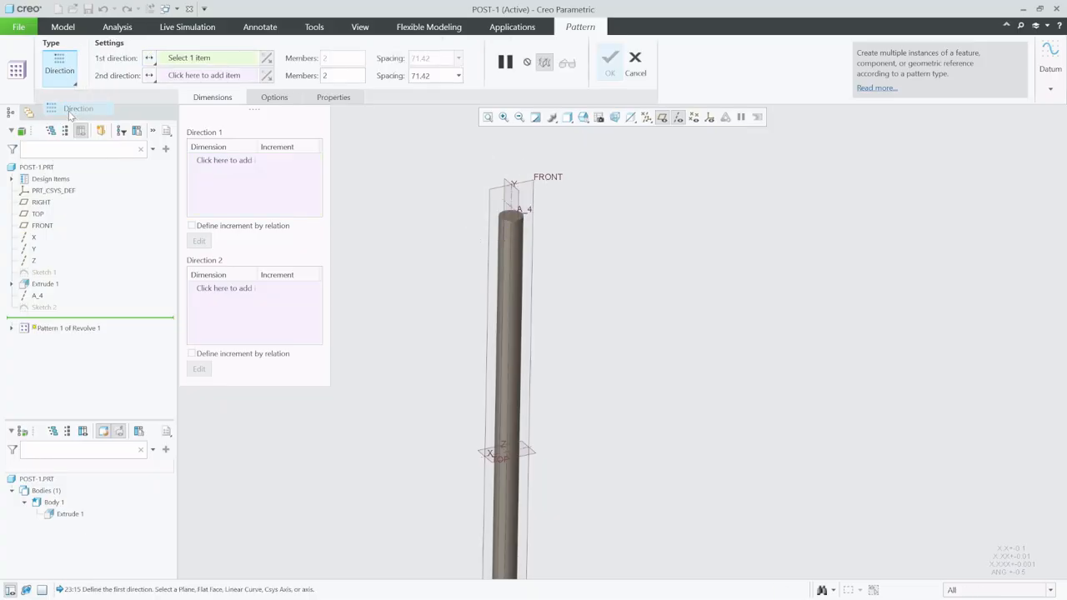
left_click(539, 460)
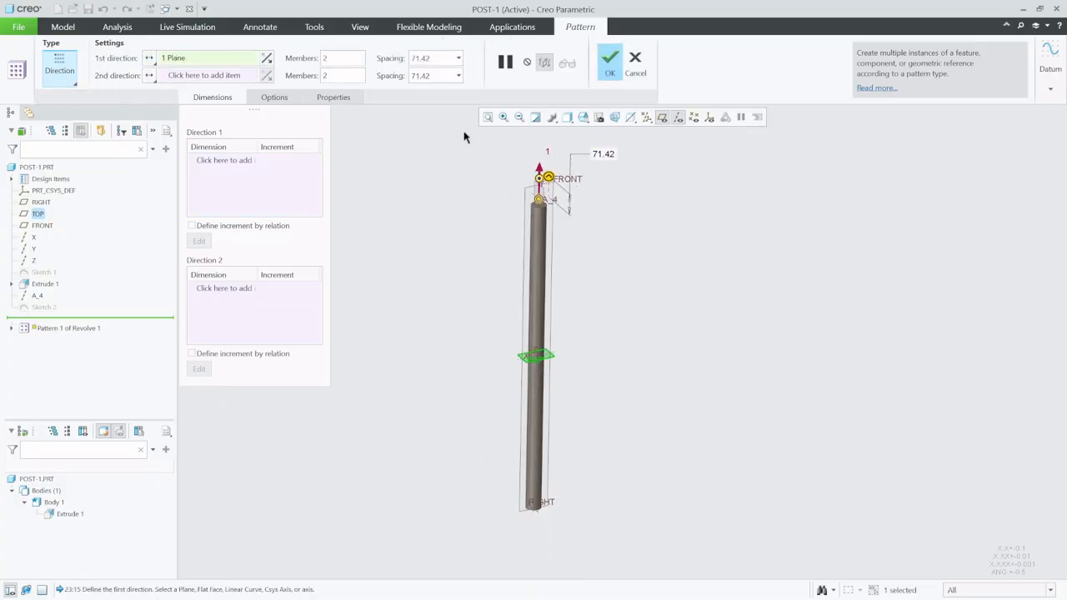
Step: Flip the pattern's first direction to point down the post, set its spacing to 500, and complete the pattern
left_click(266, 58)
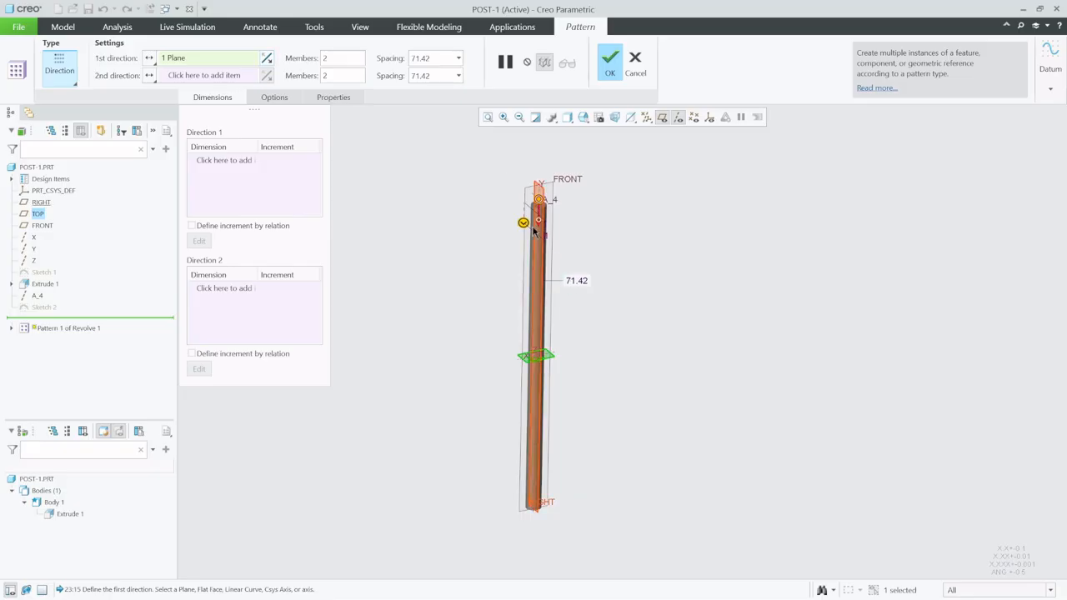
left_click_drag(523, 221, 522, 279)
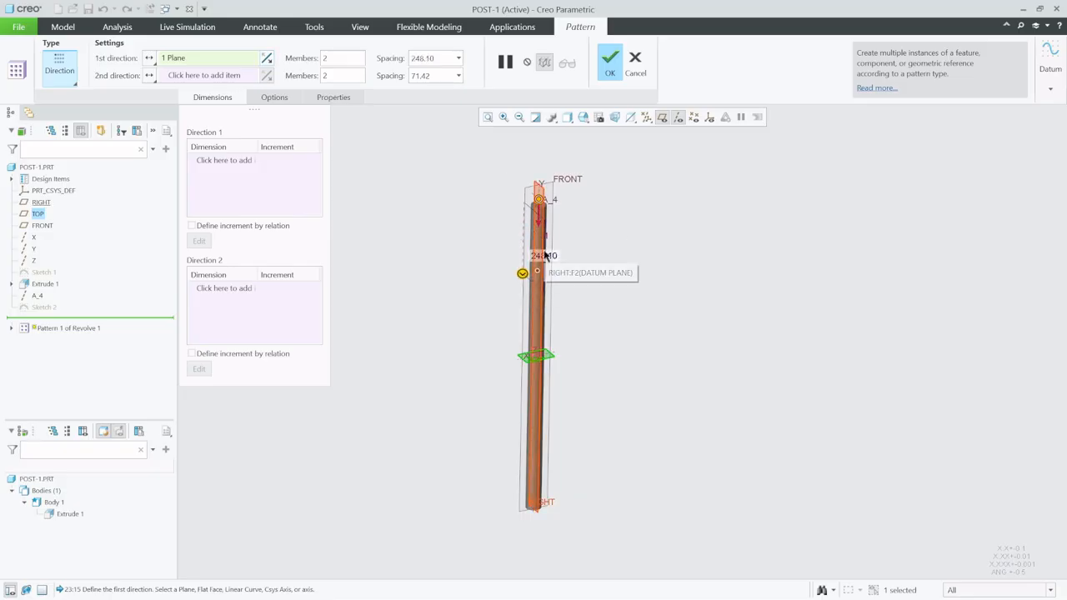
double_click(546, 256)
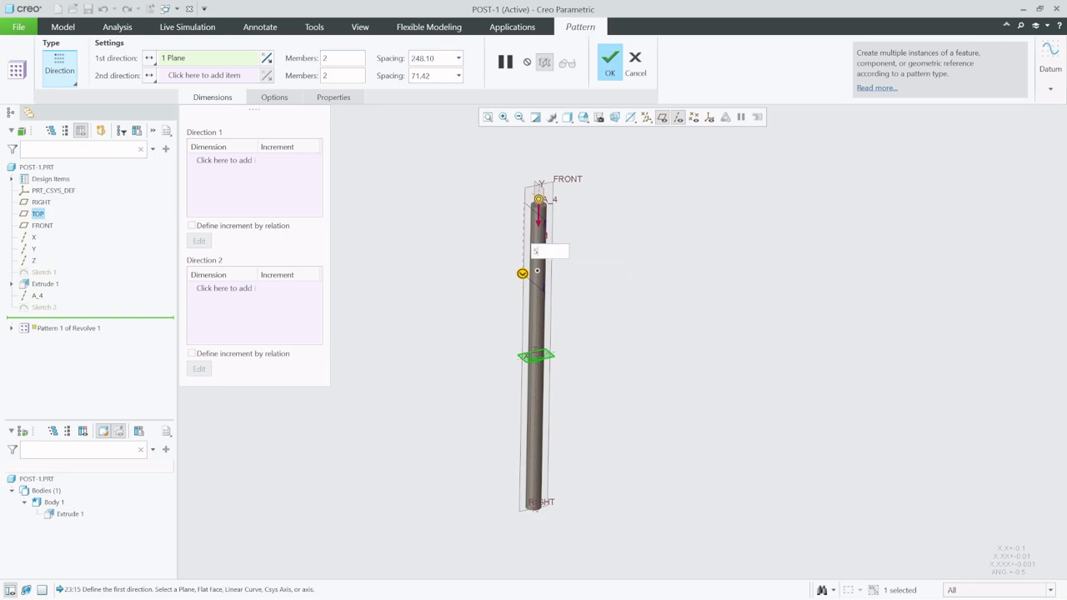
type("500")
key("Return")
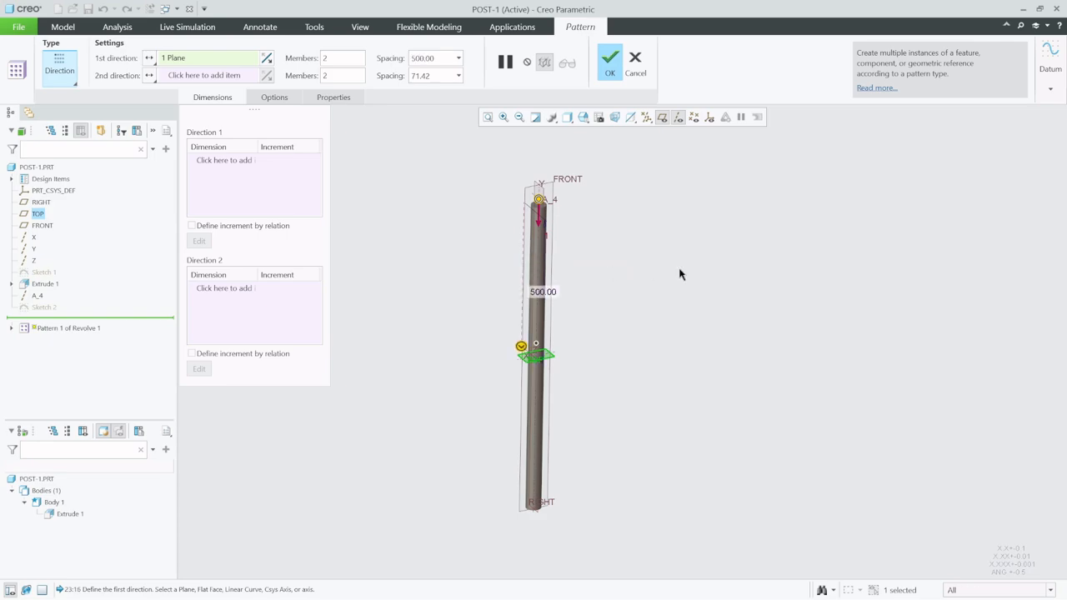
left_click(608, 70)
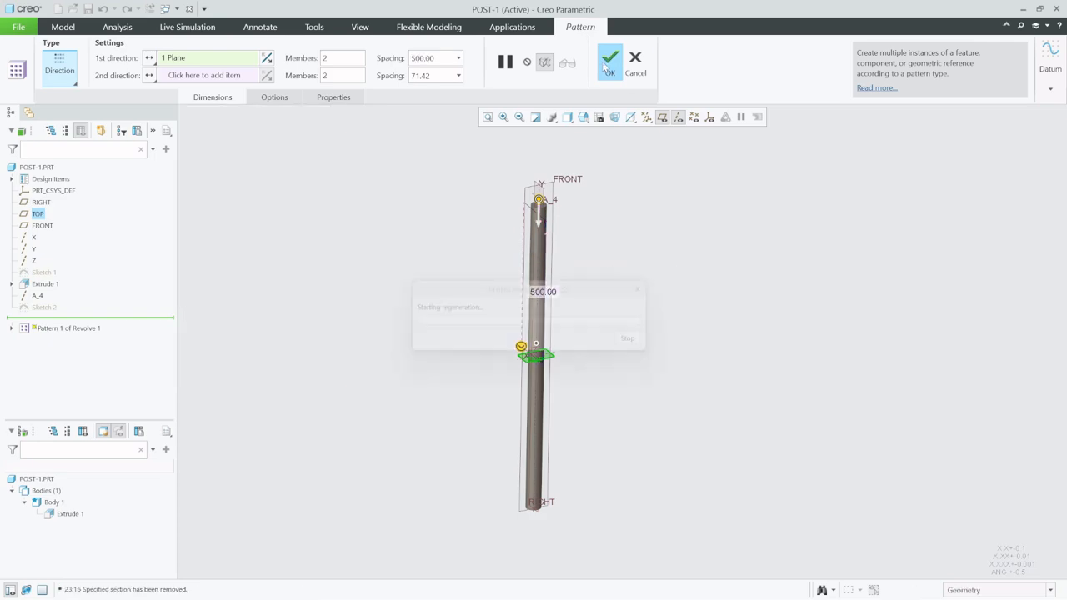
left_click(628, 269)
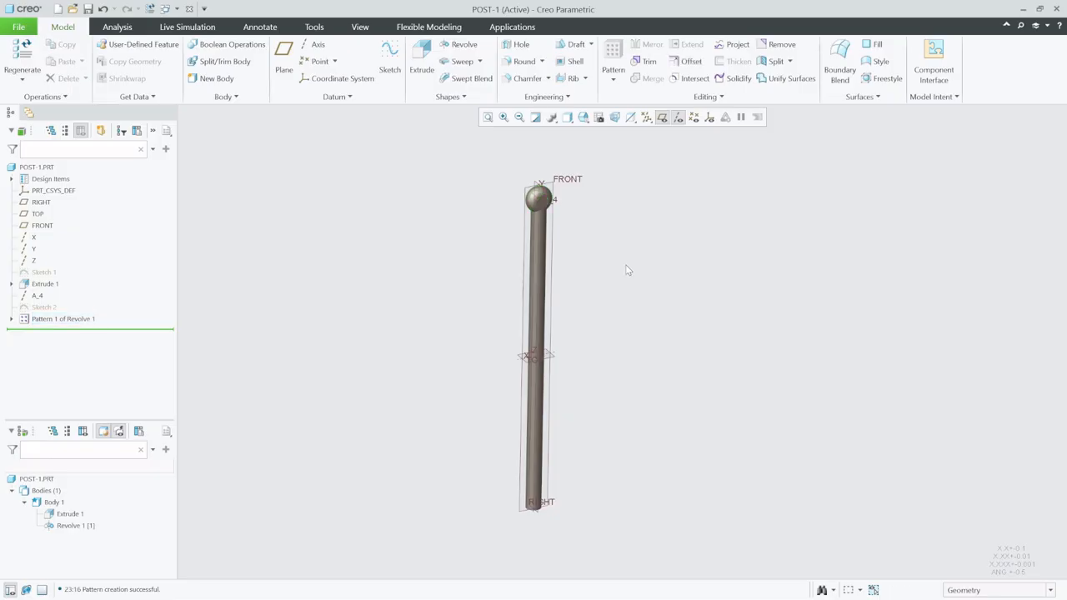
Step: Expand the revolve pattern and review the sketch and axis references in the definition of its Revolve 1 member
left_click(42, 319)
left_click(12, 319)
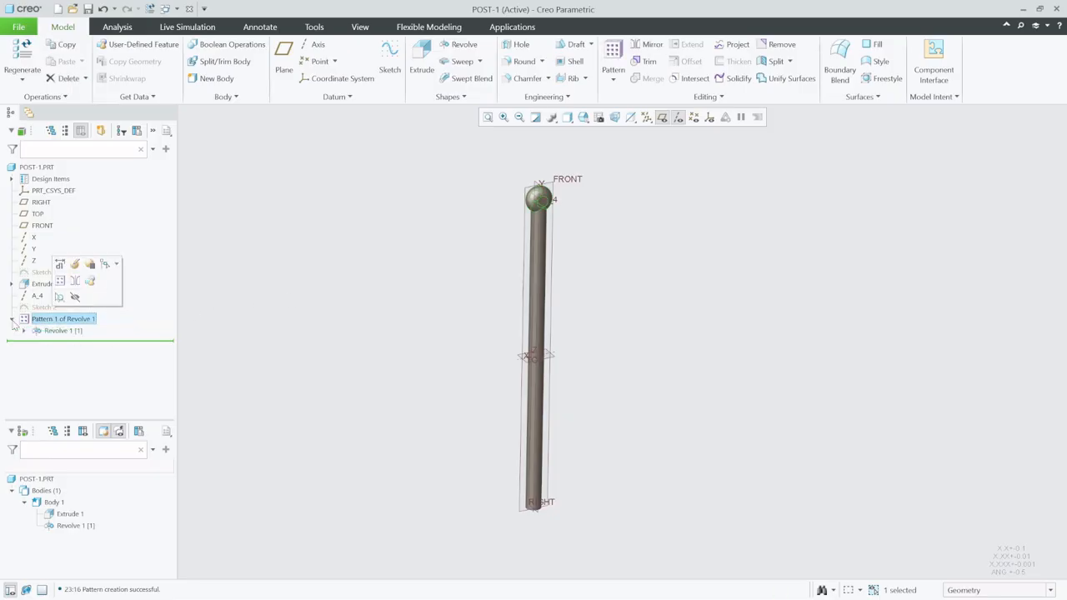
left_click(66, 332)
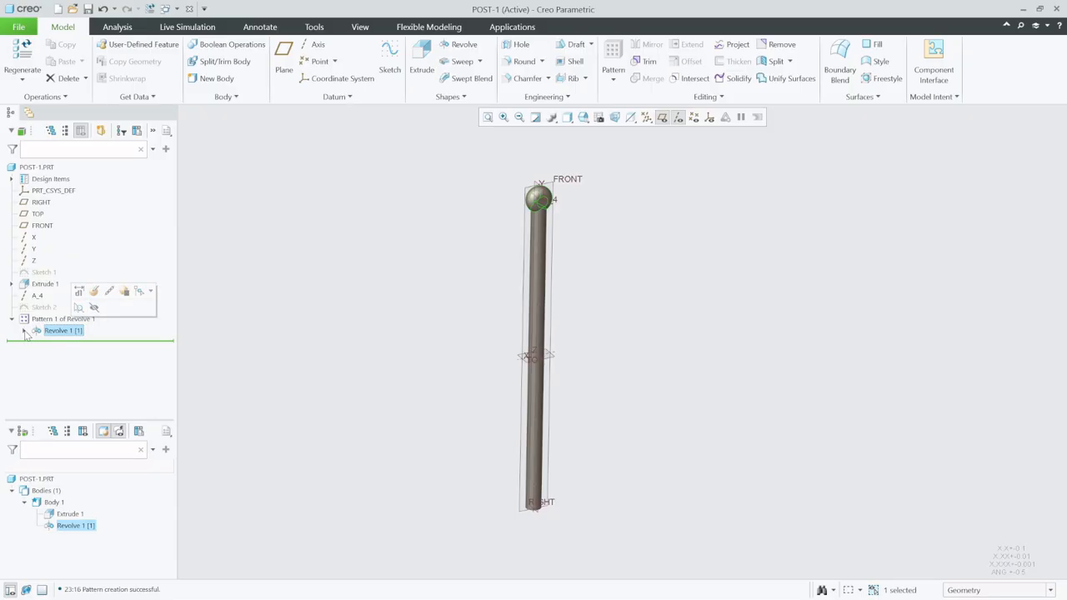
left_click(94, 291)
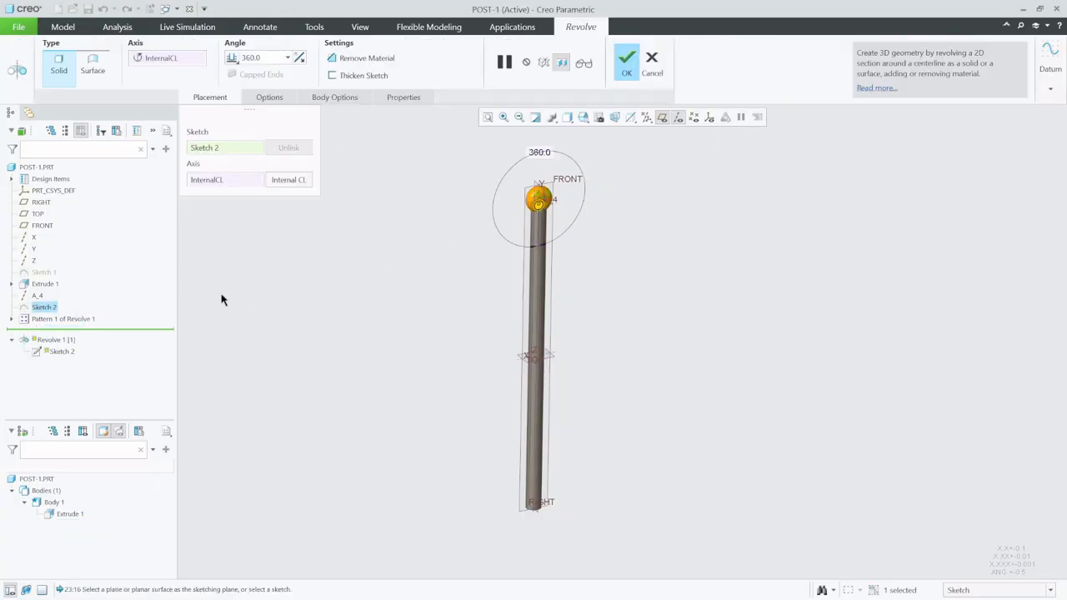
left_click(635, 65)
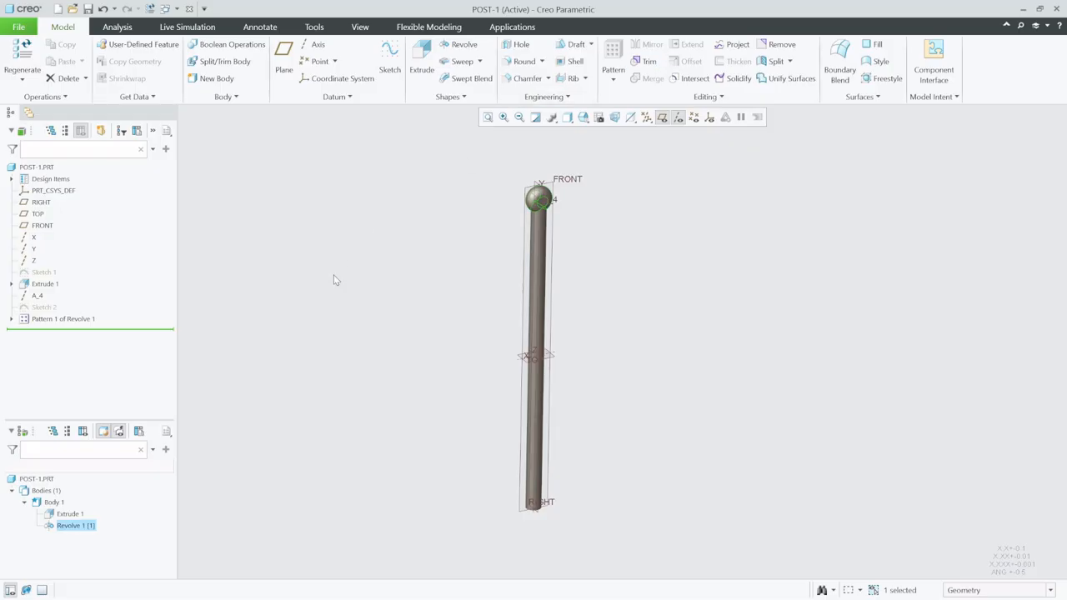
Step: Redefine the direction pattern of Revolve 1 to include its second ball 500 down the post
left_click(60, 320)
left_click(81, 261)
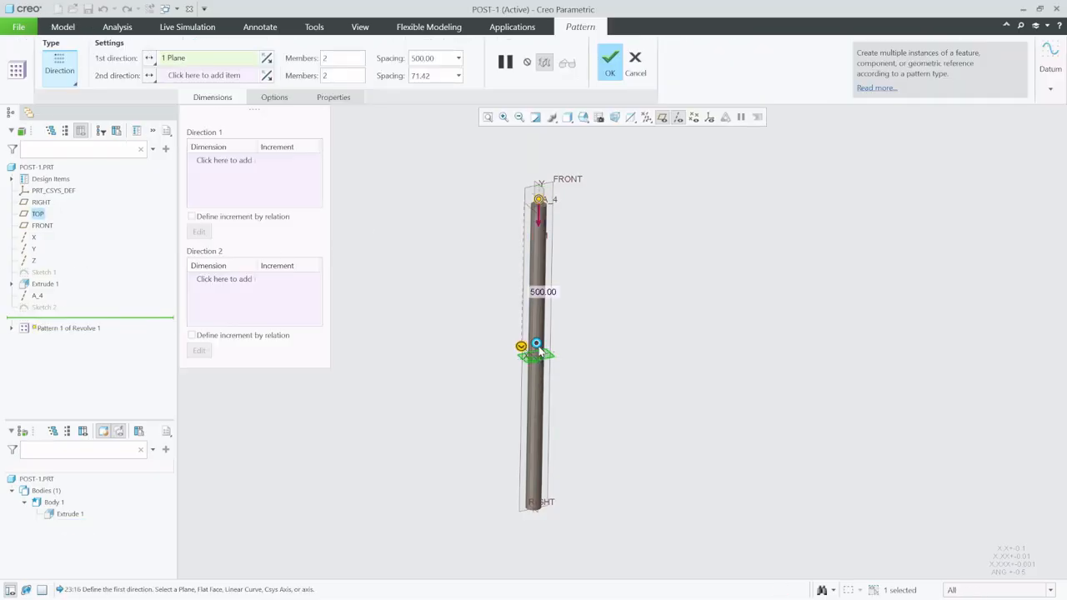
left_click(616, 63)
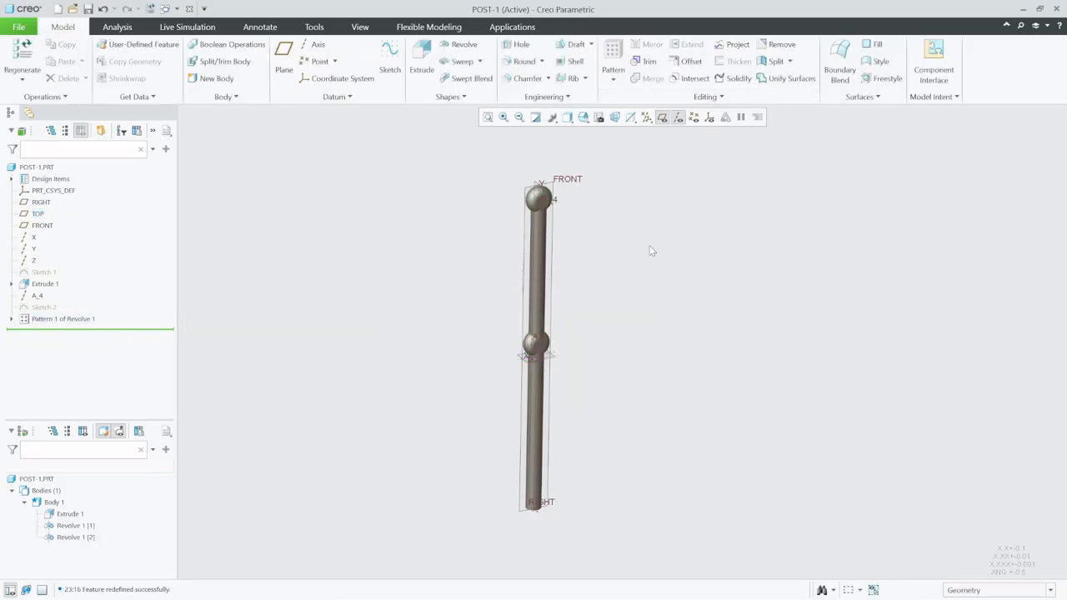
Step: Hide the datum planes and start a sketch on the top ball's flat face, oriented to the 2D sketch view
left_click(663, 119)
scroll(558, 200, "down", 3)
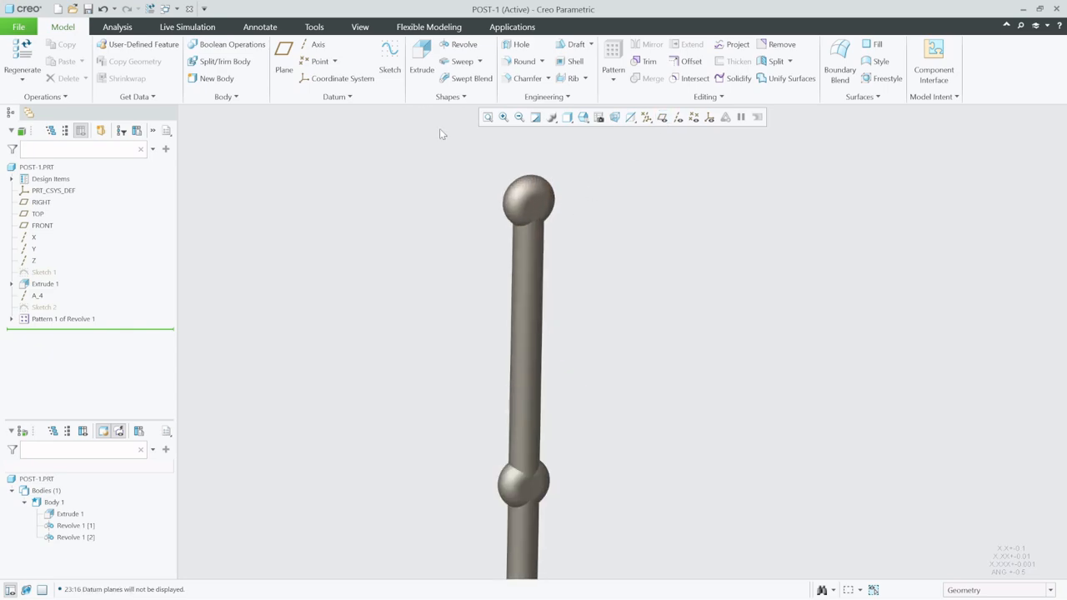
left_click(542, 210)
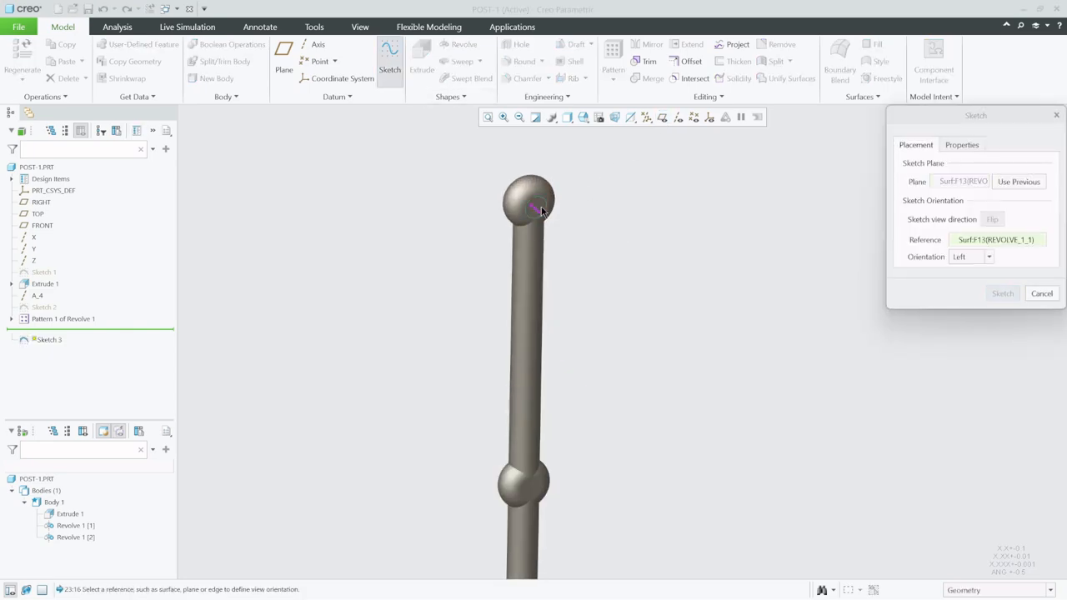
left_click(1003, 294)
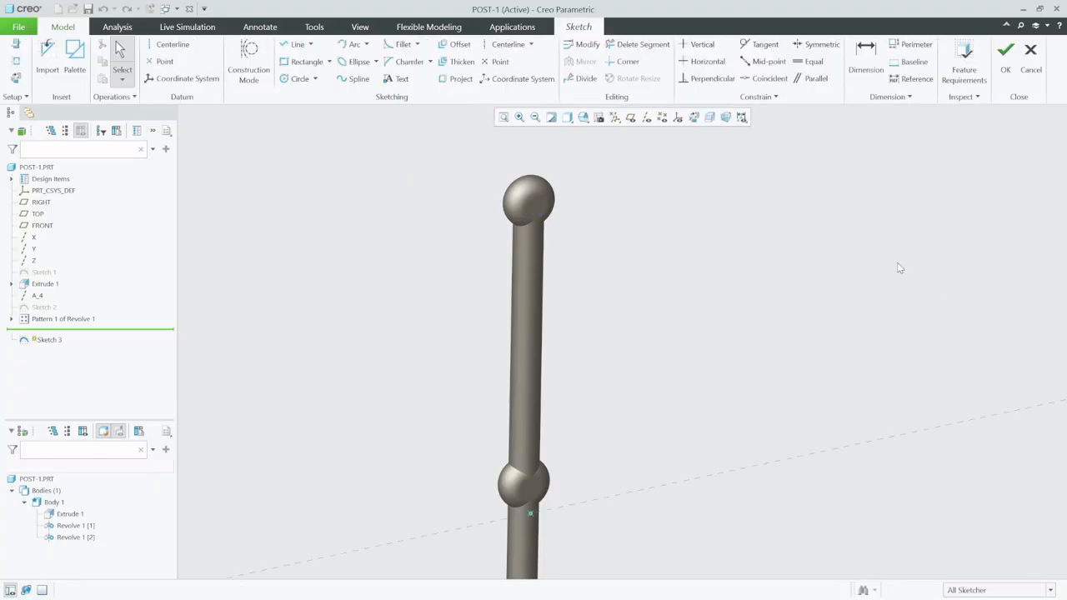
left_click(694, 118)
scroll(637, 154, "down", 3)
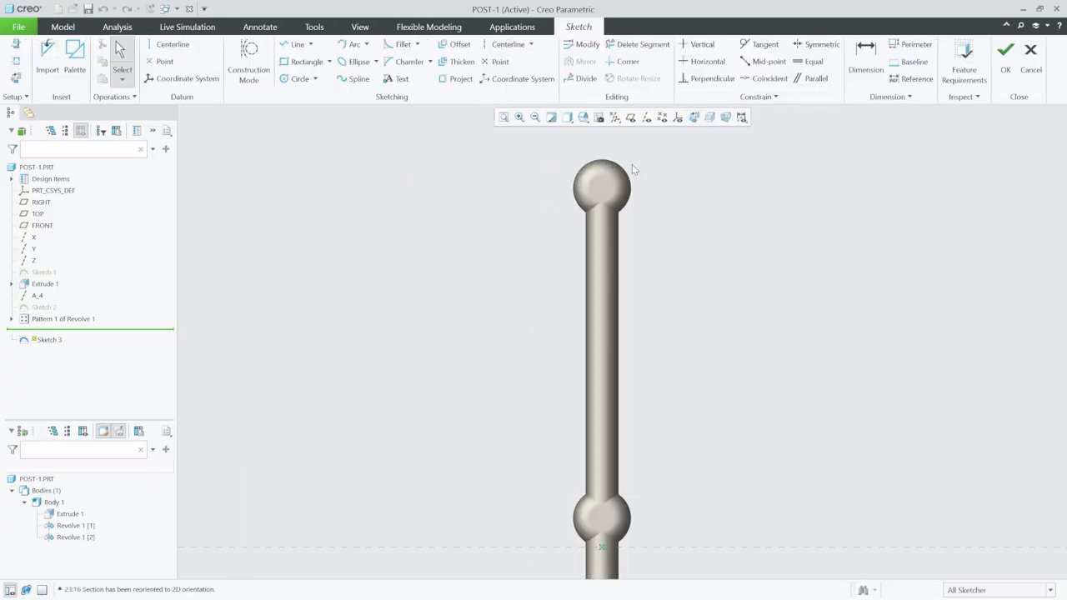
Step: Add the circular edges of the top and middle balls' flat faces as sketch references
left_click(15, 77)
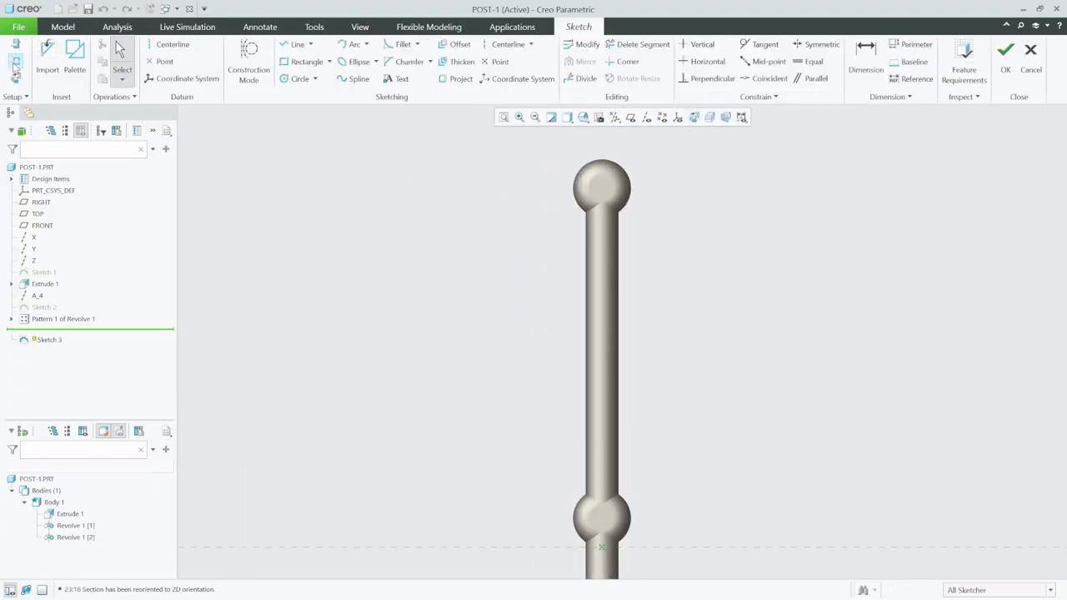
left_click(607, 194)
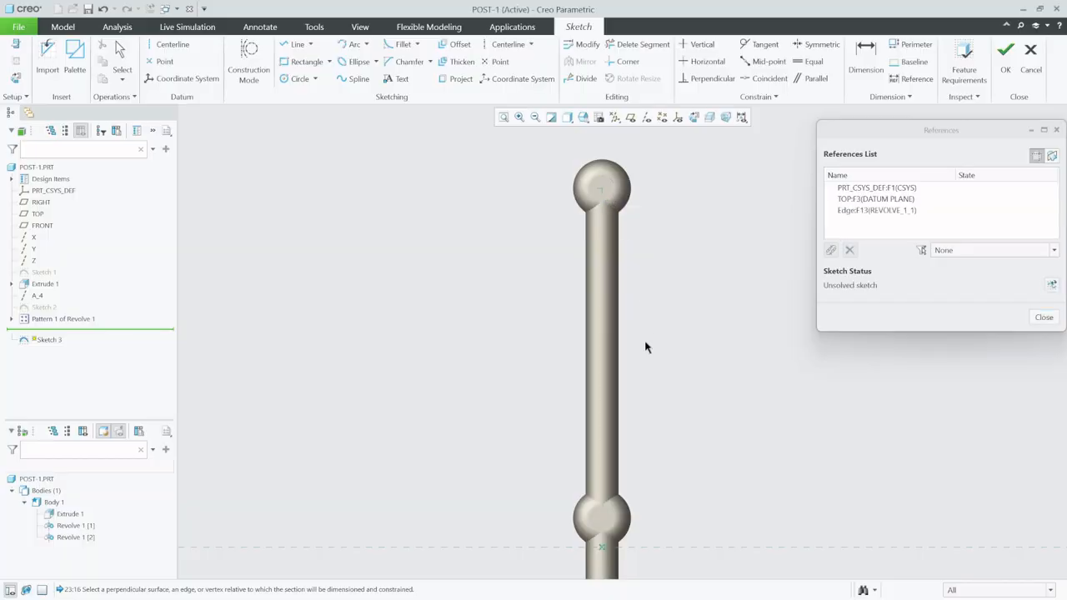
left_click(618, 522)
left_click(1043, 318)
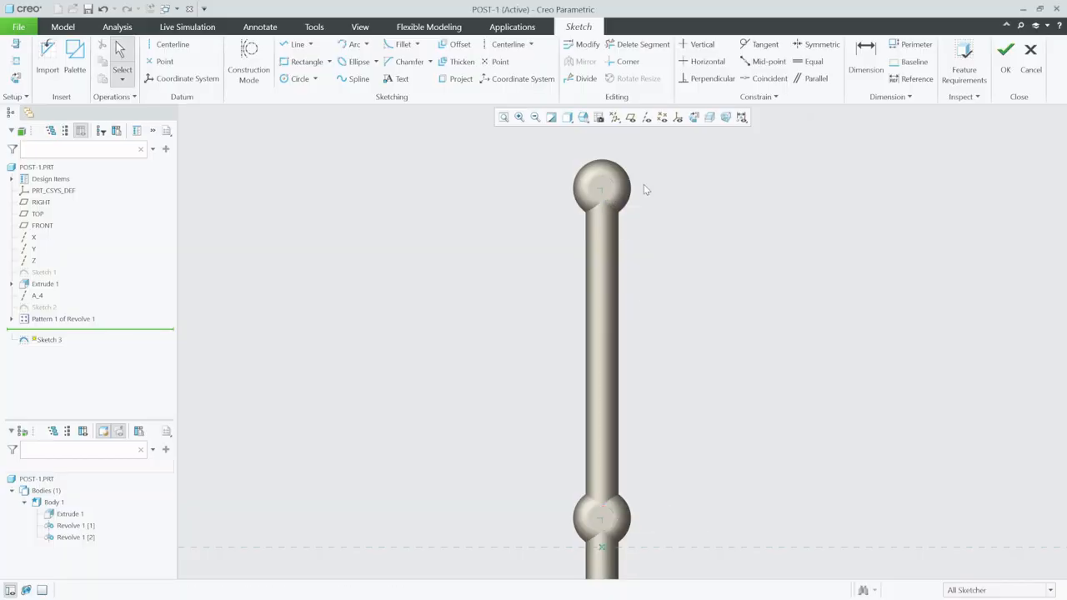
Step: Sketch two equal circles about 66 in diameter, centred on the flat faces of the top and middle balls
left_click(297, 78)
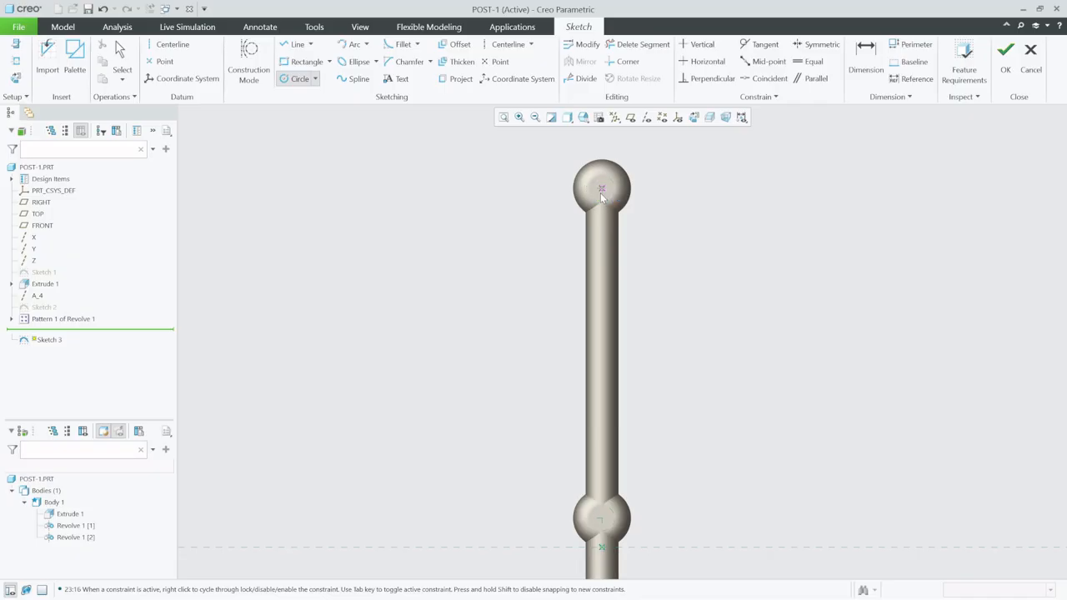
left_click(601, 188)
left_click(626, 196)
left_click(614, 526)
left_click(623, 527)
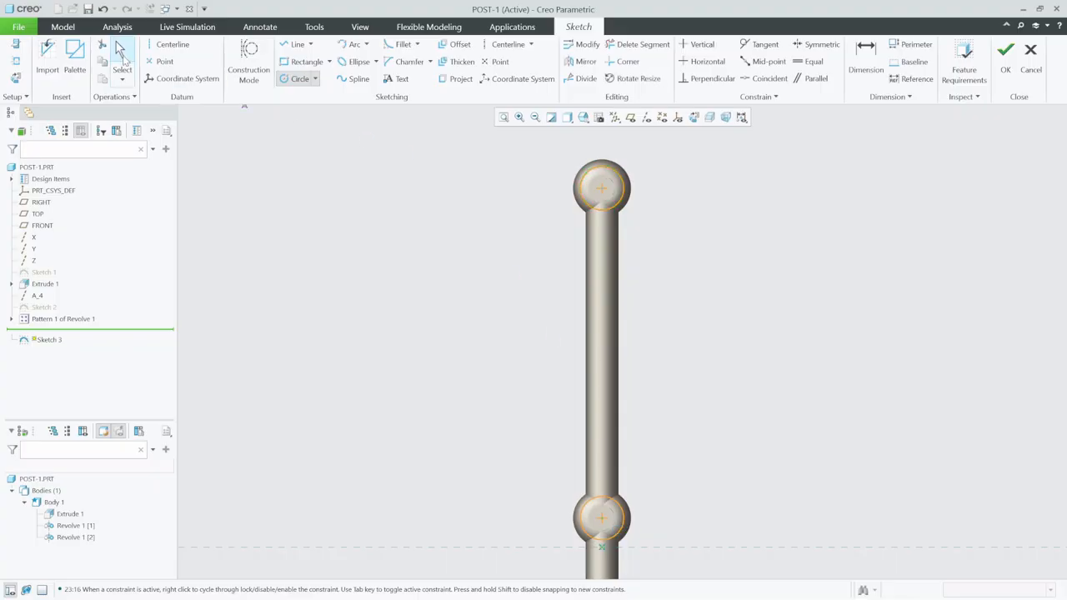
left_click(123, 55)
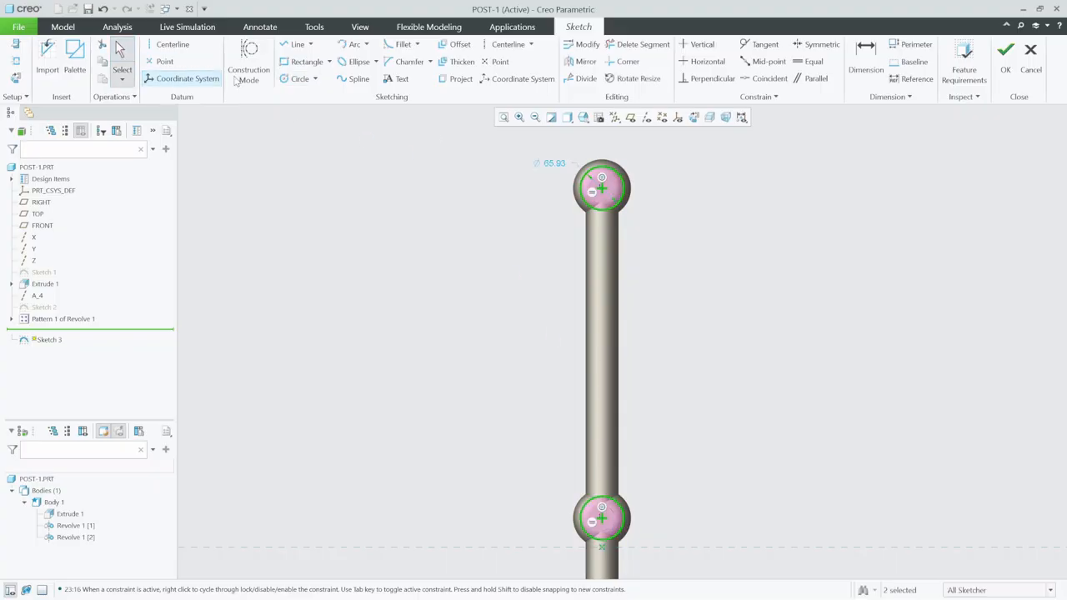
Step: Set the diameter of the equal circles to 50 and finish the sketch
double_click(554, 166)
type("50")
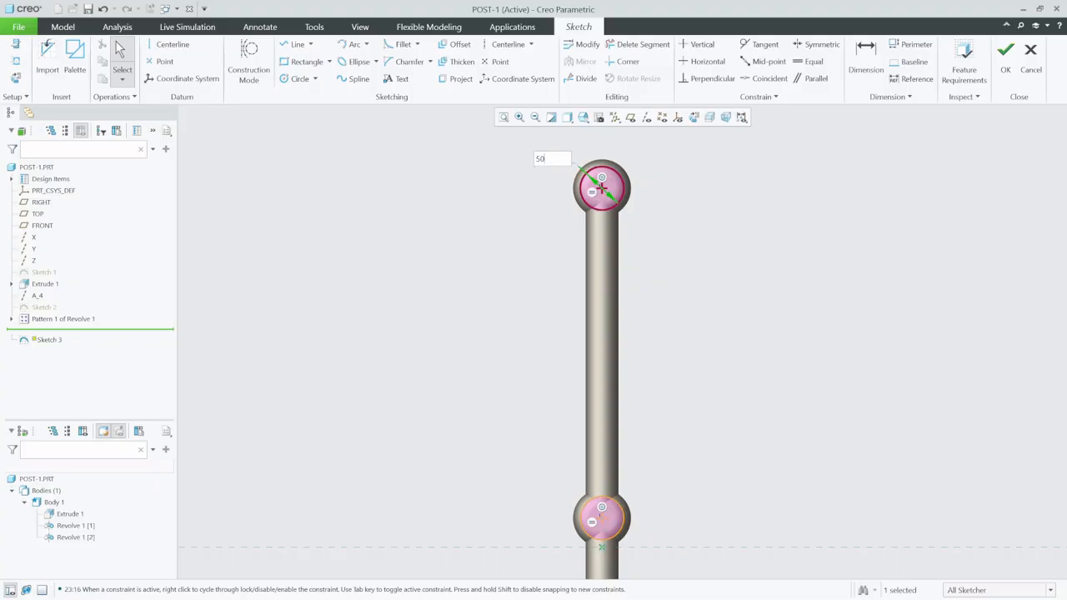
key("Return")
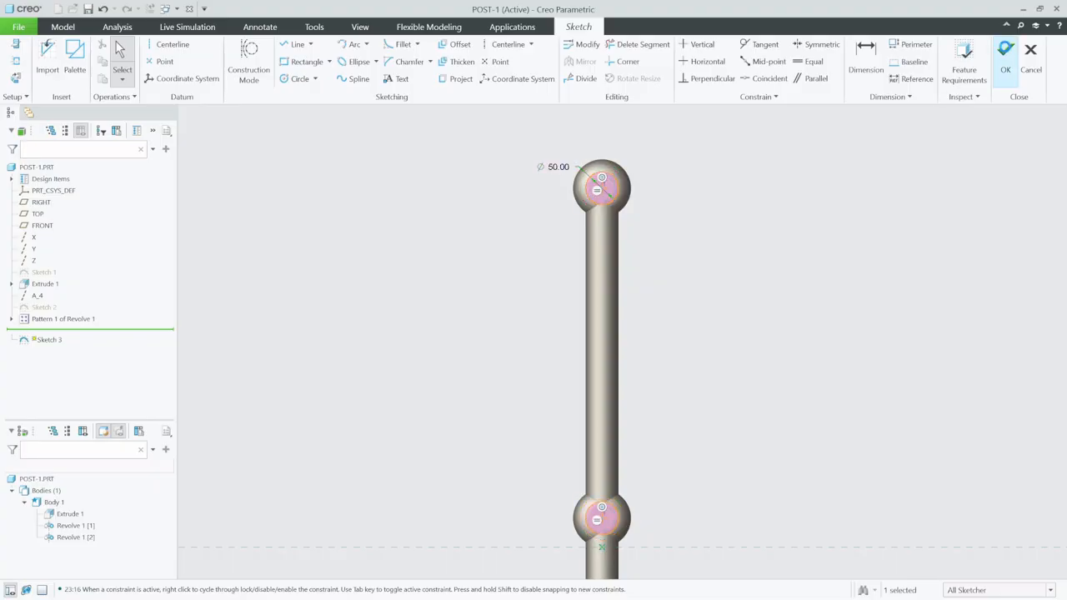
left_click(1005, 57)
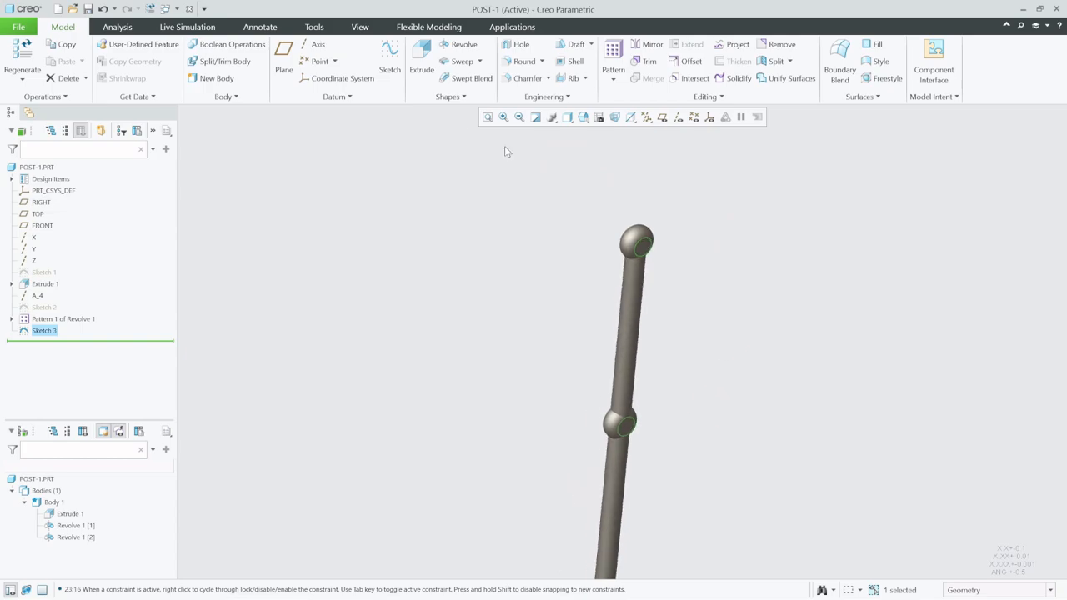
Step: Extrude the two-circle sketch 300 deep into the post's balls, removing material to cut through holes
left_click(422, 69)
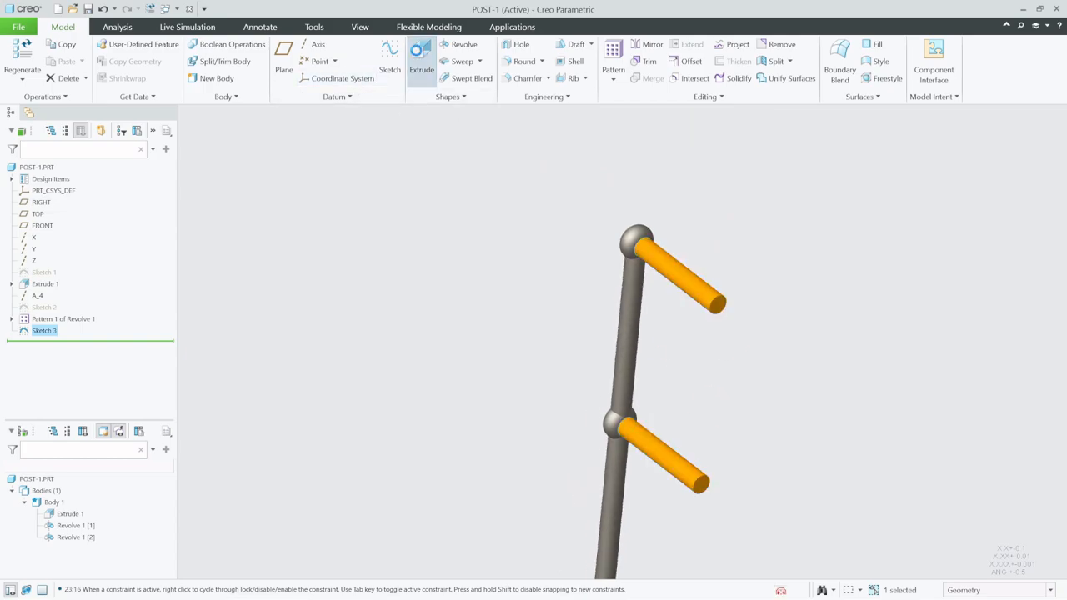
left_click(652, 350)
left_click(271, 60)
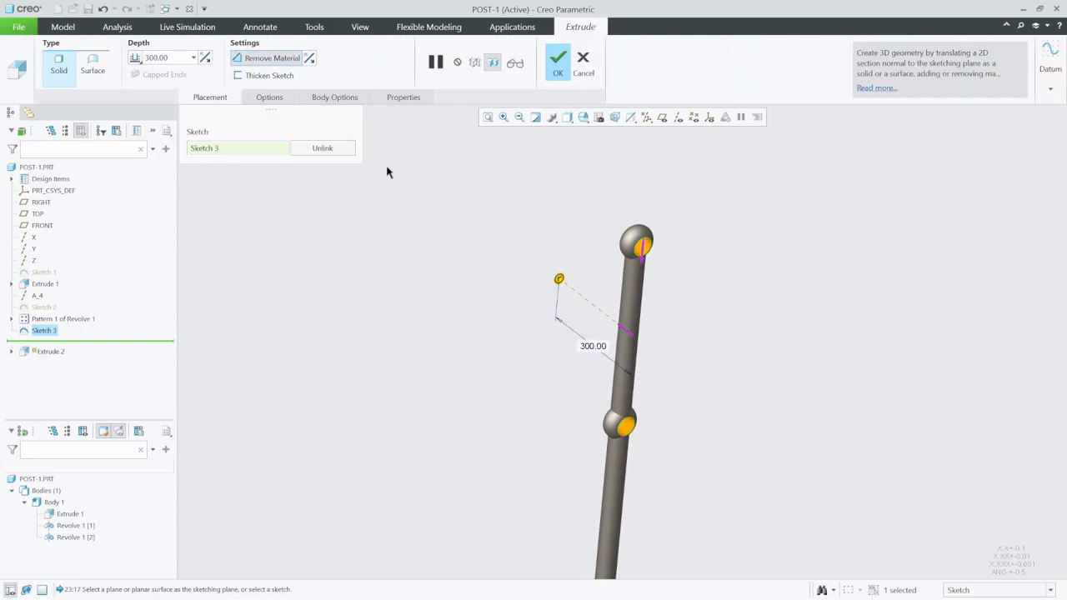
middle_click(542, 224)
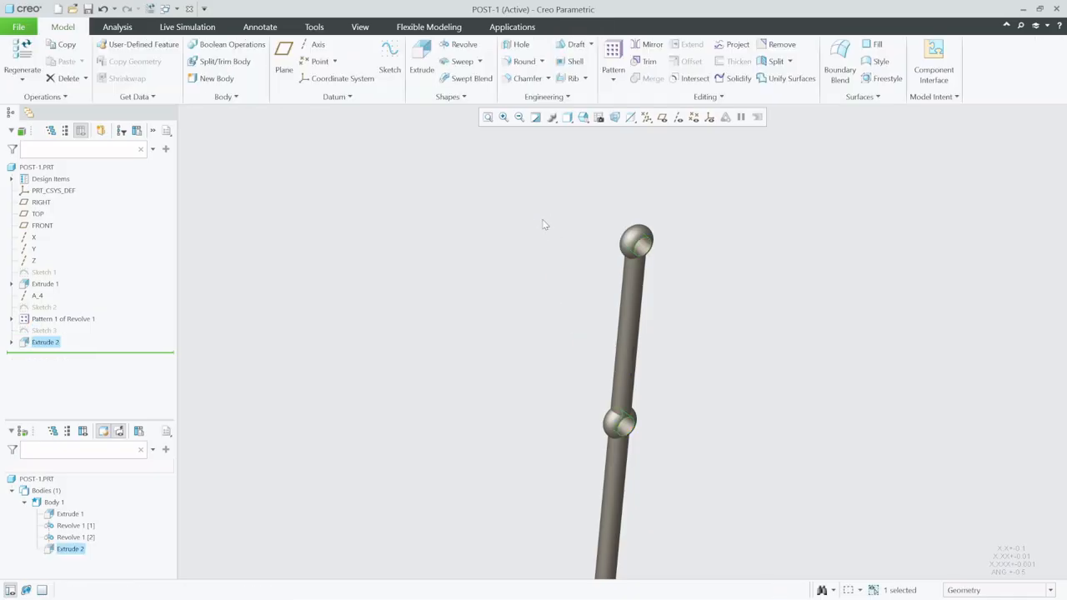
mouse_move(688, 314)
middle_mouse_down()
mouse_move(647, 291)
mouse_move(676, 278)
middle_mouse_up()
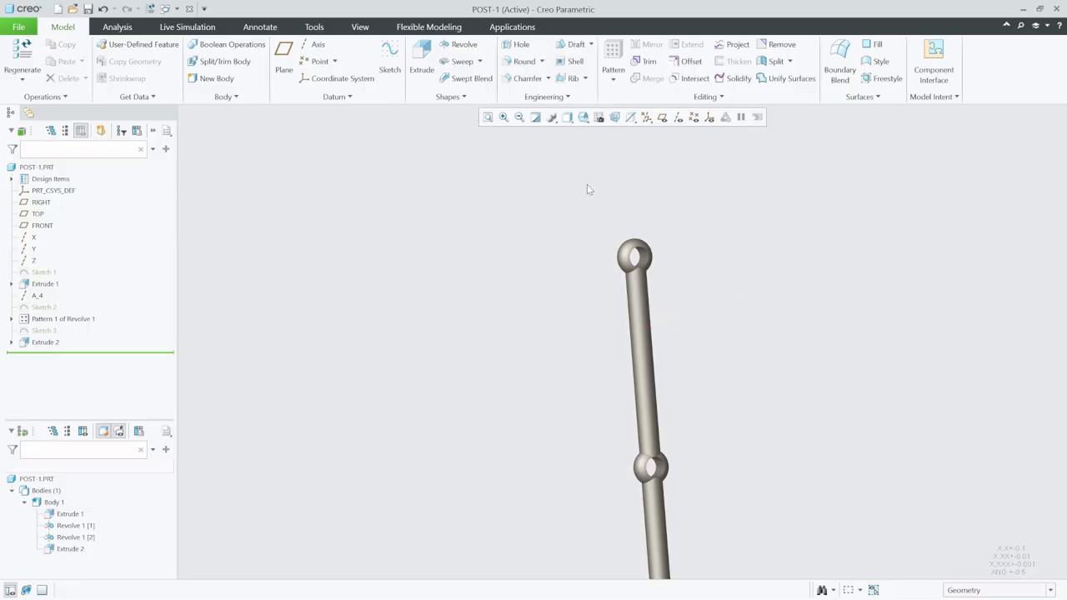
mouse_move(587, 189)
middle_mouse_down()
mouse_move(621, 288)
mouse_move(621, 241)
mouse_move(623, 253)
middle_mouse_up()
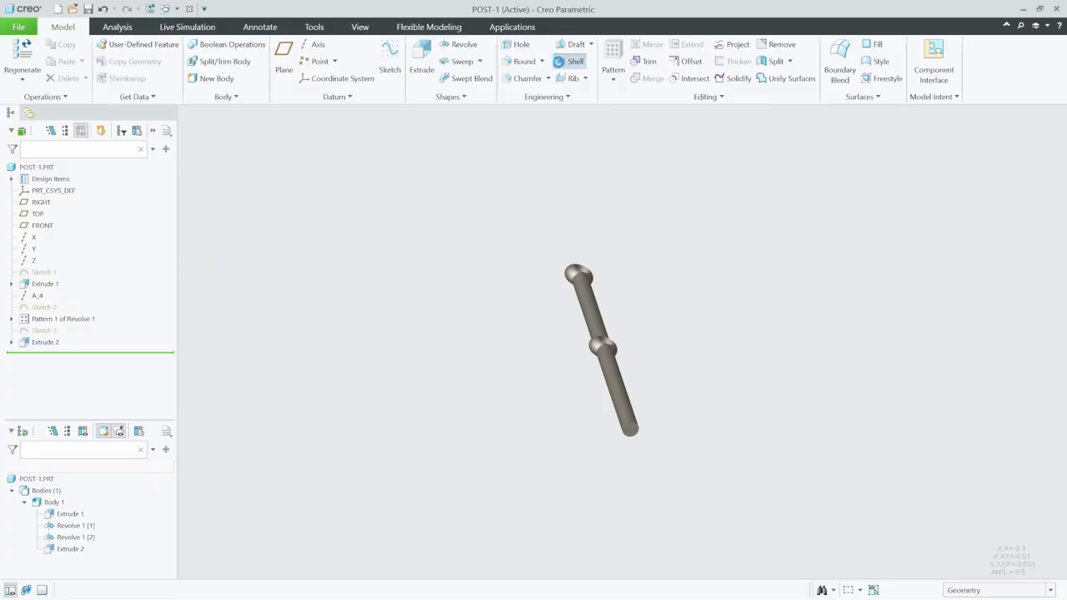
Step: Start a Shell on the post body and select the post's bottom end face as a surface to remove
left_click(574, 60)
scroll(625, 442, "up", 4)
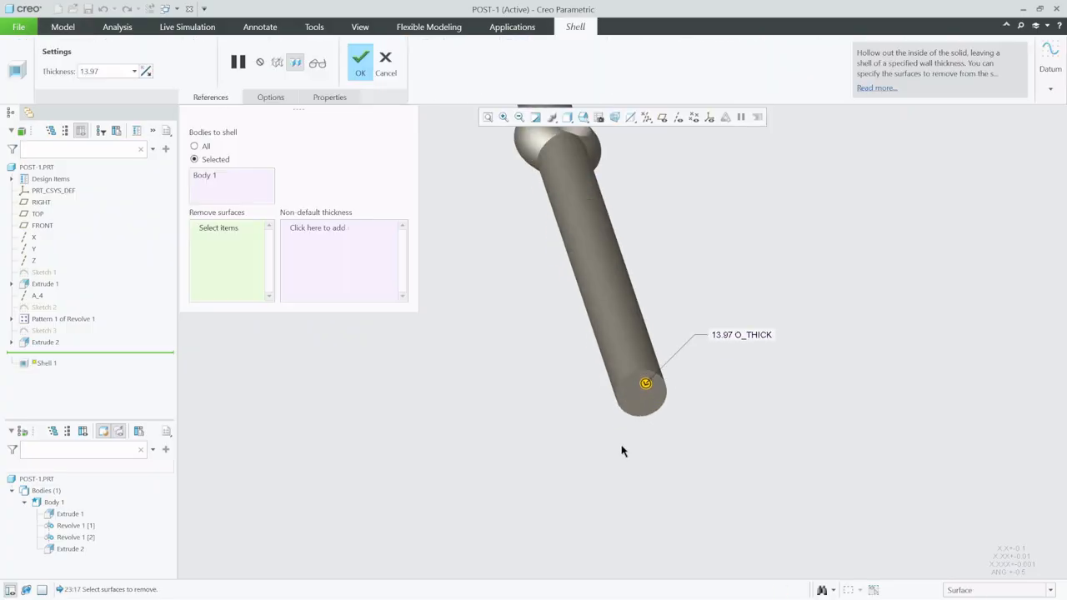
left_click(653, 383)
scroll(622, 485, "down", 5)
middle_click_drag(609, 377, 609, 421)
scroll(600, 362, "up", 5)
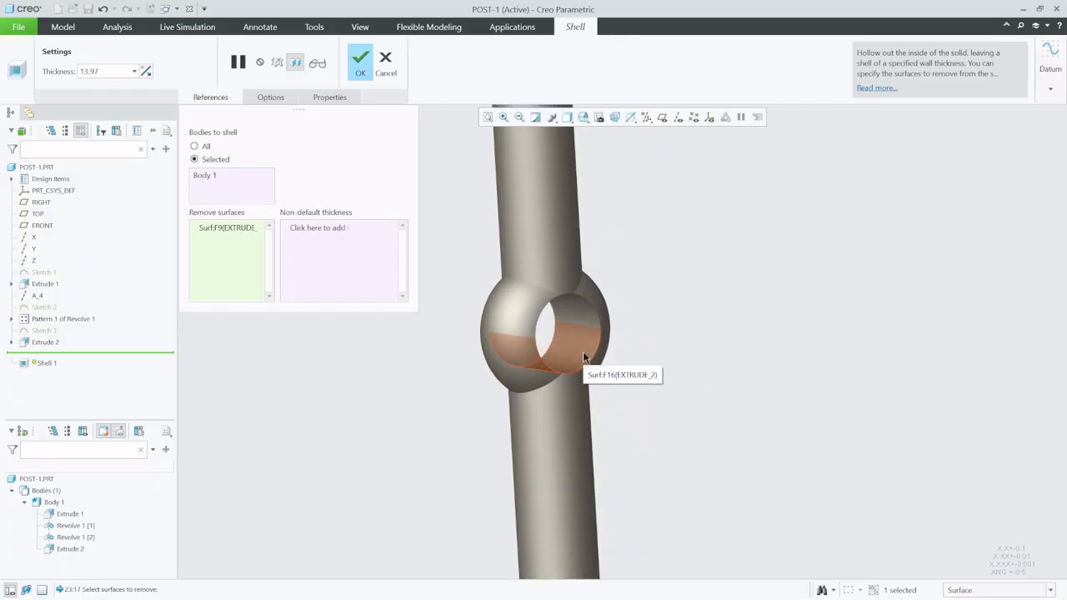
Step: Add both halves of the hole surfaces in the middle and top balls to the shell's surfaces to remove
left_click(584, 357)
left_click(584, 309)
scroll(578, 467, "down", 5)
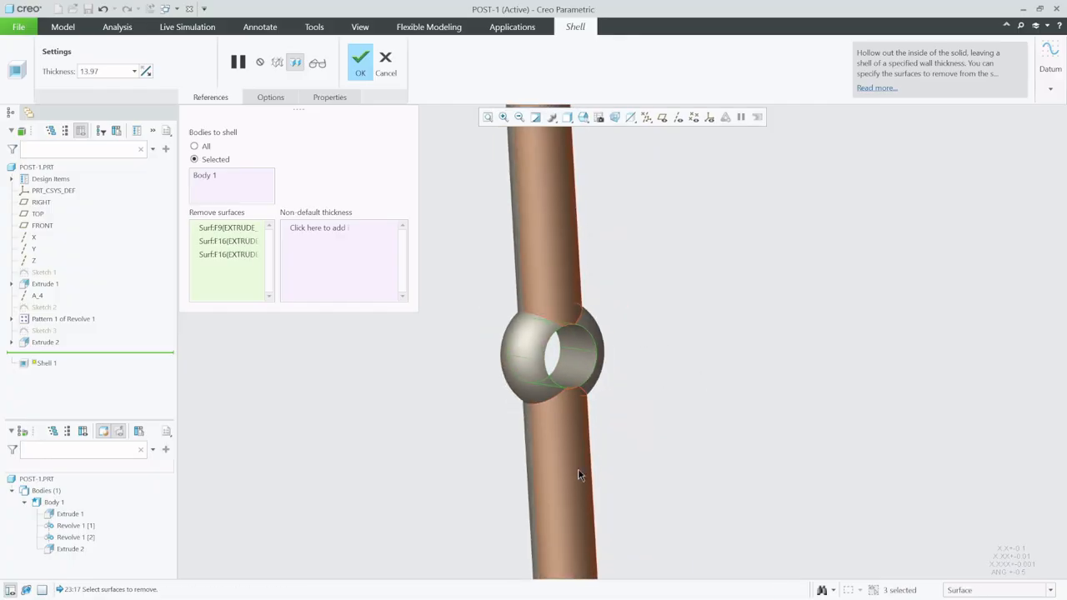
scroll(567, 242, "up", 5)
left_click(571, 258)
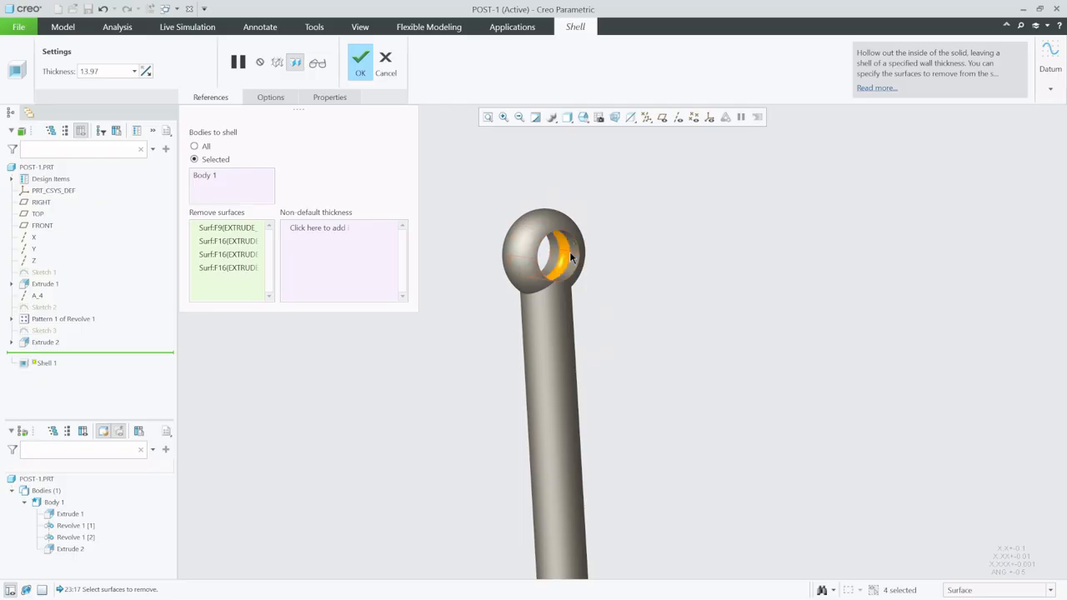
left_click(567, 247)
scroll(566, 246, "up", 5)
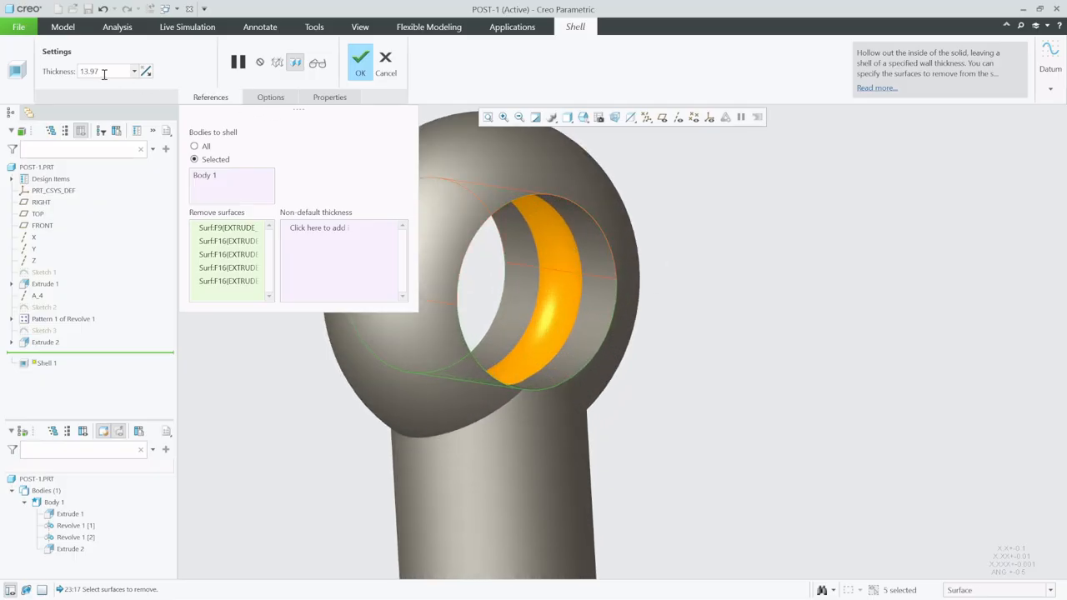
Step: Set the shell thickness to 3 and complete the shell
type("3")
key("Return")
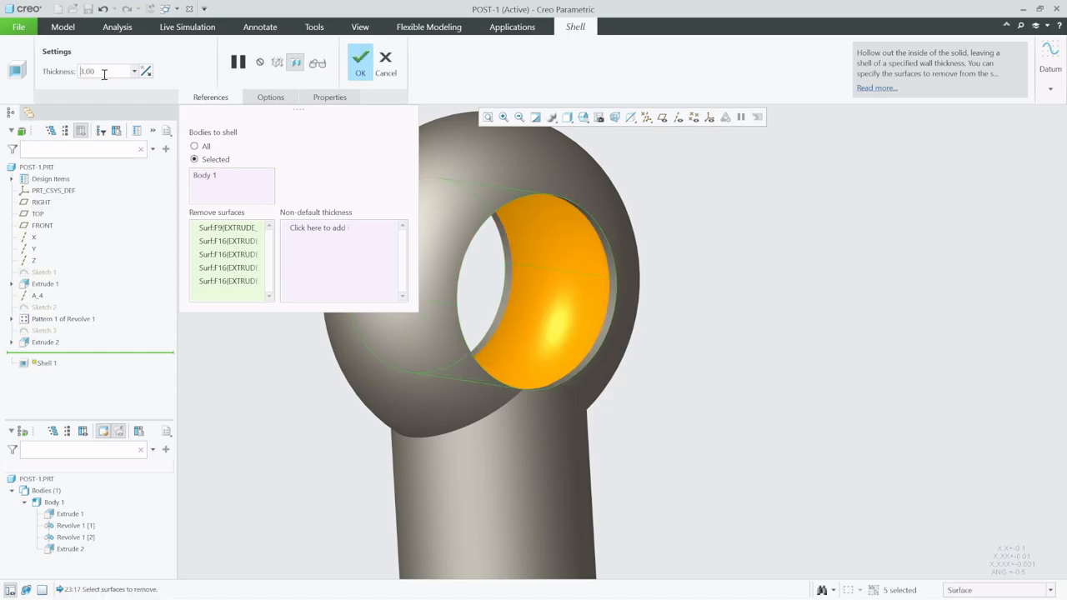
scroll(488, 245, "down", 8)
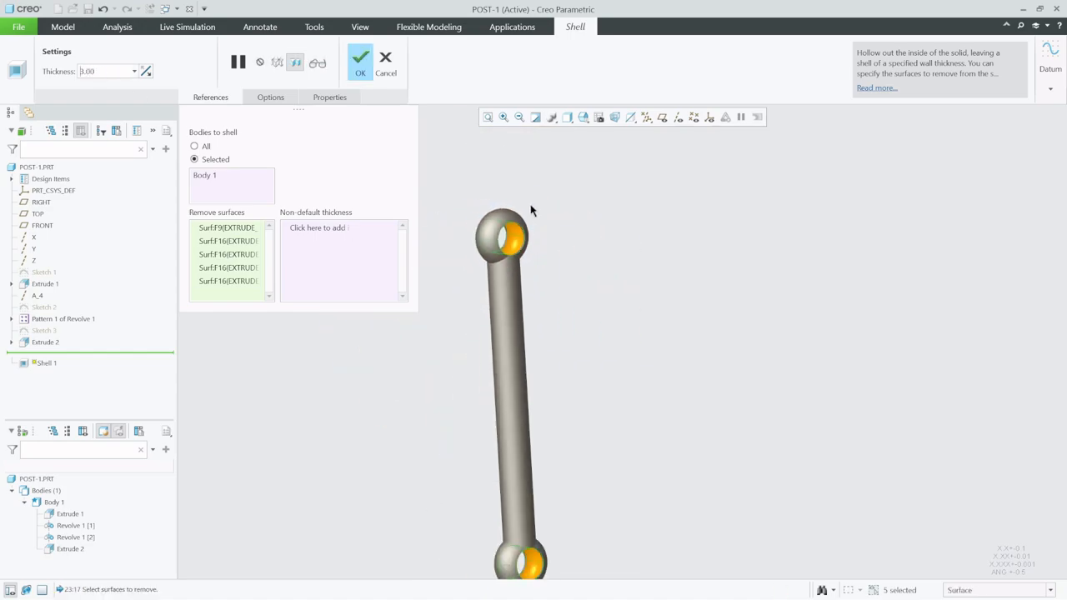
left_click(358, 58)
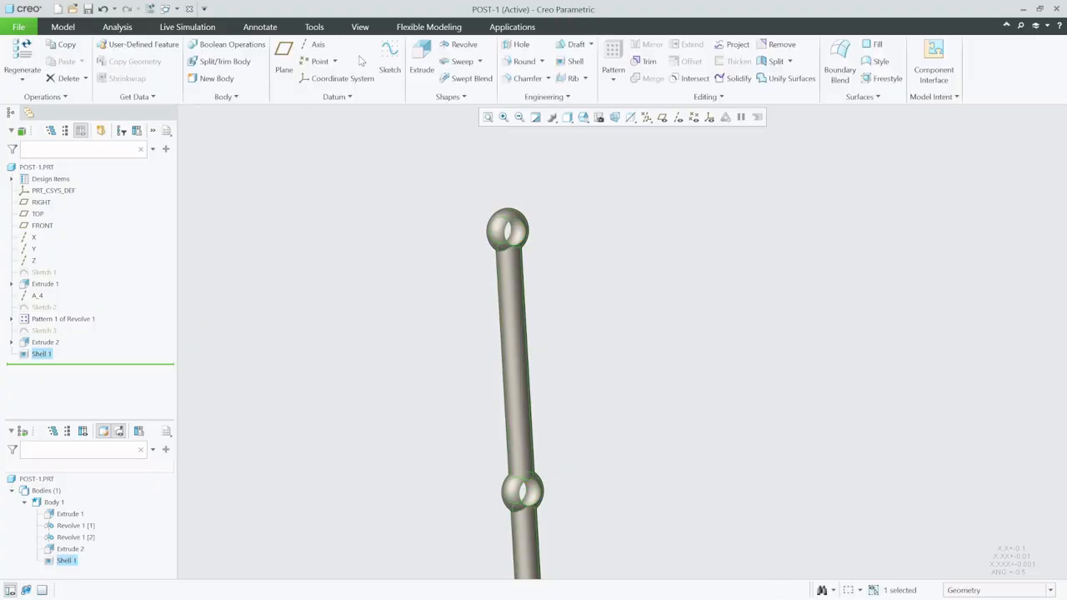
mouse_move(569, 250)
middle_mouse_down()
mouse_move(539, 228)
mouse_move(530, 194)
mouse_move(541, 259)
mouse_move(541, 222)
mouse_move(564, 252)
mouse_move(605, 202)
mouse_move(583, 257)
mouse_move(572, 255)
mouse_move(585, 258)
middle_mouse_up()
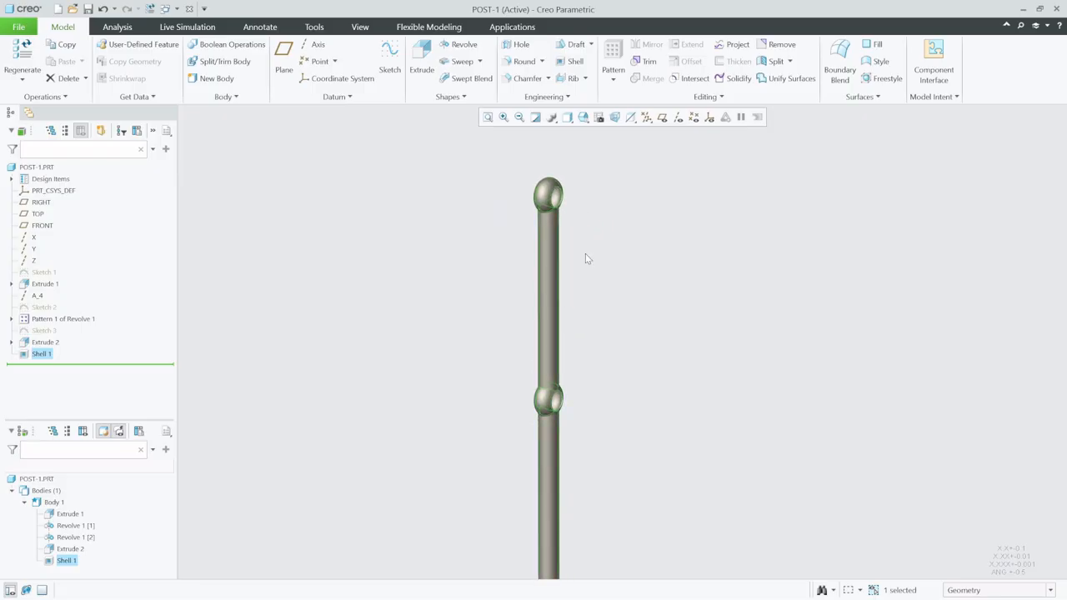
left_click(609, 233)
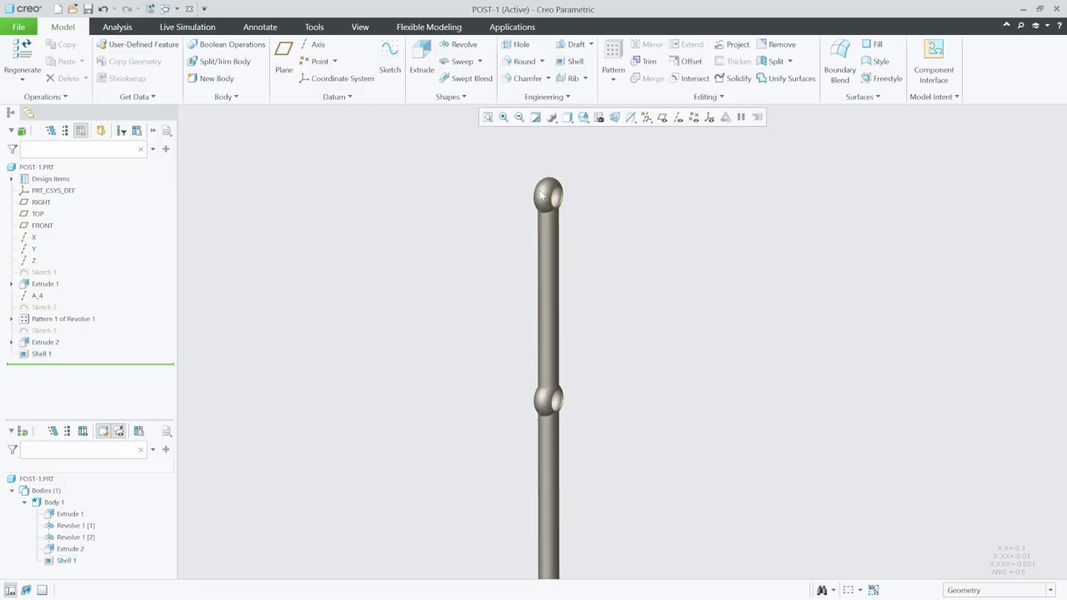
Step: Save the POST-1 part
left_click(88, 9)
left_click(417, 507)
scroll(488, 274, "up", 3)
scroll(519, 299, "down", 1)
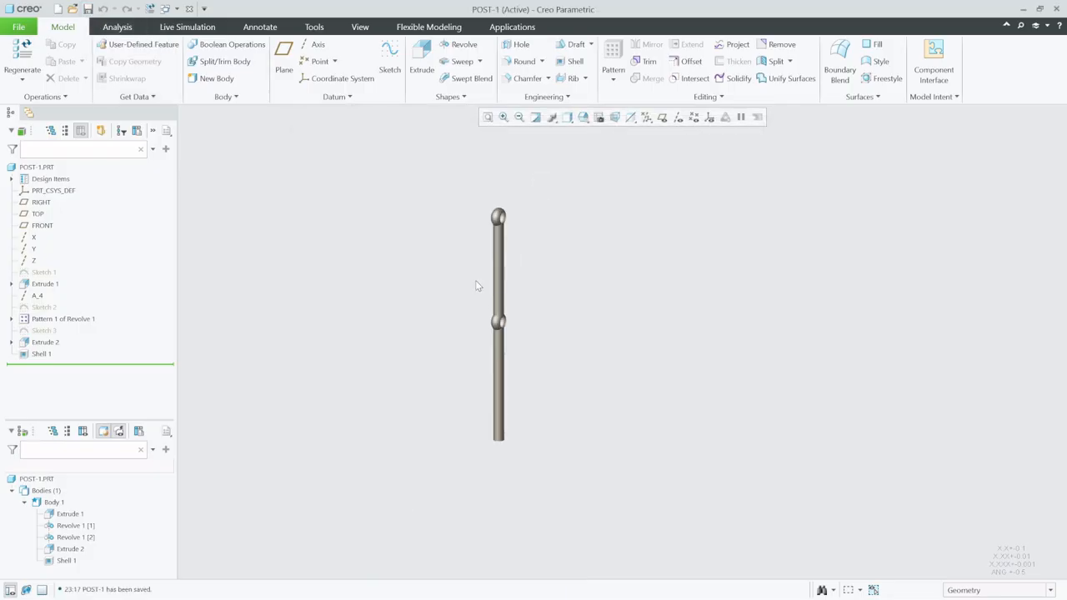
Step: Save a copy of the part as post-2-angle in the i beam platform folder
left_click(17, 29)
mouse_move(39, 117)
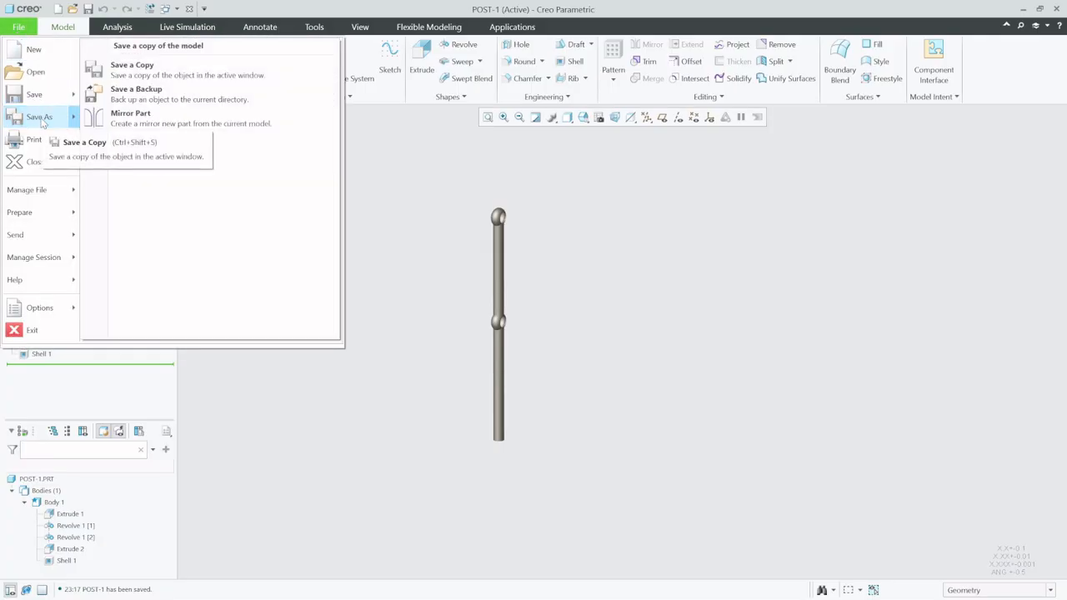
left_click(166, 73)
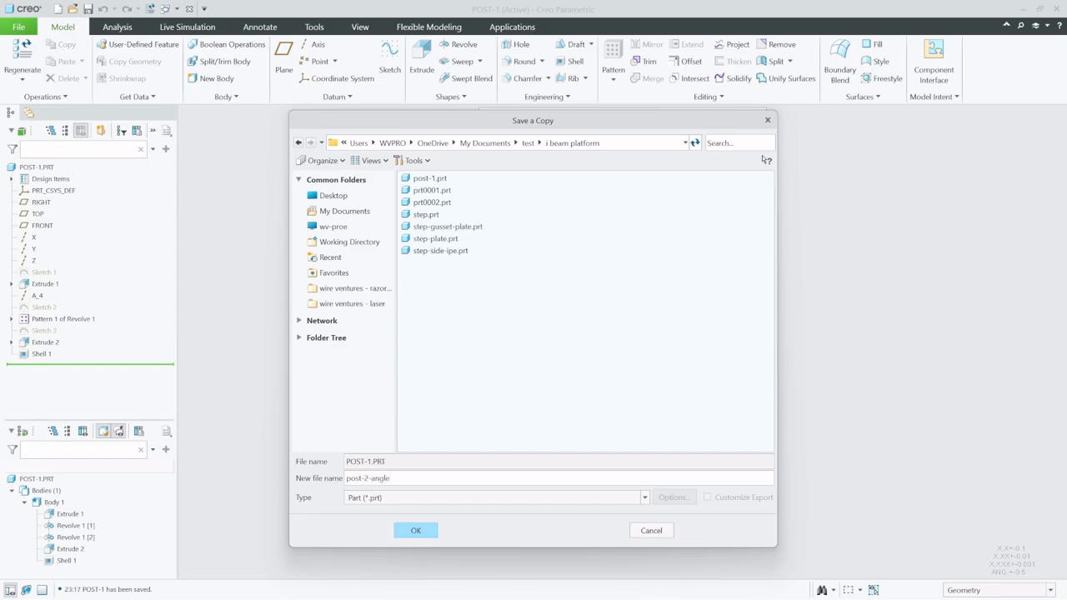
left_click(421, 534)
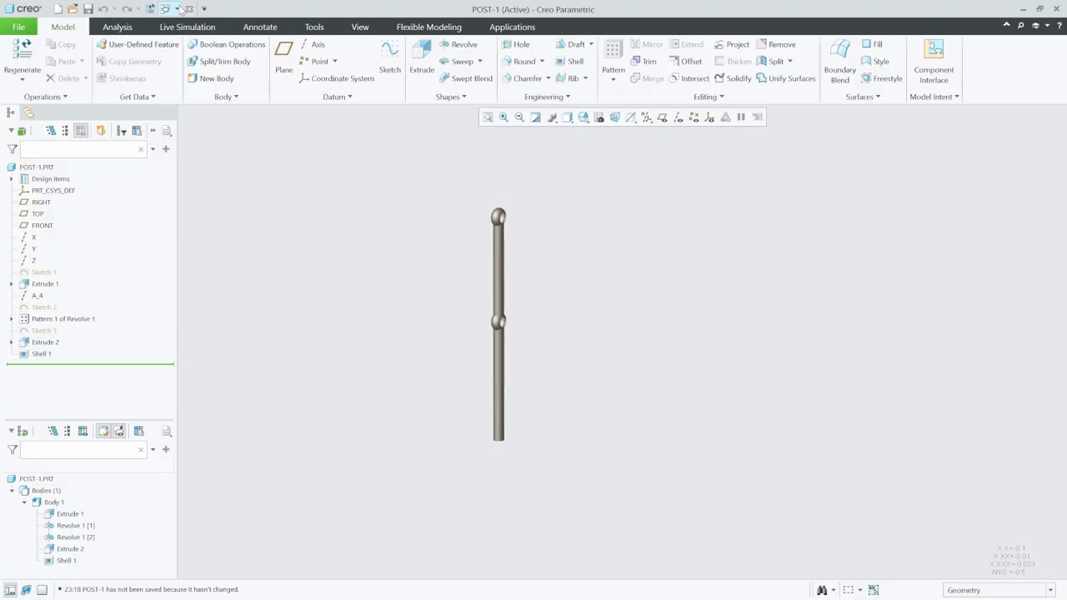
Step: Switch to the open ASM0001 stair platform assembly
left_click(166, 9)
left_click(200, 24)
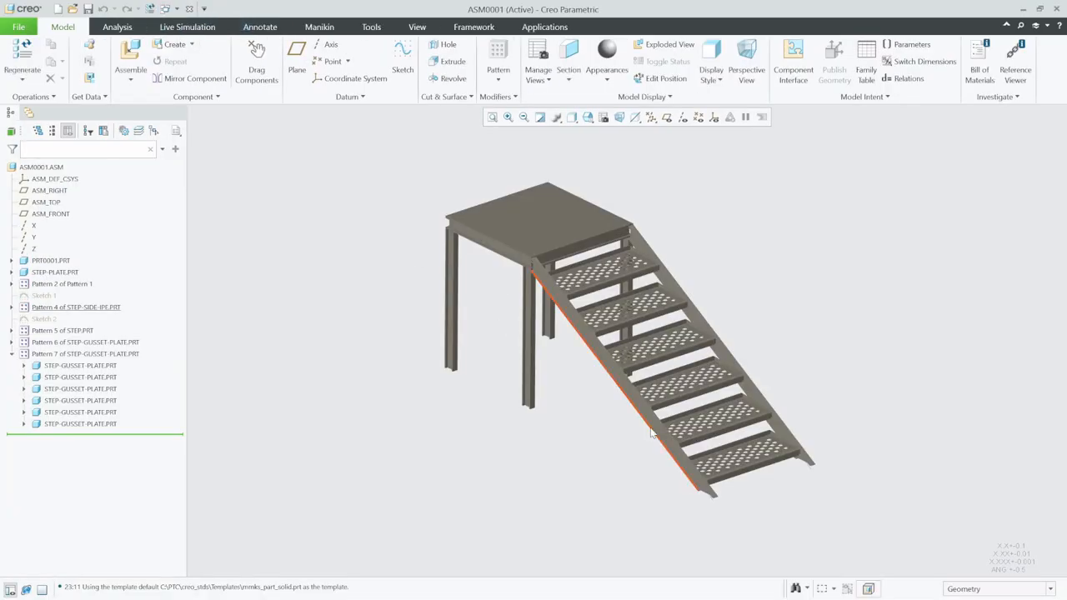
Step: Measure the angle between the lower cut edge and the upper flange surface of the stair's side beam
scroll(724, 460, "up", 5)
scroll(723, 461, "up", 3)
middle_click_drag(722, 460, 742, 447)
scroll(615, 437, "down", 5)
scroll(708, 393, "up", 5)
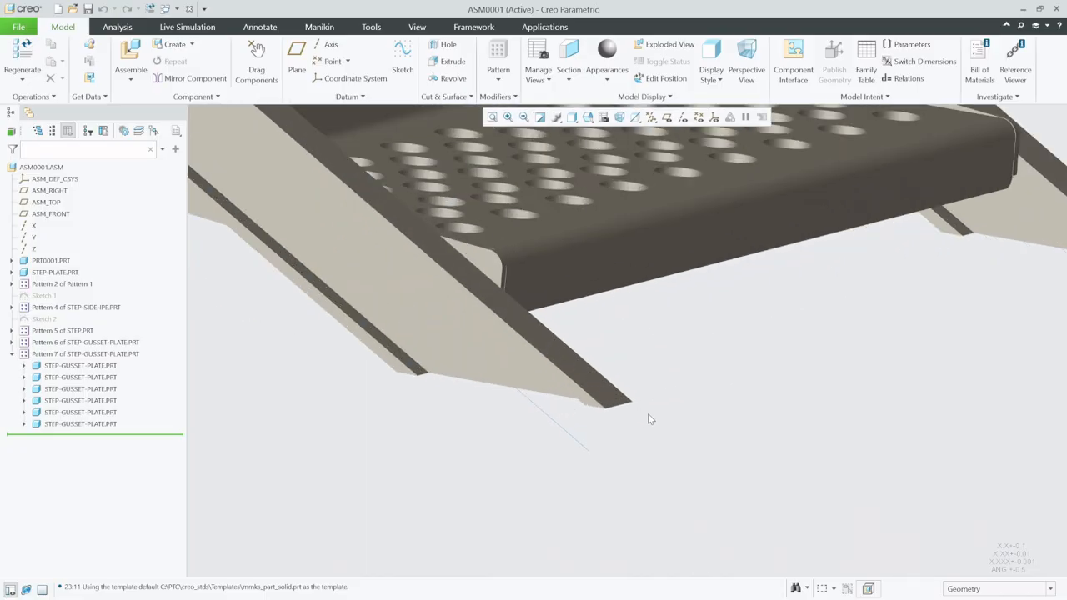
left_click(121, 29)
left_click(360, 73)
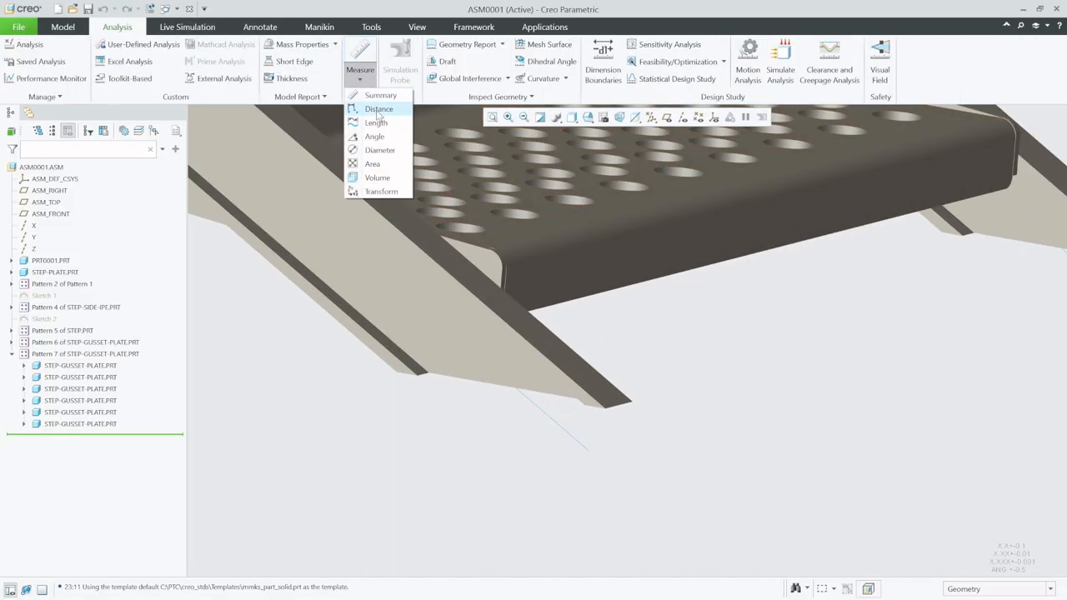
left_click(375, 137)
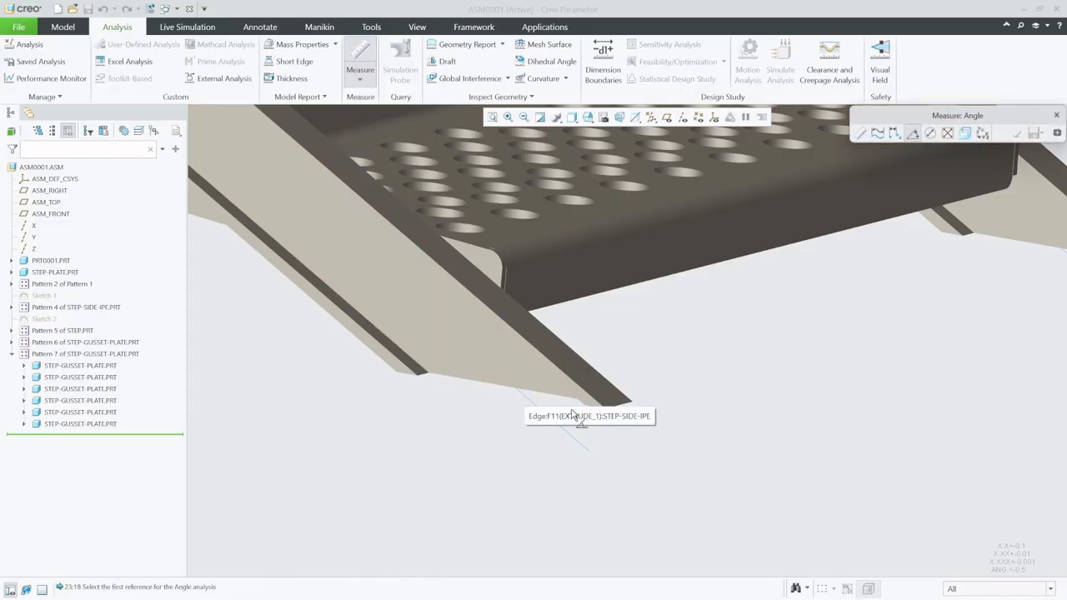
left_click(558, 406)
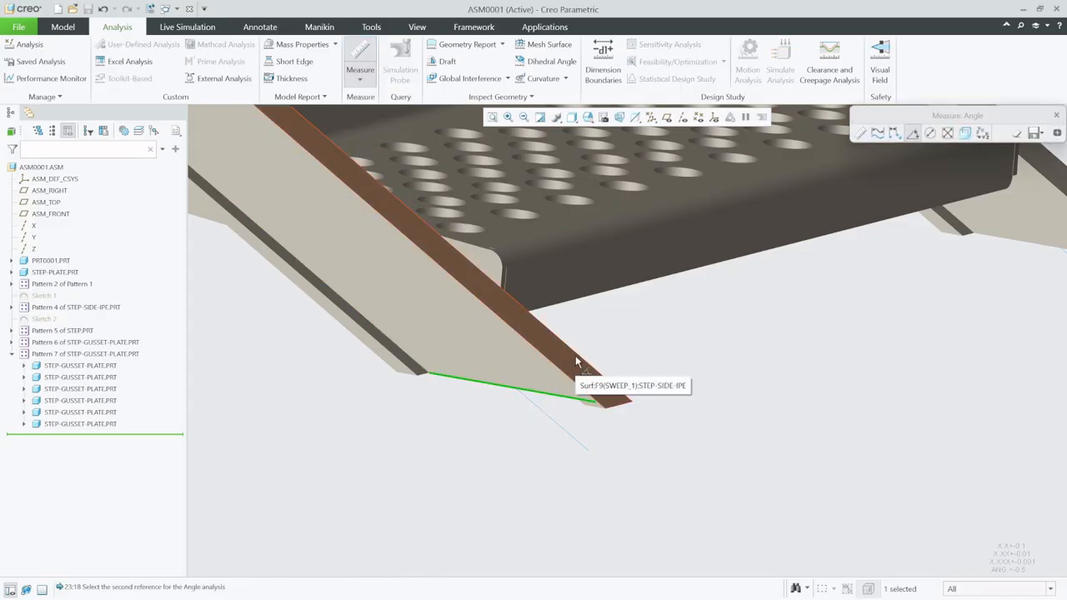
left_click(575, 360)
middle_click(766, 355)
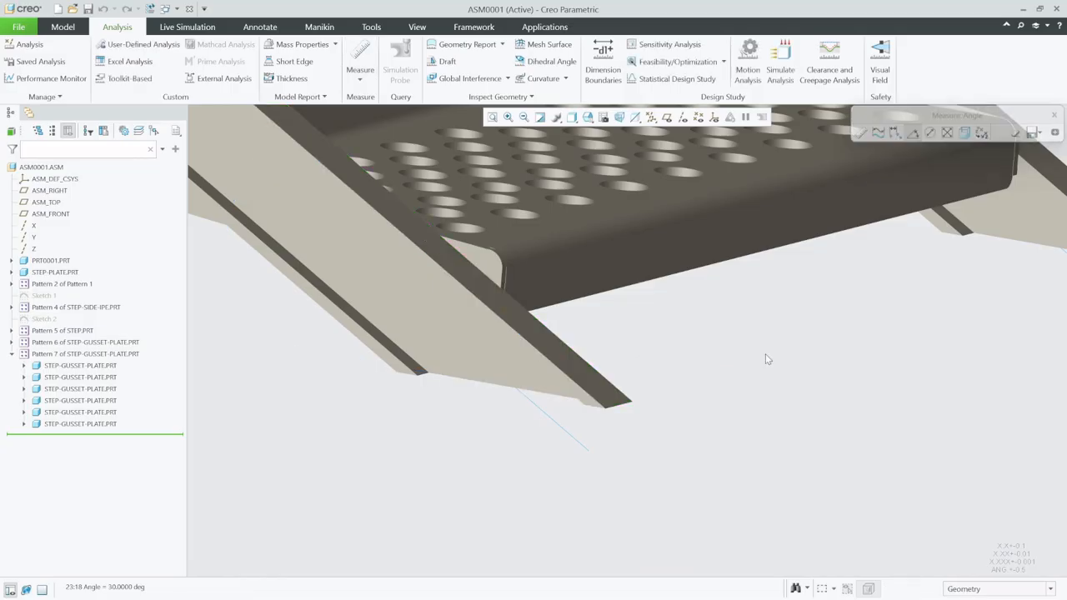
Step: Switch to the open POST-1 part and display its datum planes
left_click(179, 9)
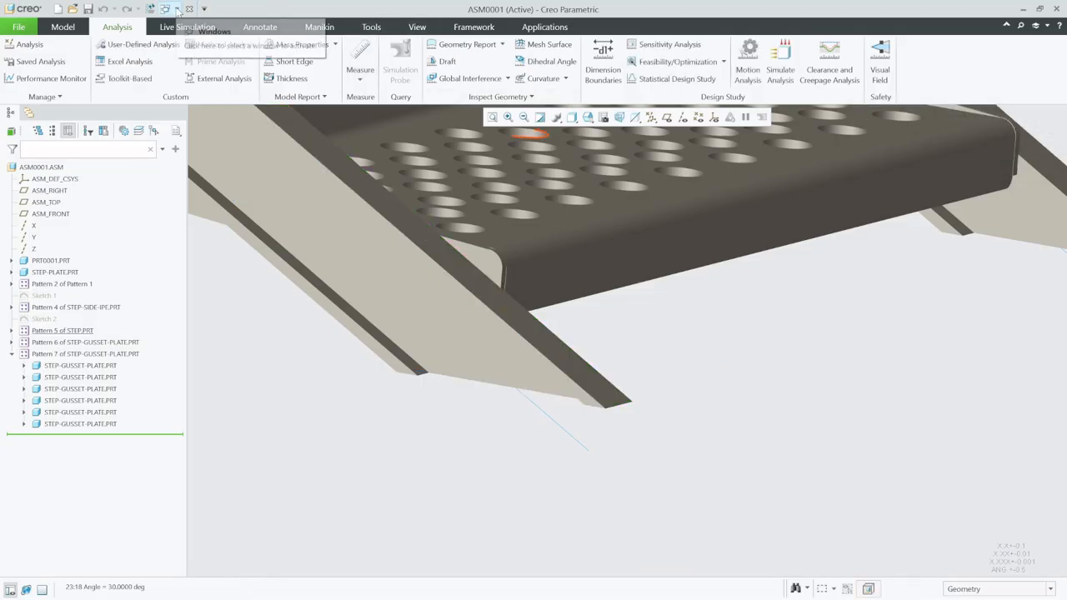
left_click(210, 35)
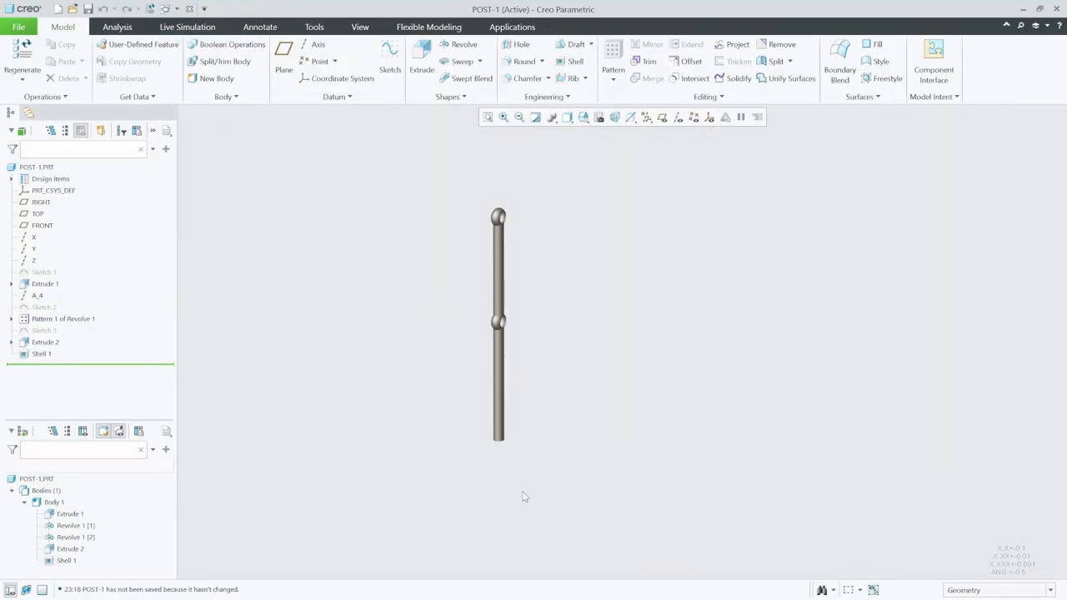
left_click(662, 118)
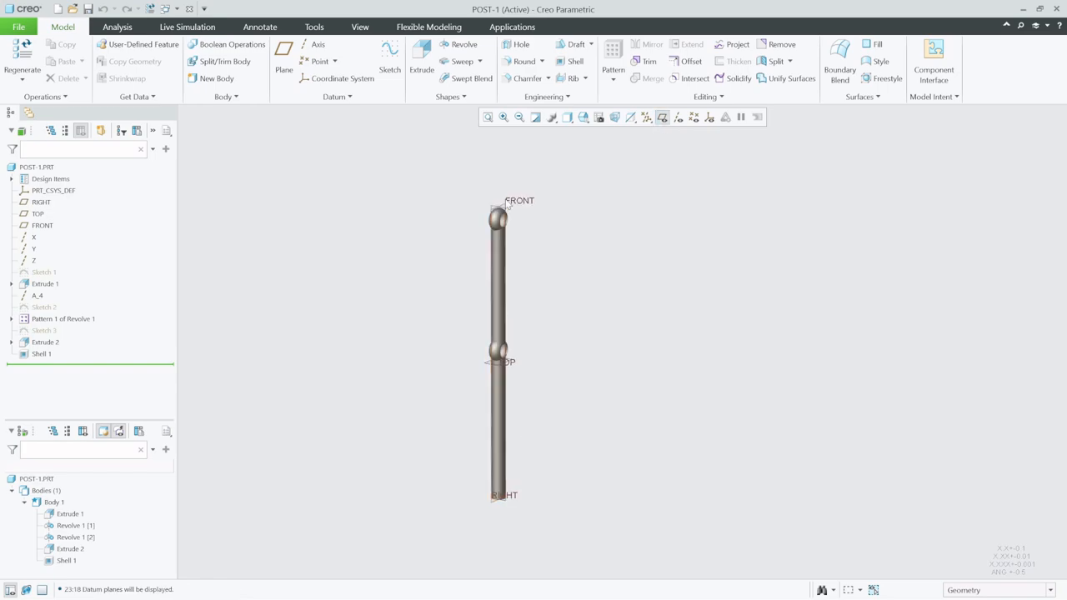
Step: Start a sketch on the RIGHT datum plane with TOP as the orientation reference, viewed flat at the post's base
scroll(499, 206, "up", 5)
left_click(389, 58)
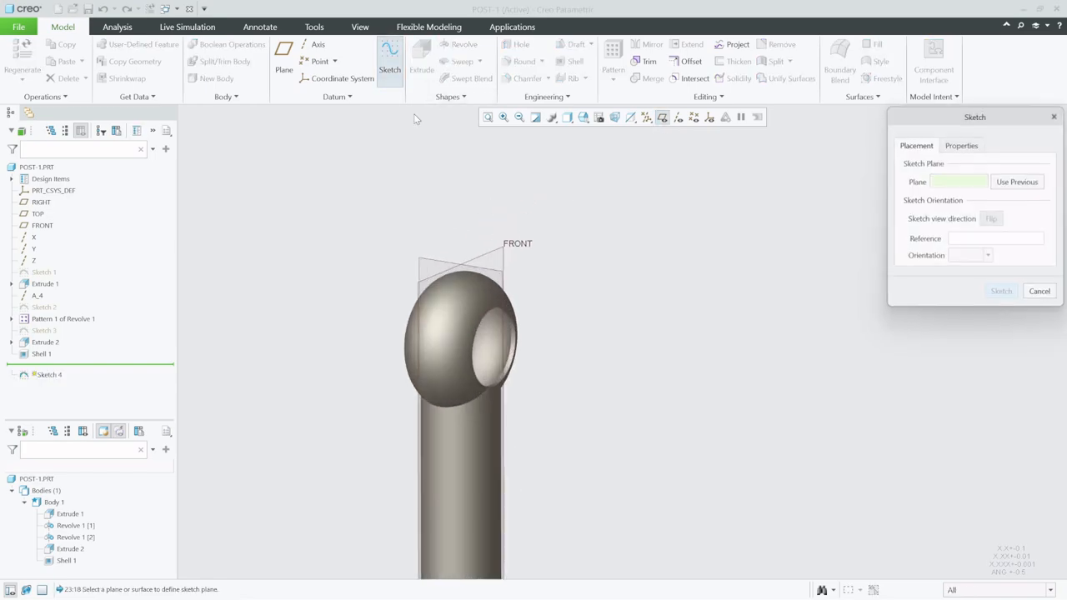
left_click(419, 263)
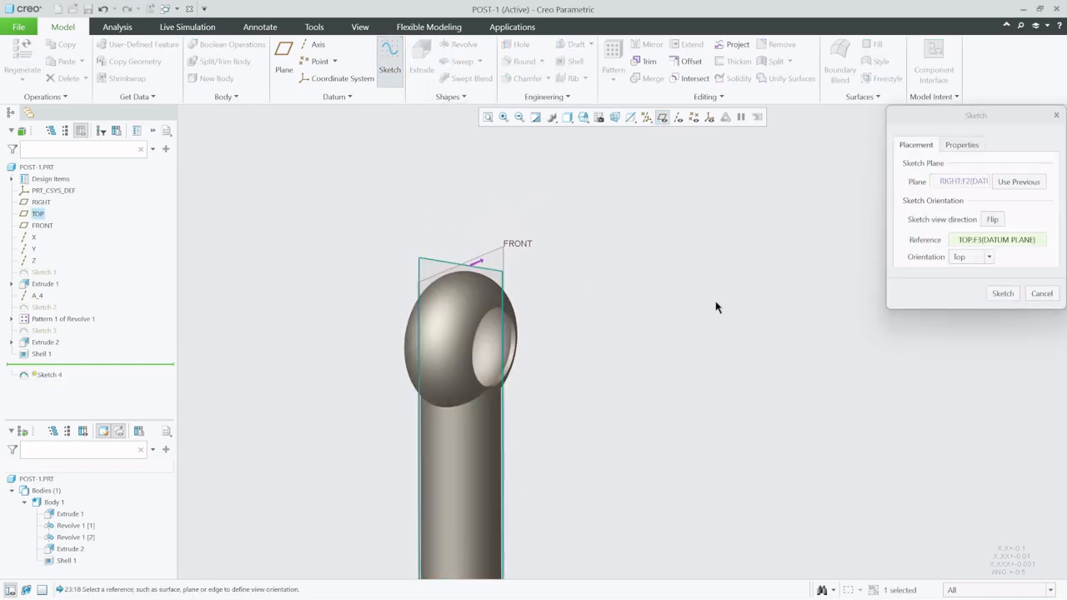
left_click(1003, 293)
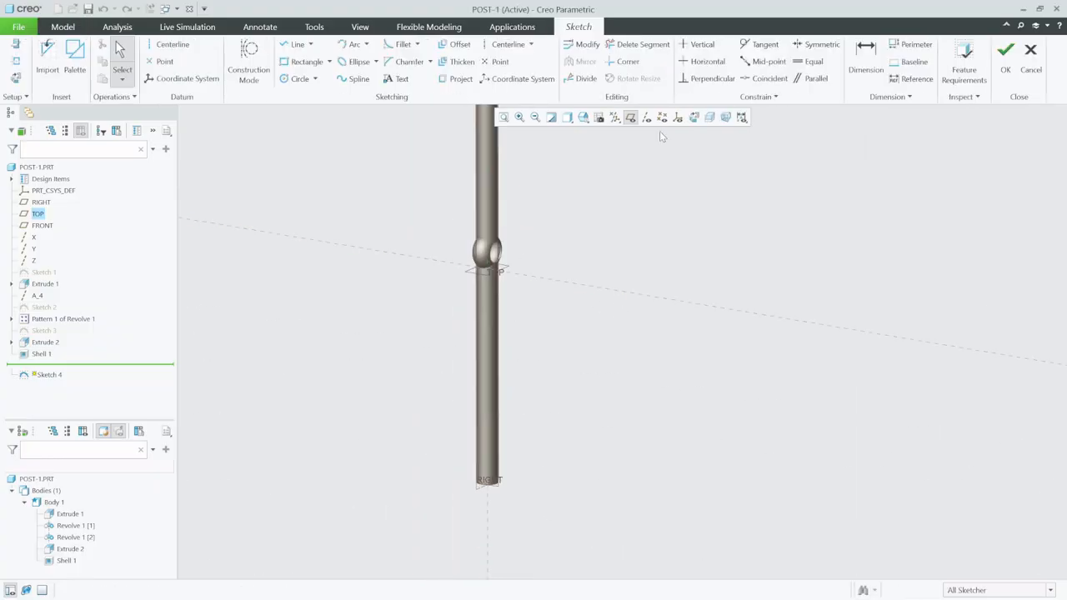
left_click(693, 116)
scroll(627, 551, "down", 5)
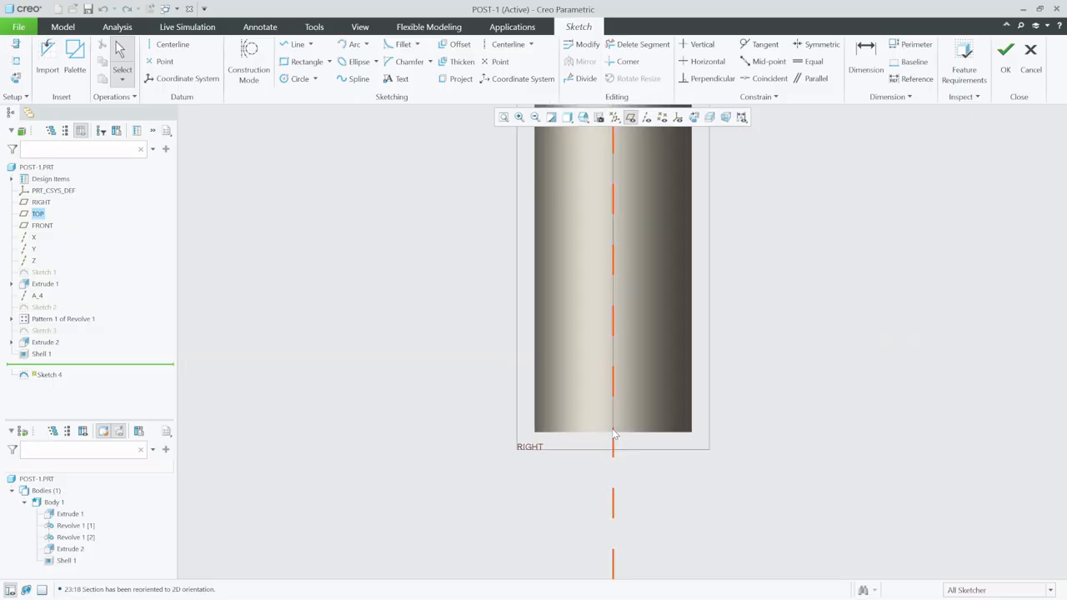
Step: Add the post's bottom face and both side silhouettes as sketch references
left_click(16, 61)
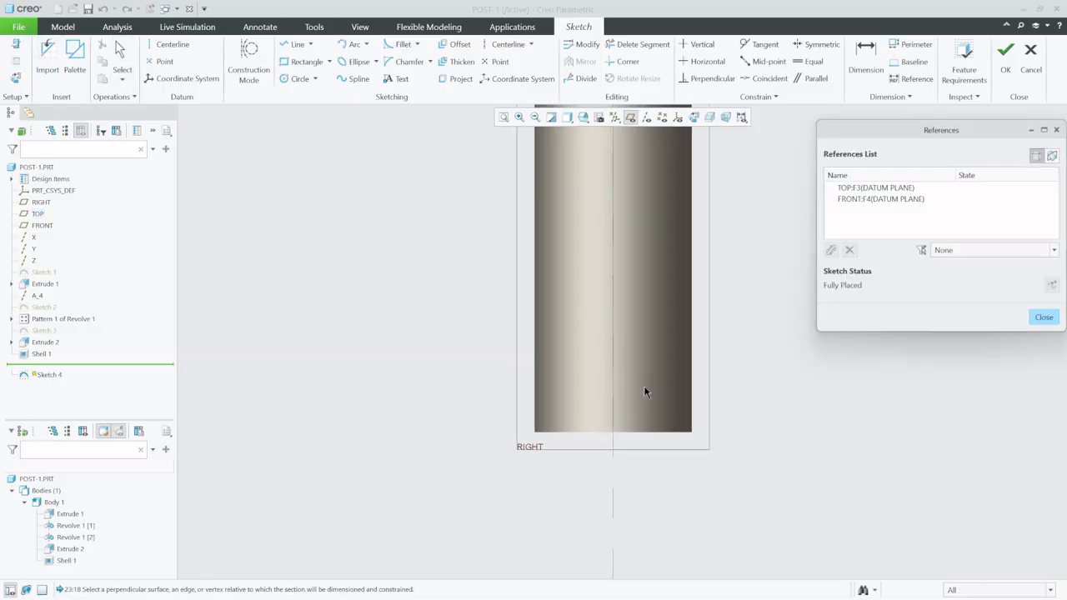
left_click(663, 432)
left_click(692, 402)
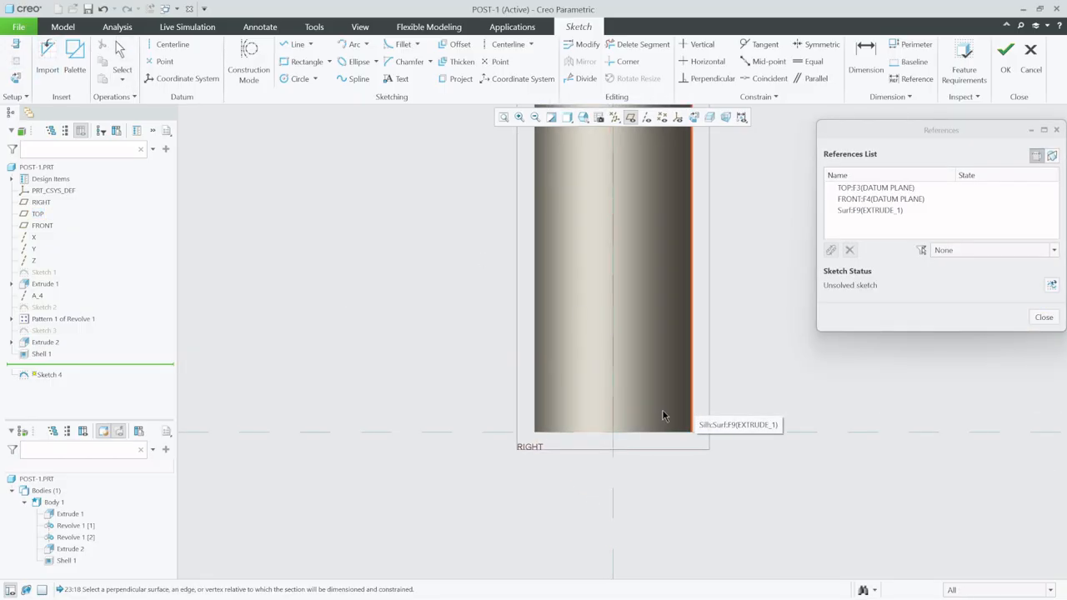
left_click(535, 397)
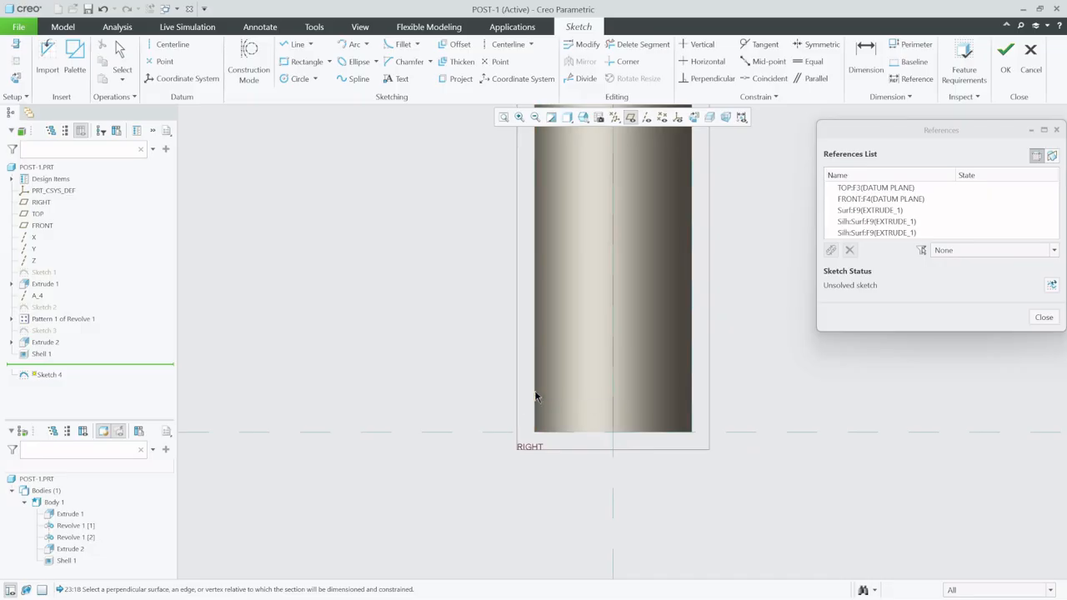
left_click(1042, 320)
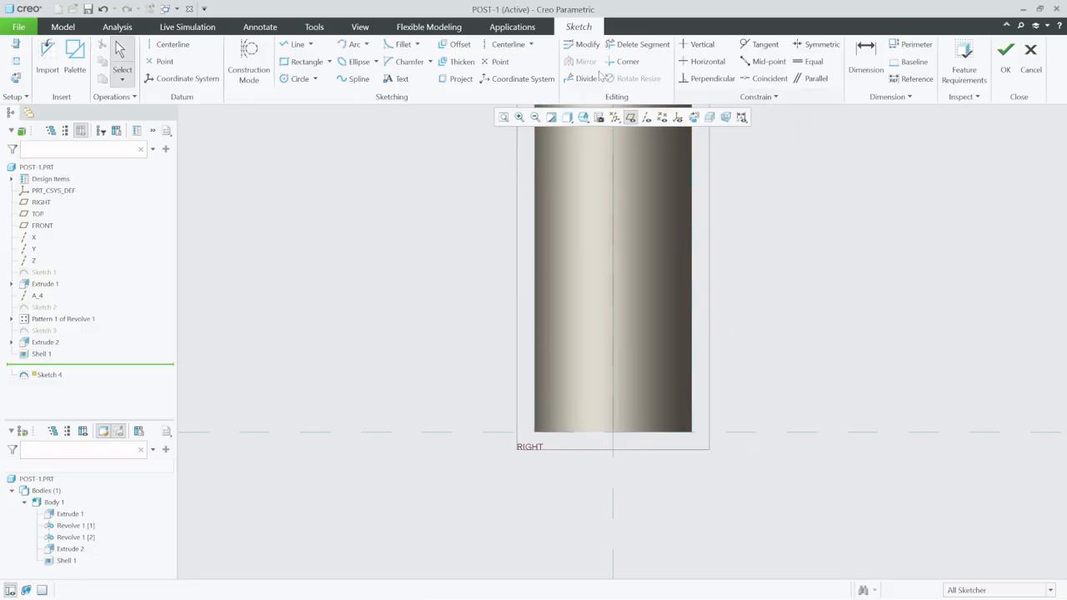
Step: Sketch a slanted line from the post's lower corner across and beyond the tube, and set its angle to 150 degrees
left_click(691, 431)
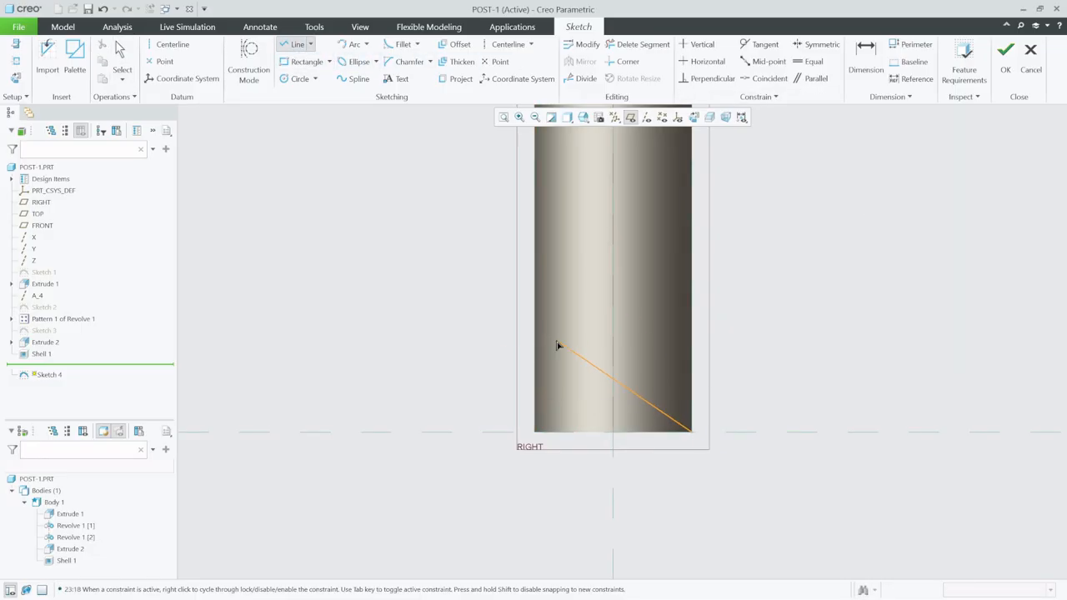
middle_click(446, 286)
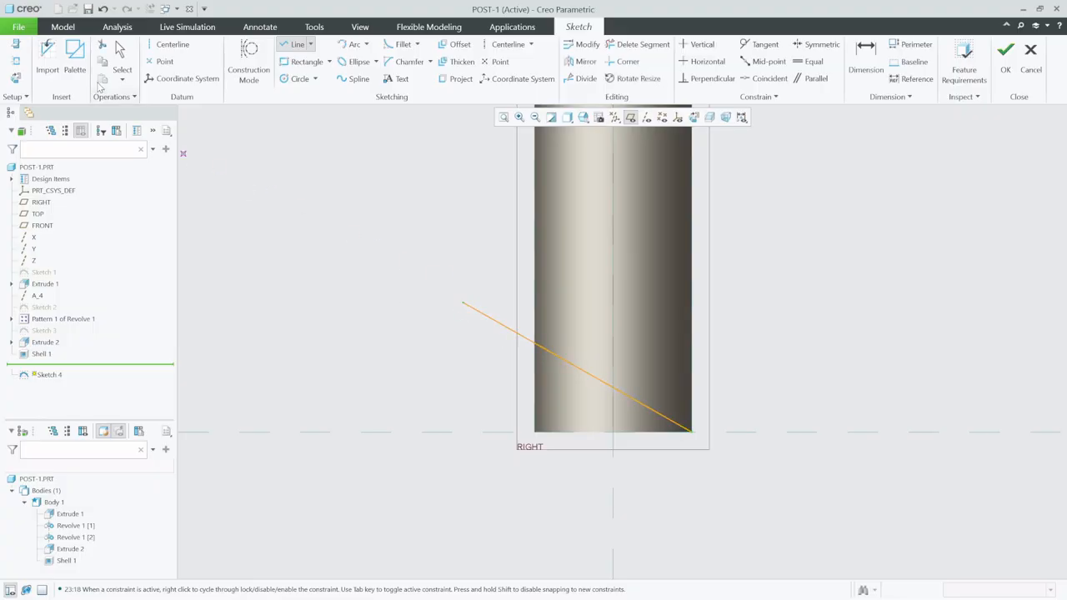
left_click(121, 52)
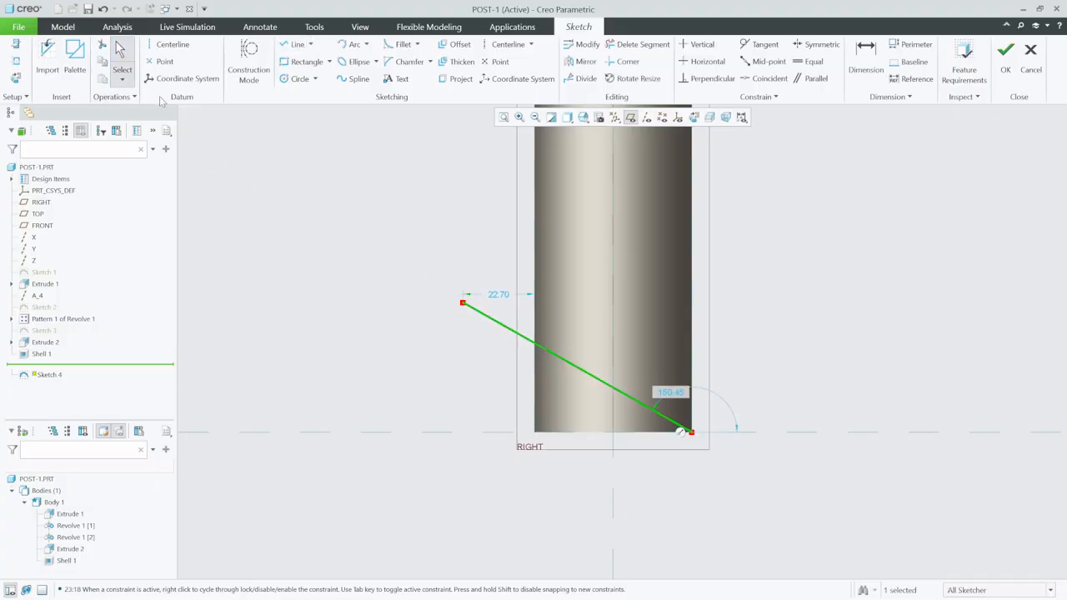
double_click(677, 394)
type("150")
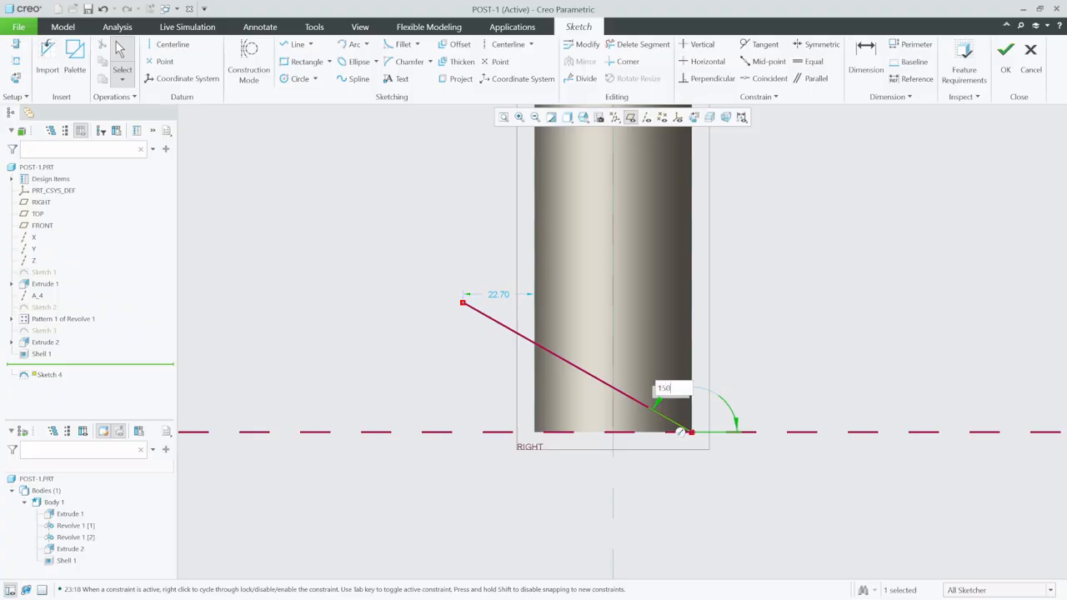
key("Return")
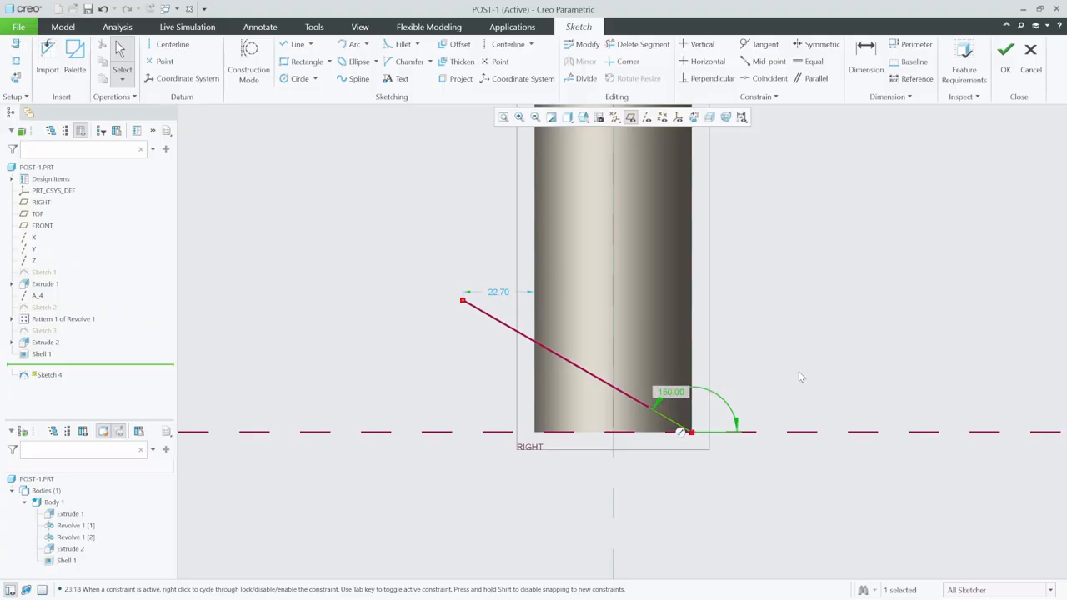
Step: Close the triangle with a vertical line and a horizontal line along the post's bottom, and finish the sketch
left_click(286, 46)
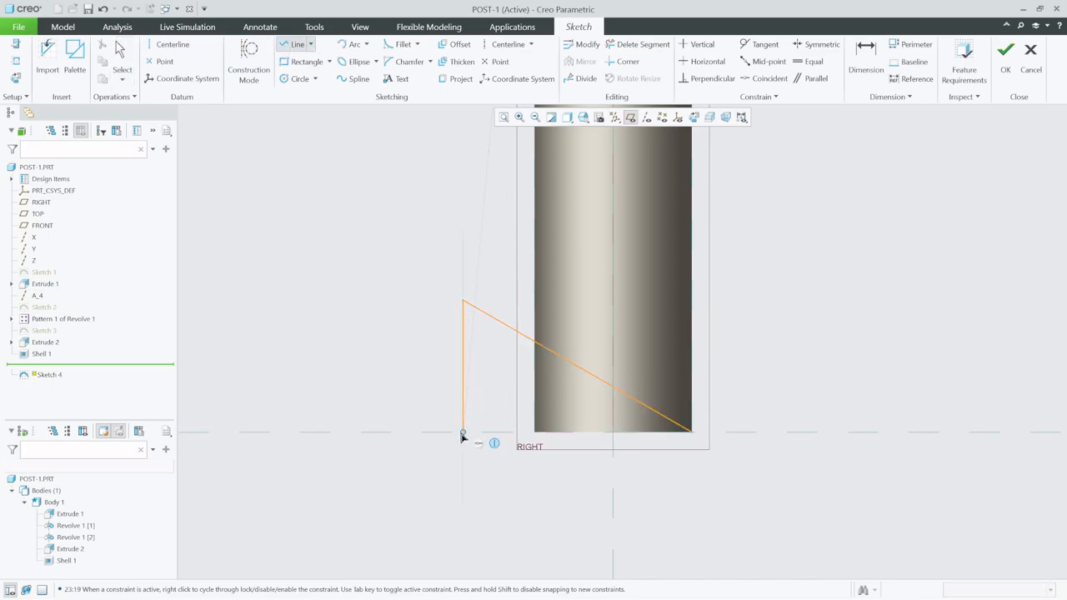
left_click(688, 434)
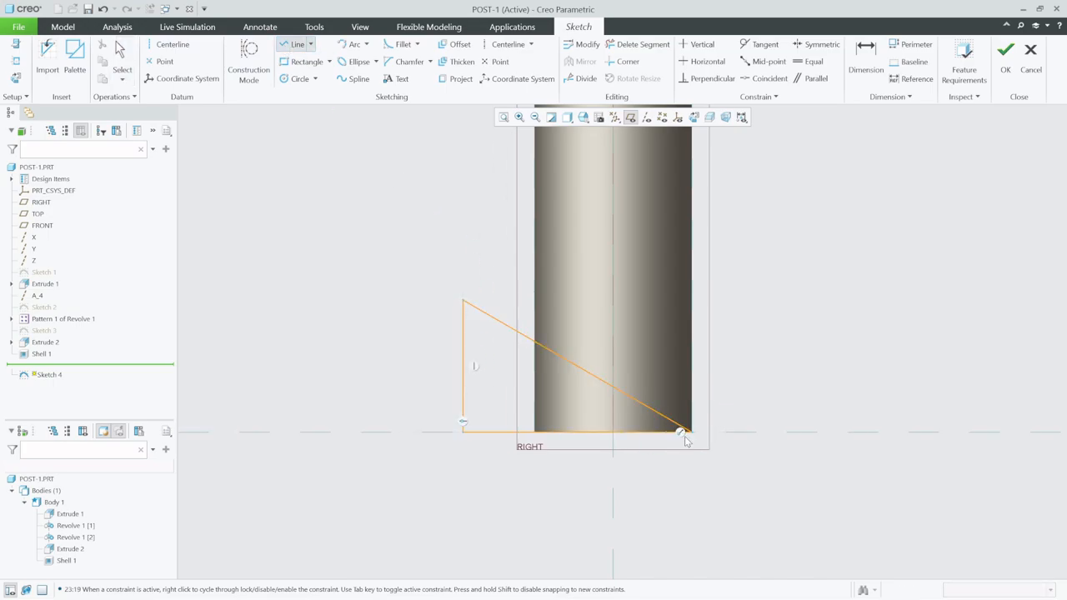
left_click(1006, 55)
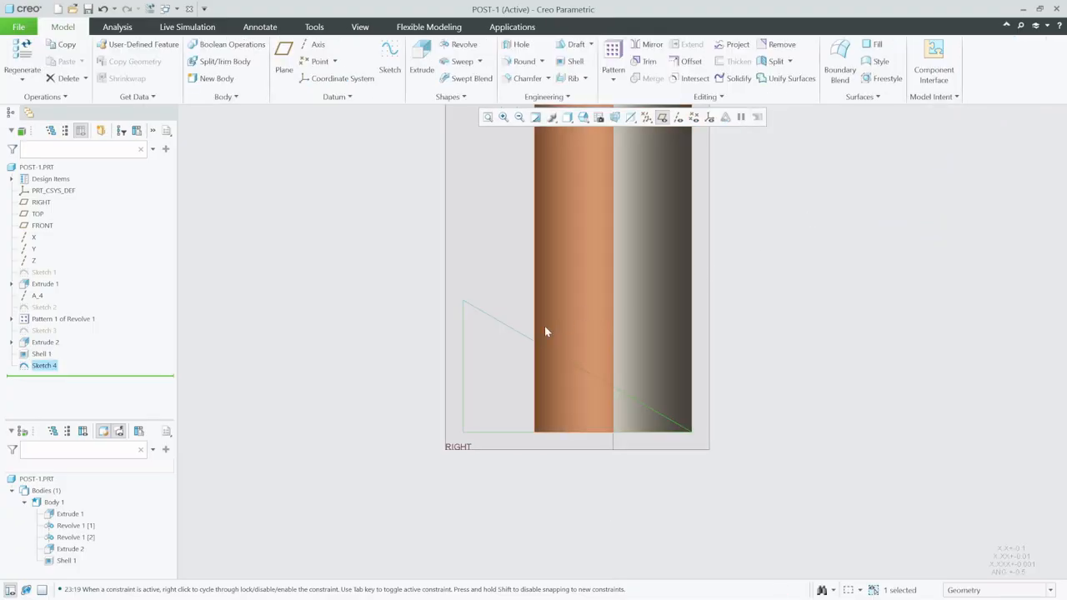
Step: Extrude the triangle symmetrically with a depth of 57.34 as a material-removing cut through the post's base
left_click(421, 63)
scroll(613, 428, "up", 5)
middle_click_drag(615, 410, 655, 435)
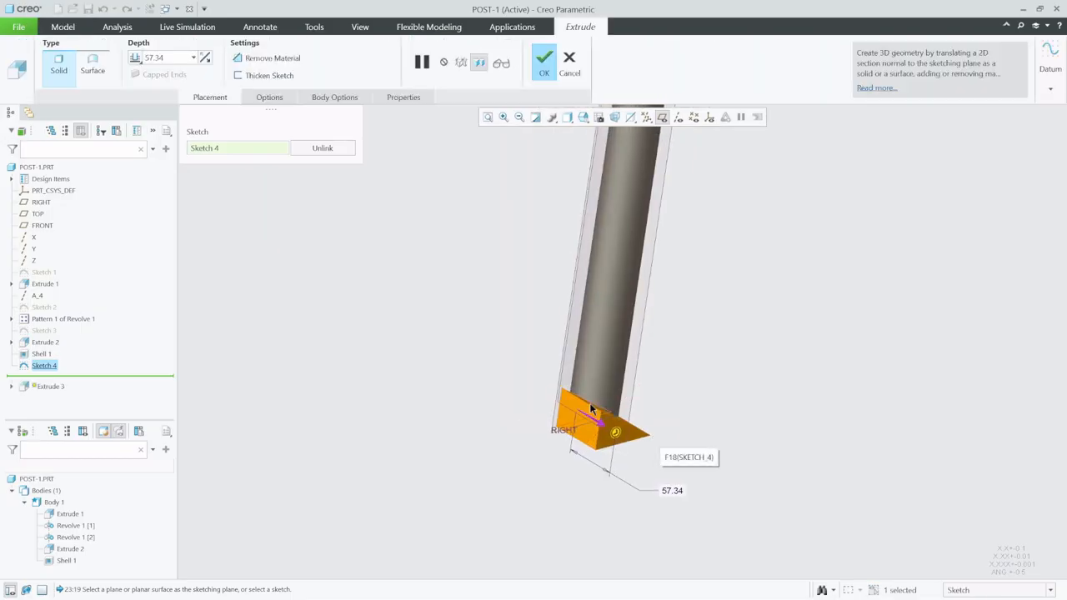
left_click(137, 61)
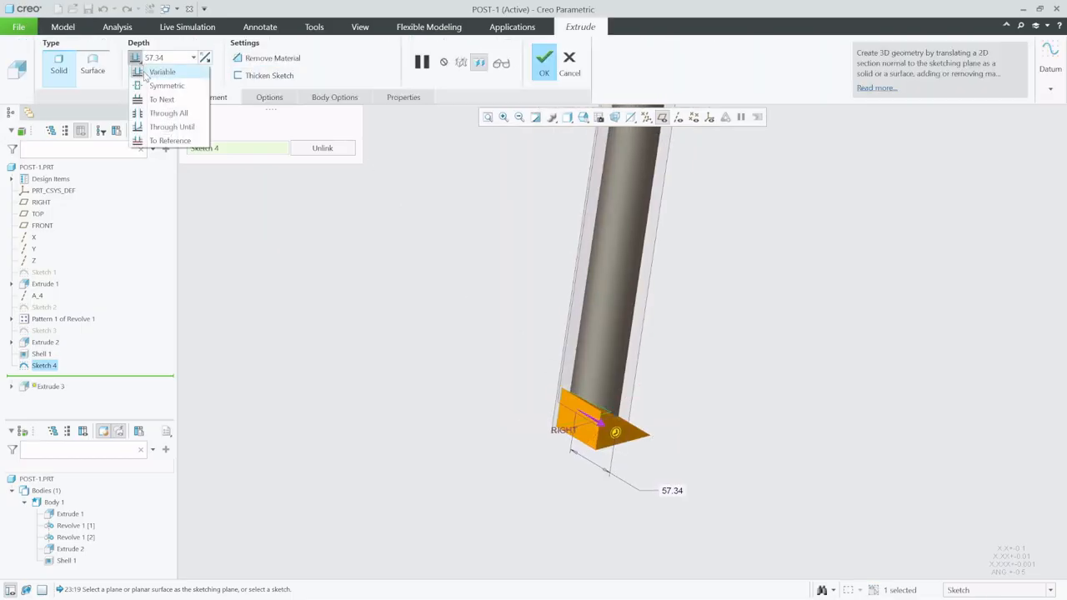
left_click(160, 84)
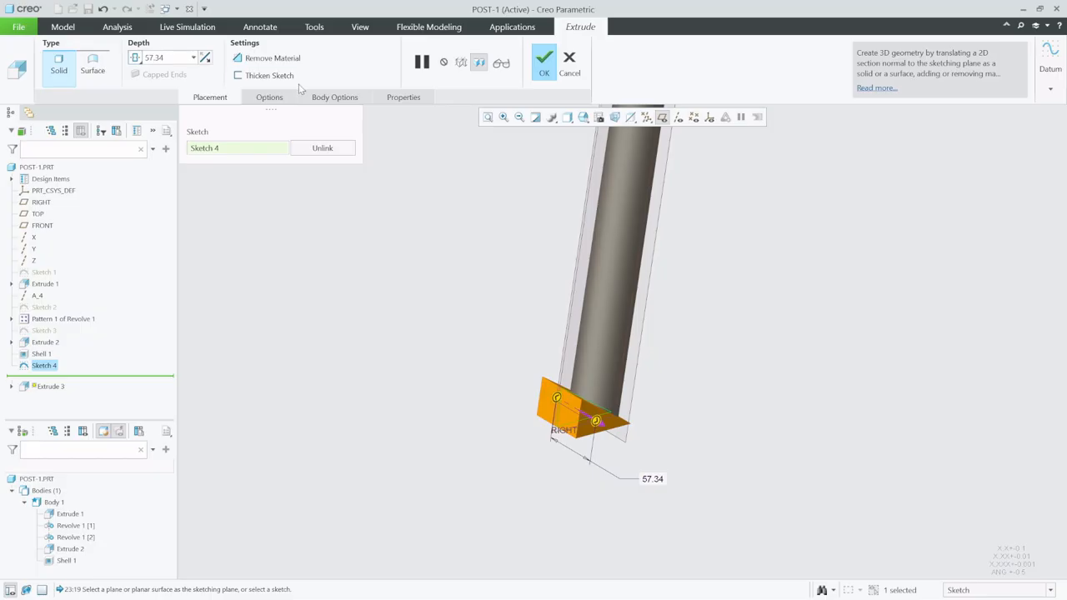
left_click(268, 58)
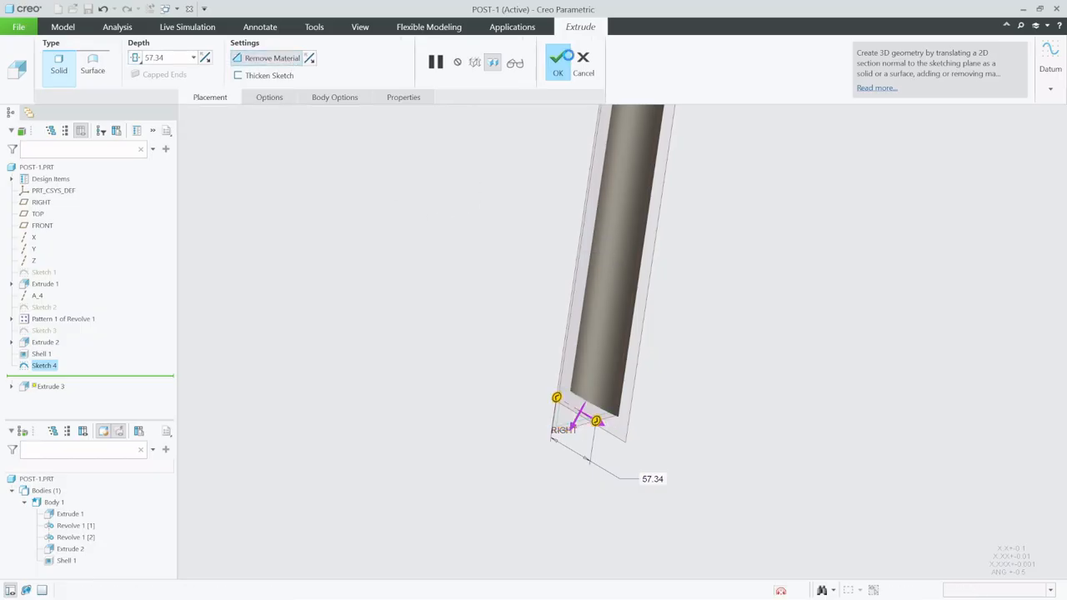
left_click(567, 57)
left_click(499, 358)
scroll(576, 532, "up", 5)
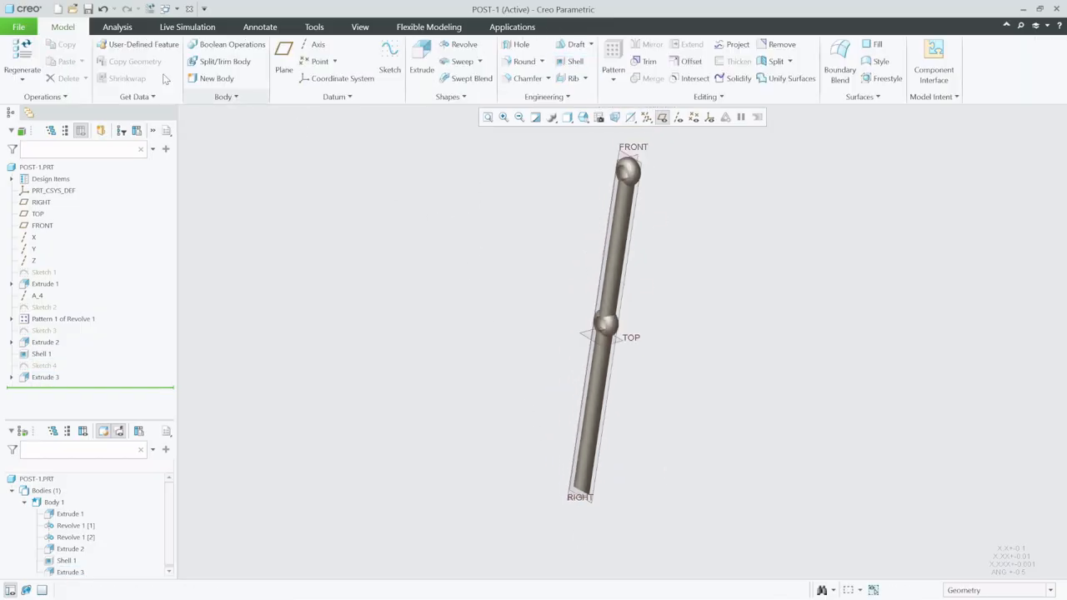
Step: Save a copy of the angled post over the existing post-2-angle part in the i beam platform folder
left_click(18, 27)
mouse_move(49, 116)
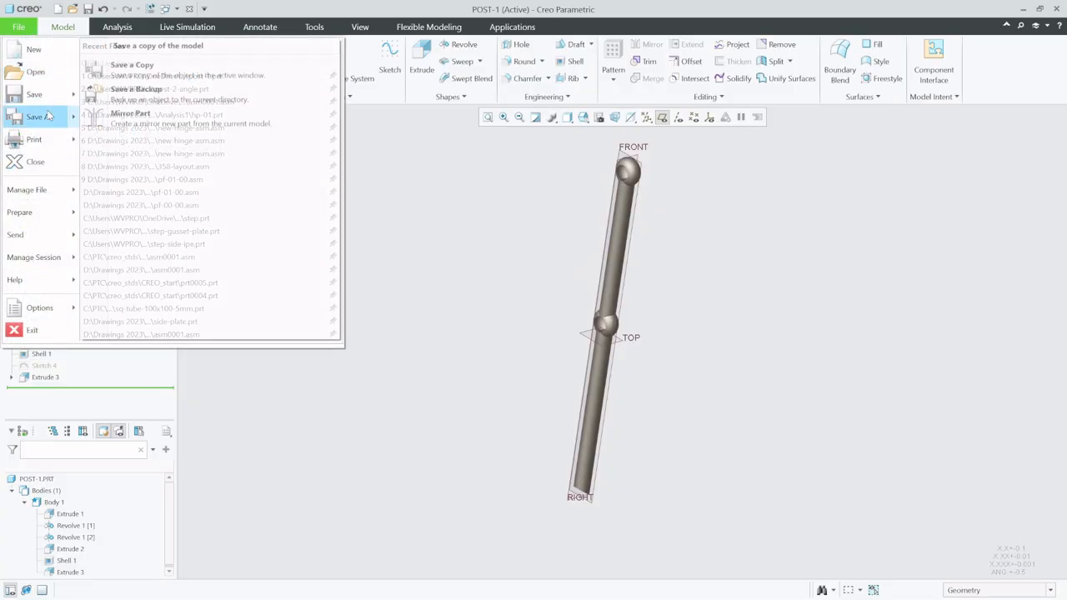
left_click(133, 70)
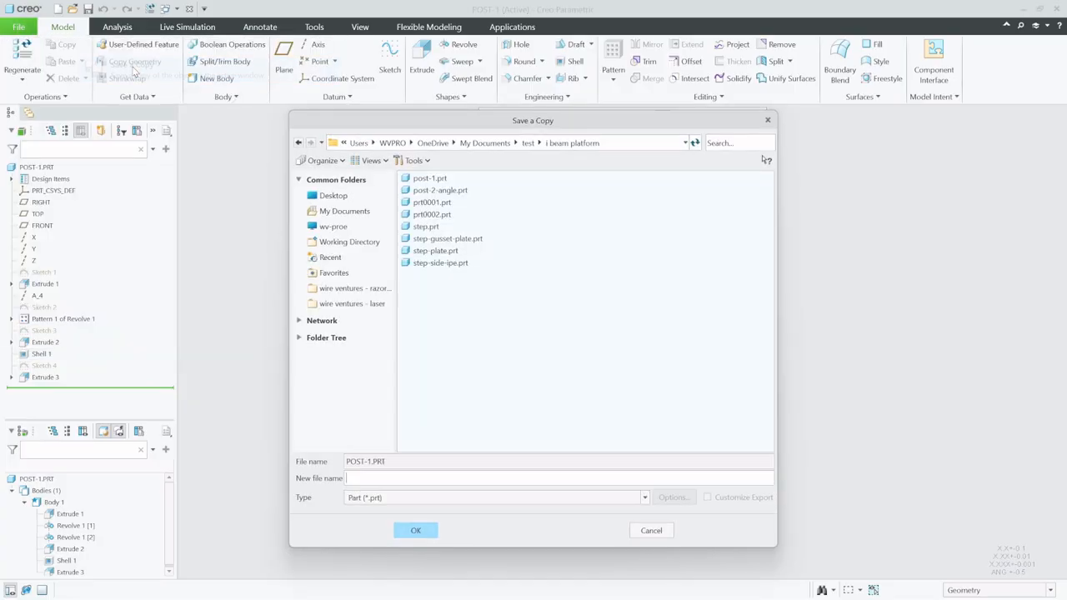
left_click(457, 192)
left_click(424, 531)
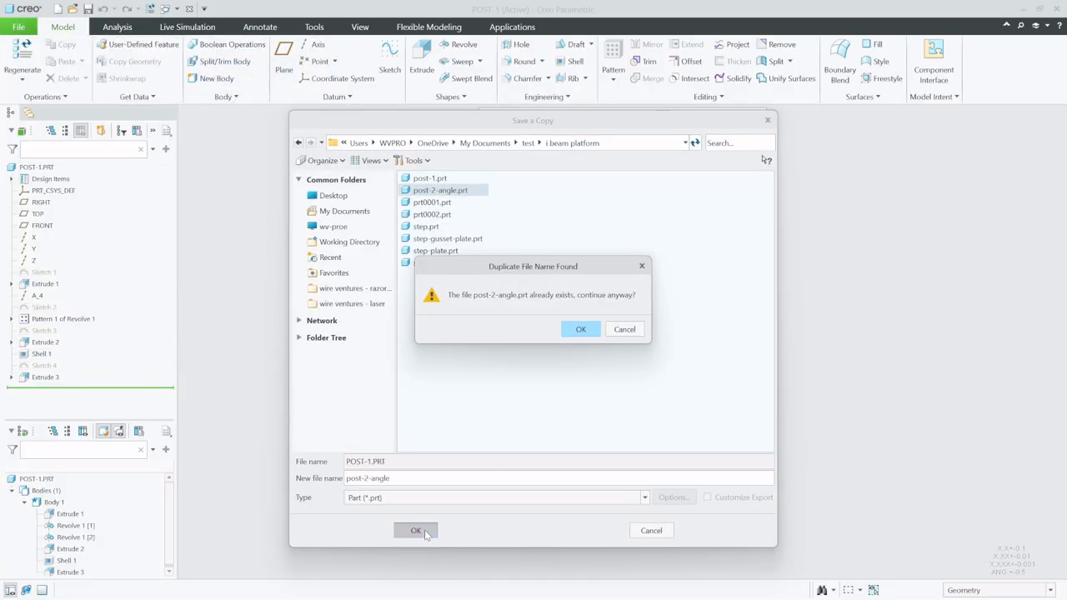
left_click(575, 328)
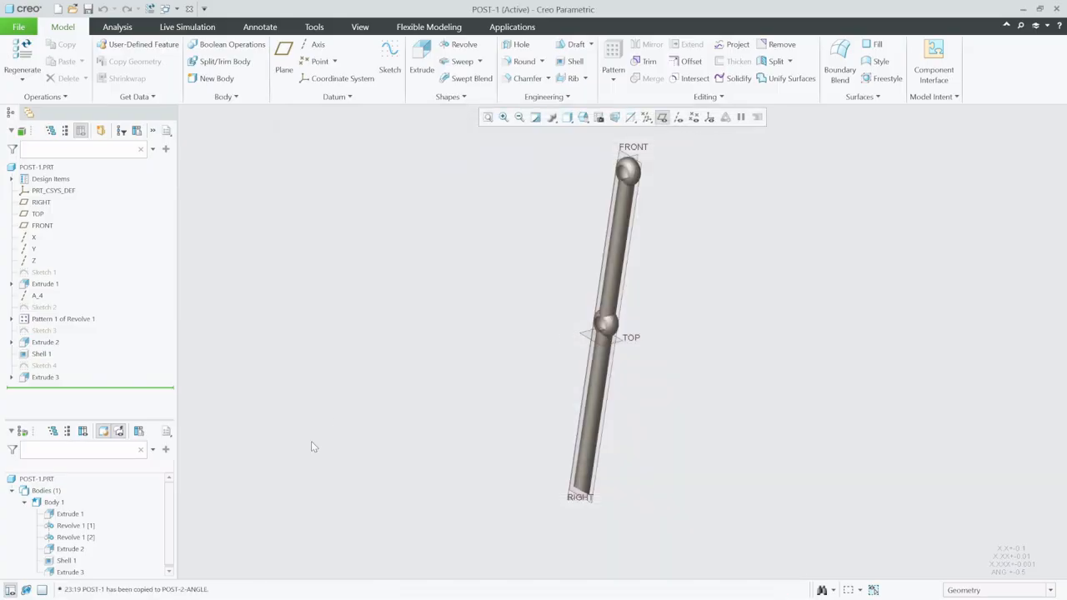
Step: Delete Sketch 4 together with its dependent Extrude 3 cut, leaving the post with a straight base
left_click(51, 371)
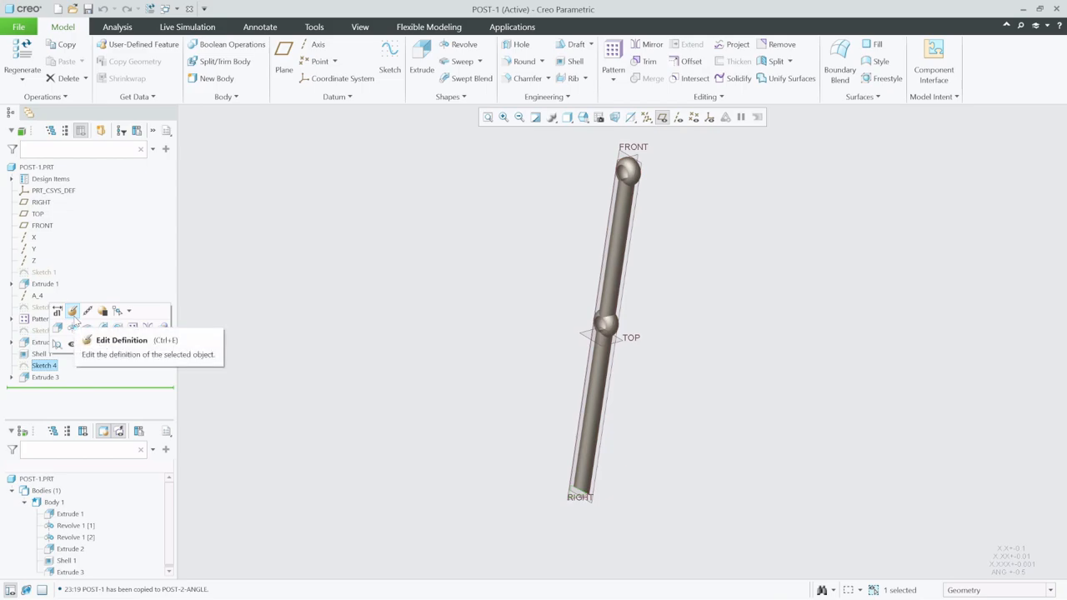
right_click(48, 365)
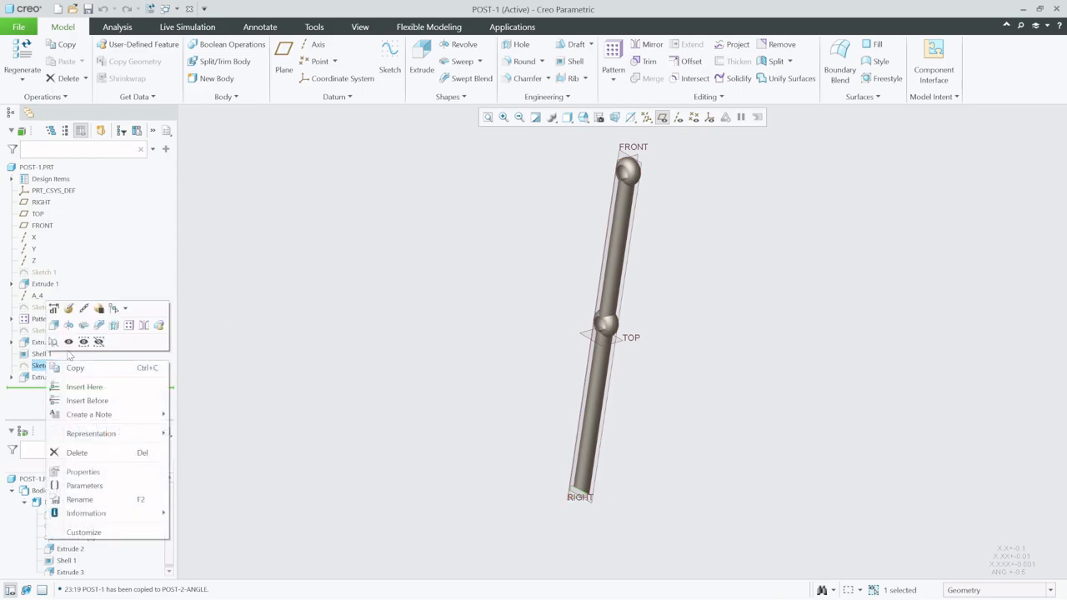
left_click(76, 453)
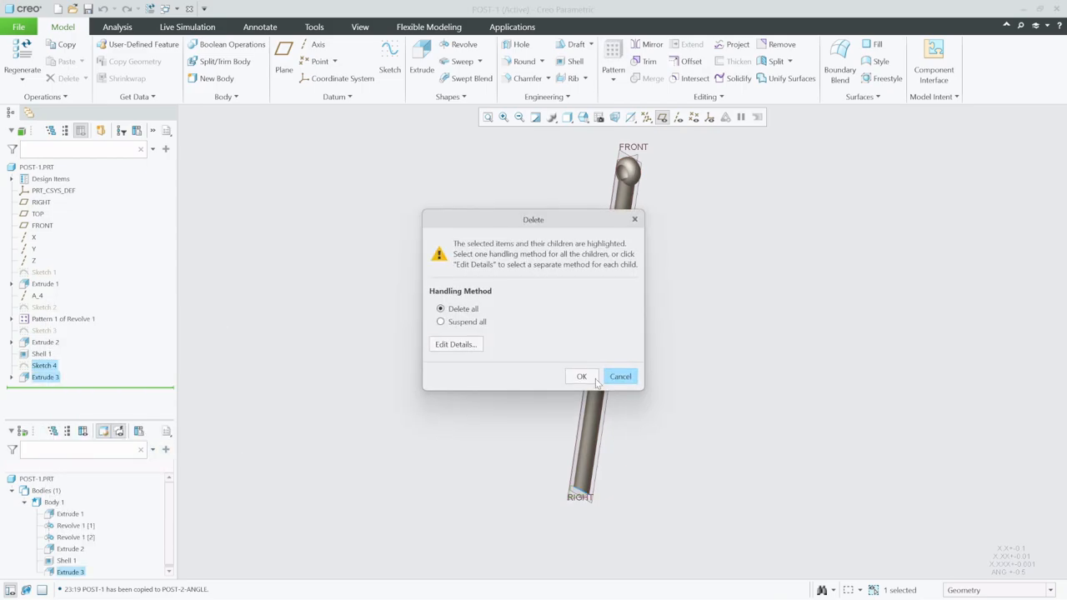
left_click(582, 377)
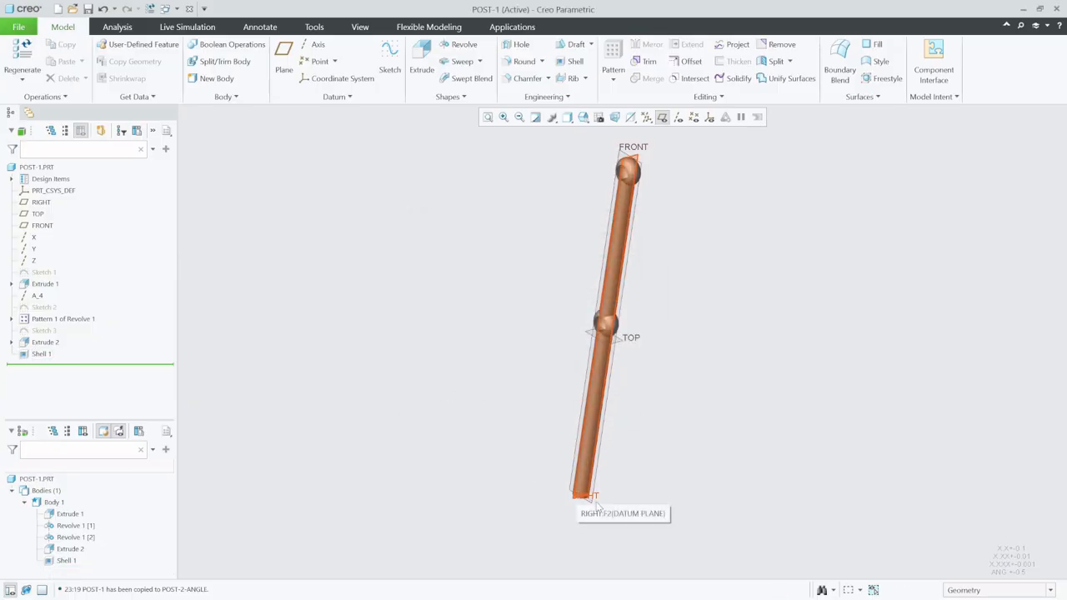
scroll(598, 502, "down", 3)
scroll(599, 501, "up", 4)
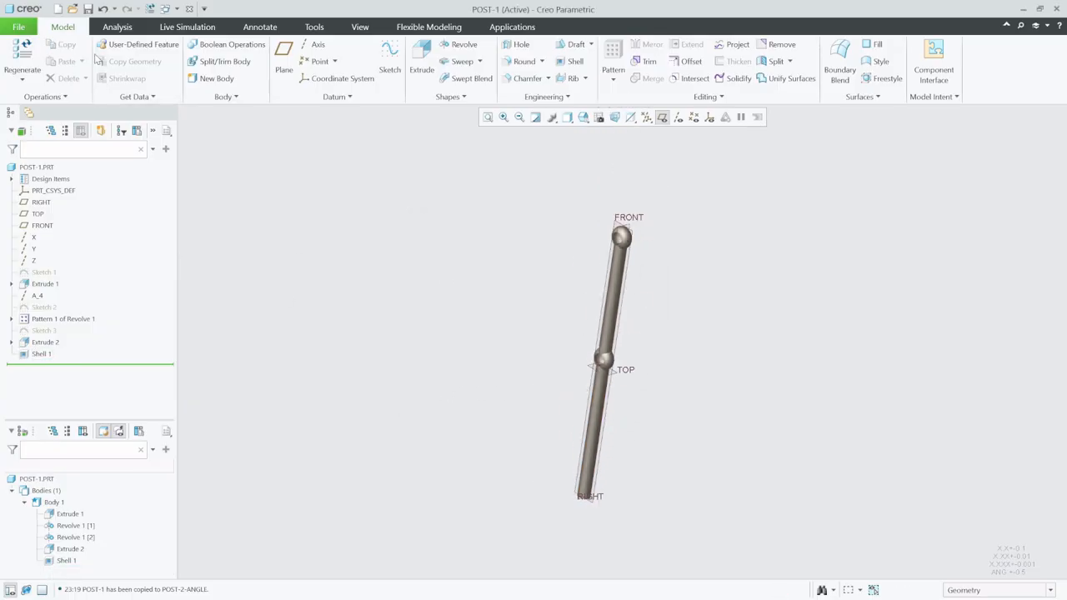
Step: Save POST-1 and return to the ASM0001 assembly with its datum planes hidden
left_click(174, 9)
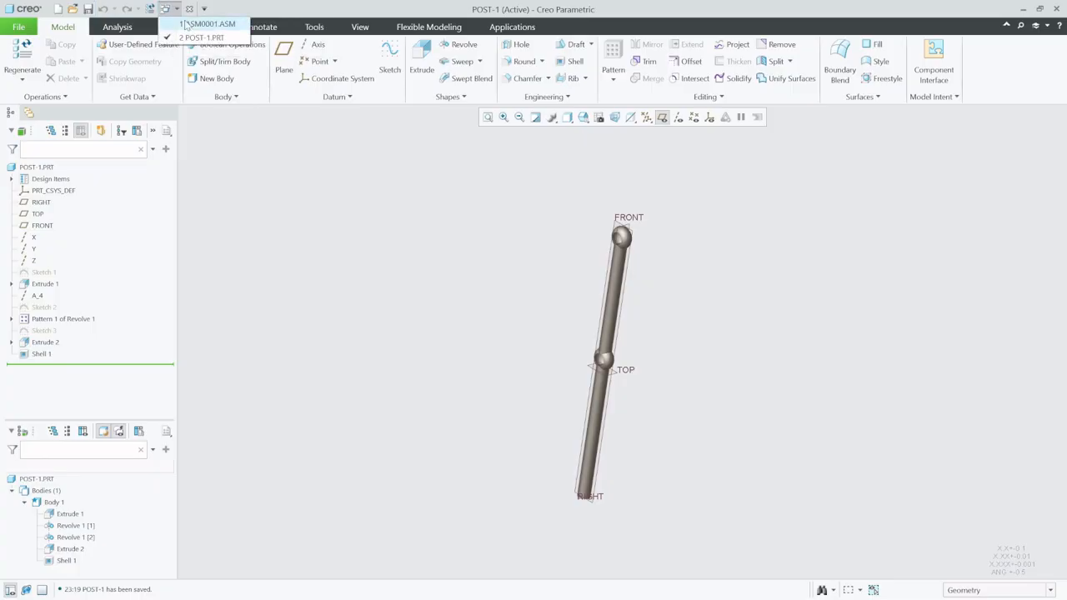
left_click(185, 25)
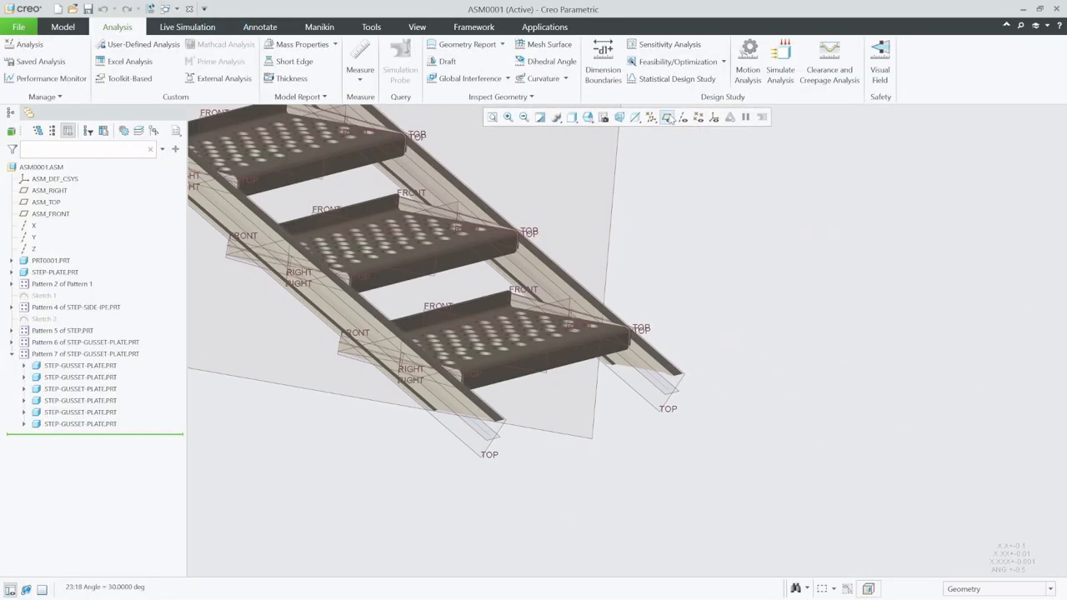
left_click(668, 118)
scroll(611, 527, "up", 5)
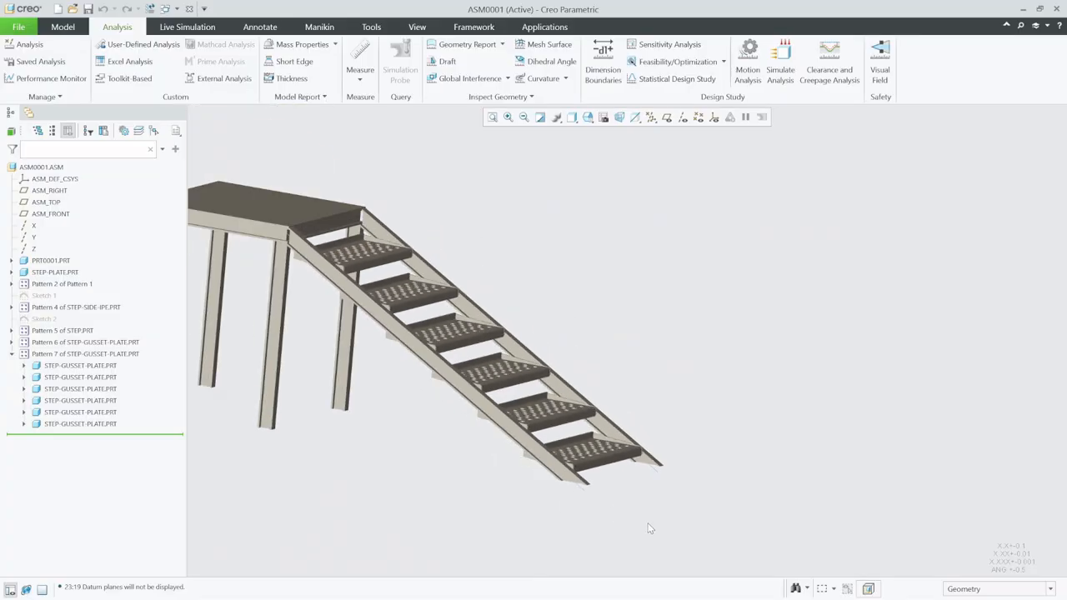
mouse_move(517, 467)
middle_mouse_down()
mouse_move(516, 450)
mouse_move(495, 465)
middle_mouse_up()
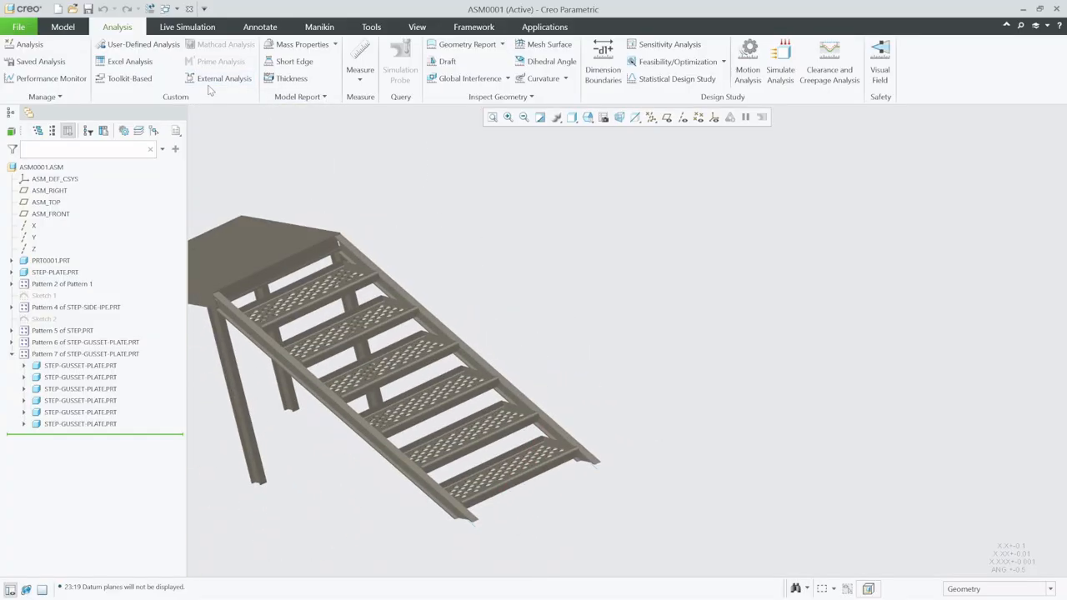
Step: Insert post-1.prt from the i beam platform folder as a new component of the staircase assembly
left_click(62, 27)
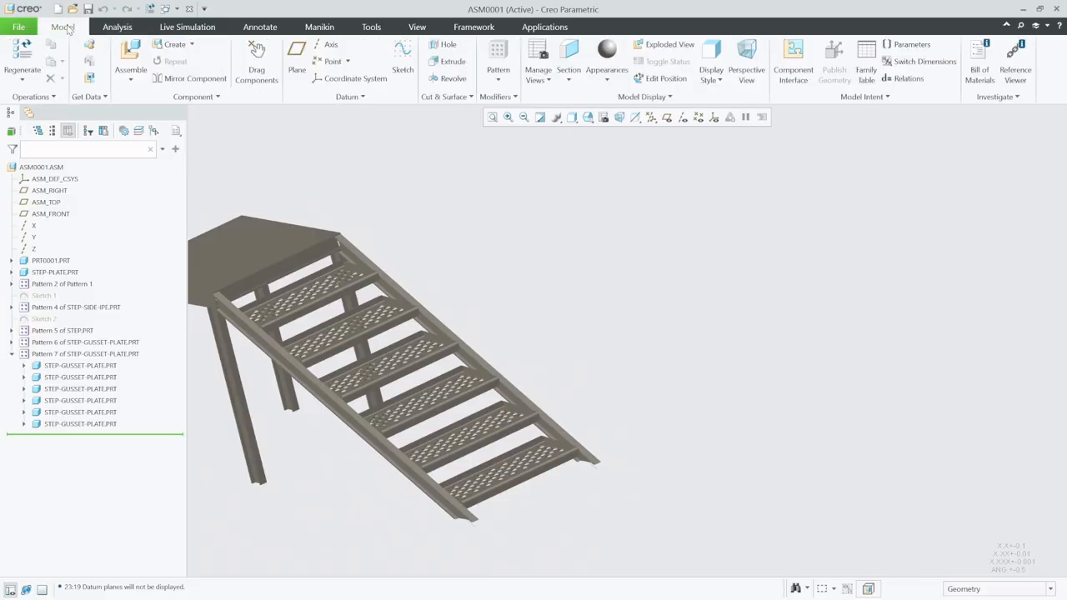
left_click(130, 56)
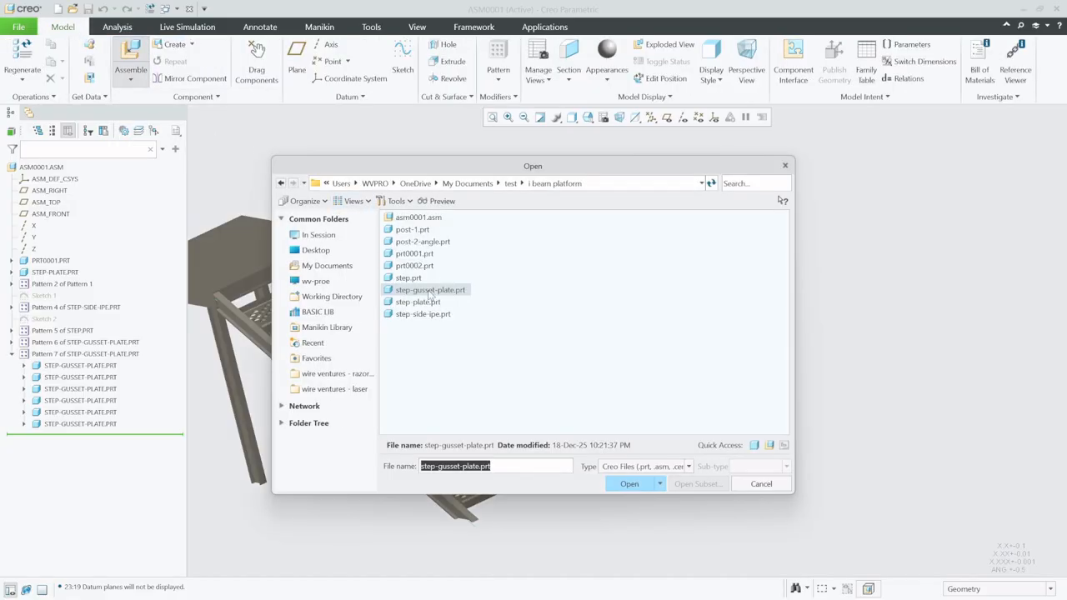
left_click(413, 230)
left_click(625, 484)
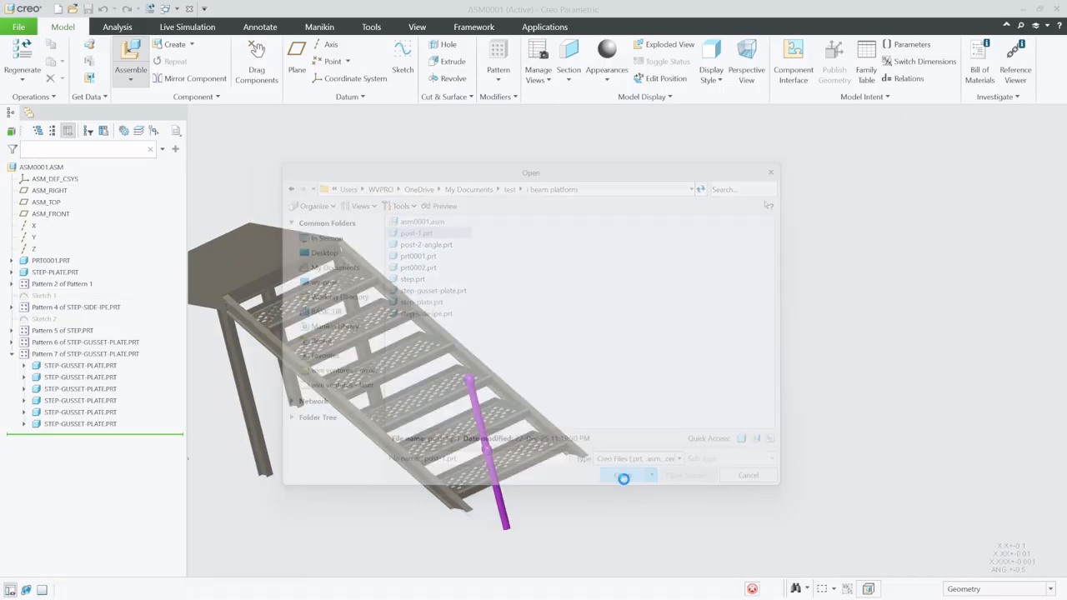
scroll(467, 399, "down", 6)
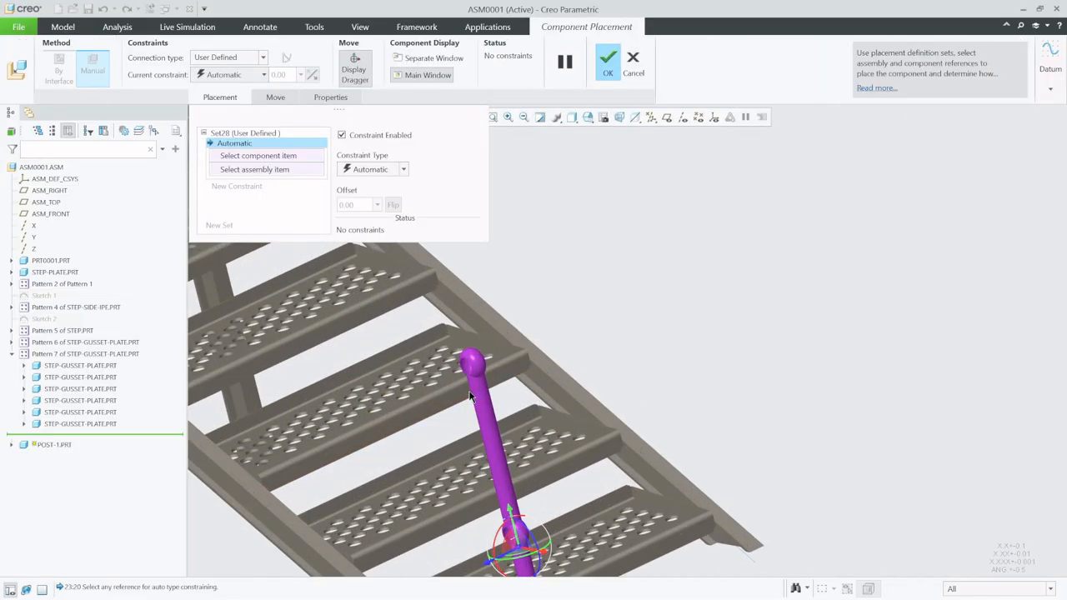
scroll(562, 261, "up", 5)
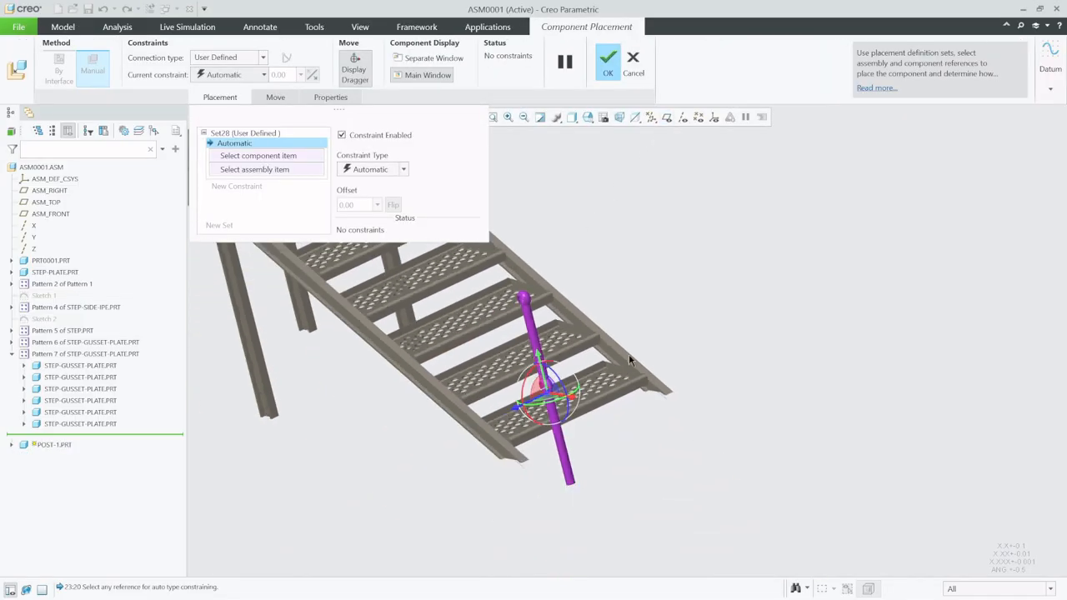
Step: Constrain the post's bottom ring face to the platform plate's top surface as Coincident
scroll(566, 450, "down", 8)
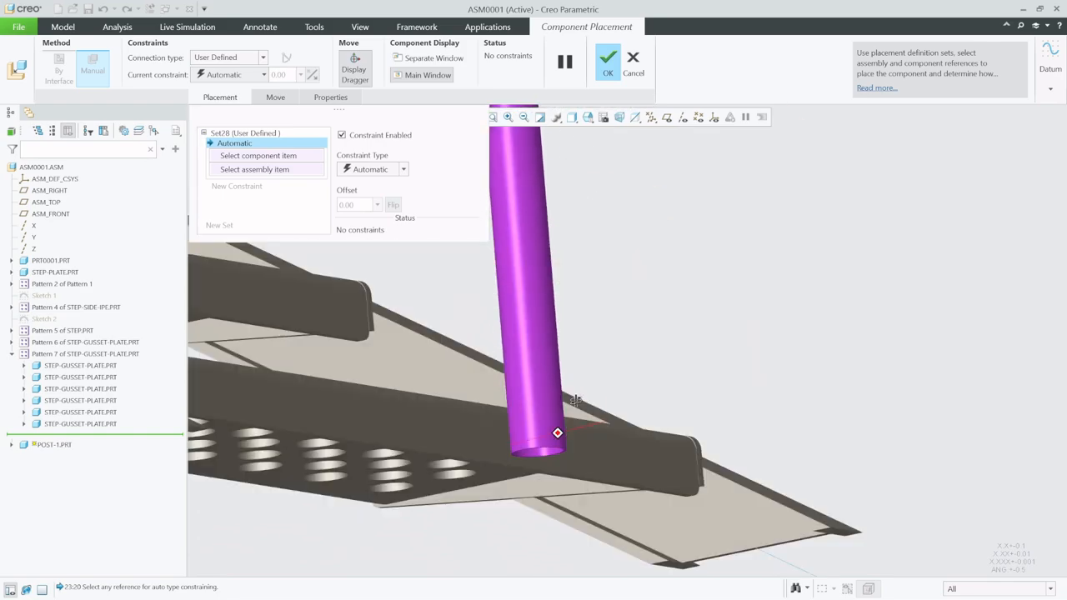
scroll(567, 345, "down", 6)
left_click(564, 345)
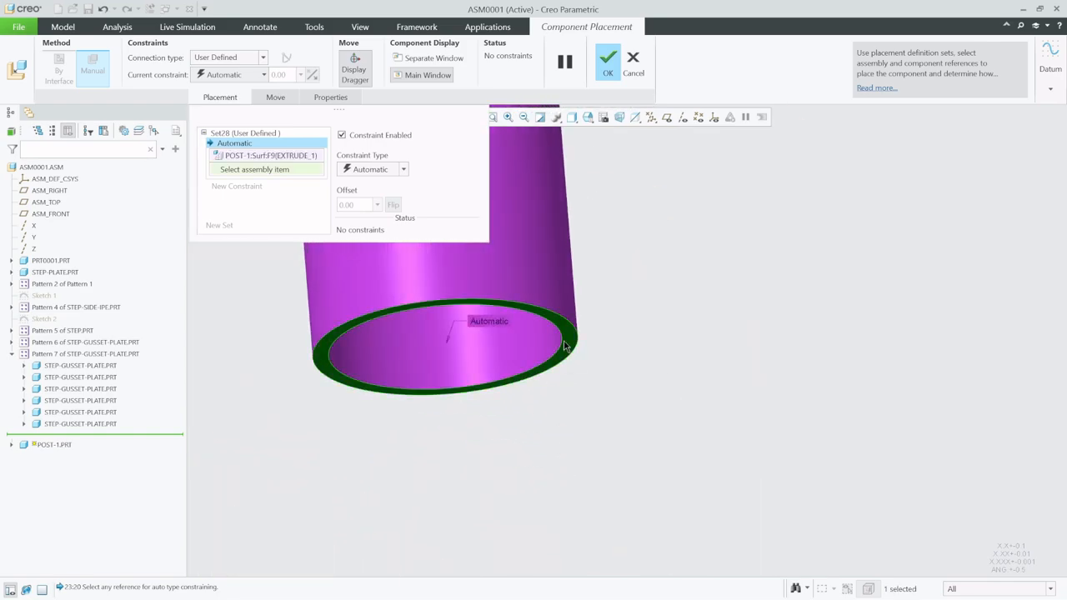
scroll(664, 458, "up", 10)
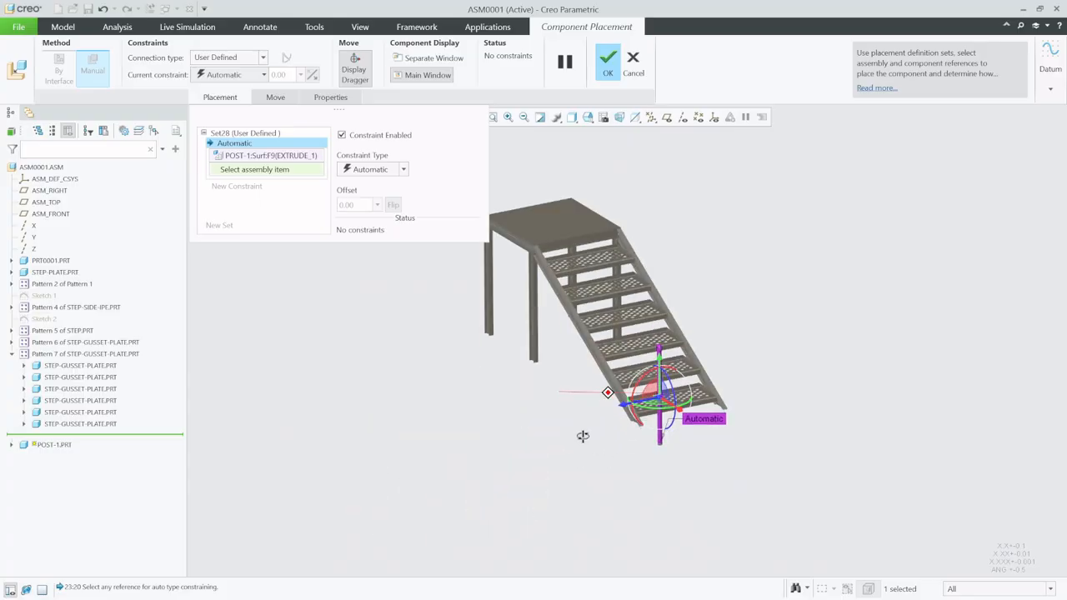
scroll(582, 195, "down", 7)
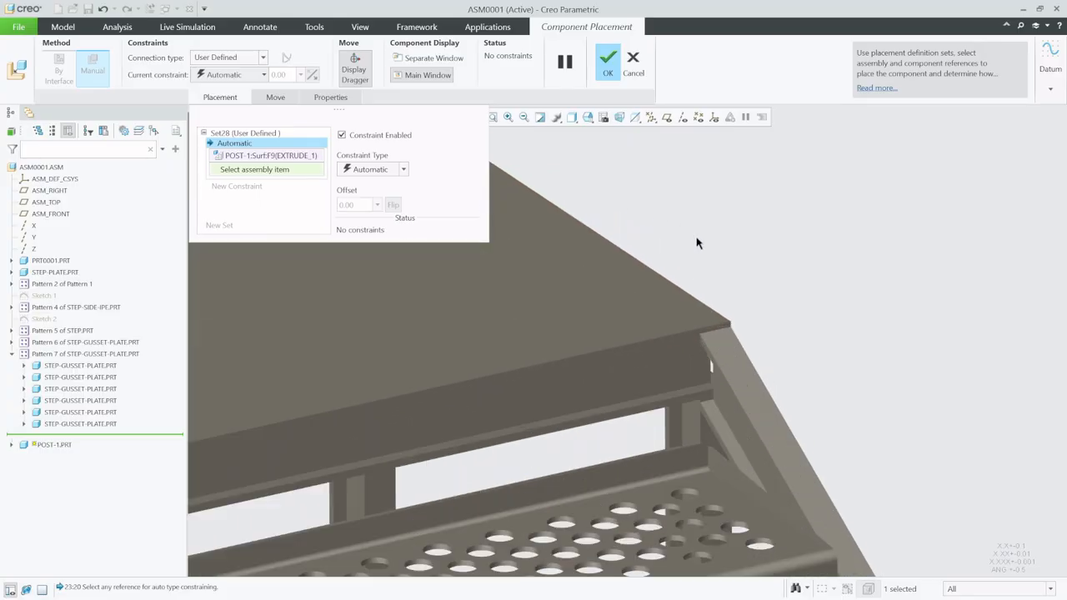
left_click(713, 322)
scroll(679, 389, "up", 8)
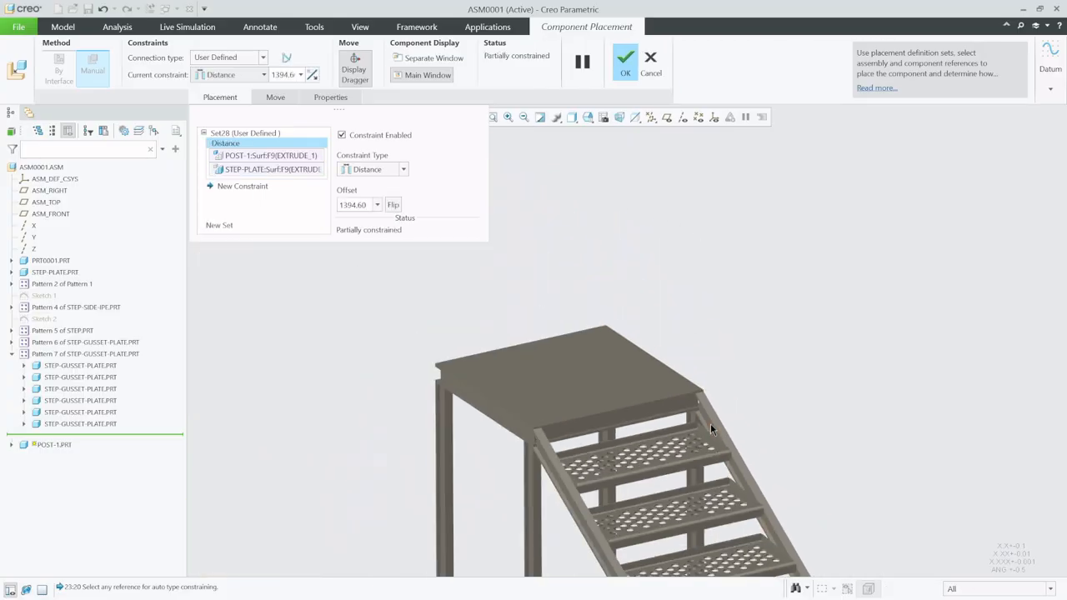
left_click(406, 172)
left_click(385, 219)
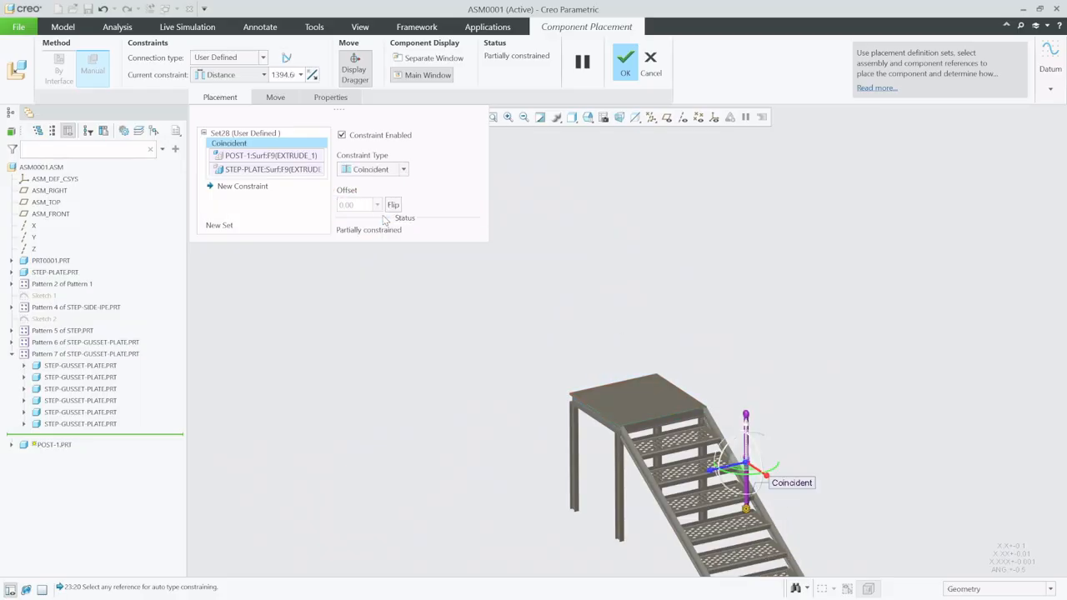
scroll(750, 500, "down", 3)
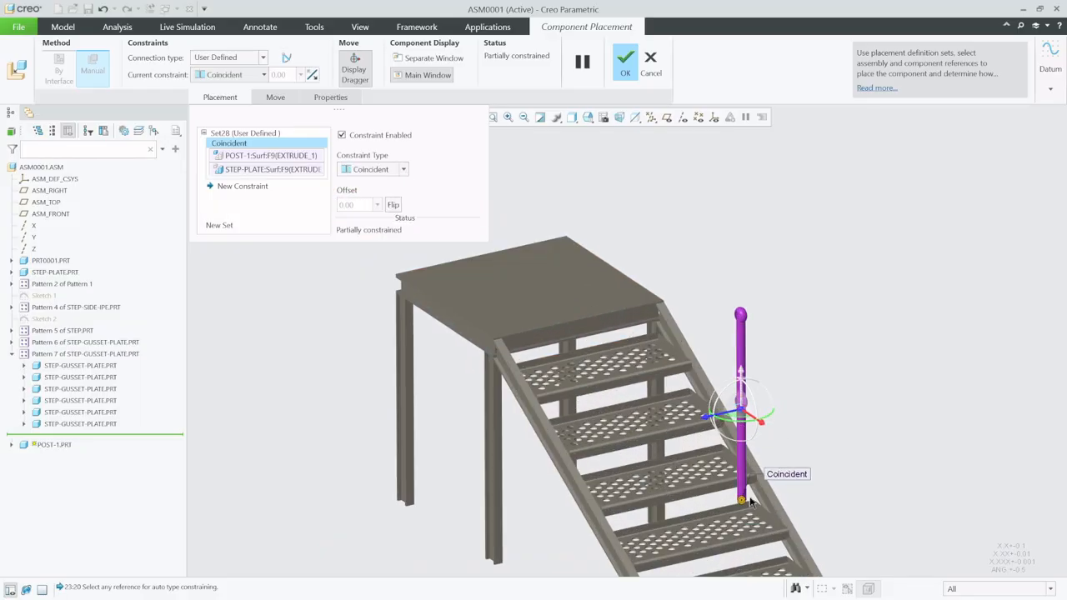
Step: Show the datum planes and constrain the post's RIGHT plane at a distance of 50 from the plate's edge face opposite the stairs
left_click(668, 117)
scroll(732, 511, "up", 3)
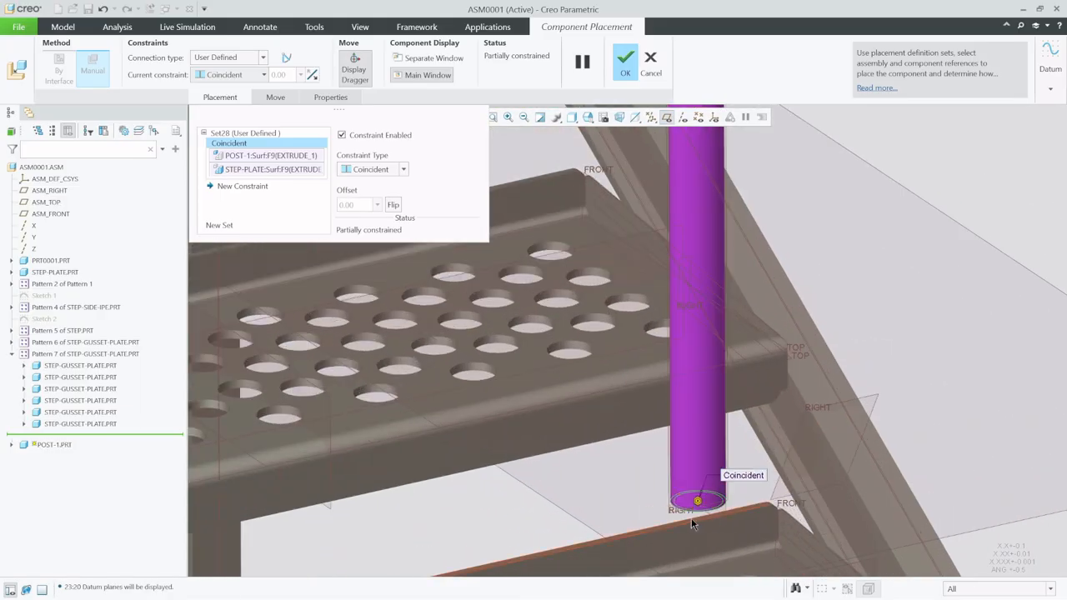
left_click(659, 500)
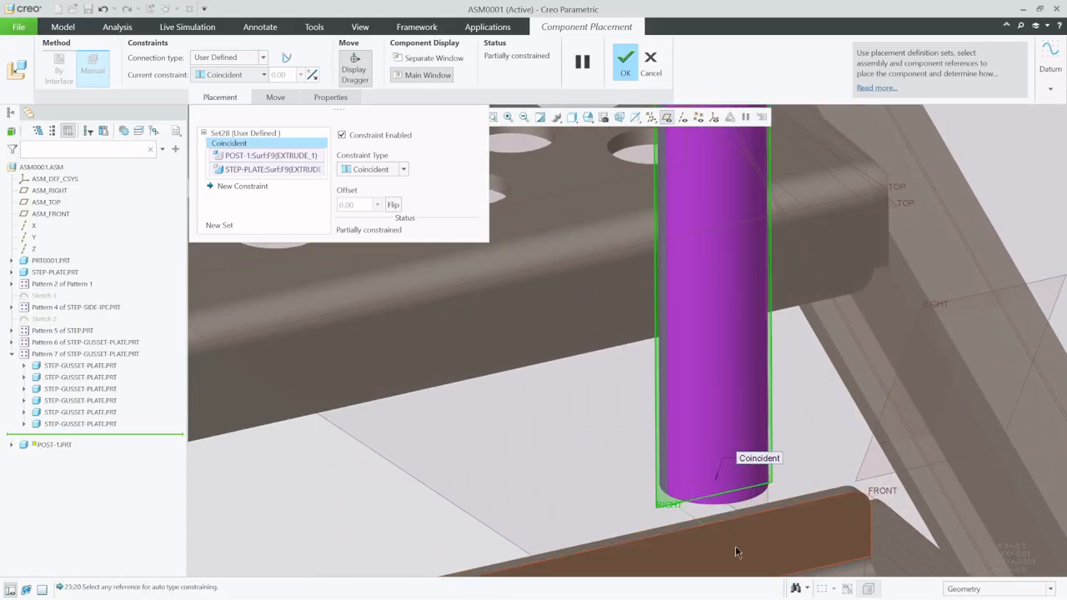
scroll(735, 545, "down", 6)
scroll(707, 387, "up", 6)
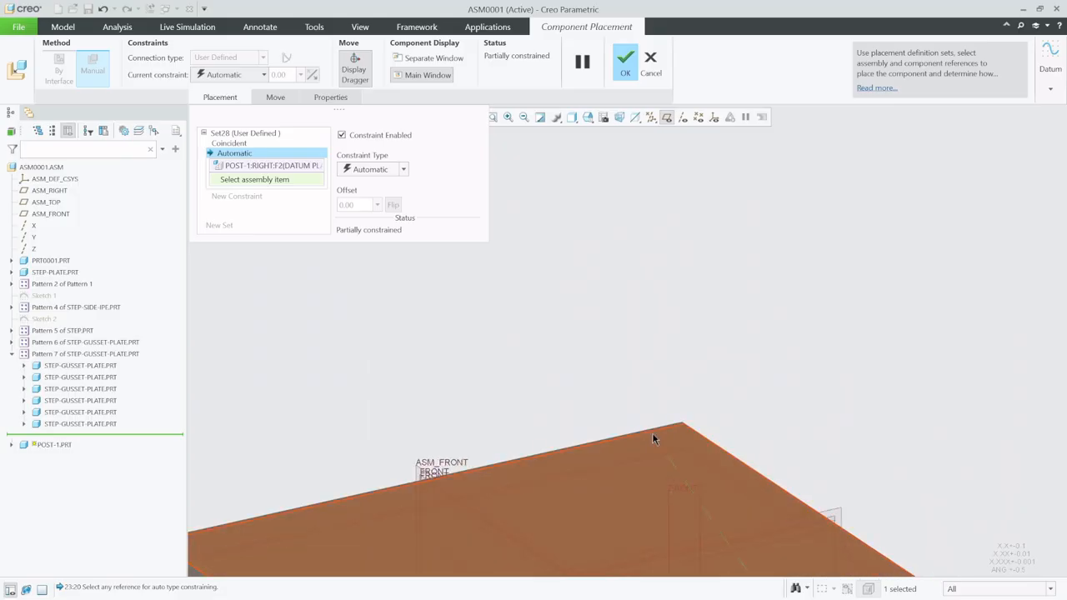
scroll(688, 422, "up", 4)
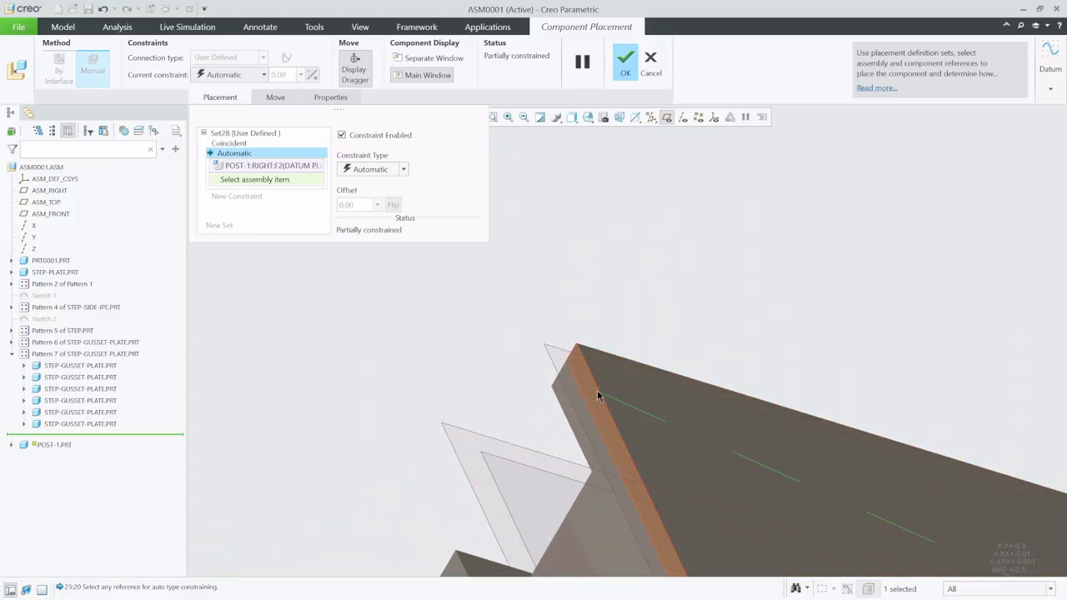
scroll(591, 390, "up", 2)
left_click(586, 364)
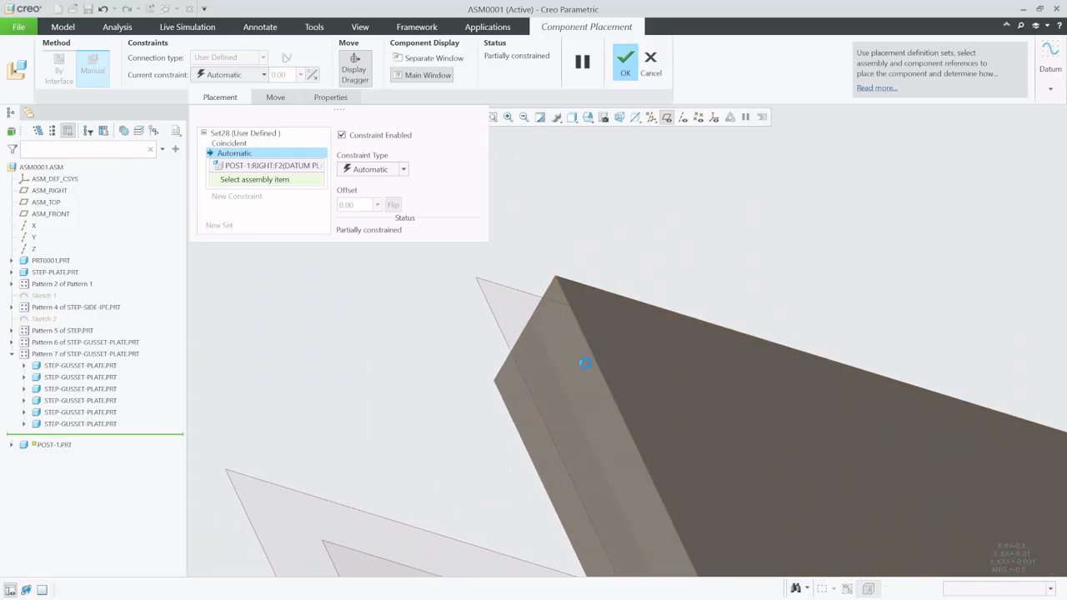
scroll(561, 241, "down", 3)
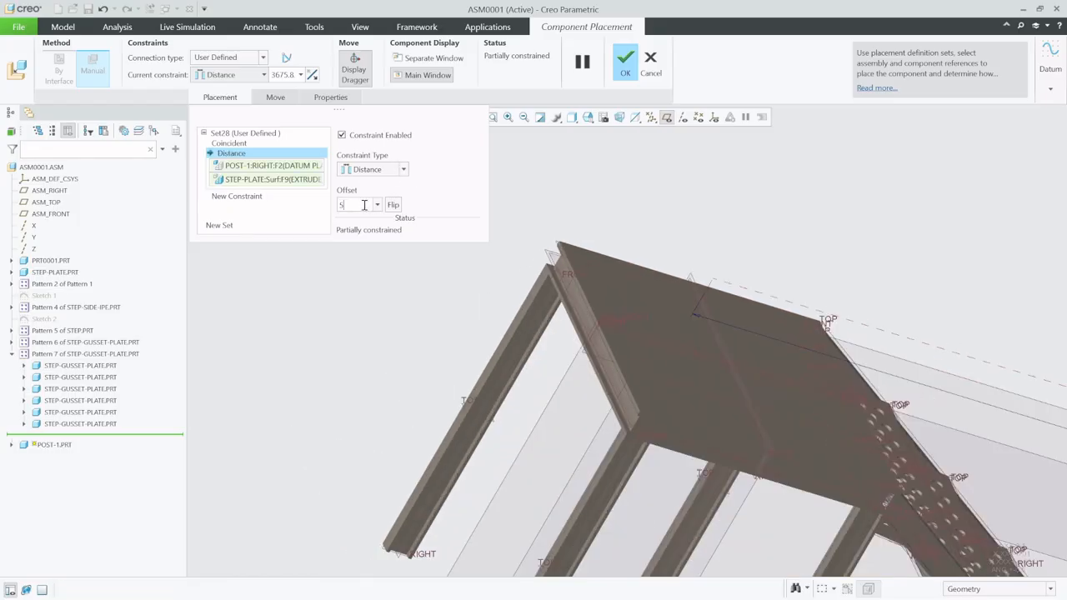
type("50")
key("Return")
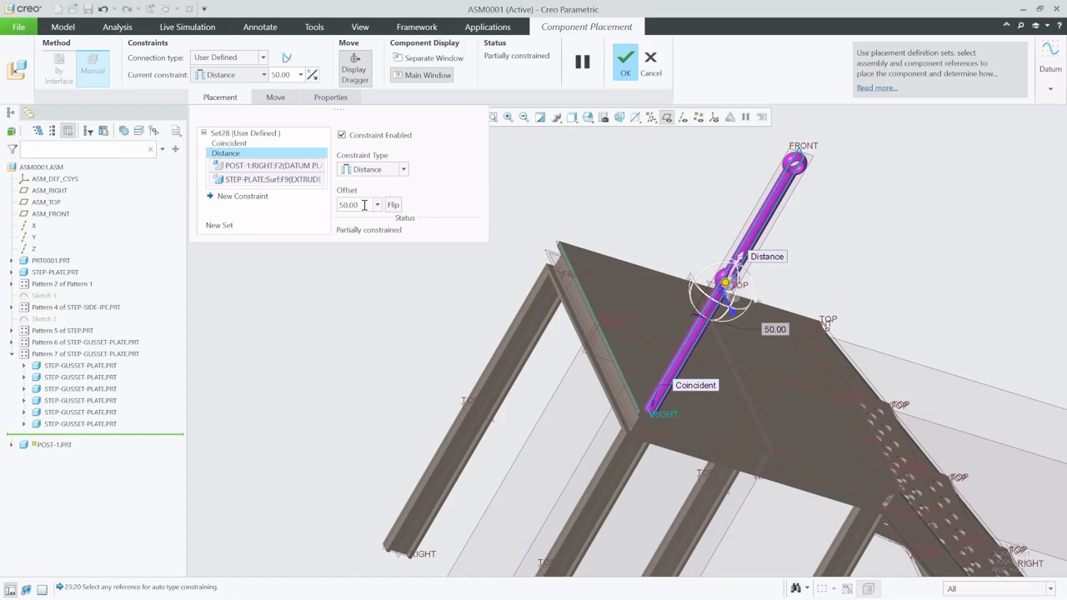
Step: Constrain the post's FRONT plane at a distance of 50 from the platform plate's adjacent side face
scroll(649, 409, "up", 5)
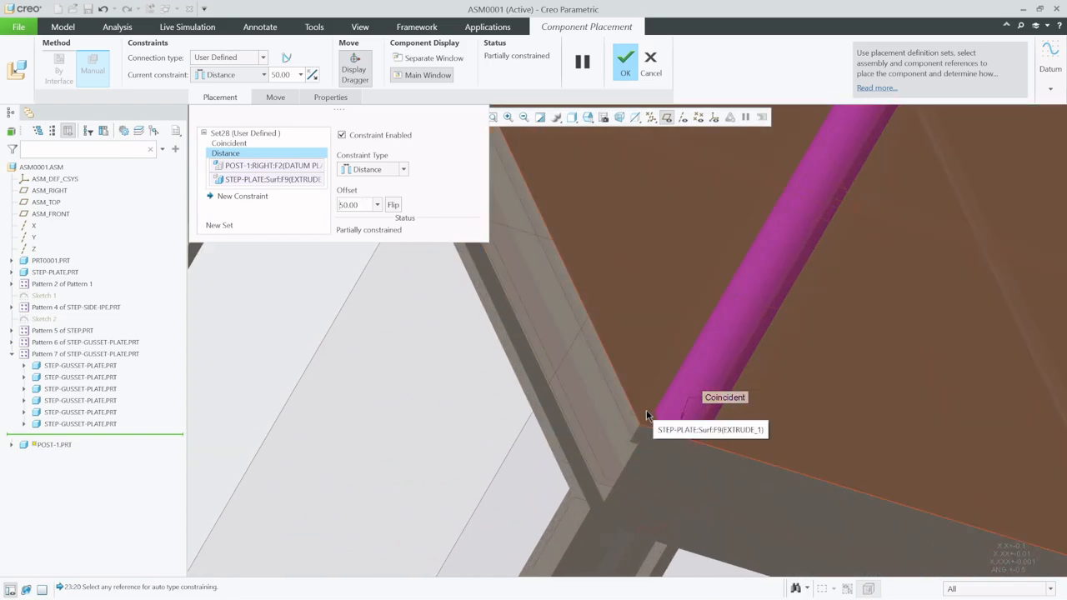
left_click(640, 422)
scroll(681, 455, "down", 6)
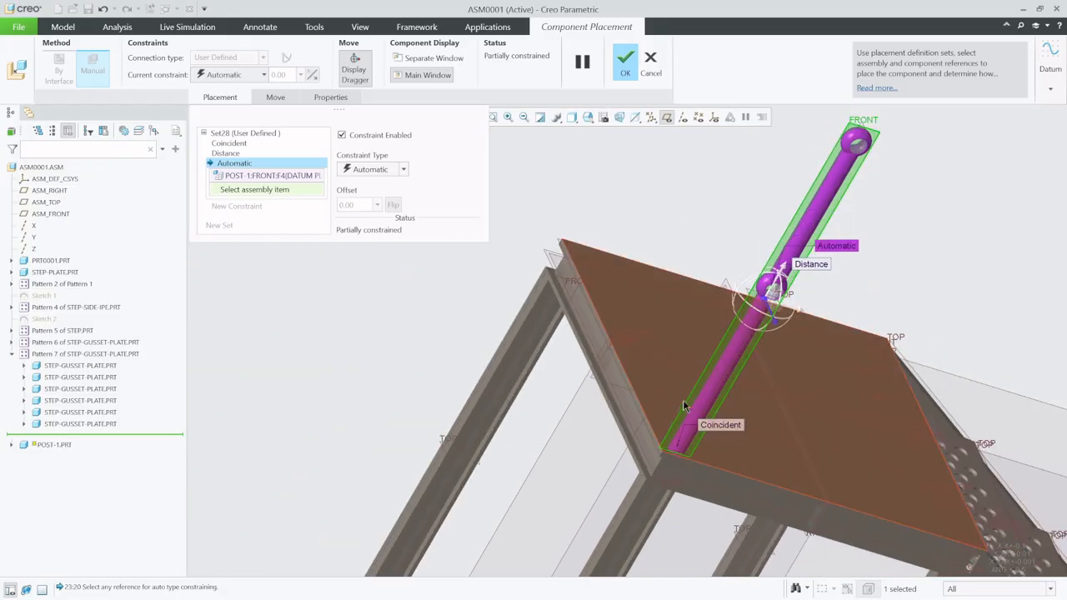
middle_click_drag(696, 431, 714, 443)
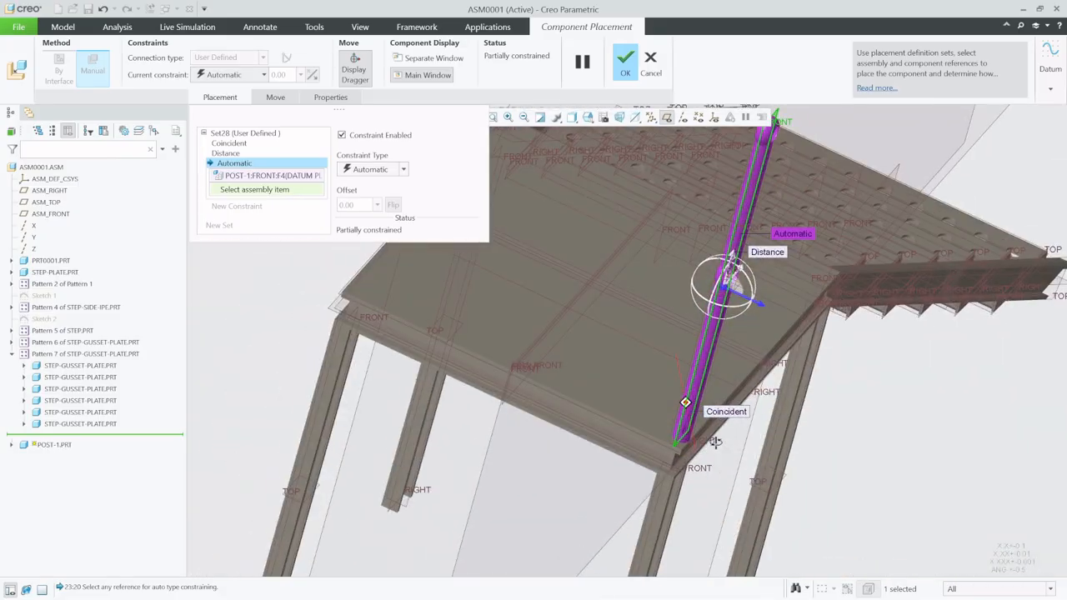
scroll(542, 425, "down", 4)
scroll(434, 350, "up", 10)
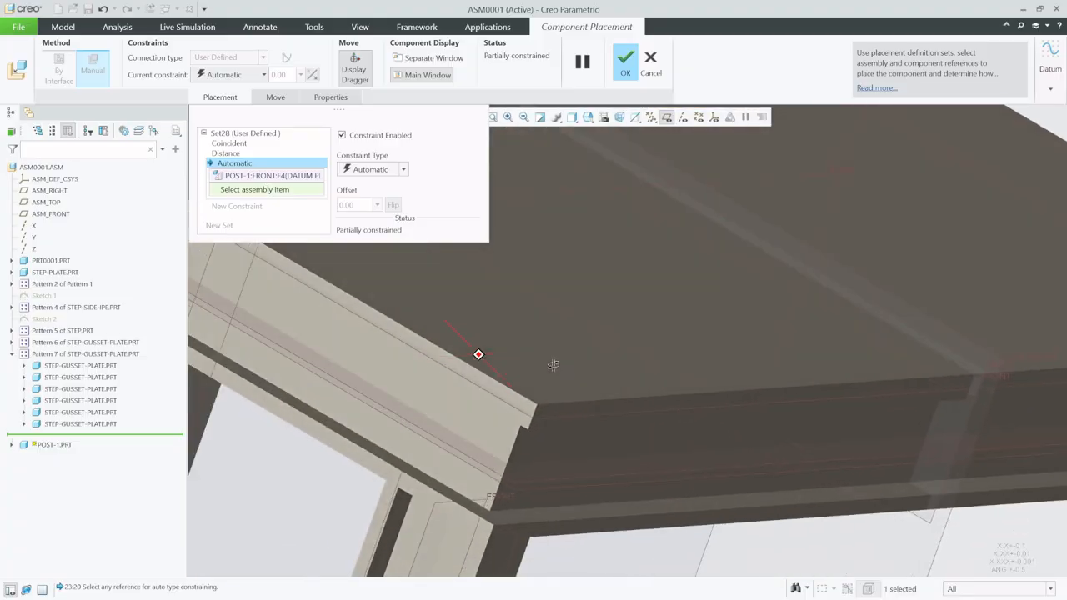
left_click(511, 392)
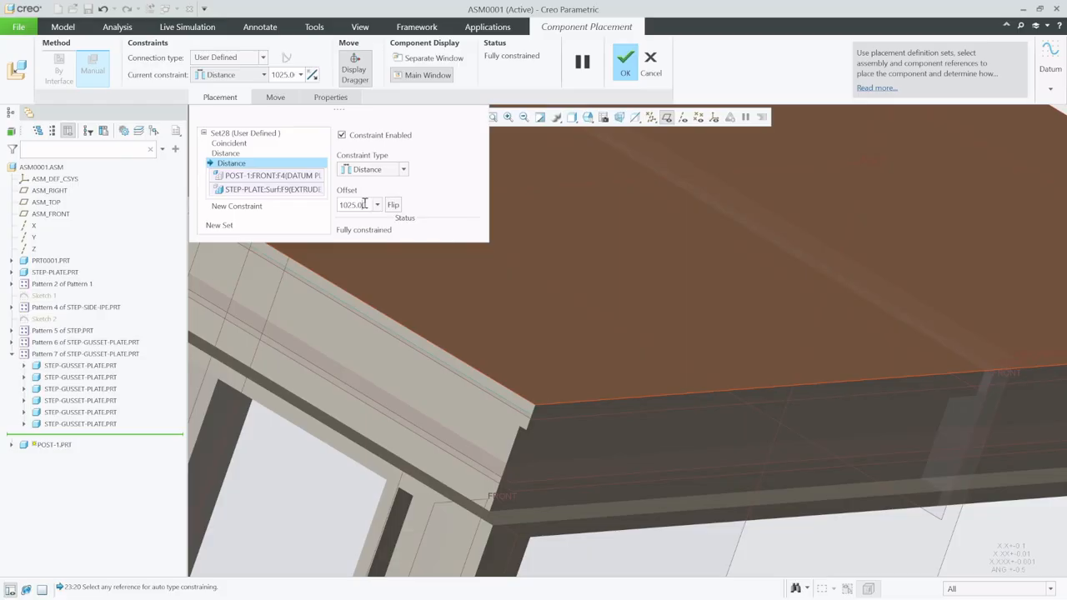
type("50")
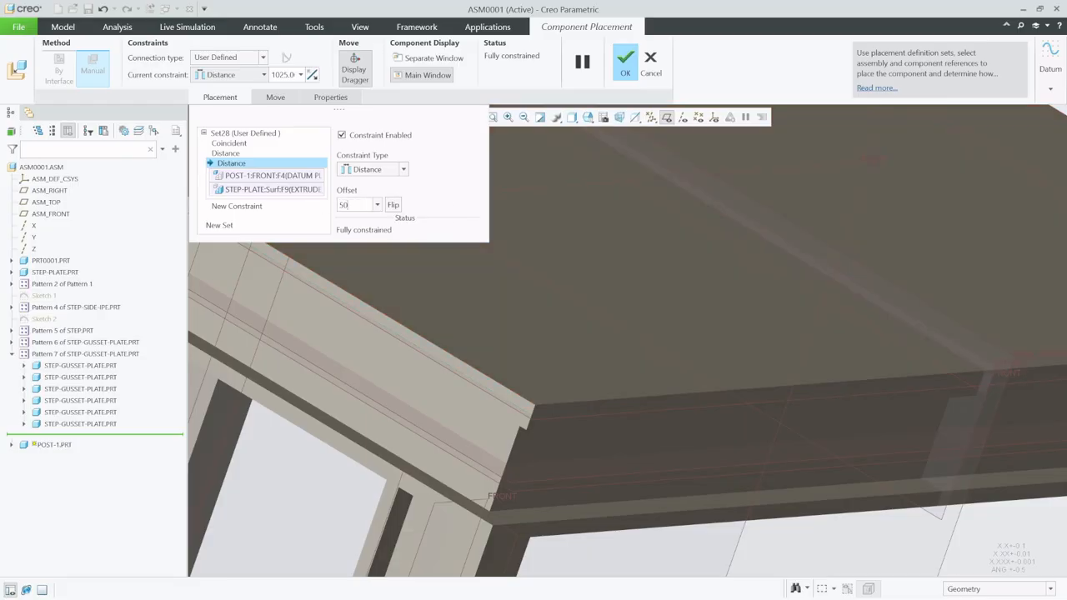
key("Return")
middle_click_drag(382, 270, 461, 459)
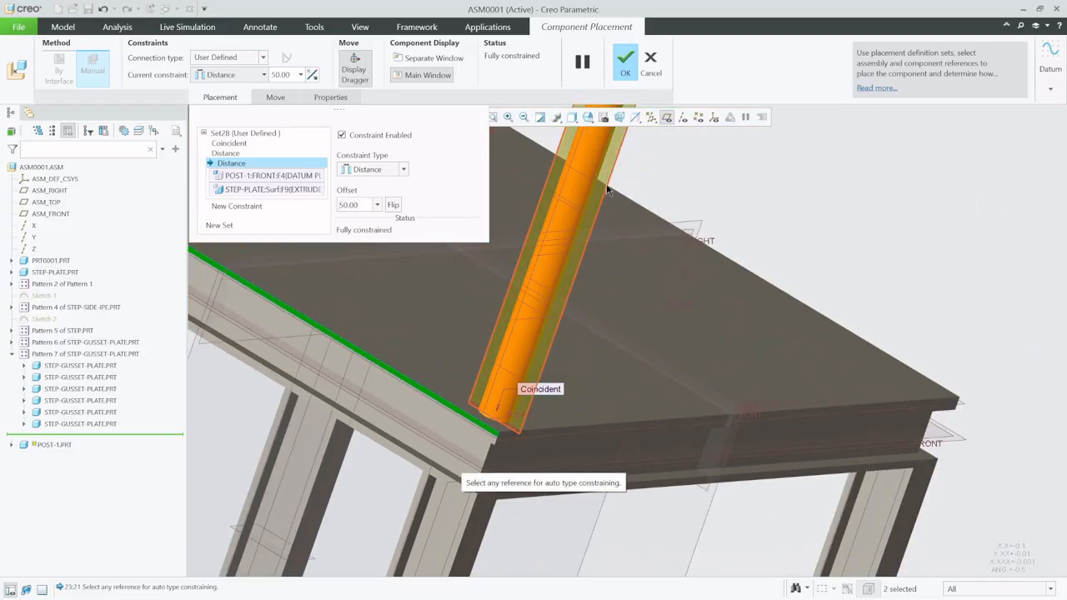
Step: Accept the first post's placement and hide the datum planes
left_click(625, 60)
scroll(630, 339, "up", 4)
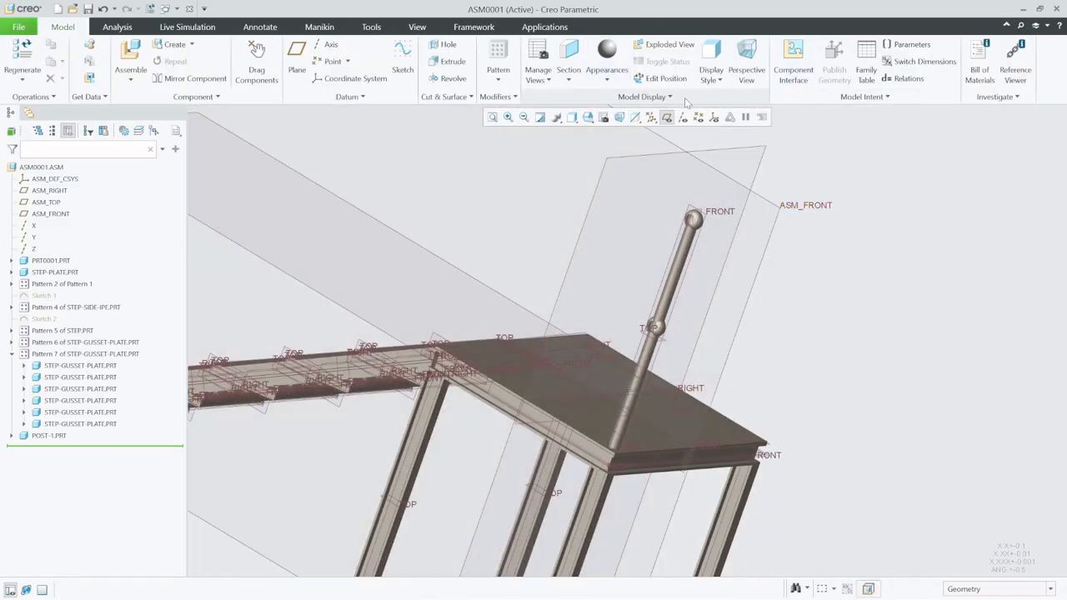
left_click(666, 117)
middle_click_drag(718, 377, 499, 363)
scroll(495, 358, "up", 5)
scroll(523, 335, "down", 3)
scroll(527, 351, "down", 2)
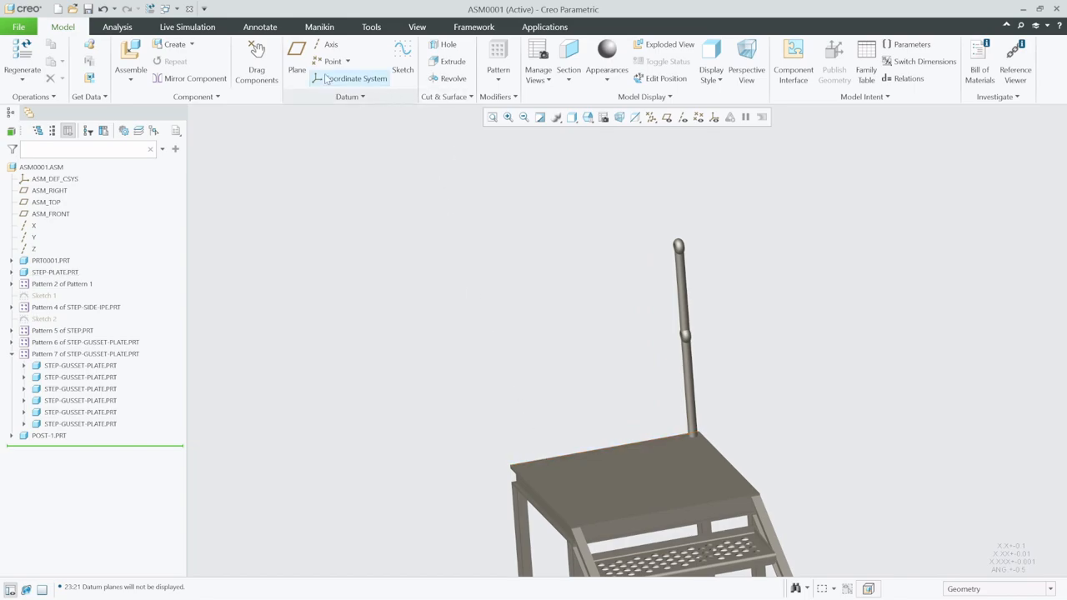
Step: Insert a second post-1.prt from the i beam platform folder into the assembly and show the datum planes
left_click(129, 56)
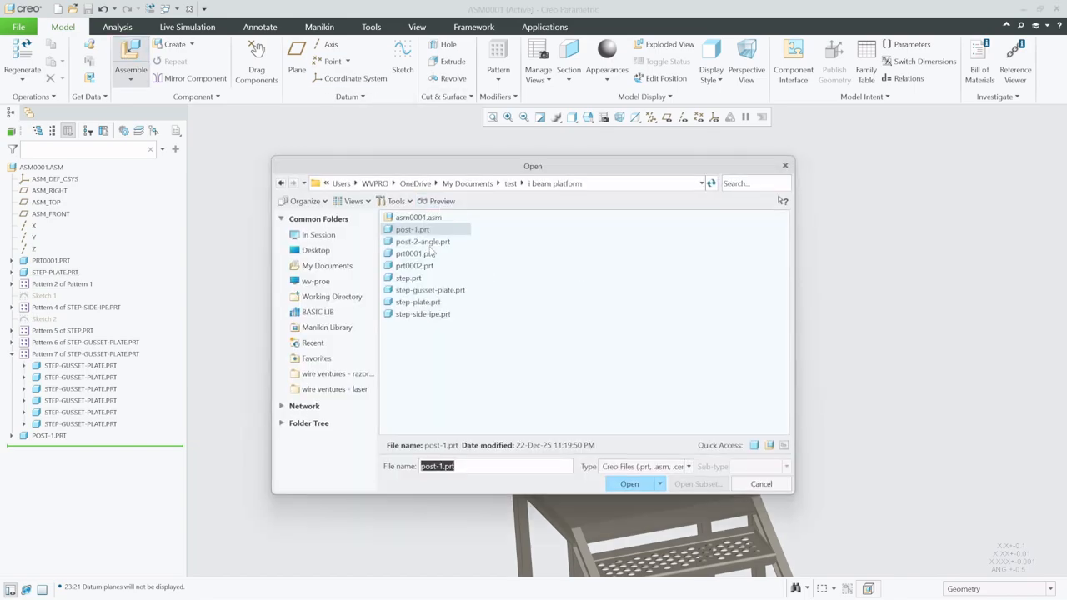
left_click(627, 483)
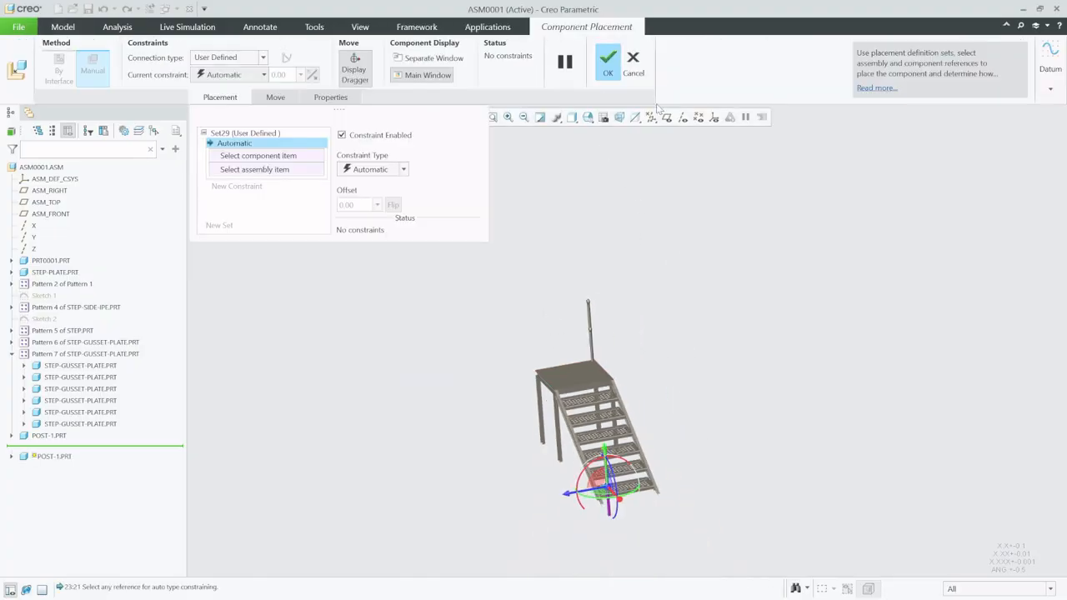
left_click(682, 118)
left_click(682, 118)
left_click(667, 117)
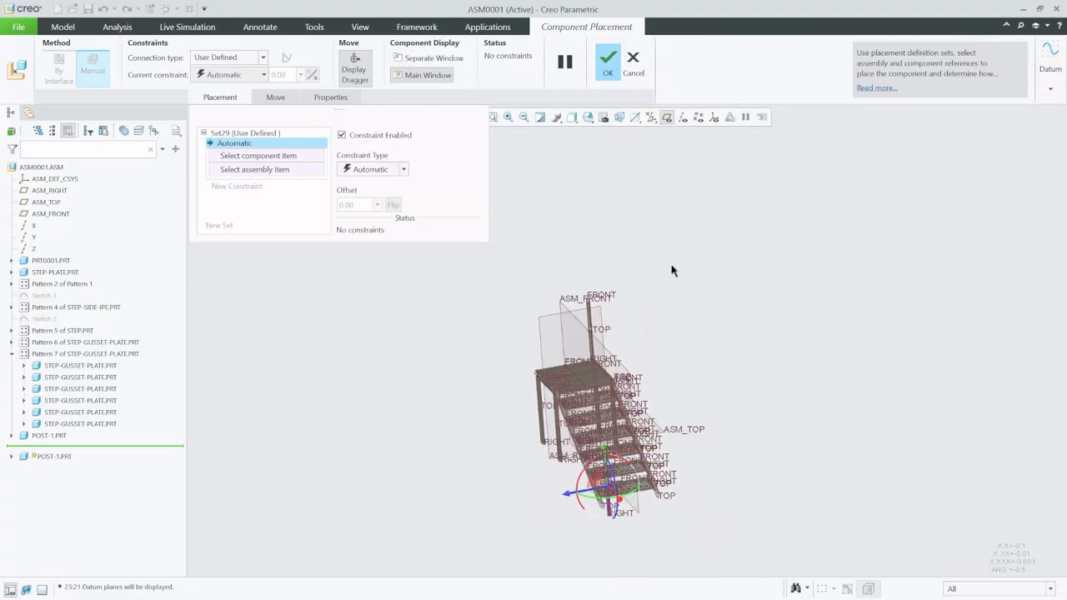
Step: Constrain the second post's bottom ring face to the platform plate's top surface as Coincident
scroll(607, 520, "up", 8)
scroll(648, 466, "up", 5)
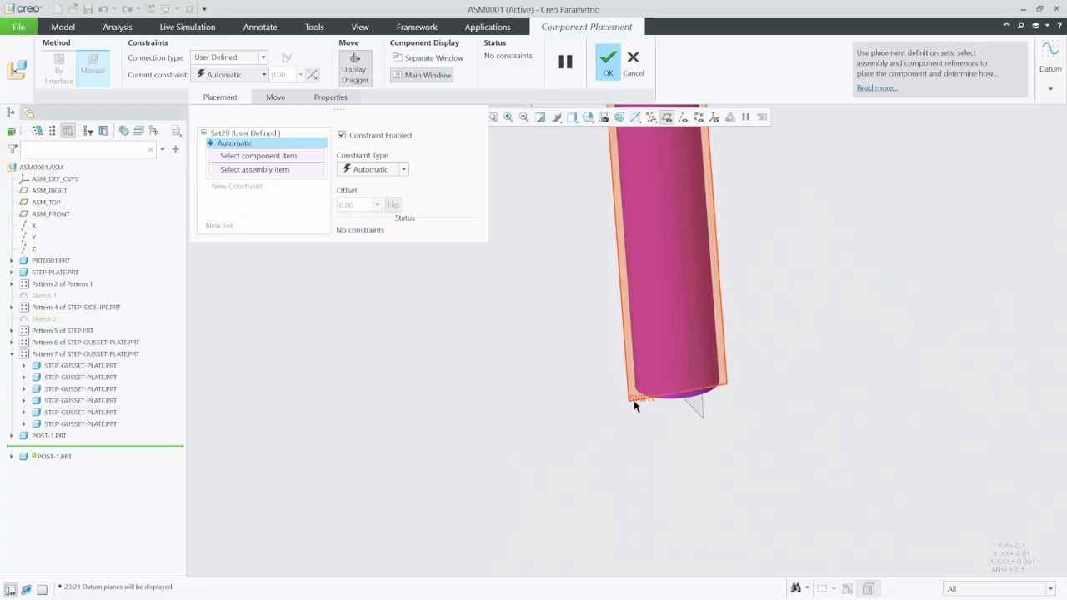
scroll(656, 398, "up", 5)
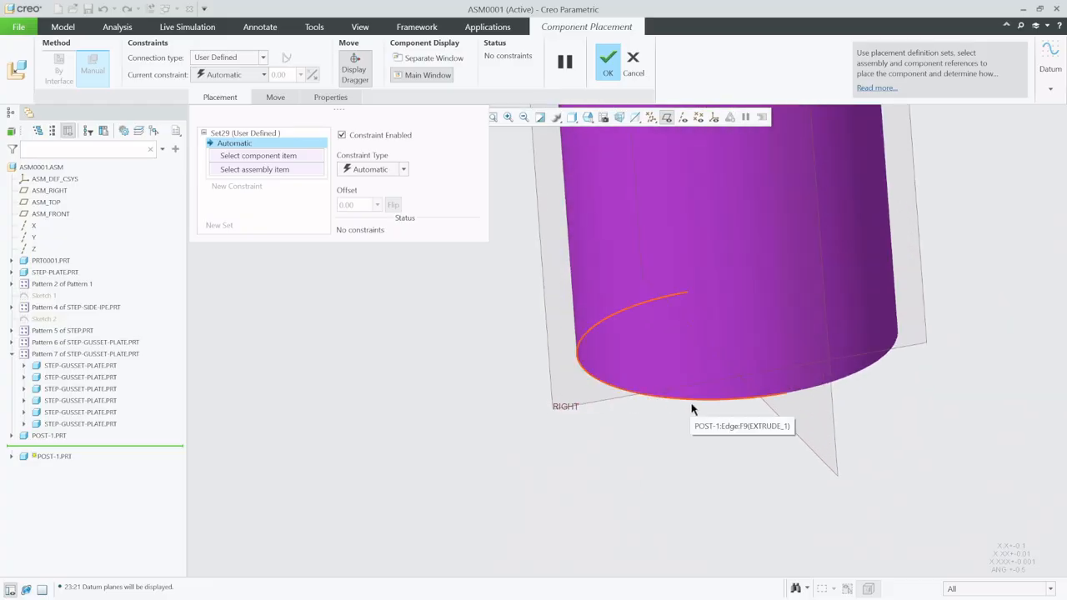
left_click(694, 402)
scroll(695, 405, "down", 10)
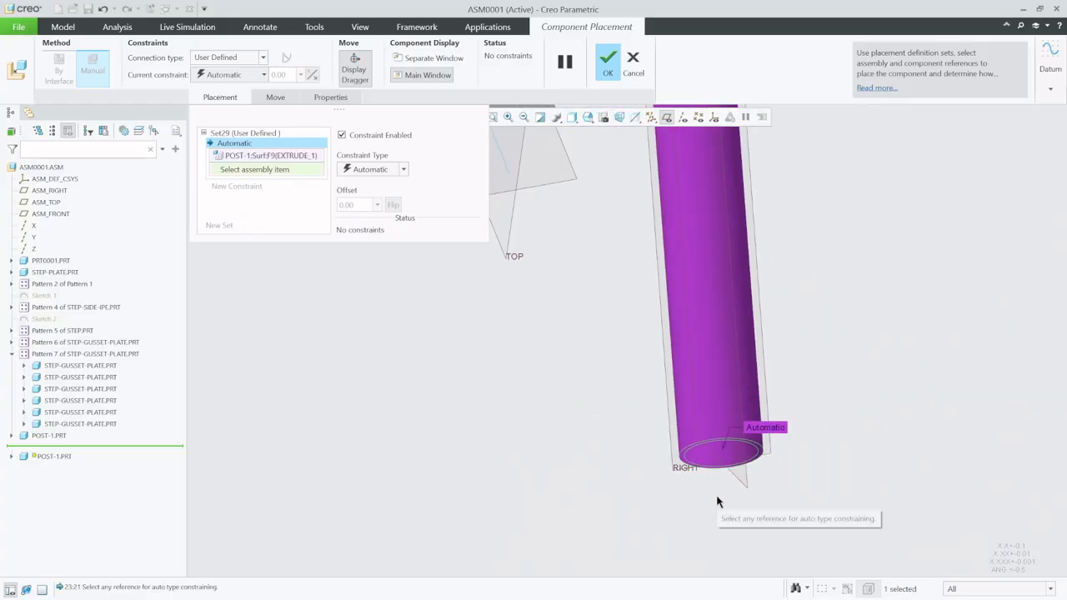
scroll(604, 302, "up", 10)
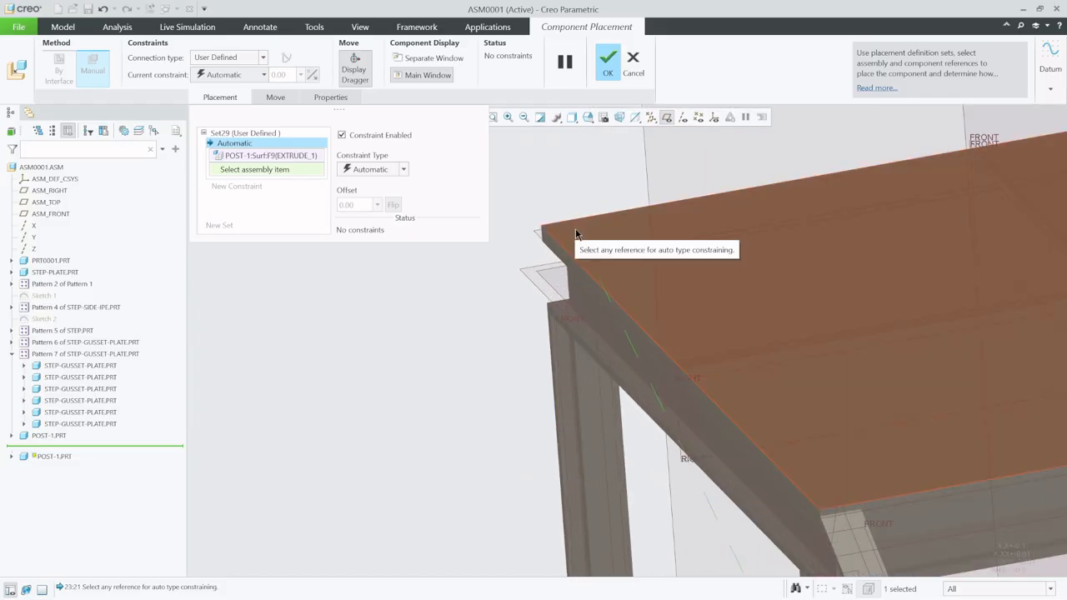
left_click(574, 235)
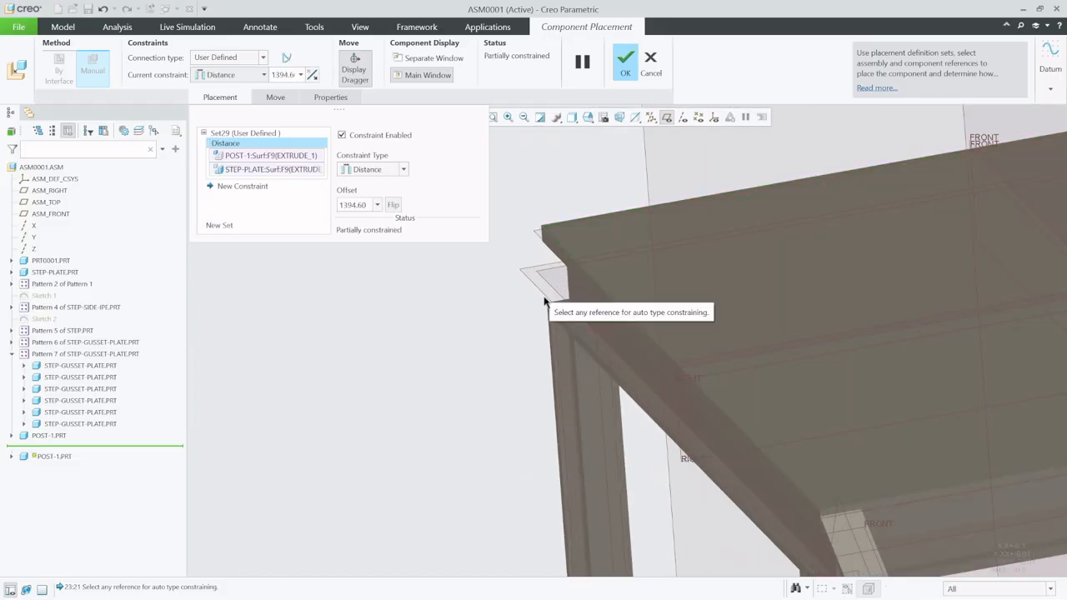
left_click(400, 169)
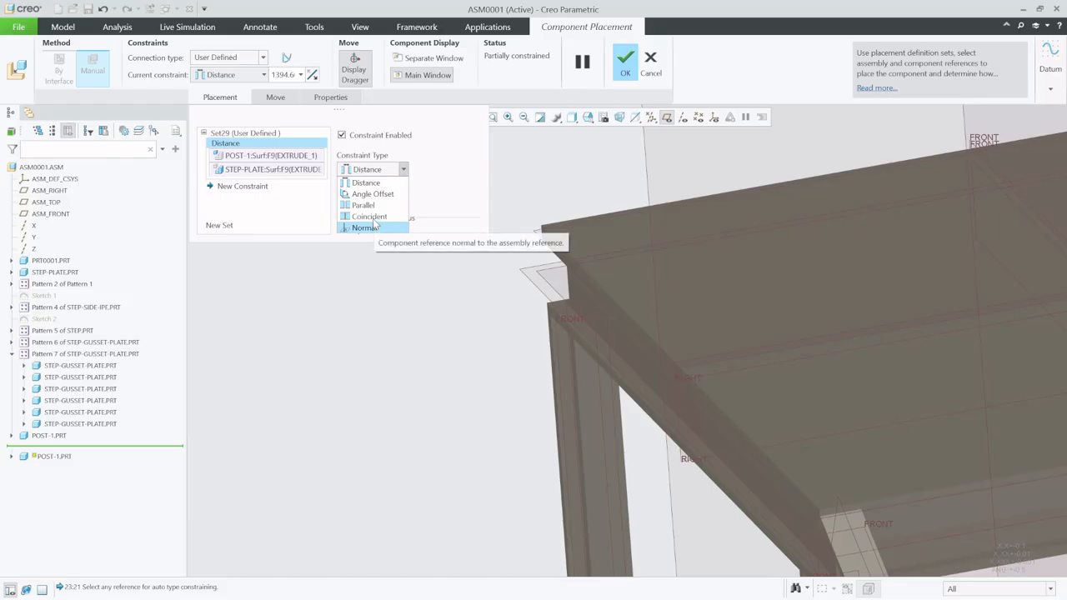
left_click(369, 216)
Step: Add a Coincident constraint between the second post's RIGHT plane and the first post's RIGHT plane
left_click(255, 184)
scroll(364, 328, "up", 4)
scroll(484, 275, "up", 3)
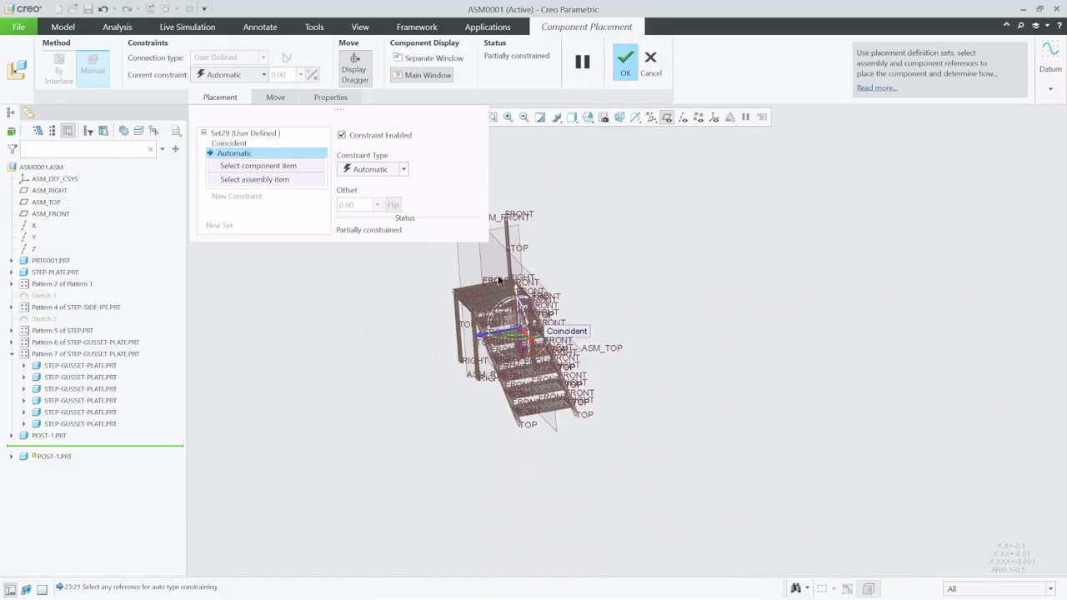
scroll(506, 288, "down", 5)
scroll(517, 309, "down", 5)
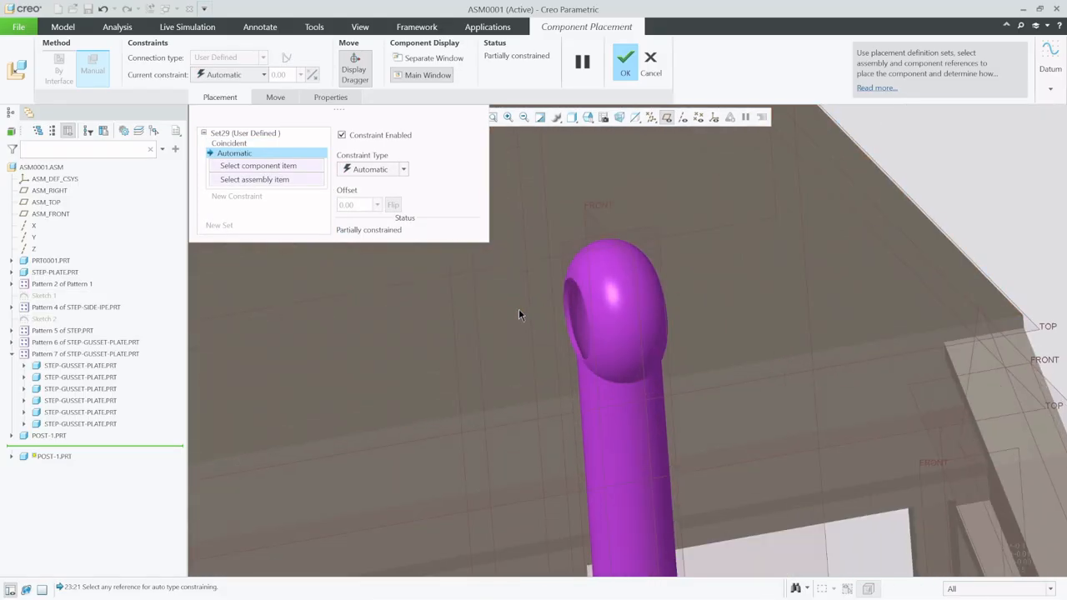
left_click(571, 243)
scroll(607, 348, "up", 5)
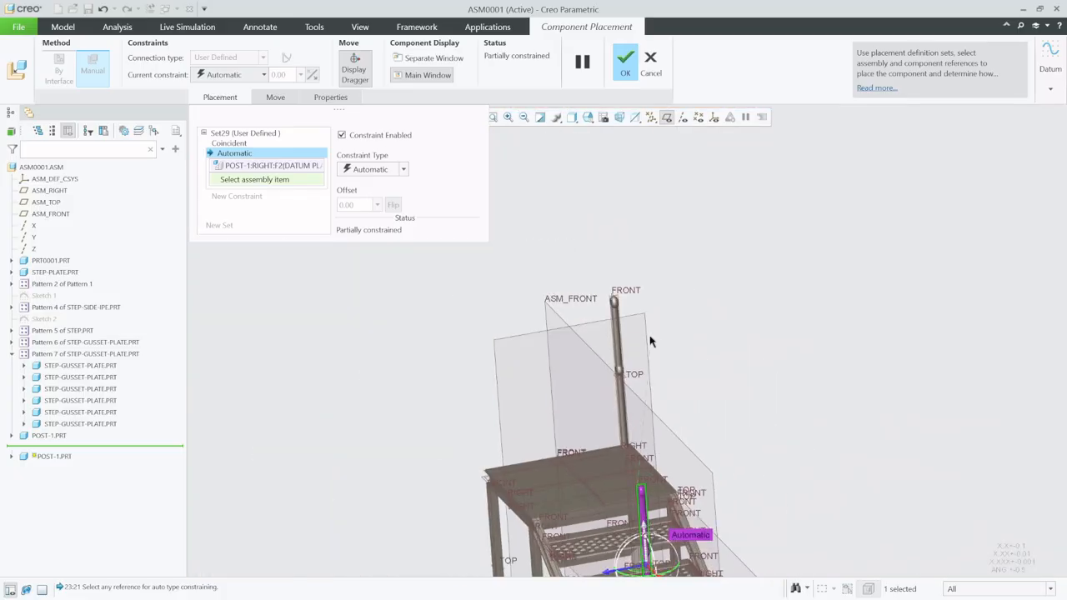
scroll(652, 342, "down", 6)
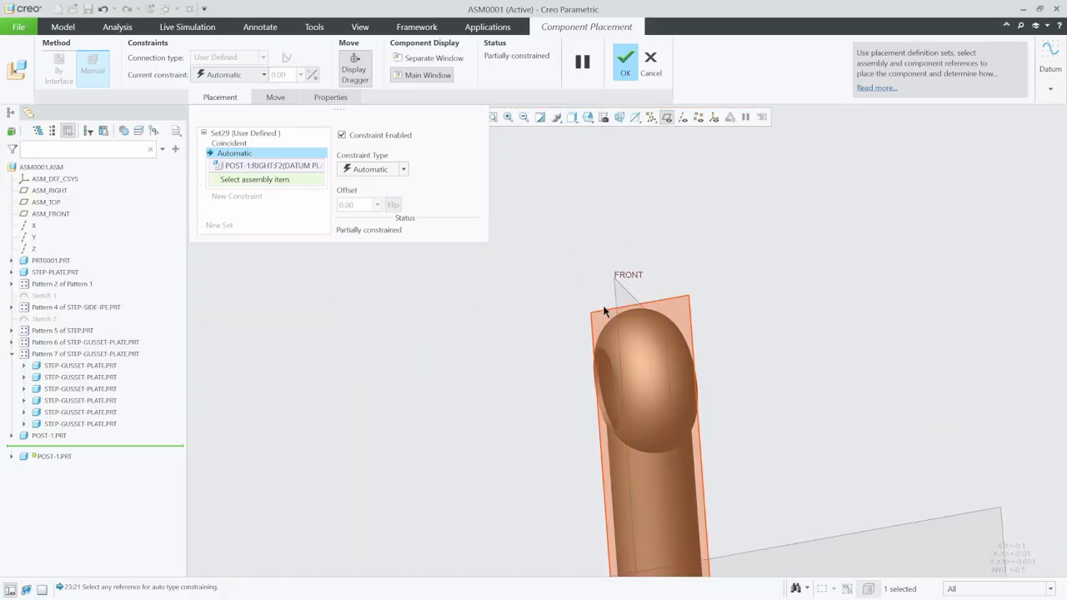
left_click(600, 315)
left_click(403, 169)
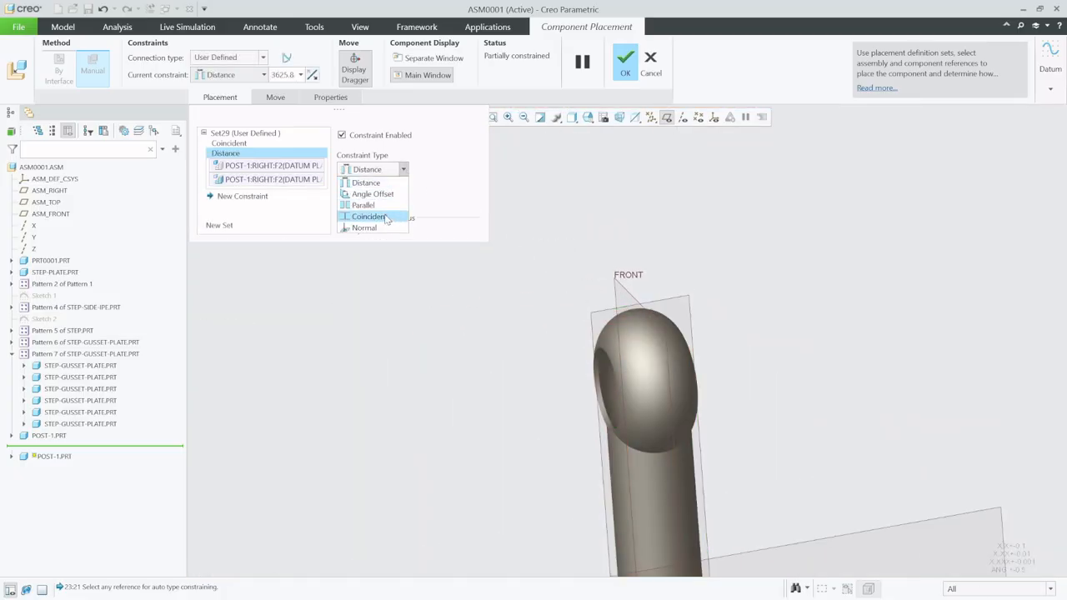
left_click(366, 217)
Step: Constrain the second post's FRONT plane at a distance of 200 from the plate's side face farthest from the first post, and accept the placement
scroll(570, 288, "down", 3)
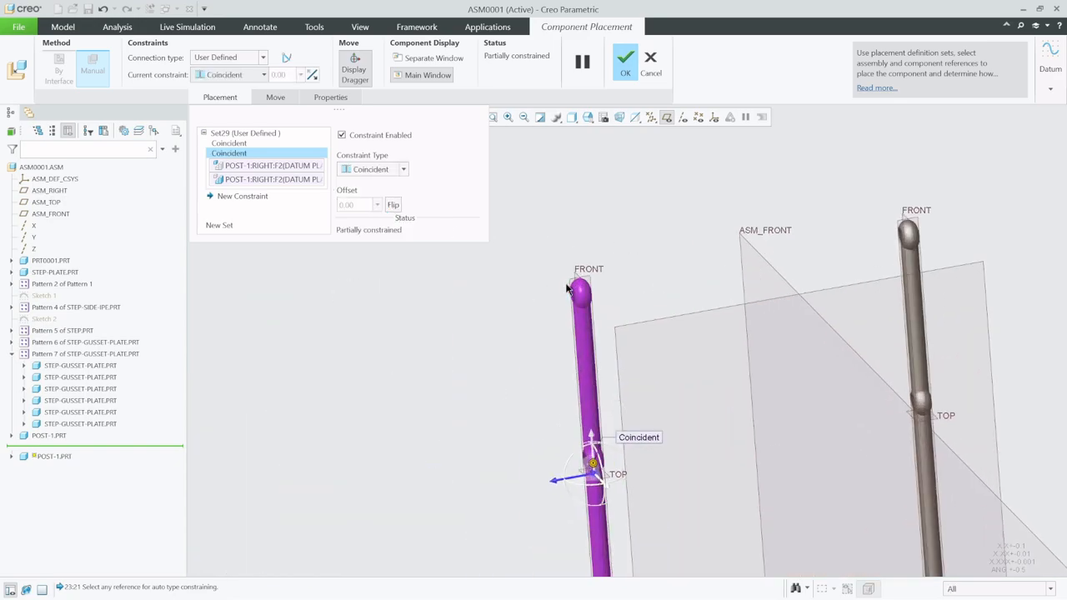
scroll(595, 315, "up", 4)
scroll(597, 444, "down", 2)
scroll(635, 423, "down", 5)
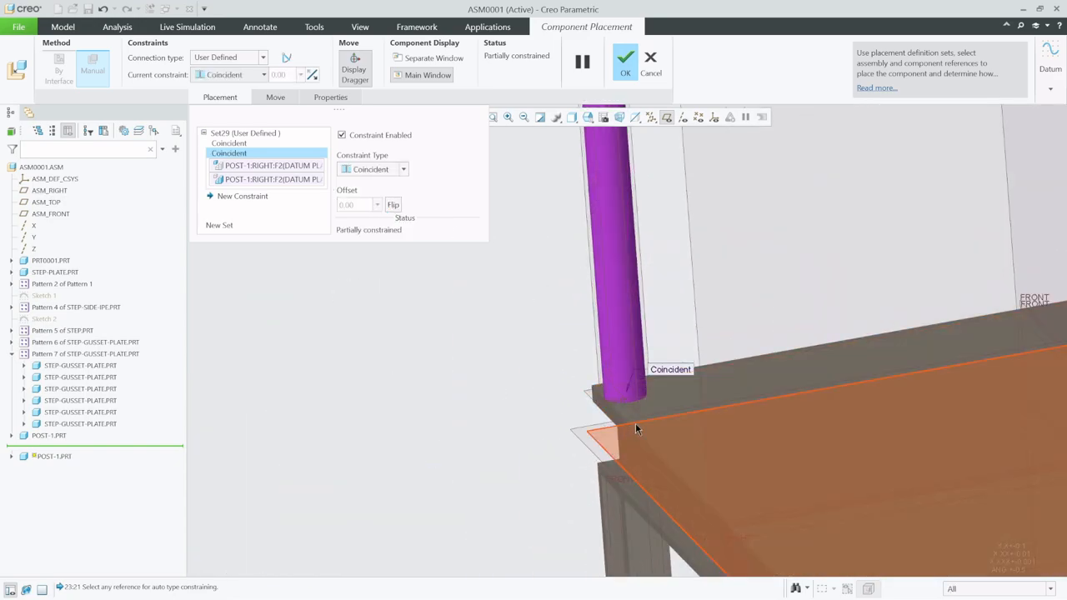
left_click(615, 391)
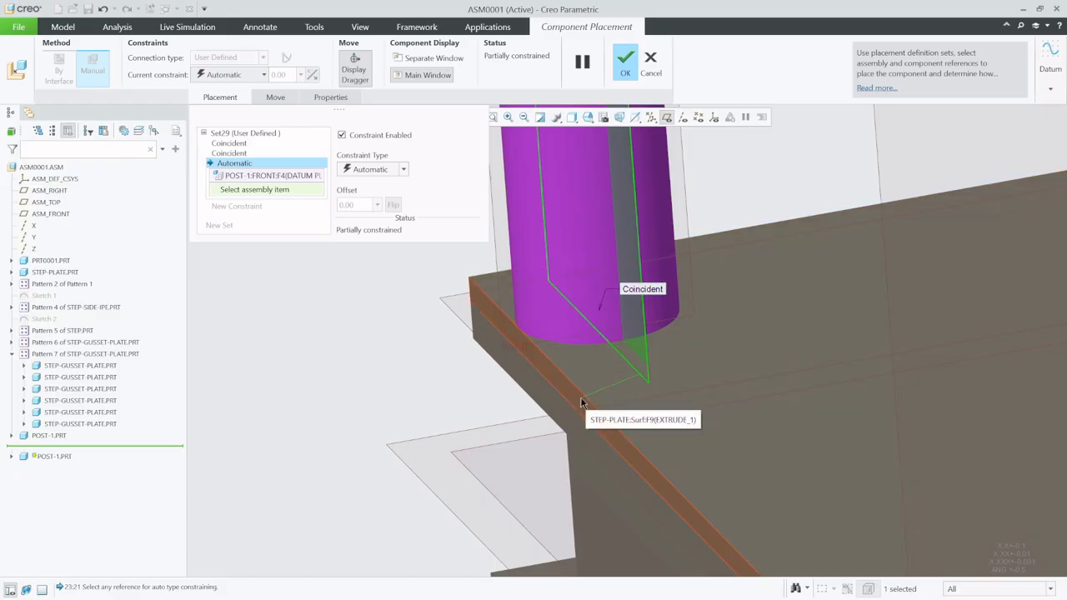
left_click(578, 397)
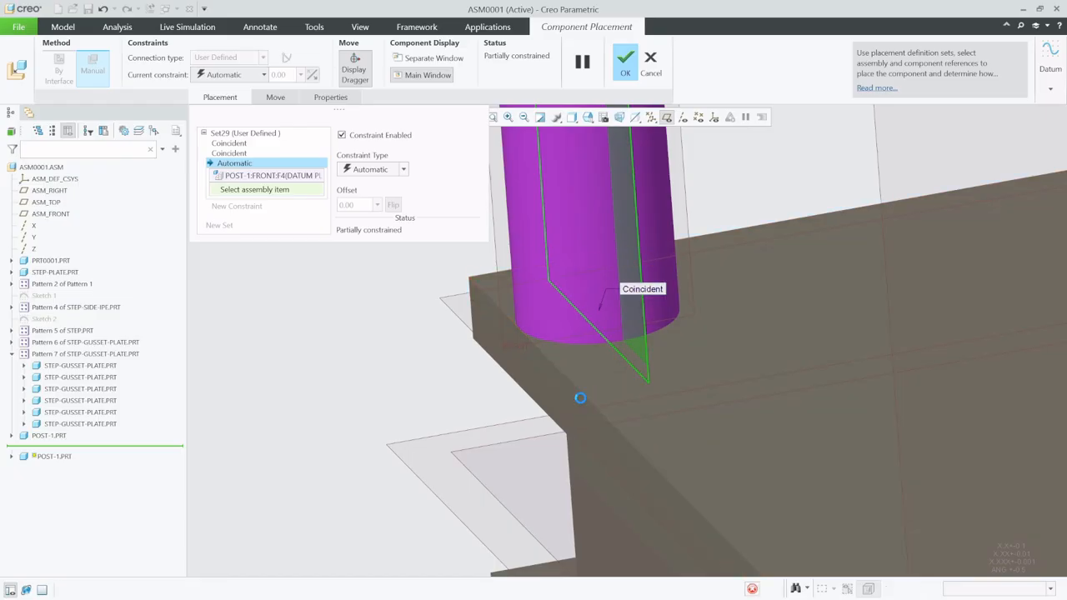
left_click(403, 169)
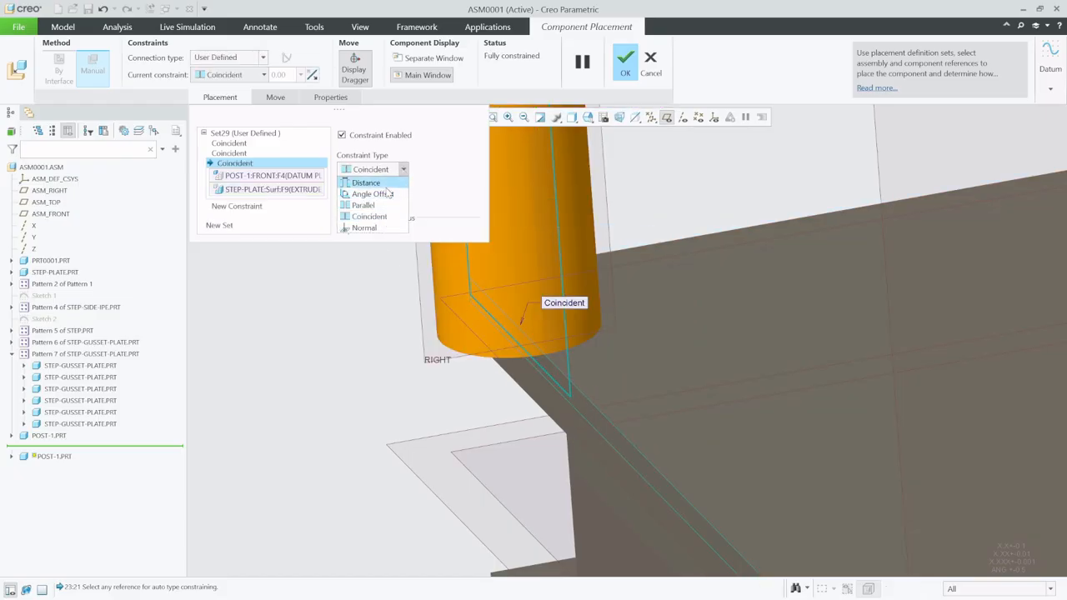
left_click(365, 182)
scroll(488, 425, "up", 6)
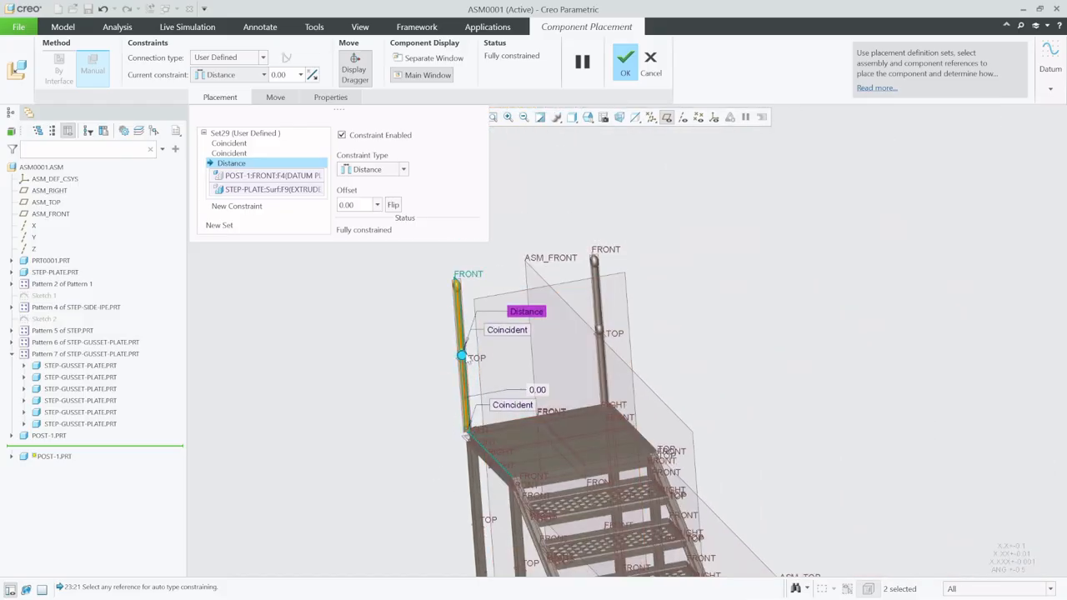
left_click_drag(462, 356, 489, 353)
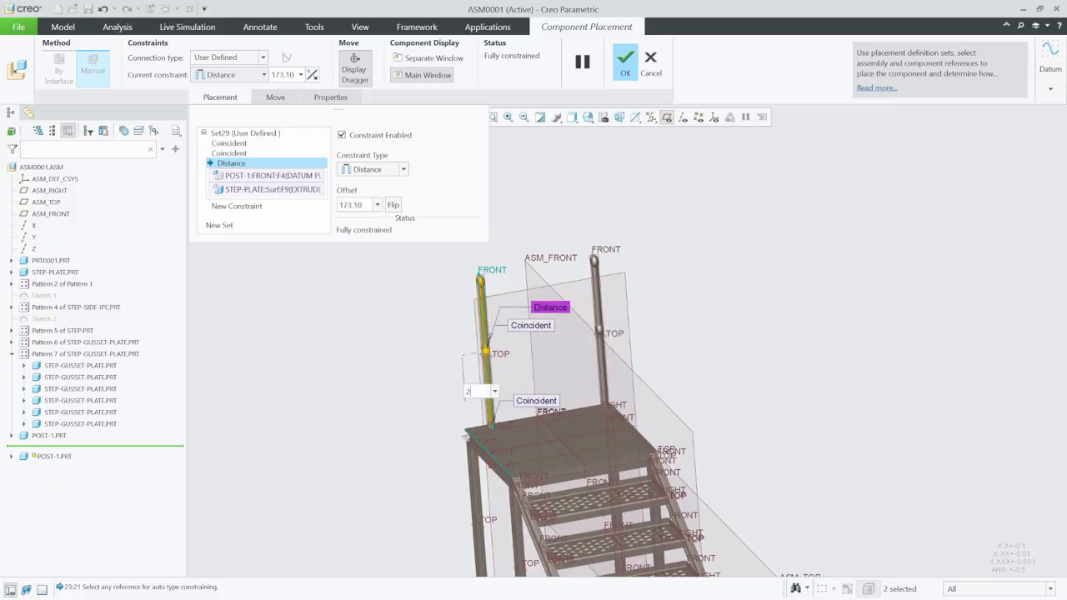
key("Return")
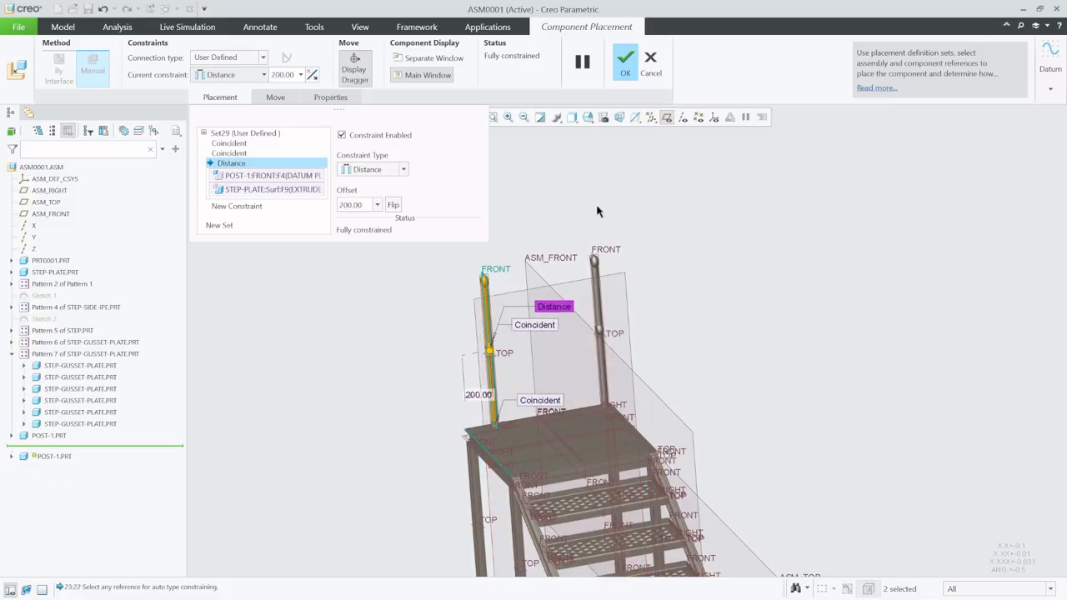
left_click(627, 60)
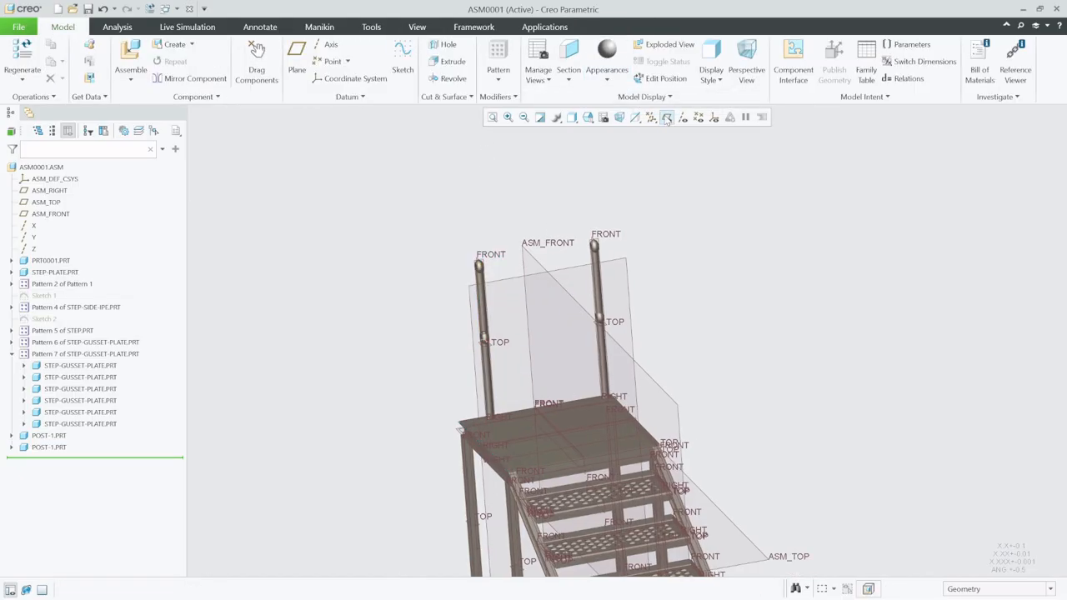
Step: Insert a third post-1.prt and constrain its bottom ring face to the platform plate's top surface as Coincident
left_click(131, 54)
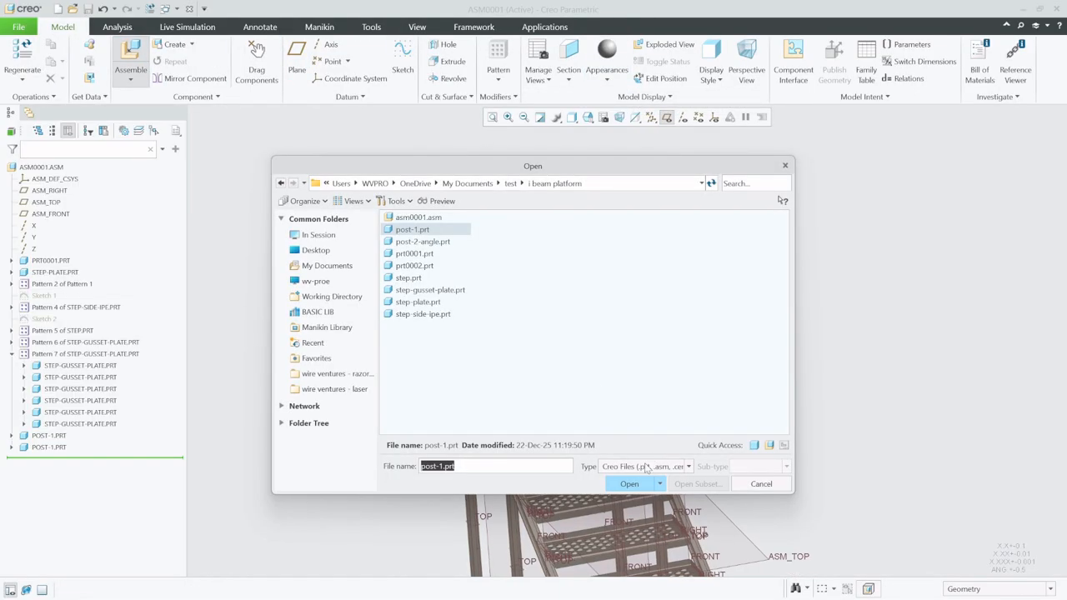
left_click(627, 483)
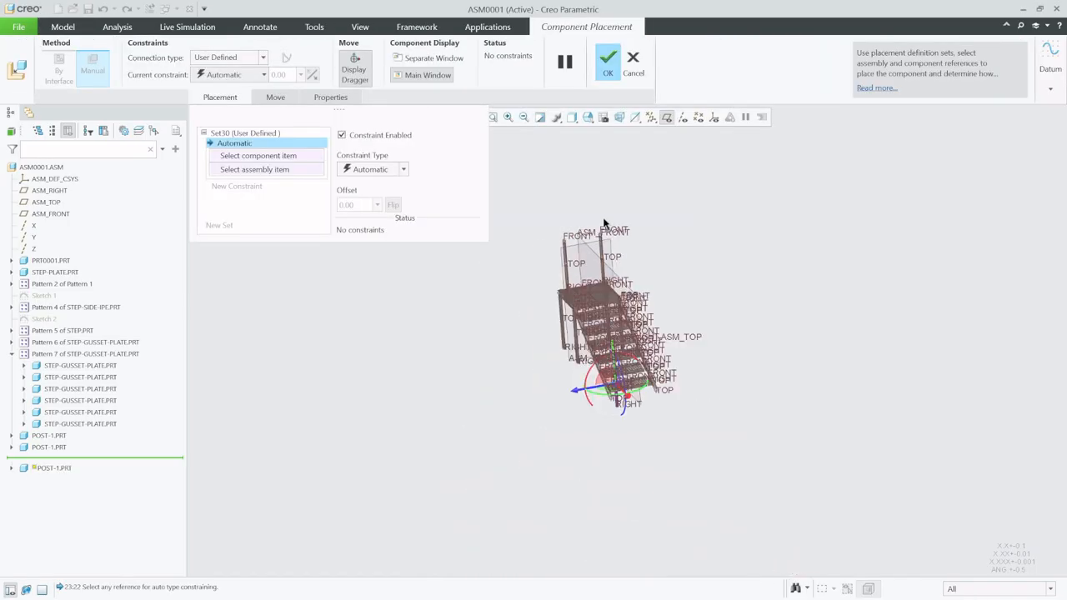
scroll(615, 373, "down", 3)
scroll(615, 373, "down", 5)
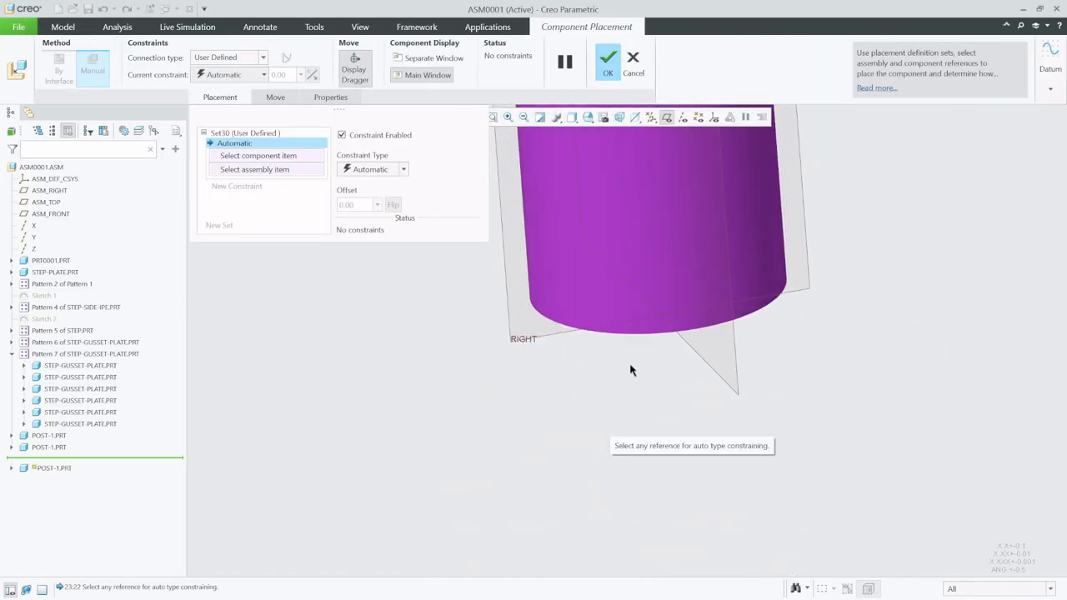
left_click(637, 336)
scroll(666, 429, "up", 8)
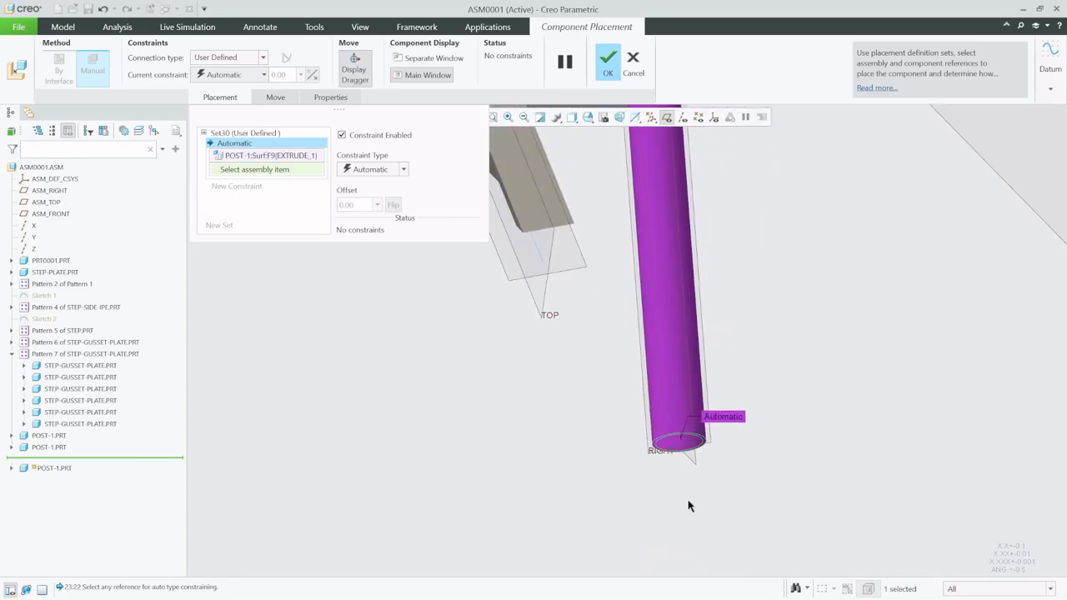
scroll(667, 430, "down", 8)
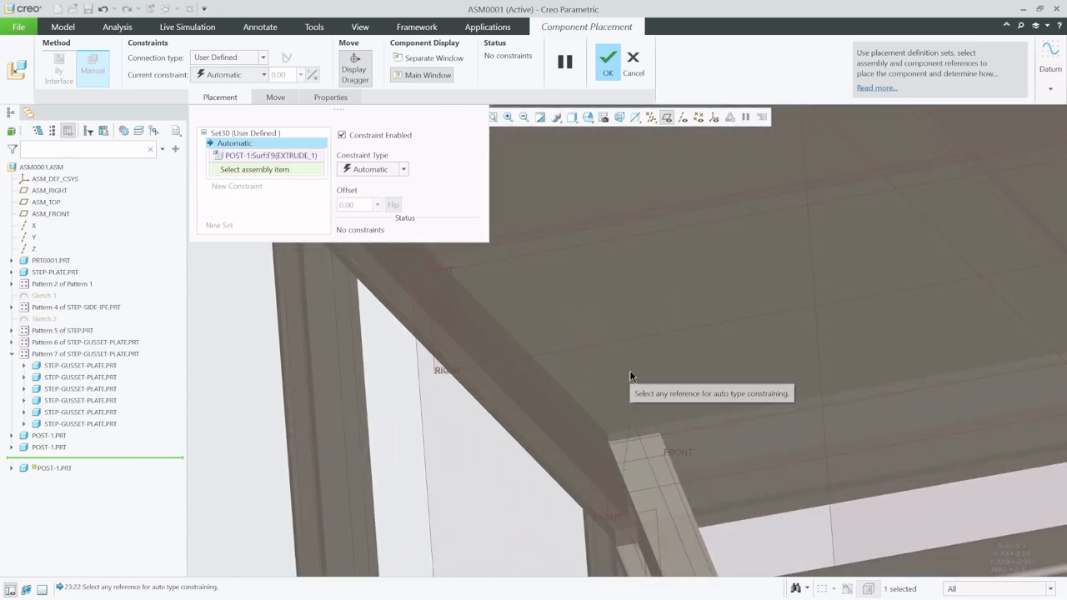
left_click(617, 402)
scroll(617, 404, "up", 8)
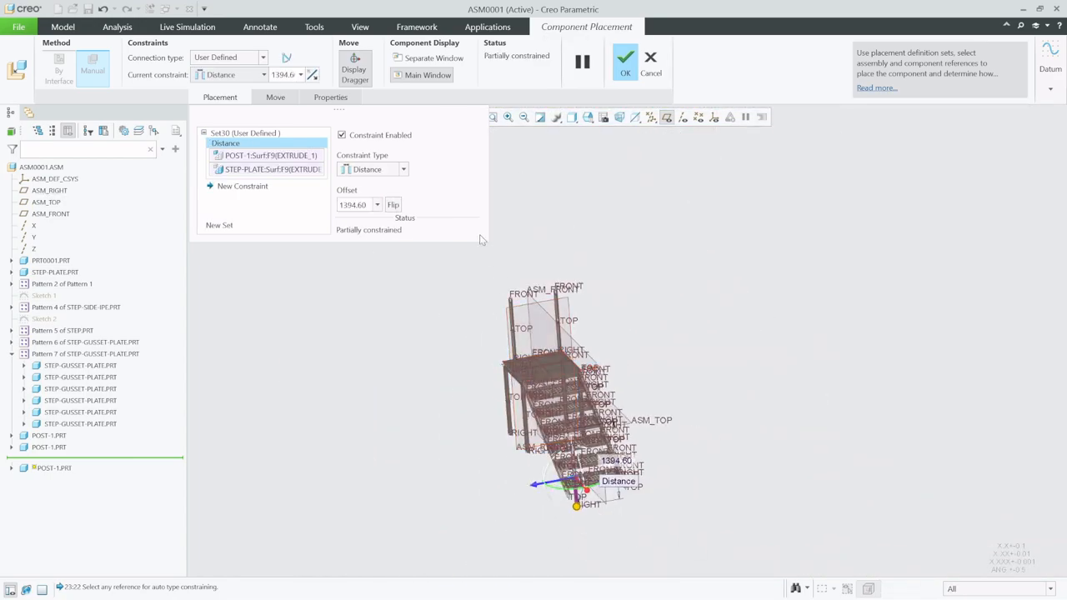
left_click(403, 170)
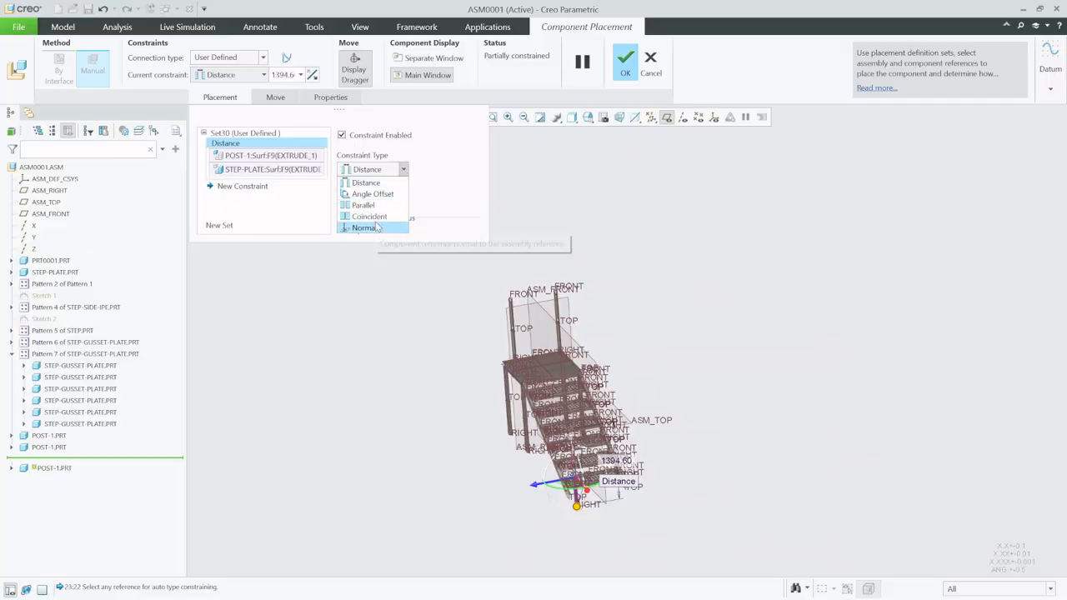
left_click(379, 218)
Step: Constrain the third post's RIGHT plane at a Distance of 50 from the platform plate's side face that meets the near stair beam
scroll(562, 450, "down", 10)
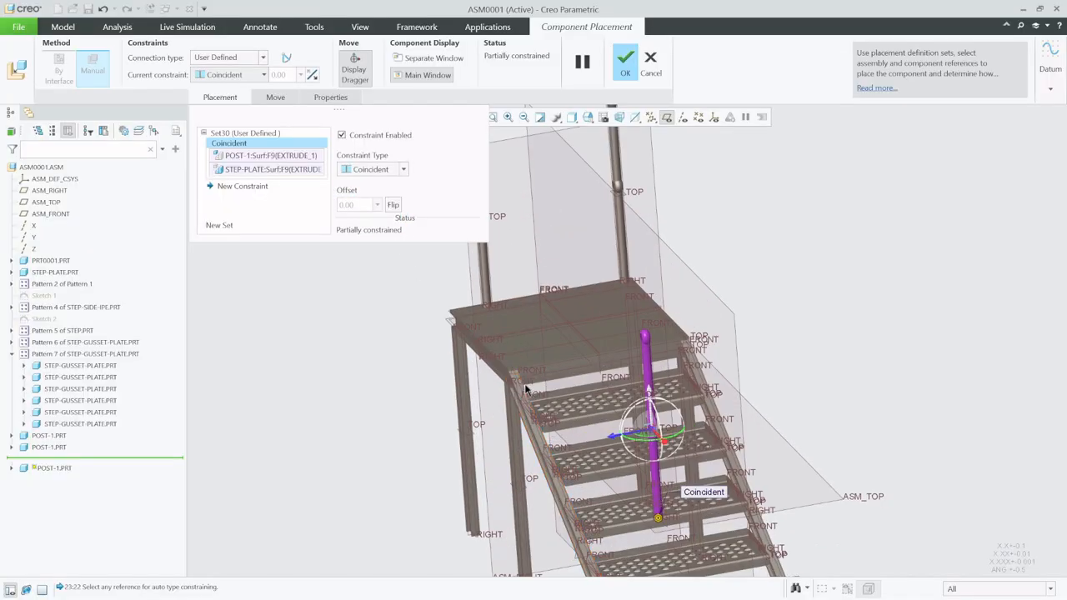
scroll(638, 508, "down", 8)
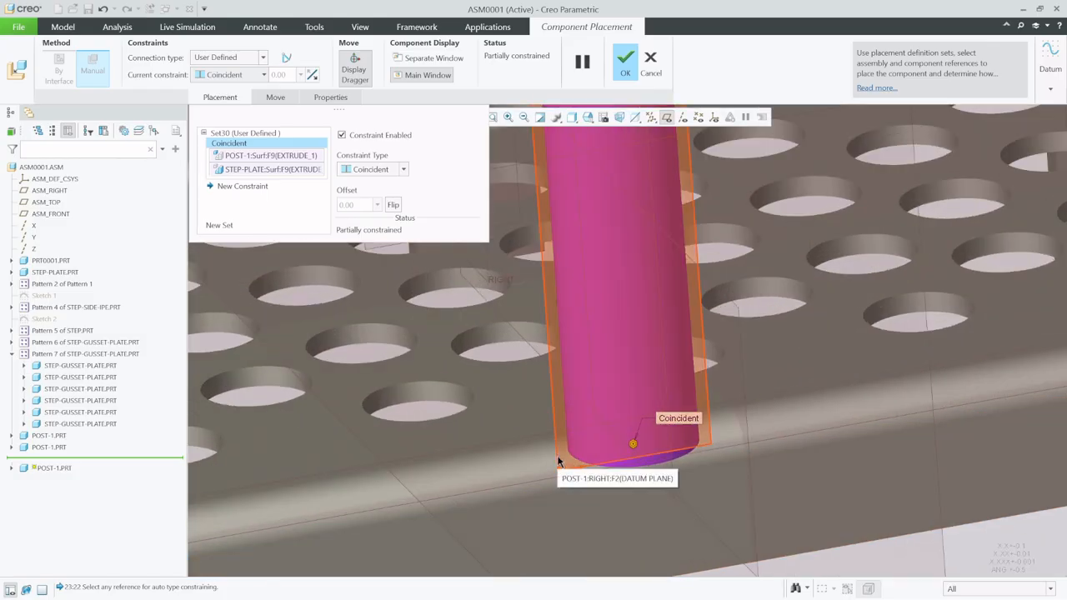
left_click(558, 461)
scroll(583, 484, "up", 10)
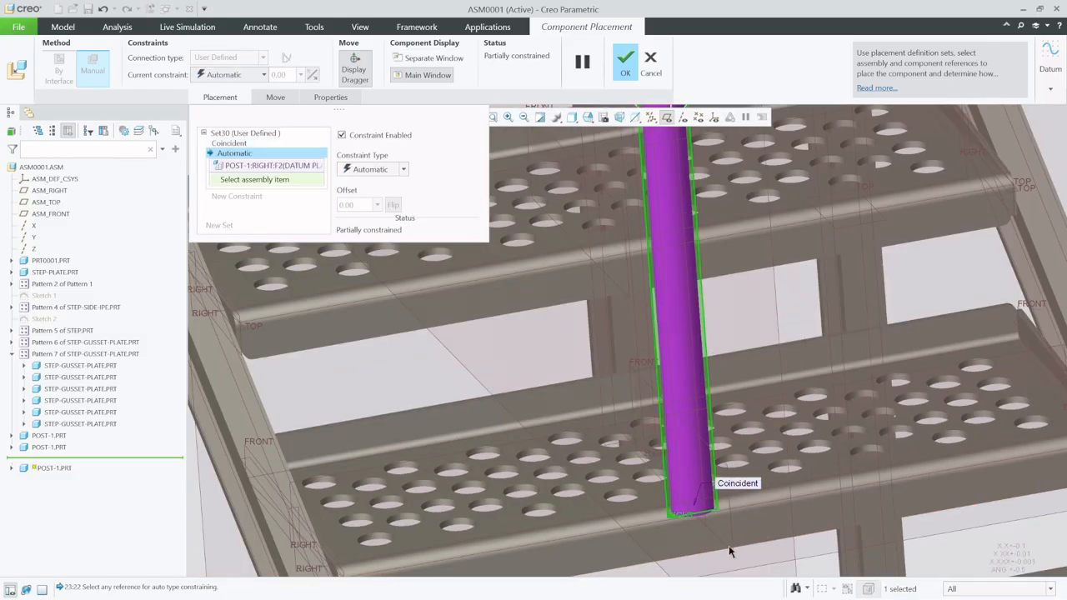
scroll(437, 288, "down", 10)
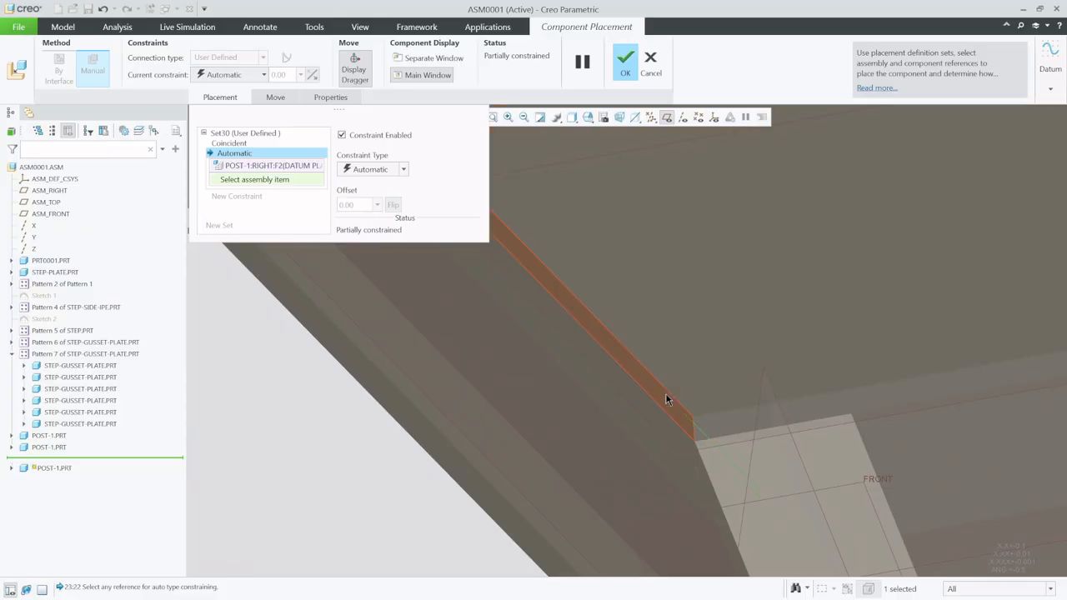
left_click(666, 398)
scroll(649, 381, "up", 8)
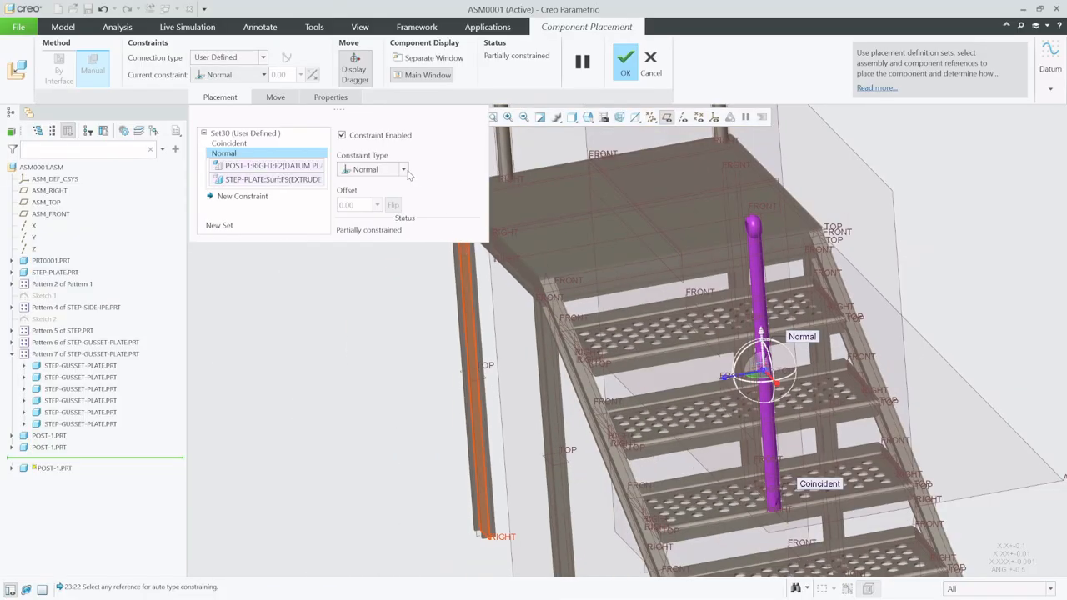
left_click(403, 170)
left_click(370, 217)
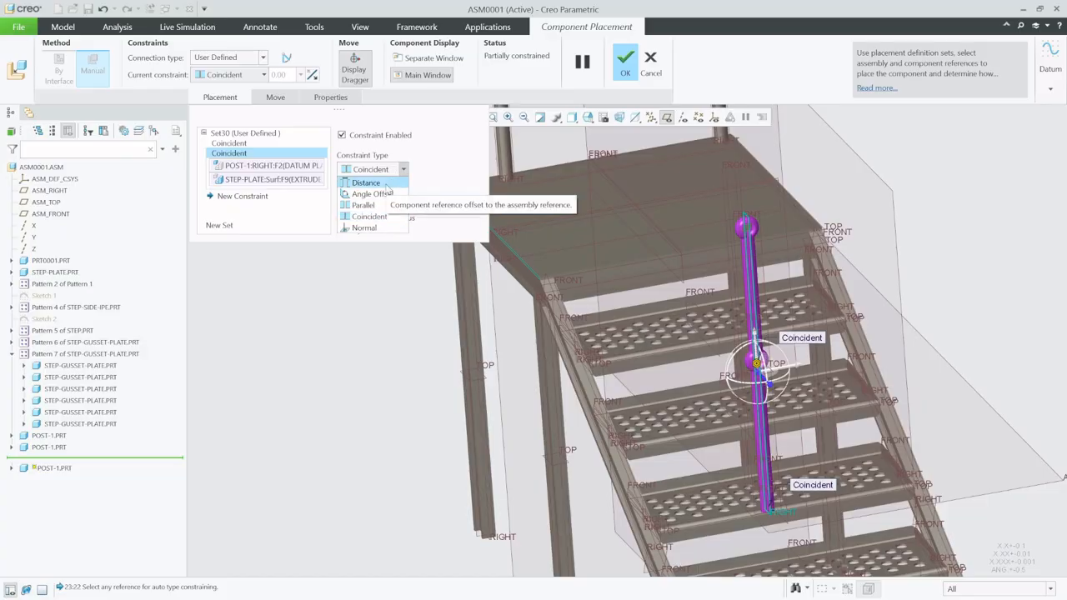
left_click(385, 184)
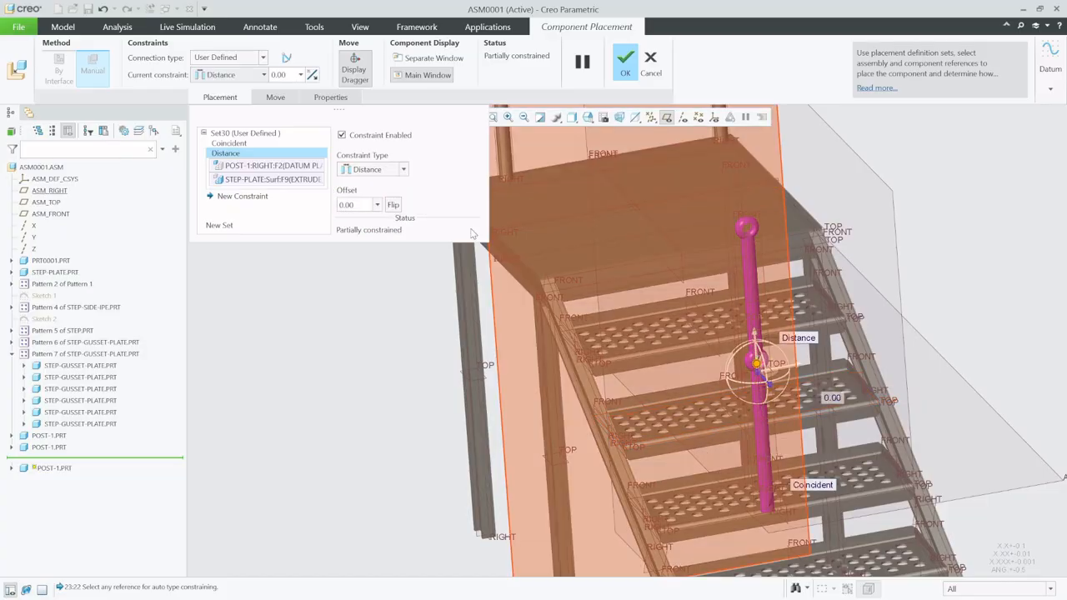
type("50")
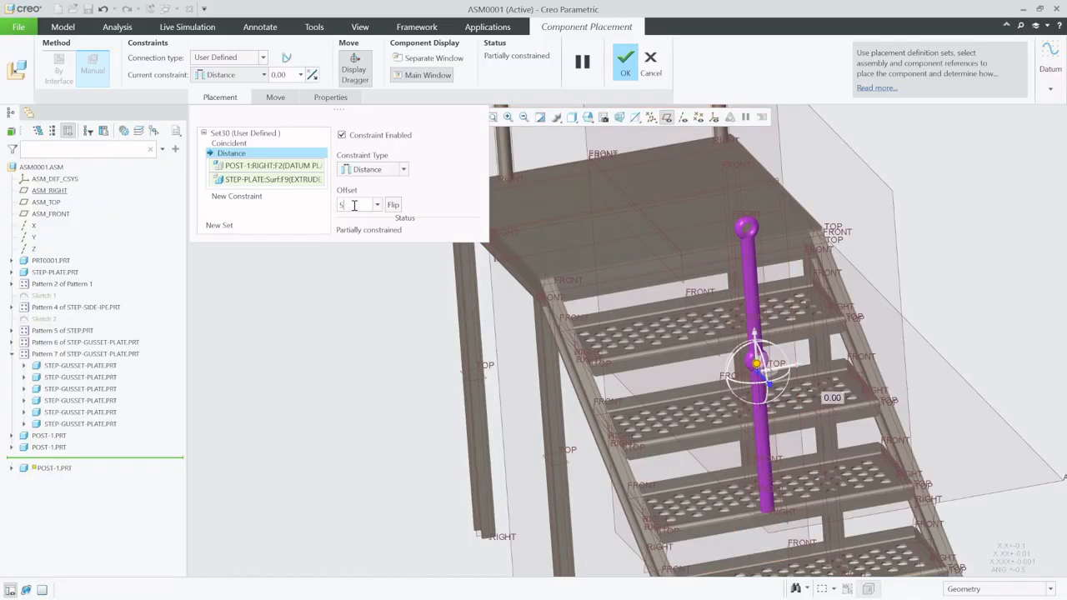
key("Return")
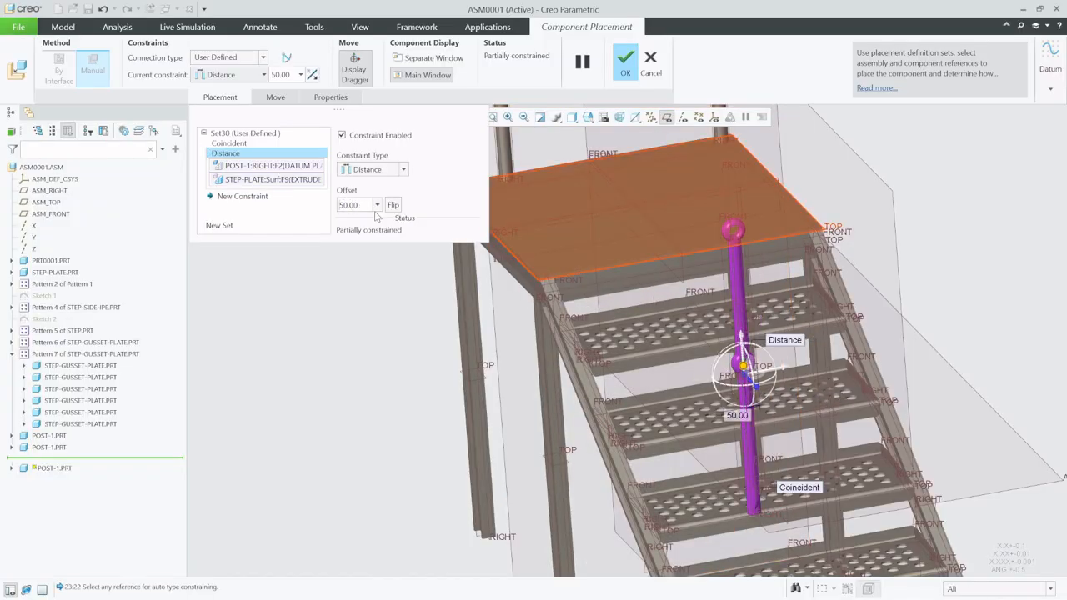
Step: Add a Distance constraint of -50 between the third post's FRONT plane and the platform plate's stair-side edge face
left_click(250, 196)
scroll(725, 500, "up", 5)
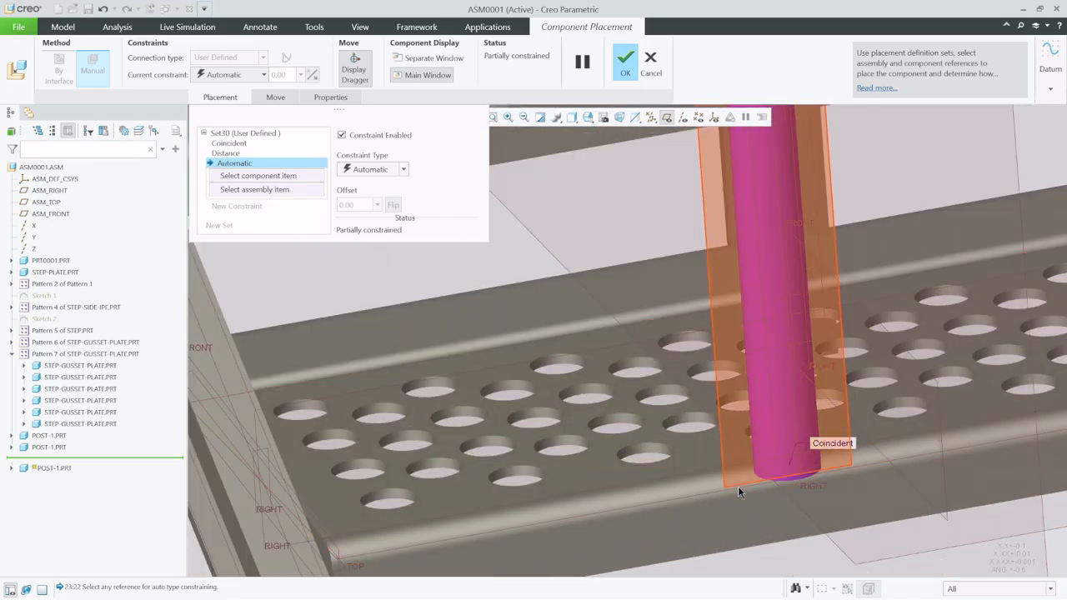
left_click(738, 490)
scroll(796, 508, "down", 5)
scroll(681, 273, "up", 5)
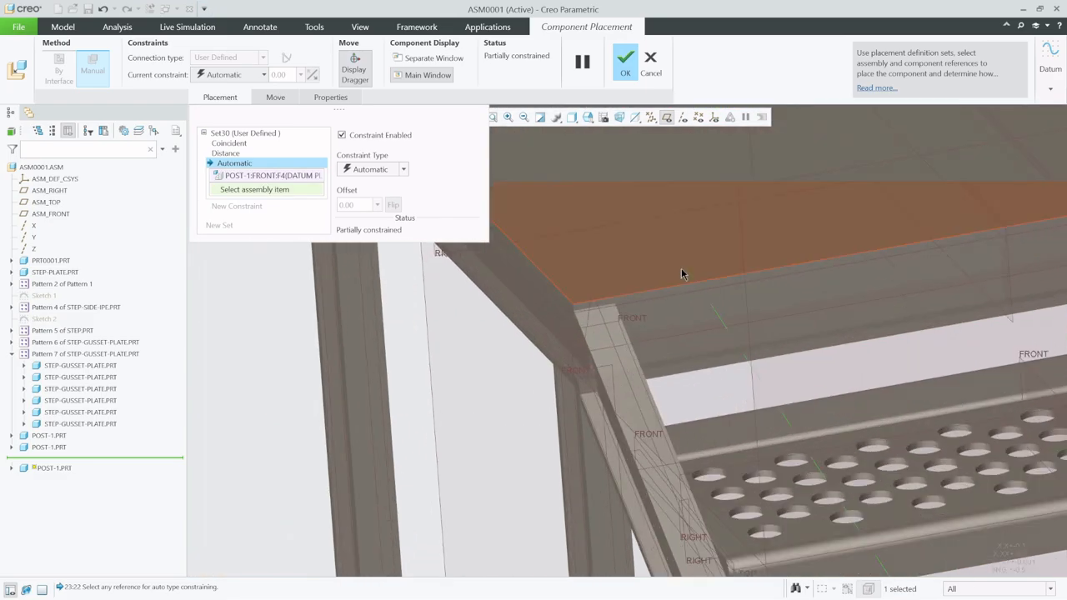
scroll(543, 300, "up", 3)
left_click(543, 360)
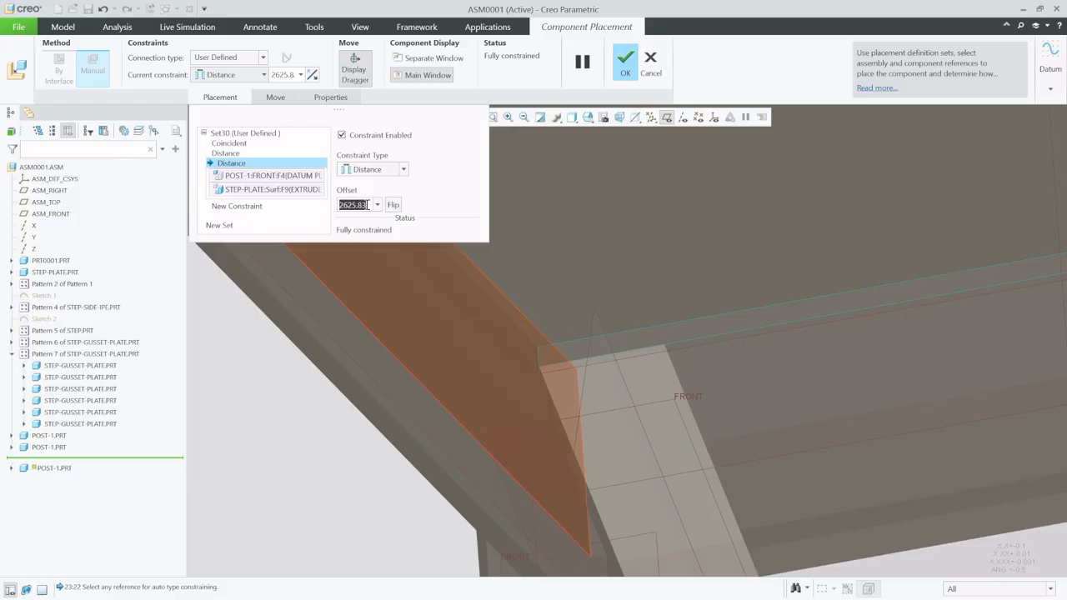
type("-")
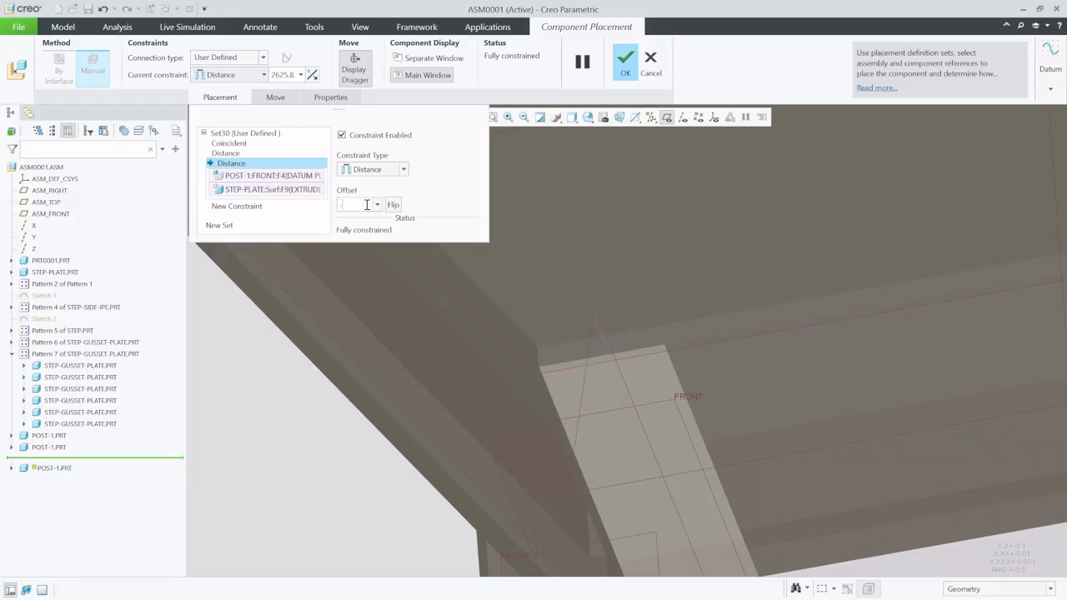
type("50")
key("Return")
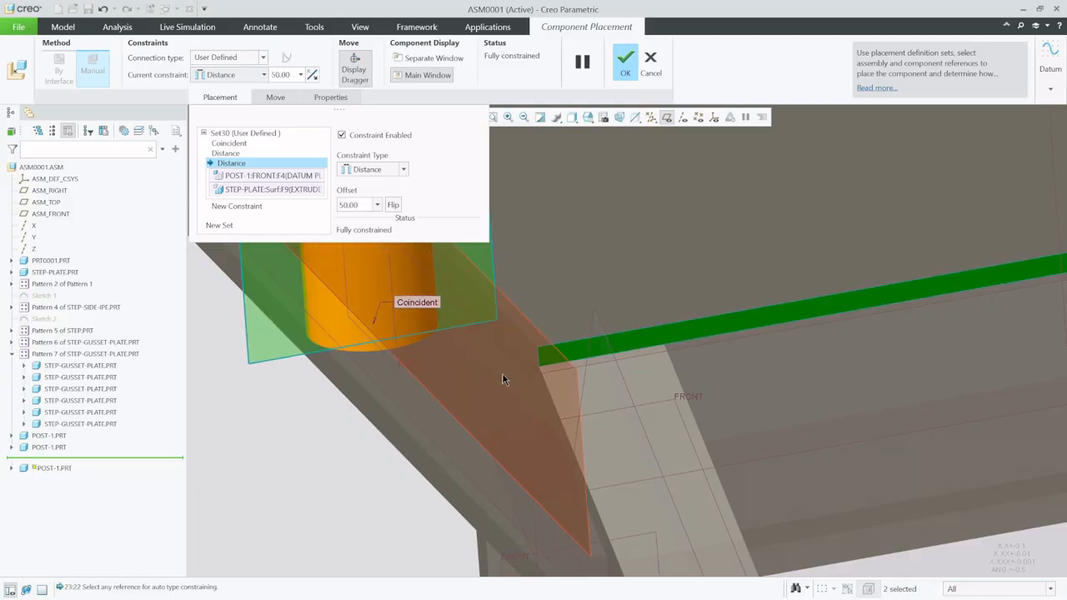
Step: Set the offset of the third post's RIGHT plane constraint to -50 and accept the placement
middle_click_drag(597, 415, 582, 410)
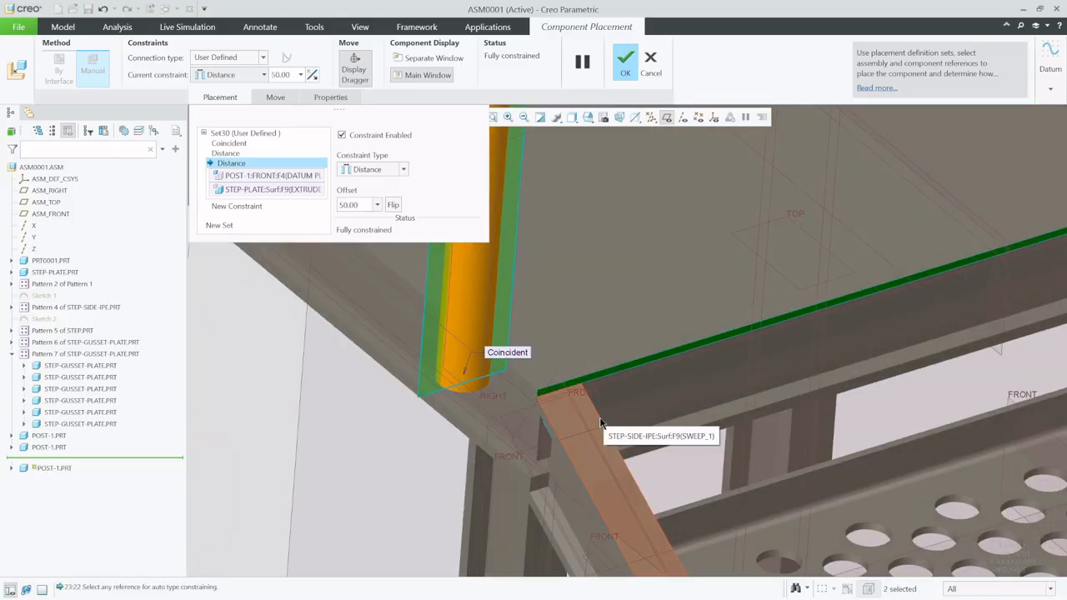
left_click(245, 154)
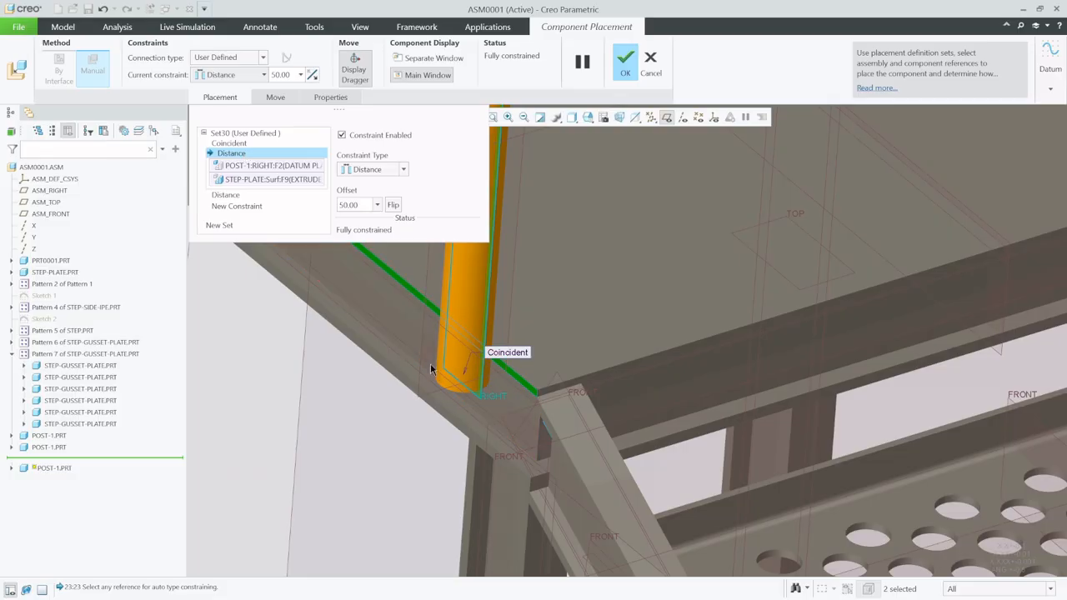
scroll(486, 420, "up", 4)
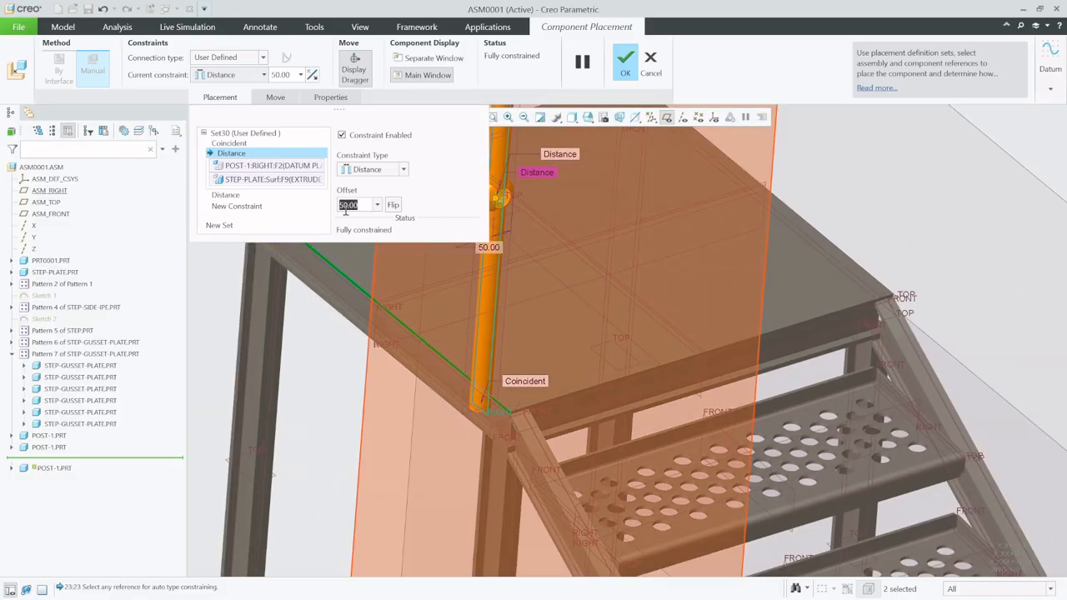
type("-")
key("Return")
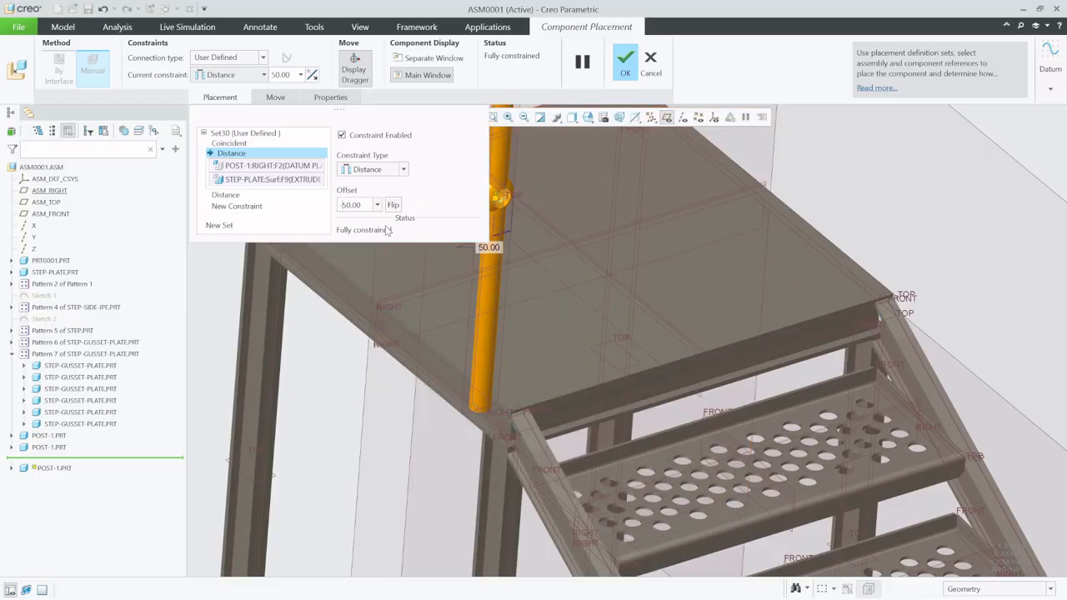
left_click(625, 60)
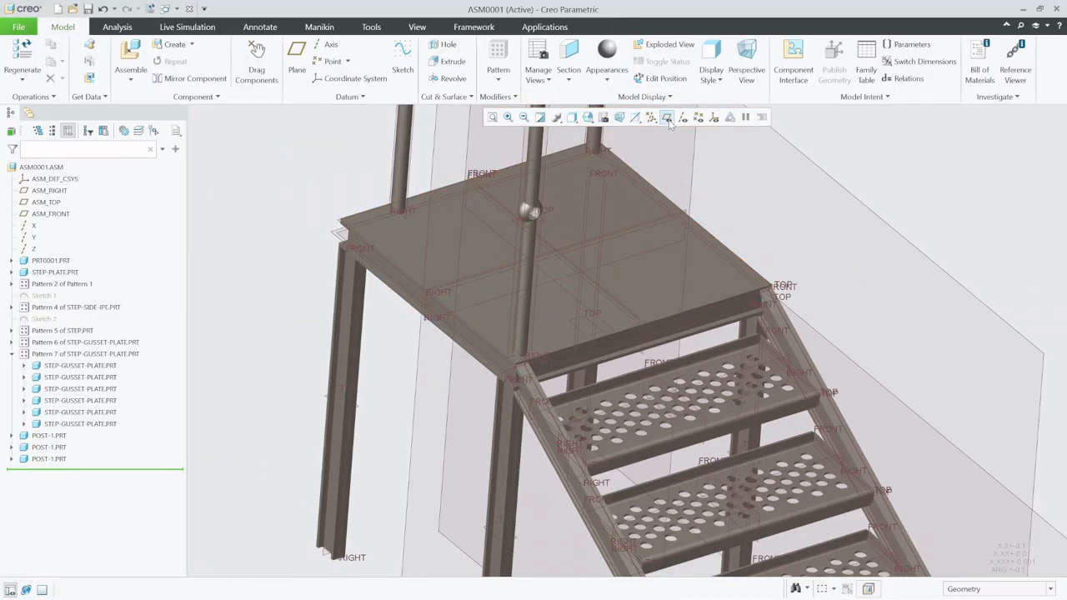
Step: Hide the datum planes and examine the three posts on the platform from an overall view of the staircase
left_click(666, 117)
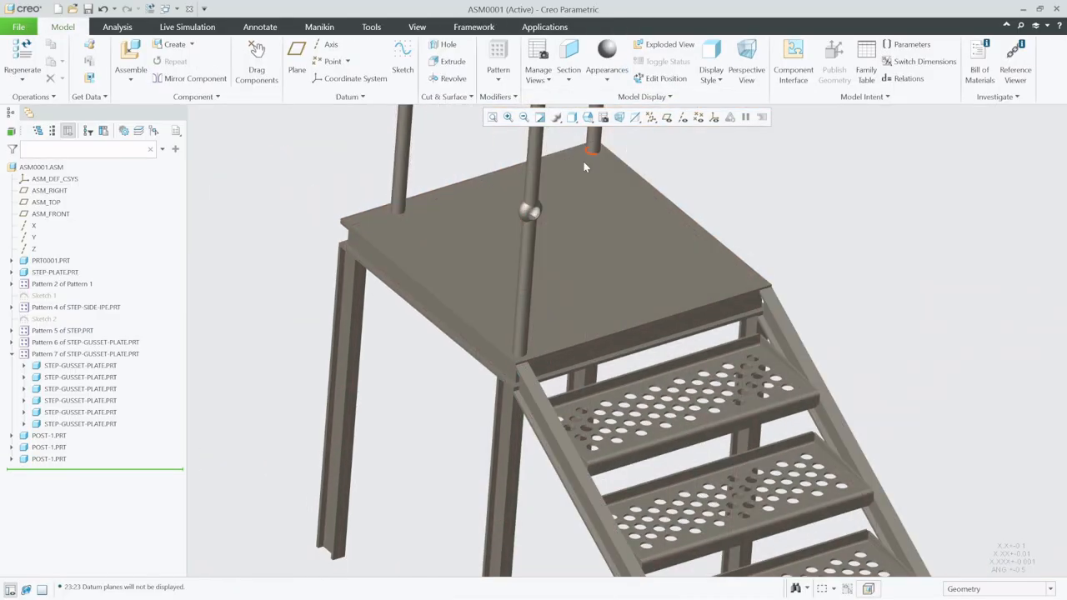
scroll(565, 342, "up", 5)
mouse_move(566, 342)
middle_mouse_down()
mouse_move(571, 353)
mouse_move(562, 312)
mouse_move(579, 349)
middle_mouse_up()
scroll(579, 348, "up", 3)
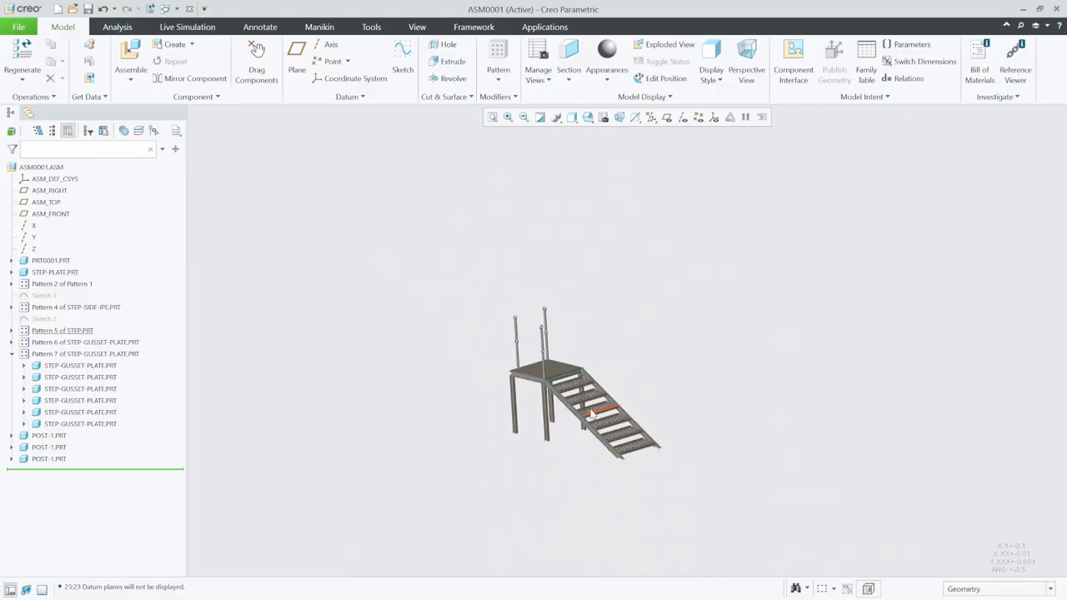
scroll(604, 435, "down", 3)
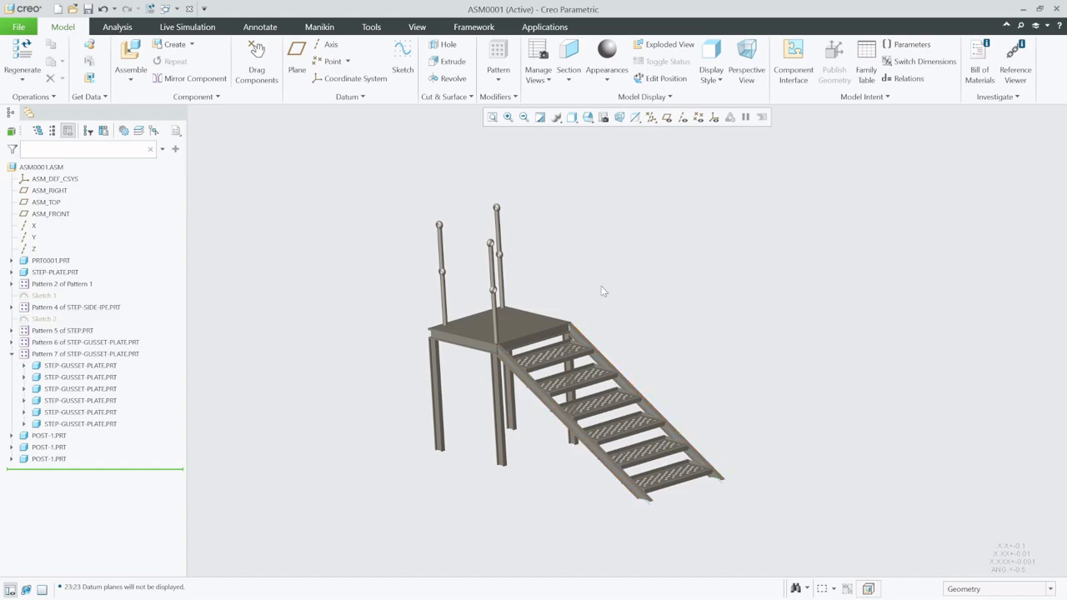
Step: Insert post-2-angle.prt into the assembly and show the datum planes
left_click(130, 52)
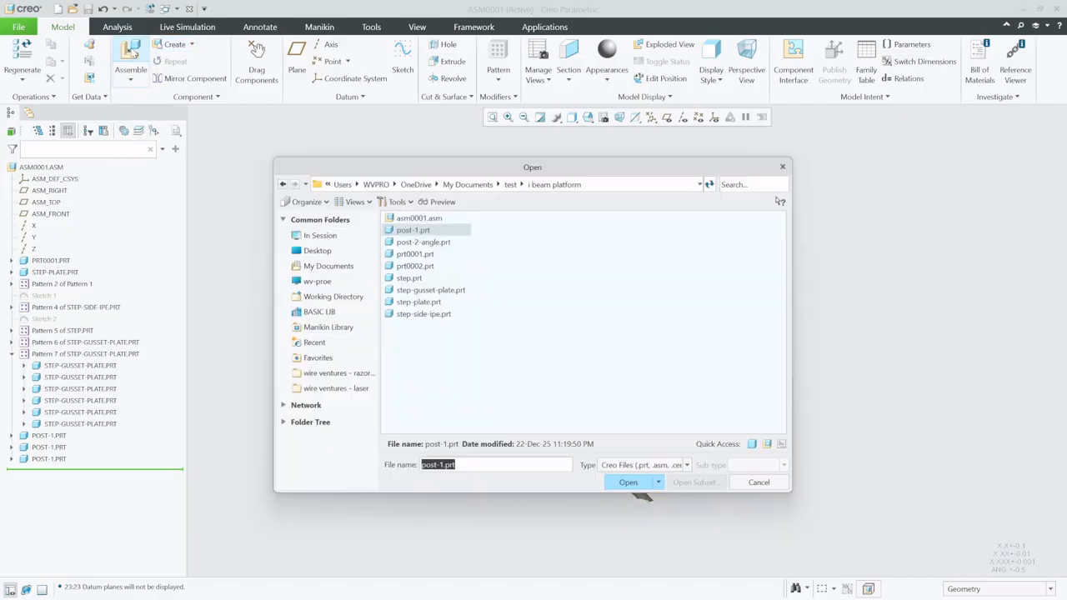
left_click(424, 244)
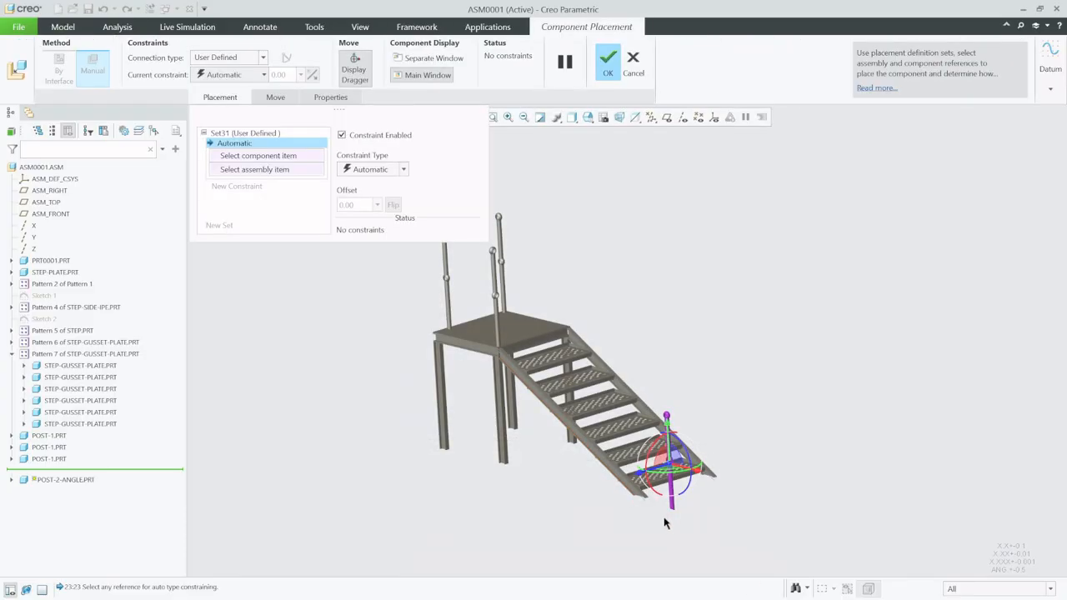
scroll(663, 510, "up", 5)
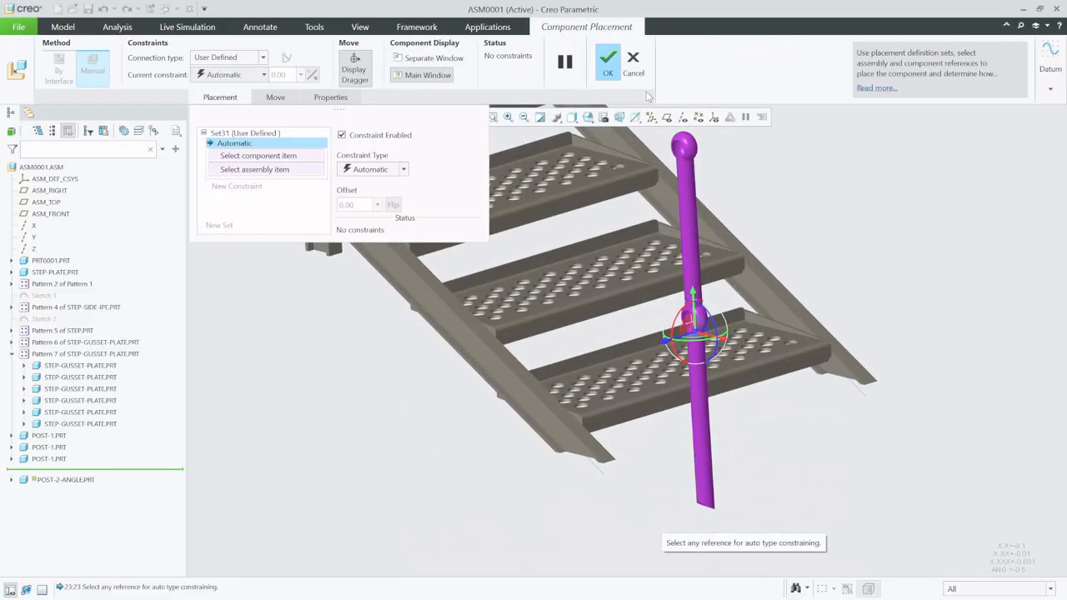
left_click(666, 117)
Step: Constrain the angled post's RIGHT plane to the TOP plane of the near stair side beam as Coincident
scroll(737, 517, "up", 6)
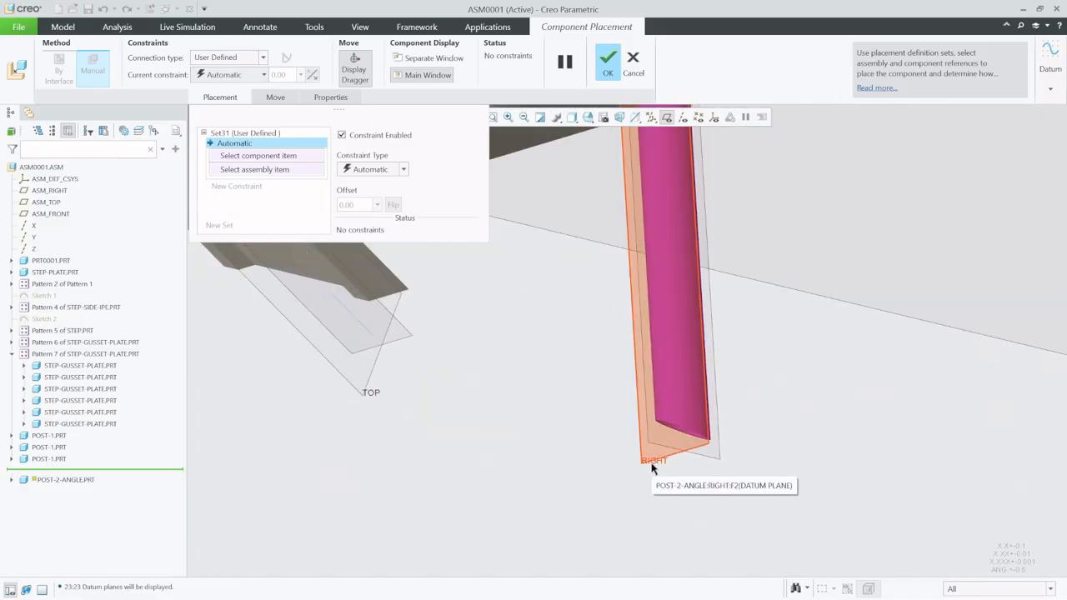
left_click(651, 467)
scroll(676, 483, "down", 3)
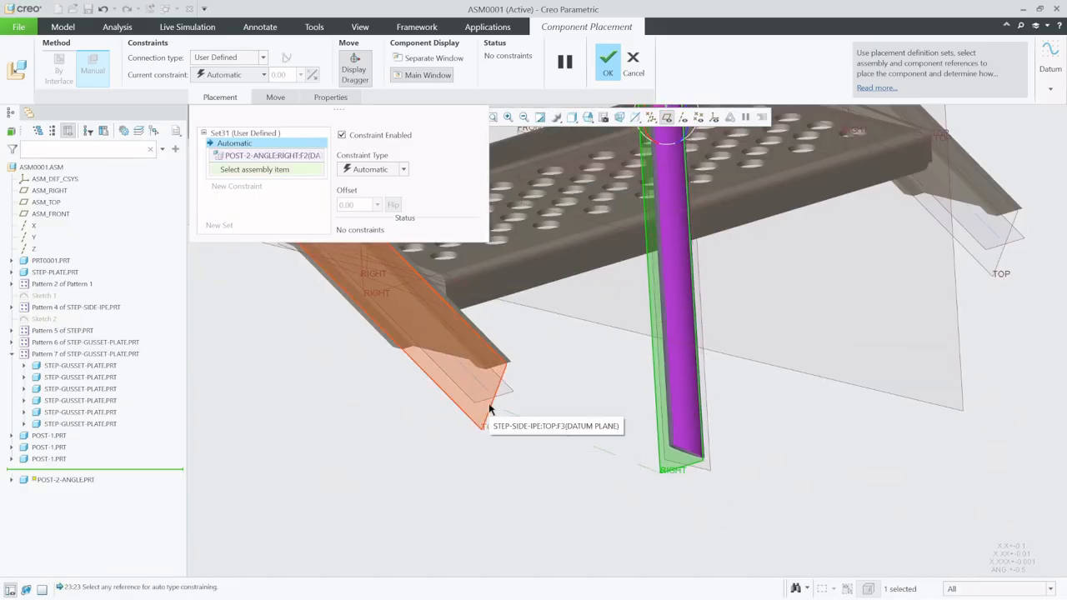
left_click(489, 408)
left_click(403, 169)
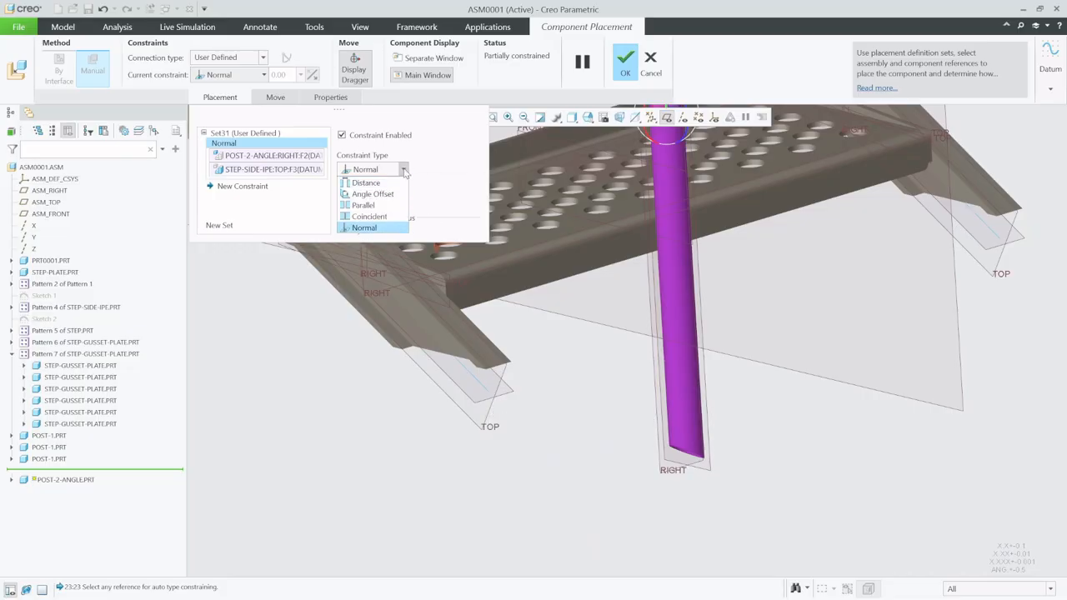
left_click(387, 222)
Step: Add a Coincident constraint between the angled post's slanted bottom cut face and the upper surface of the near stair side beam
scroll(675, 521, "up", 3)
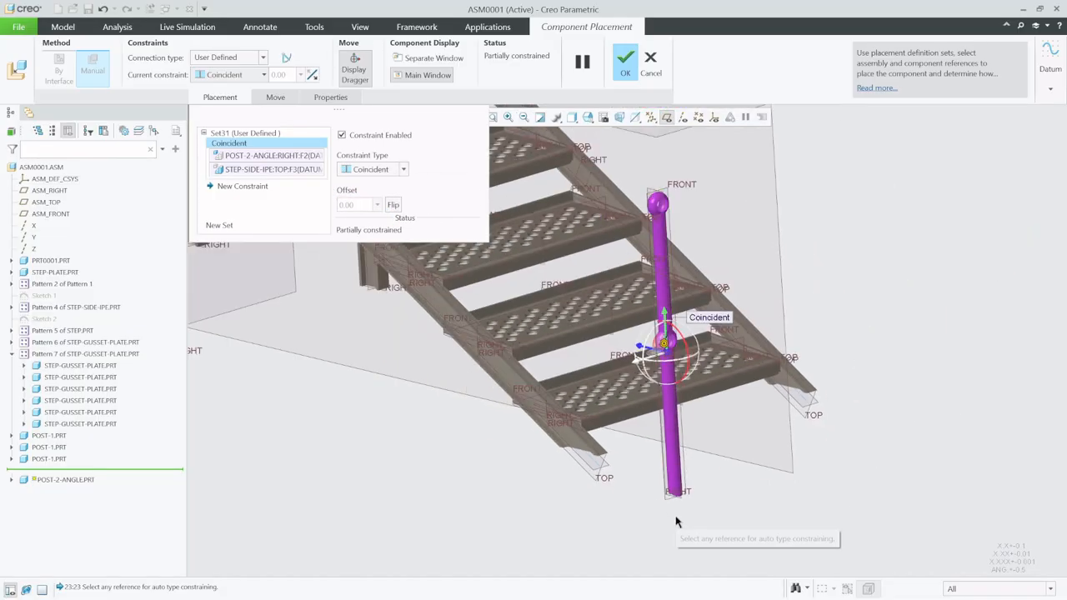
scroll(676, 522, "down", 2)
scroll(676, 521, "down", 3)
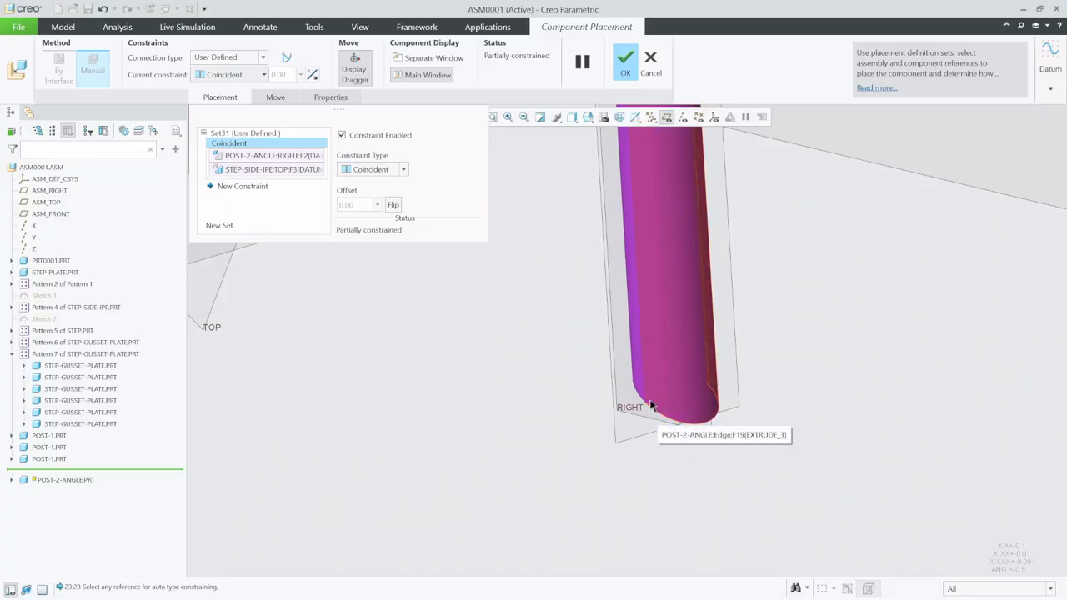
scroll(642, 415, "down", 3)
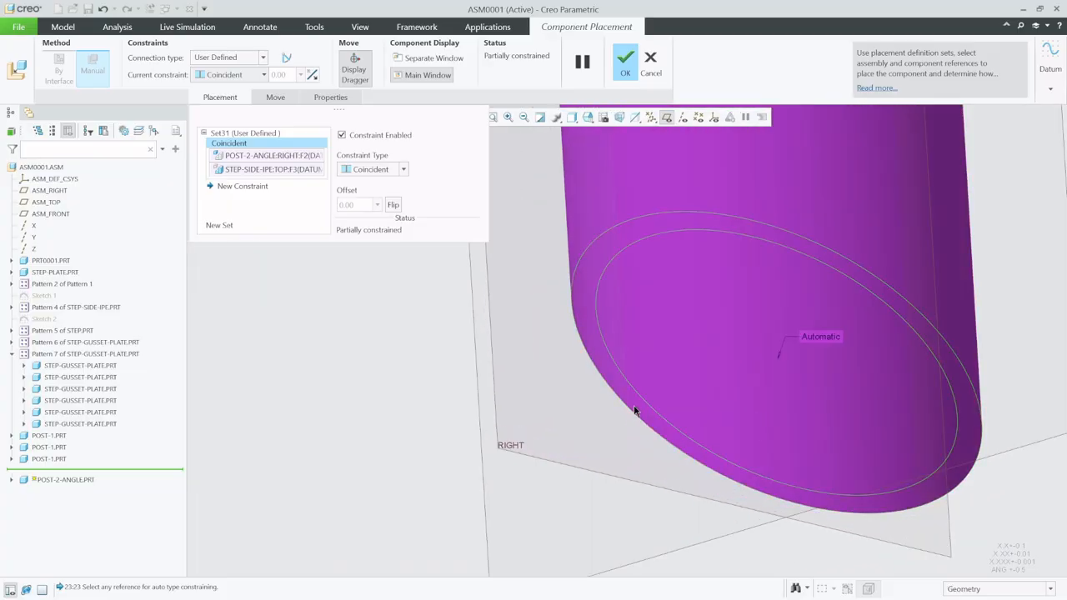
left_click(633, 410)
scroll(637, 406, "down", 5)
scroll(646, 398, "up", 8)
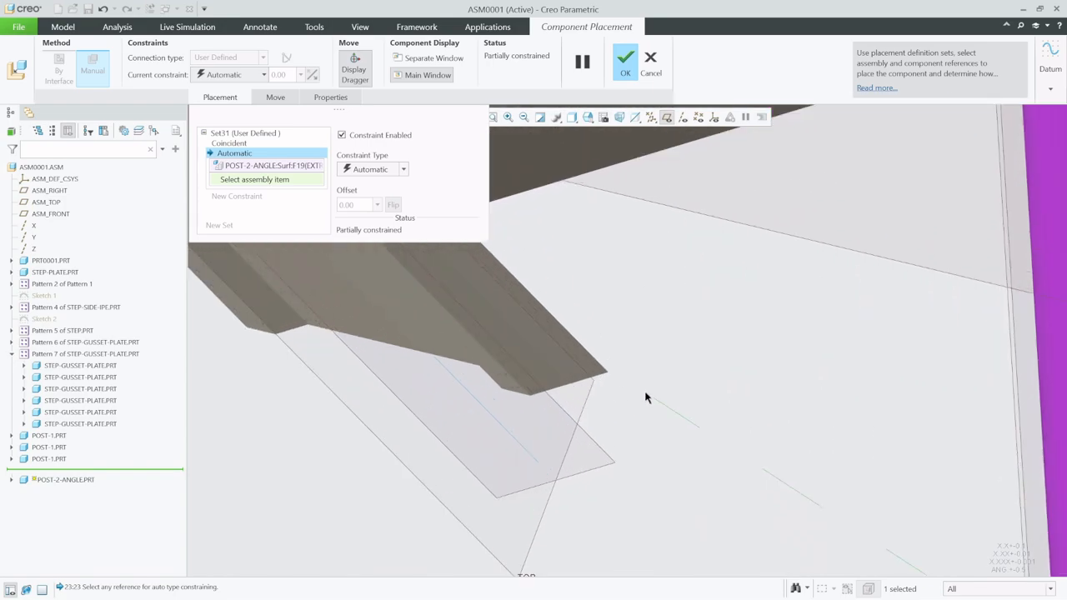
left_click(551, 360)
Step: Add a Coincident constraint between the angled post's FRONT plane and the edge at the lower end of the near stair side beam
scroll(562, 347, "down", 3)
scroll(667, 471, "up", 6)
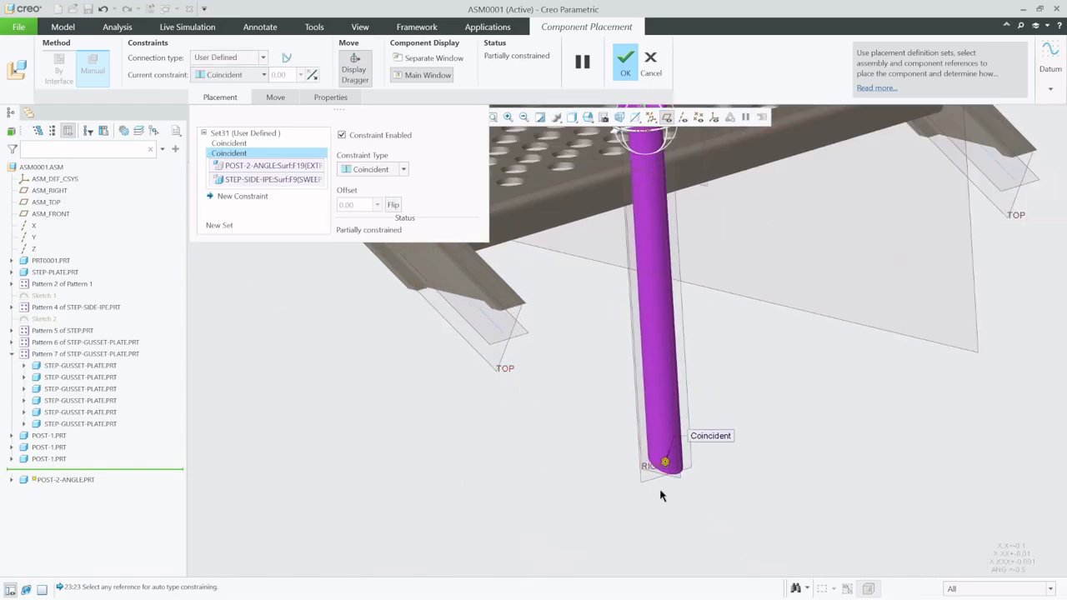
scroll(804, 566, "down", 4)
left_click(807, 569)
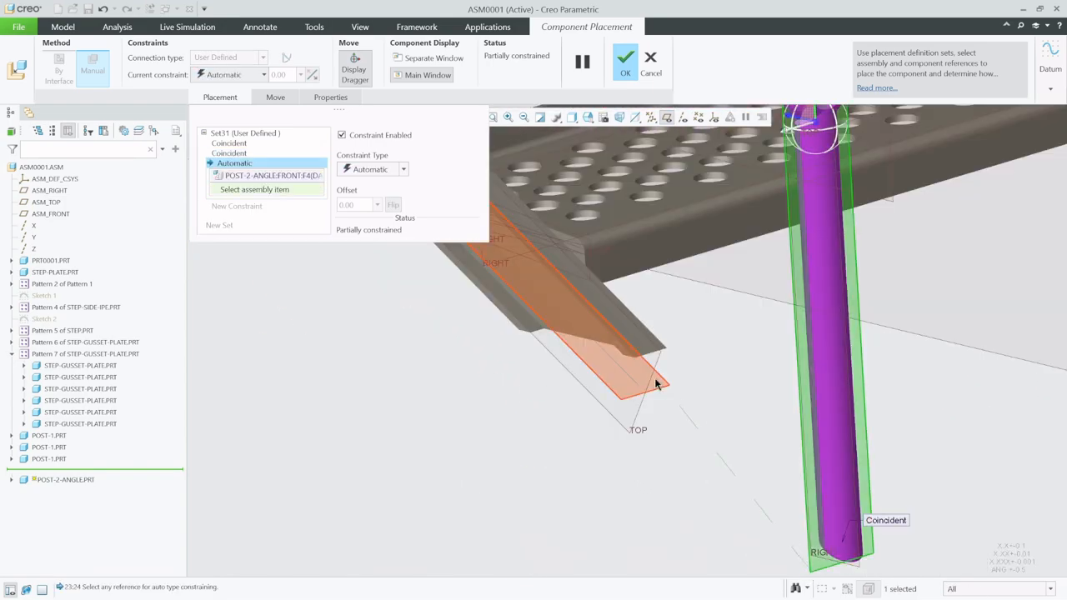
scroll(631, 350, "up", 5)
left_click(680, 342)
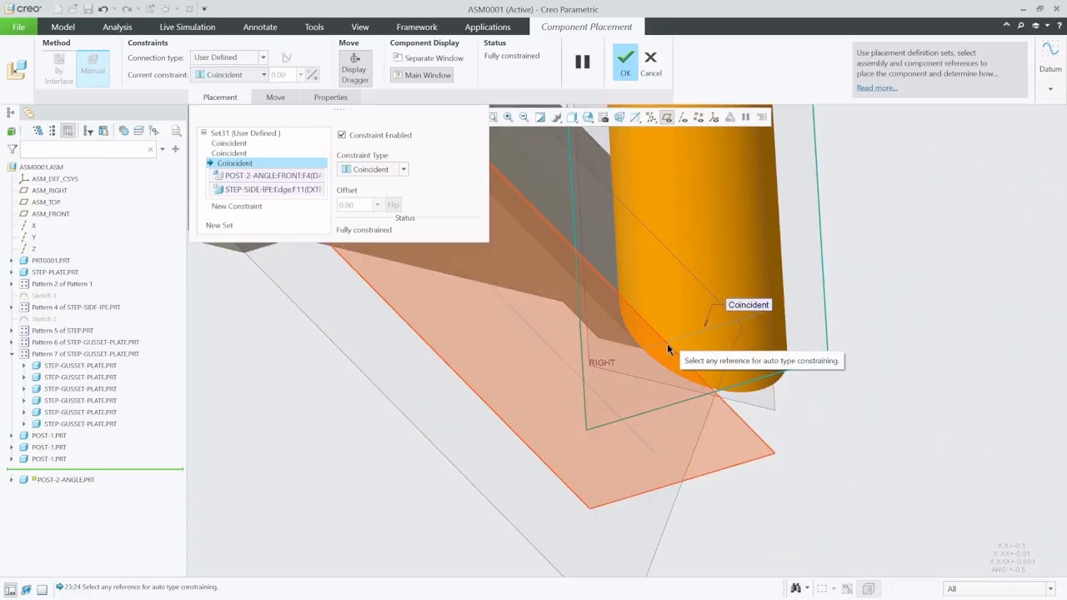
Step: Change the angled post's third constraint from Coincident to Distance, set the offset to 50, and accept the component placement
left_click(402, 169)
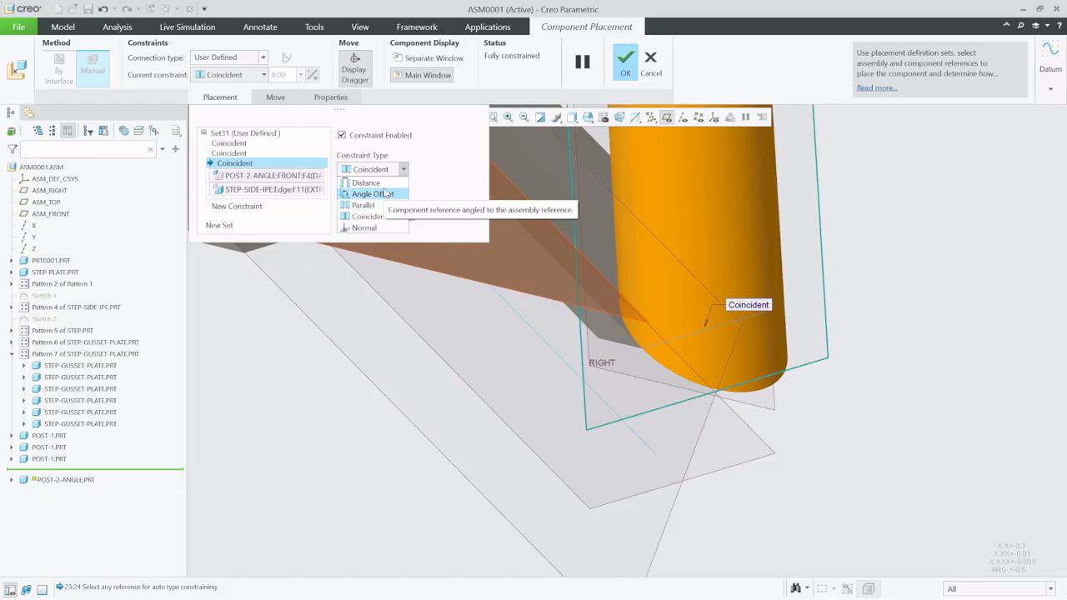
left_click(385, 183)
left_click_drag(704, 332, 628, 344)
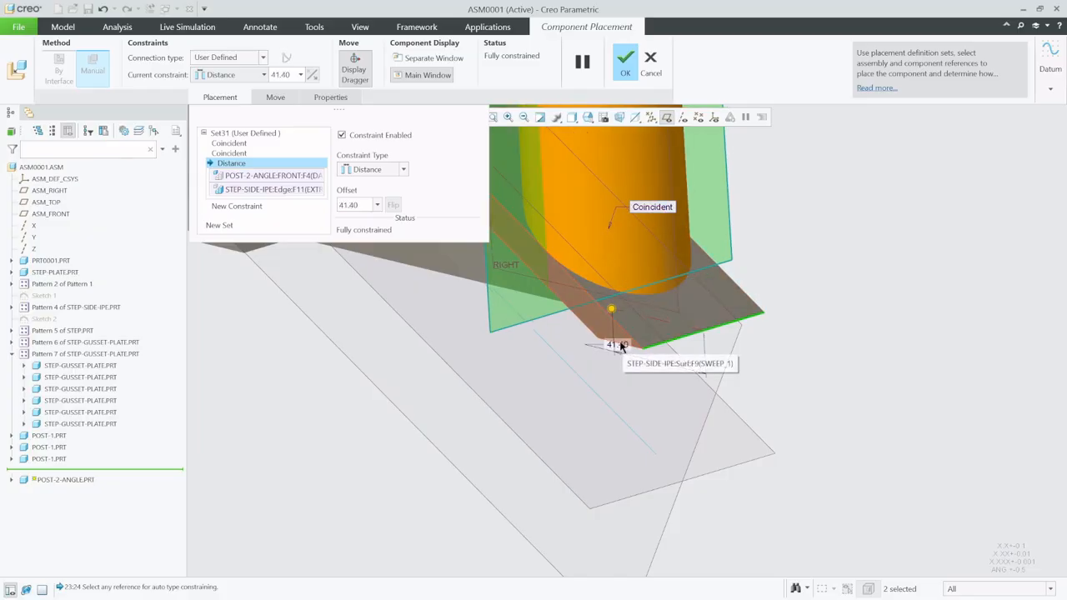
type("50")
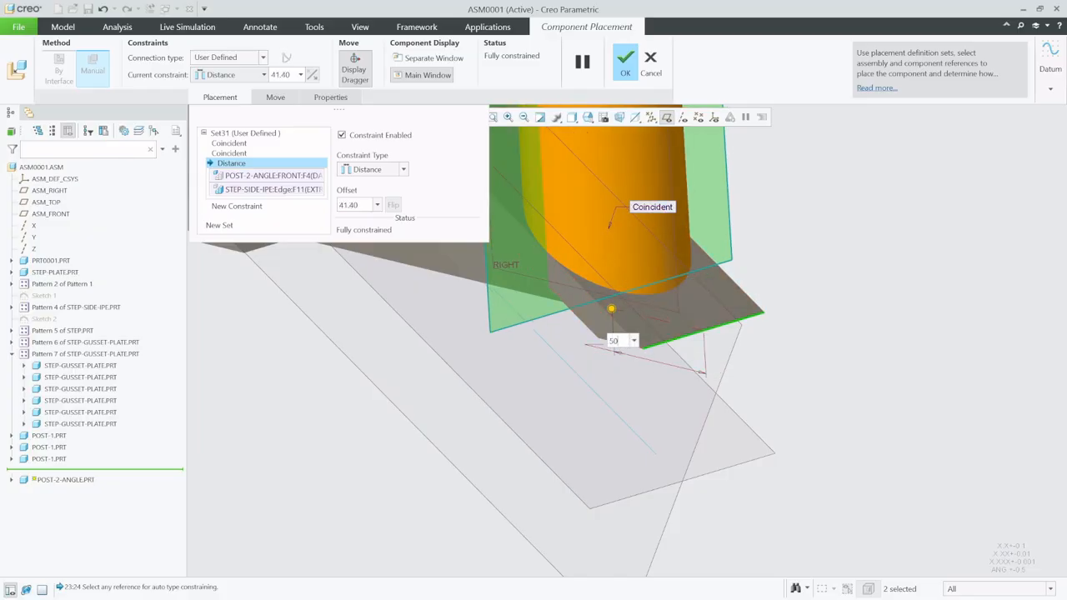
key("Return")
scroll(670, 504, "down", 5)
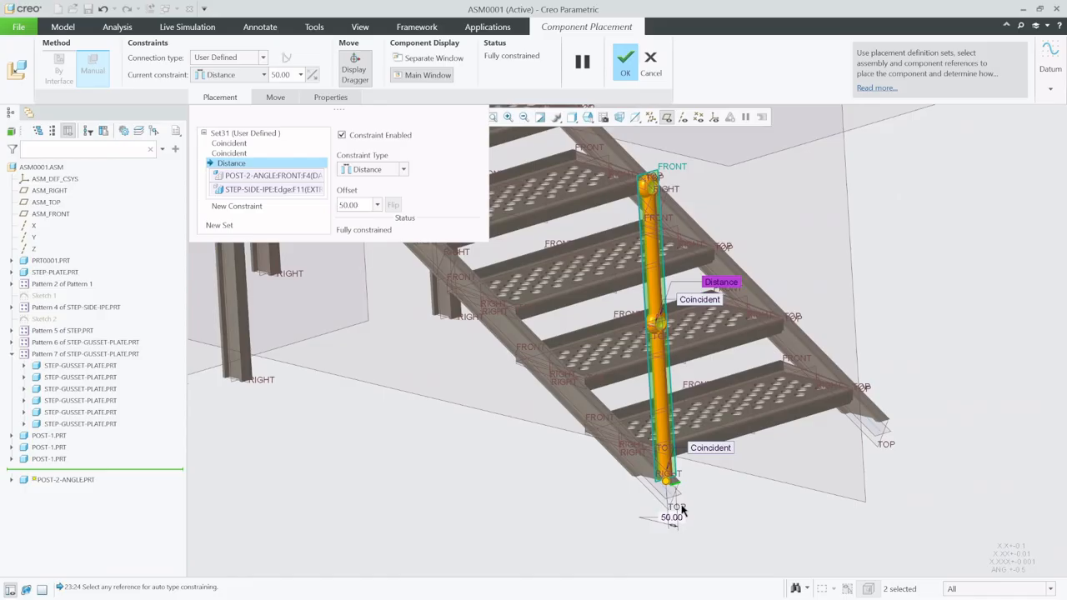
scroll(681, 508, "down", 2)
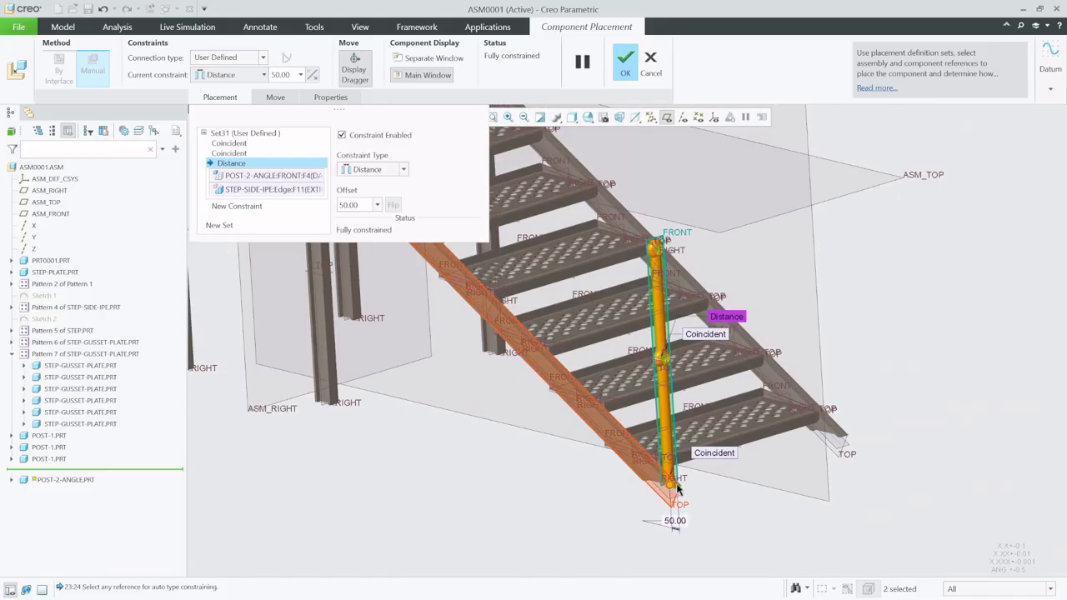
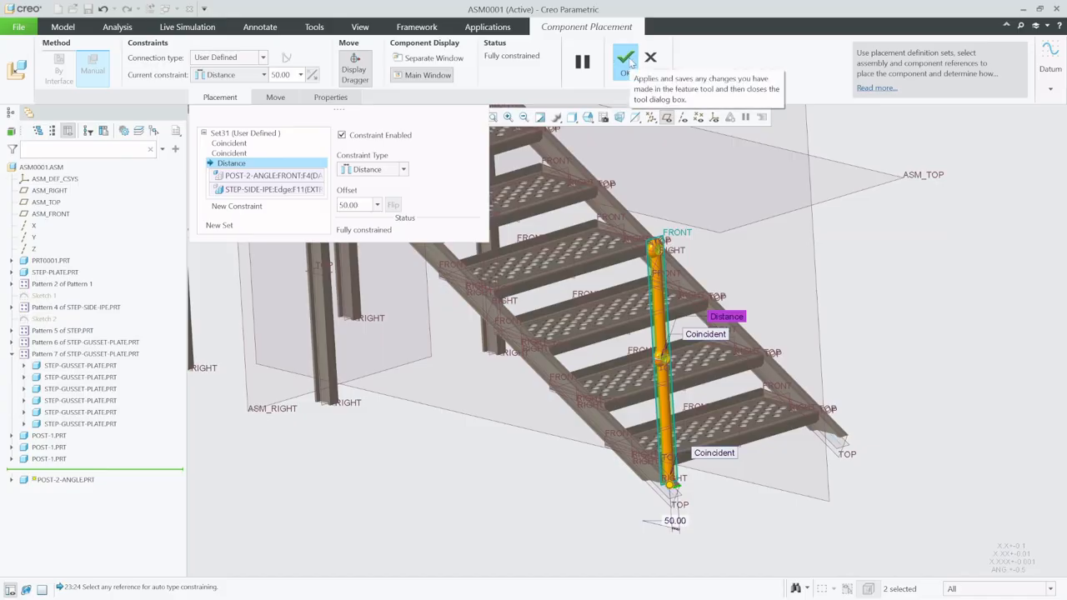
left_click(626, 58)
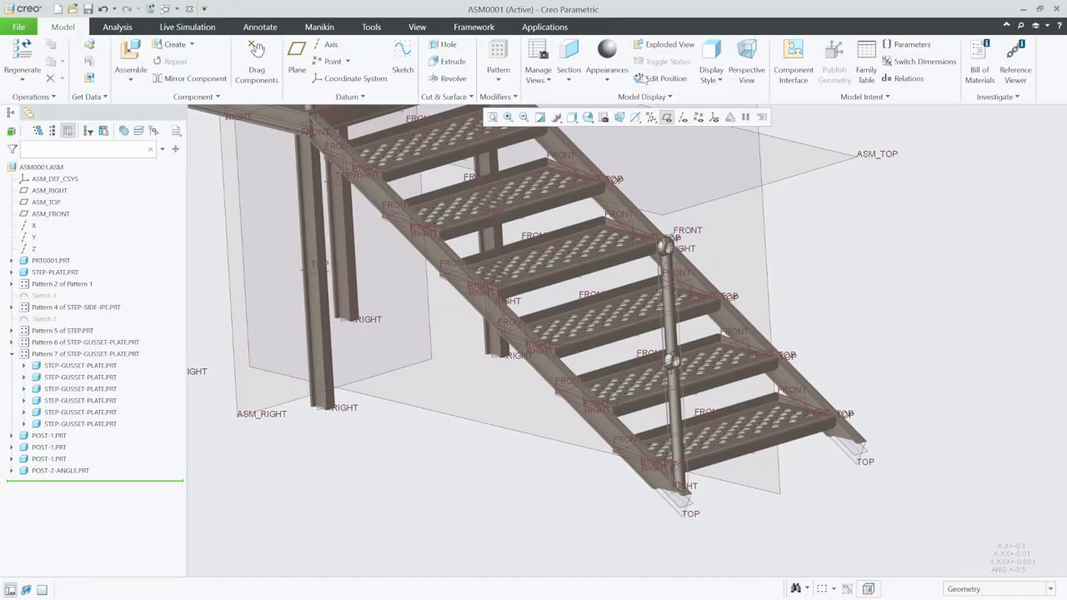
Step: Hide the datum planes and return the staircase assembly to its default orientation
left_click(671, 118)
key("ctrl+d")
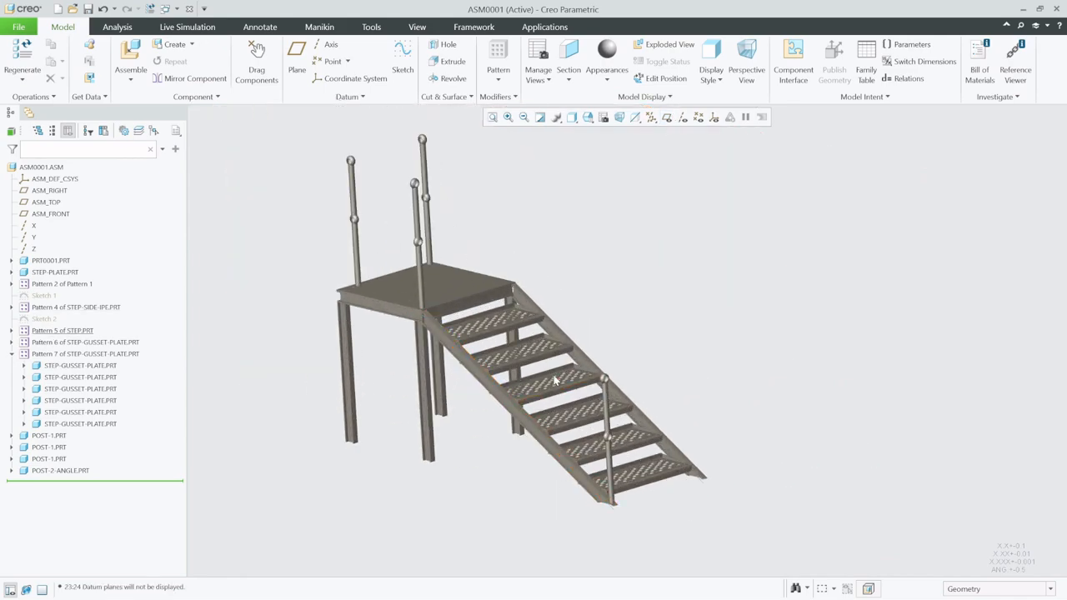
scroll(555, 379, "down", 4)
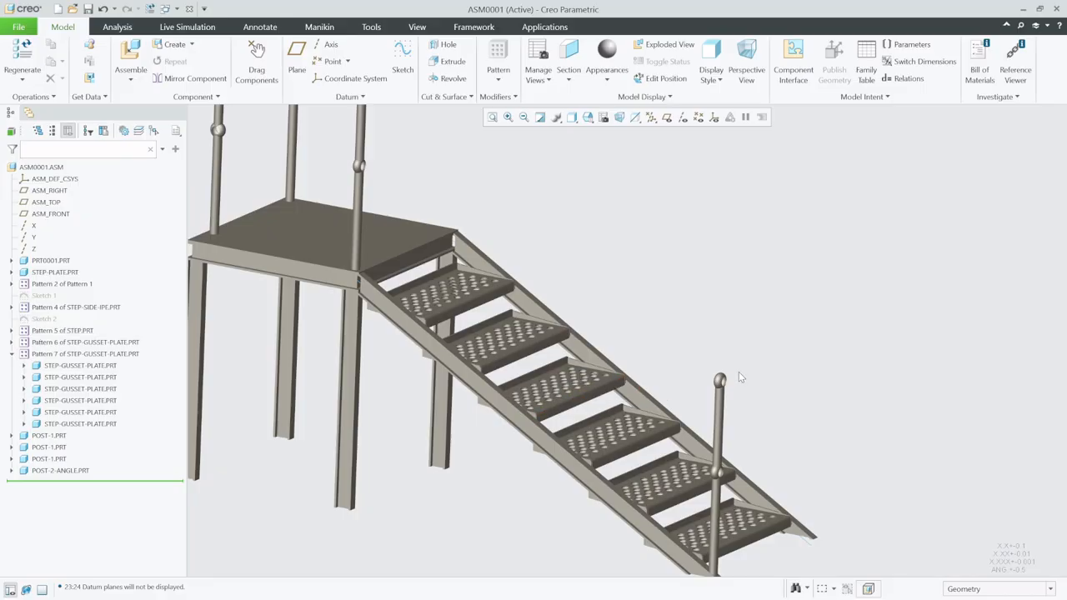
Step: Switch to the POST-1 part window and save a copy of the part as post-2-angleb
left_click(166, 8)
left_click(199, 38)
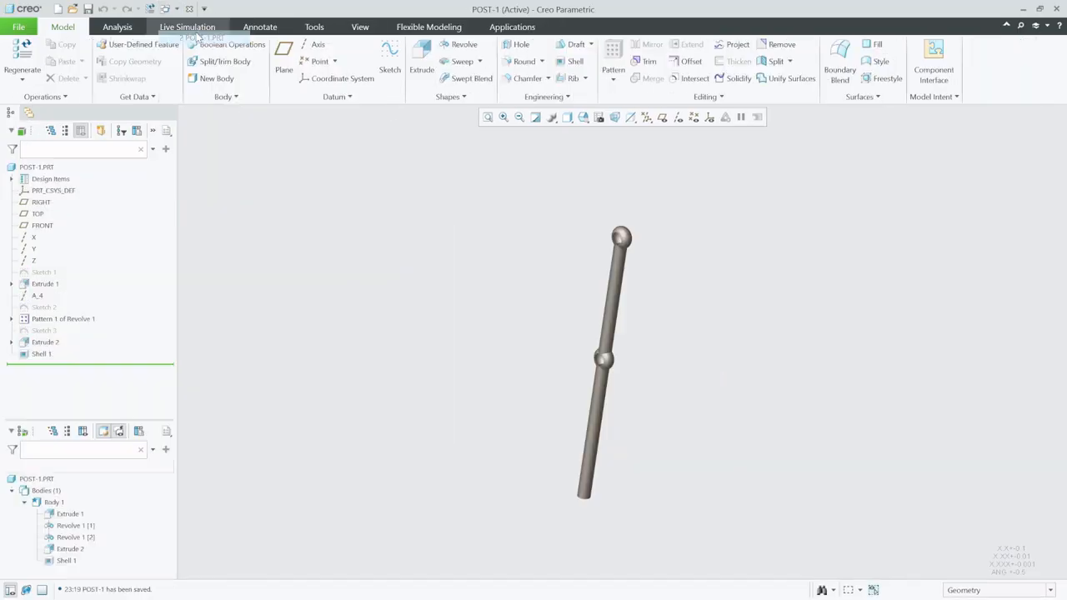
left_click(18, 27)
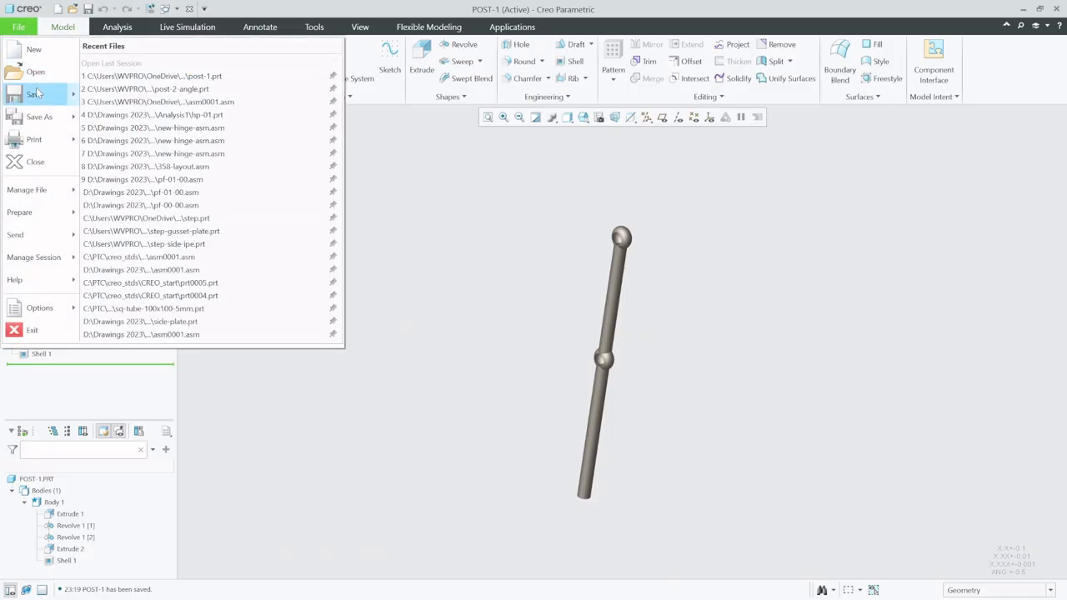
mouse_move(38, 114)
left_click(142, 71)
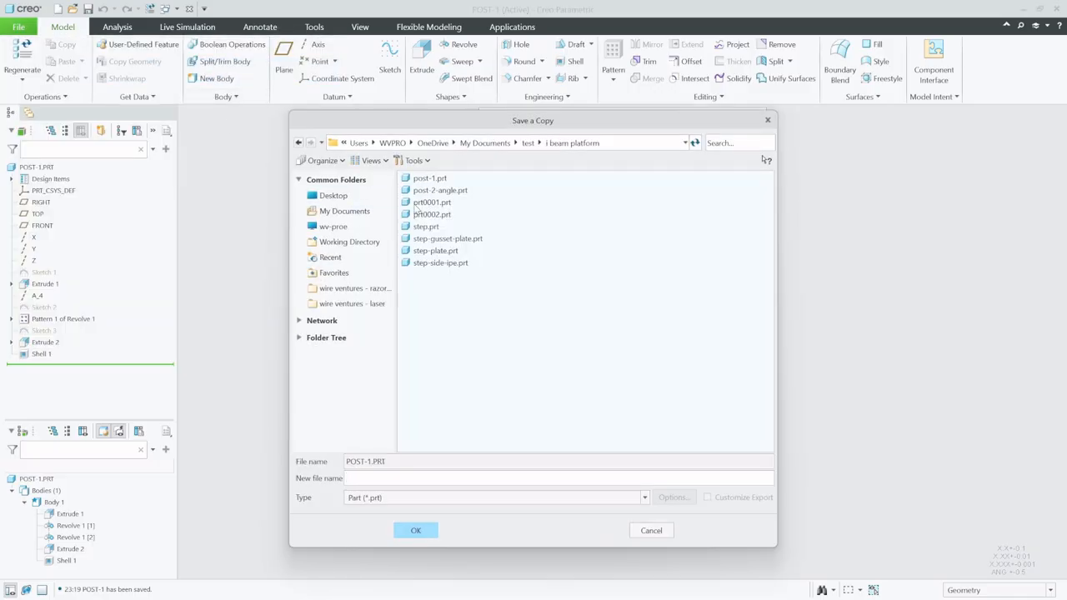
left_click(440, 190)
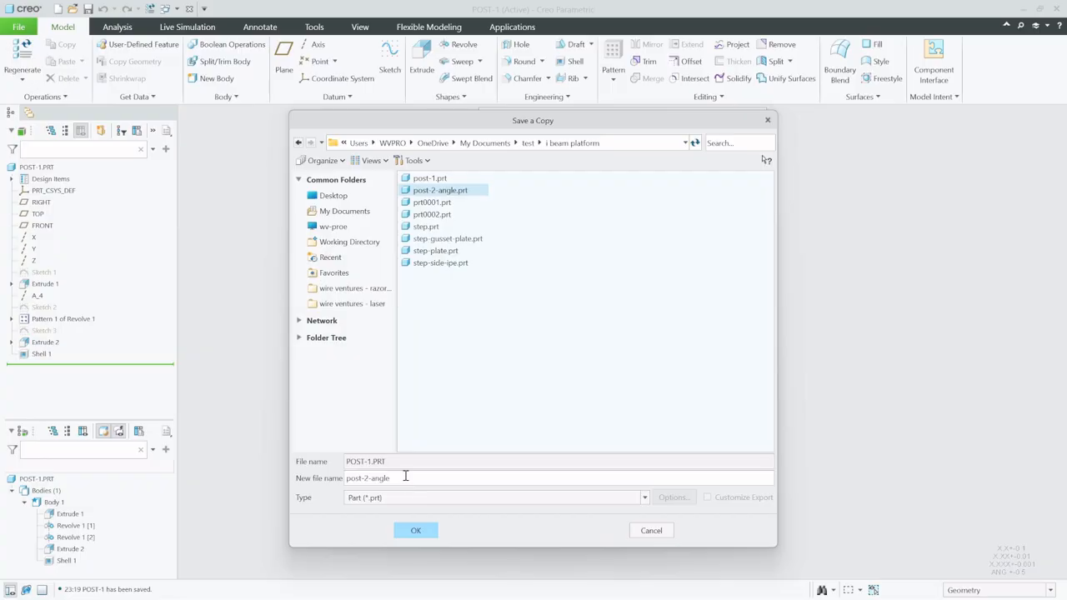
left_click(415, 530)
Step: Open the copied part post-2-angleb.prt from the i beam platform folder
left_click(72, 9)
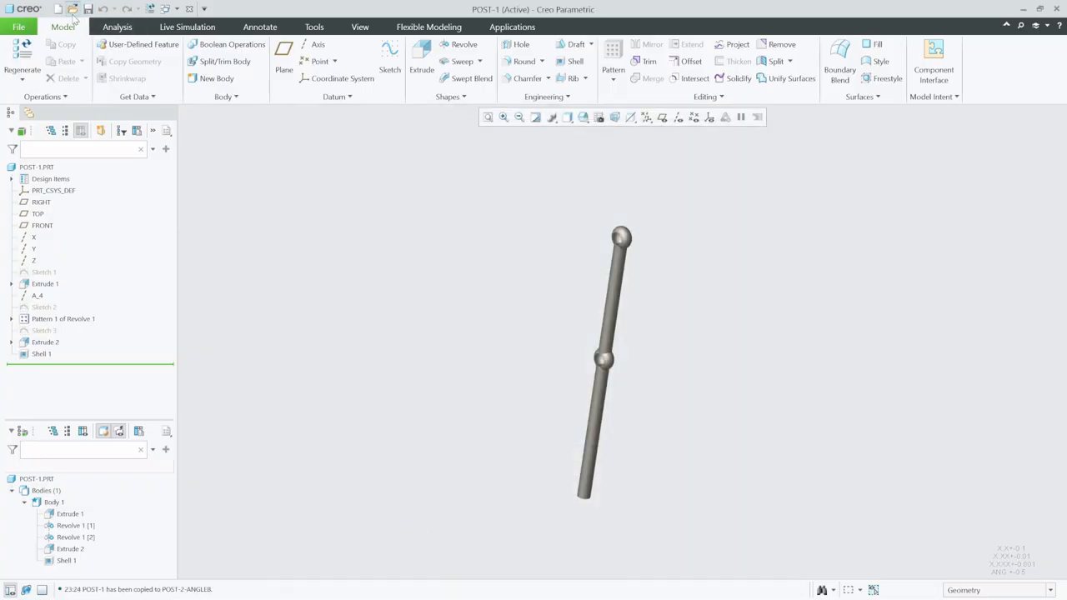
left_click(440, 253)
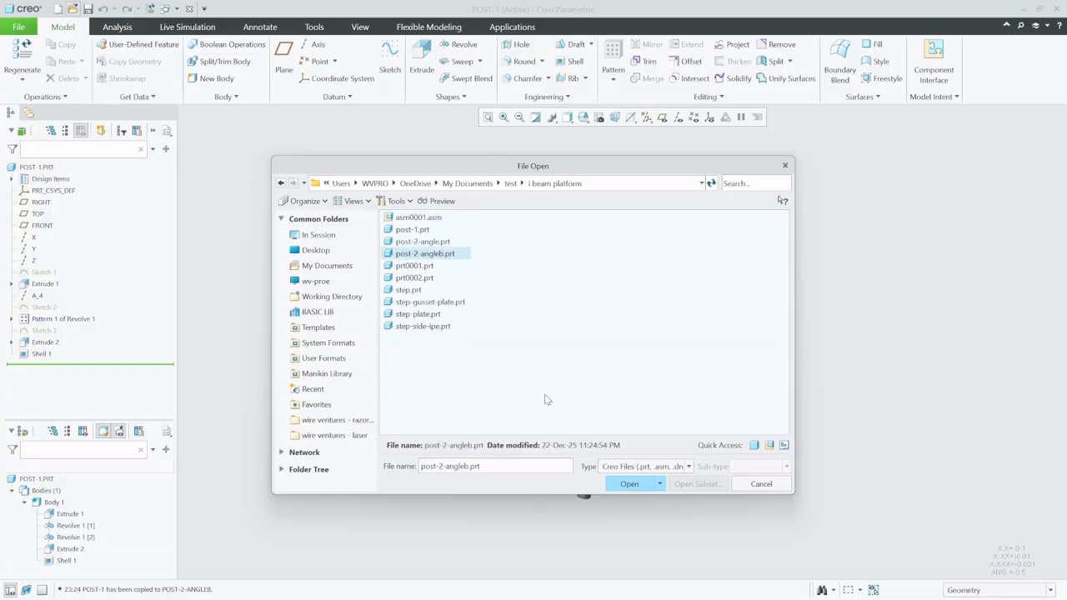
left_click(629, 483)
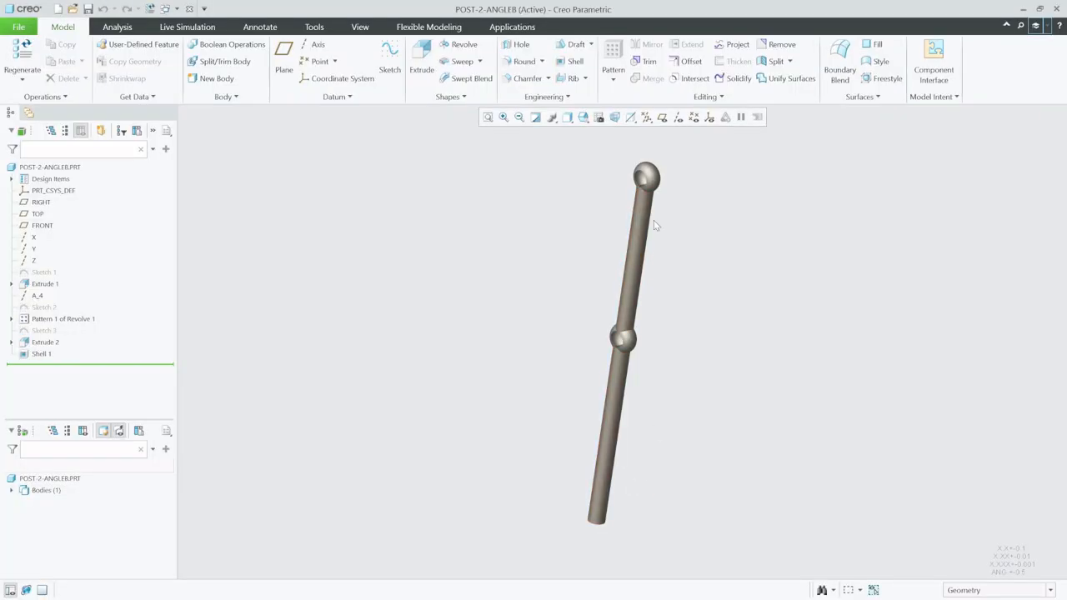
Step: Roll the post's feature history back to directly after Pattern 1 of Revolve 1, before Sketch 3
scroll(653, 220, "down", 5)
mouse_move(604, 201)
middle_mouse_down()
mouse_move(576, 164)
mouse_move(552, 195)
mouse_move(645, 340)
mouse_move(617, 331)
middle_mouse_up()
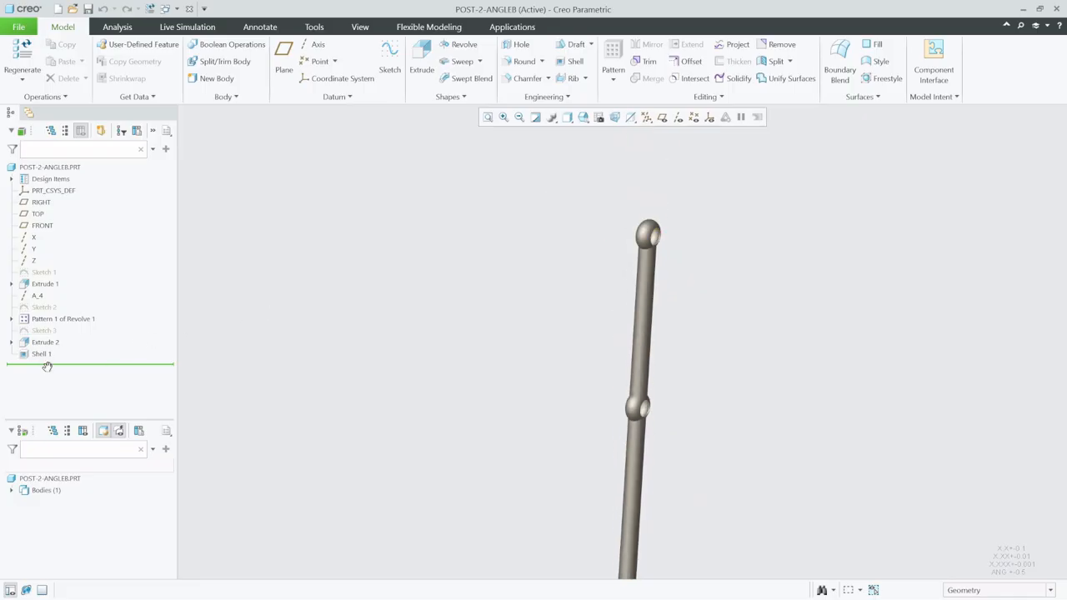
left_click_drag(46, 341, 46, 307)
left_click_drag(45, 305, 45, 304)
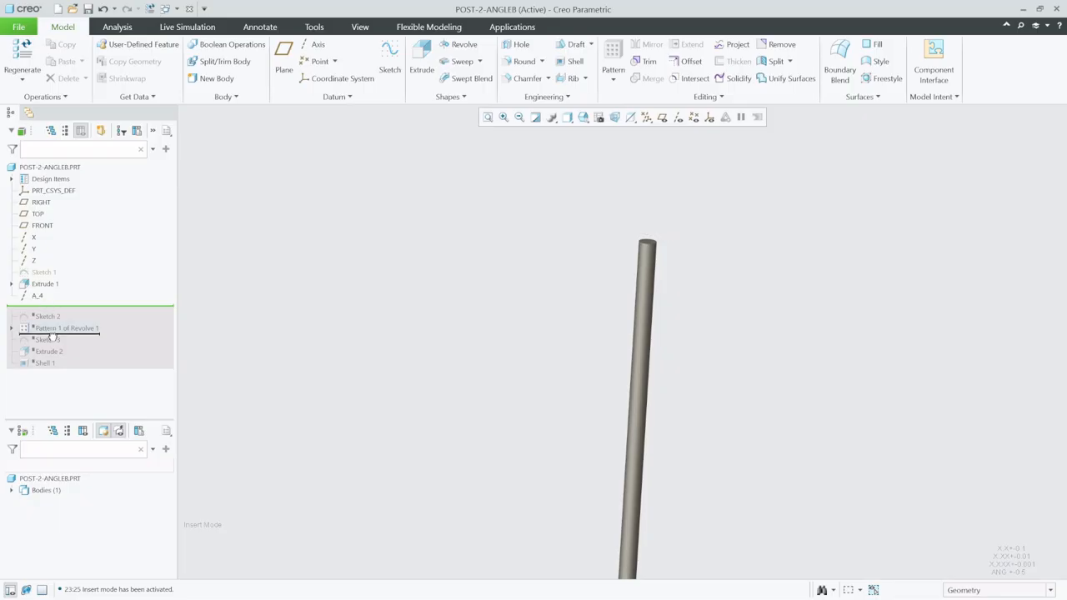
left_click_drag(54, 351, 51, 351)
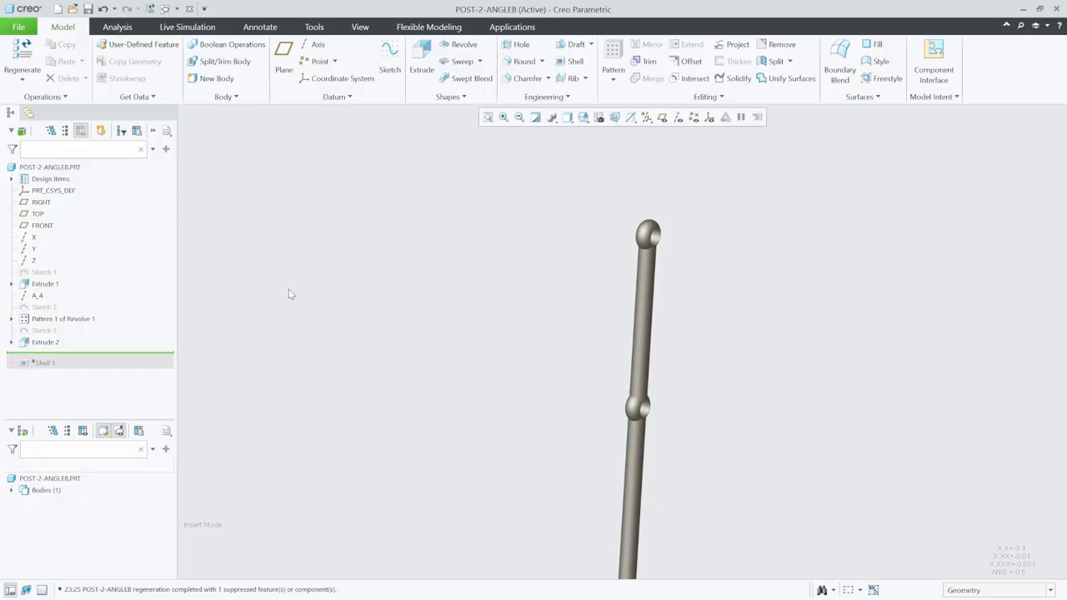
left_click(46, 341)
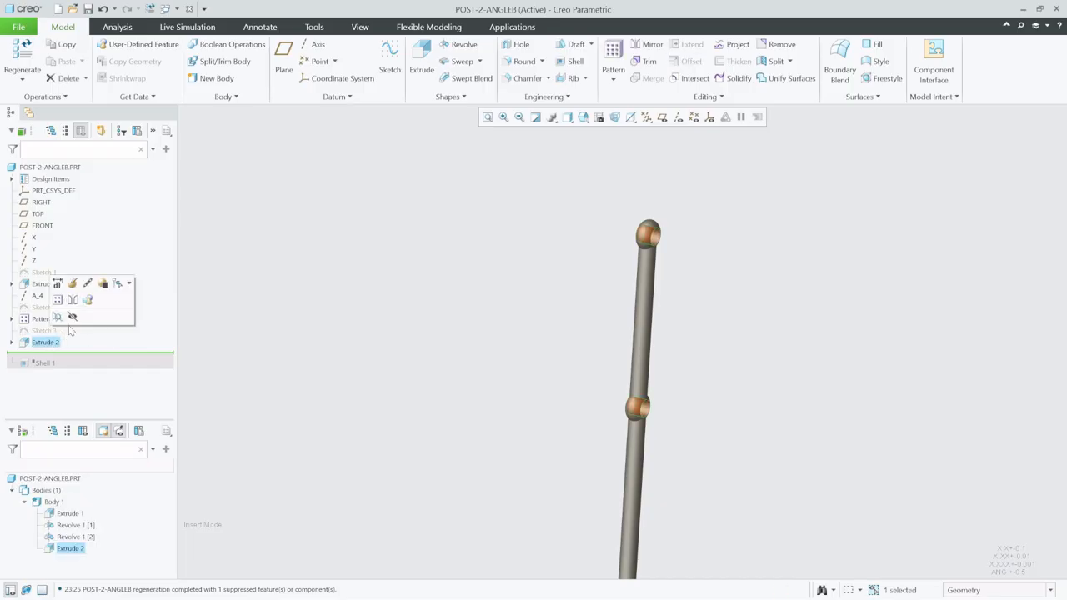
left_click_drag(47, 356, 42, 325)
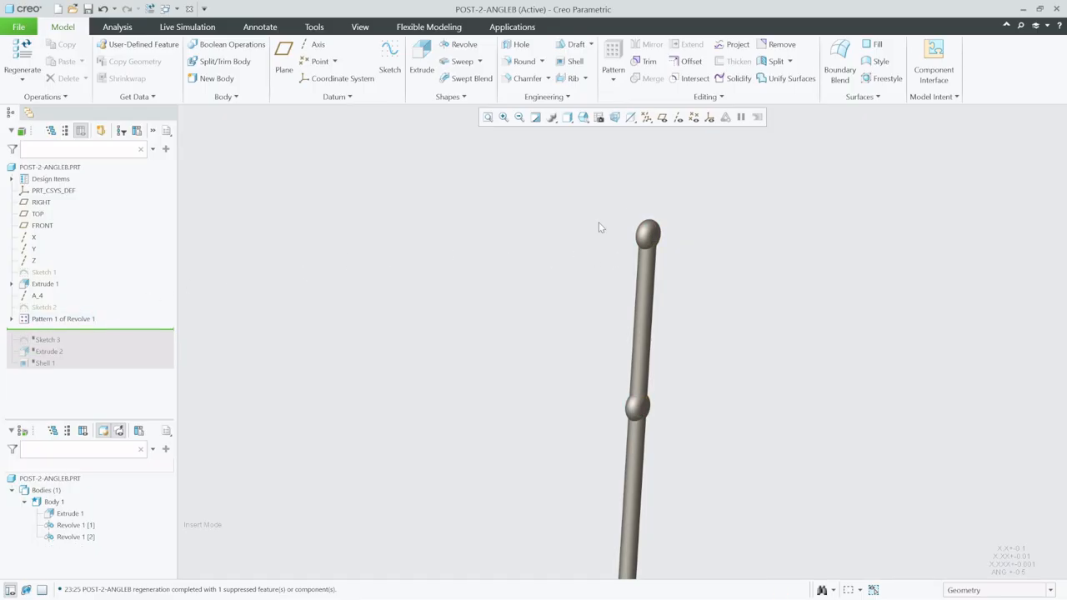
Step: Start a datum point on axis A_4 at the top ball and show the datum planes for its offset reference
left_click(37, 296)
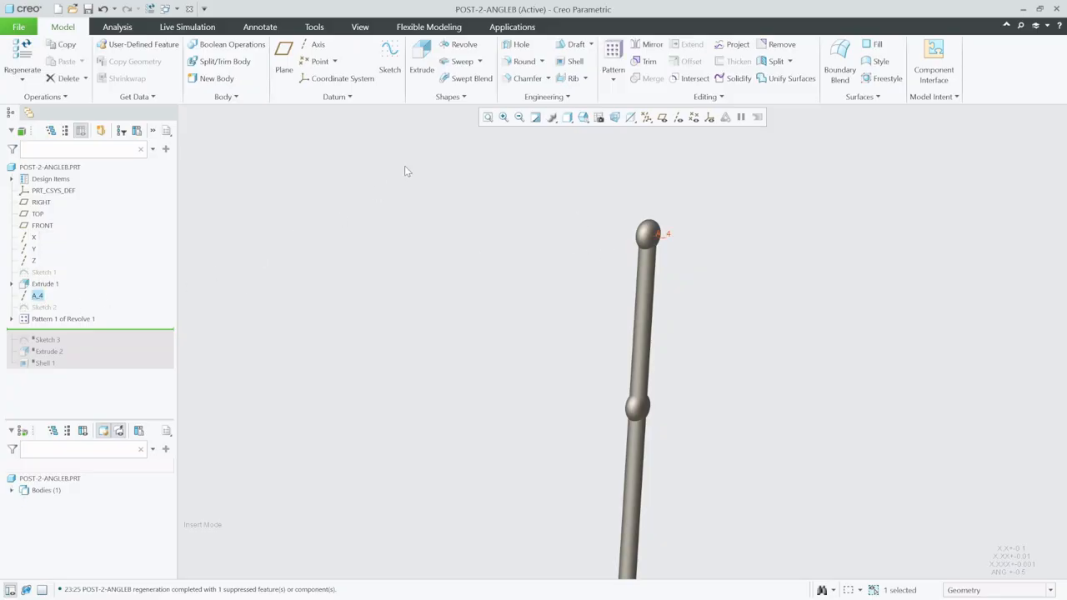
left_click(312, 62)
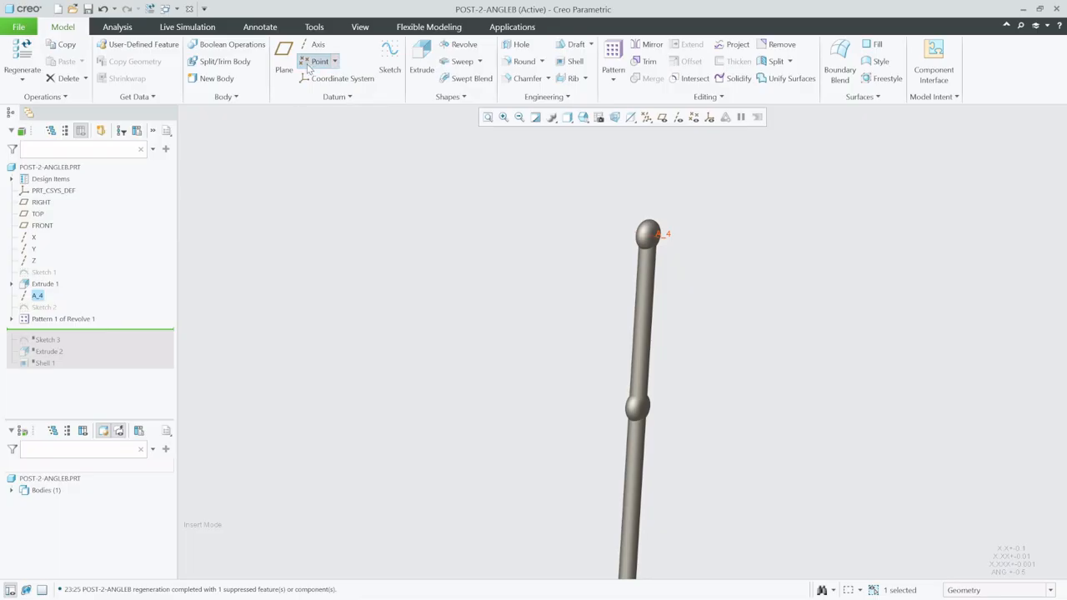
scroll(663, 238, "up", 5)
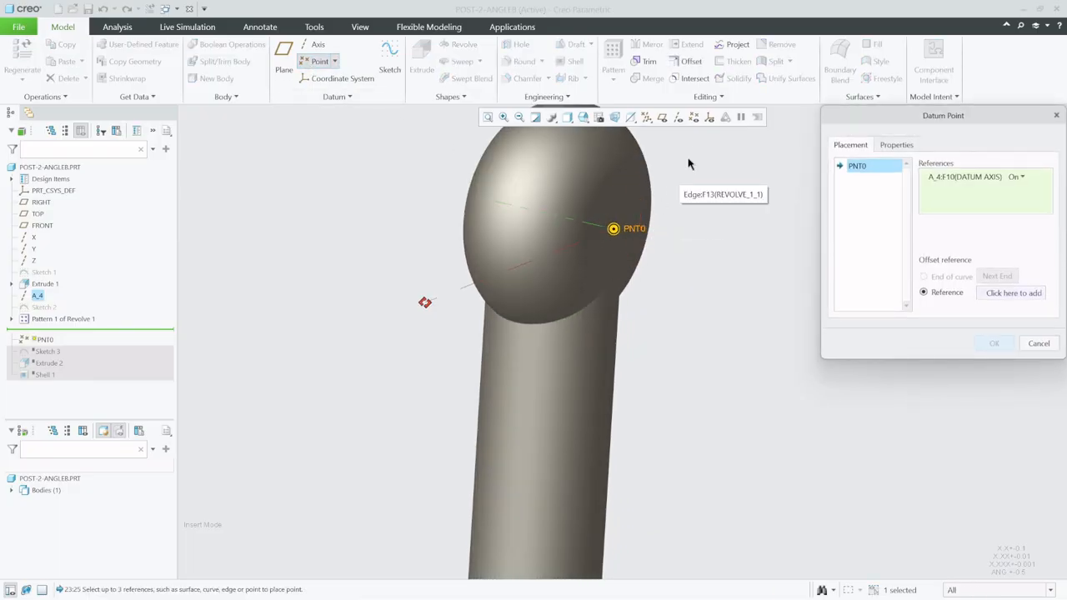
left_click(662, 117)
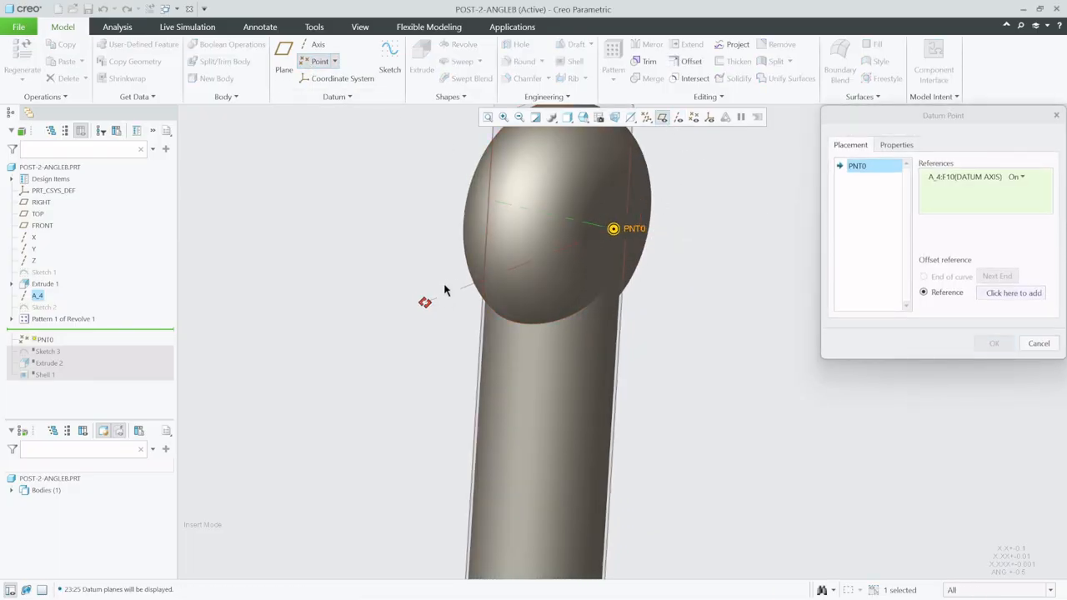
scroll(435, 316, "down", 3)
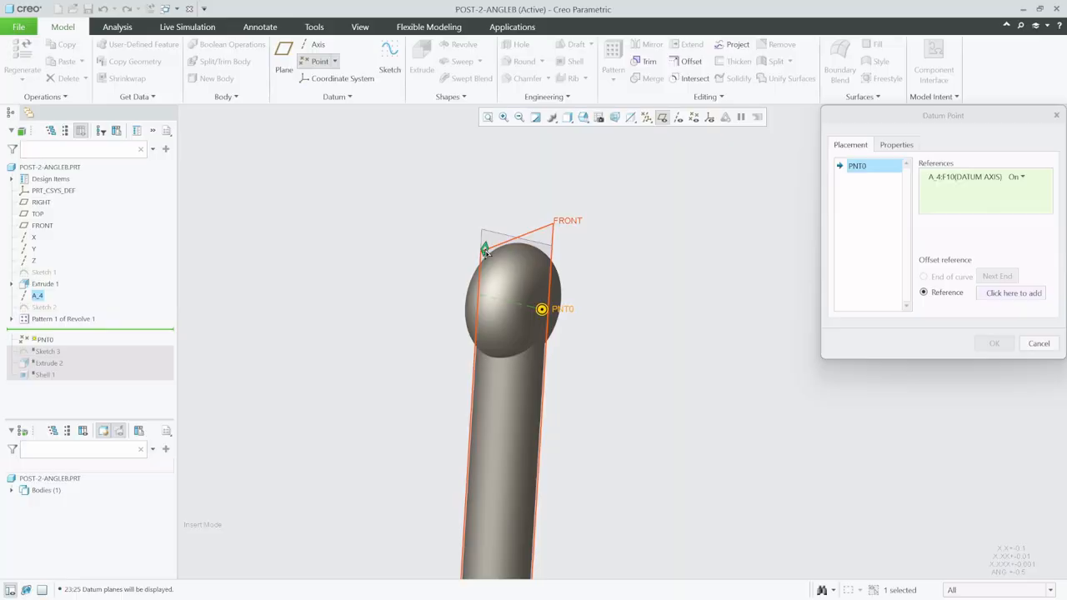
Step: Place the datum point on axis A_4 in the top ball at a 0 offset from the FRONT plane
left_click(485, 250)
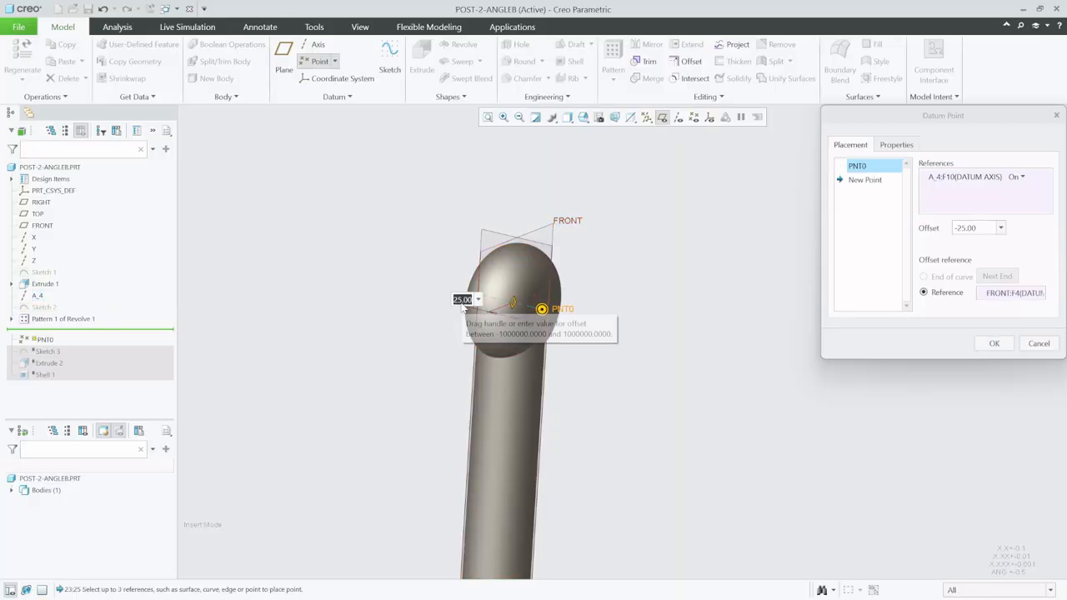
type("0")
key("Return")
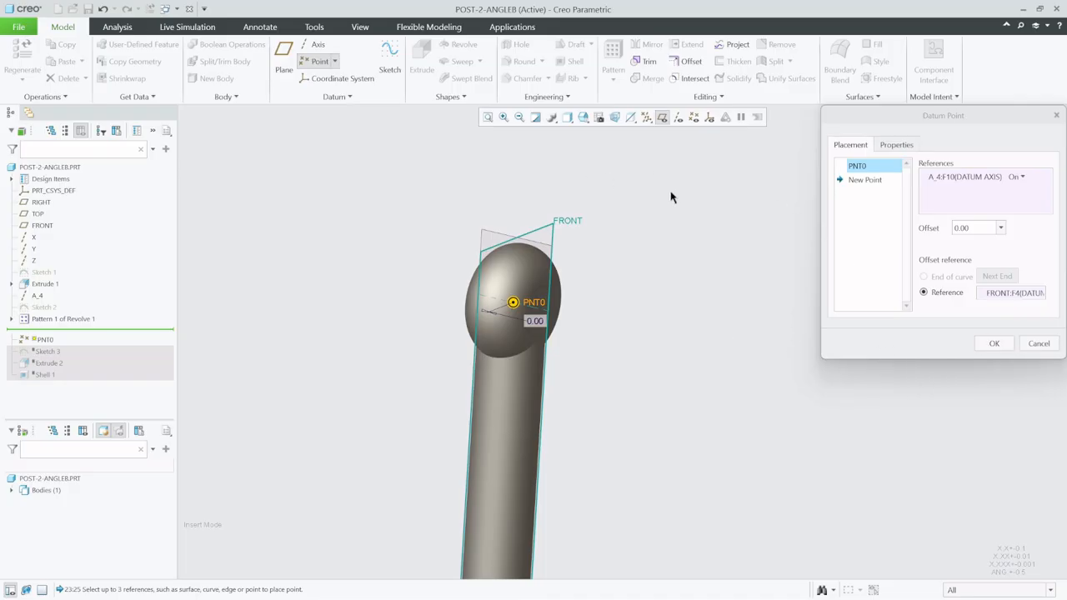
left_click(988, 344)
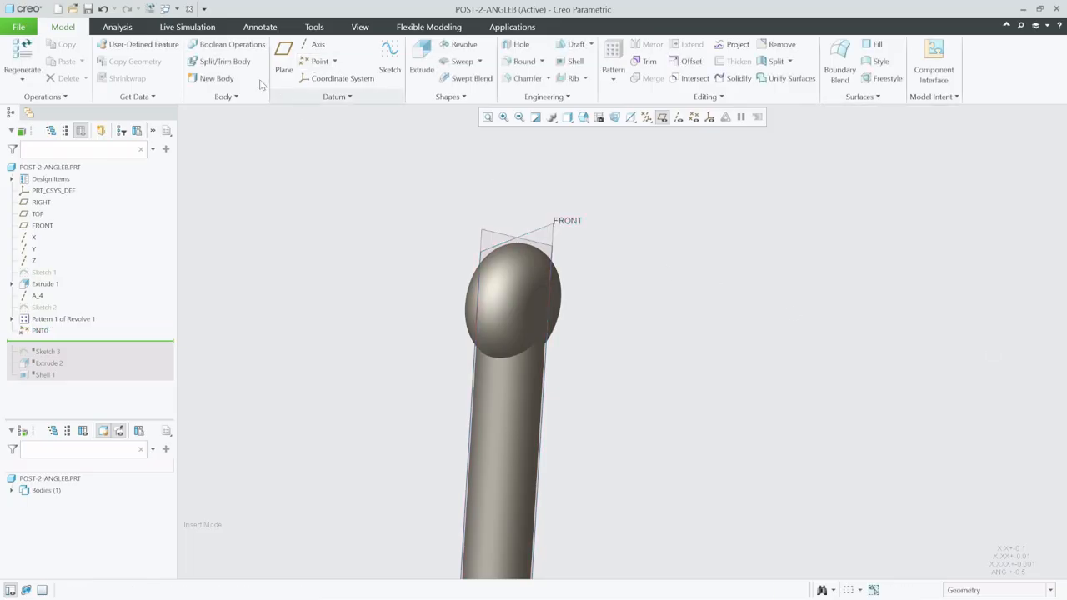
Step: Show the datum points and create a datum axis through PNT0, normal to the RIGHT plane
left_click(316, 46)
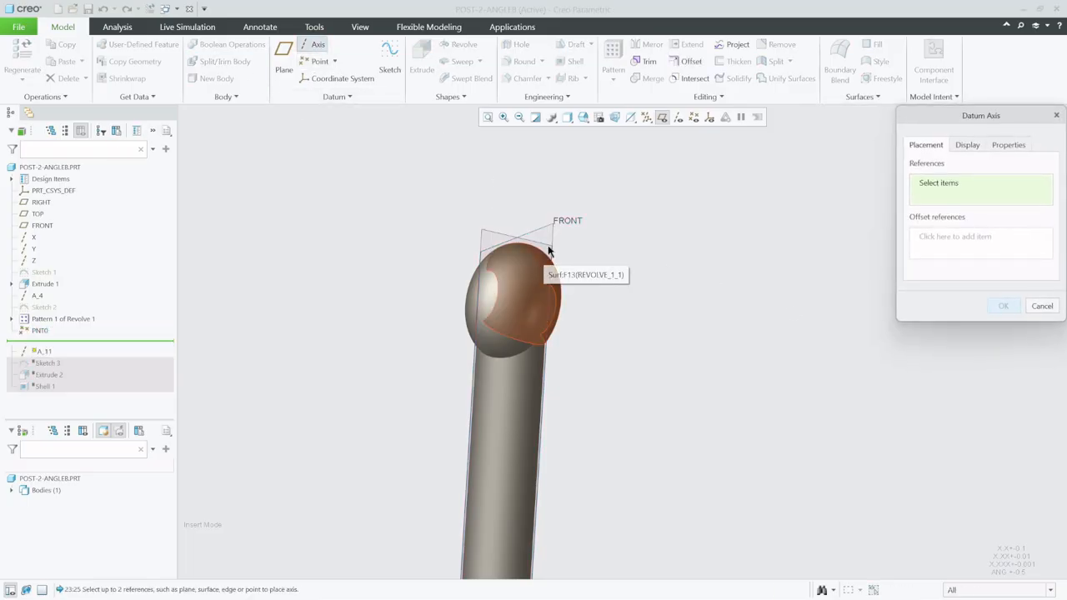
left_click(693, 117)
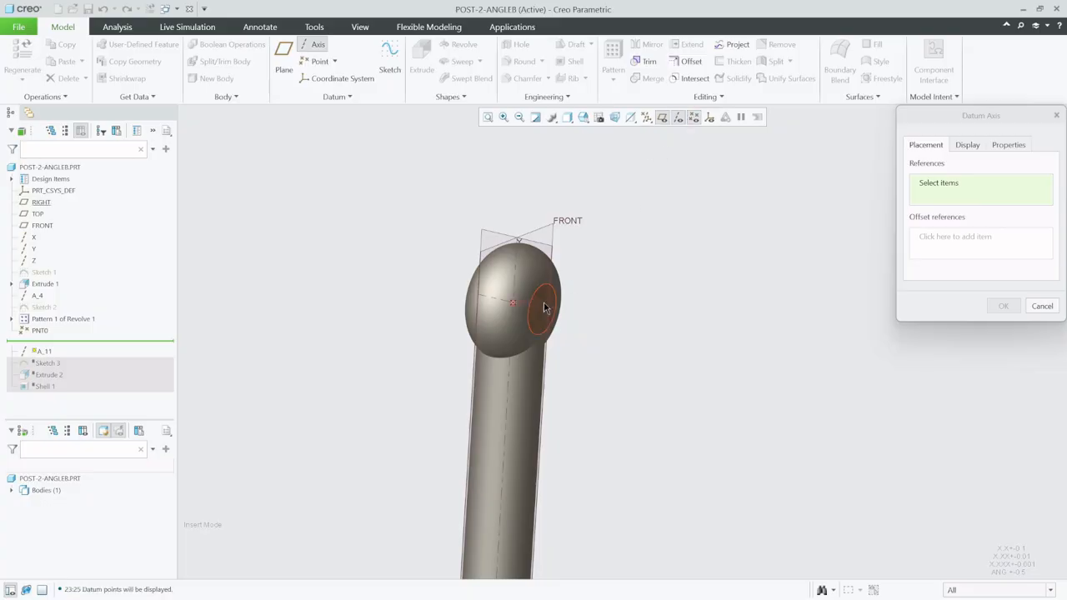
left_click(514, 301)
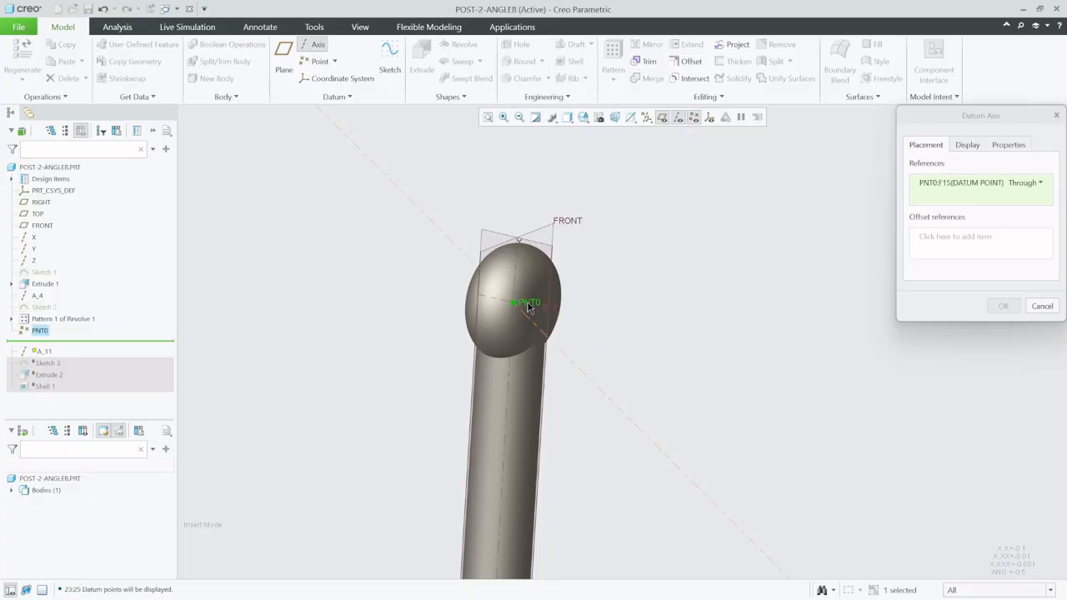
left_click(504, 239, "ctrl")
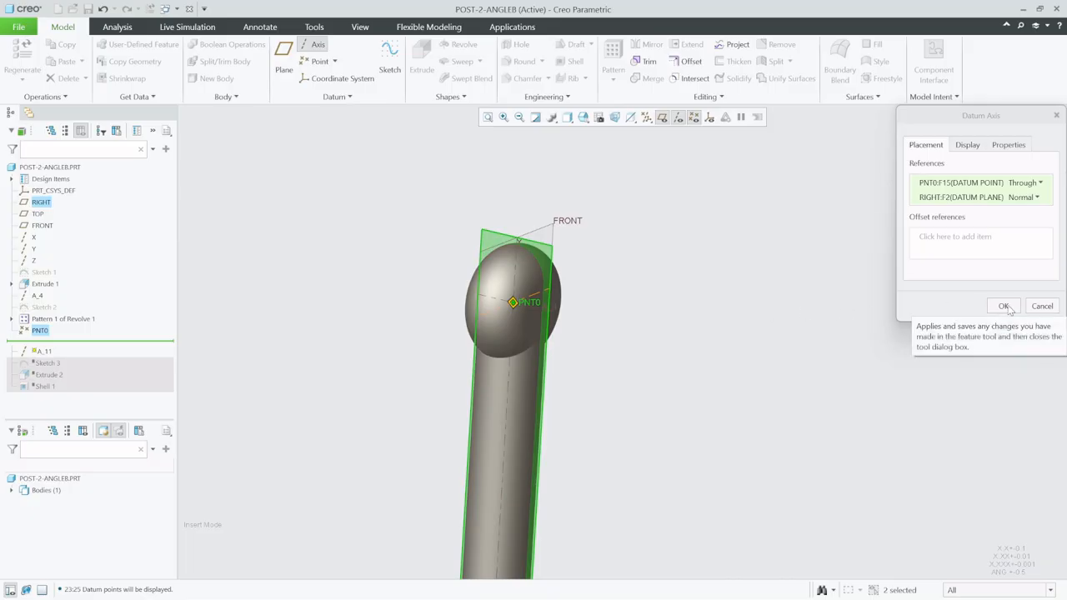
left_click(1003, 306)
Step: Start a new datum point and place it on axis A_8 of the lower ball
scroll(679, 244, "down", 3)
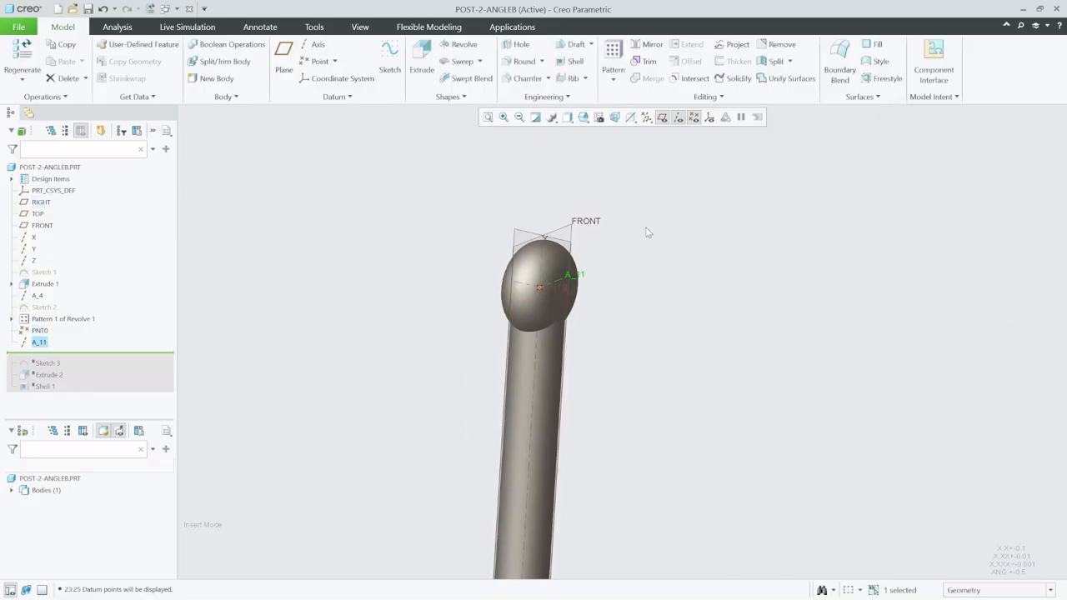
left_click(309, 63)
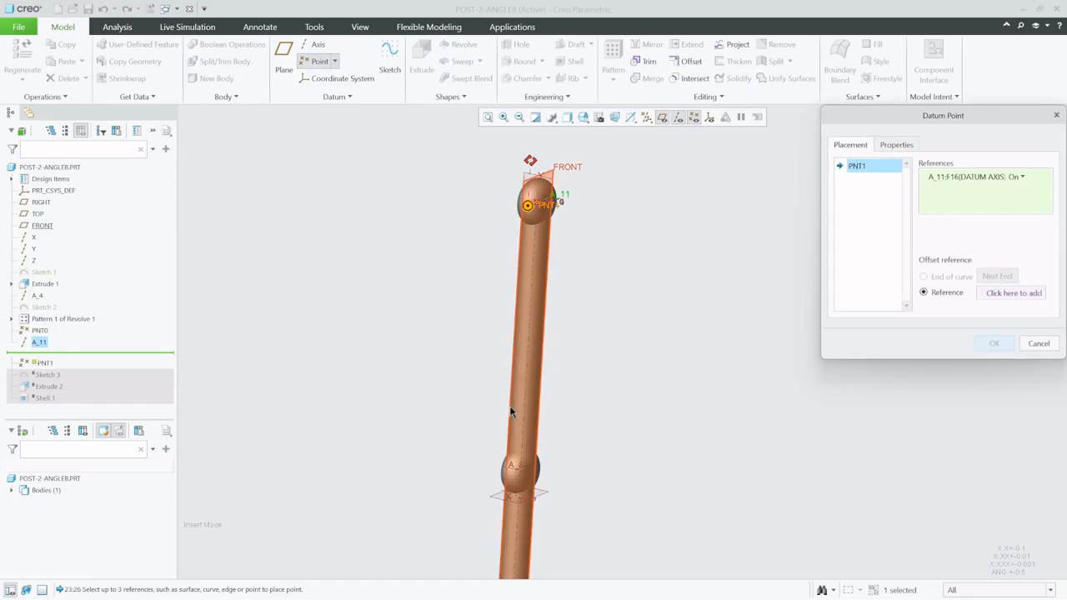
scroll(511, 500, "up", 5)
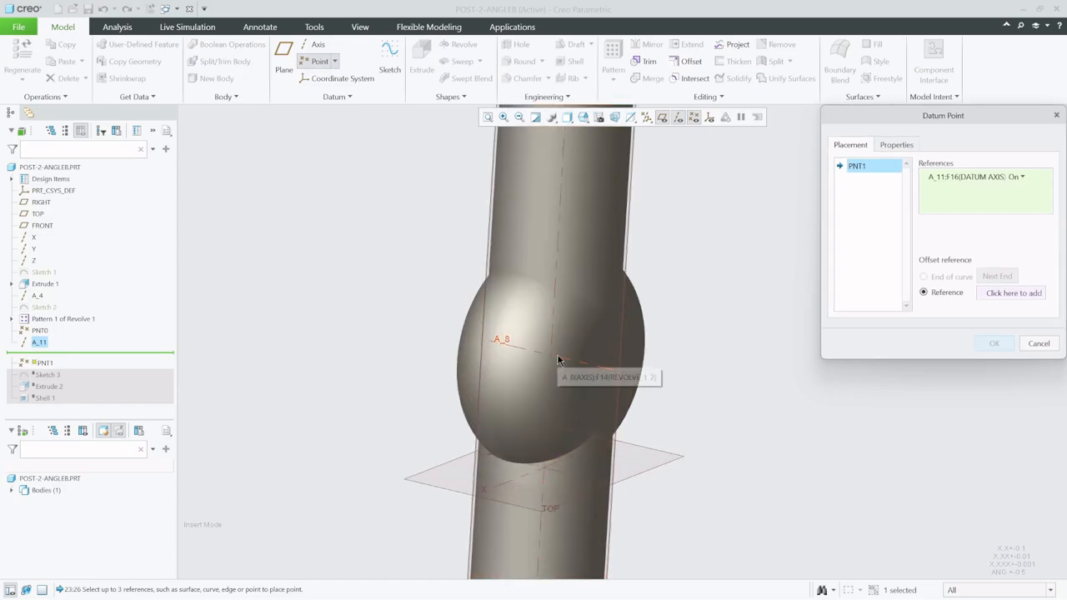
left_click(557, 356)
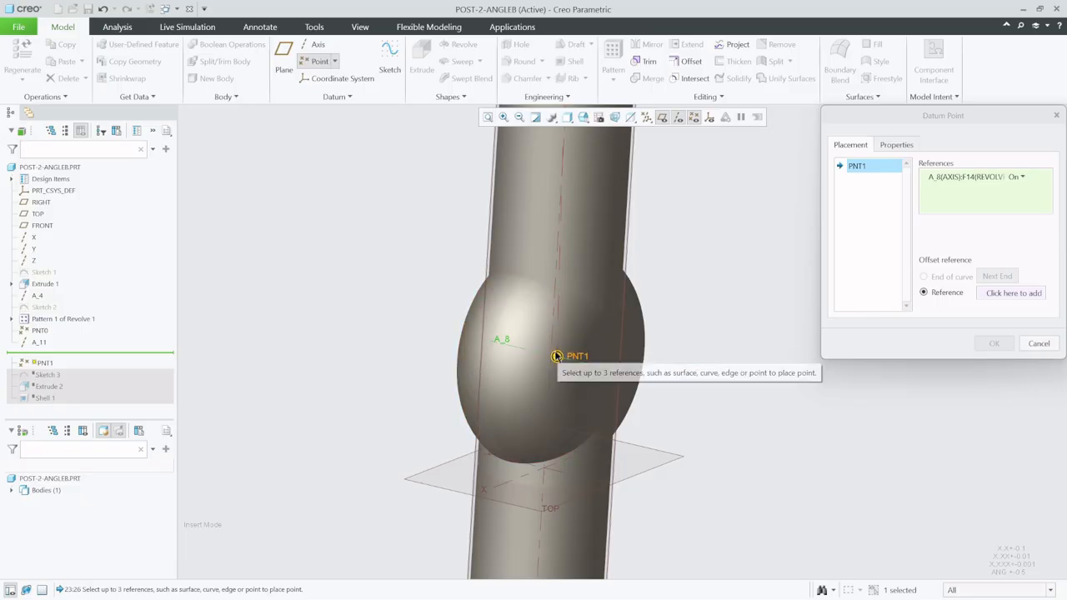
left_click(554, 353)
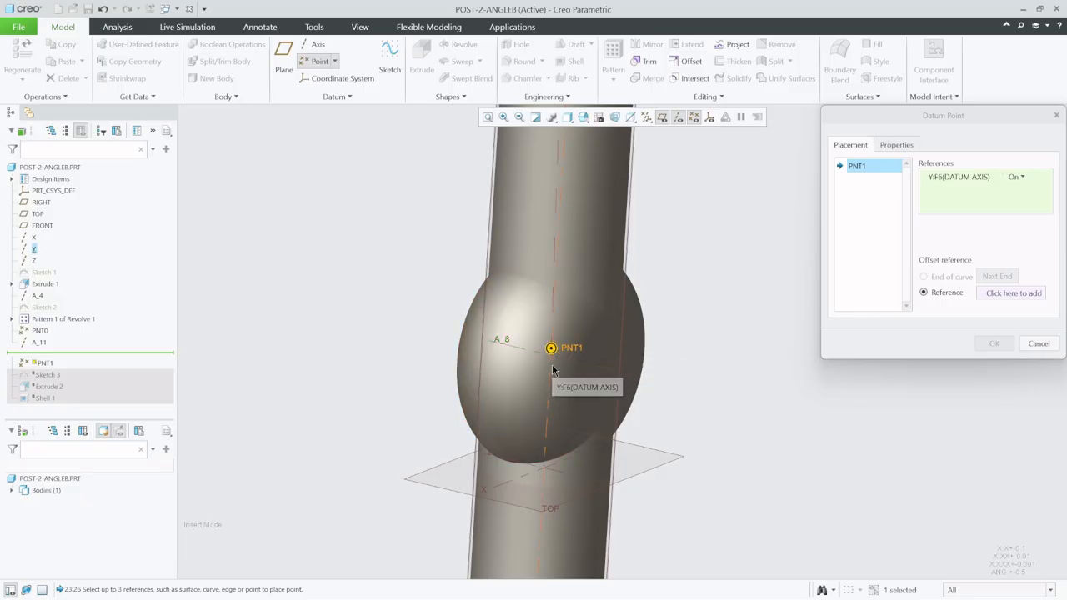
left_click(553, 355)
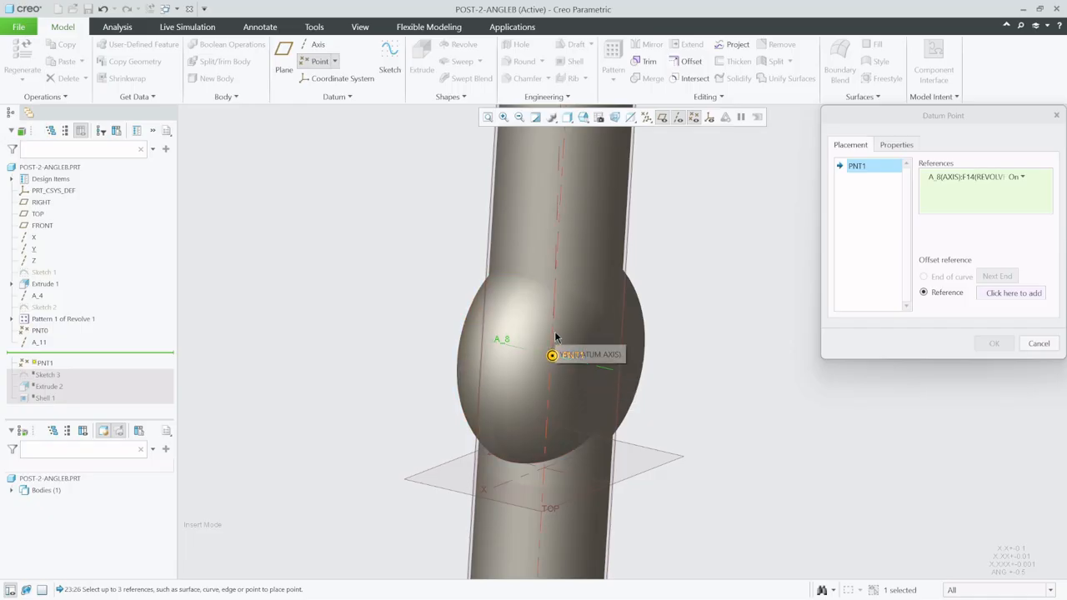
left_click(554, 350)
left_click(553, 358)
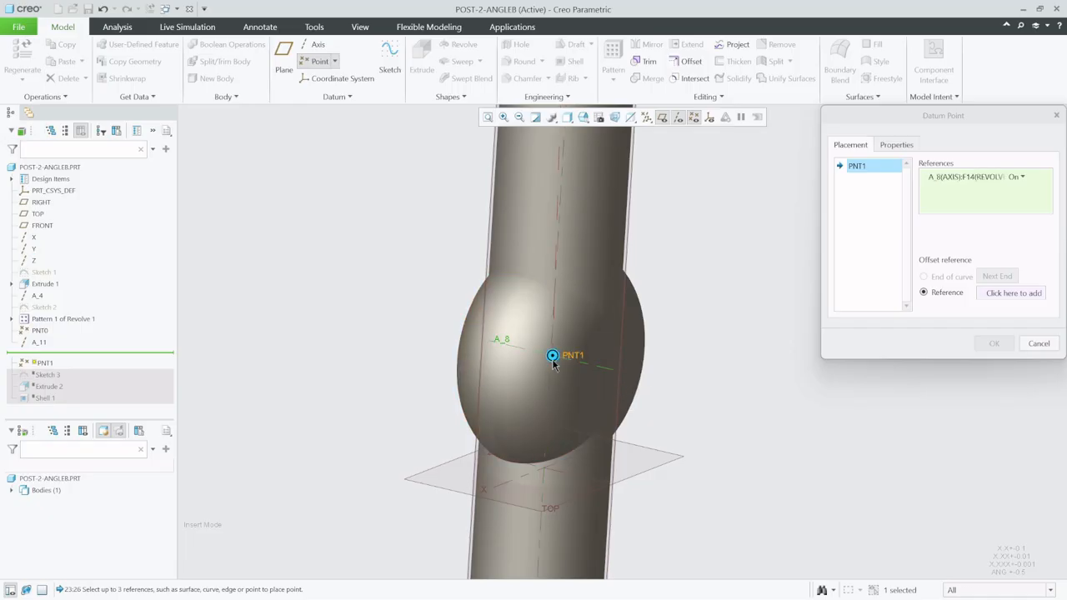
mouse_move(578, 374)
middle_mouse_down()
mouse_move(507, 385)
mouse_move(595, 374)
mouse_move(564, 375)
middle_mouse_up()
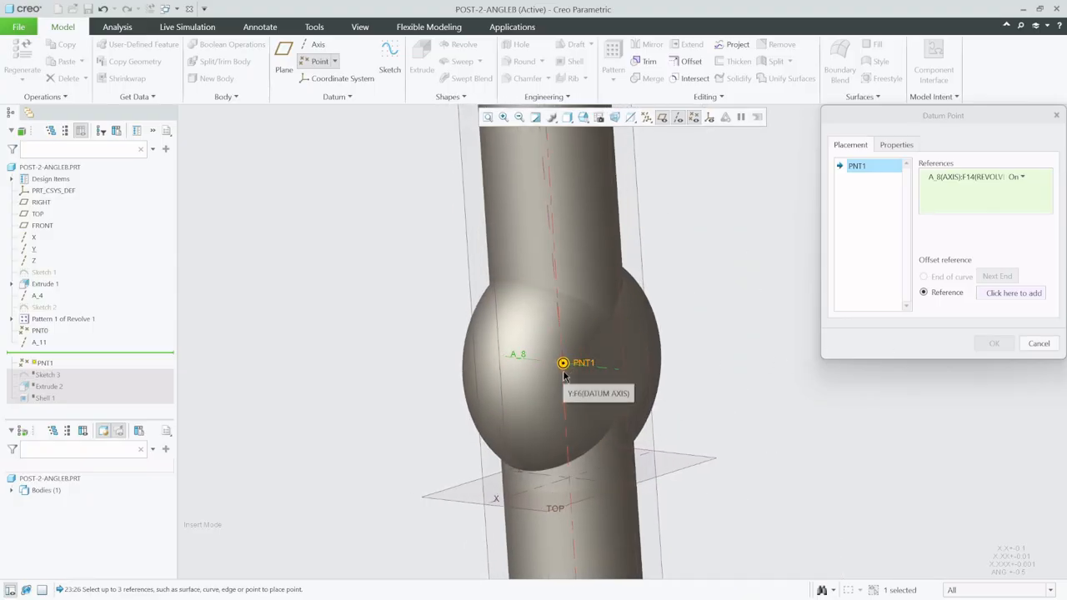
scroll(566, 369, "up", 2)
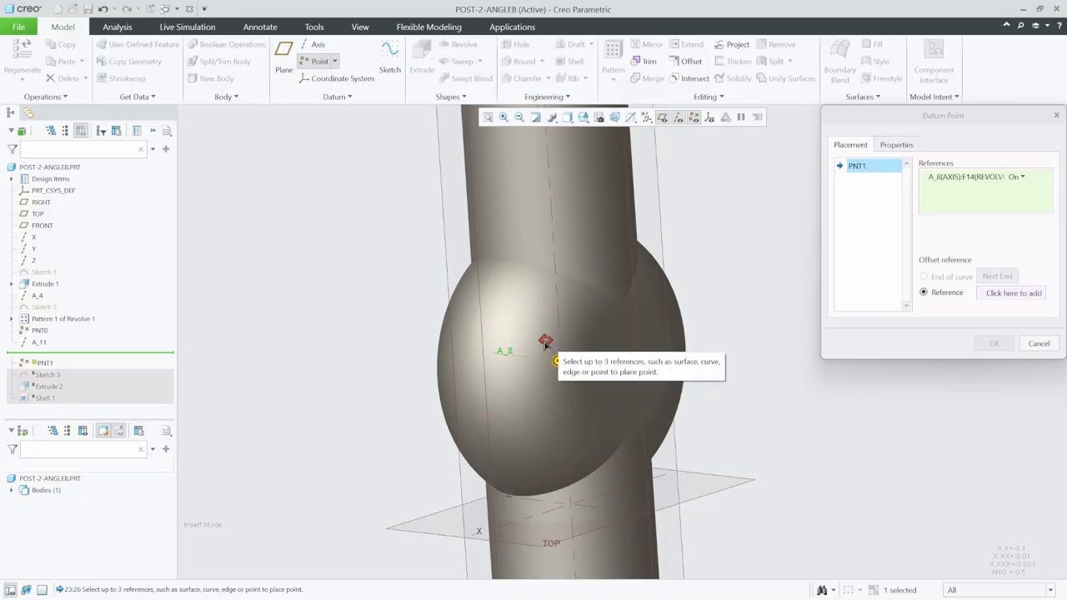
Step: Reference the new point to the FRONT plane with an offset of 0 and complete it
left_click_drag(567, 344, 506, 400)
left_click_drag(372, 432, 357, 432)
scroll(540, 454, "down", 7)
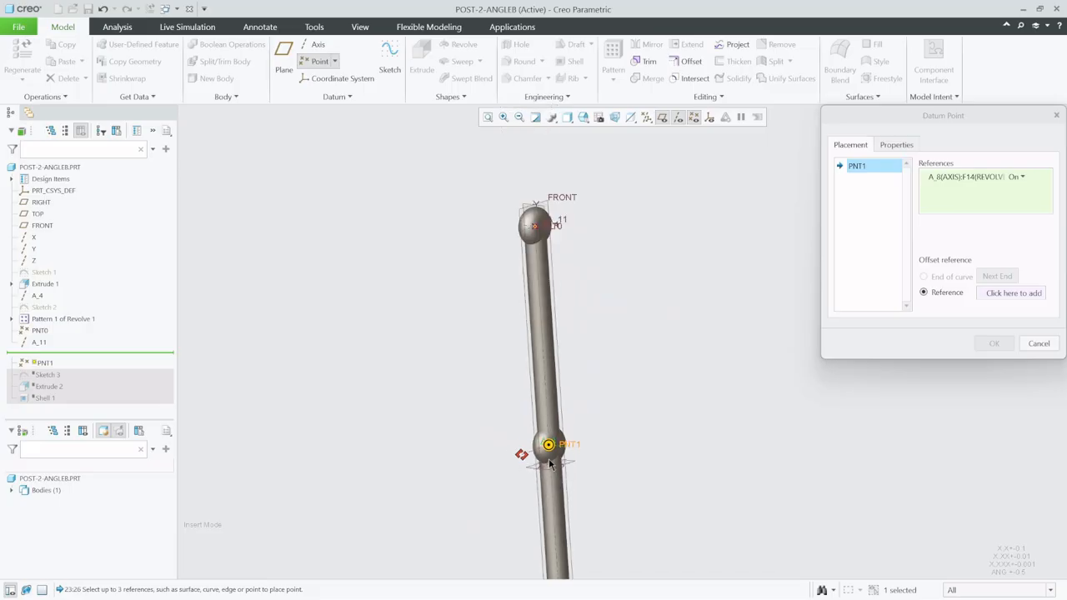
middle_click_drag(562, 403, 562, 354)
scroll(546, 418, "up", 5)
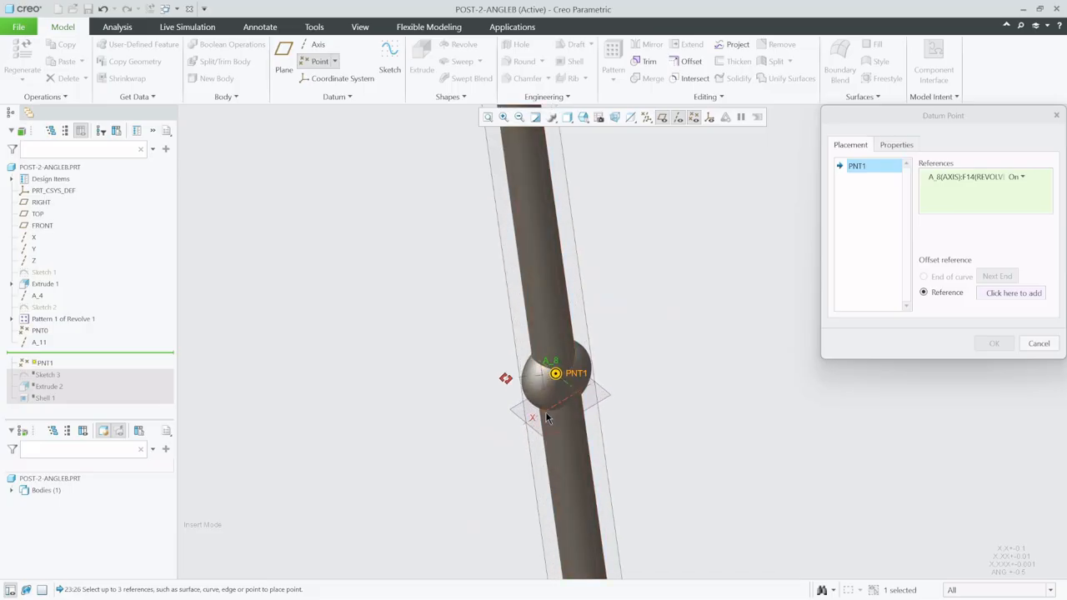
left_click_drag(515, 387, 520, 375)
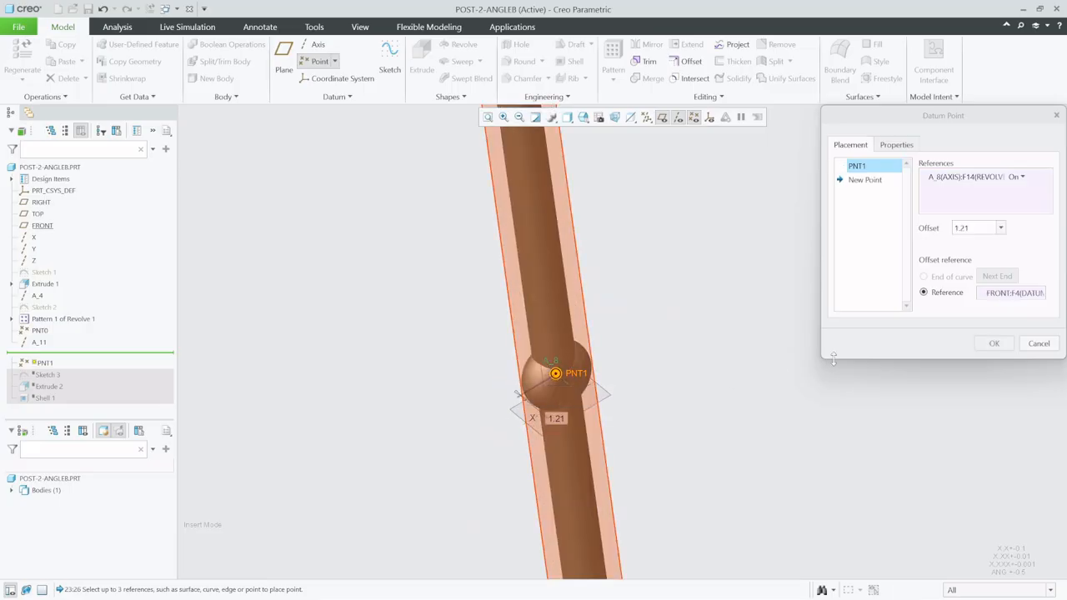
double_click(976, 226)
type("0")
key("Return")
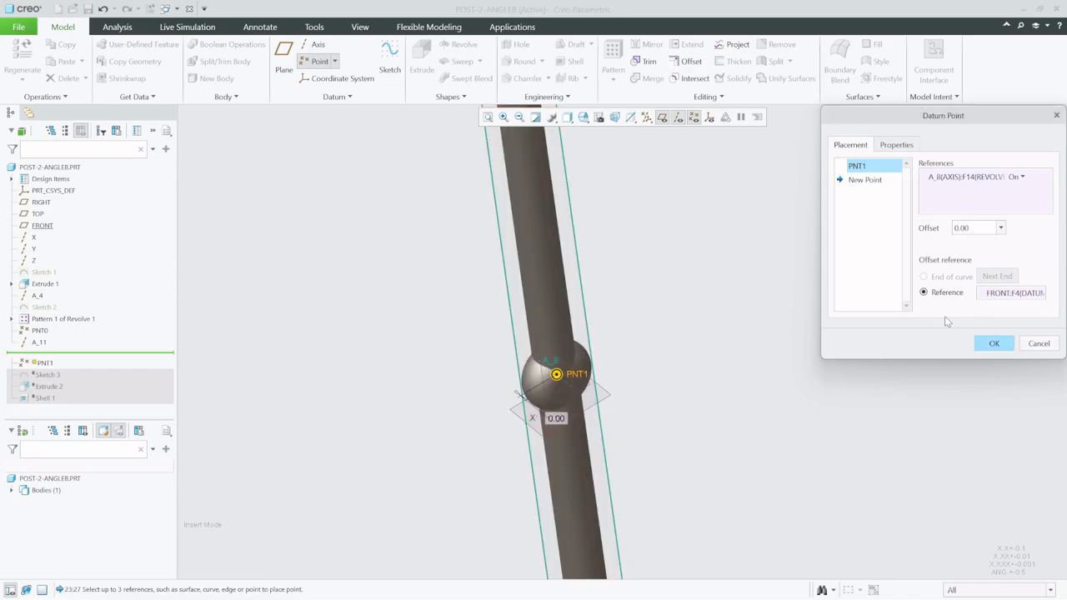
left_click(993, 345)
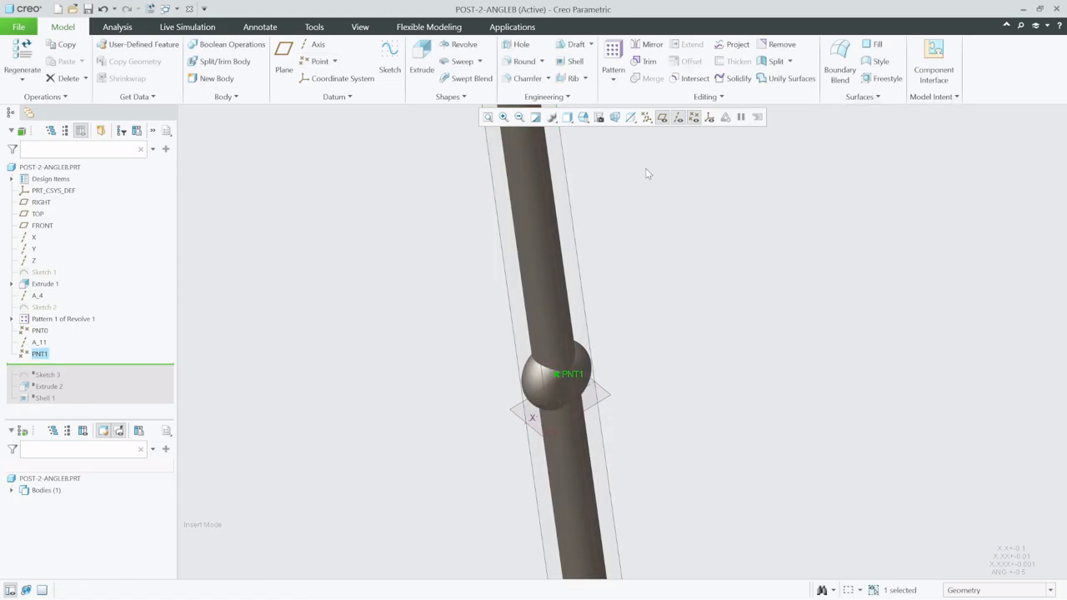
Step: Create a datum axis through PNT1 in the lower ball, normal to the RIGHT plane
left_click(311, 46)
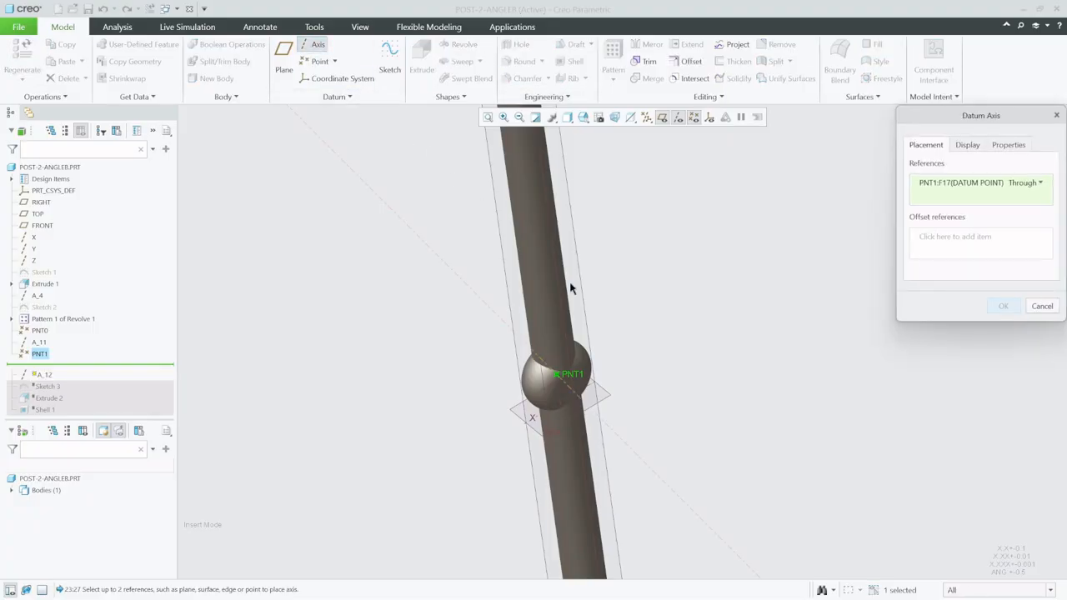
scroll(606, 414, "up", 5)
scroll(604, 420, "down", 2)
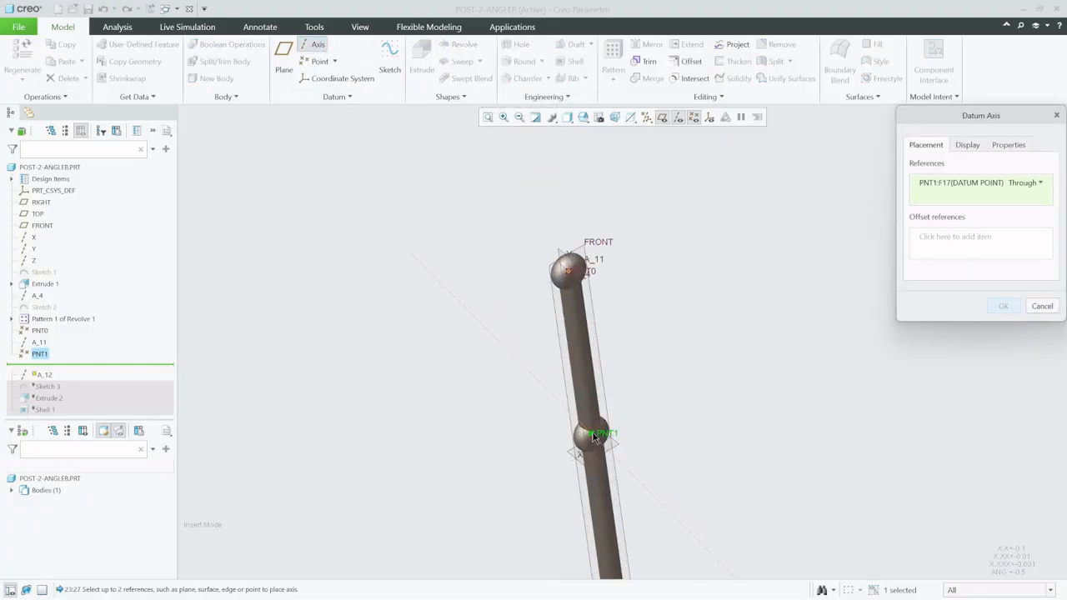
scroll(559, 245, "down", 3)
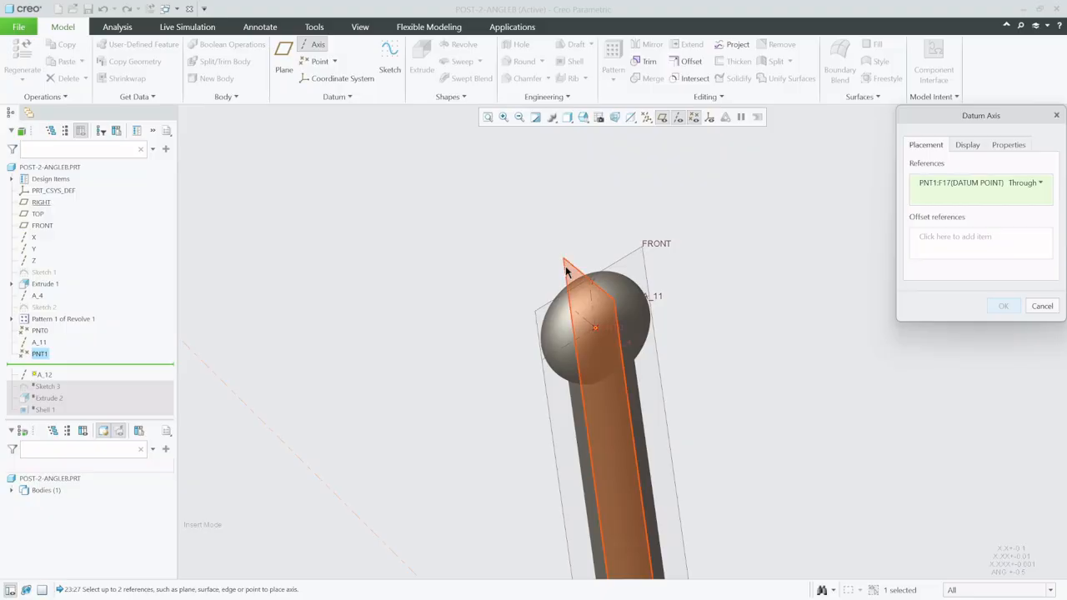
left_click(567, 269)
scroll(638, 373, "up", 3)
scroll(654, 464, "down", 4)
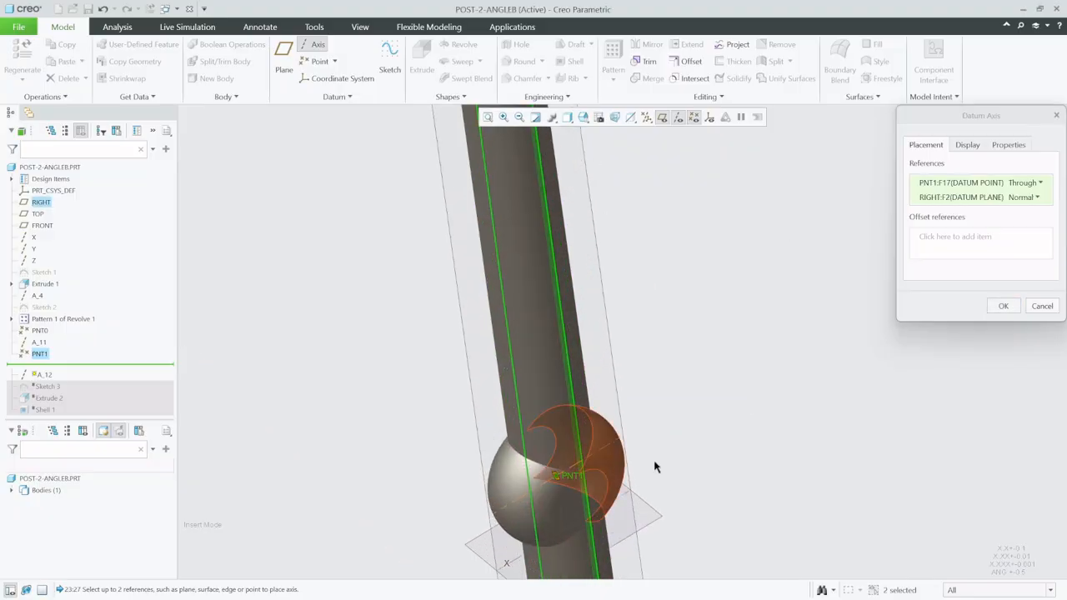
left_click(1000, 306)
left_click(713, 357)
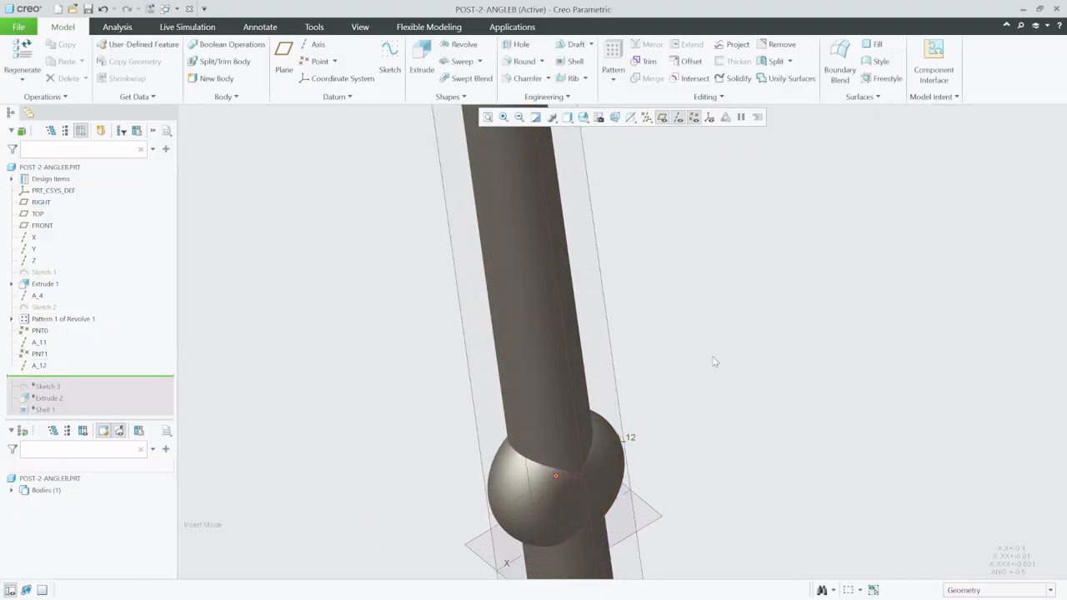
Step: Create a datum plane through axis A_12, rotated 330 degrees from the FRONT plane
left_click(619, 441)
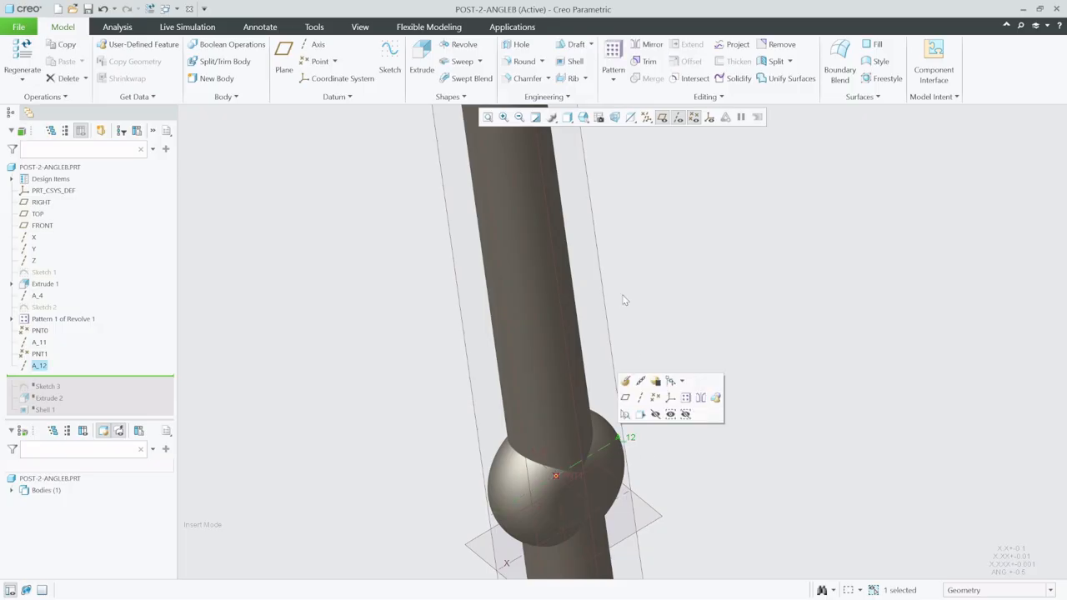
left_click(286, 54)
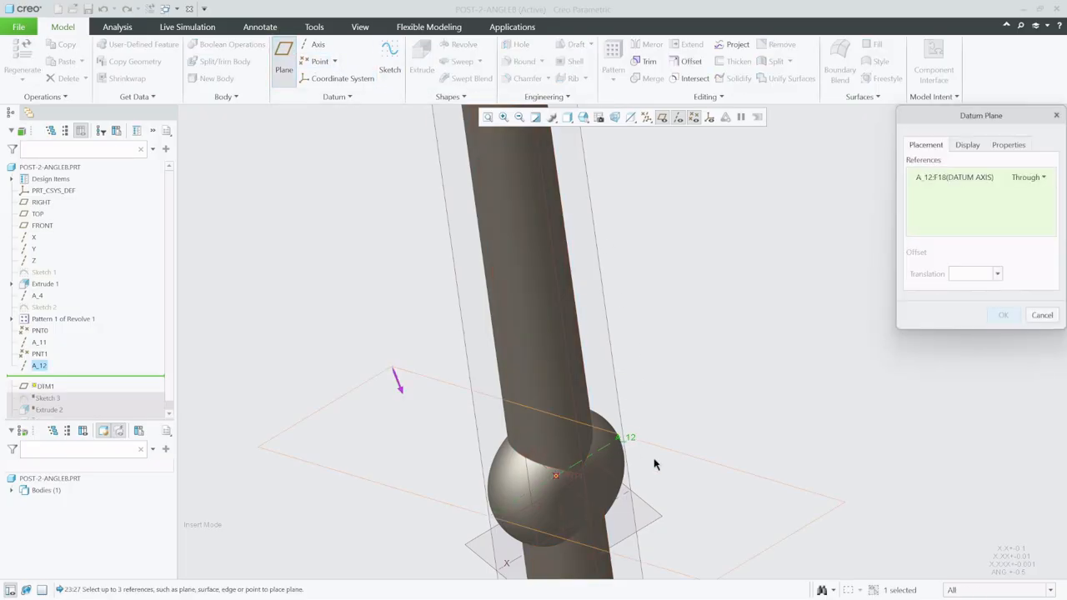
left_click(492, 525, "ctrl")
scroll(546, 517, "down", 3)
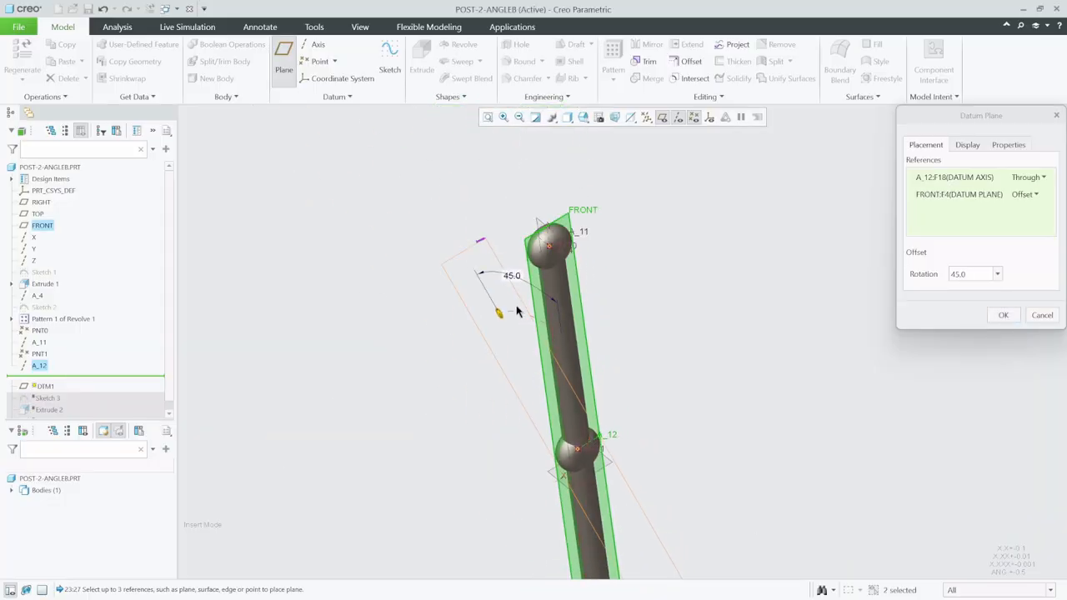
left_click_drag(500, 321, 621, 368)
left_click(983, 275)
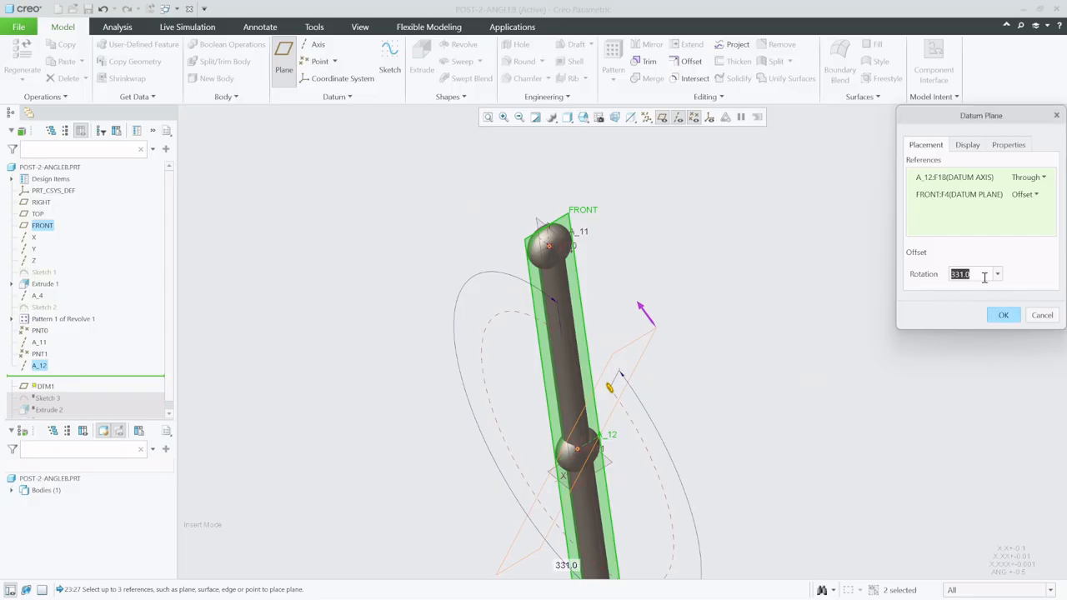
type("3")
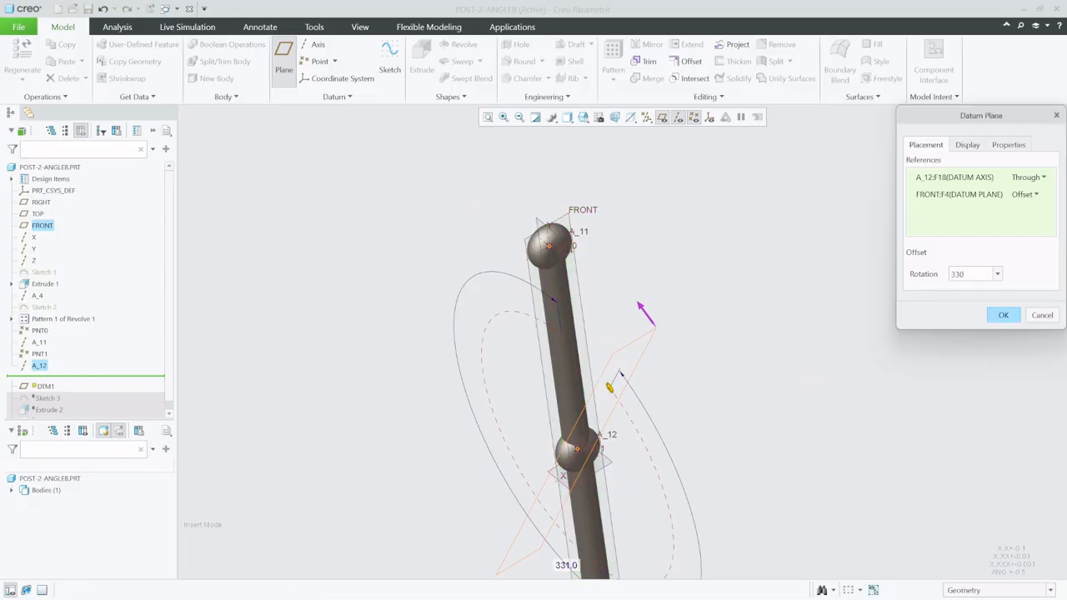
key("Return")
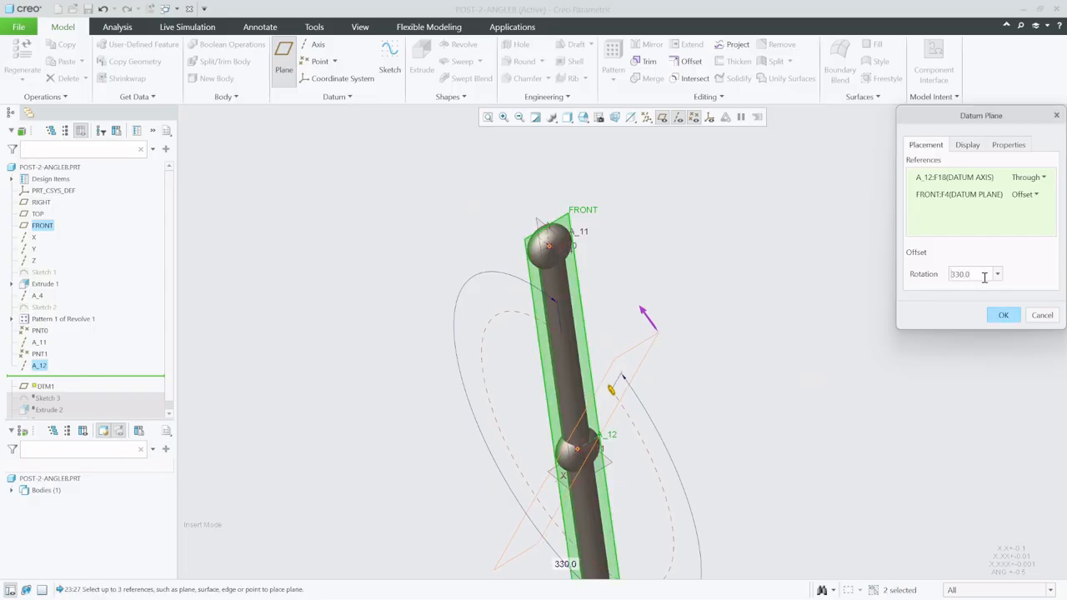
left_click(1006, 315)
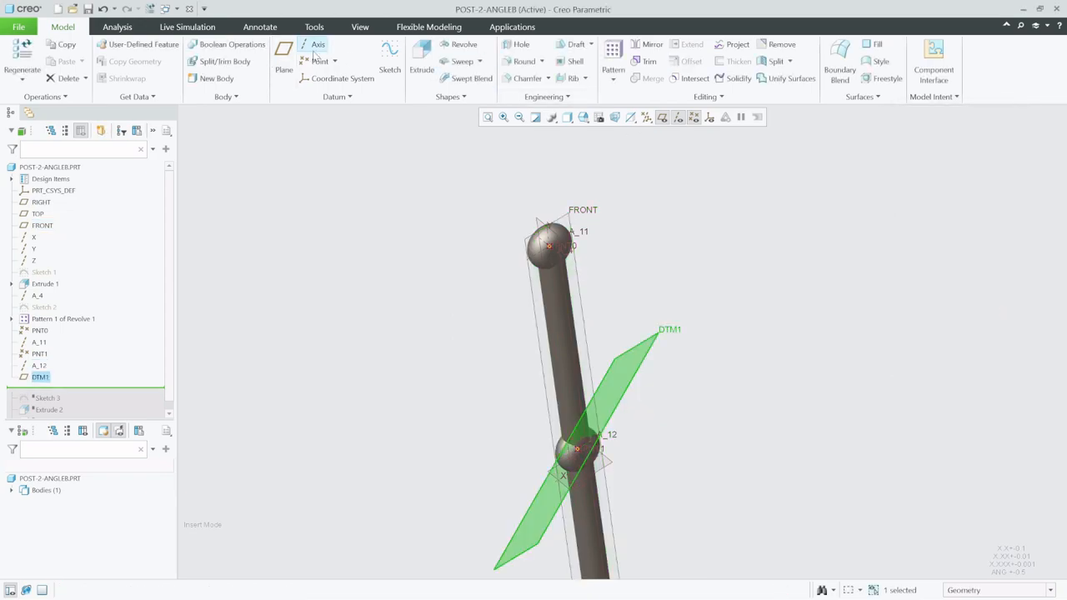
Step: Create a datum plane through axis A_11 in the upper ball, rotated 330 degrees from the FRONT plane
left_click(283, 55)
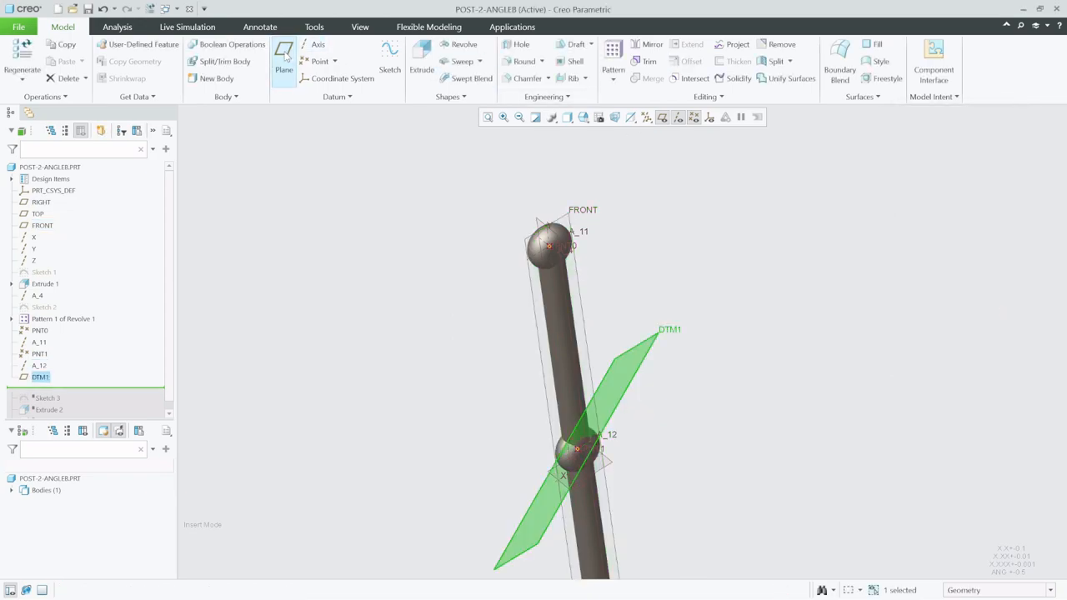
left_click(533, 261)
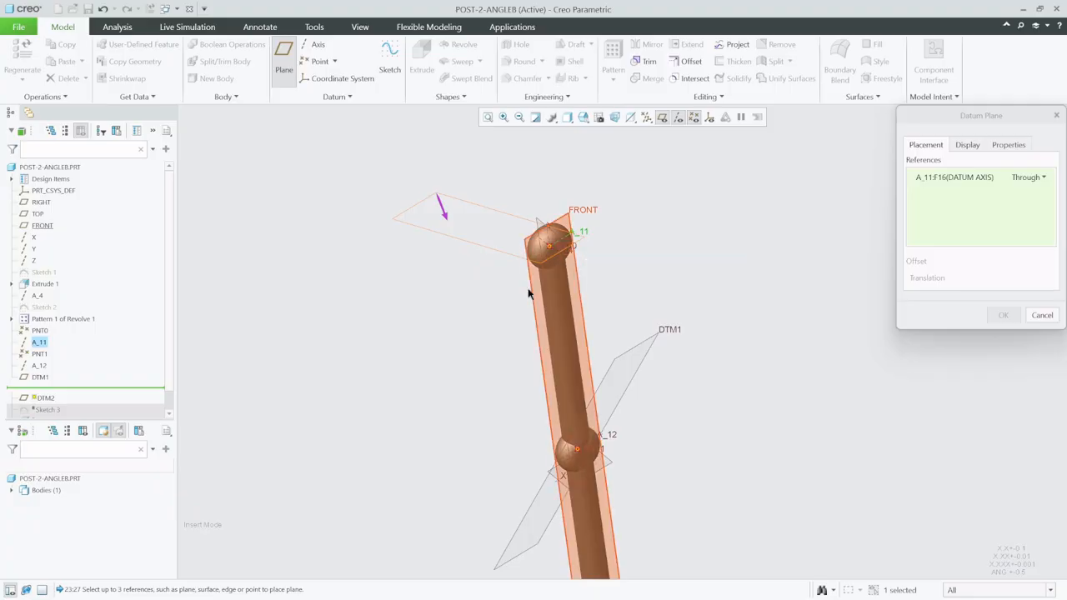
left_click(577, 265, "ctrl")
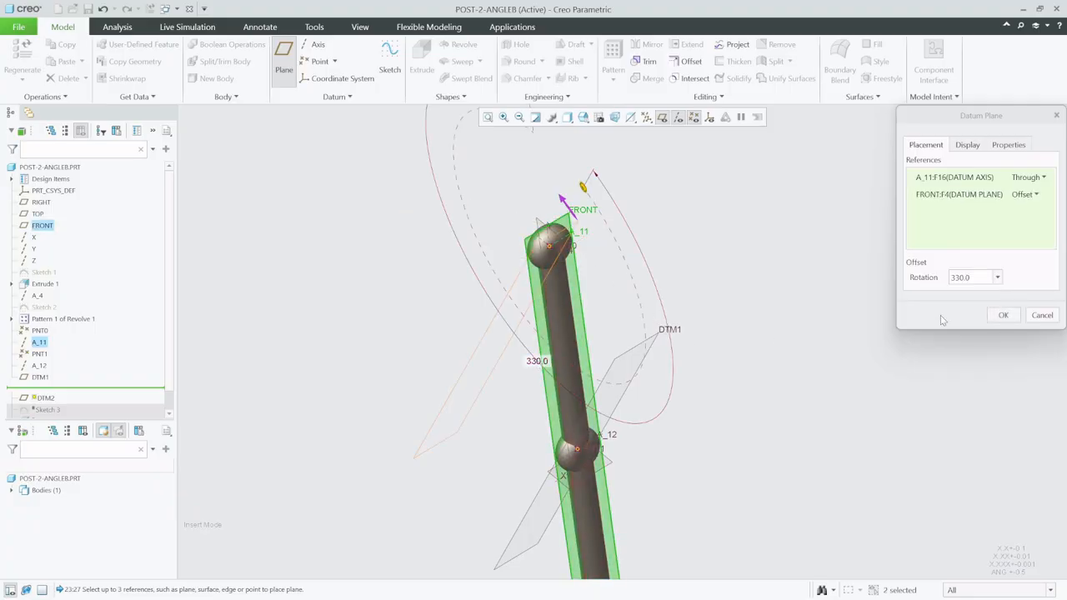
left_click(1003, 315)
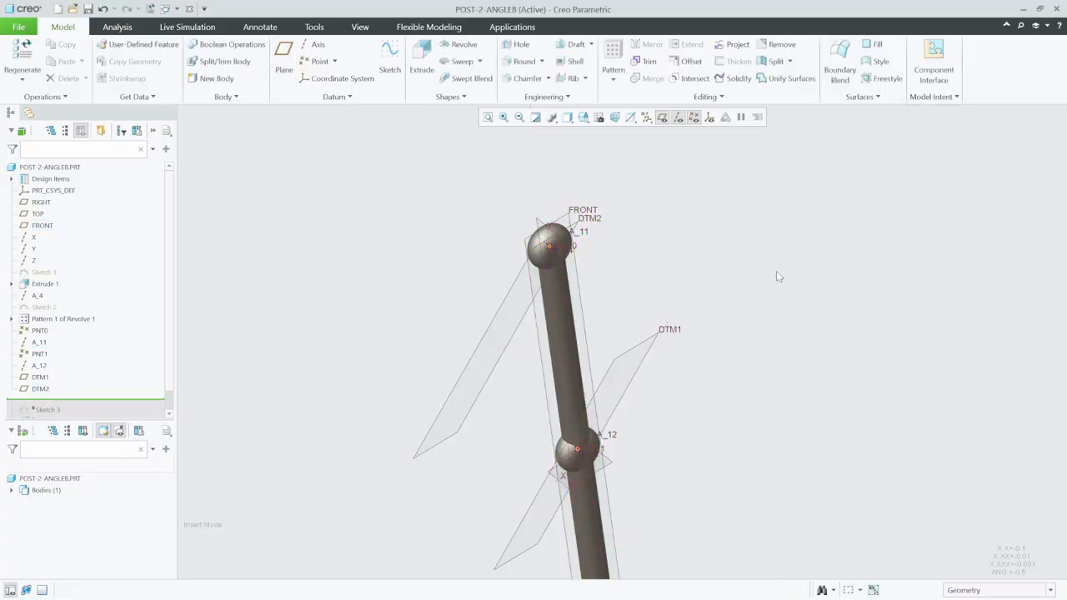
Step: Start a sketch on datum plane DTM2 with the RIGHT plane as bottom reference, viewed square-on at the upper ball
left_click(392, 55)
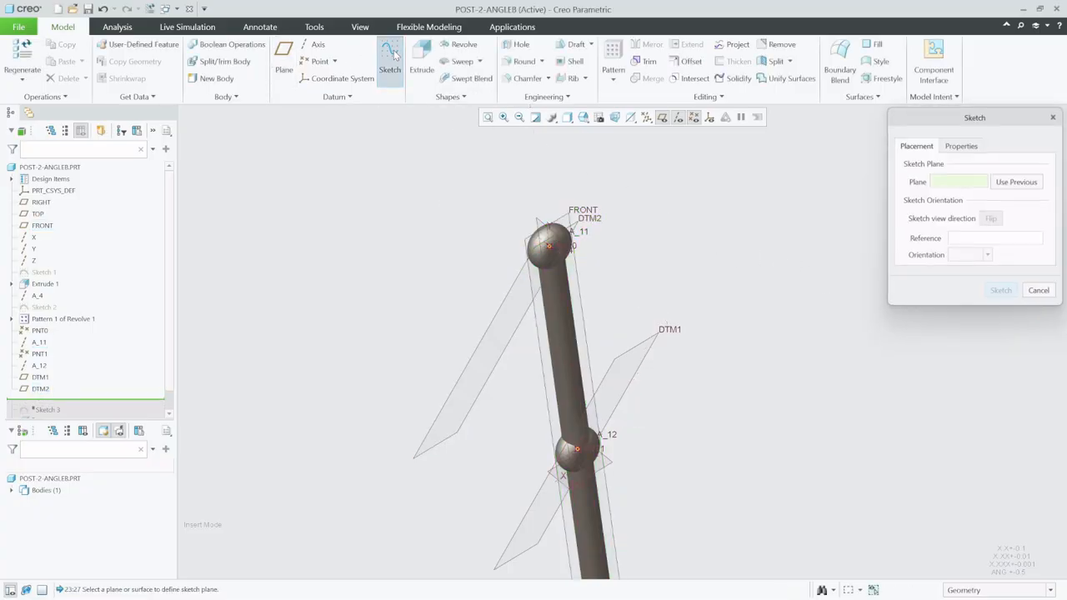
left_click(518, 237)
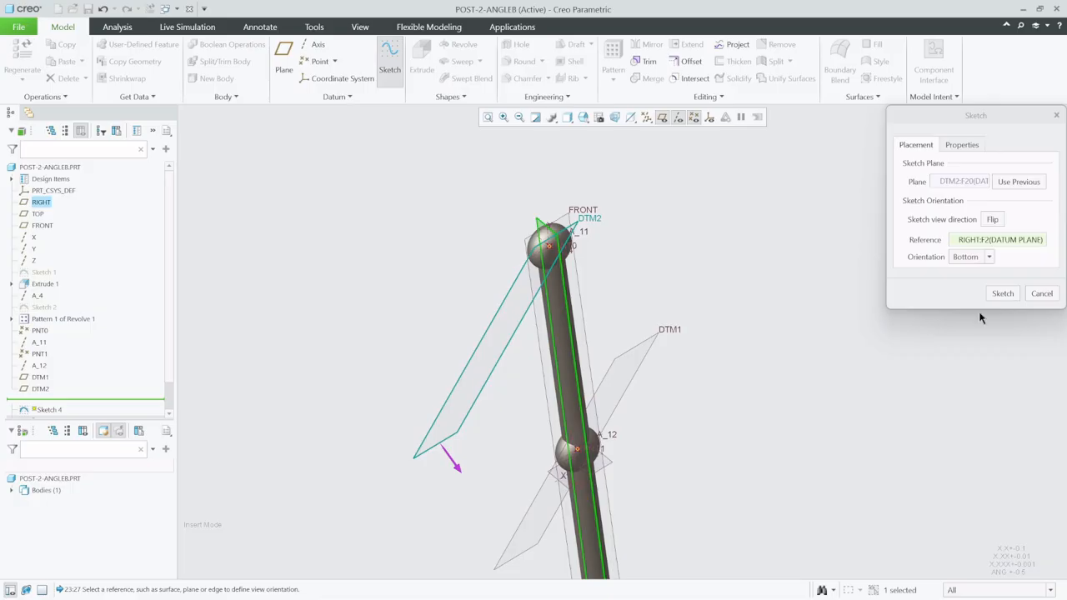
left_click(1002, 294)
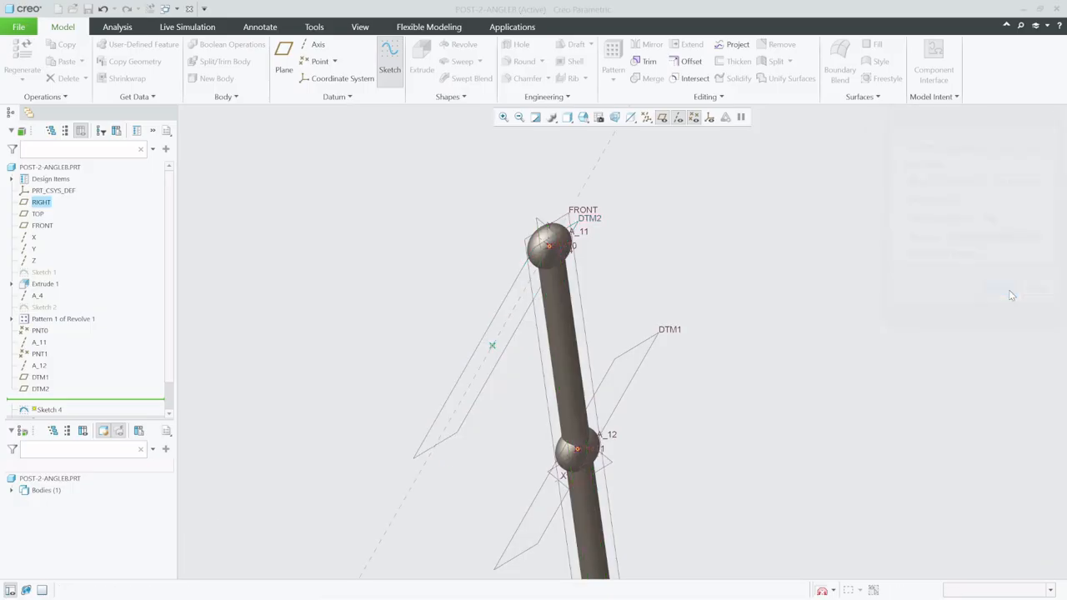
left_click(693, 117)
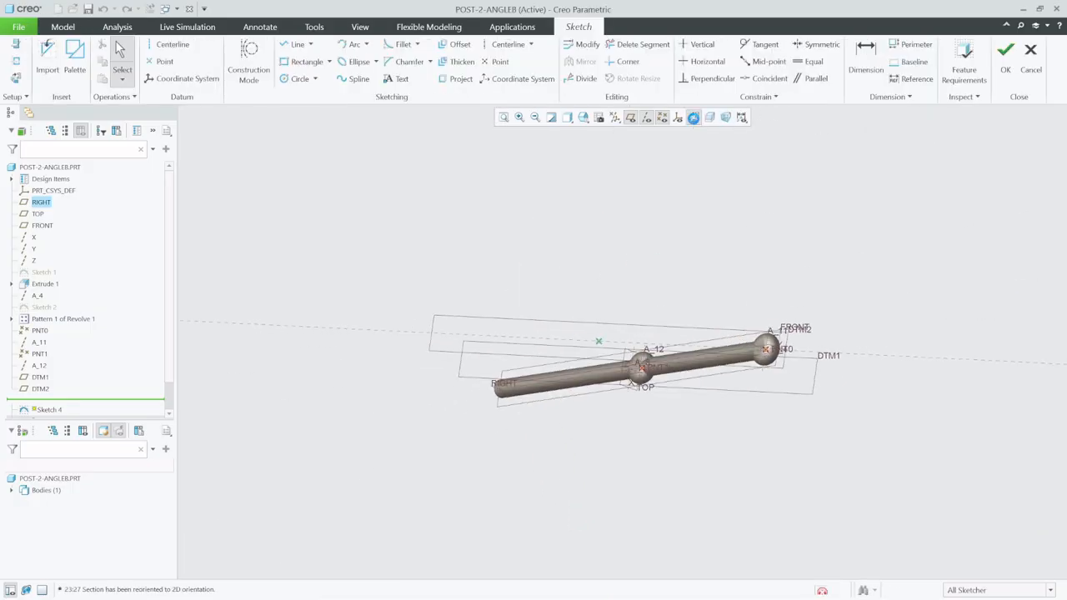
scroll(819, 342, "down", 5)
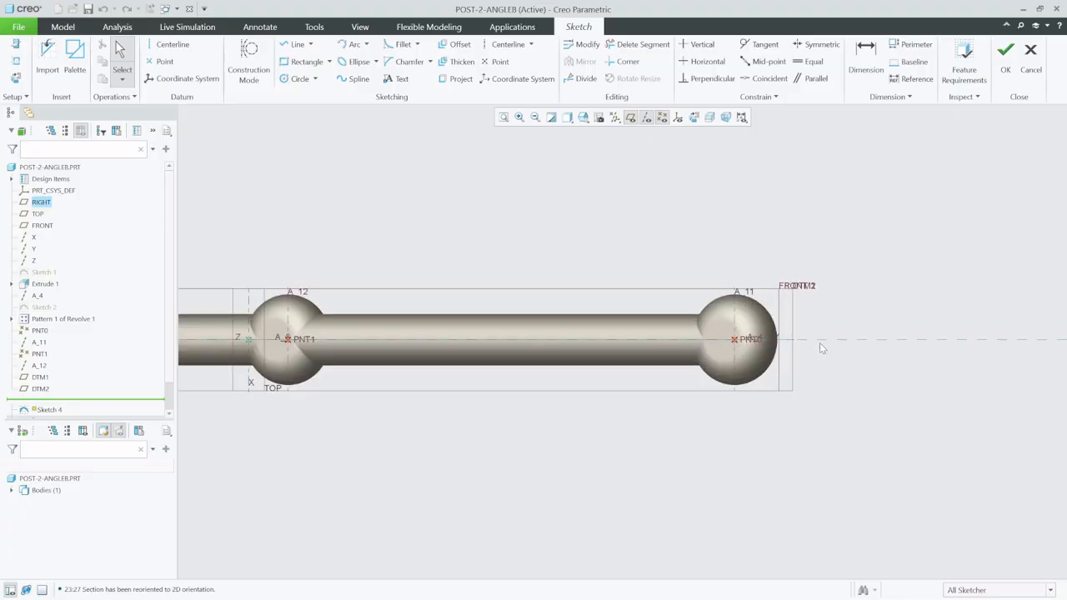
scroll(686, 342, "down", 2)
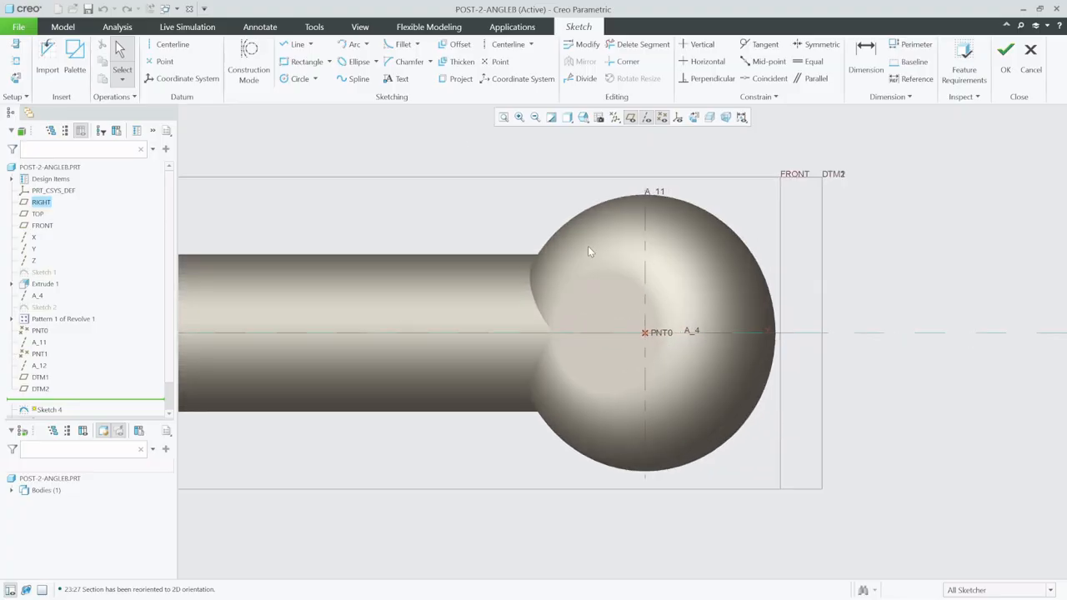
Step: Sketch a circle centred on PNT0, set its diameter to 50, and finish the sketch
left_click(293, 79)
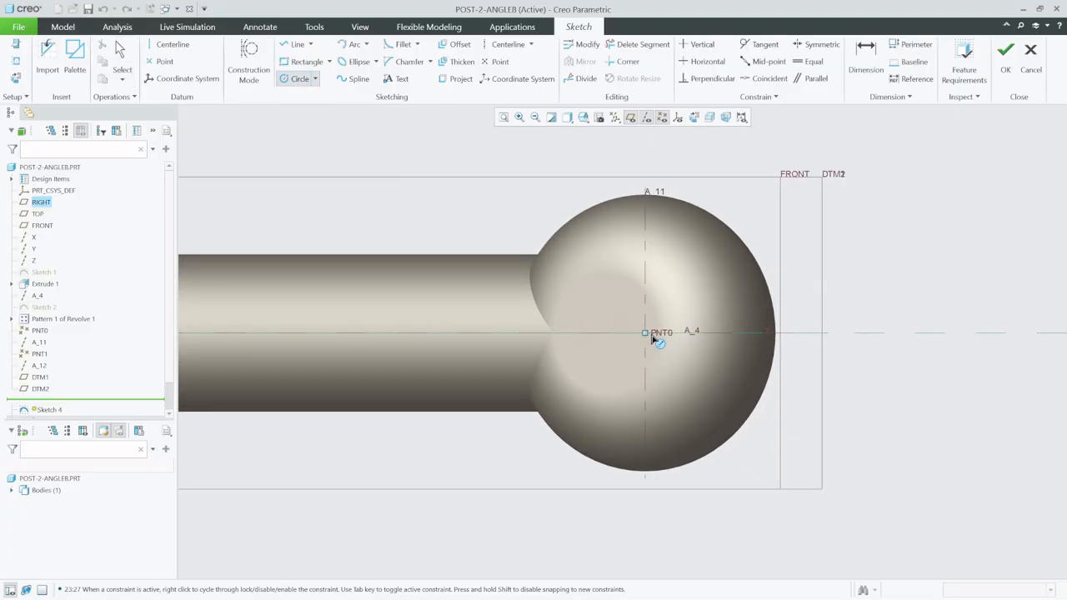
left_click(696, 318)
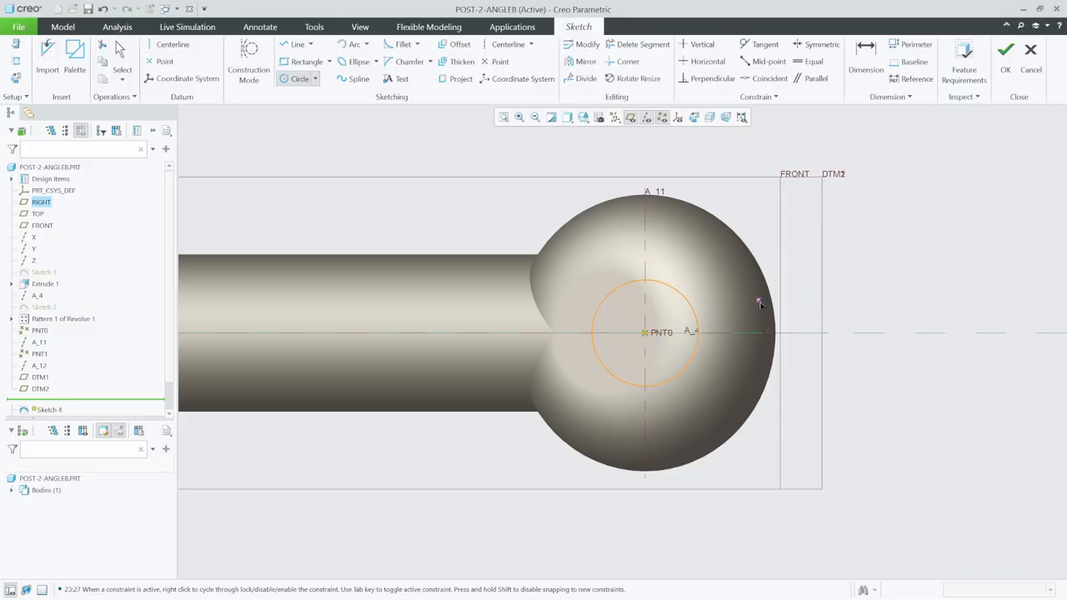
middle_click(819, 305)
double_click(549, 255)
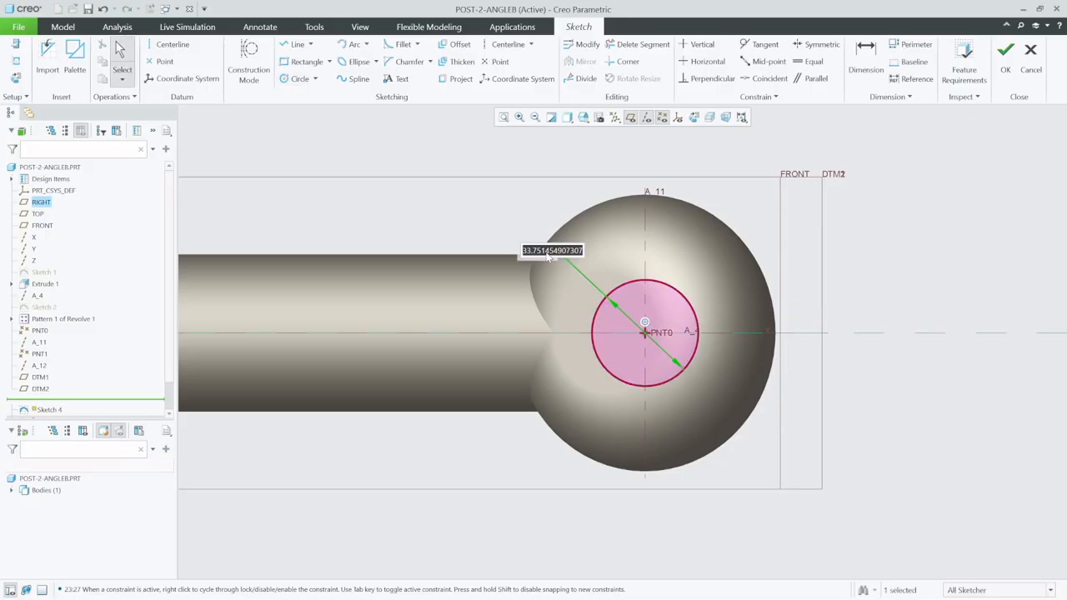
type("50")
key("Return")
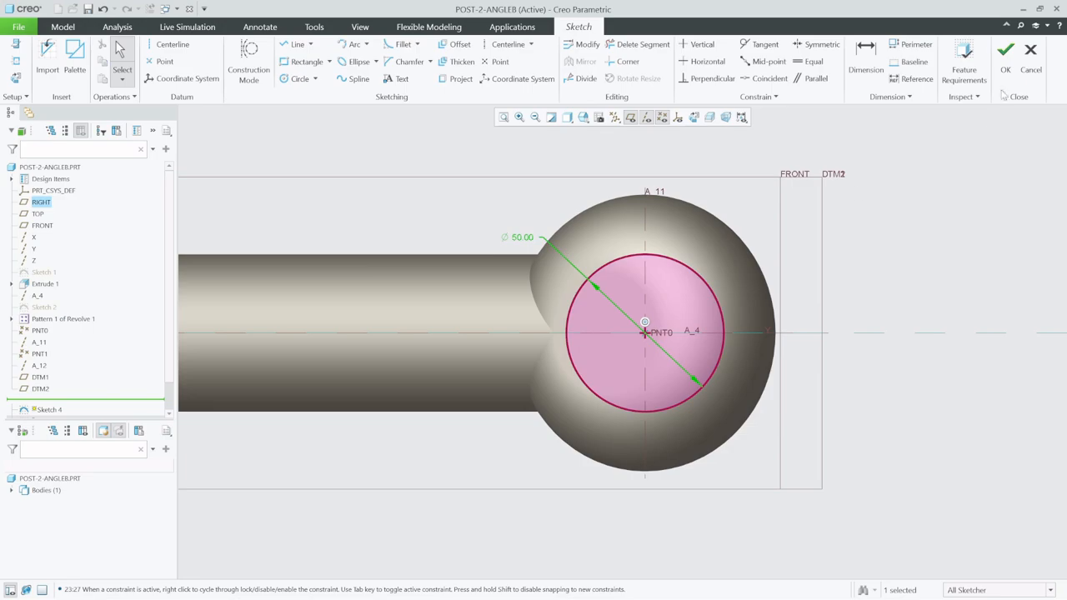
left_click(1005, 58)
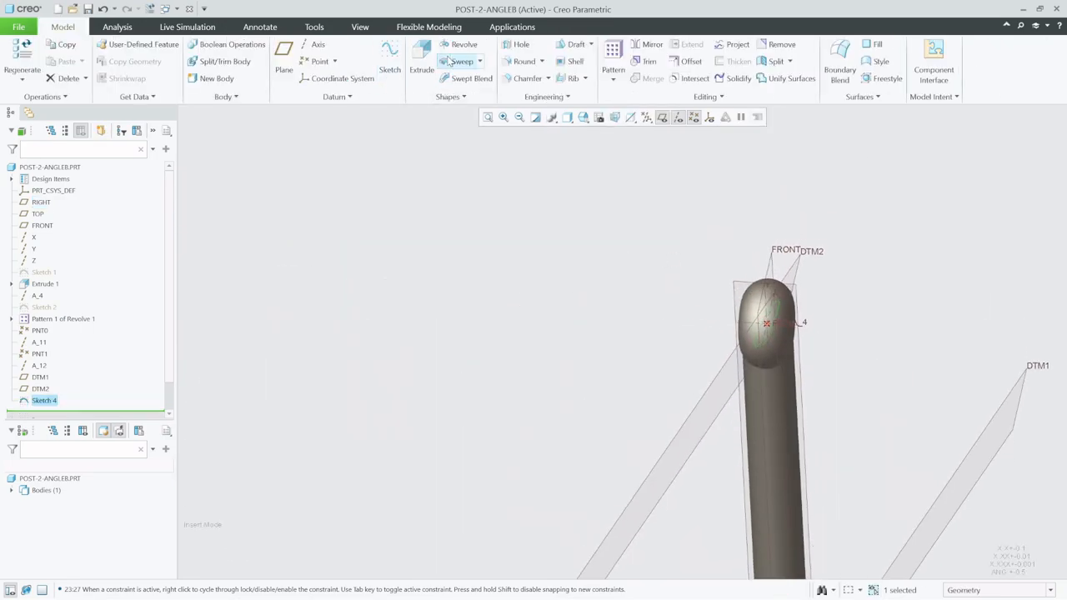
Step: Extrude the circle as a symmetric material-removing cut through the upper ball, about 244 deep in total
left_click(421, 55)
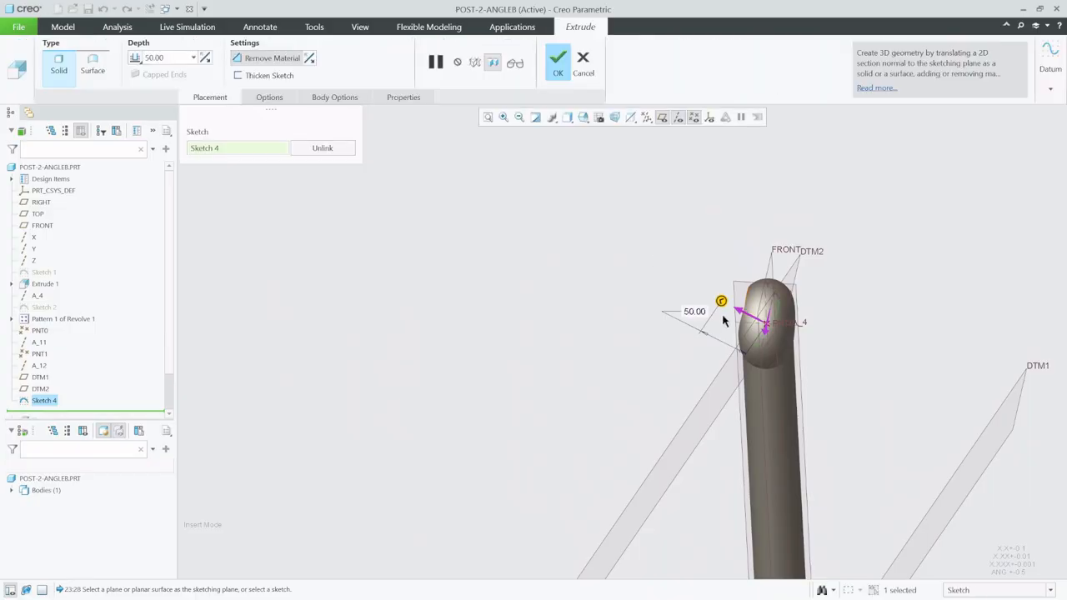
left_click(135, 57)
left_click(148, 84)
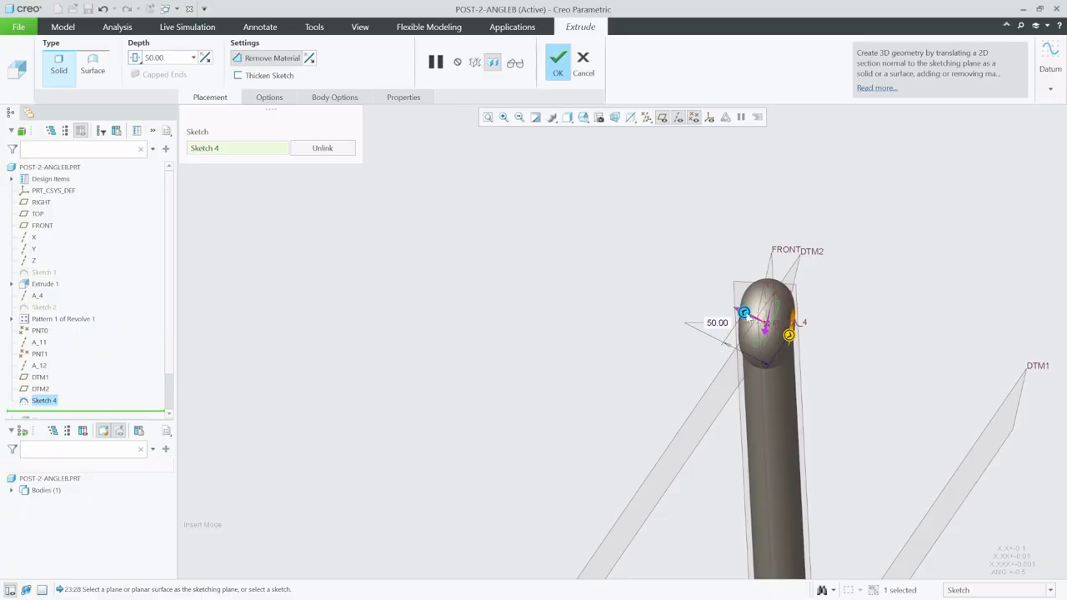
left_click_drag(744, 314, 656, 267)
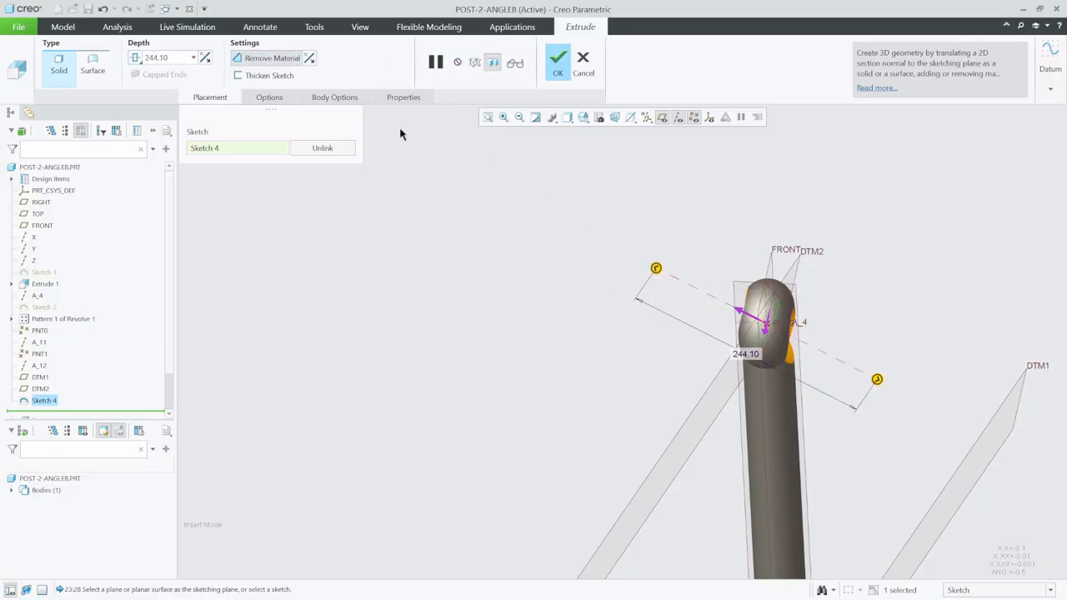
left_click(558, 60)
Step: Start a sketch on datum plane DTM1, viewed square-on at the lower ball
scroll(662, 390, "down", 4)
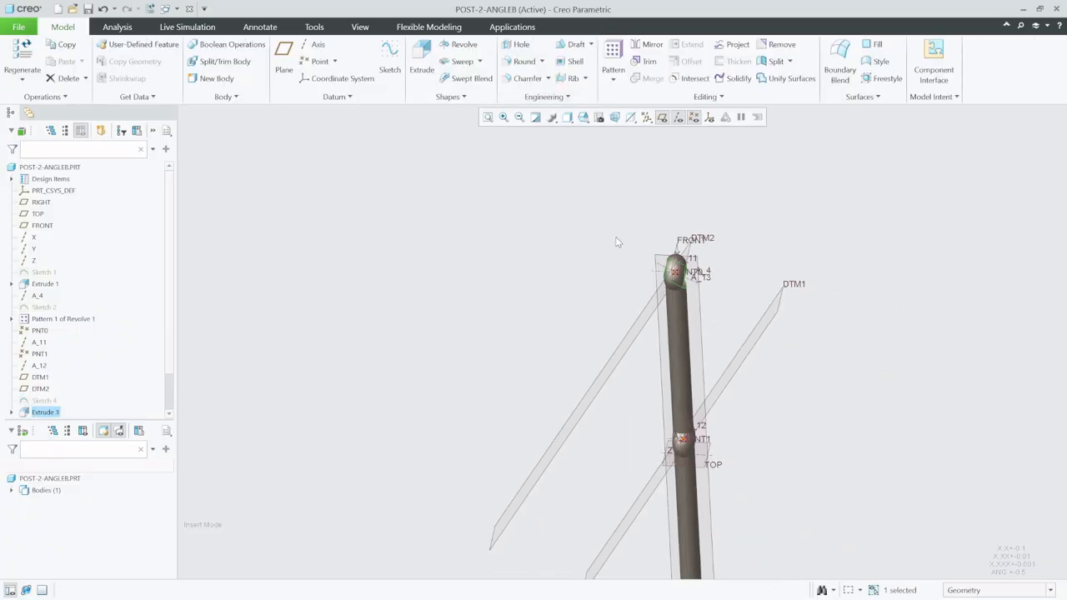
scroll(662, 390, "up", 5)
middle_click_drag(704, 356, 662, 337)
left_click(389, 56)
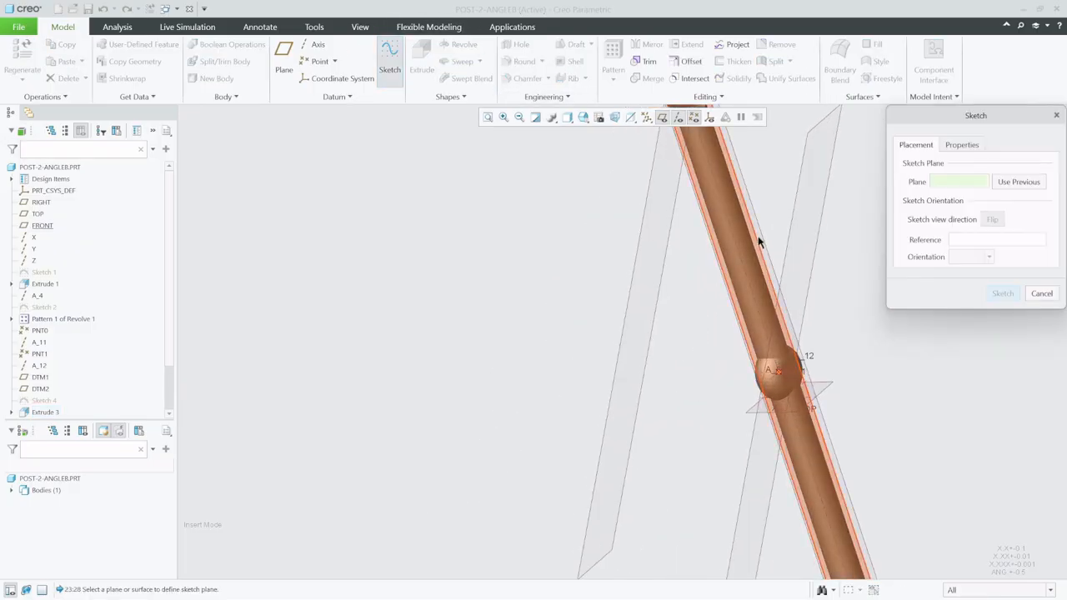
left_click(790, 238)
left_click(1002, 293)
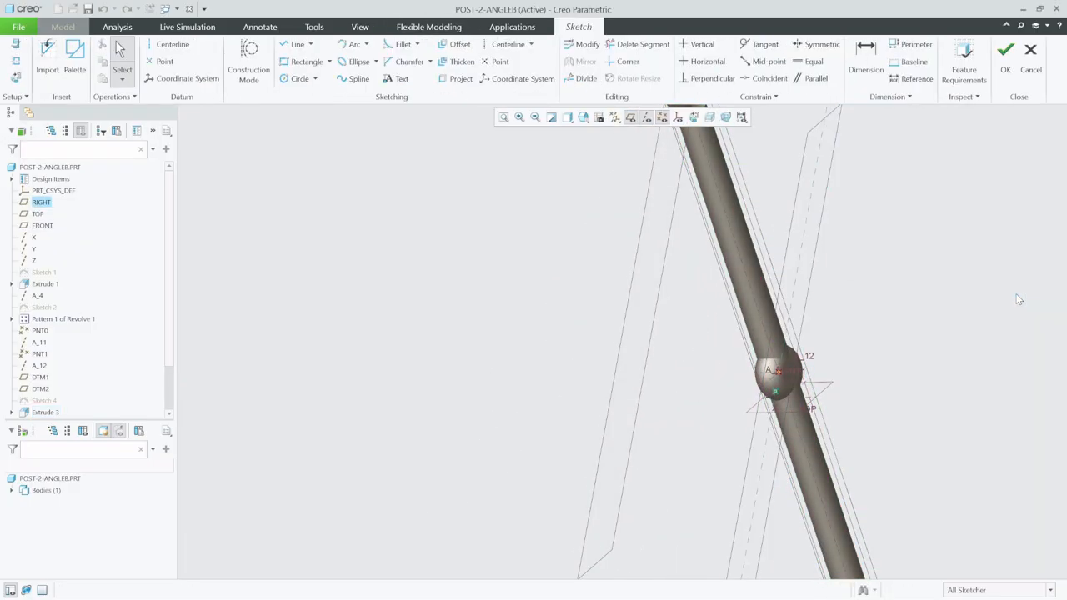
left_click(708, 118)
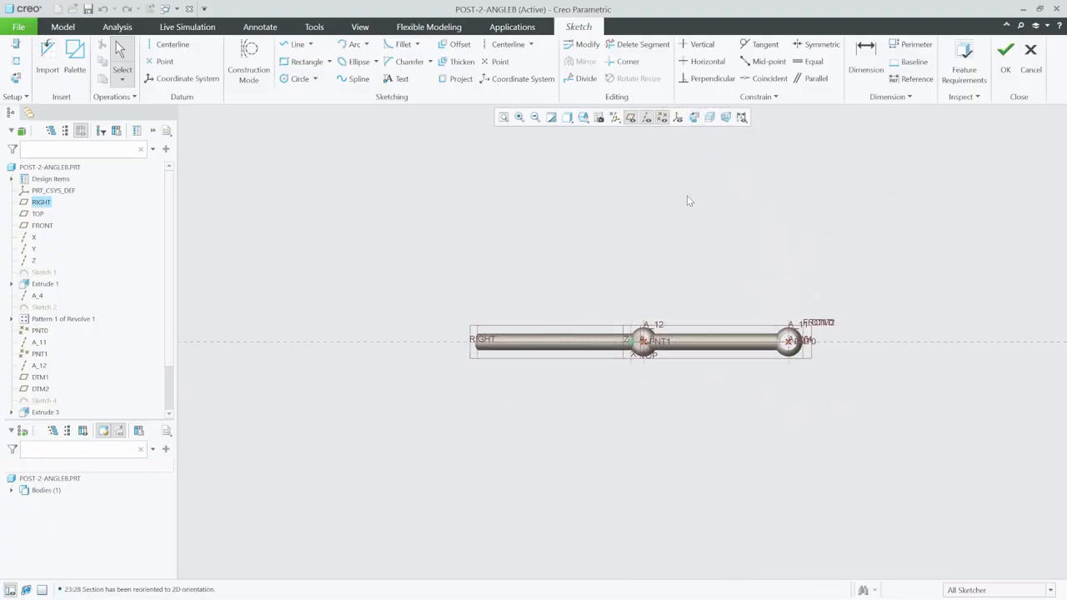
scroll(646, 348, "up", 4)
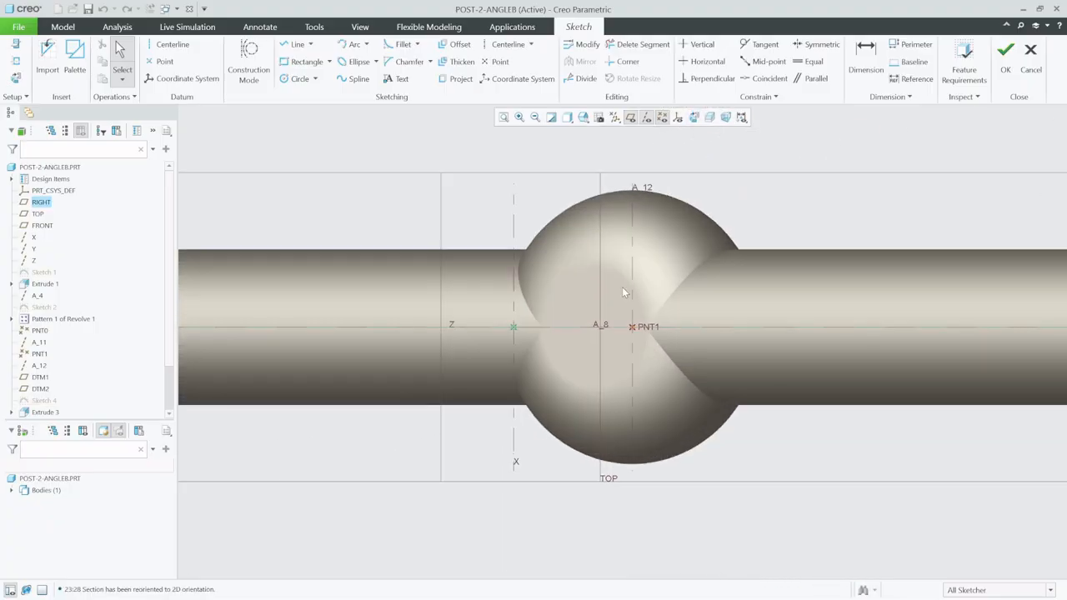
Step: Sketch a circle centred on PNT1, set its diameter to 50, and finish the sketch
left_click(299, 78)
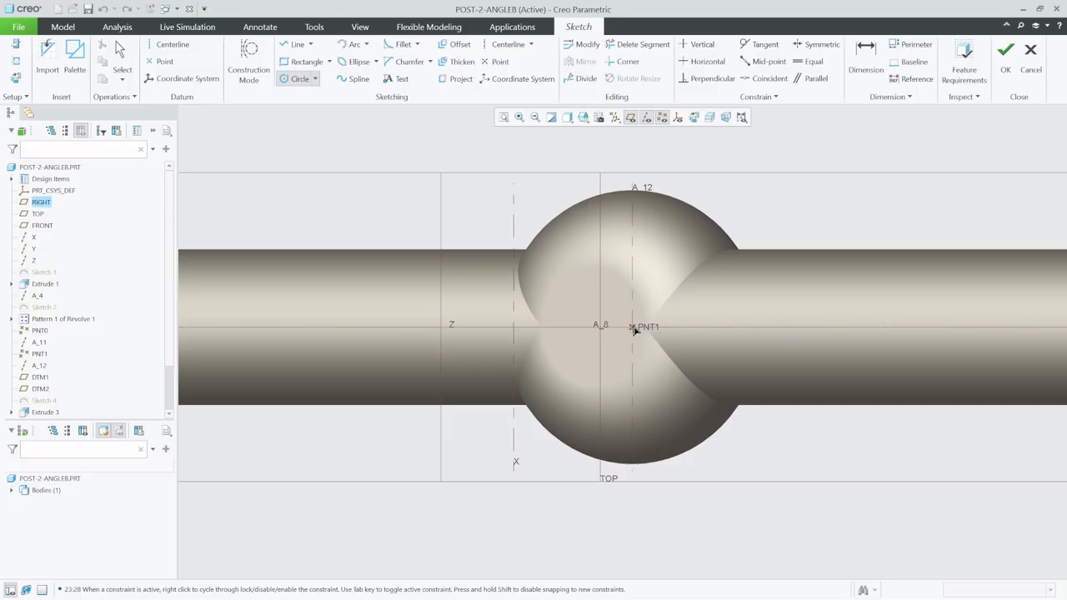
left_click(695, 307)
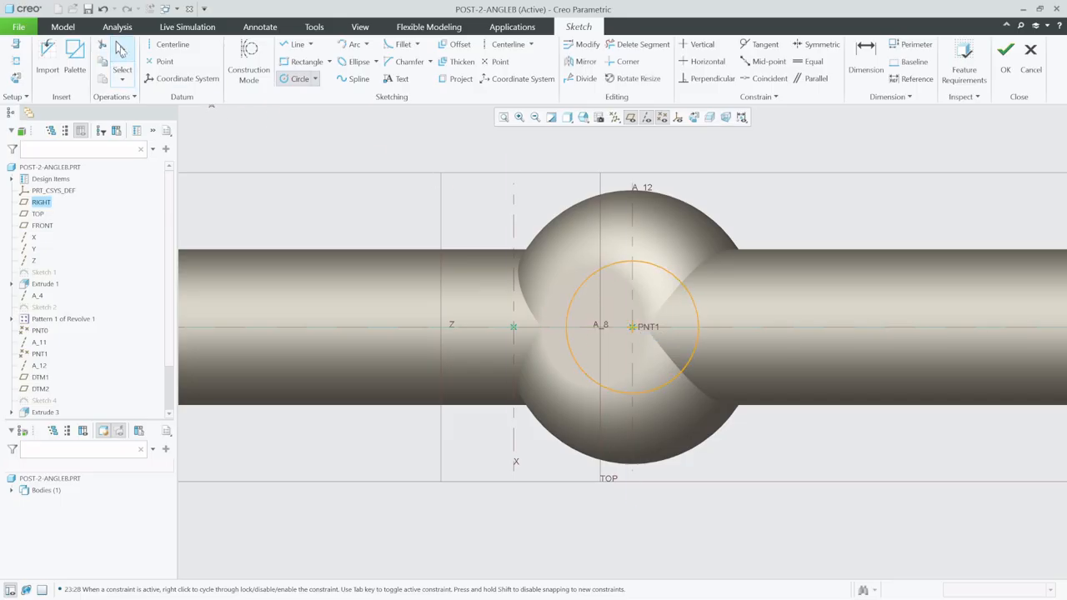
left_click(119, 52)
double_click(543, 264)
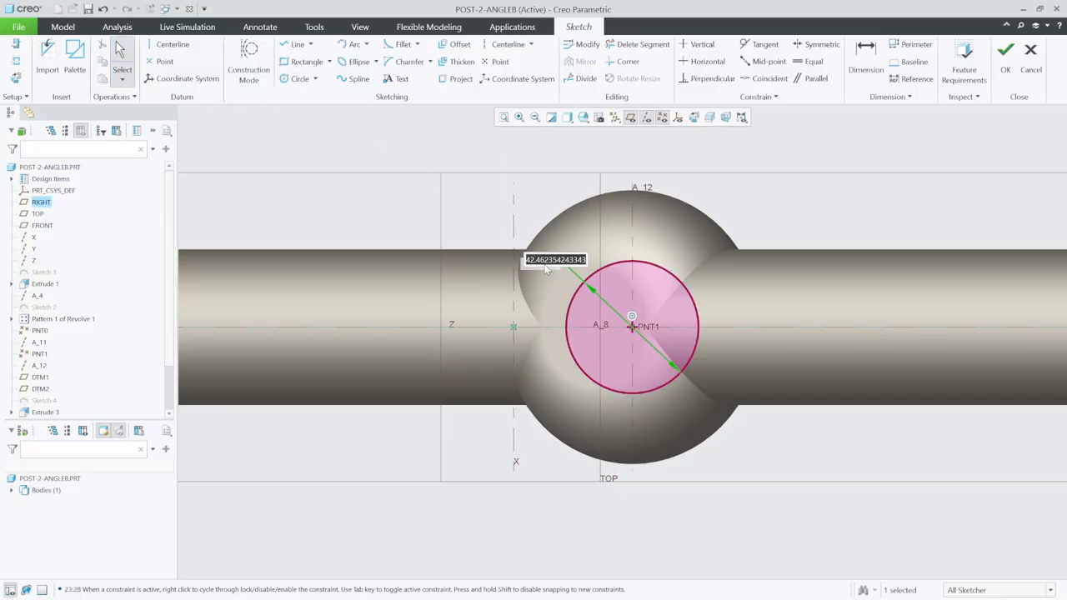
type("50")
key("Return")
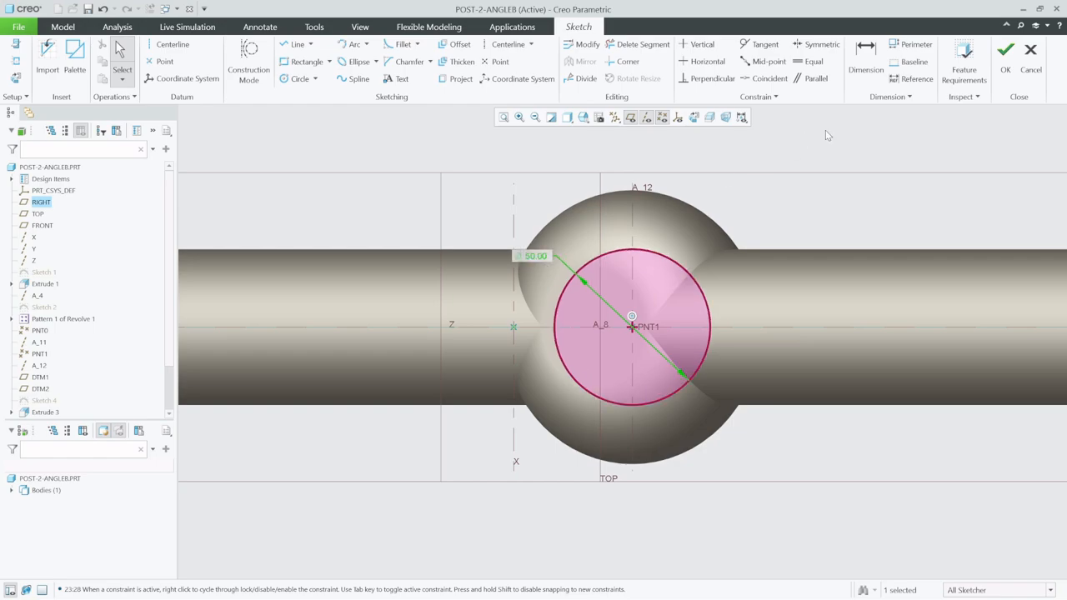
left_click(1005, 57)
Step: Extrude the PNT1 circle as a symmetric material-removing cut through the lower ball, about 562 deep in total
scroll(627, 345, "down", 5)
middle_click_drag(628, 346, 679, 421)
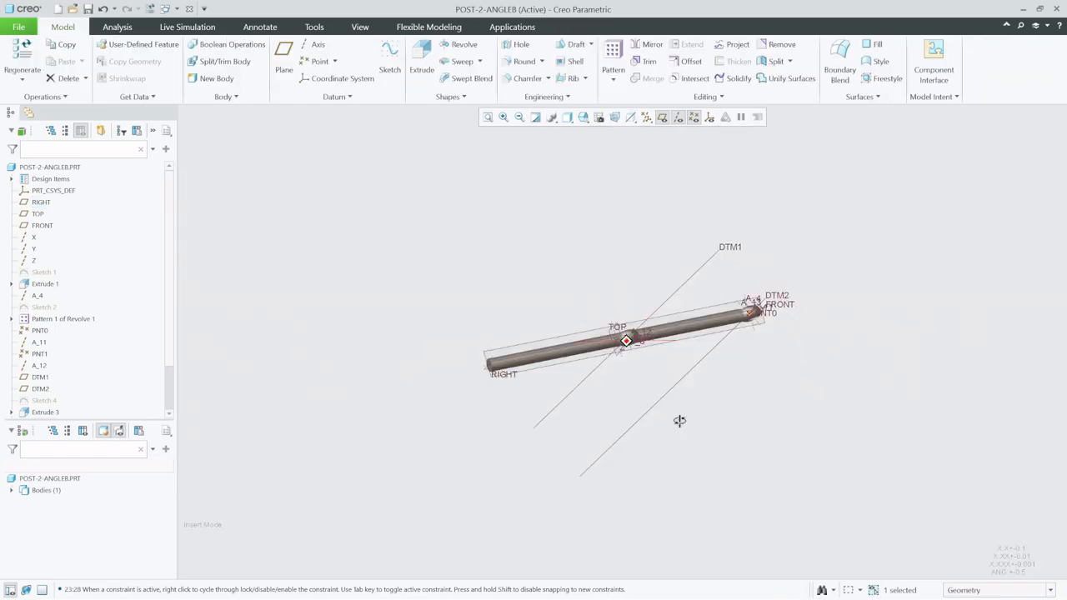
left_click(422, 60)
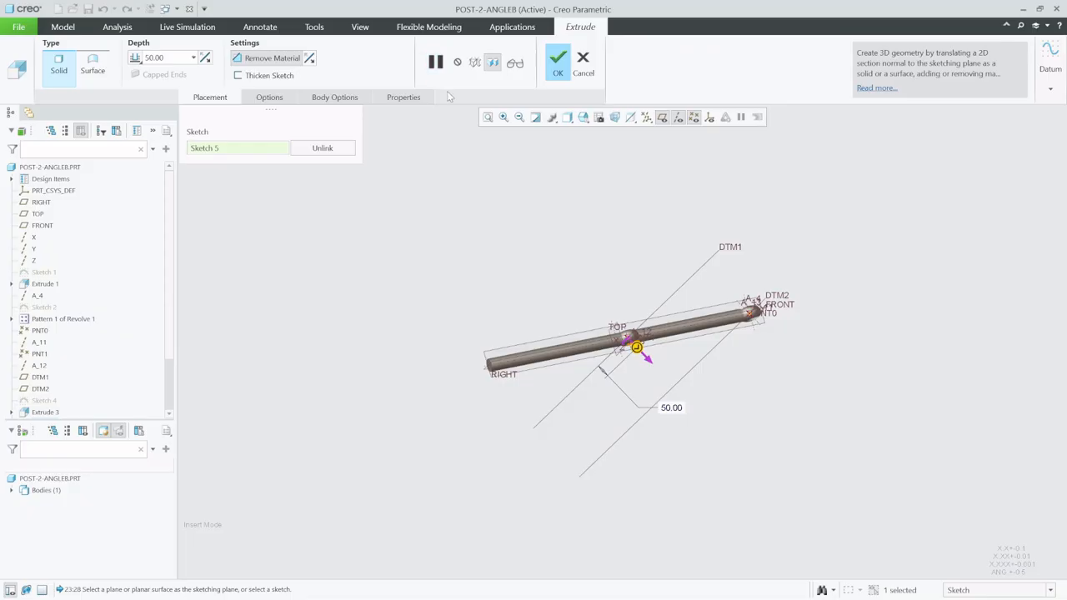
left_click(135, 57)
left_click(160, 87)
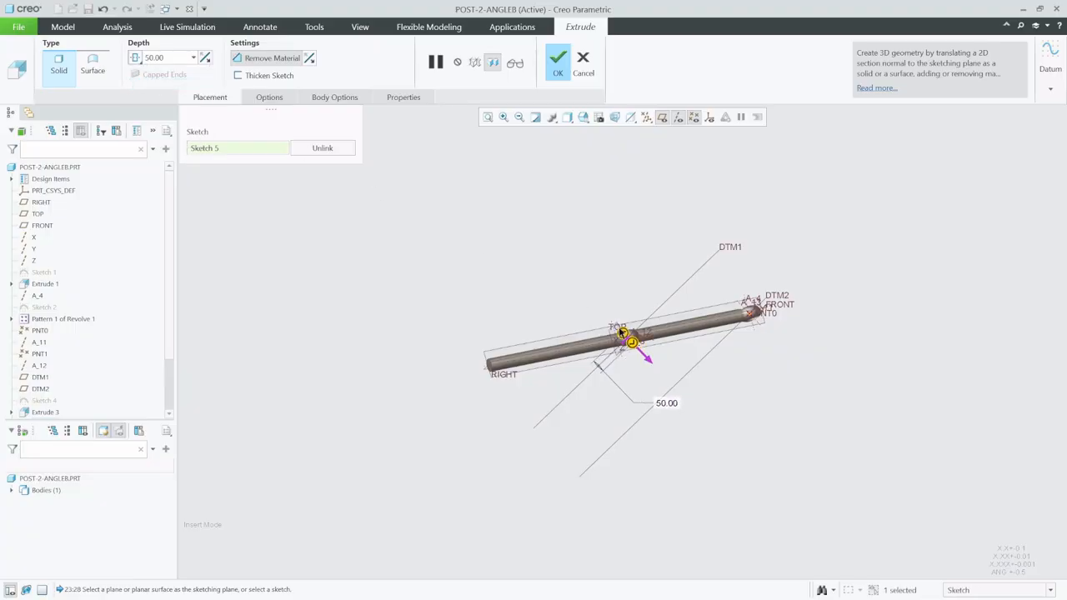
left_click_drag(621, 331, 575, 284)
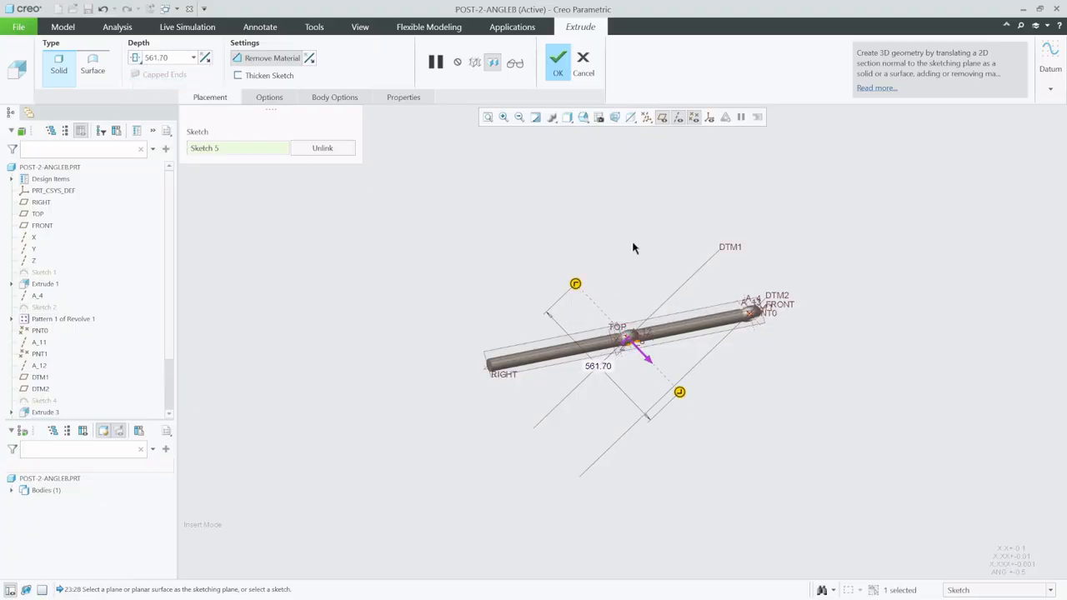
left_click(564, 75)
Step: Start a sketch on the RIGHT plane with the TOP plane as orientation reference and view it square-on
middle_click_drag(638, 174, 492, 229)
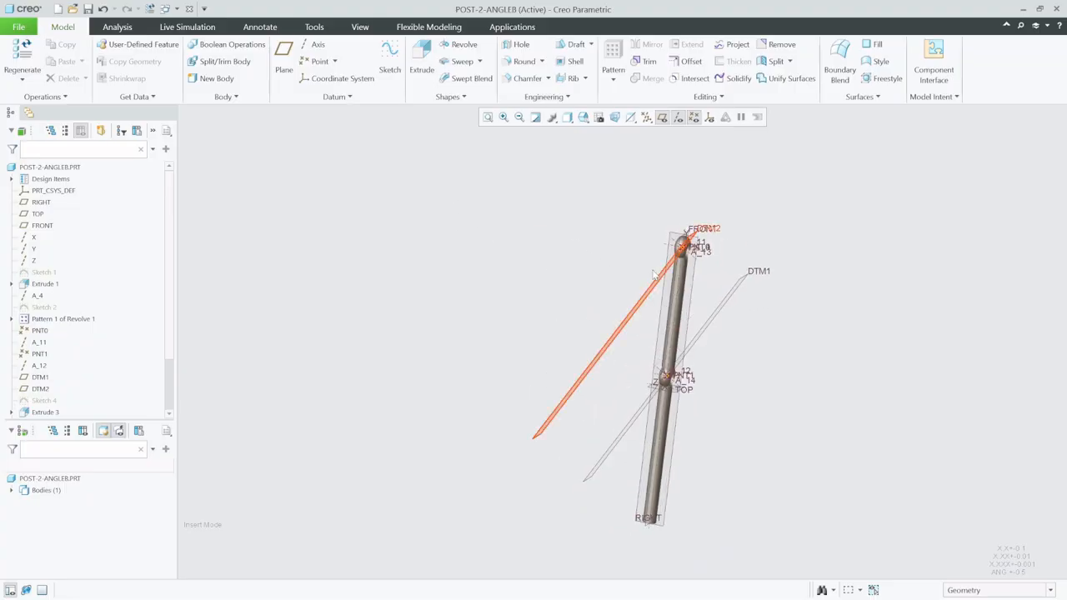
left_click(390, 59)
scroll(655, 508, "up", 5)
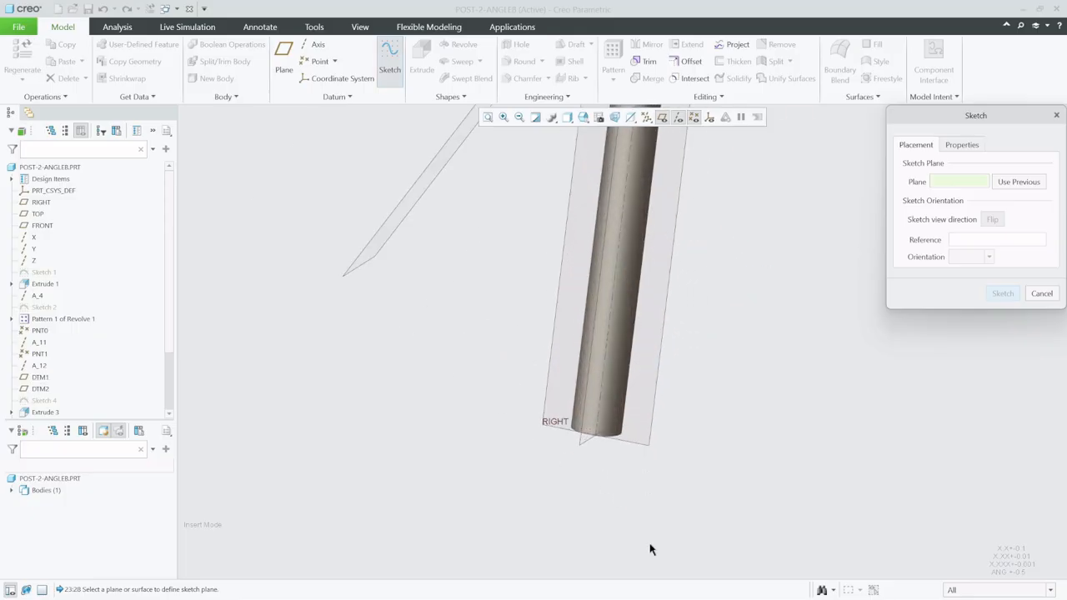
left_click(648, 443)
left_click(1003, 294)
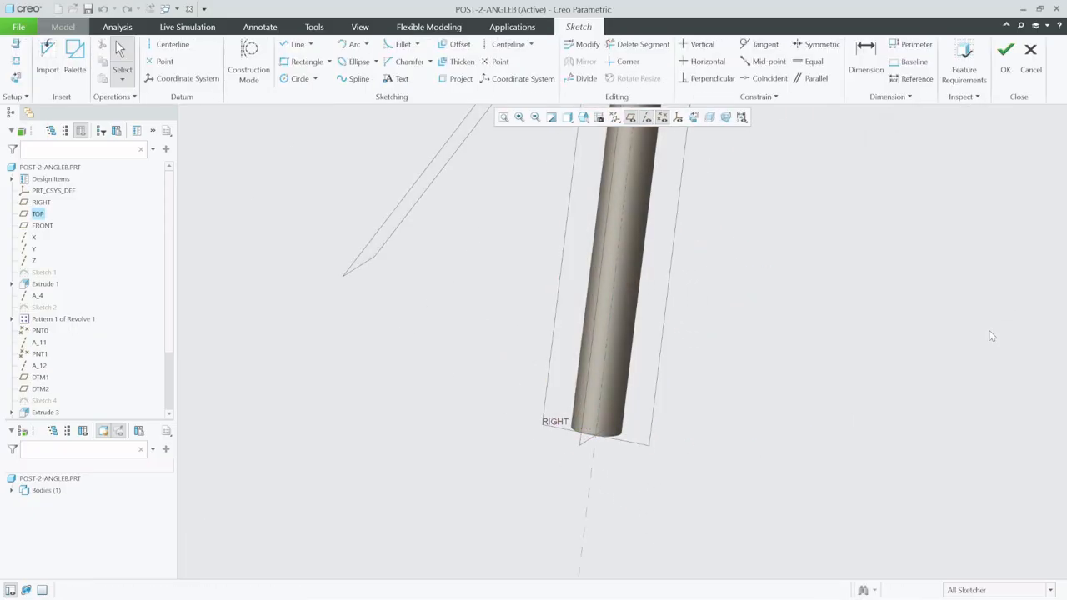
left_click(693, 118)
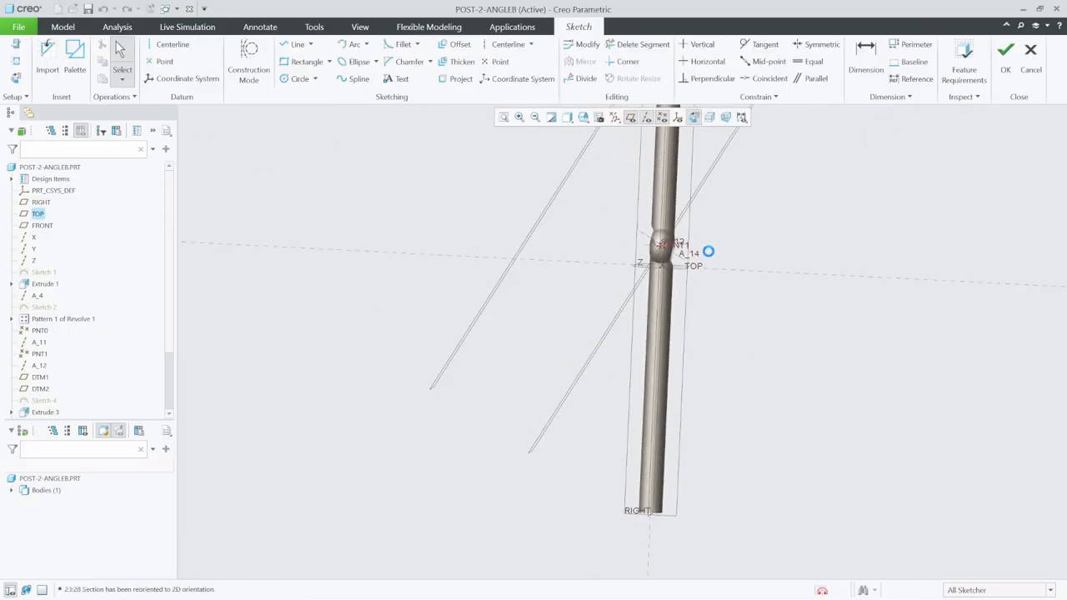
Step: Add the post's bottom end face and both side silhouettes as sketch references
scroll(670, 561, "up", 6)
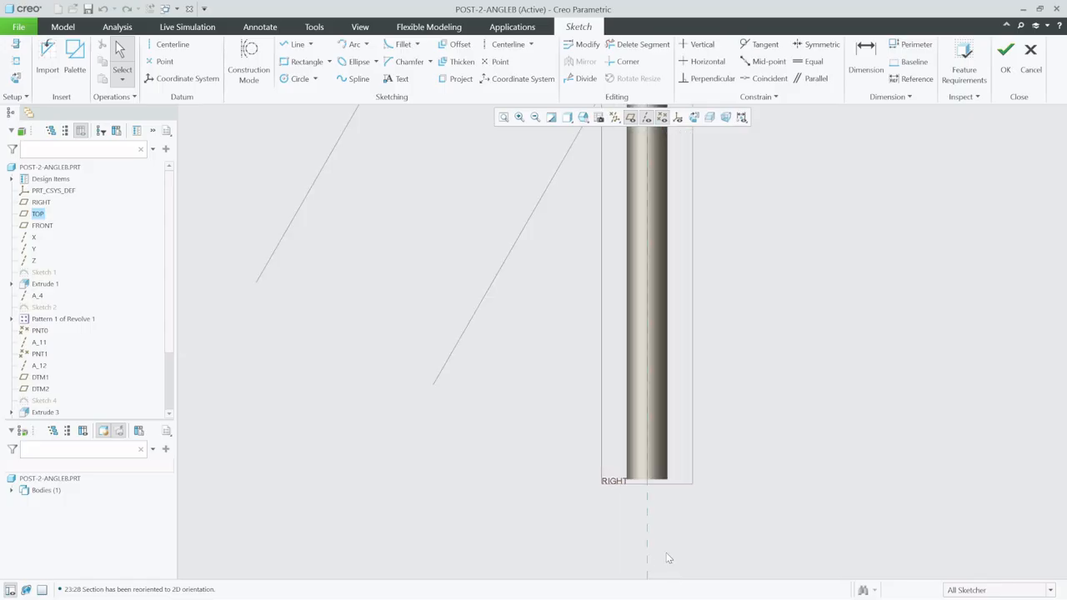
left_click(15, 60)
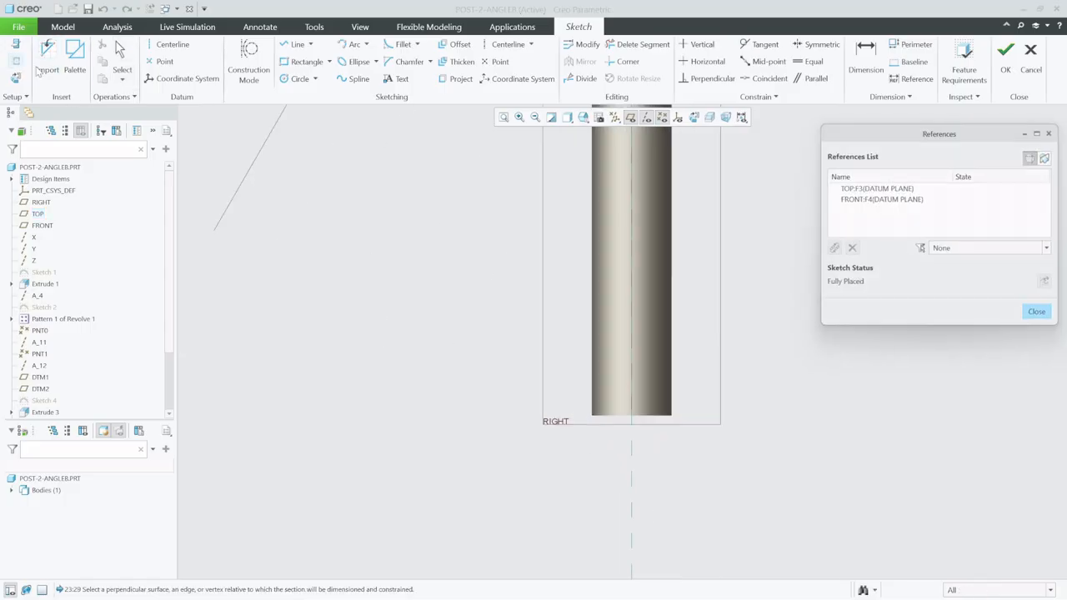
left_click(674, 390)
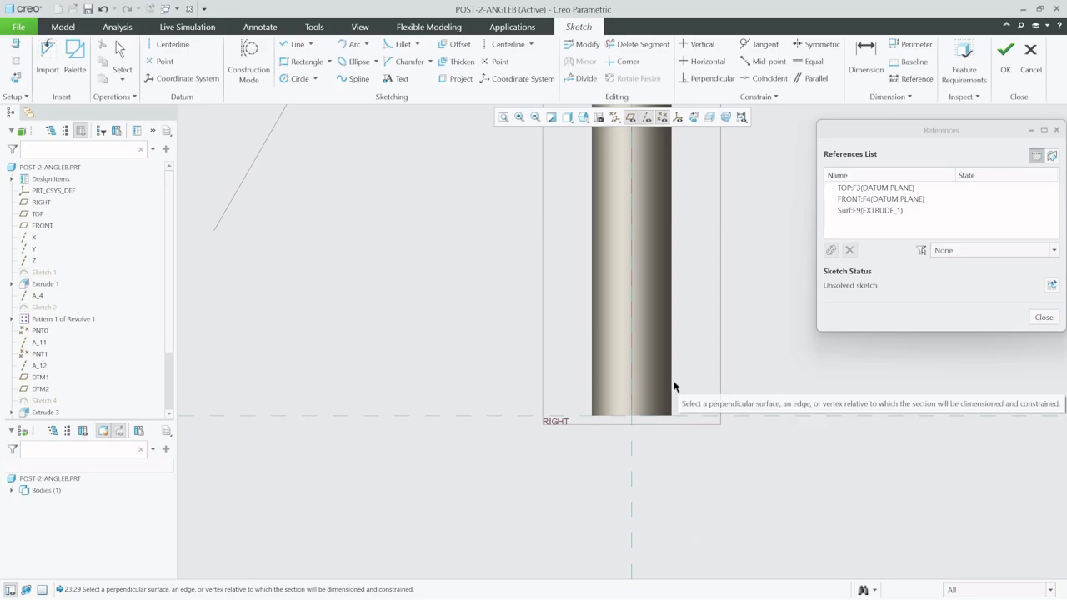
left_click(672, 387)
left_click(594, 389)
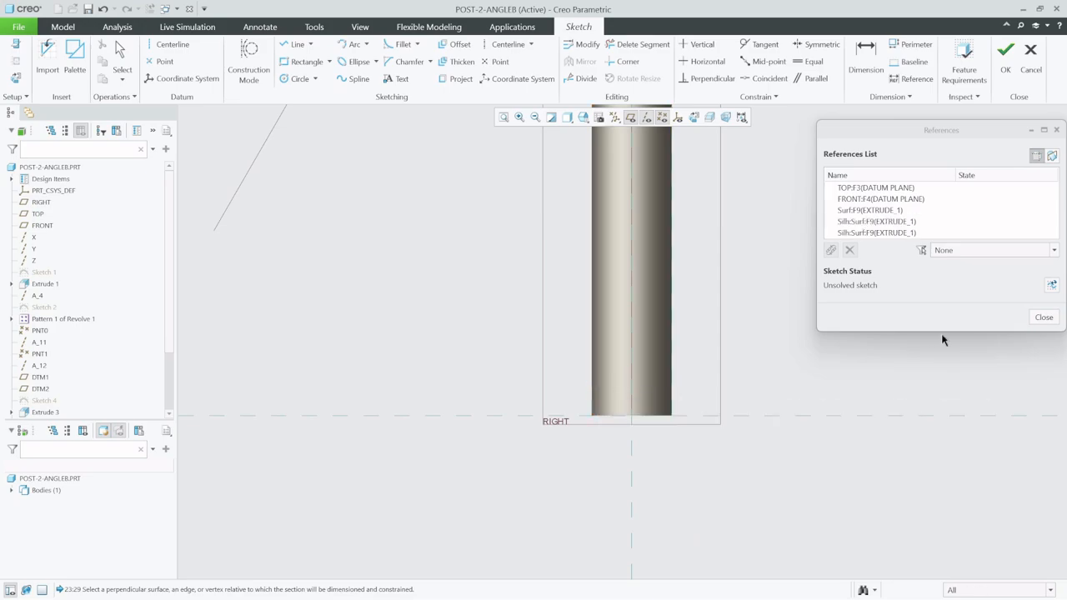
left_click(1051, 317)
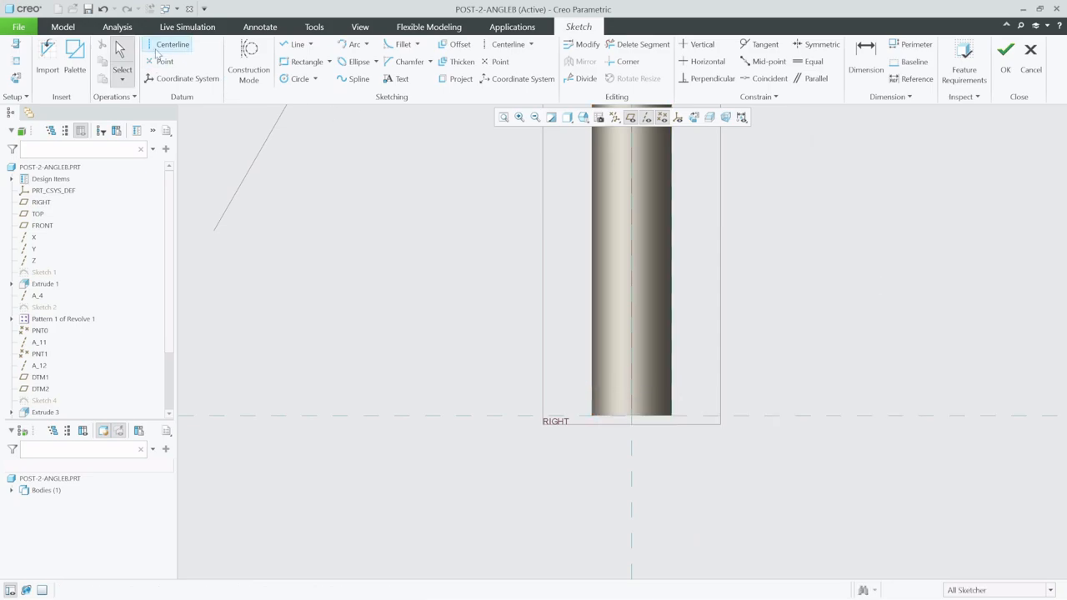
Step: Sketch a closed right triangle about 84 high across the post's lower end, its sharp tip at the bottom corner opposite the vertical side
left_click(291, 50)
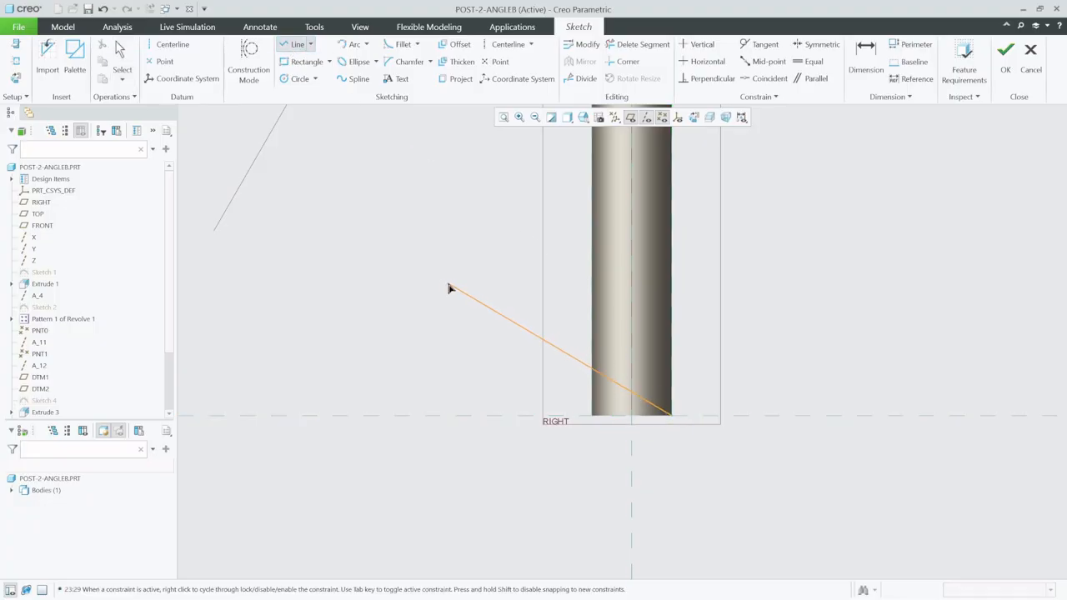
left_click(446, 416)
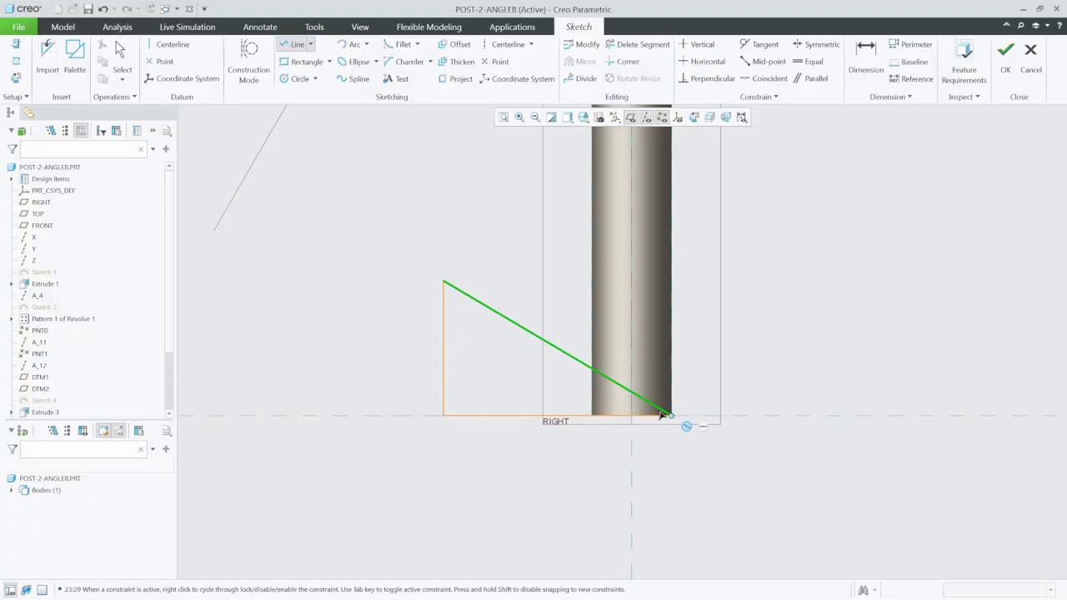
left_click(670, 414)
left_click(122, 58)
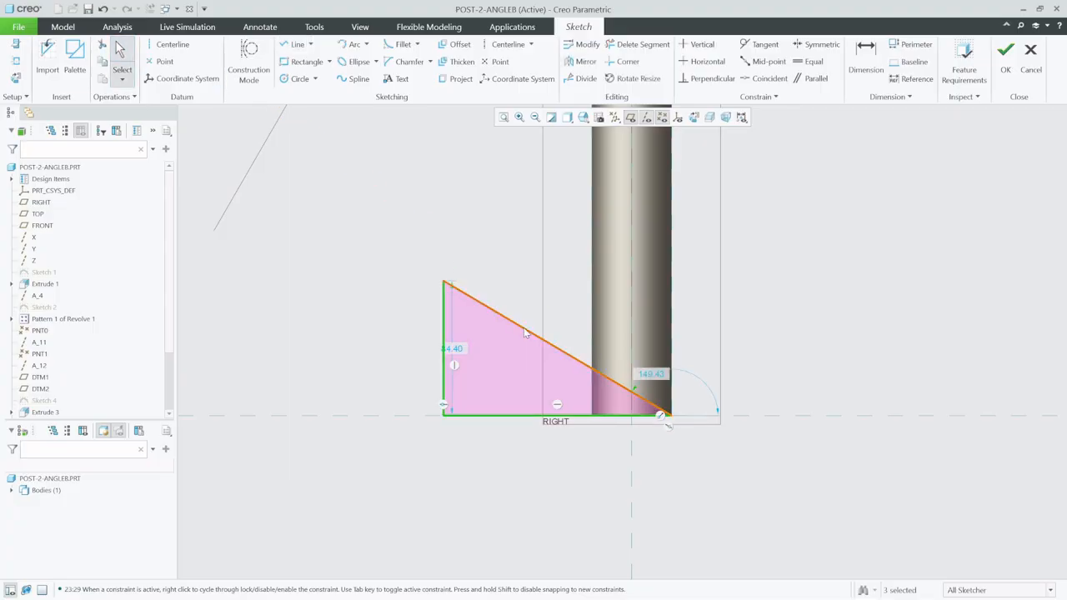
Step: Set the sloped line's angle to 150 and finish the sketch
left_click(645, 373)
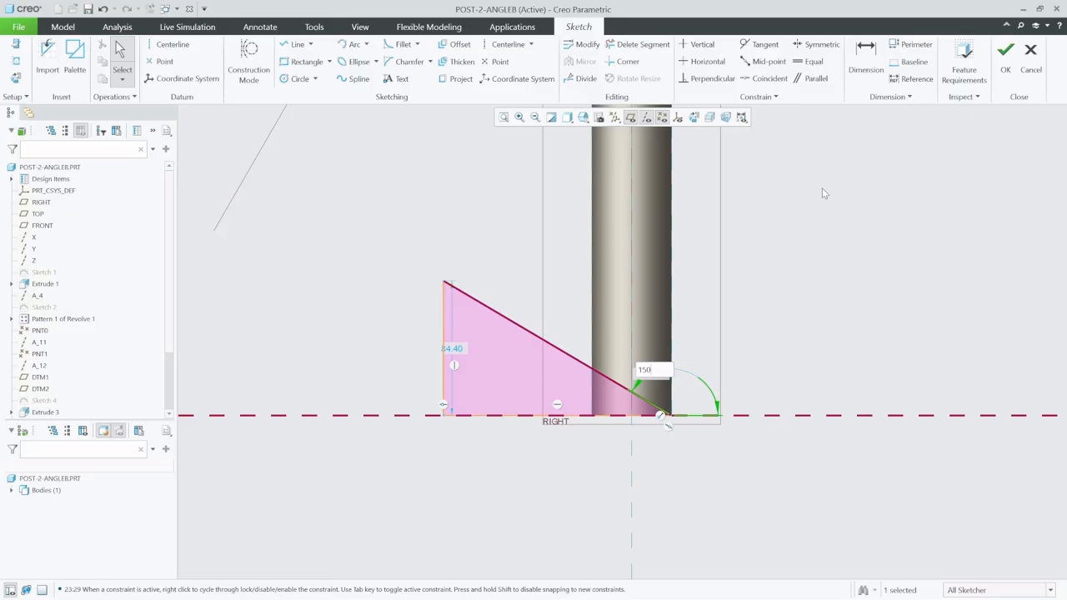
type("150")
key("Return")
left_click(1005, 52)
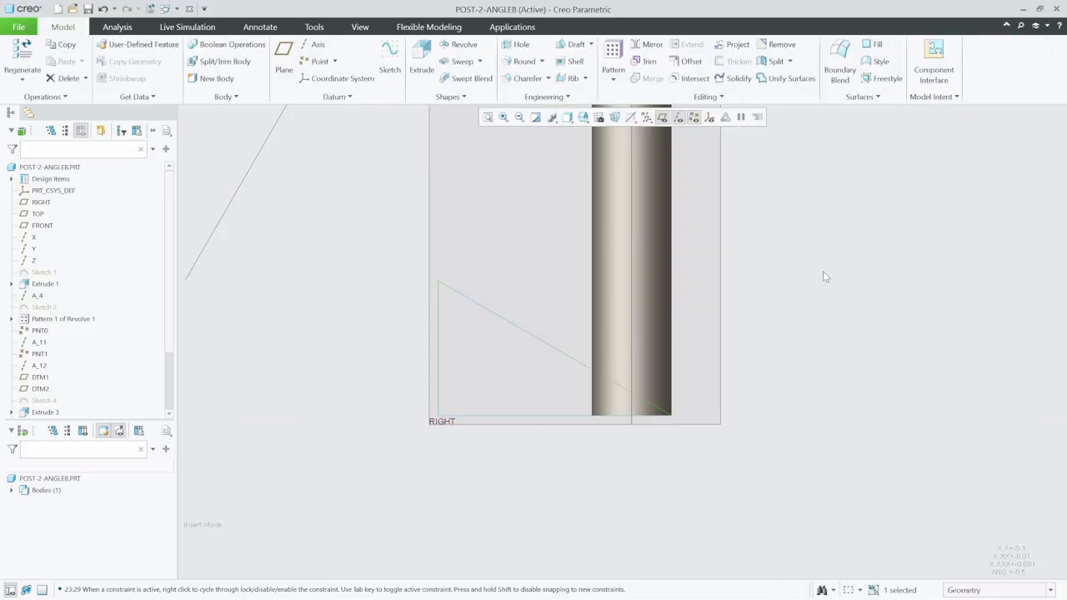
Step: Extrude the triangle as a symmetric material-removing cut through the post's lower end, 115.30 deep in total
left_click(422, 58)
left_click(136, 58)
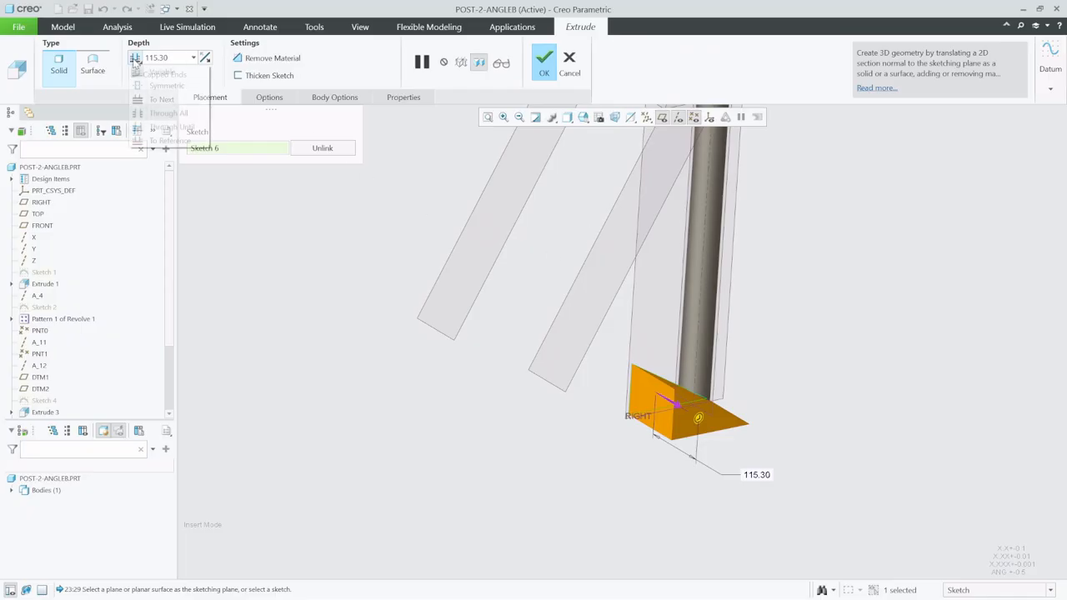
left_click(160, 86)
left_click(255, 60)
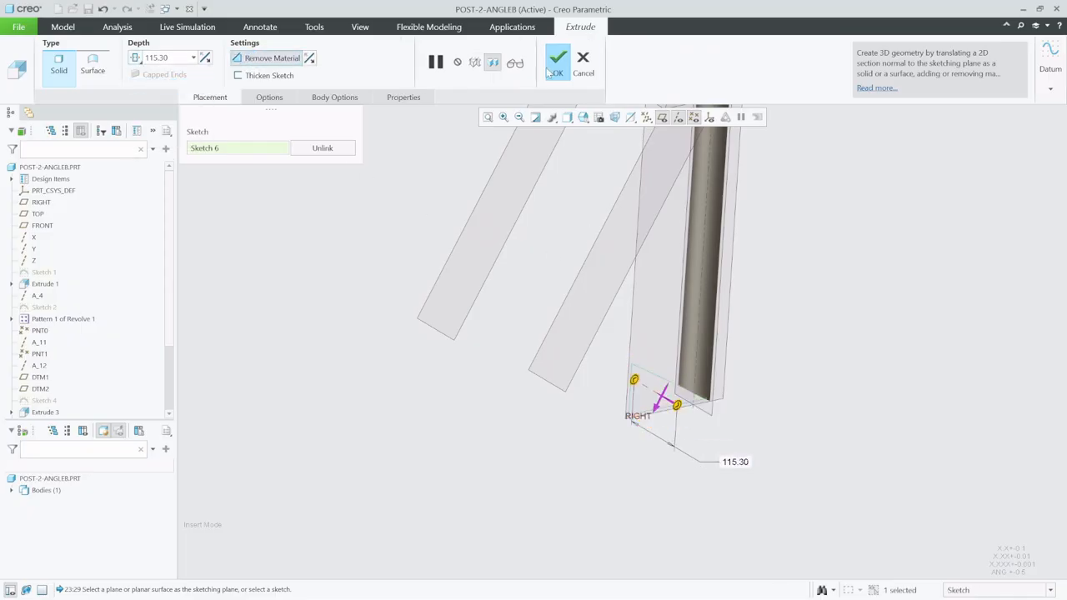
left_click(557, 60)
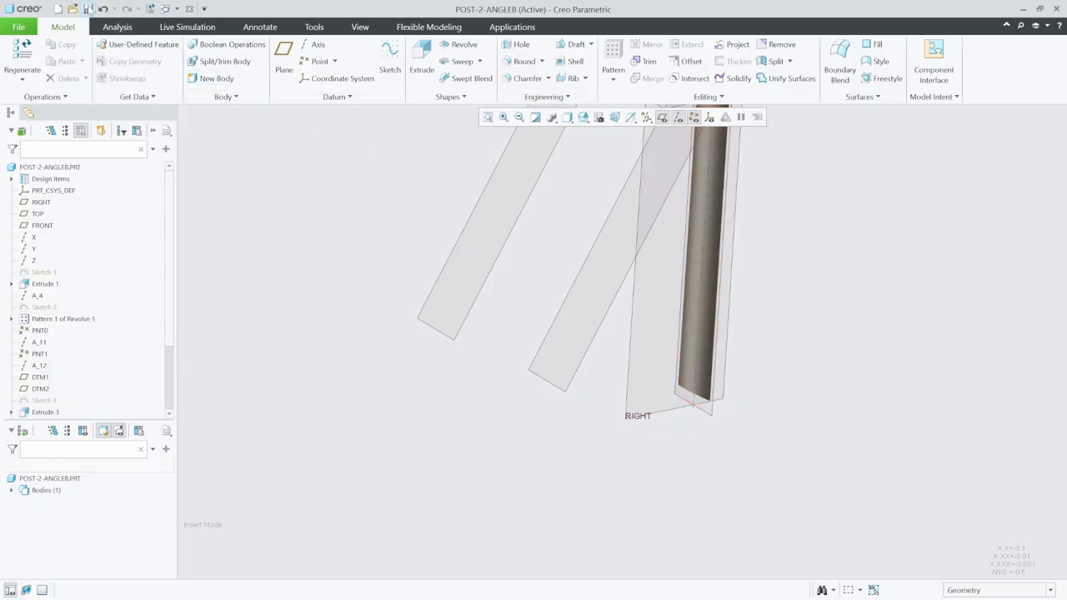
Step: Switch to the ASM0001.ASM assembly and turn off the display of datum planes, axes and points
left_click(176, 7)
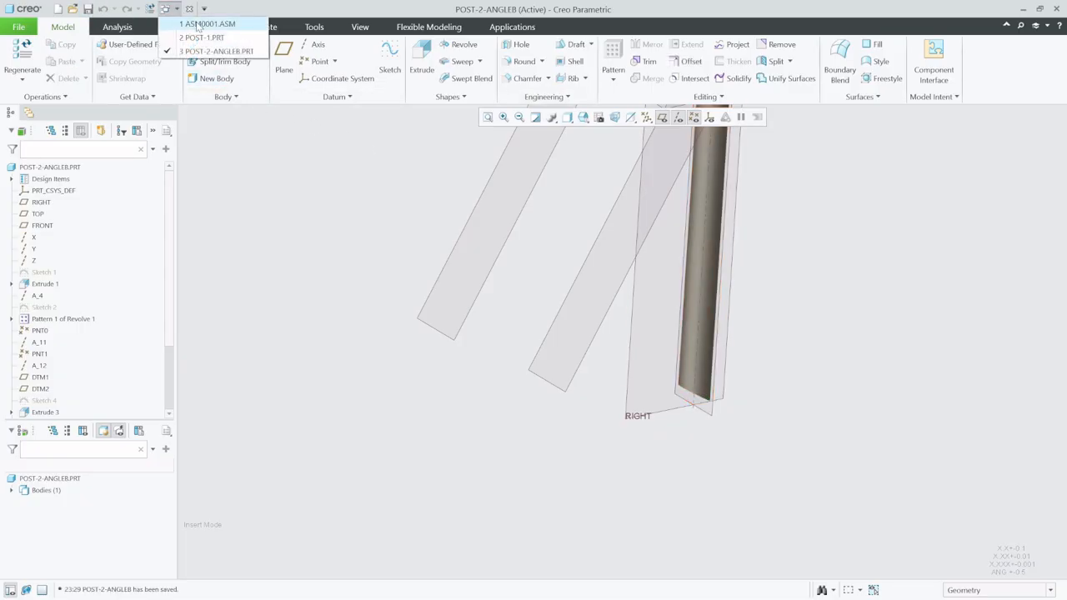
left_click(200, 24)
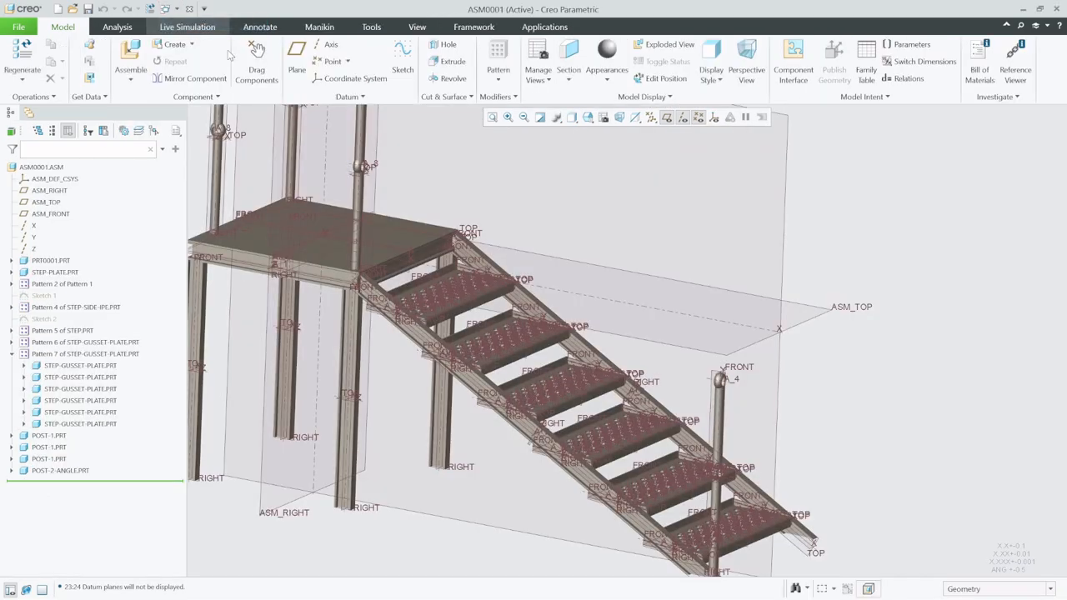
left_click(667, 118)
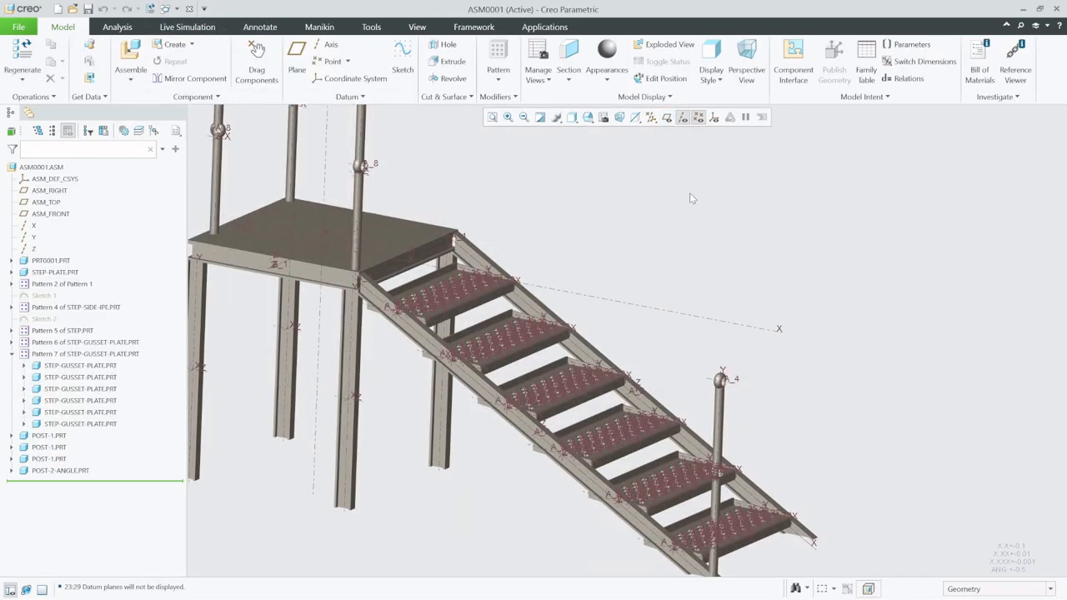
left_click(698, 118)
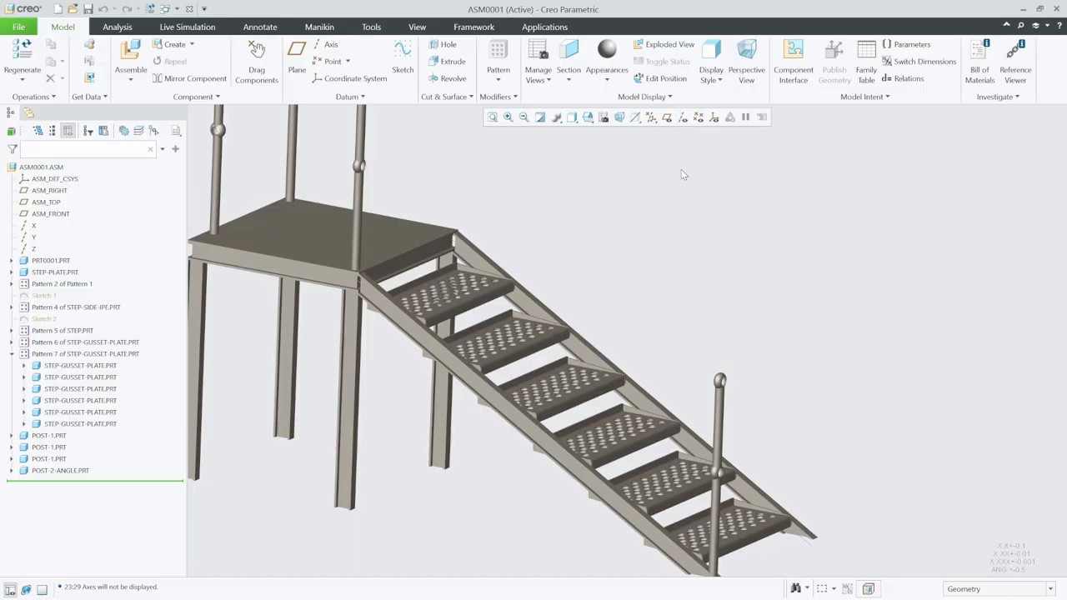
Step: Bring post-2-angleb.prt into the assembly as a new component
left_click(131, 57)
left_click(442, 254)
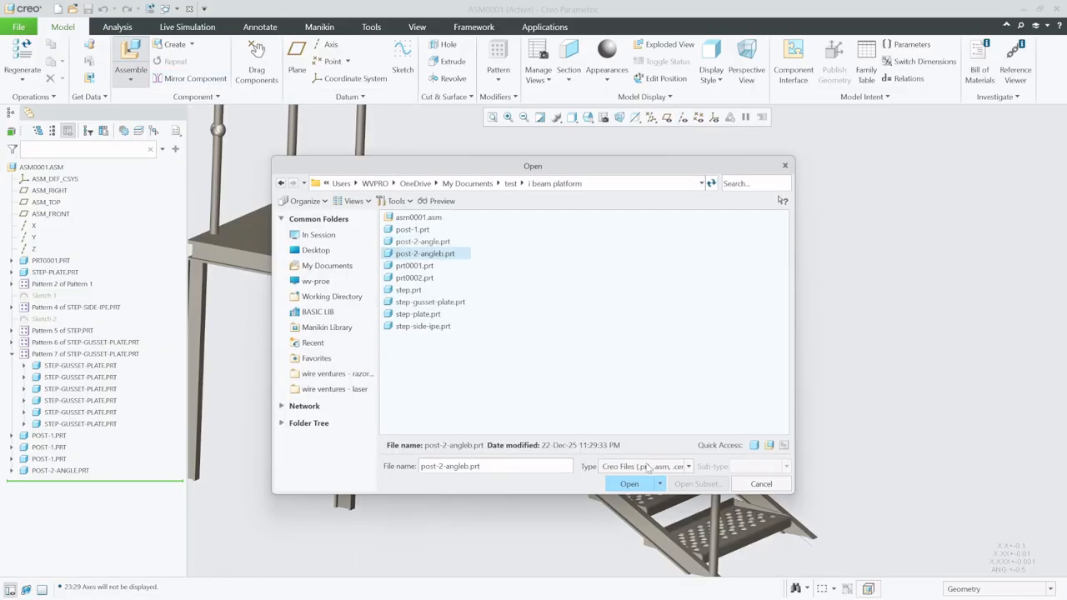
left_click(629, 484)
Step: Constrain the new post's angled bottom face to the STEP-SIDE-IPE stringer surface as Coincident
scroll(709, 455, "down", 3)
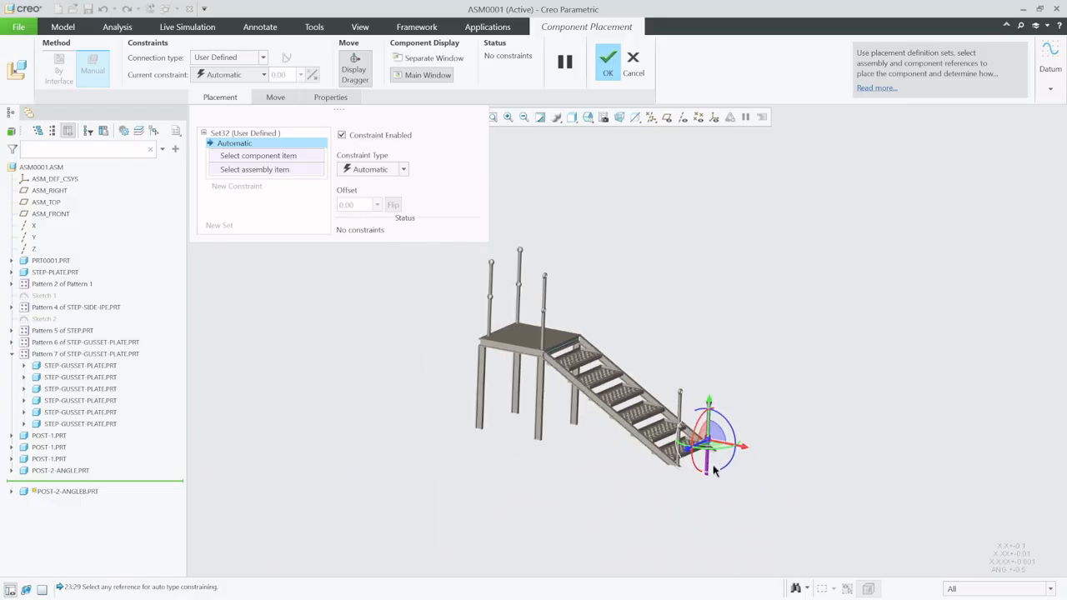
scroll(698, 469, "up", 3)
scroll(698, 467, "up", 5)
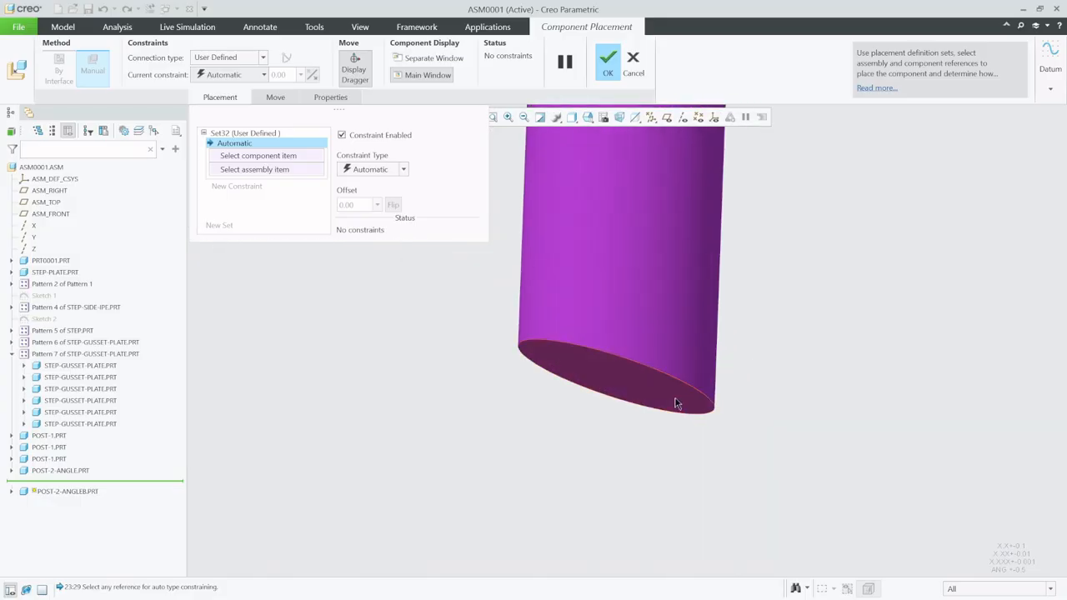
left_click(675, 403)
scroll(708, 434, "down", 5)
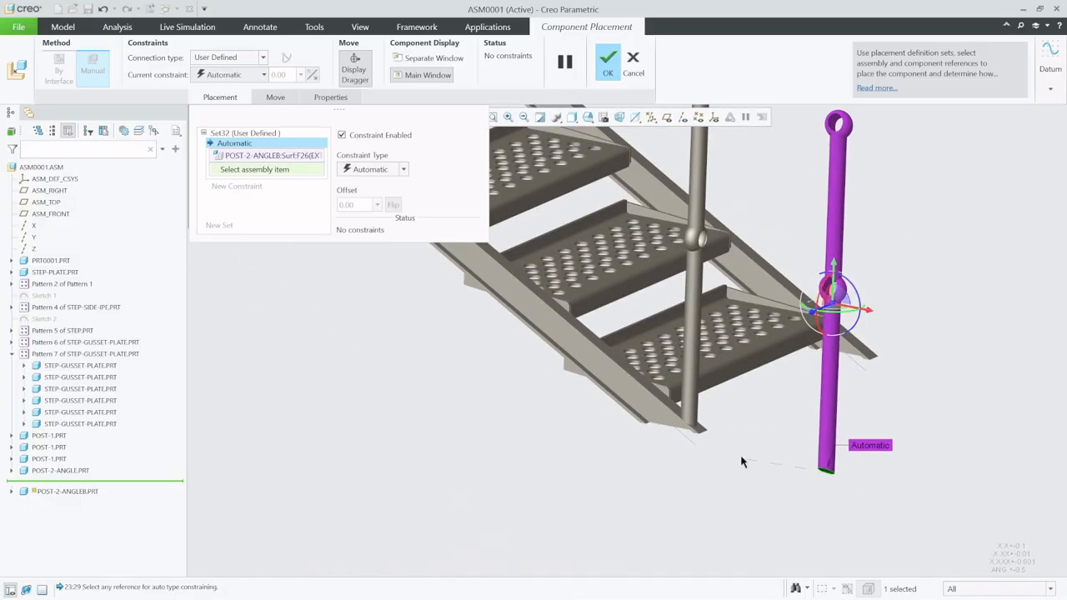
left_click(650, 396)
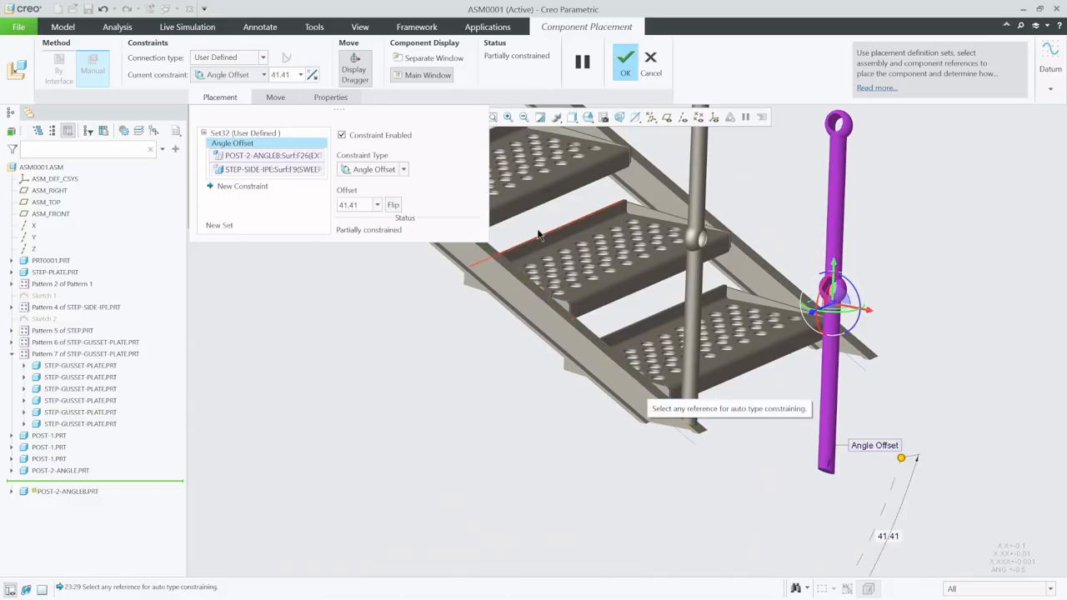
left_click(398, 170)
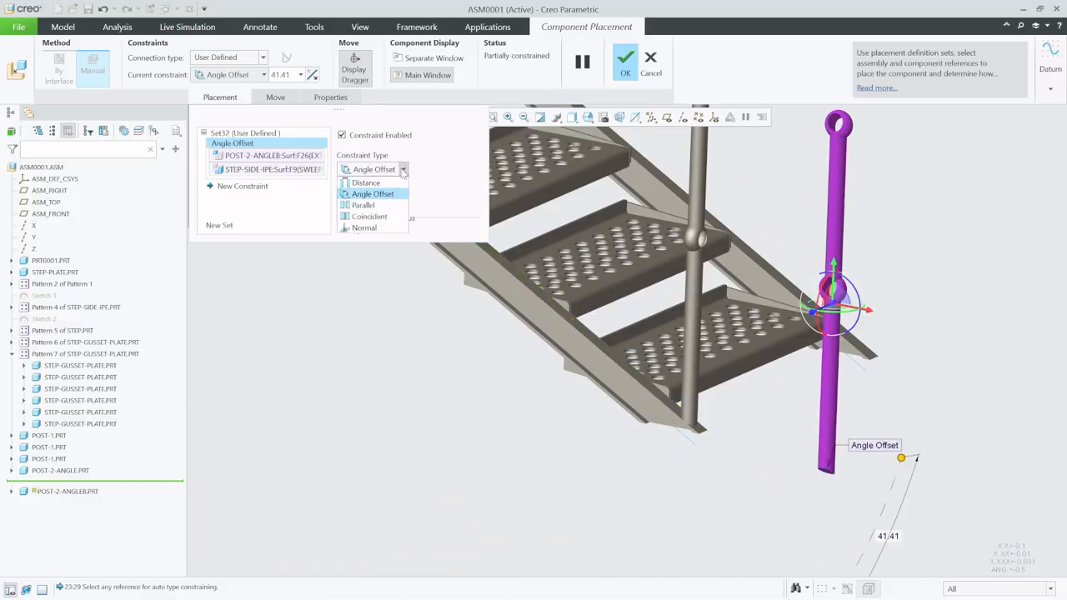
left_click(369, 214)
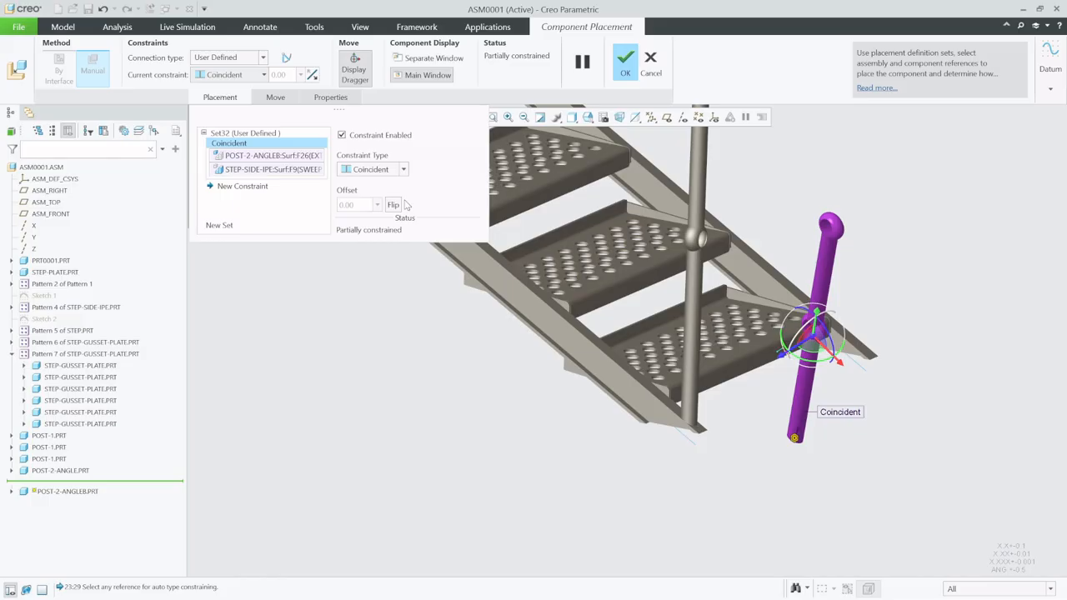
Step: Start a second placement constraint with datum planes displayed, using the new post's RIGHT plane as the component reference
left_click(237, 186)
left_click(667, 118)
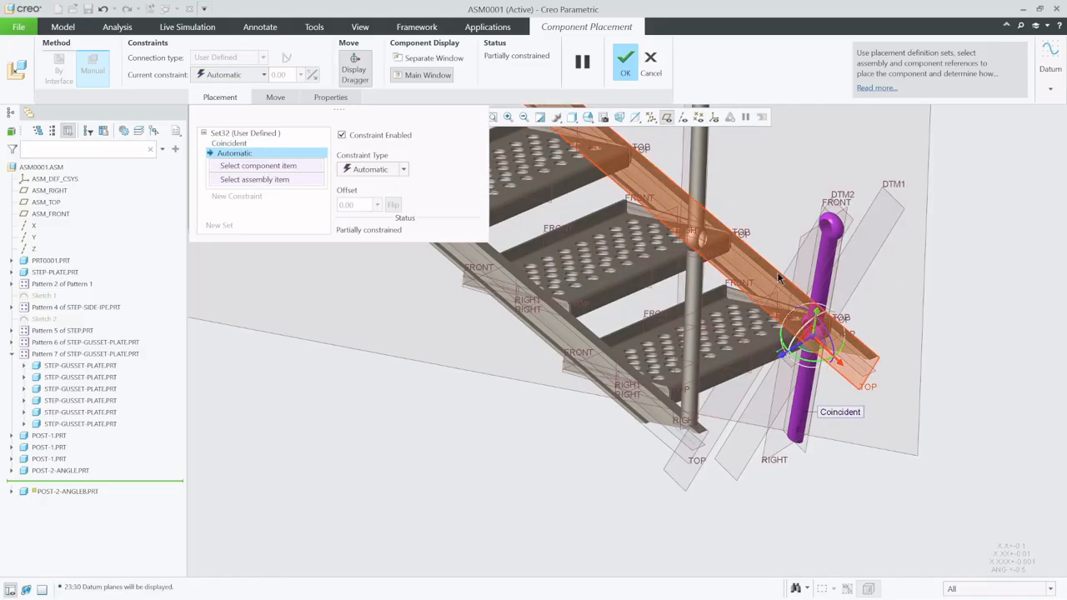
scroll(831, 455, "down", 4)
middle_click_drag(831, 455, 760, 433)
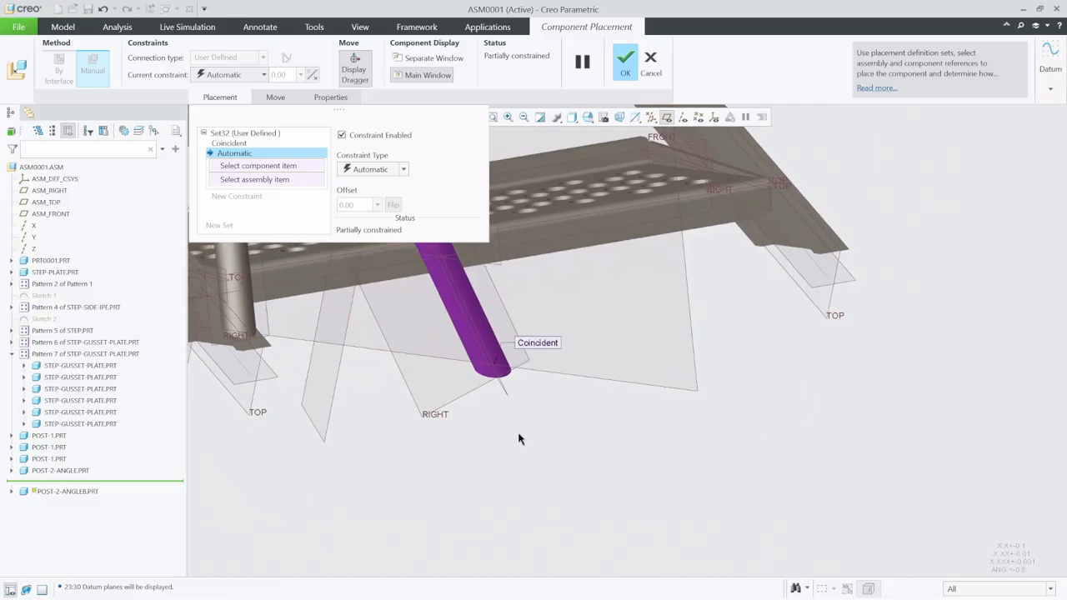
scroll(642, 484, "up", 4)
scroll(625, 405, "down", 5)
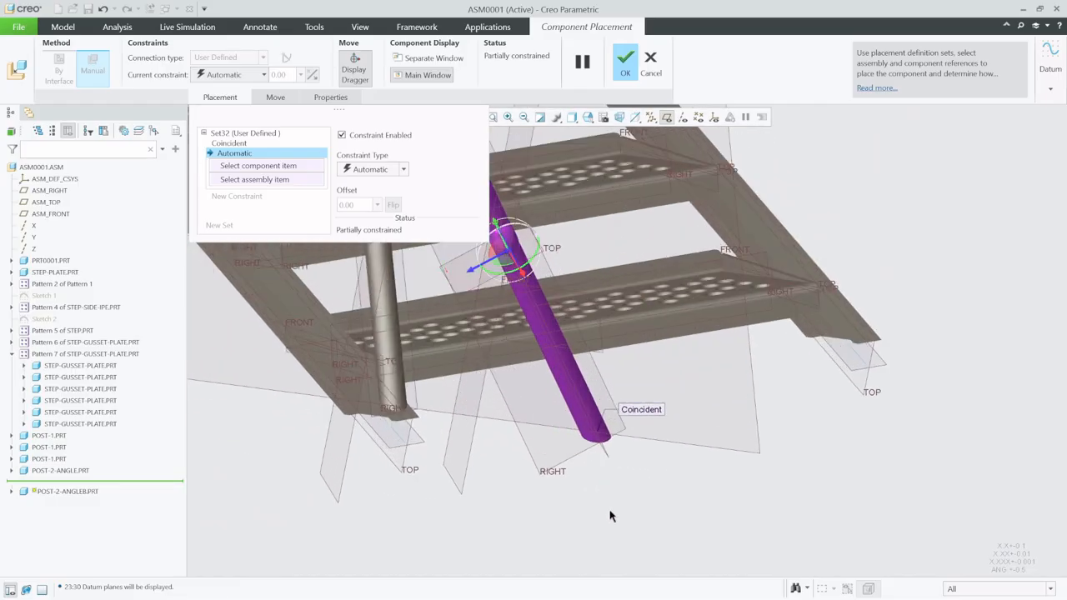
left_click(625, 405)
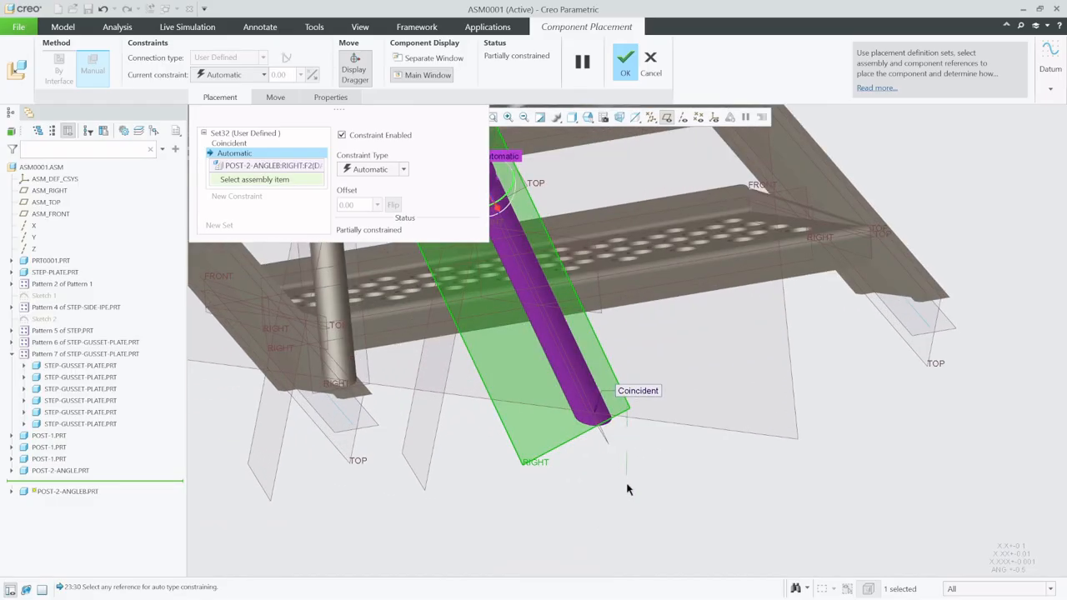
Step: Pair the post's RIGHT plane with the TOP plane of the STEP-SIDE-IPE stringer and make the constraint Coincident
scroll(519, 469, "up", 3)
scroll(526, 486, "down", 3)
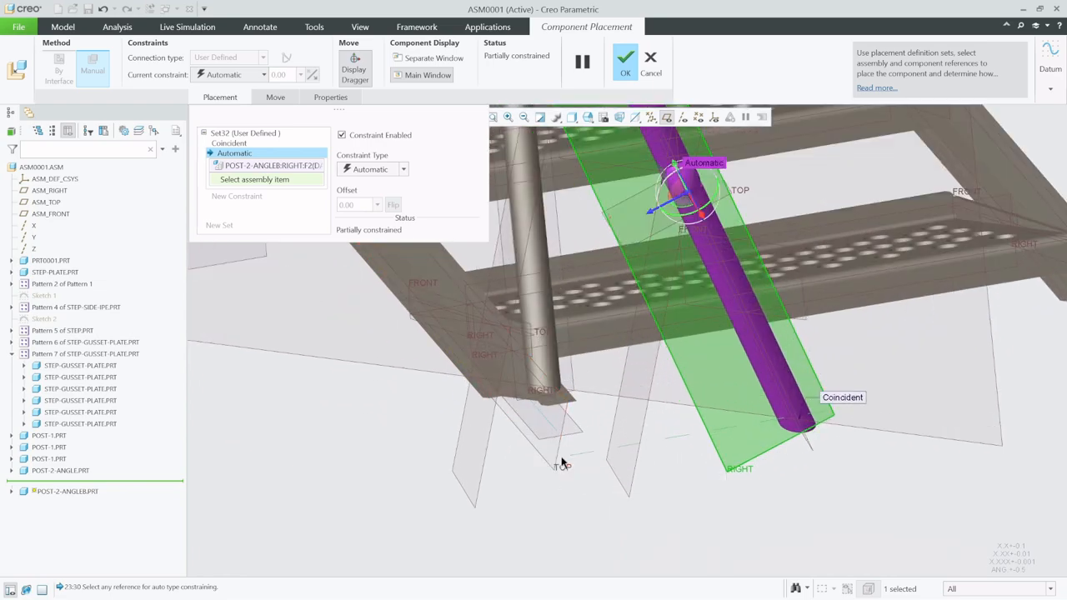
left_click(561, 460)
scroll(627, 479, "up", 4)
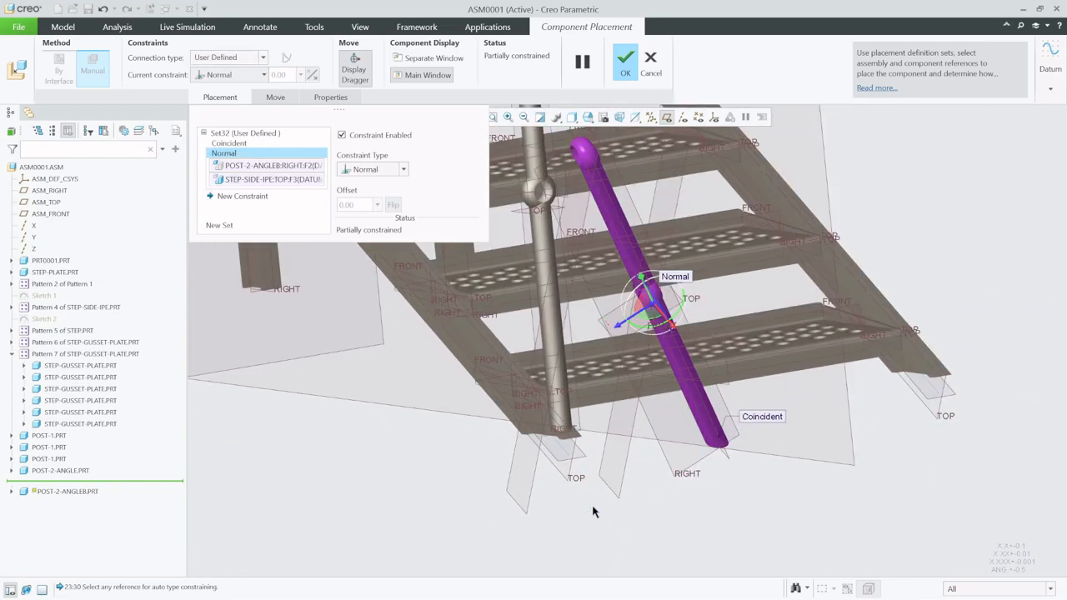
left_click(403, 170)
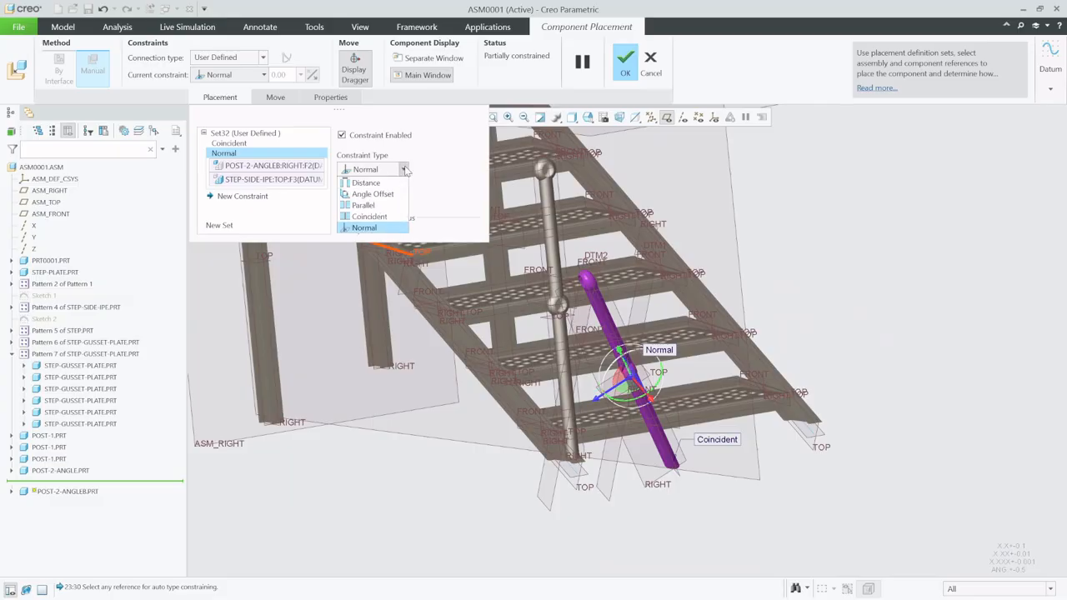
left_click(366, 217)
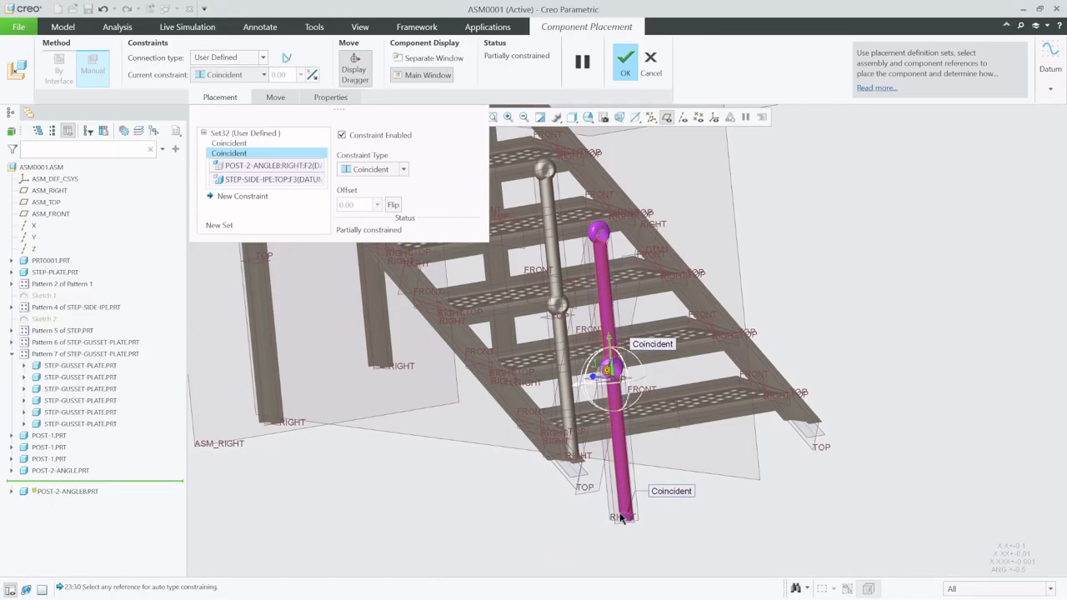
Step: Add a third placement constraint pairing the FRONT plane of POST-2-ANGLEB with the FRONT plane of POST-2-ANGLE
middle_click_drag(621, 517, 686, 509)
scroll(689, 485, "up", 1)
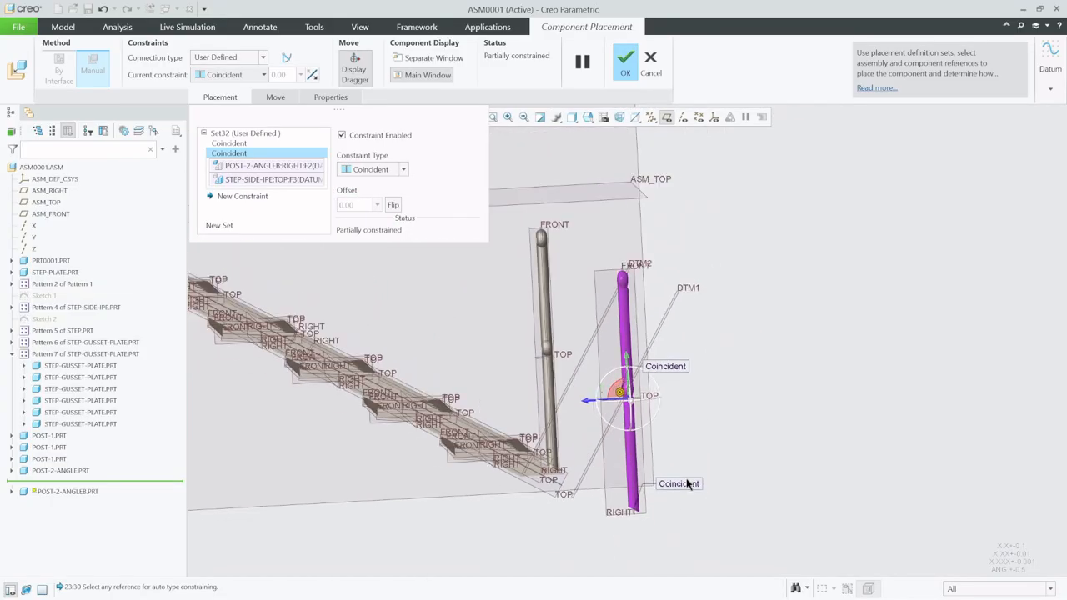
scroll(643, 514, "down", 4)
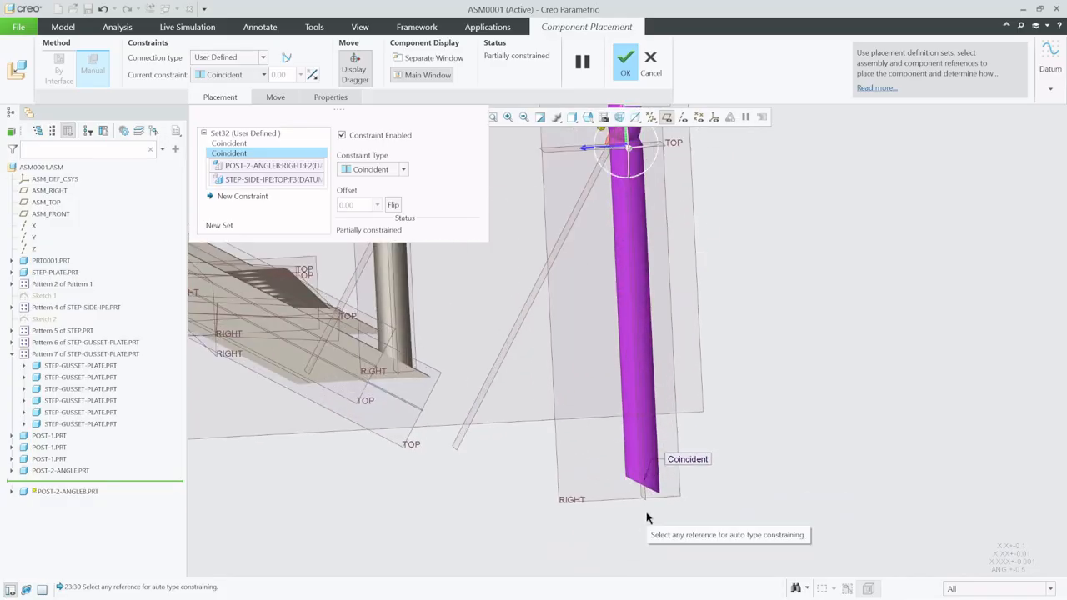
scroll(642, 491, "down", 4)
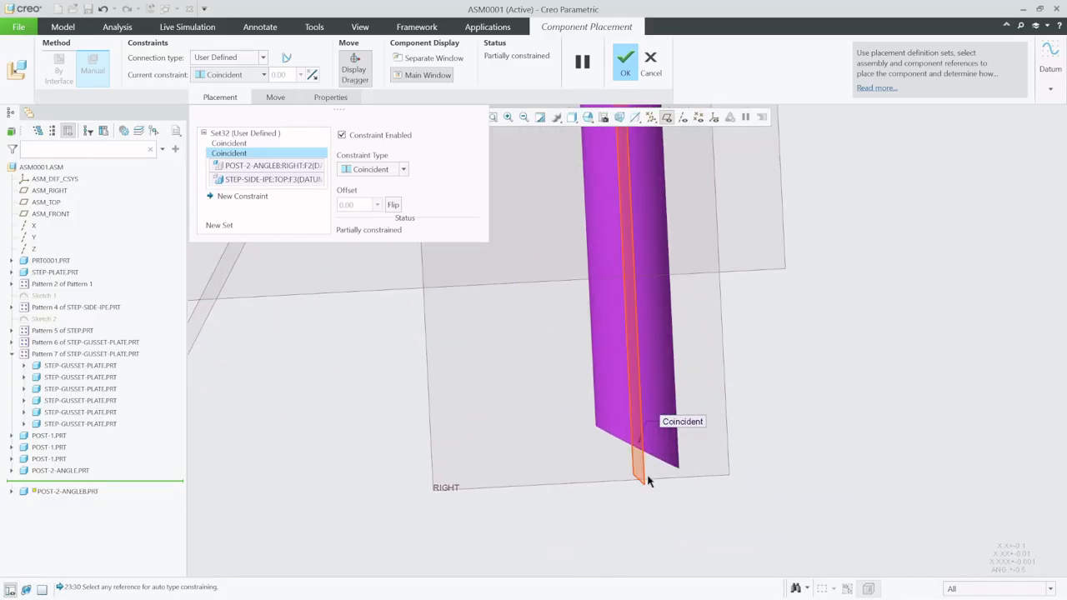
left_click(648, 481)
scroll(767, 542, "up", 4)
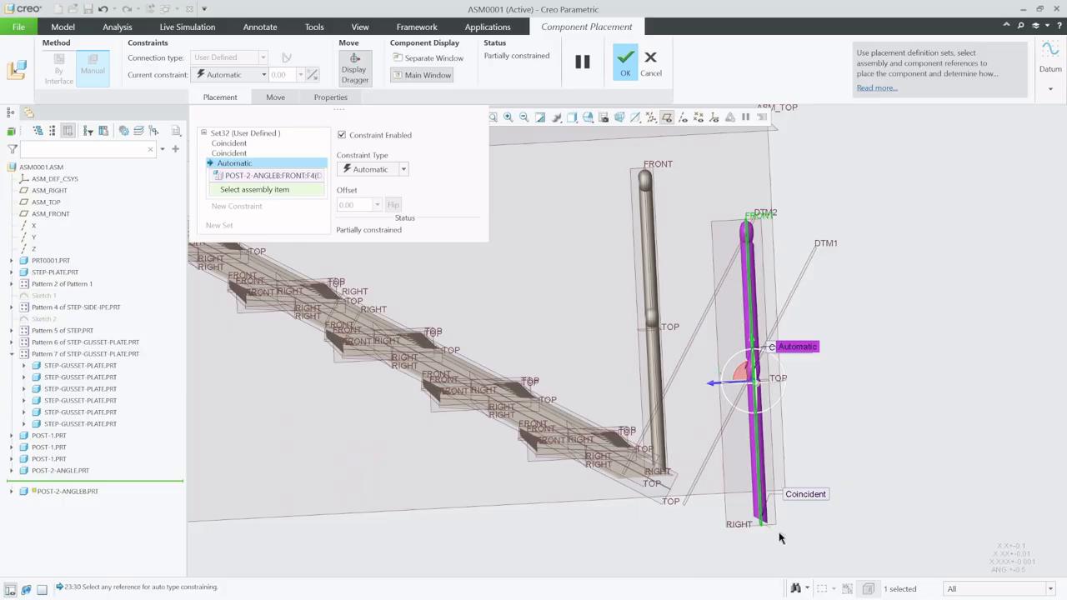
left_click(646, 204)
scroll(702, 401, "up", 4)
Step: Change the FRONT-to-FRONT constraint to Distance and offset the new post 1100 up the stair from POST-2-ANGLE
left_click(405, 171)
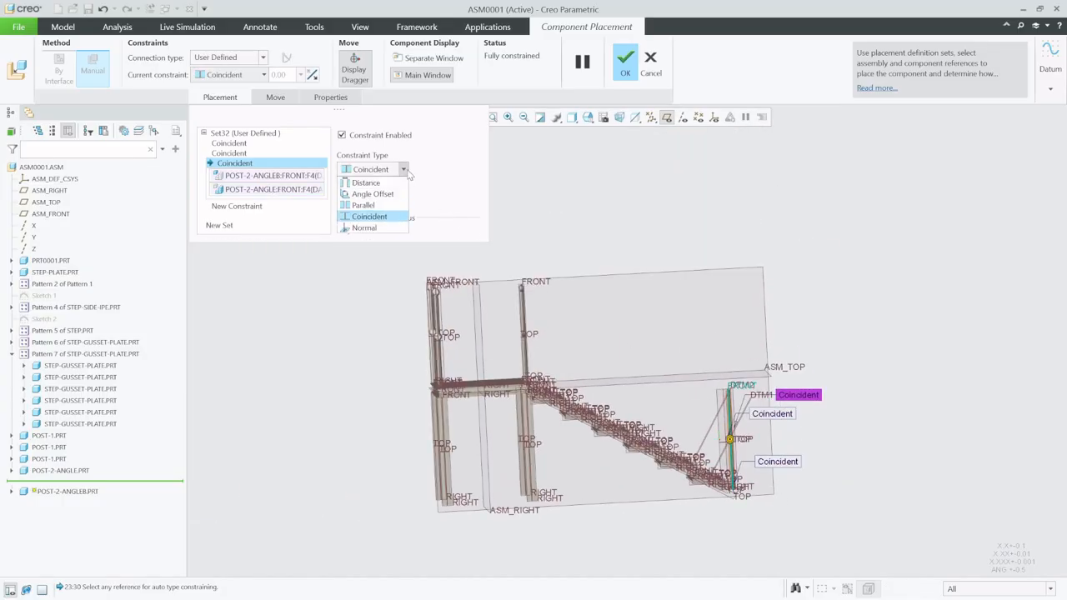
left_click(367, 183)
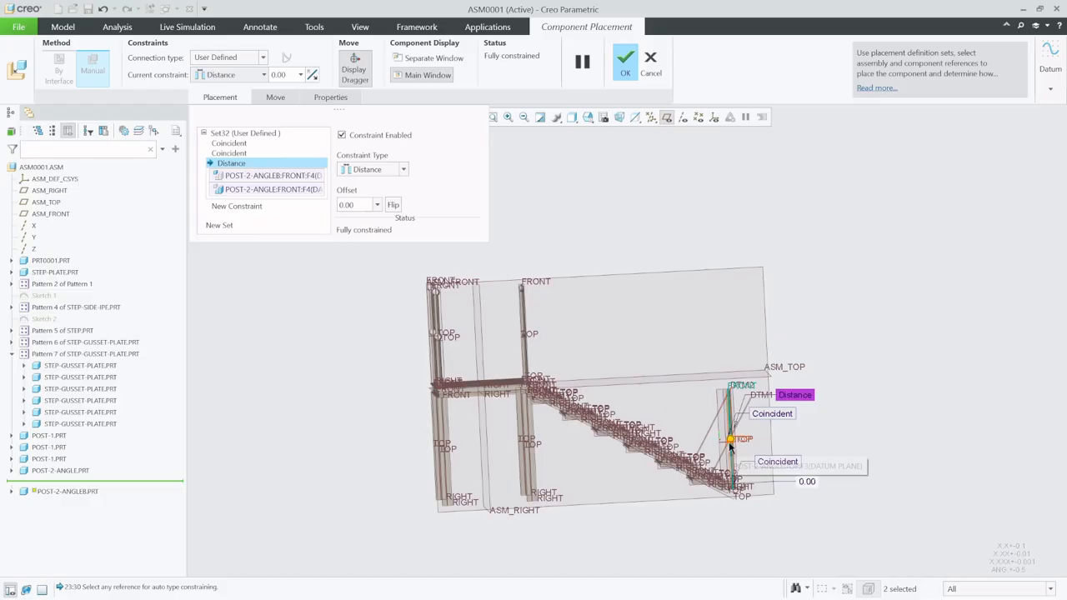
left_click_drag(731, 440, 630, 404)
double_click(683, 430)
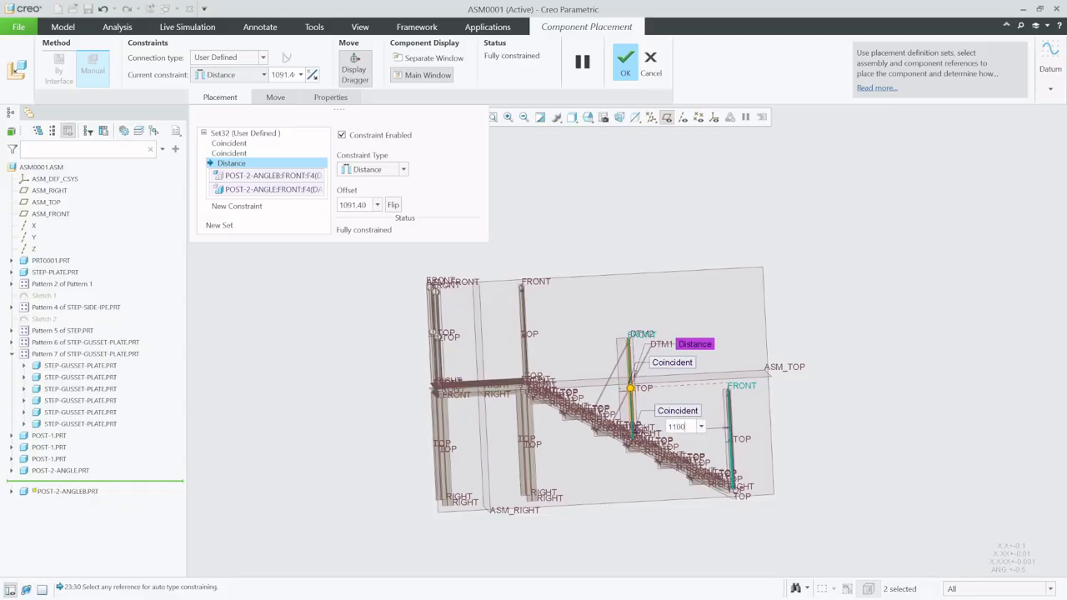
type("1100")
key("Return")
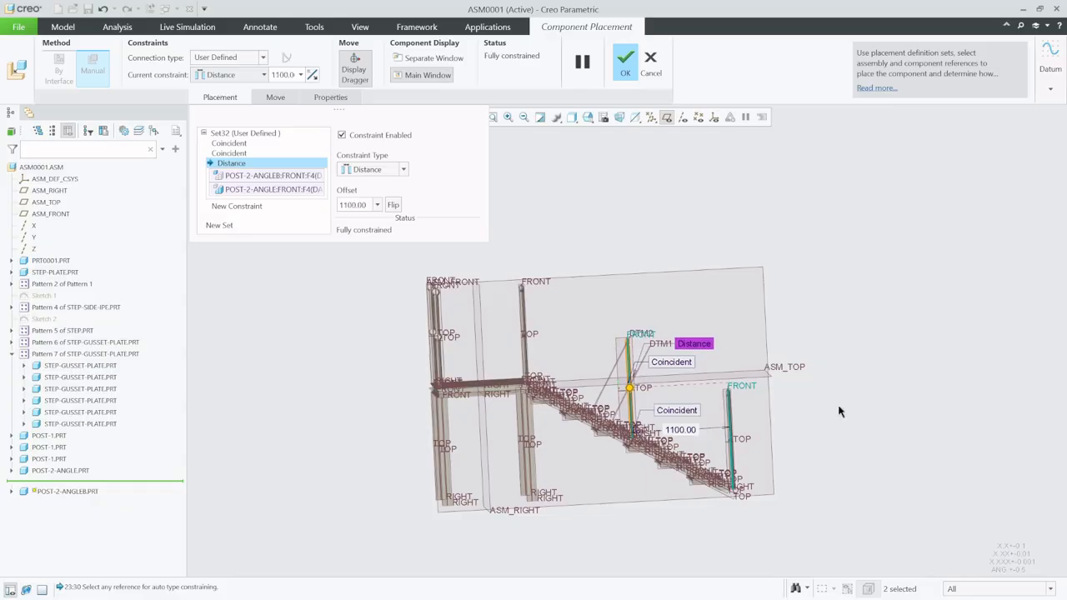
Step: Accept the placement of the new post and turn off the datum plane display
middle_click_drag(839, 411, 807, 432)
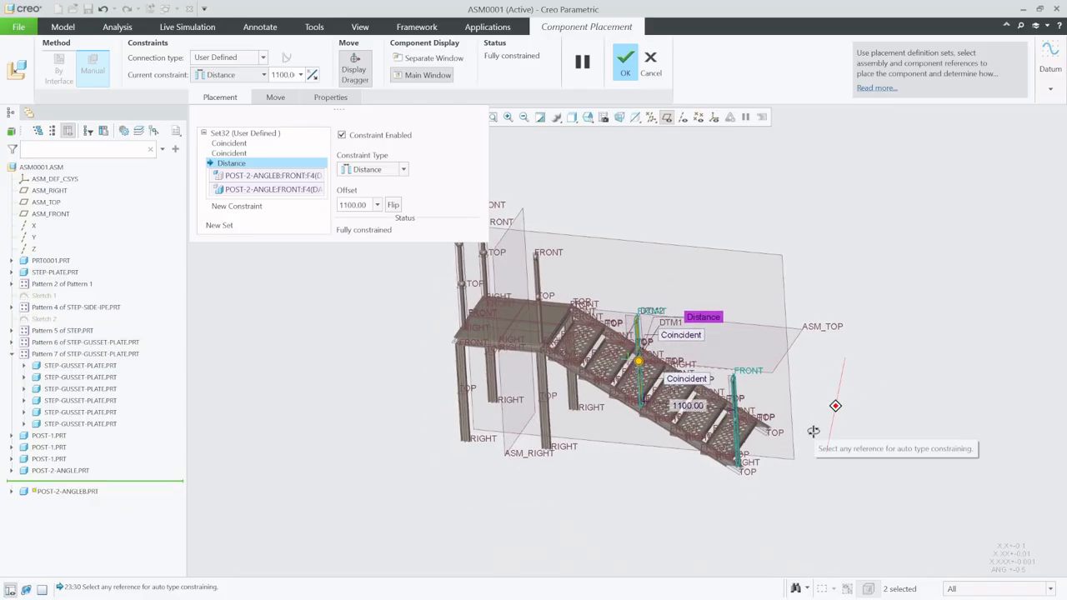
left_click(631, 73)
left_click(666, 118)
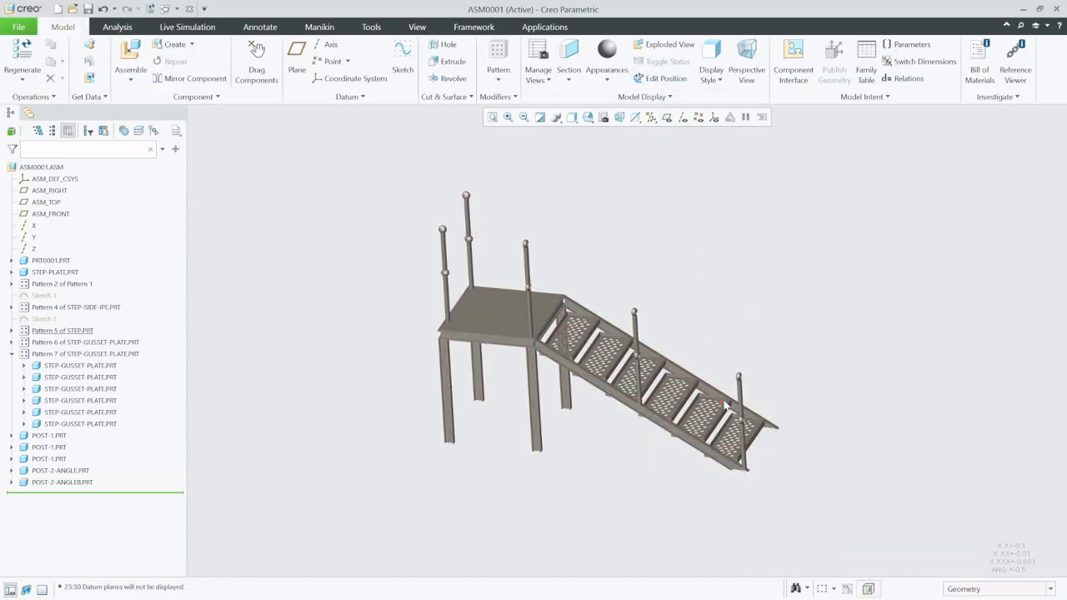
mouse_move(724, 406)
middle_mouse_down()
mouse_move(695, 391)
mouse_move(710, 402)
middle_mouse_up()
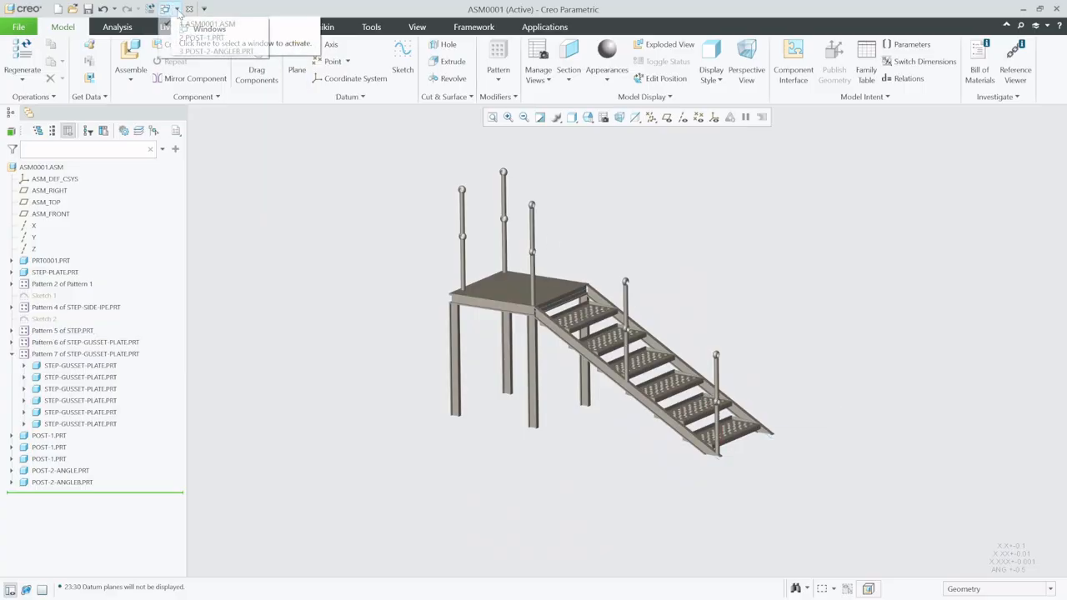
Step: Switch to the POST-2-ANGLEB part and move the insertion marker to the end of the tree, below Shell 1
left_click(166, 8)
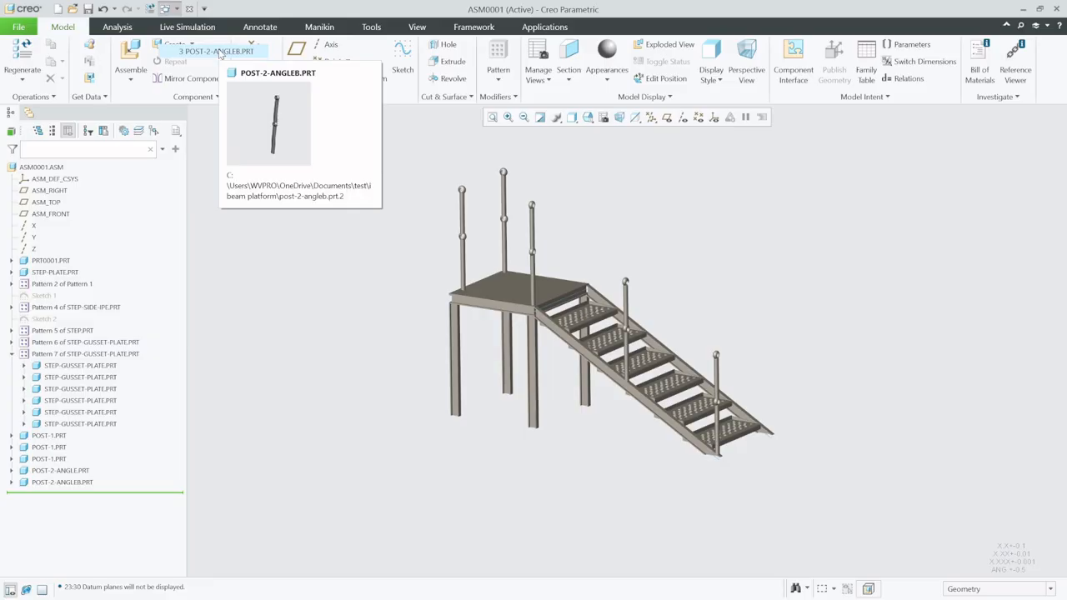
left_click(215, 51)
scroll(464, 438, "up", 2)
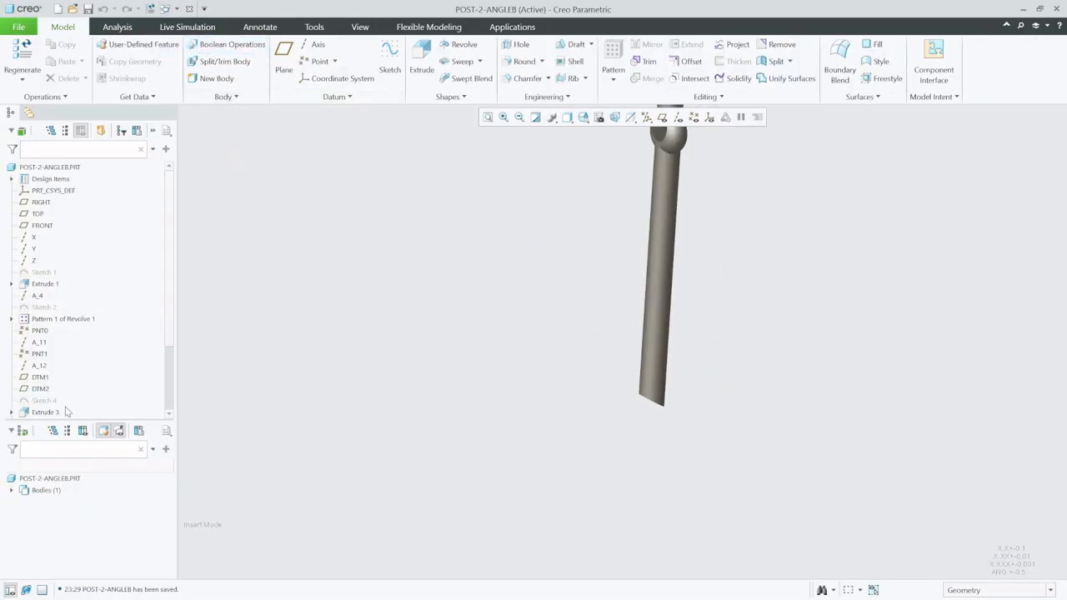
left_click_drag(171, 312, 174, 413)
scroll(276, 476, "up", 4)
scroll(374, 385, "down", 3)
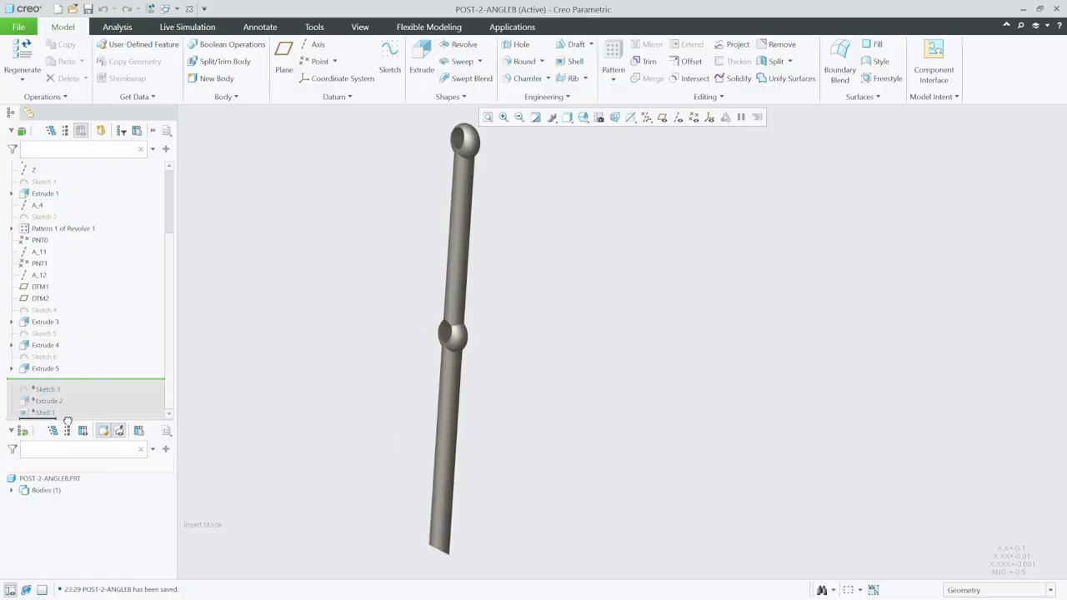
left_click_drag(68, 421, 71, 416)
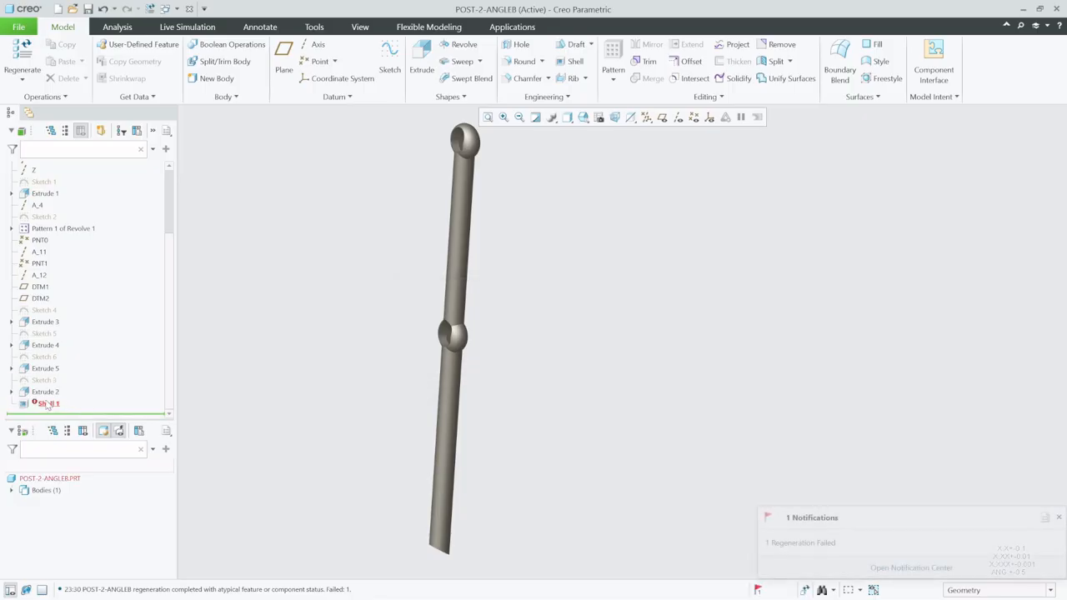
Step: Delete Sketch 3 together with all its children, including Extrude 2 and Shell 1
left_click(47, 404)
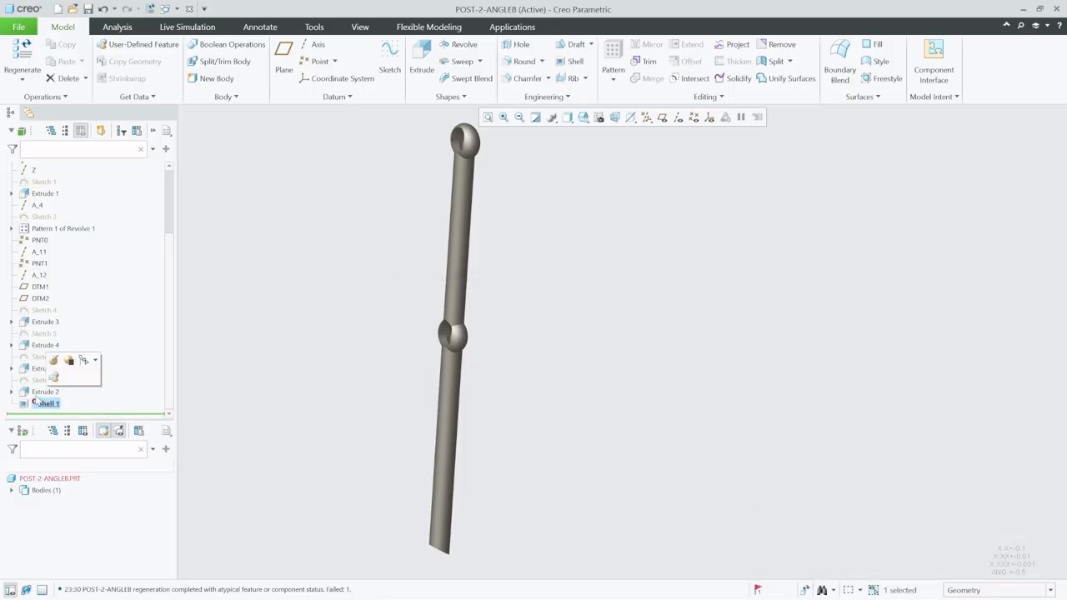
left_click(39, 381)
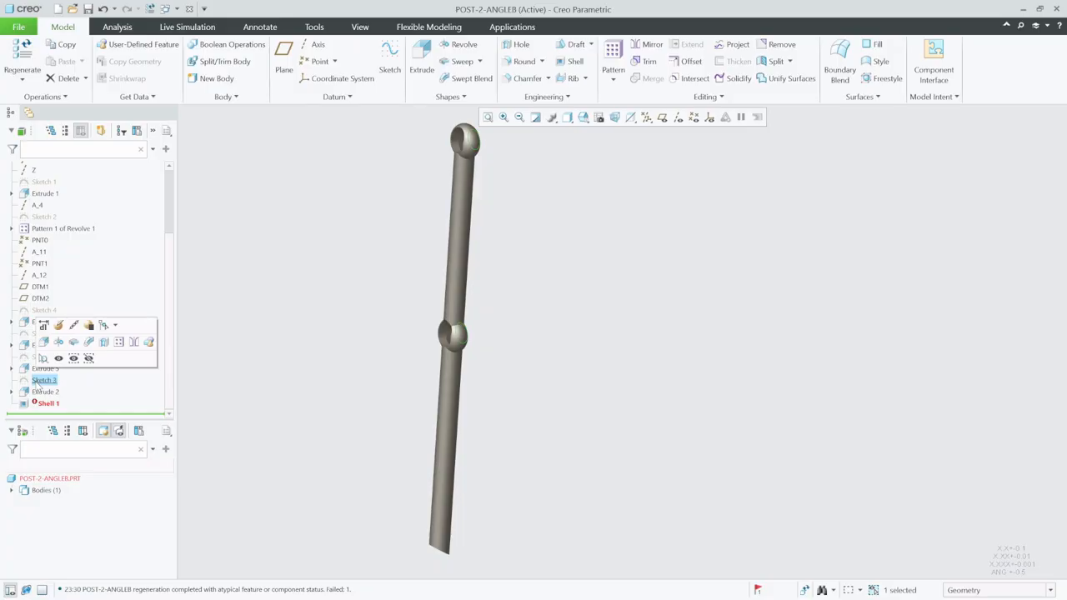
right_click(38, 382)
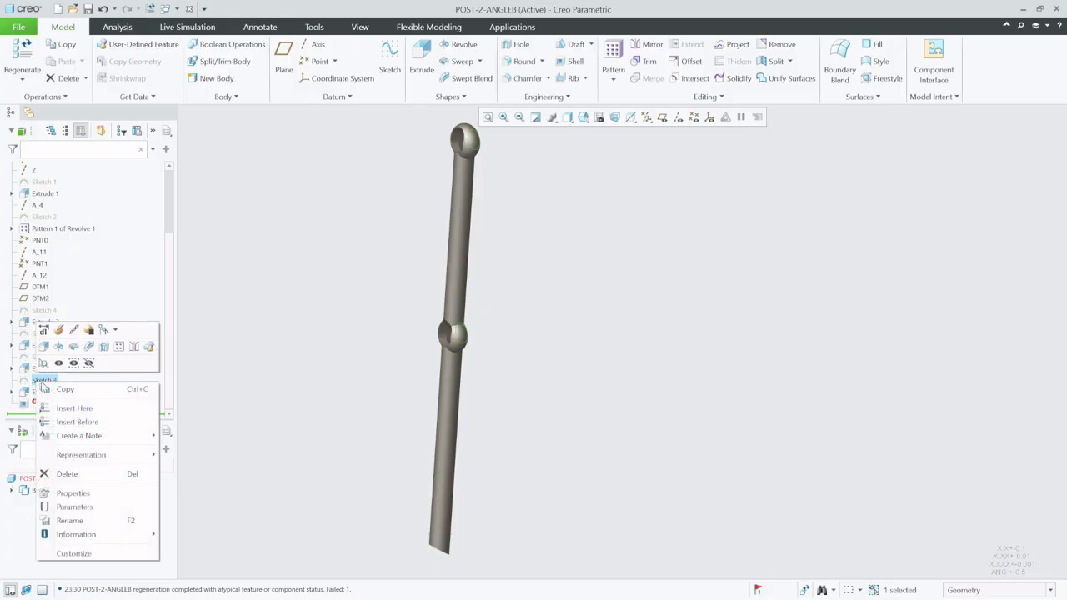
left_click(74, 474)
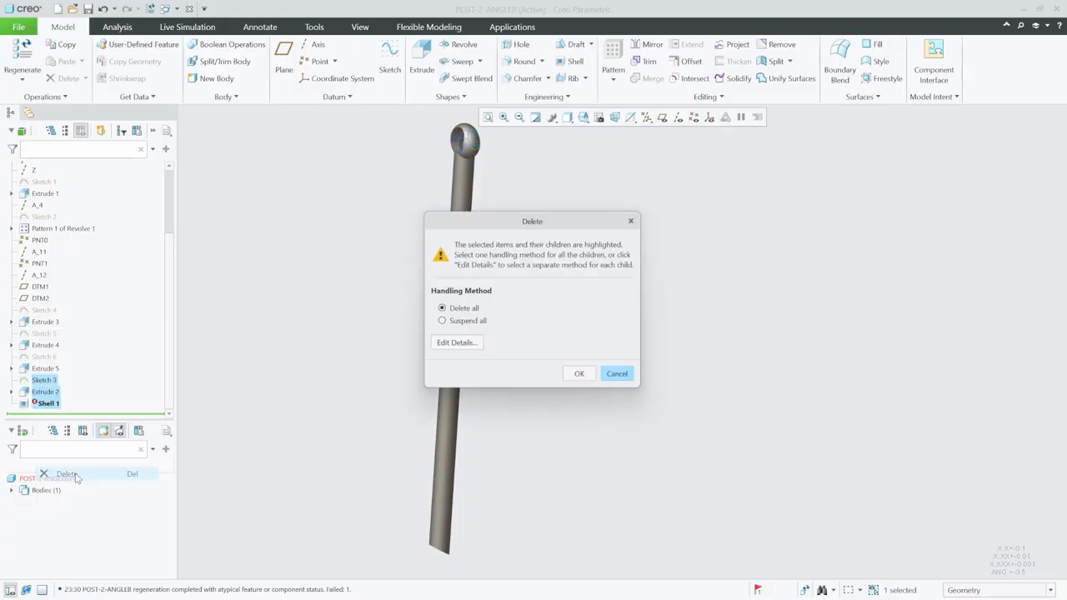
left_click(583, 376)
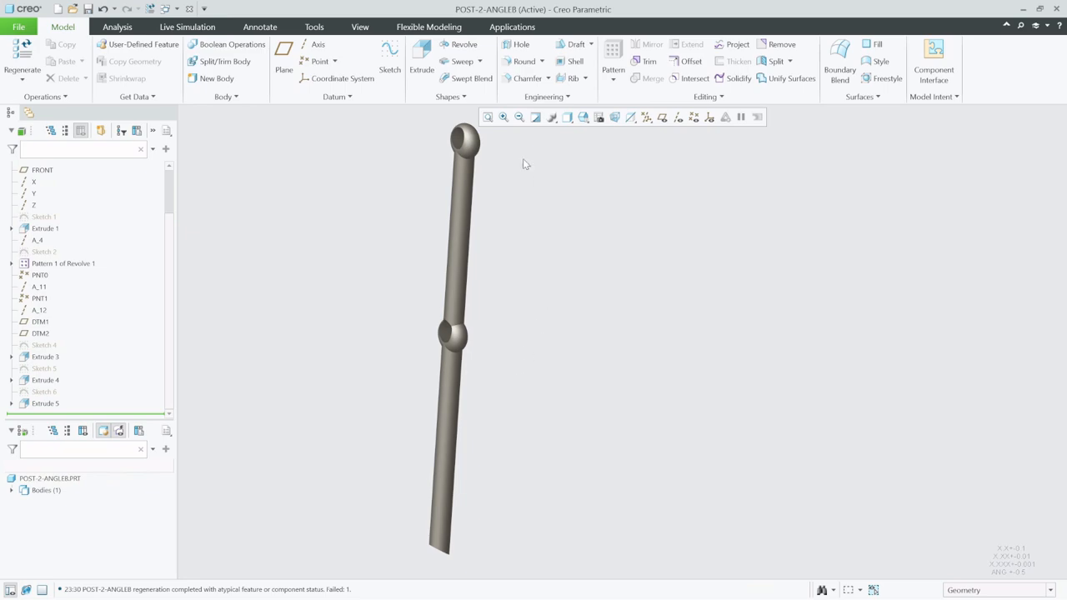
Step: Start a Shell that removes the flat faces on the top and middle balls and the post's angled bottom face
left_click(570, 61)
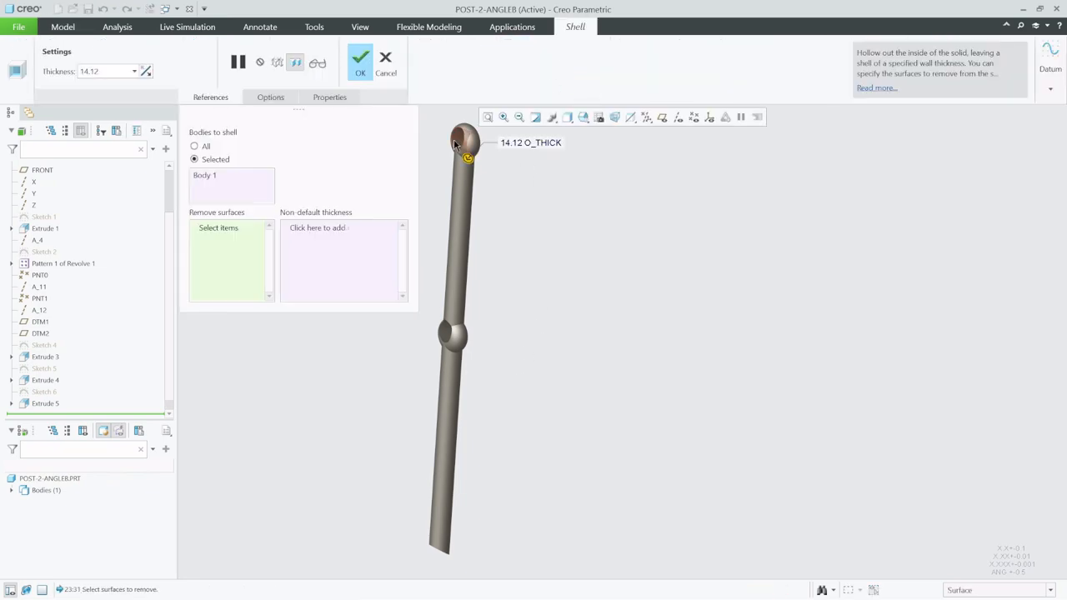
left_click(455, 145)
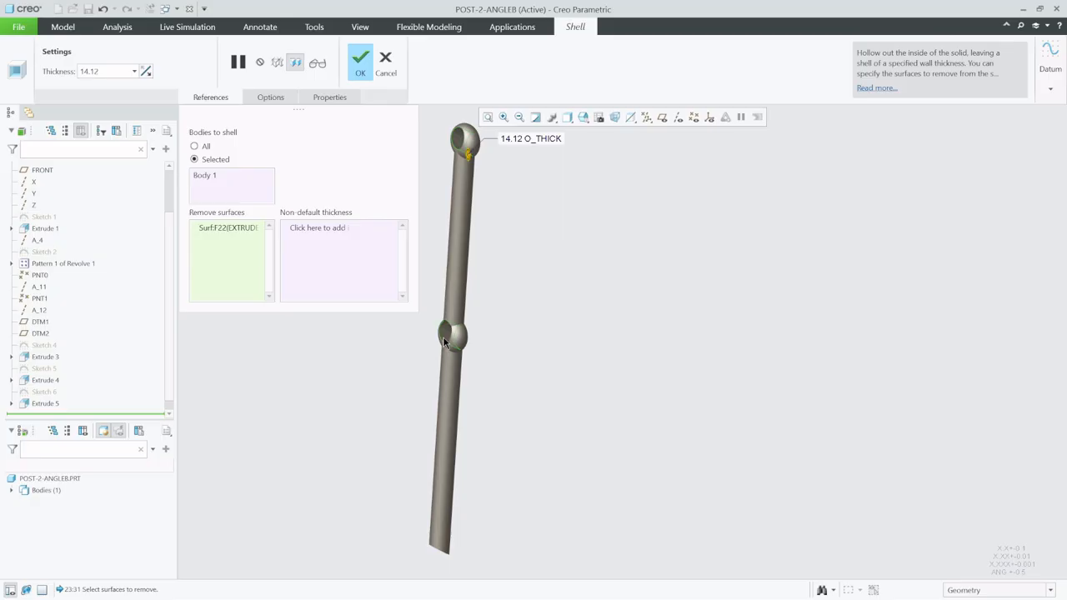
left_click(445, 338)
middle_click_drag(460, 540, 464, 452)
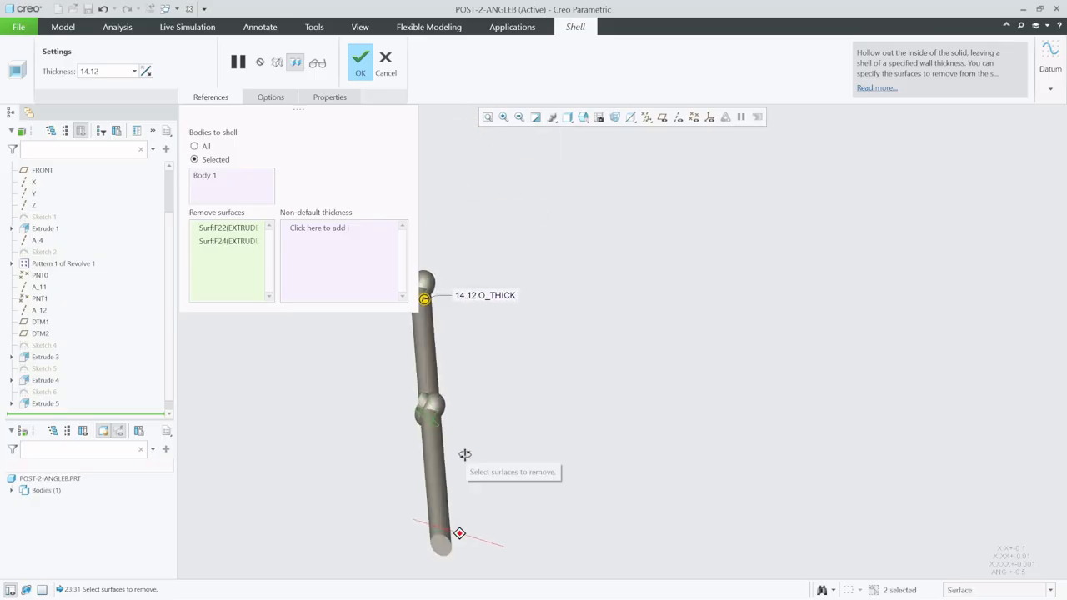
scroll(445, 551, "down", 5)
left_click(444, 533)
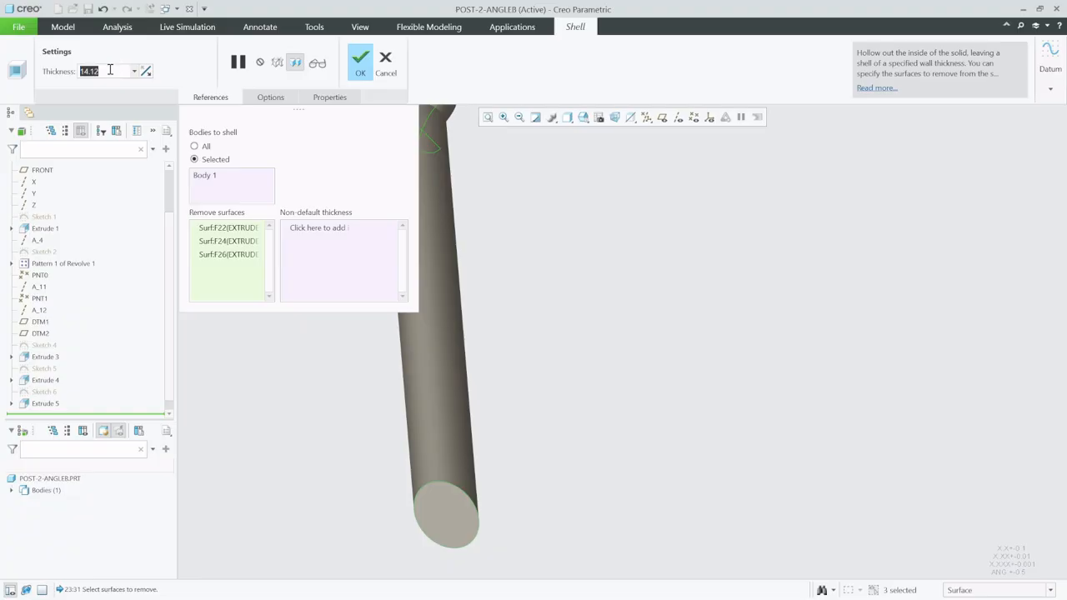
Step: Set the shell thickness to 2 and complete the feature
type("2")
key("Return")
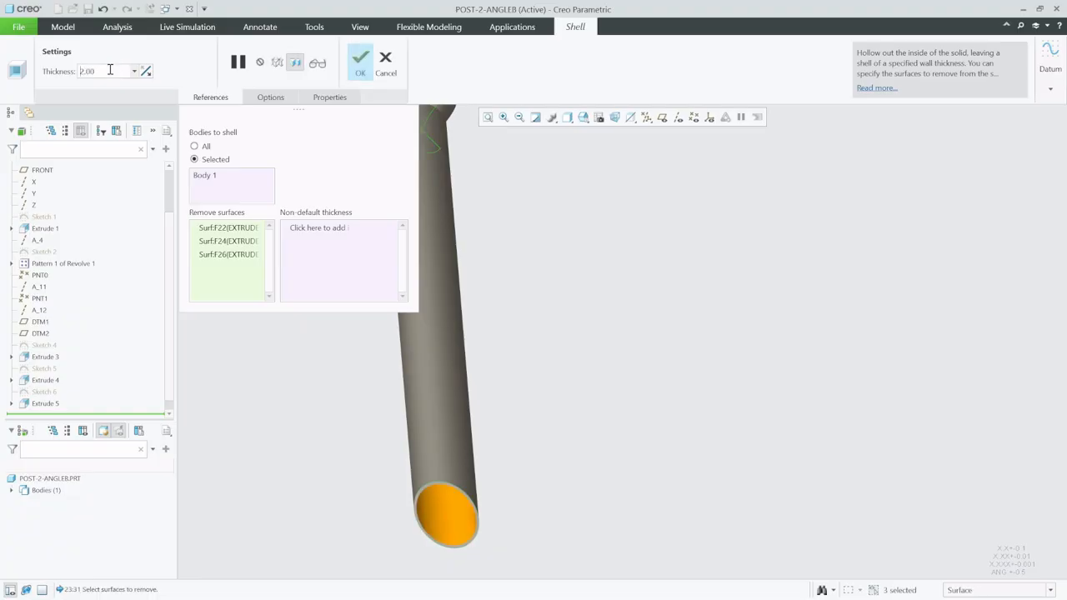
left_click(357, 70)
scroll(466, 422, "up", 5)
middle_click_drag(443, 304, 366, 345)
left_click(366, 343)
scroll(404, 286, "down", 3)
scroll(398, 384, "up", 4)
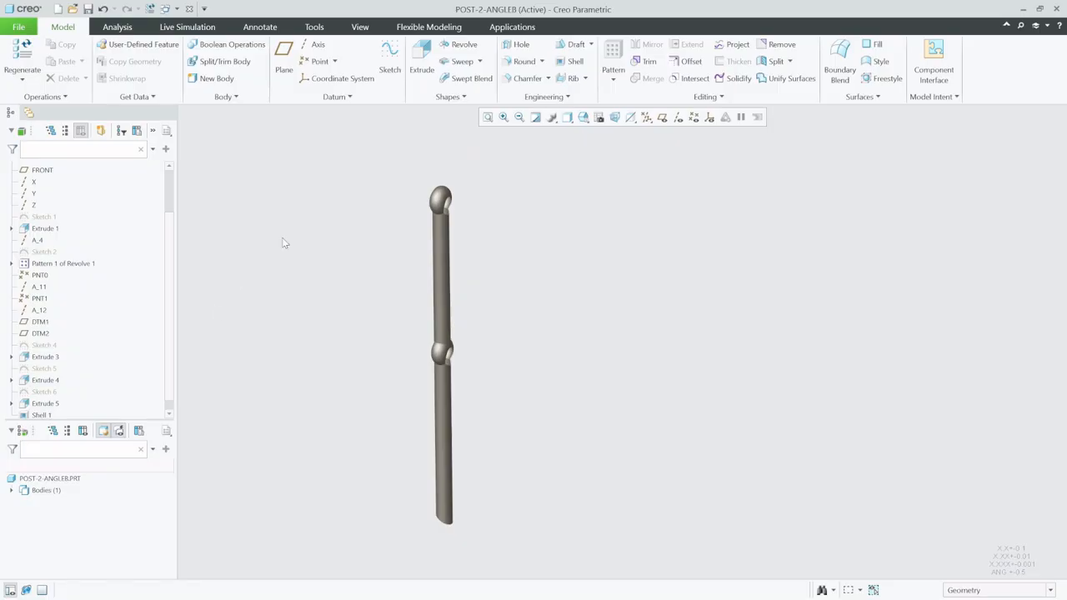
Step: Display the datum axes and datum points and check them at the post's middle and top balls
left_click(679, 119)
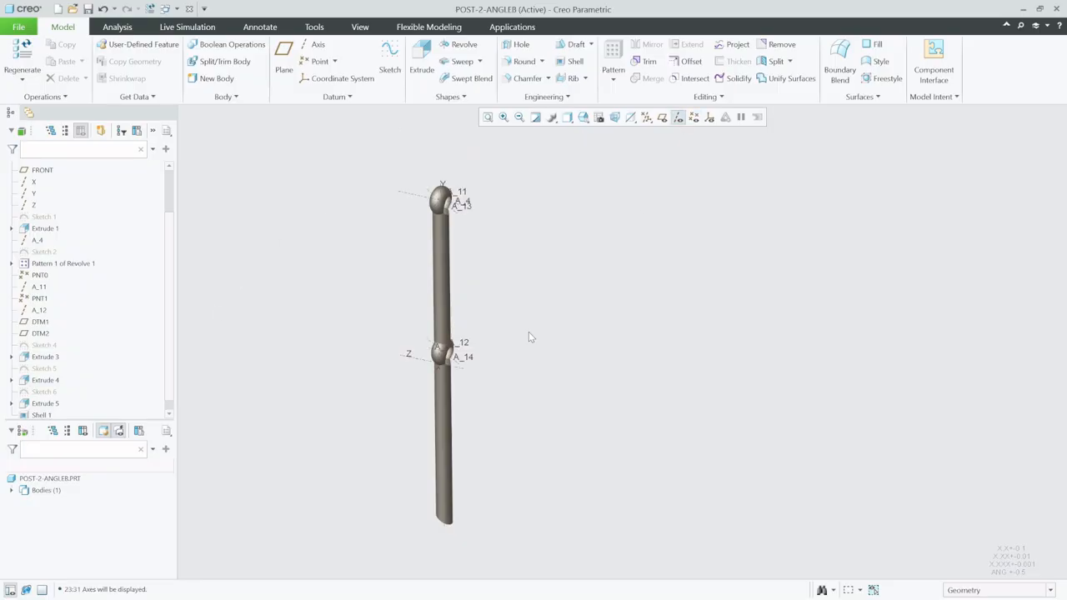
scroll(468, 371, "down", 5)
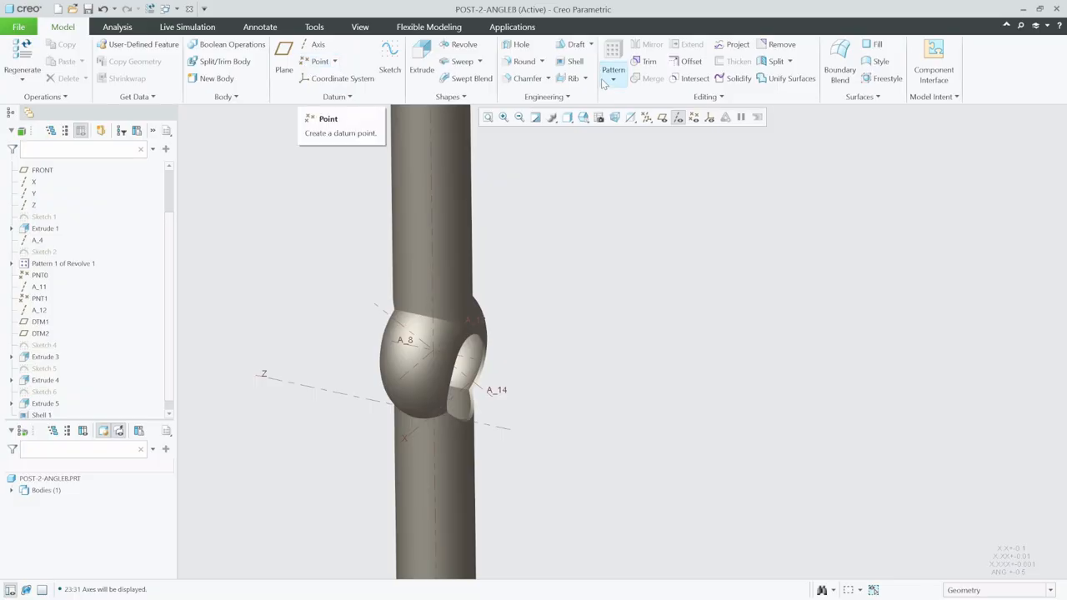
scroll(498, 447, "up", 5)
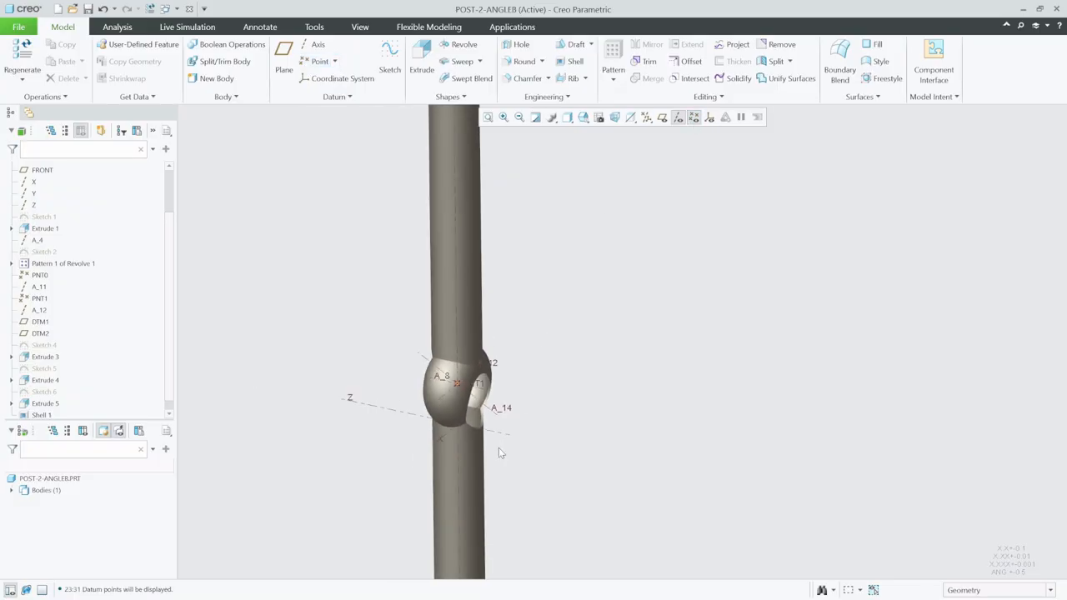
scroll(486, 279, "down", 3)
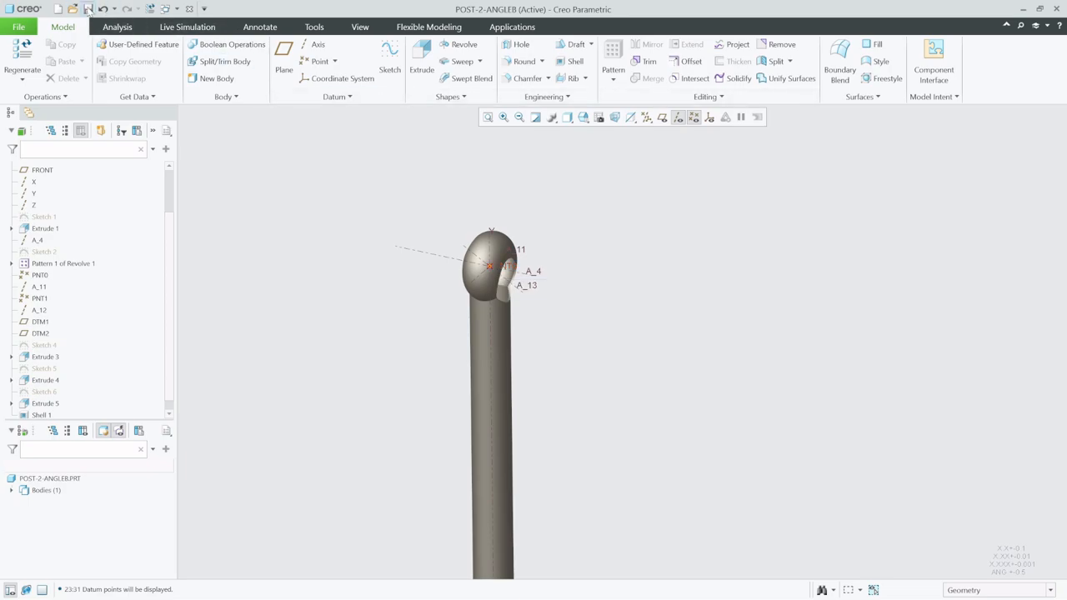
Step: Save POST-2-ANGLEB and return to the ASM0001 assembly with the datum axes hidden
left_click(175, 10)
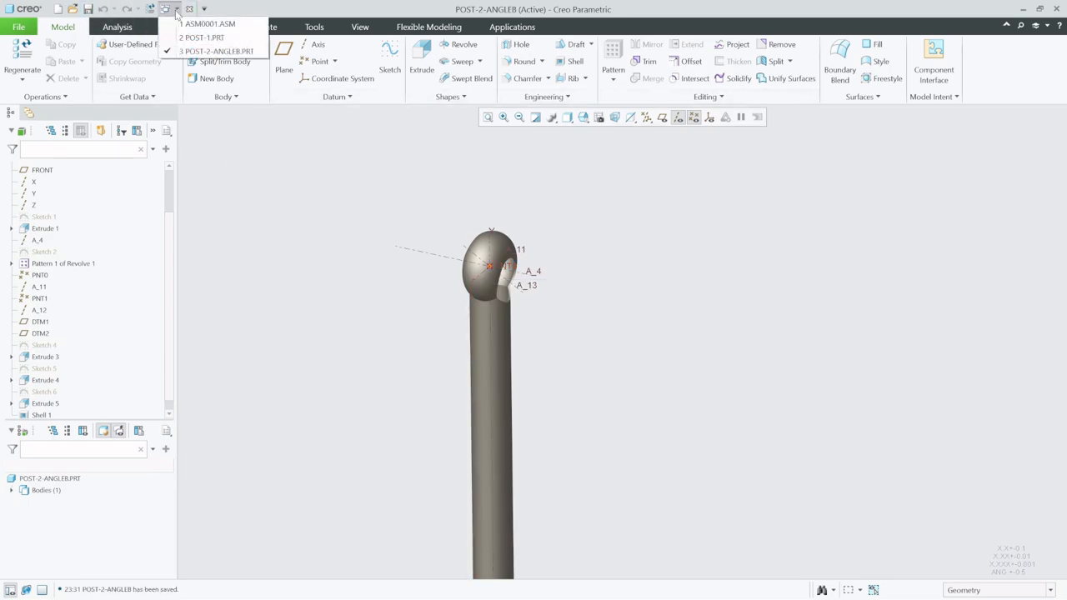
left_click(205, 26)
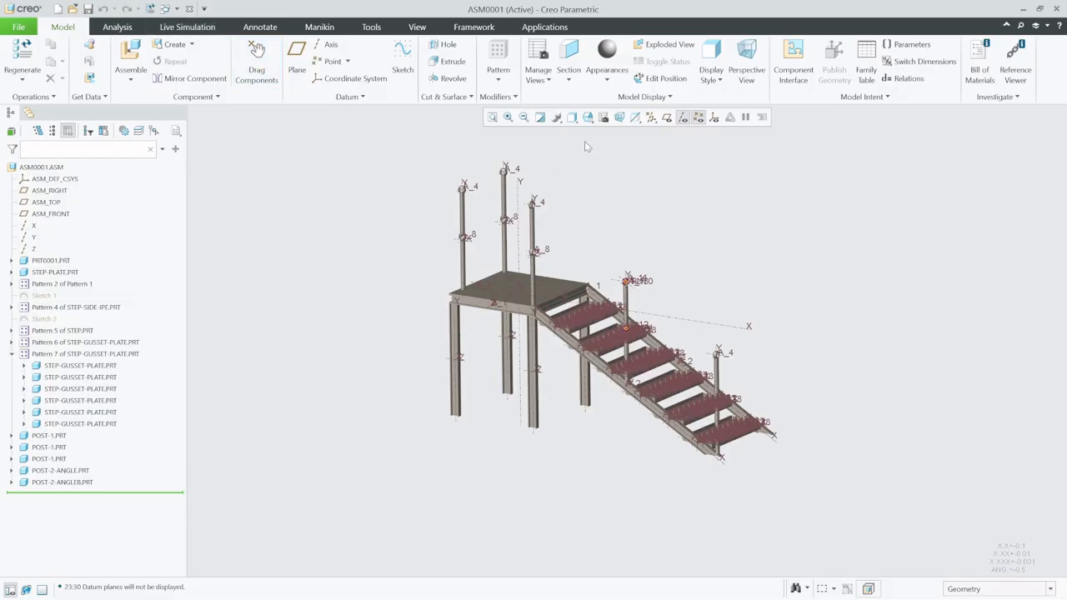
left_click(684, 117)
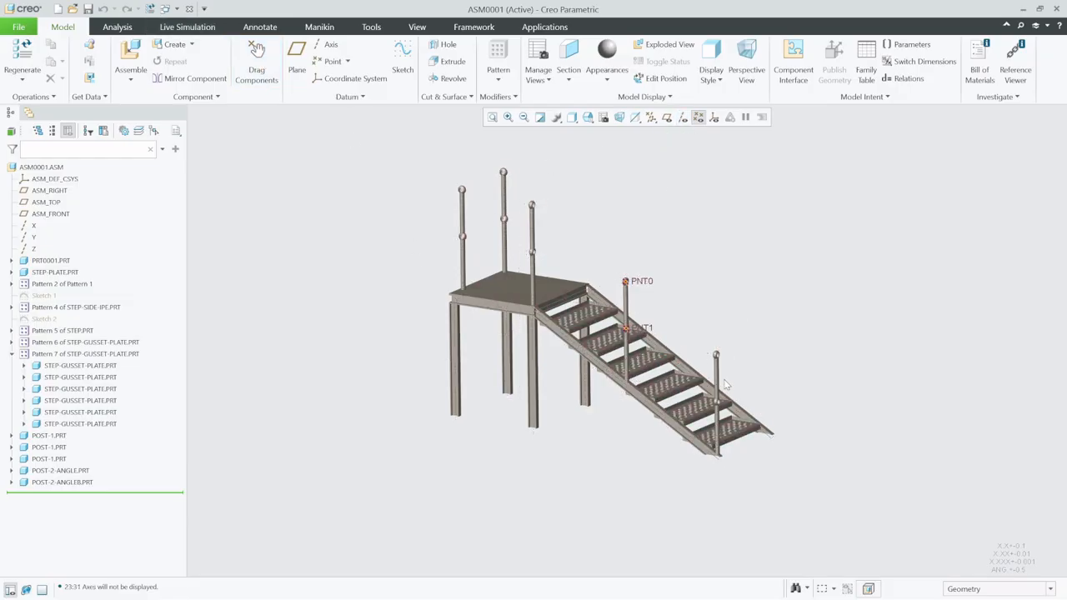
Step: Activate the lowest stair post, POST-2-ANGLE, within the assembly and display the datum planes
scroll(724, 385, "down", 5)
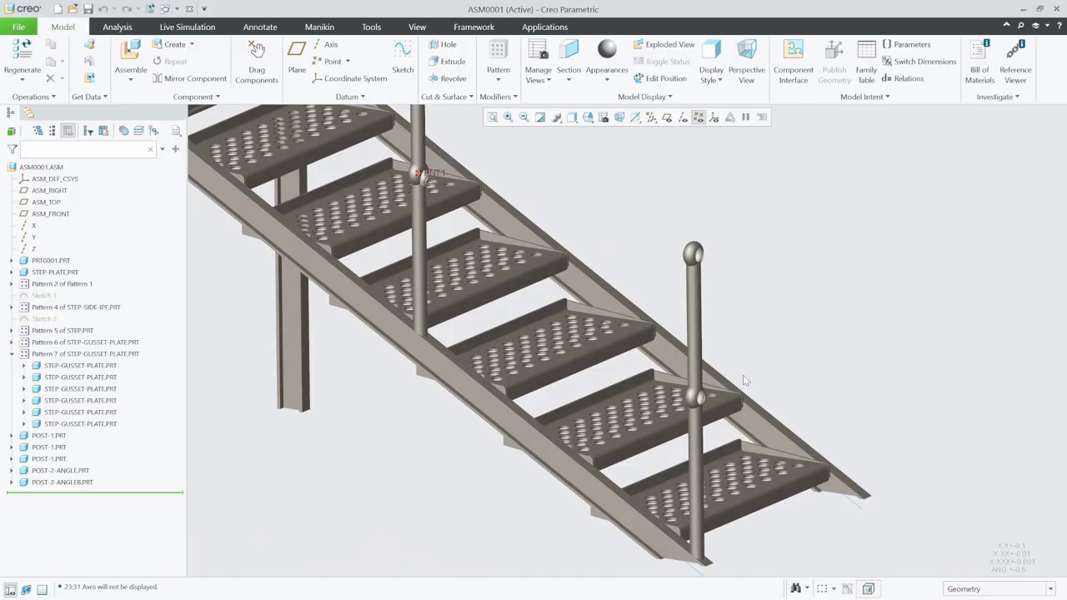
middle_click_drag(688, 402, 754, 406)
scroll(686, 398, "down", 8)
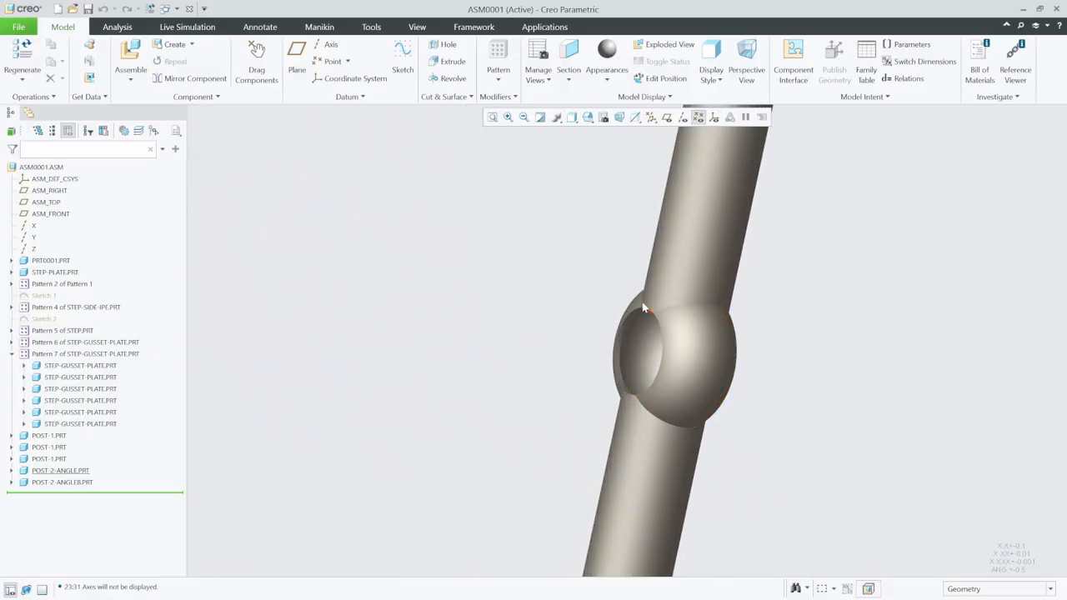
left_click(674, 223)
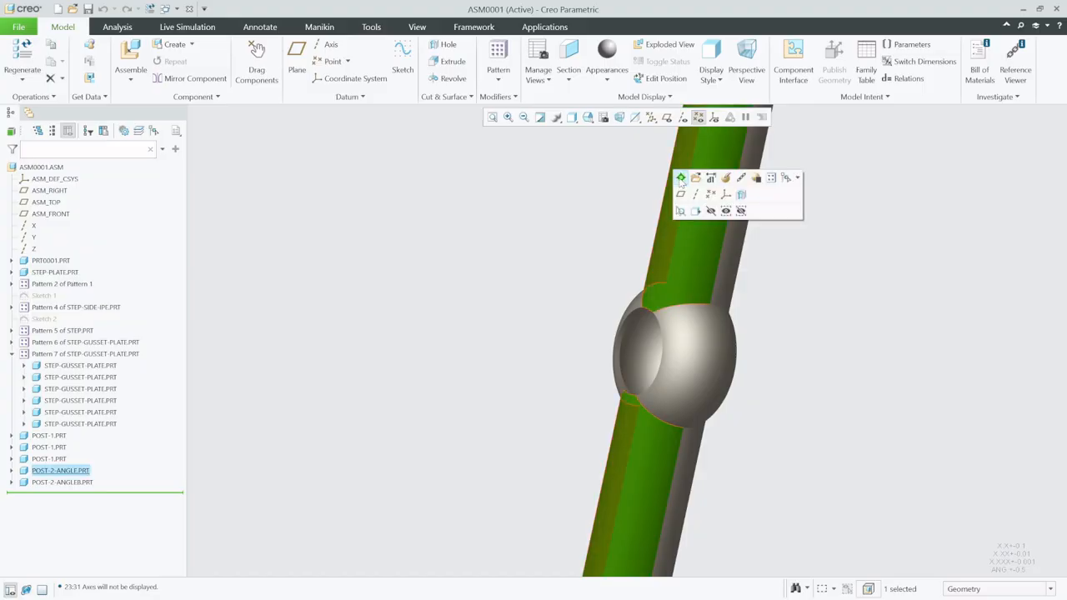
left_click(680, 179)
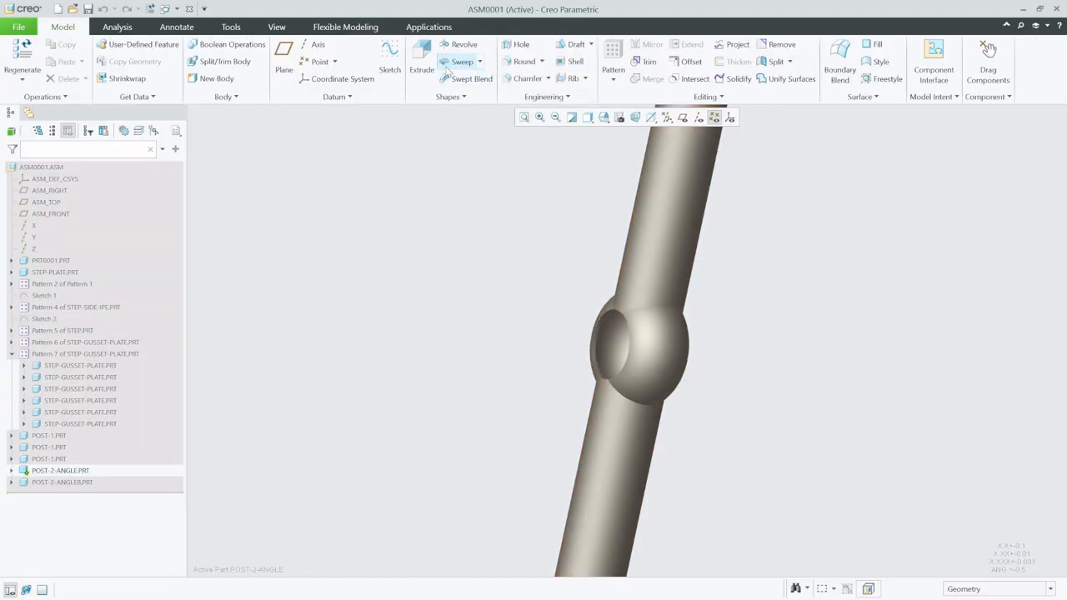
left_click(682, 117)
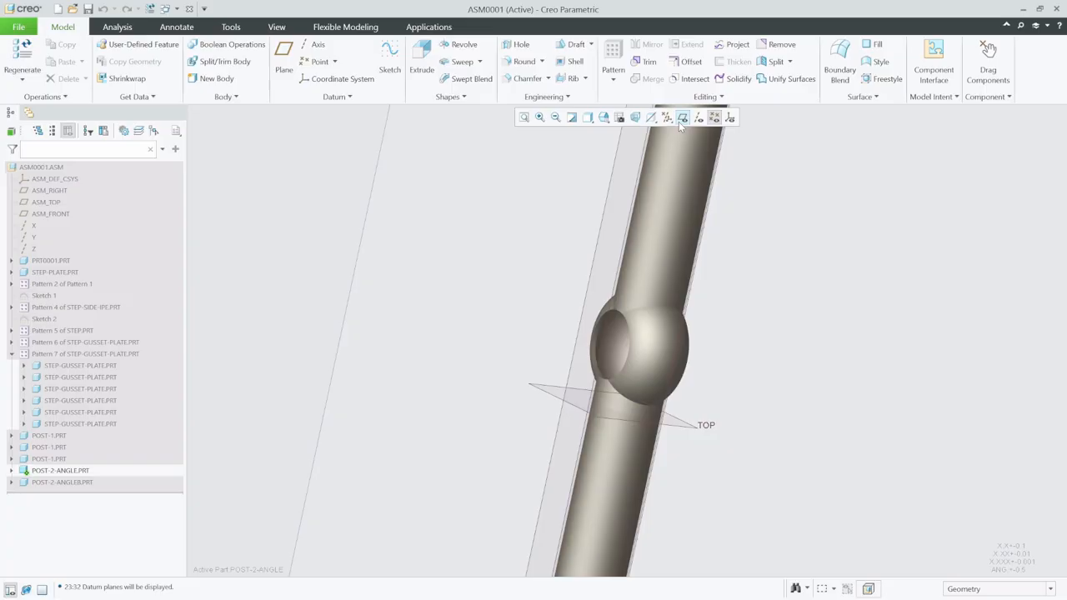
Step: Start a datum plane that uses the POST-2-ANGLE post's FRONT plane as its offset reference
left_click(284, 56)
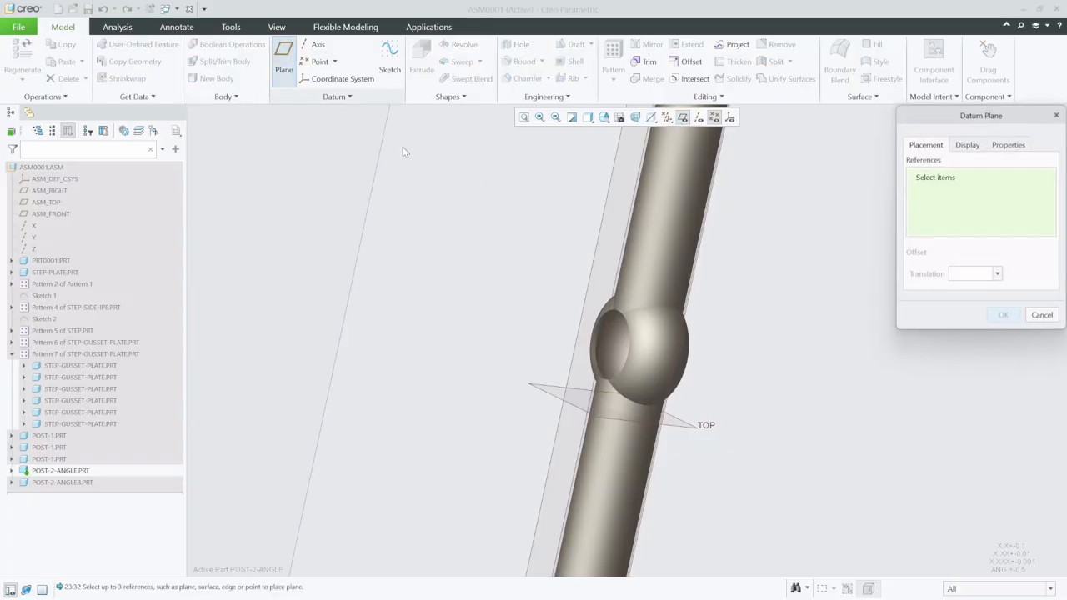
middle_click_drag(590, 438, 625, 405)
scroll(556, 350, "up", 5)
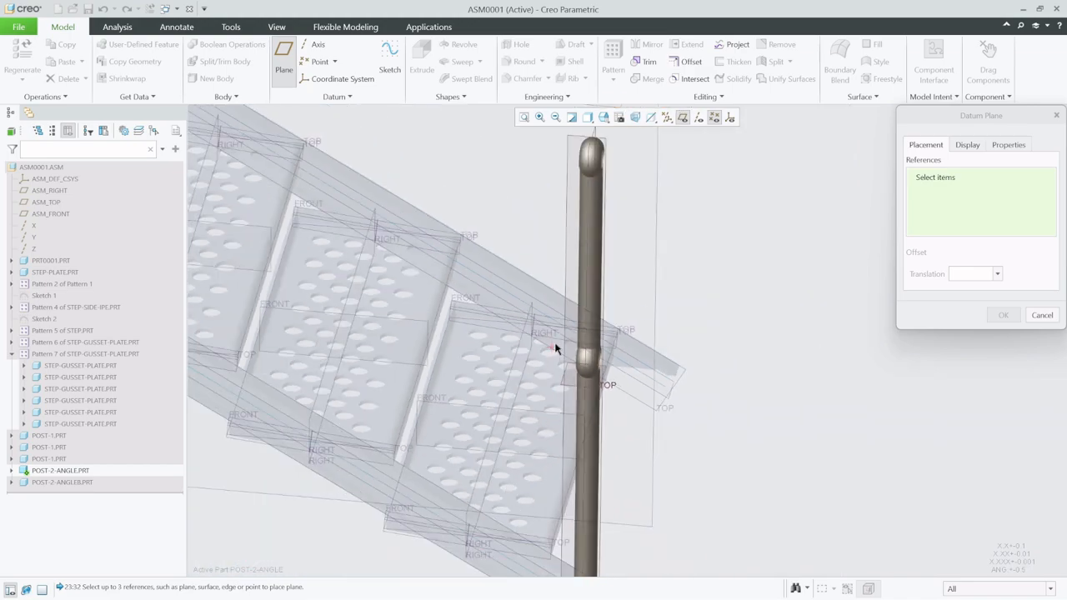
middle_click_drag(596, 480, 565, 480)
scroll(565, 481, "down", 6)
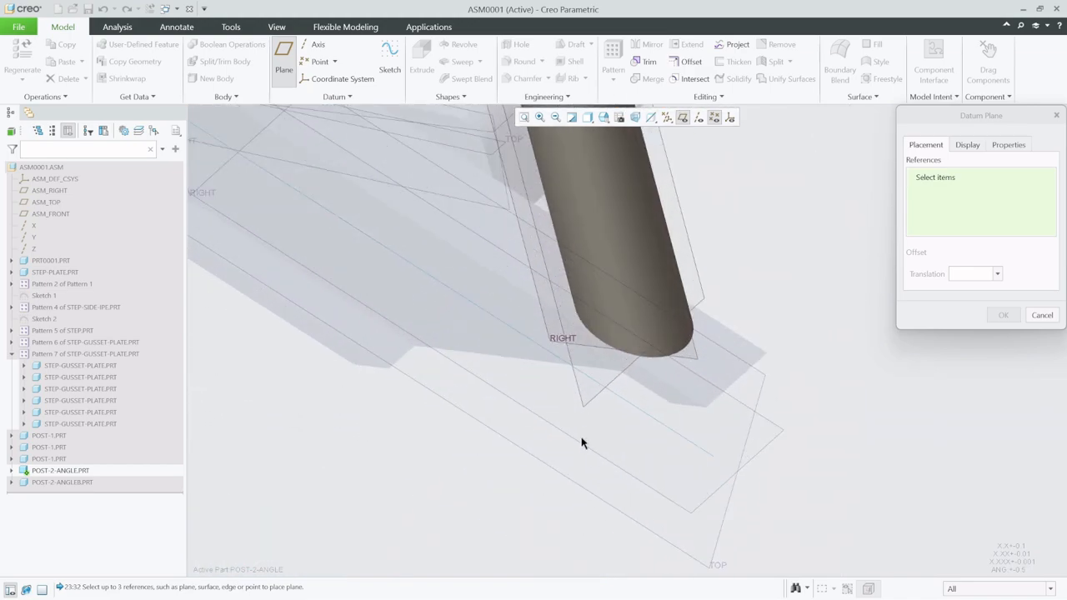
left_click(587, 407)
scroll(658, 402, "up", 5)
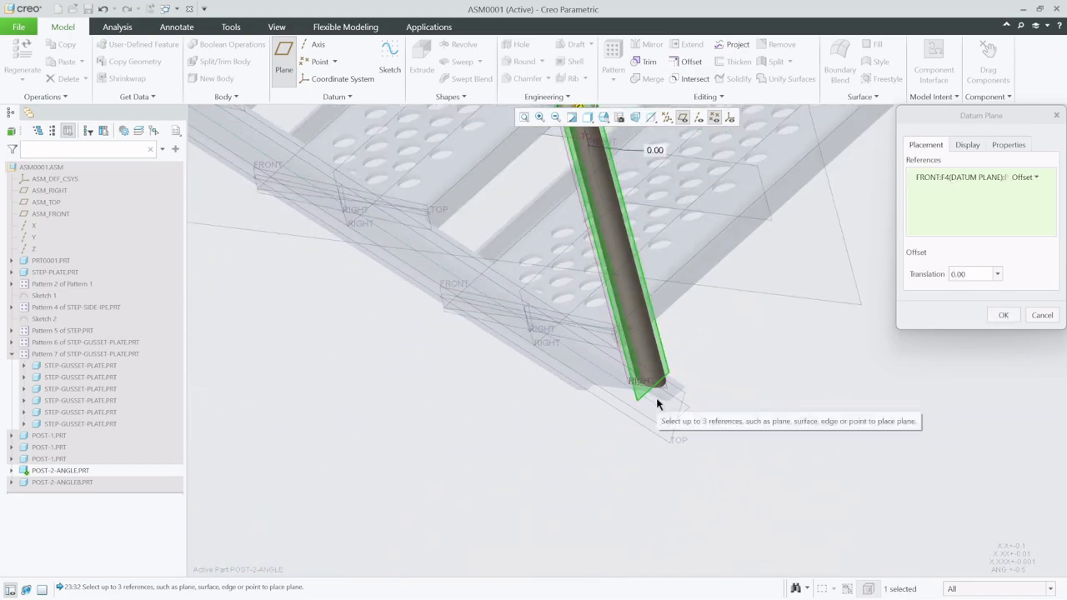
middle_click_drag(658, 402, 528, 502)
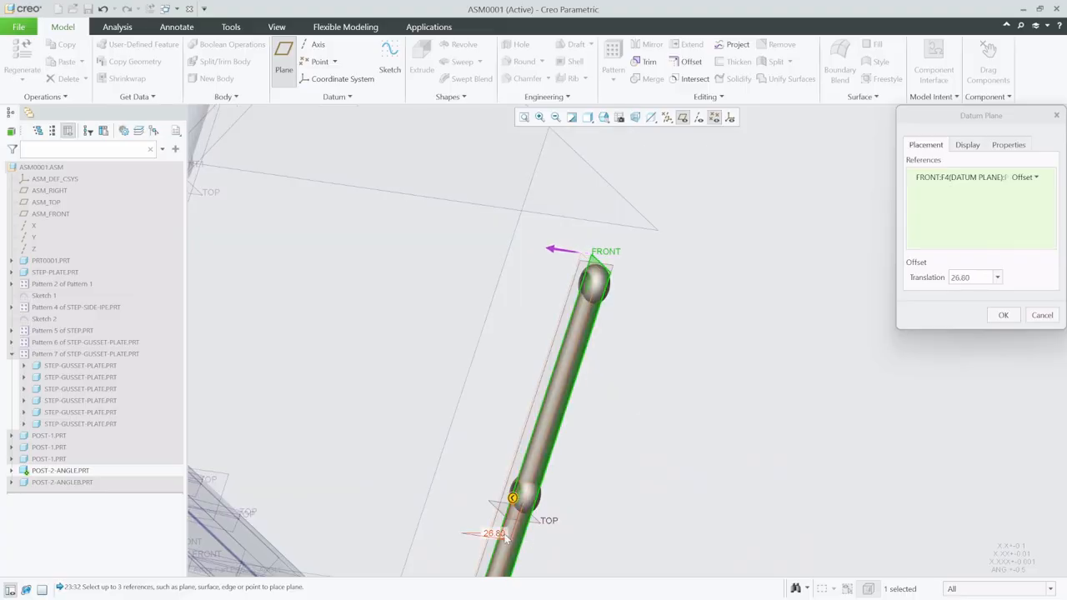
left_click(490, 526)
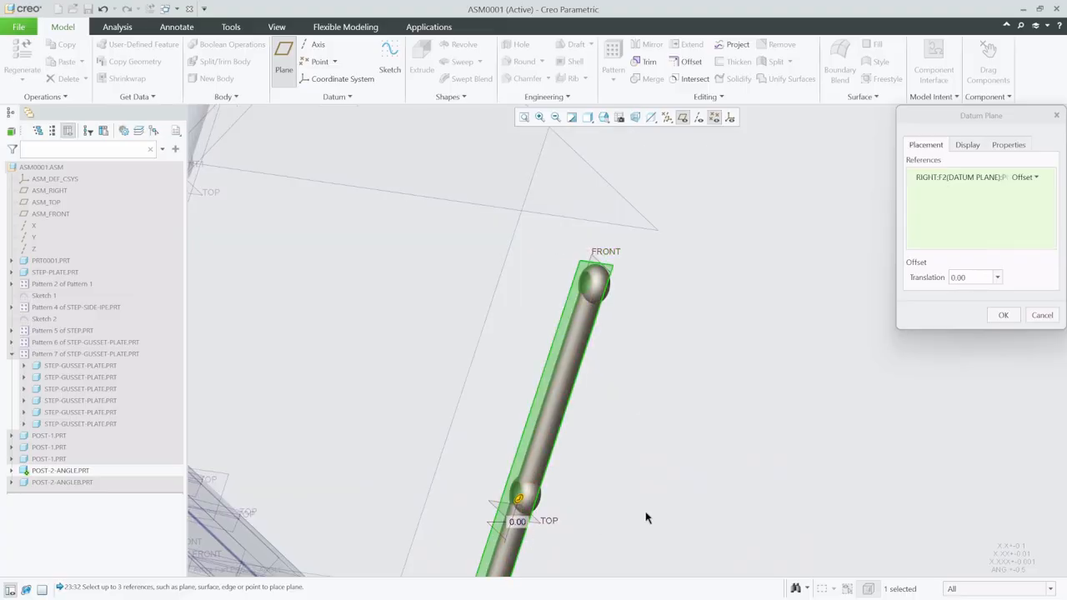
left_click(595, 263)
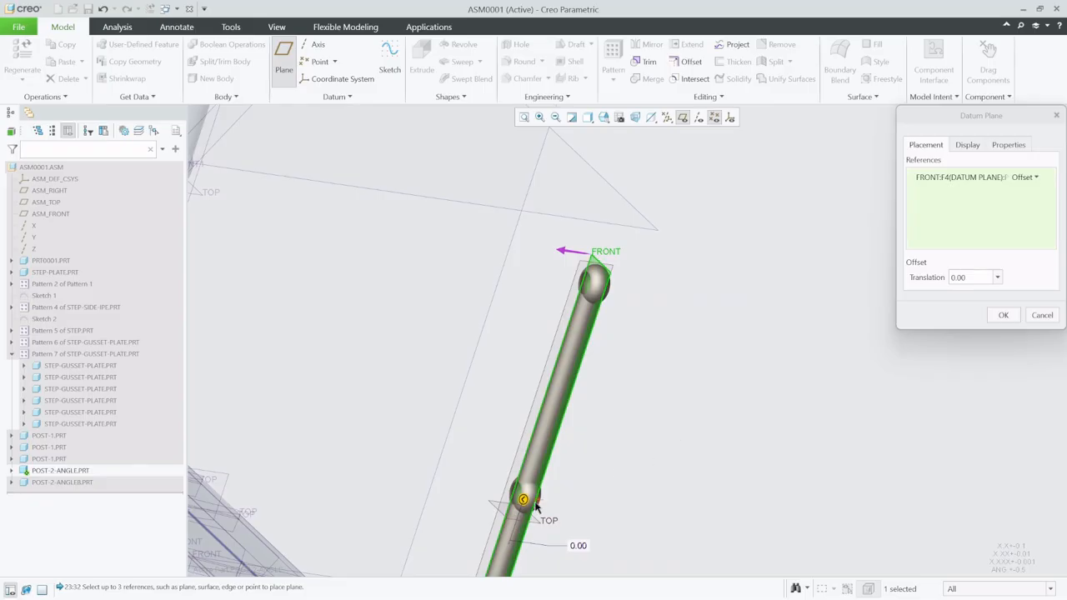
Step: Offset the new datum plane 25 from FRONT toward the ball openings and create it
left_click_drag(523, 501, 497, 495)
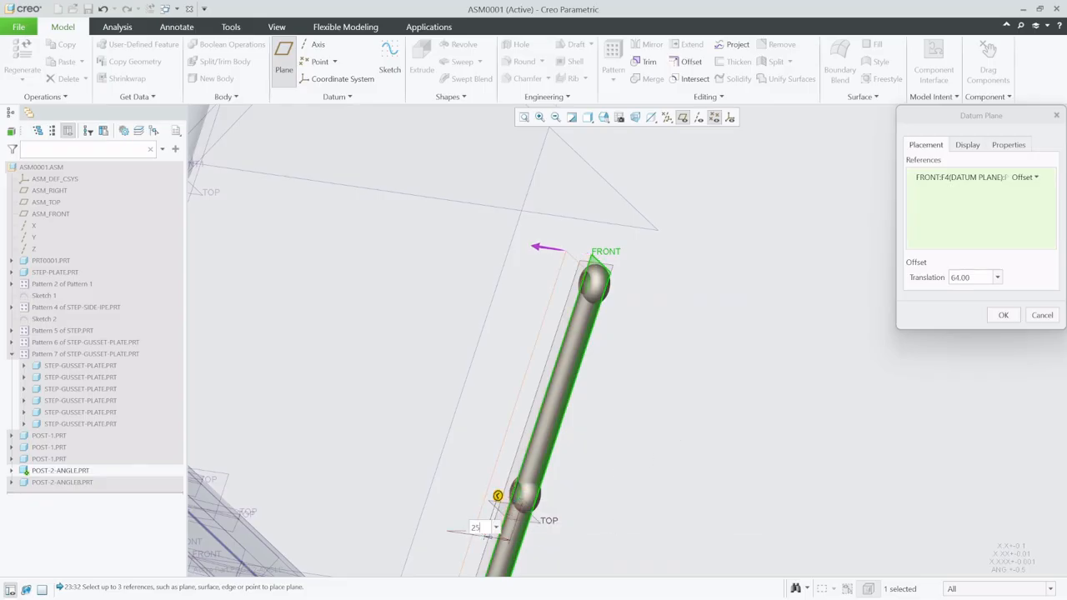
key("Return")
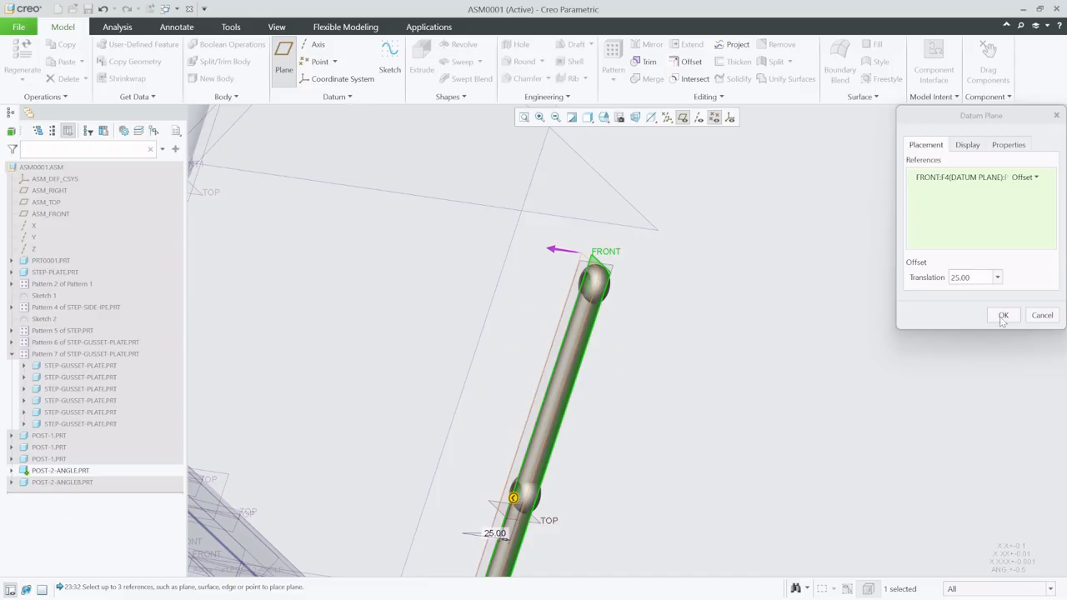
left_click(1002, 316)
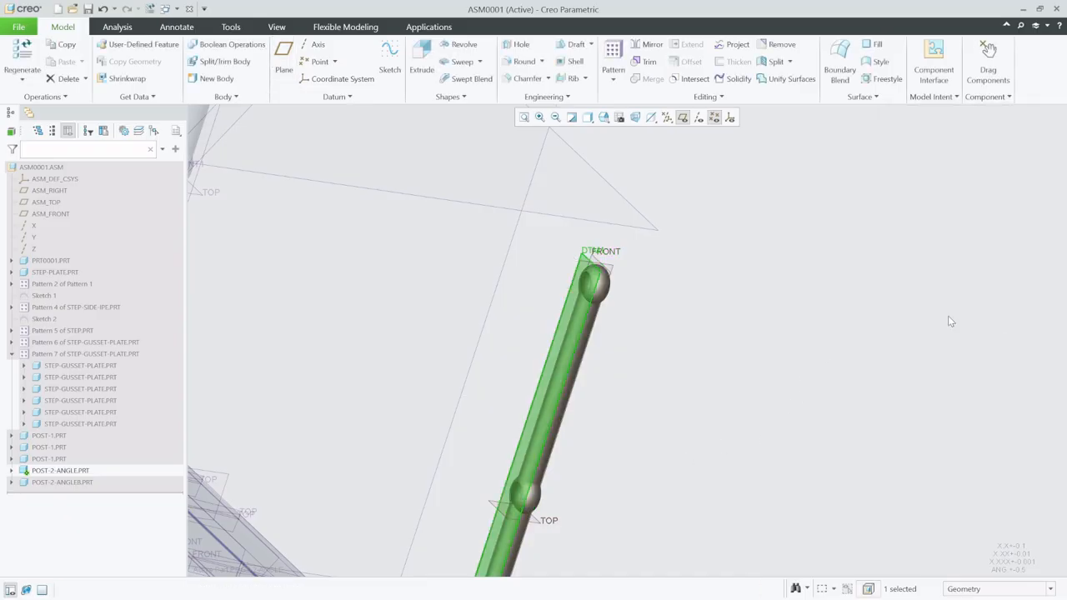
left_click(800, 200)
Step: Display the datum axes and place a datum point on the top ball's opening axis A_4, offset 0.00 from DTM1
left_click(698, 118)
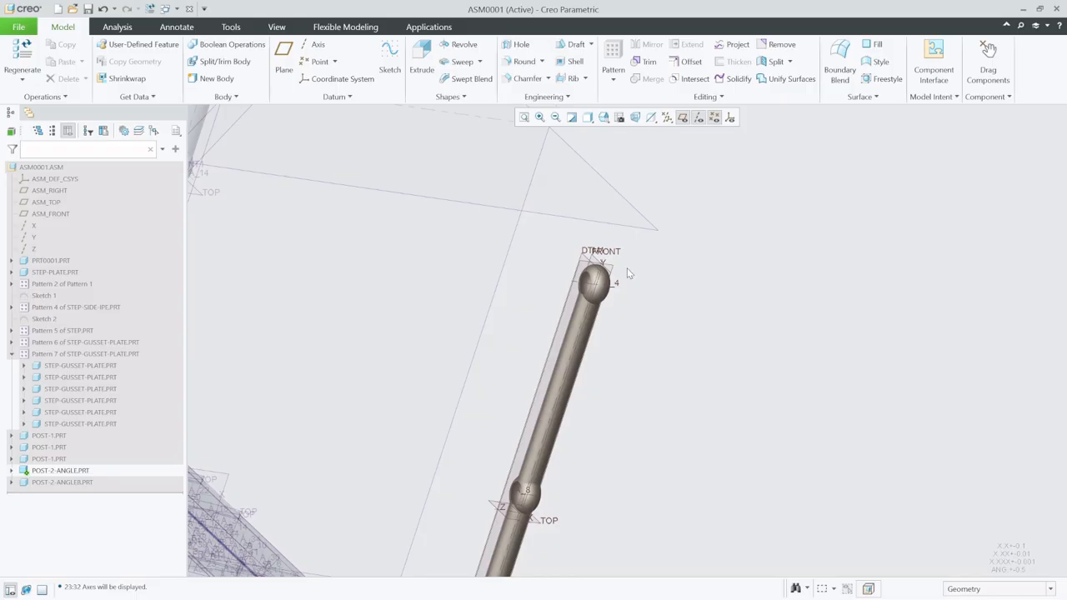
scroll(617, 286, "down", 6)
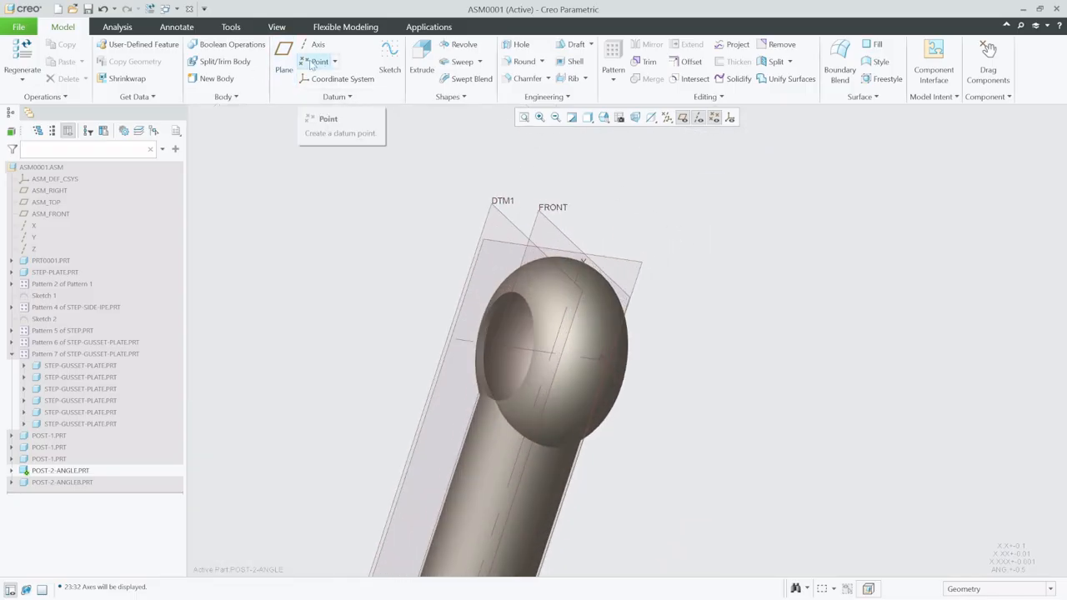
left_click(316, 62)
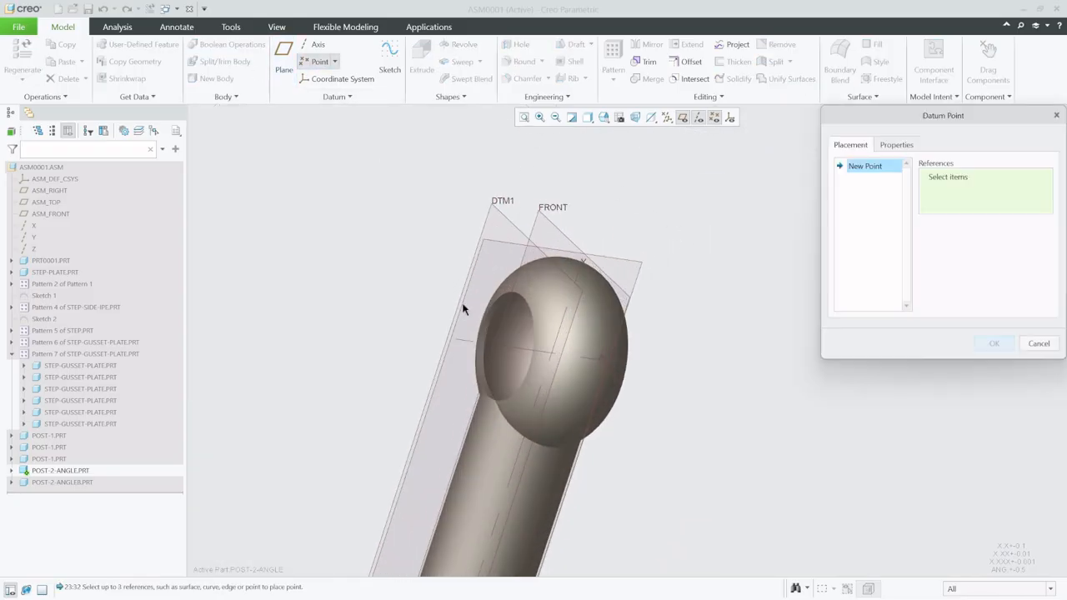
left_click(503, 349)
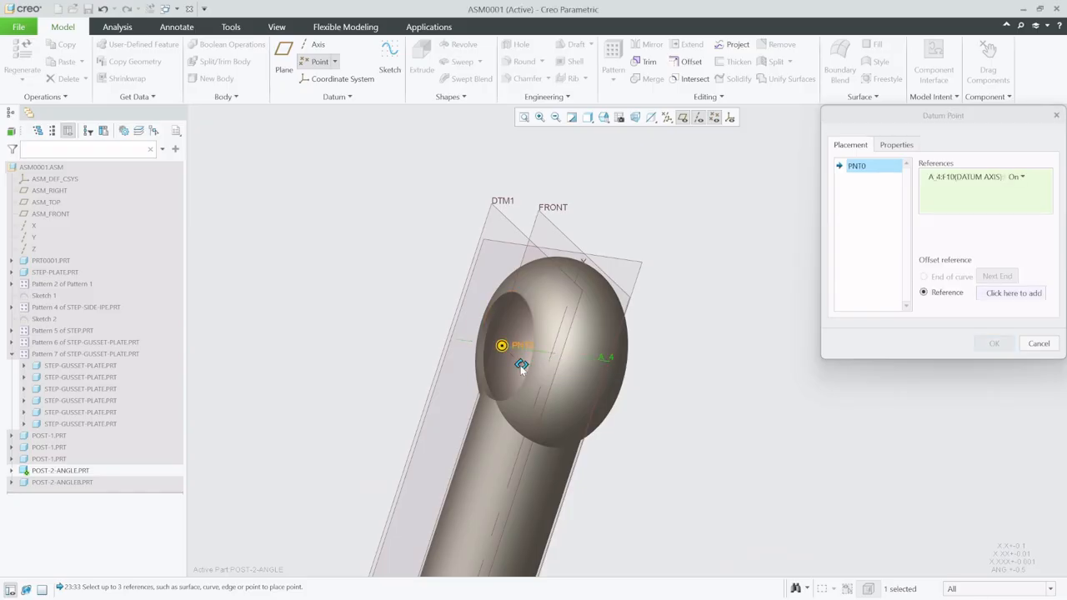
left_click_drag(519, 357, 520, 218)
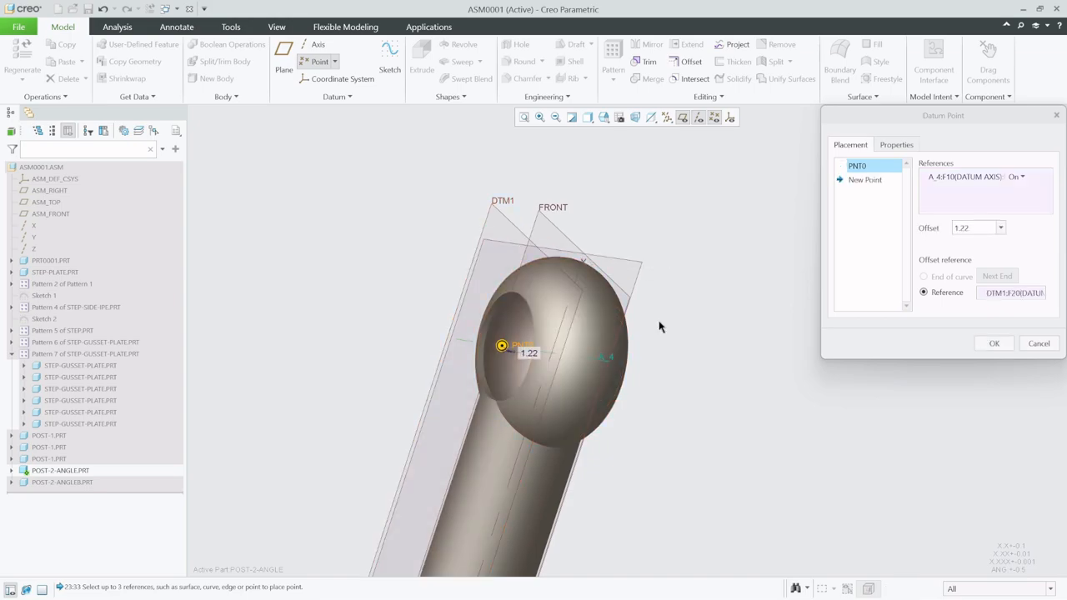
left_click(966, 228)
type("0.00")
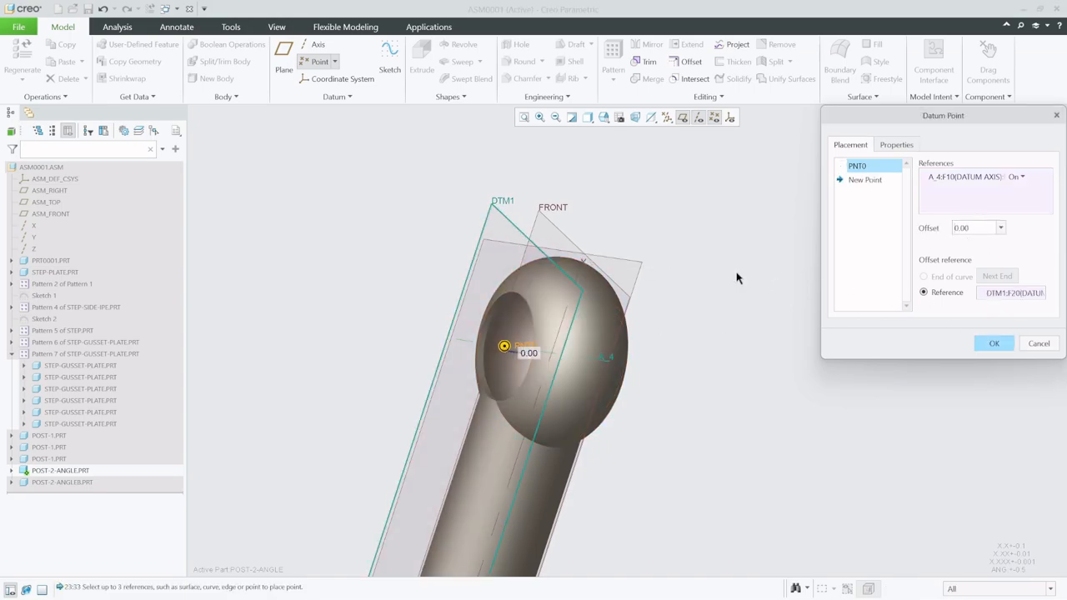
Step: Add a second datum point where the middle ball's opening axis A_8 meets DTM1 and complete the point feature
scroll(658, 174, "down", 5)
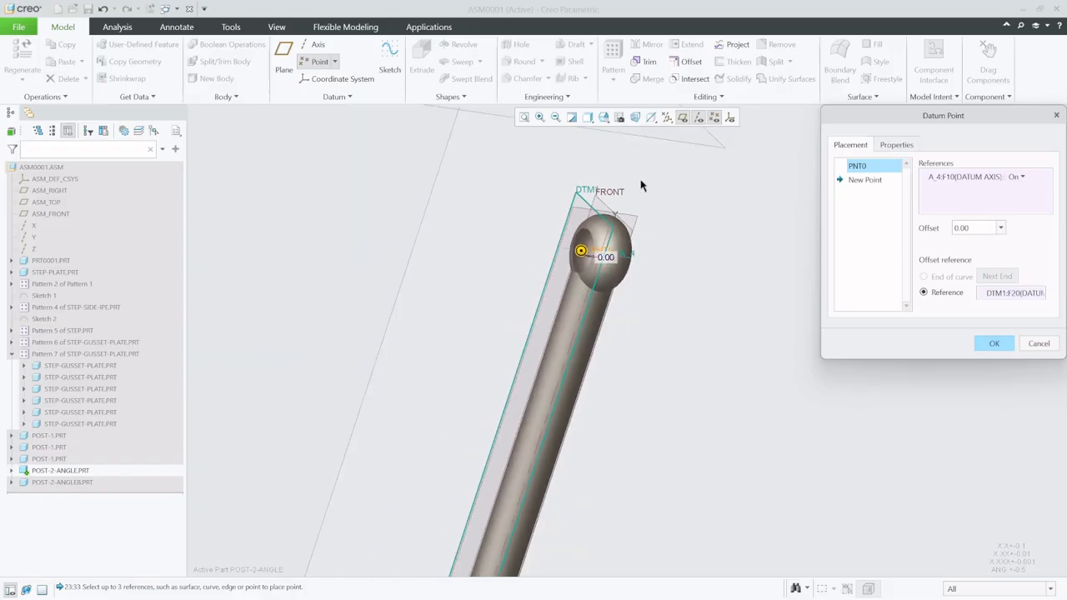
left_click(871, 182)
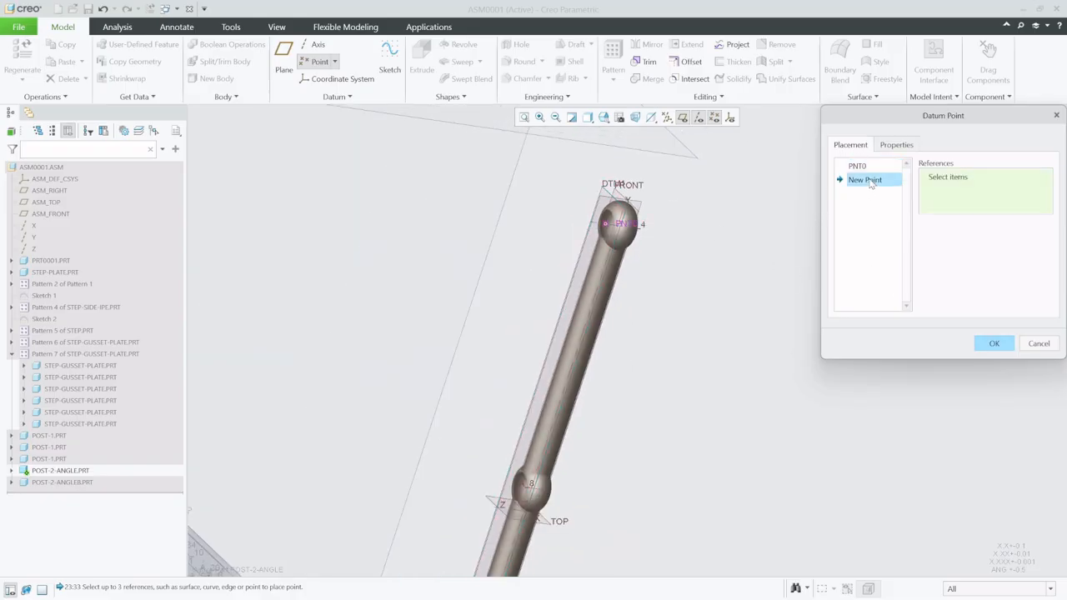
scroll(661, 317, "up", 5)
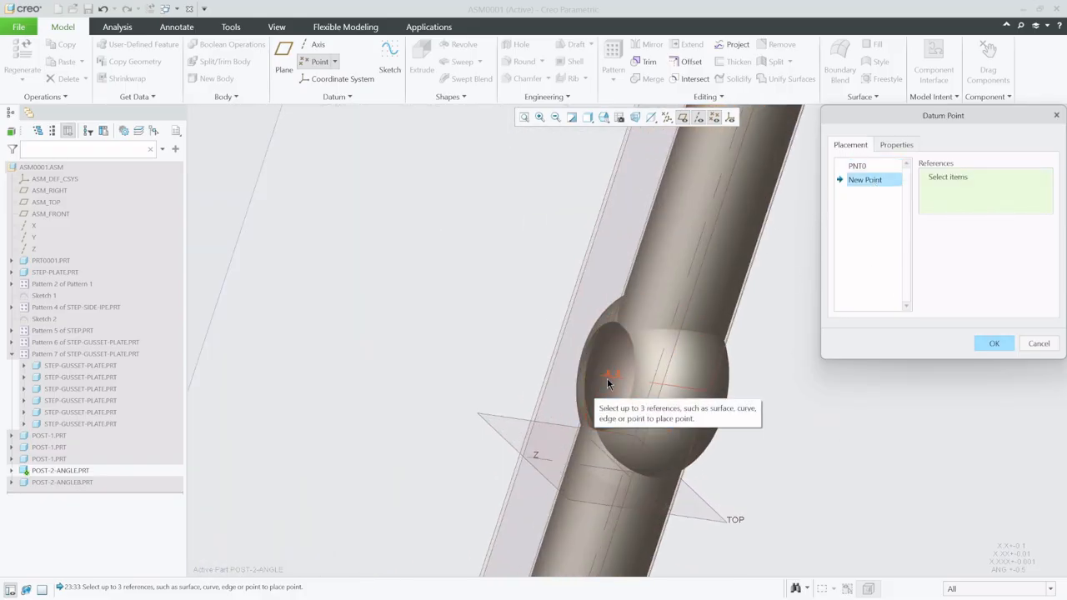
left_click(607, 378)
scroll(575, 387, "up", 1)
scroll(556, 389, "down", 6)
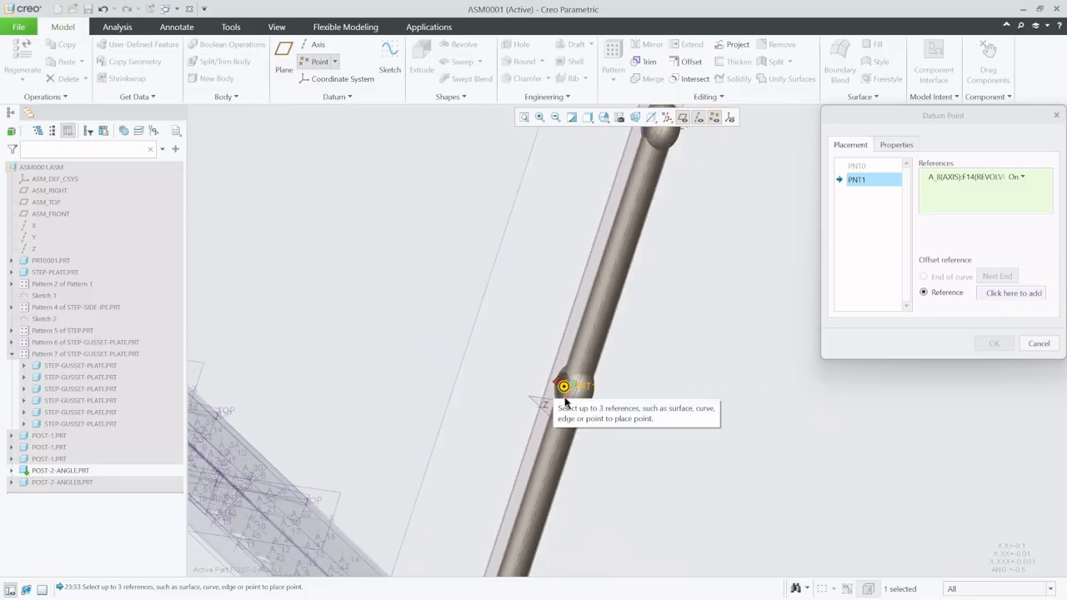
scroll(614, 257, "up", 7)
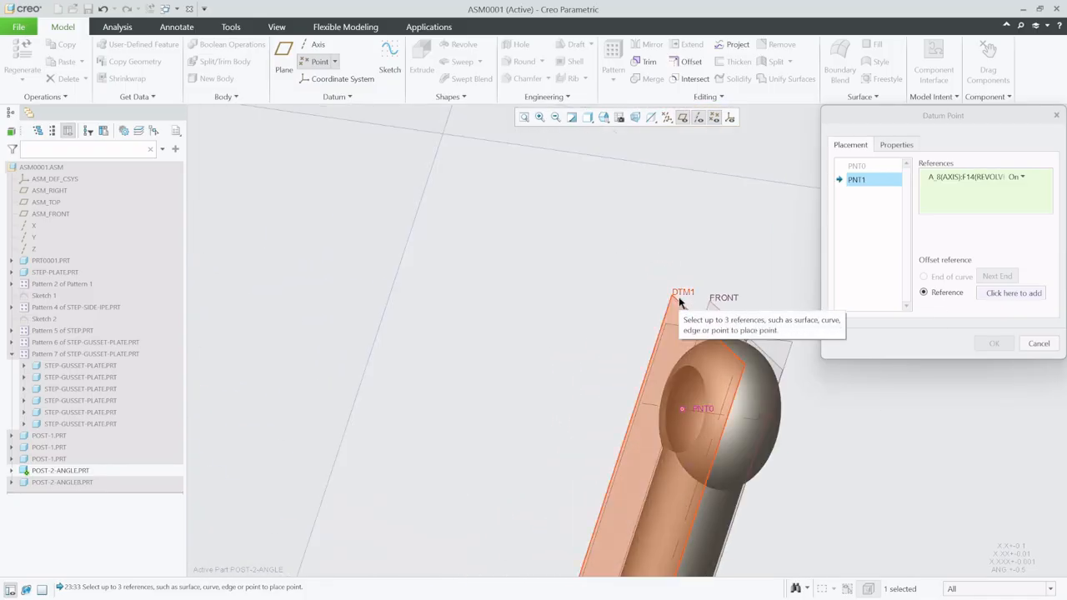
left_click(679, 297)
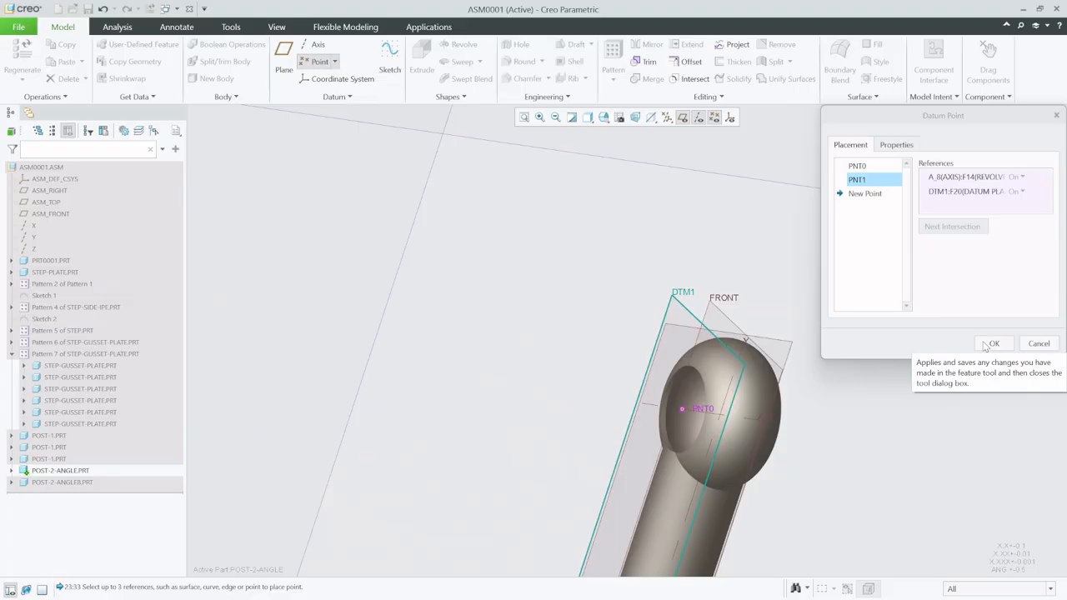
left_click(990, 343)
Step: Check the two new points on the post, save ASM0001 and reactivate the top-level assembly
scroll(775, 283, "down", 5)
scroll(737, 253, "down", 2)
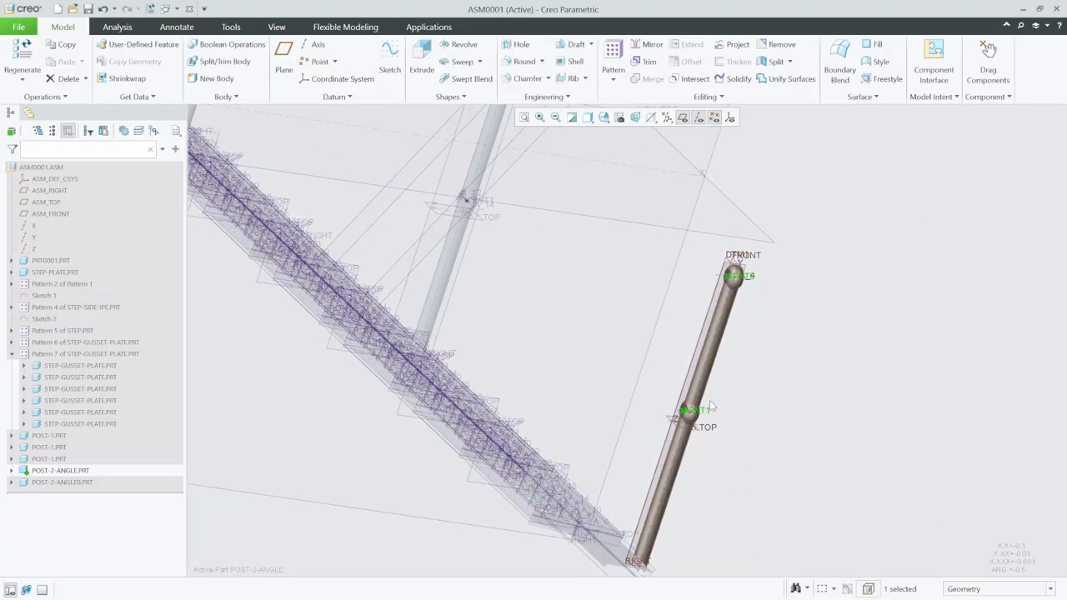
scroll(685, 400, "up", 5)
middle_click_drag(682, 393, 655, 367)
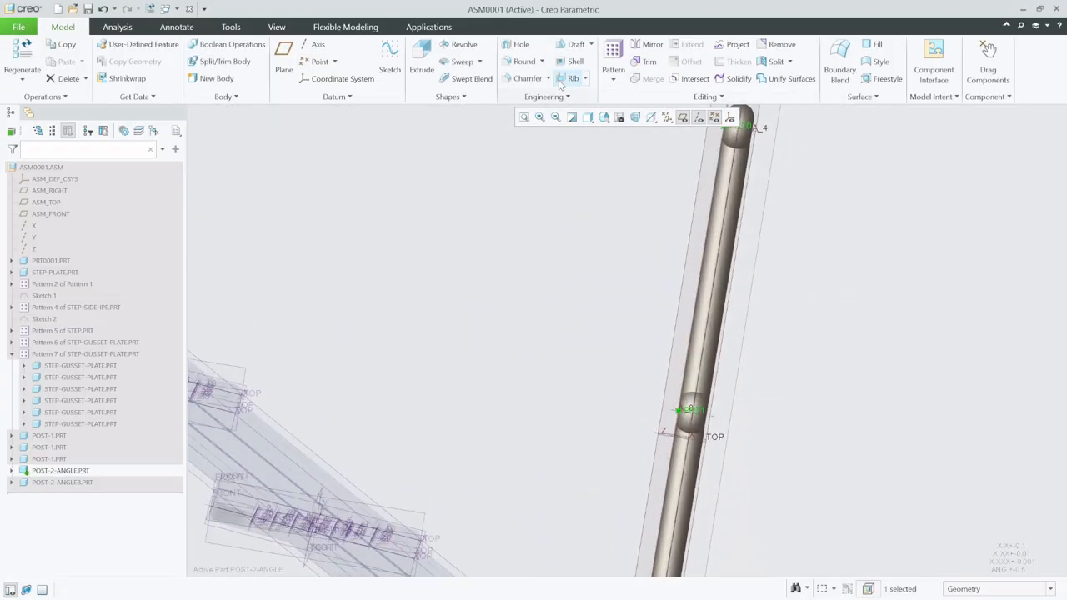
left_click(88, 9)
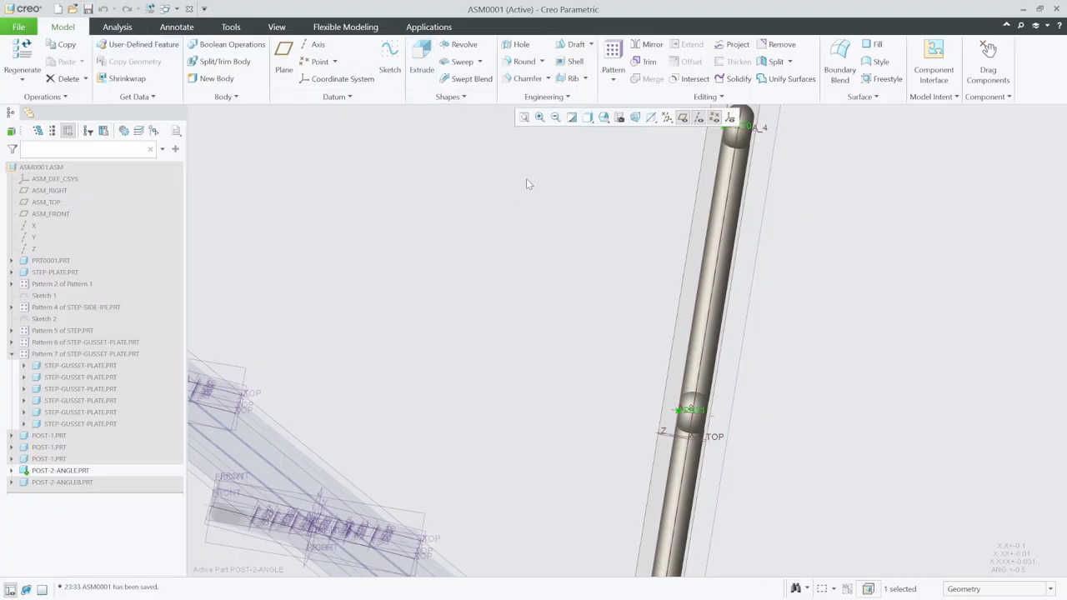
scroll(603, 312, "down", 2)
left_click(70, 166)
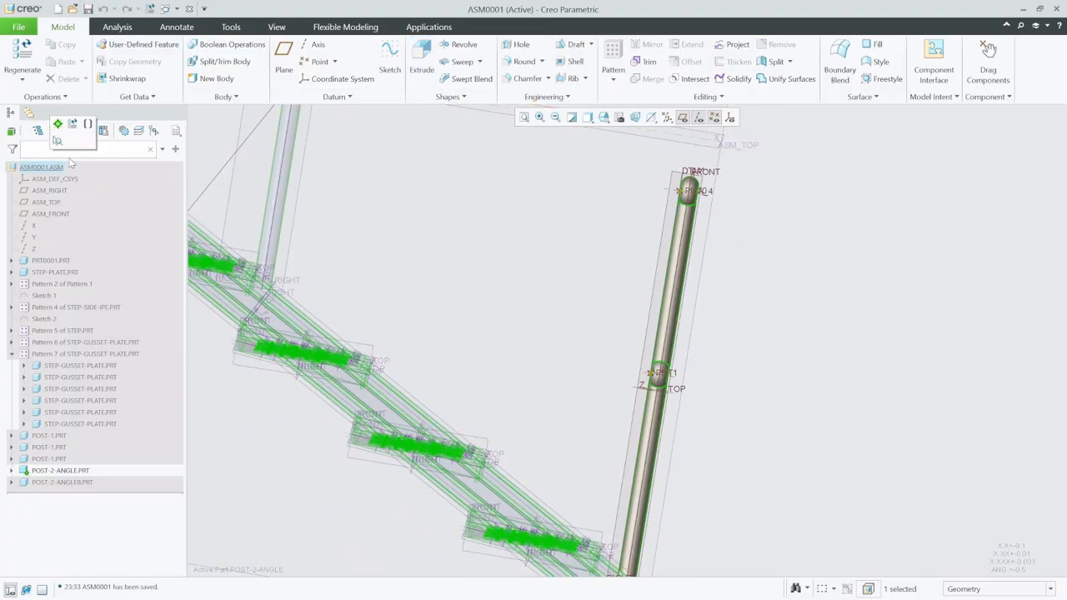
left_click(58, 125)
Step: Hide the datum points, axes and planes and bring the whole staircase into view
scroll(540, 382, "down", 5)
scroll(626, 197, "up", 1)
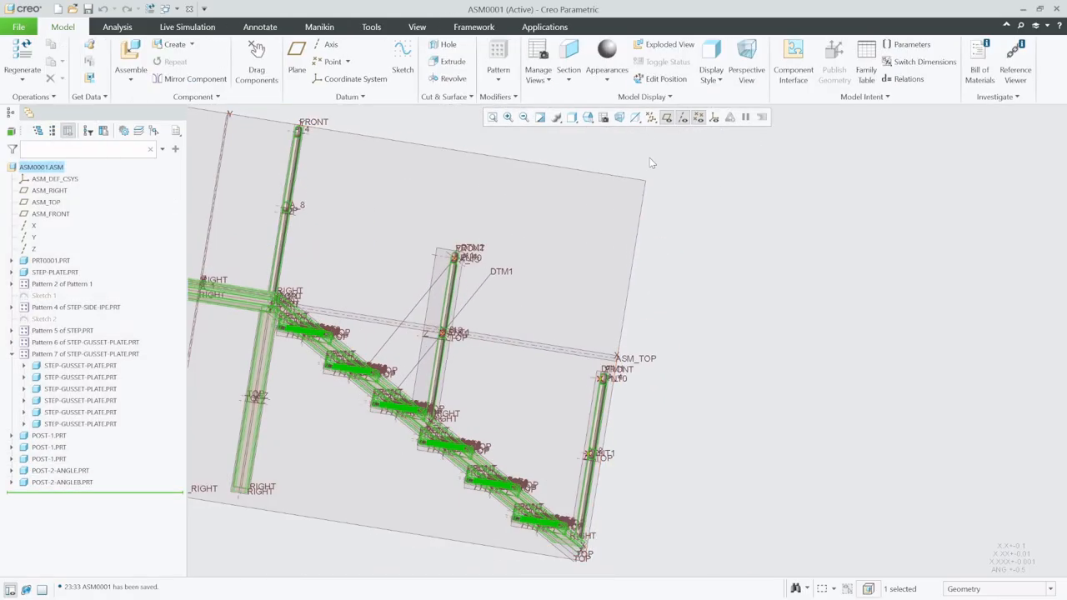
left_click(681, 118)
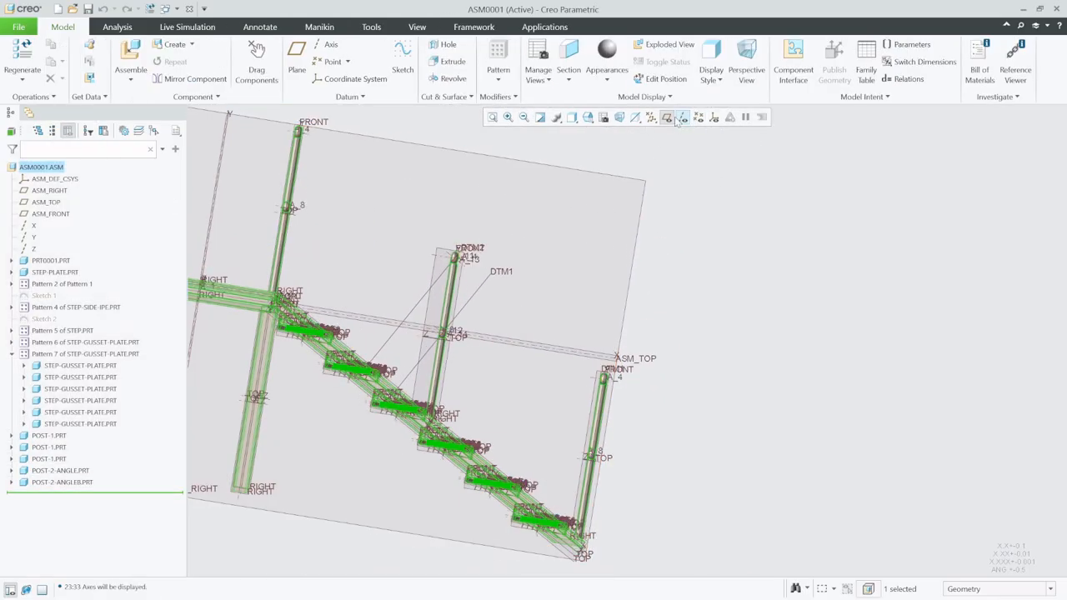
left_click(681, 119)
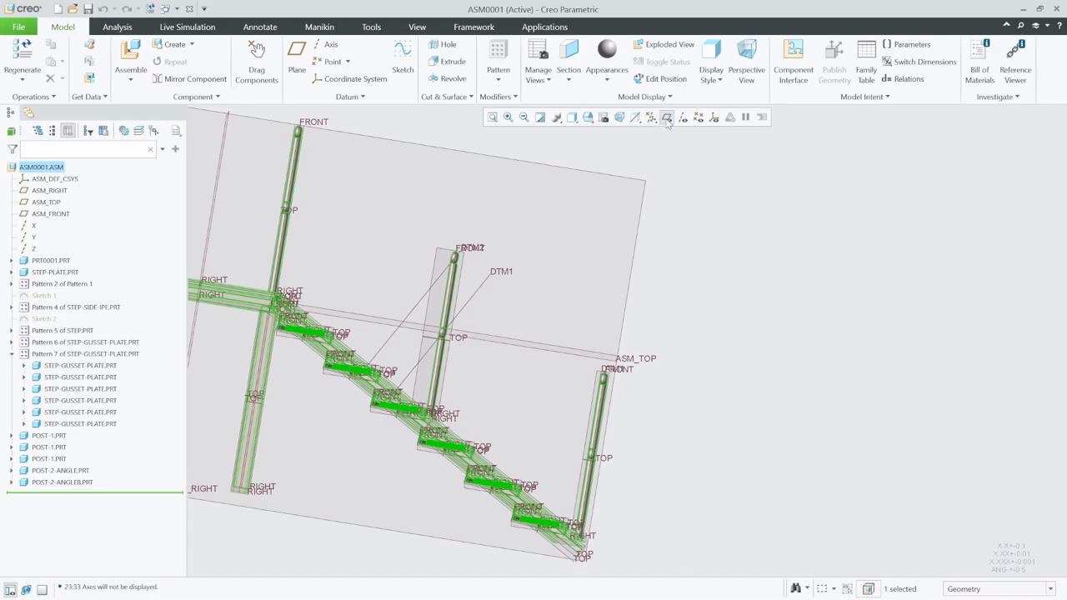
left_click(667, 117)
scroll(624, 357, "down", 3)
middle_click_drag(624, 358, 588, 378)
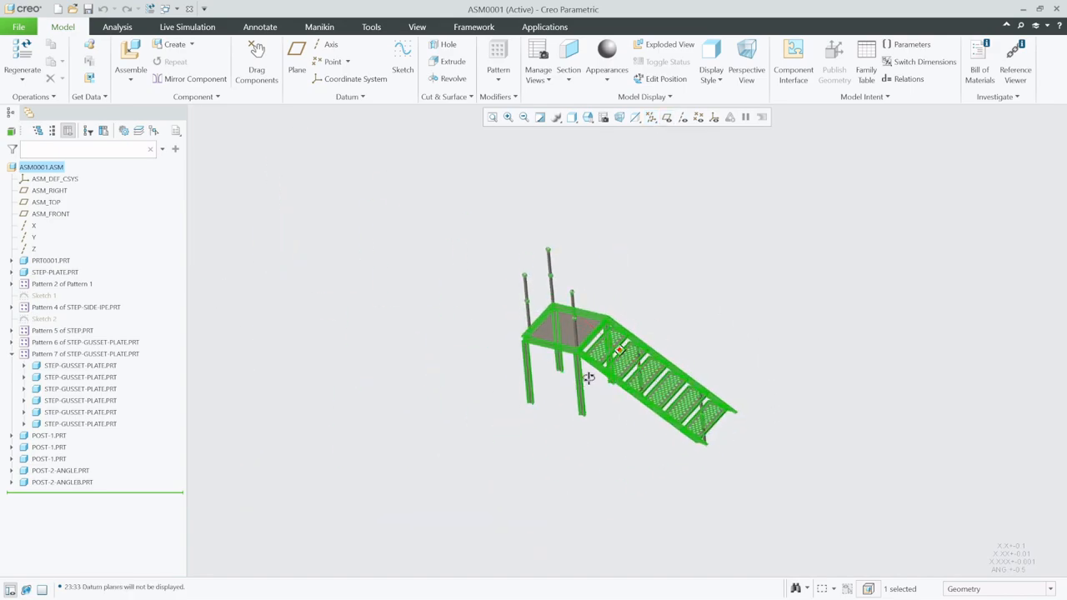
Step: Display the datum points in the assembly and open POST-1.PRT in its own window with its datum axes shown
left_click(654, 234)
left_click(699, 117)
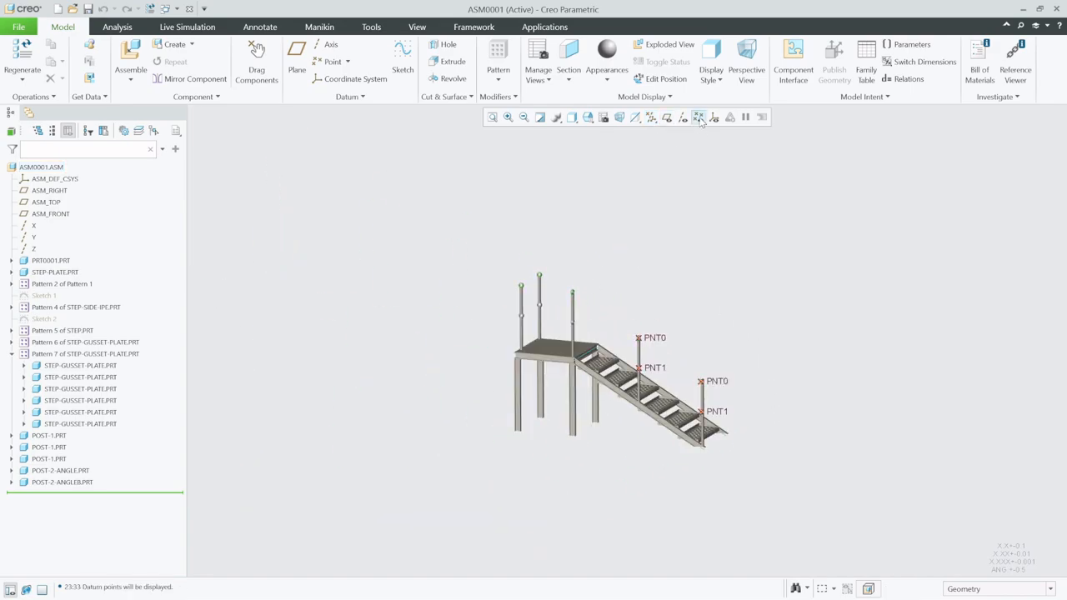
scroll(592, 339, "up", 5)
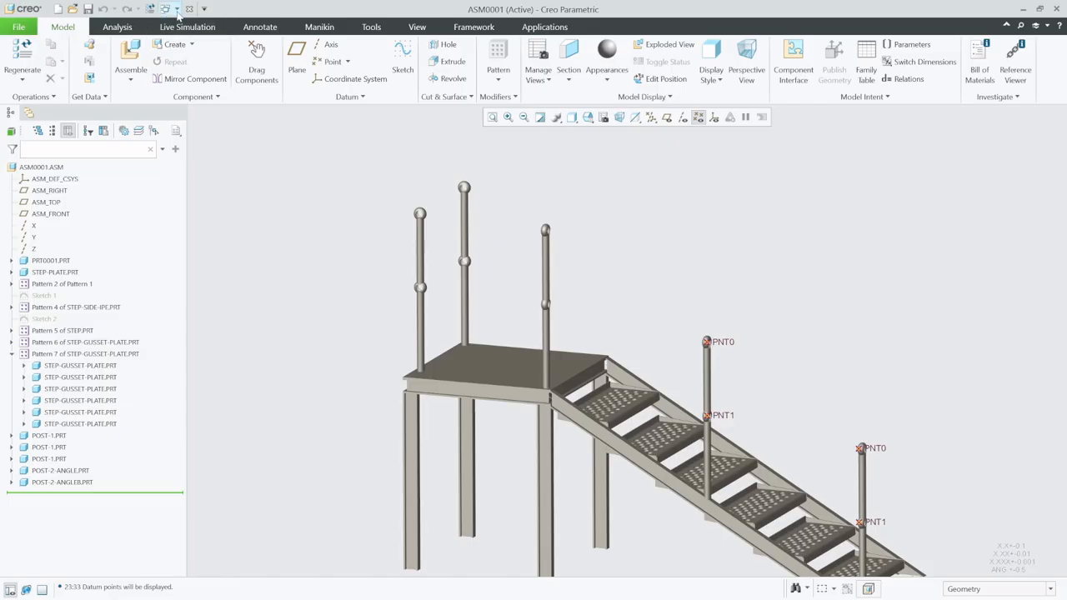
left_click(47, 435)
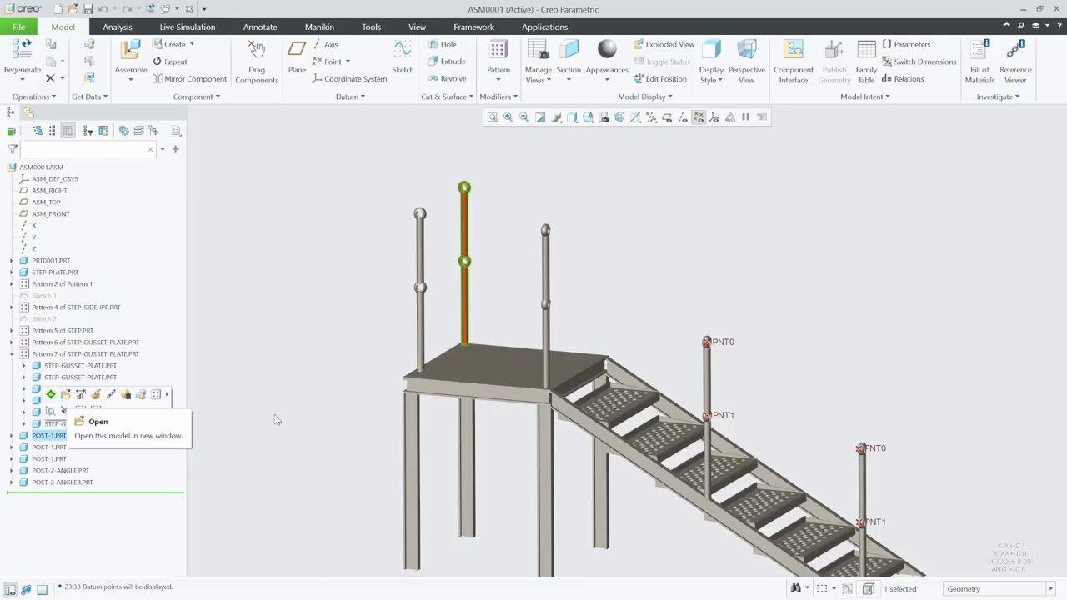
left_click(56, 442)
left_click(80, 404)
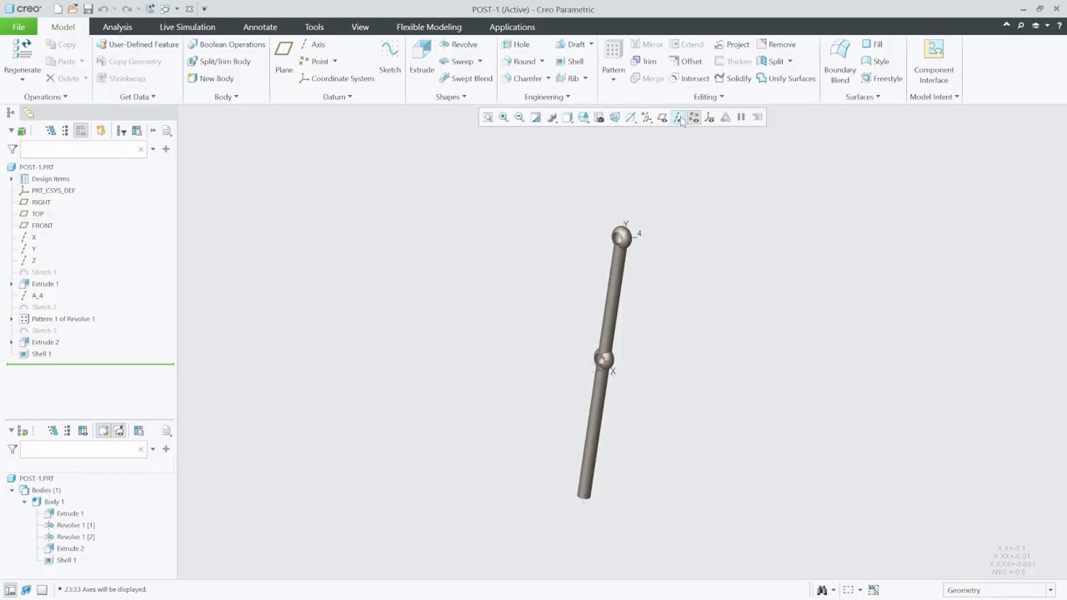
Step: Create a datum point on the top ball's opening axis A_4, offset 0 from the FRONT plane
scroll(626, 235, "up", 6)
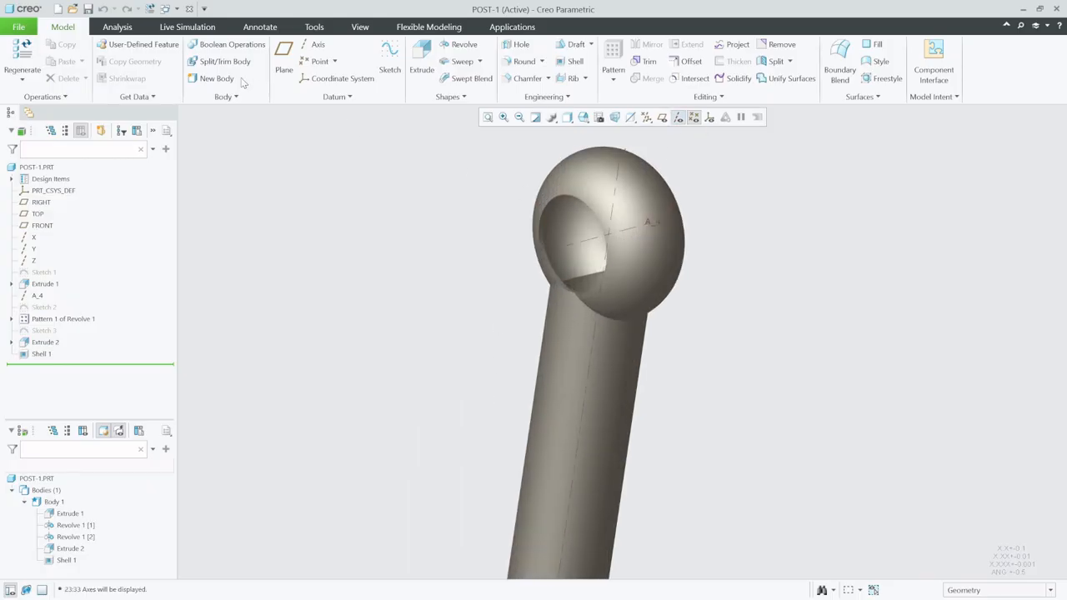
left_click(317, 61)
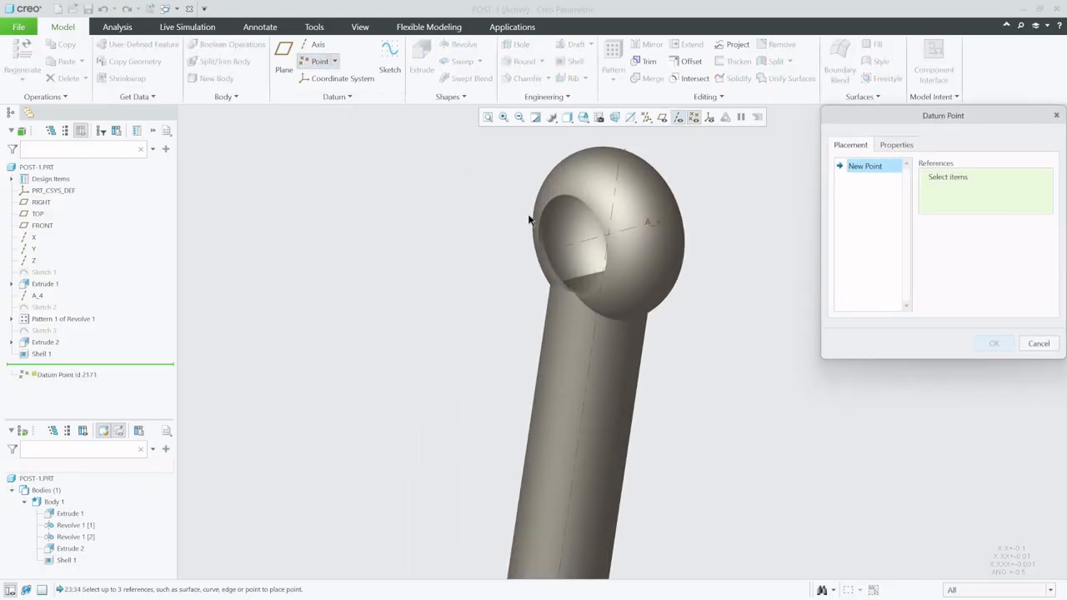
left_click(596, 243)
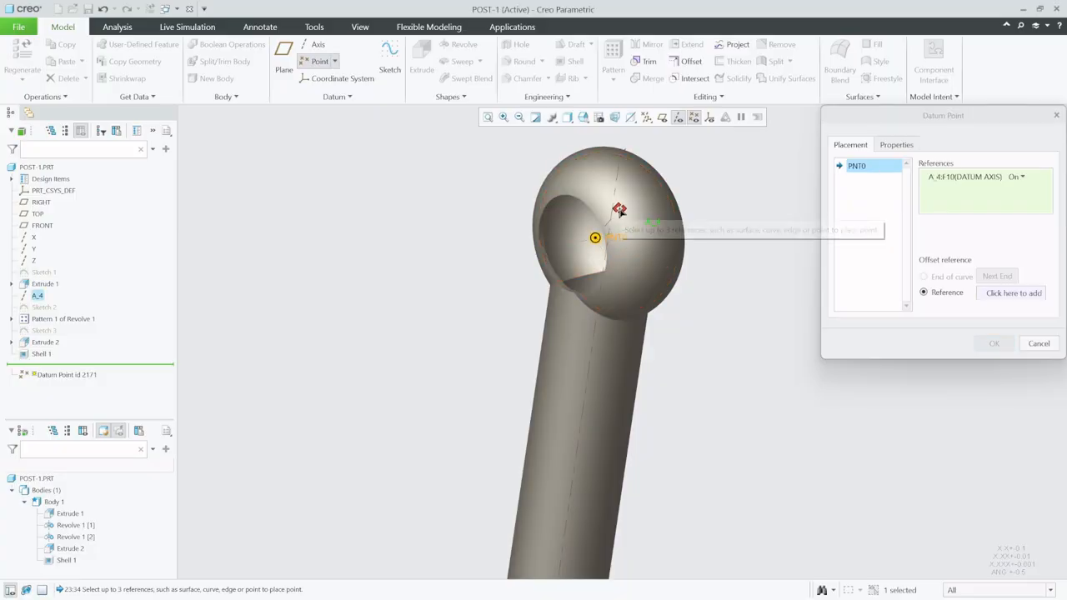
left_click(663, 119)
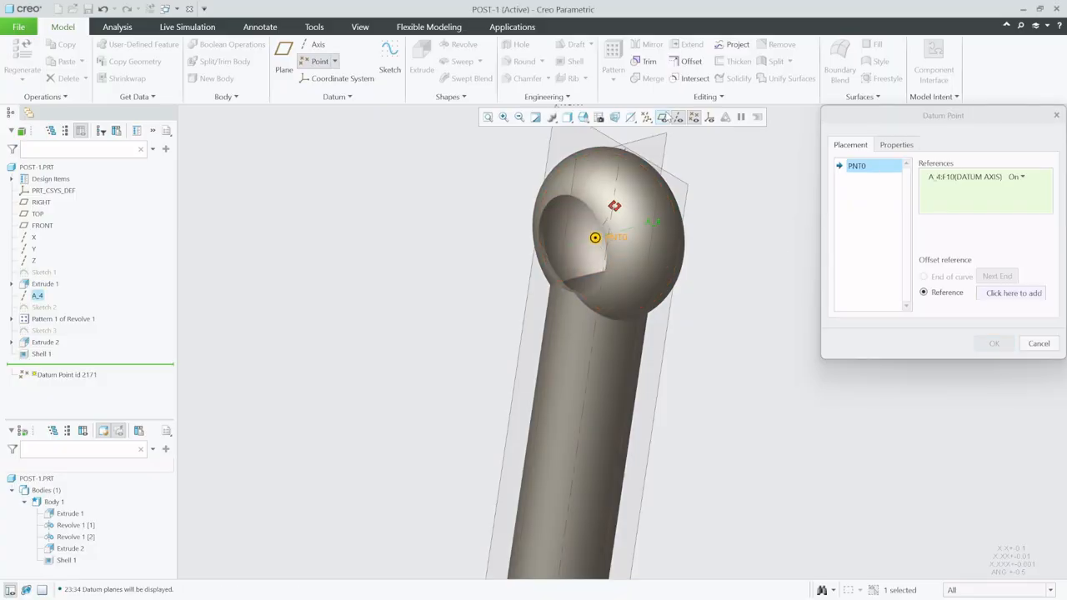
left_click(613, 209)
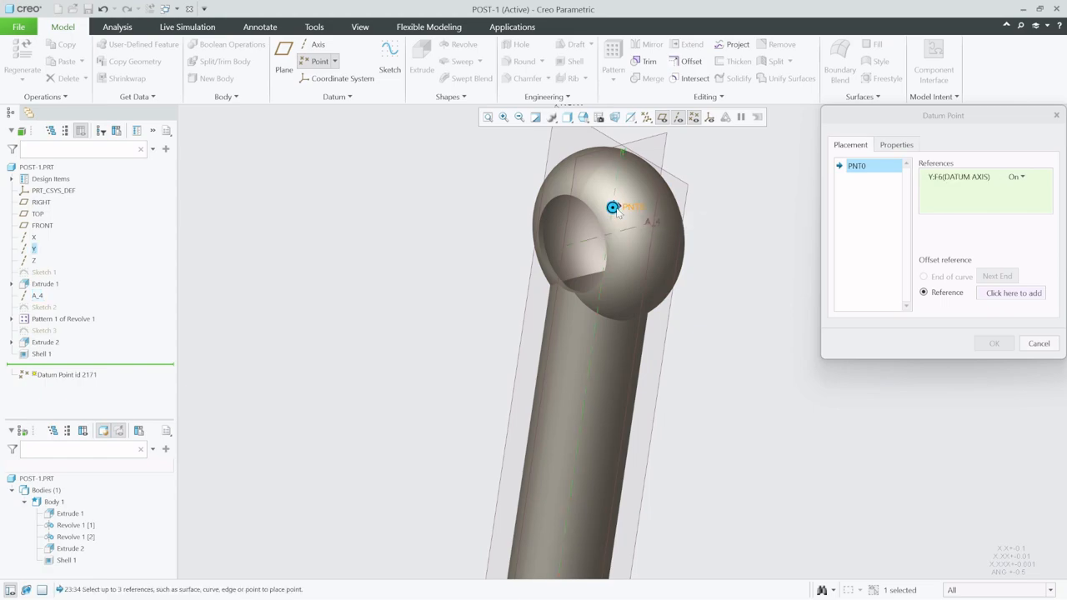
left_click_drag(601, 222, 594, 234)
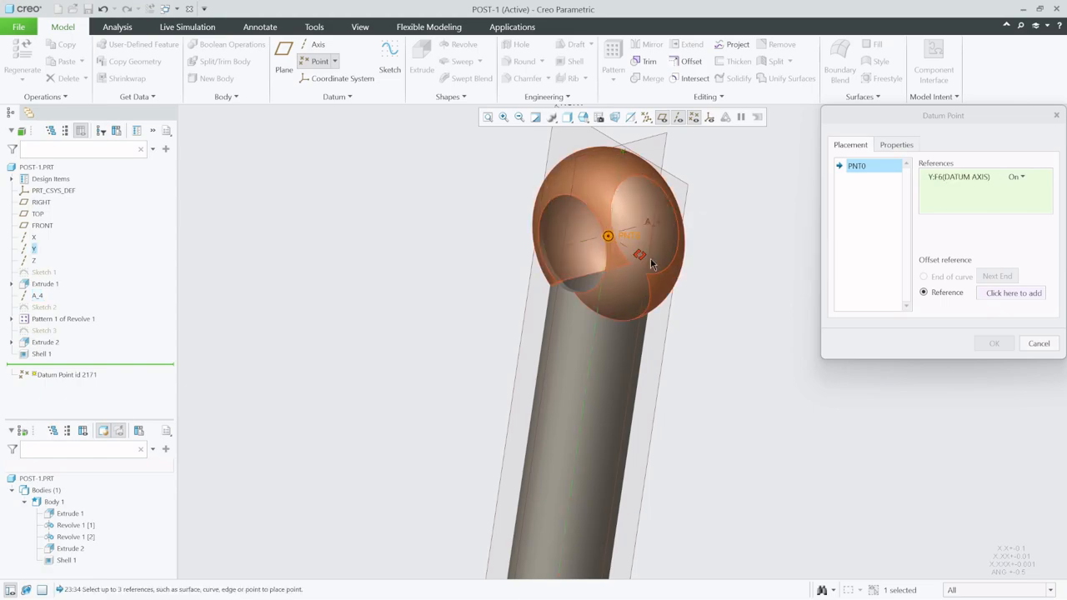
left_click(571, 242)
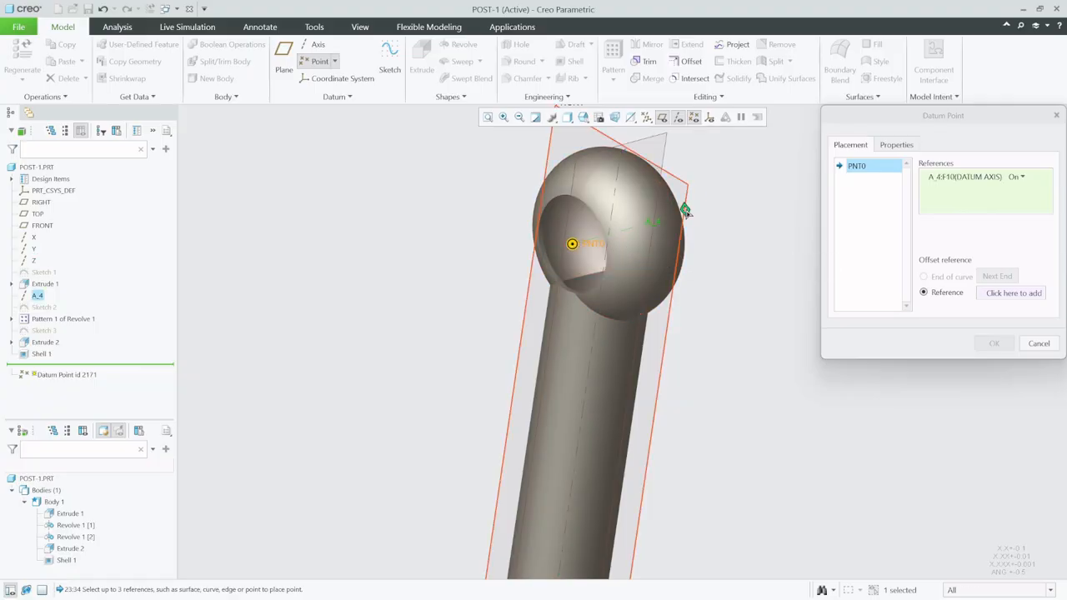
left_click(687, 195)
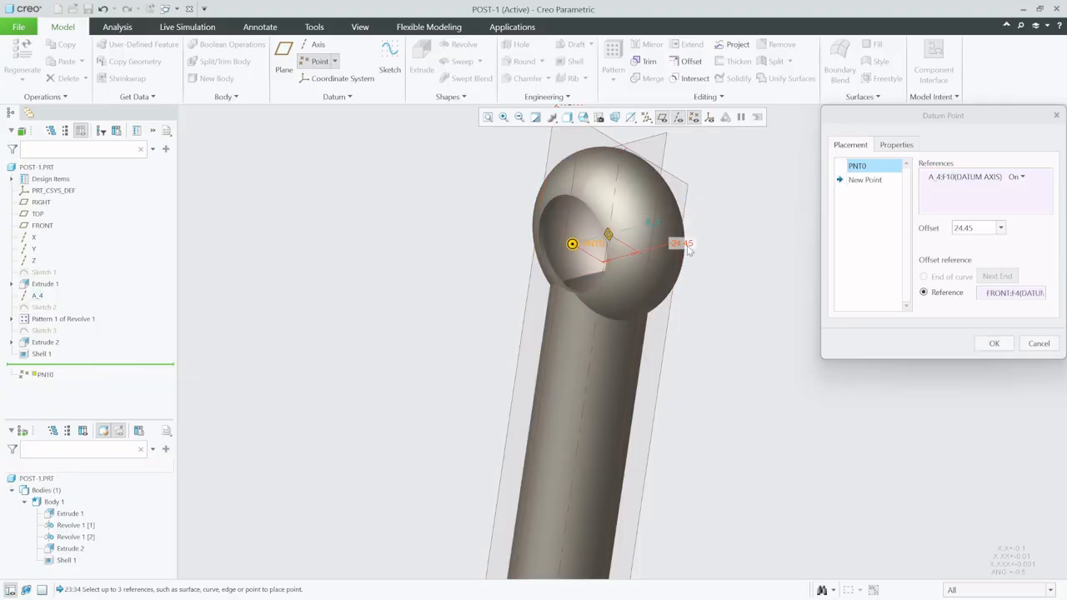
type("0")
key("Return")
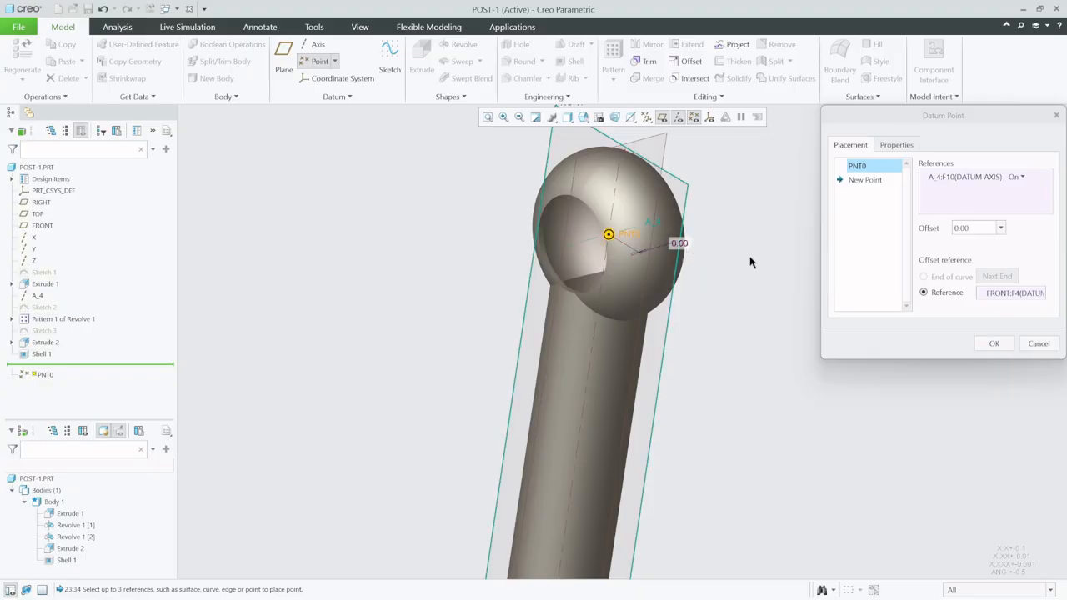
left_click(1004, 344)
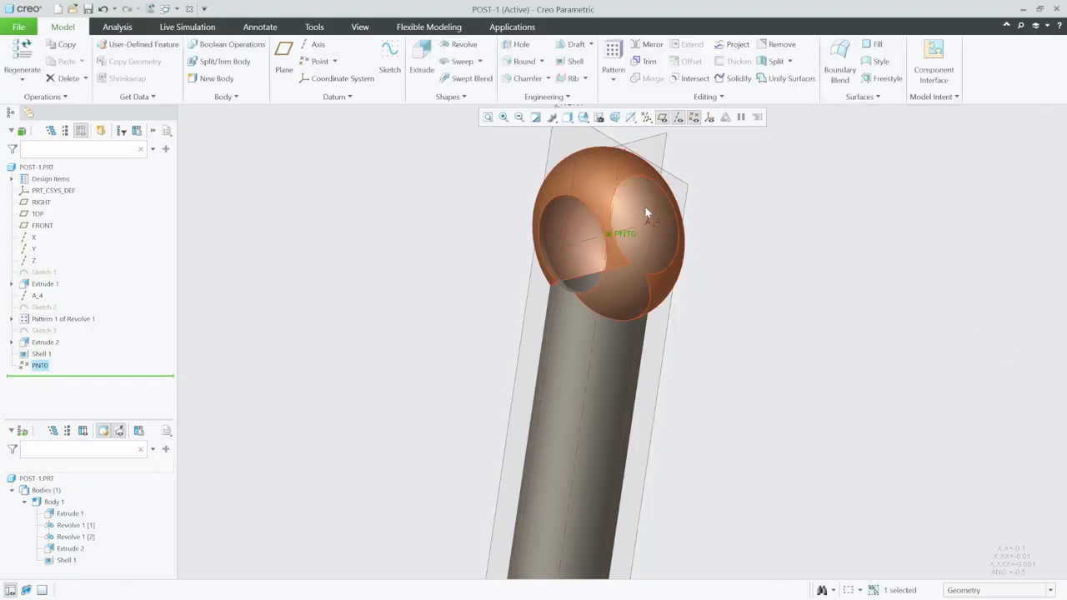
Step: Create a second datum point on the middle ball's opening axis A_8, offset 0.00 from the FRONT plane
left_click(320, 61)
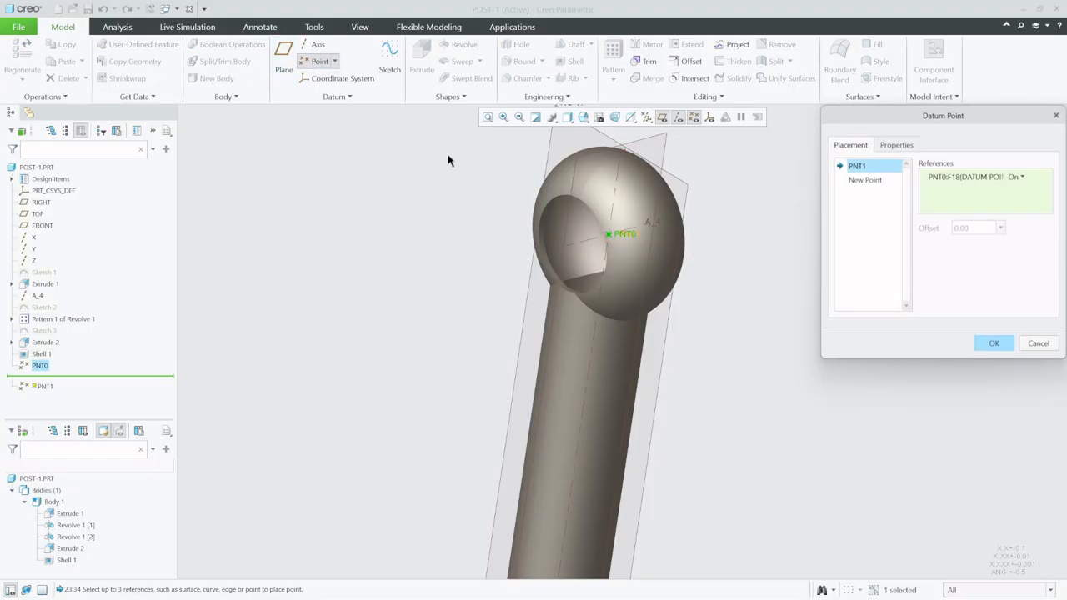
scroll(738, 191, "up", 5)
scroll(644, 188, "up", 3)
scroll(652, 311, "down", 6)
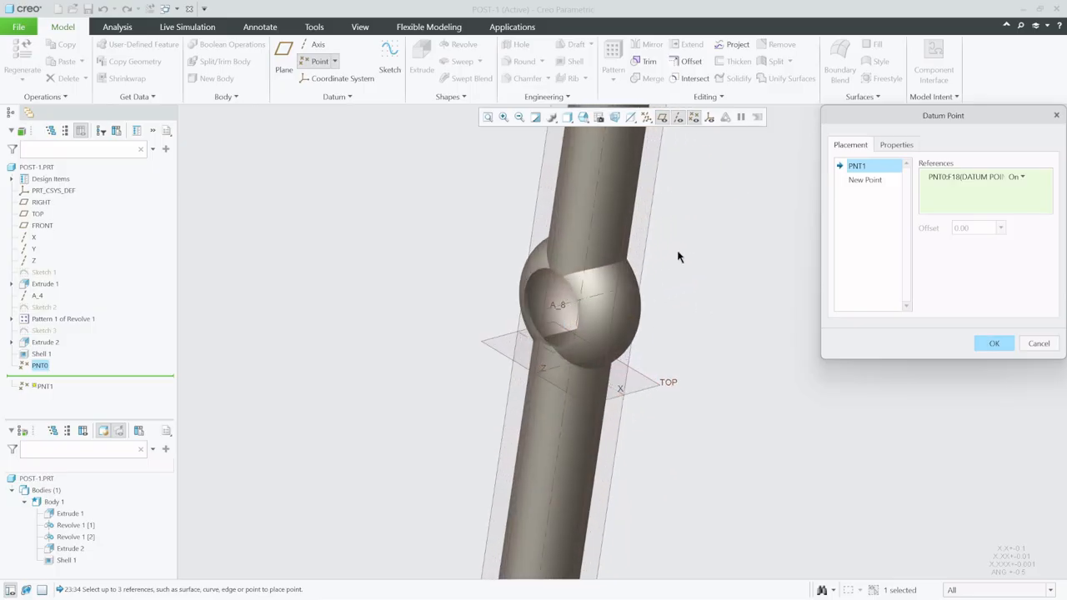
left_click(507, 330)
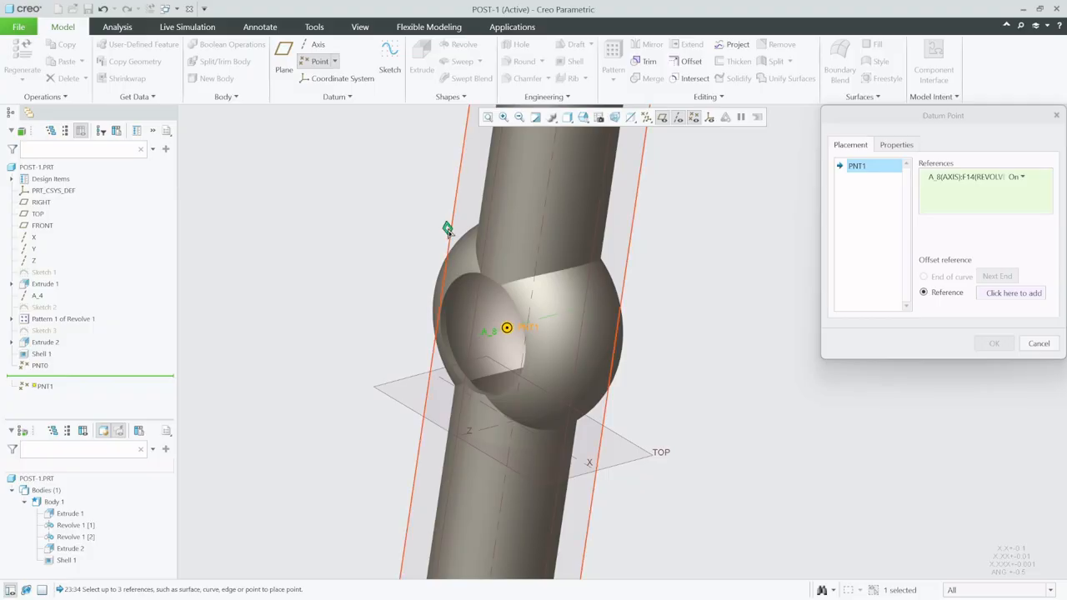
left_click(449, 228)
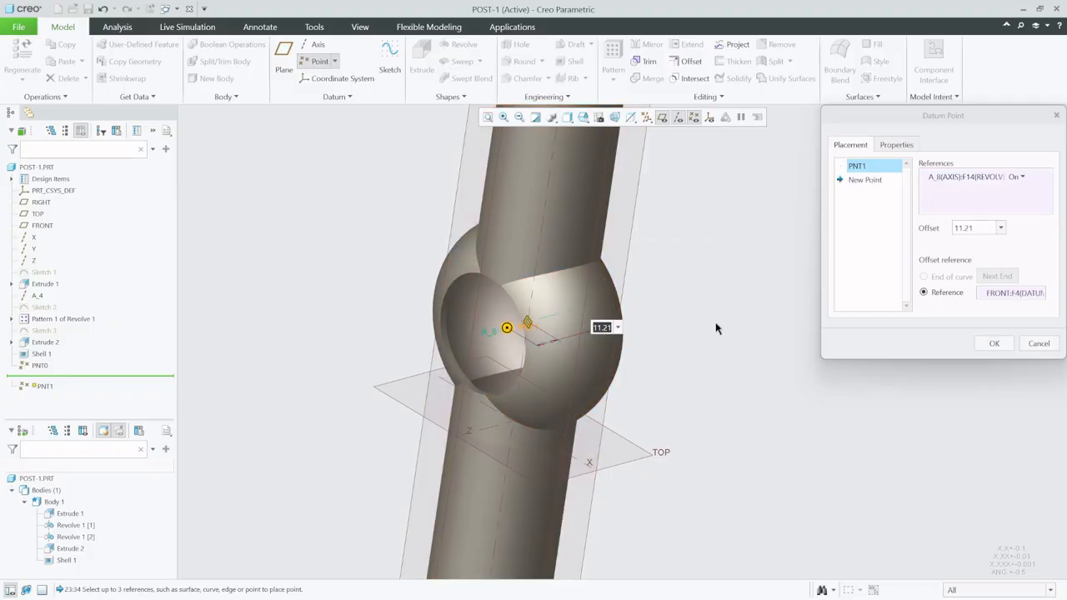
key("Return")
left_click(983, 345)
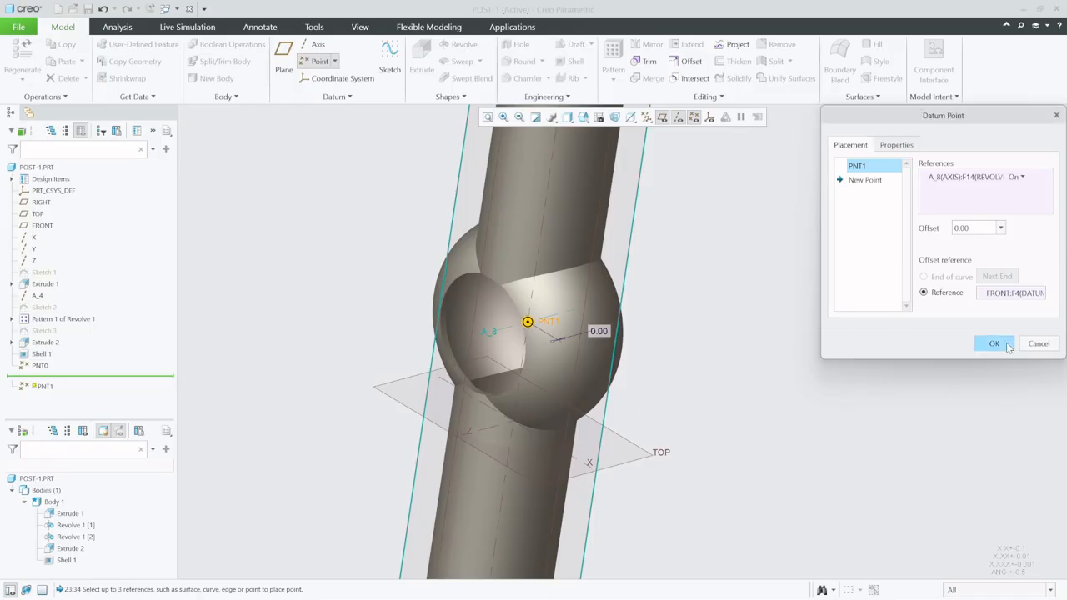
Step: Save POST-1 and switch back to the ASM0001 window
left_click(87, 8)
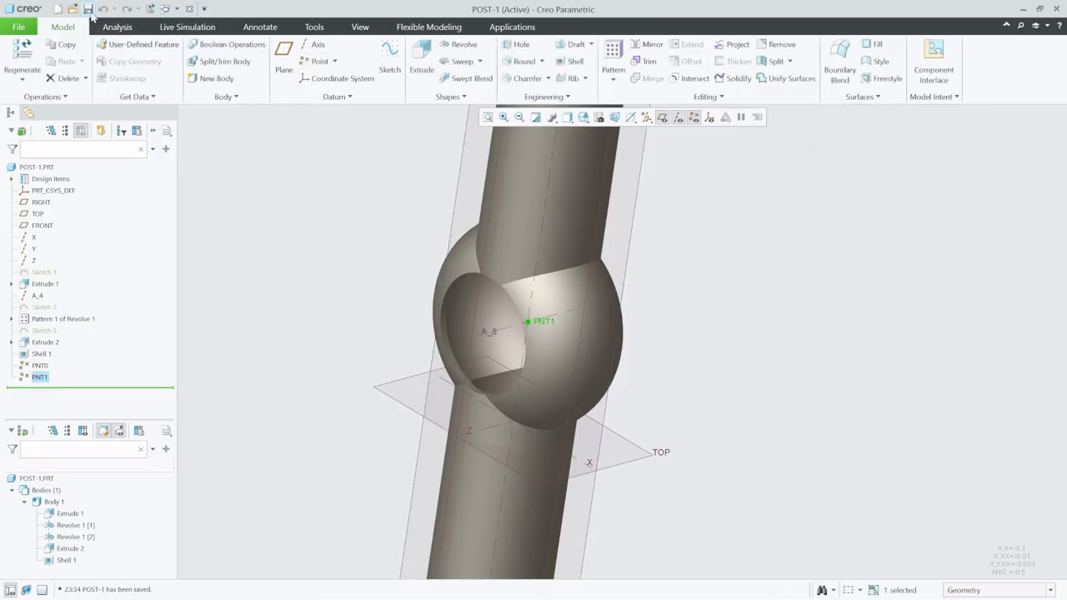
left_click(166, 8)
left_click(183, 24)
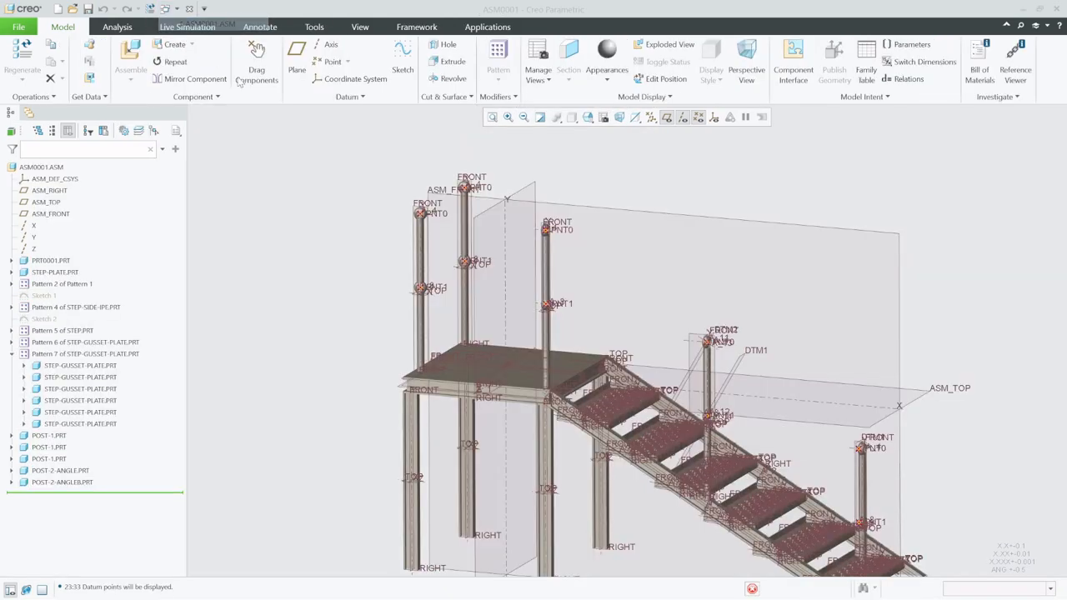
Step: Hide the datum planes and axes and check the datum points on all the stair and platform posts
scroll(518, 165, "down", 5)
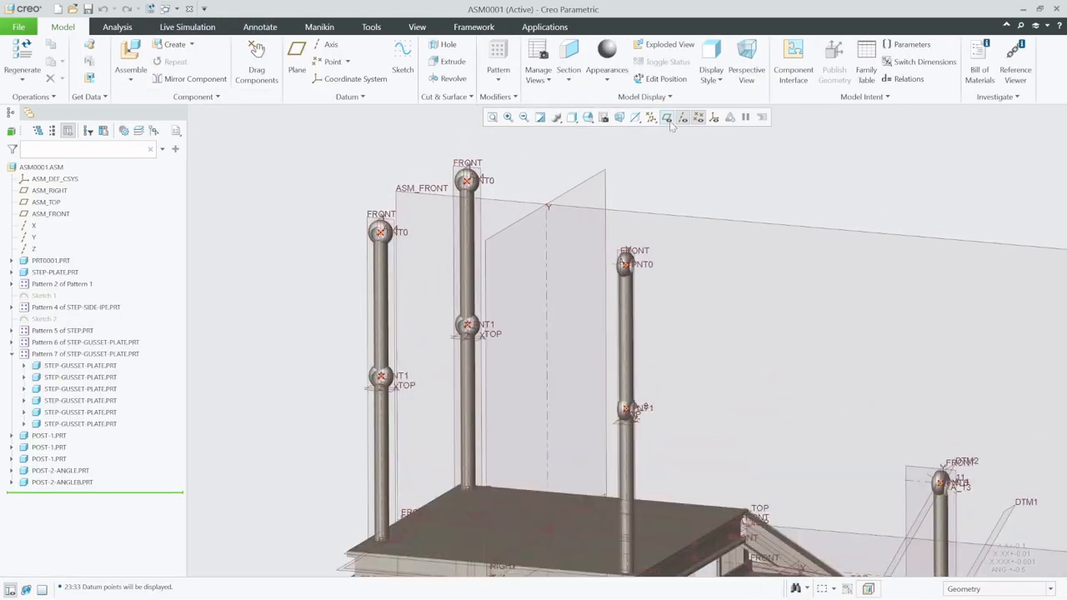
left_click(667, 117)
left_click(683, 117)
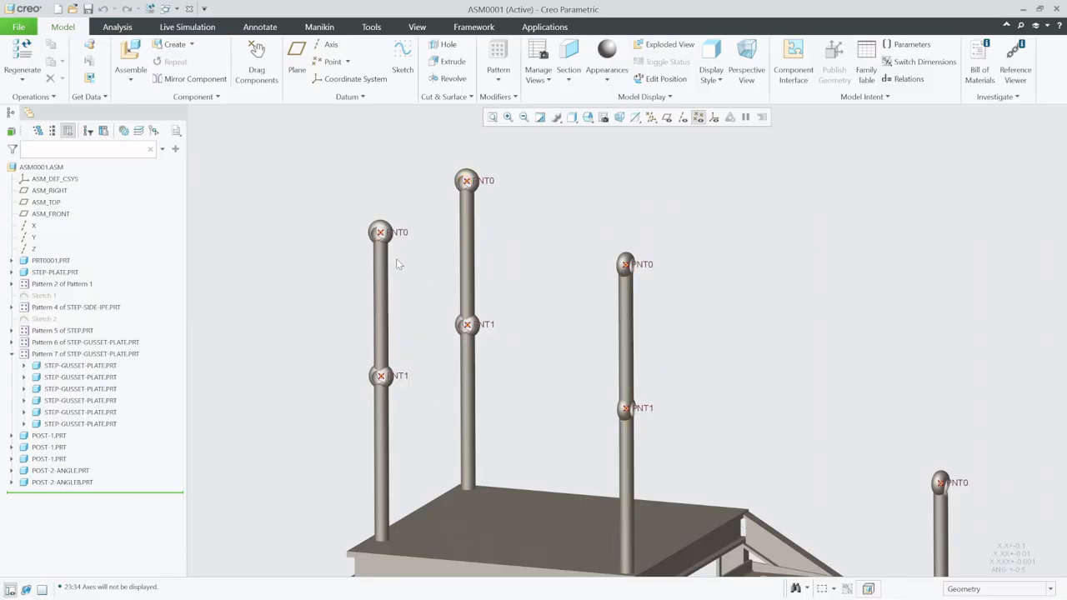
scroll(508, 291, "down", 10)
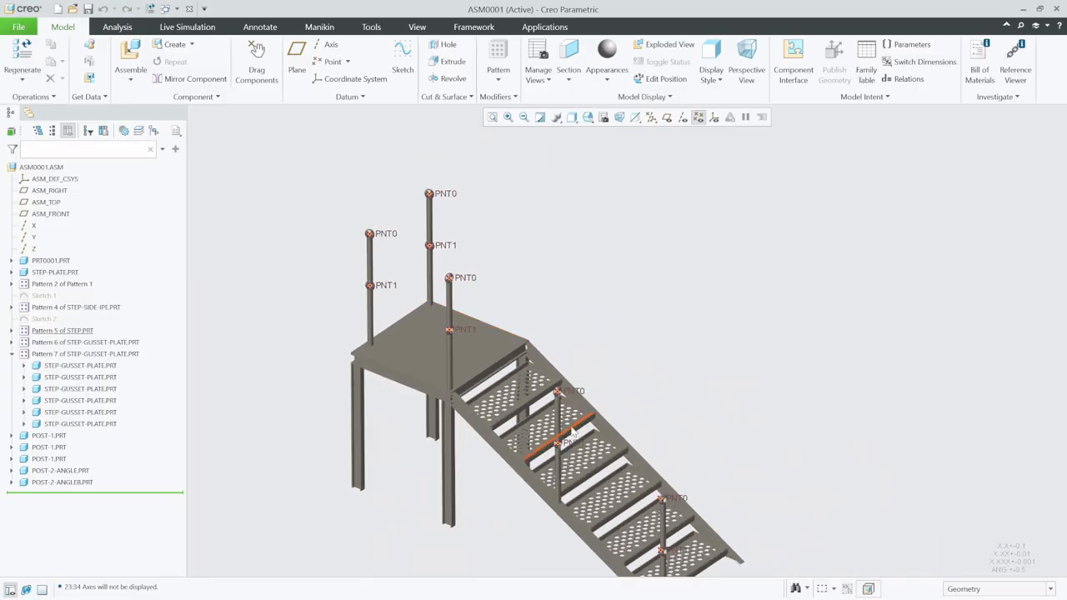
scroll(472, 295, "down", 3)
scroll(461, 300, "up", 4)
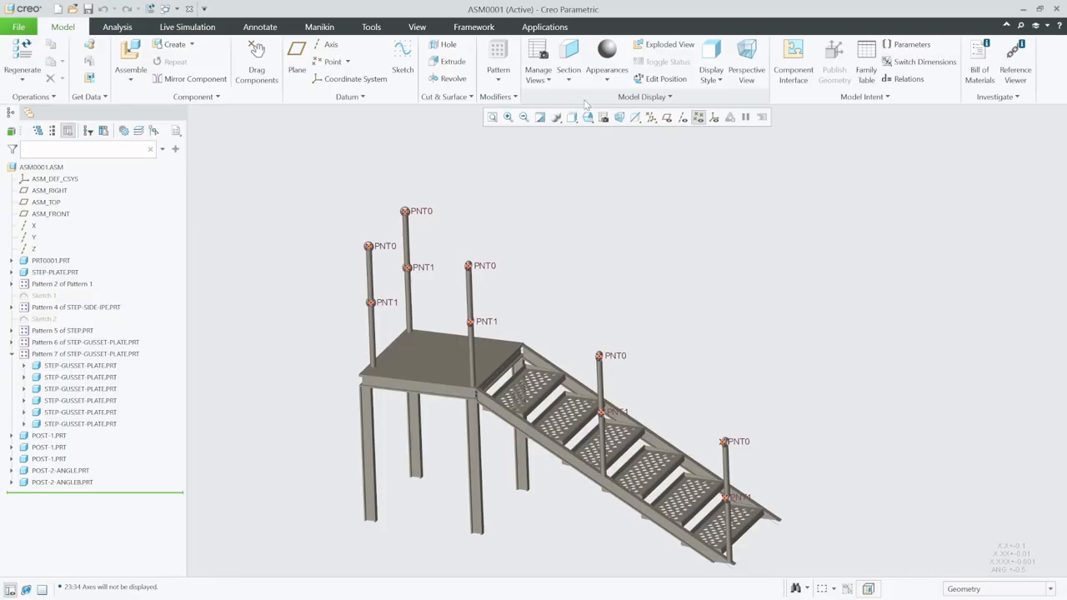
Step: Start a sketch on the lowest stair post's RIGHT datum plane, with its TOP plane as the reference oriented Top
left_click(404, 52)
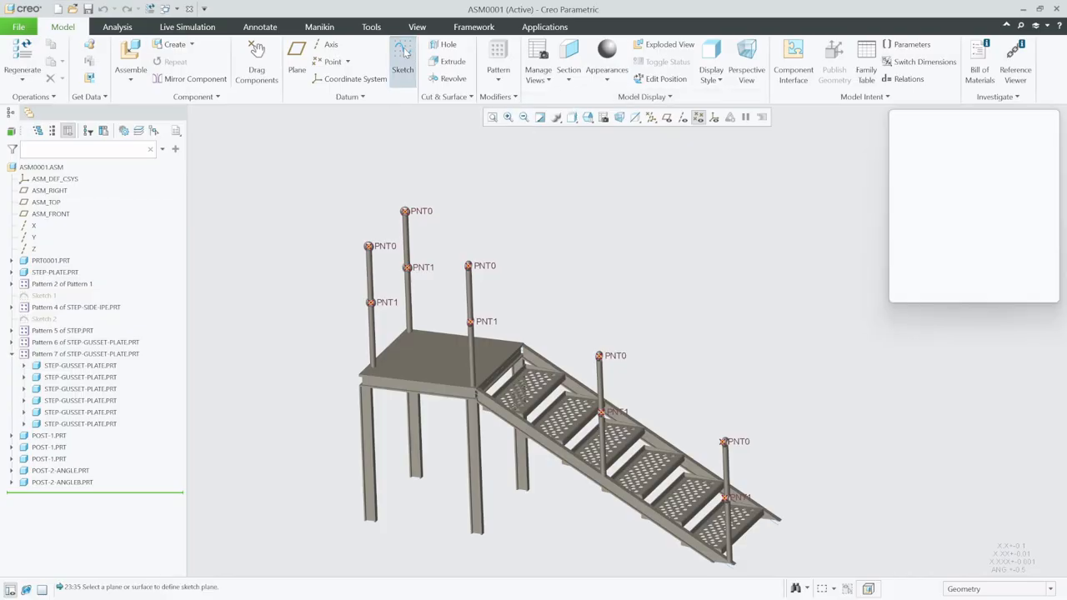
scroll(744, 471, "up", 3)
scroll(746, 472, "up", 3)
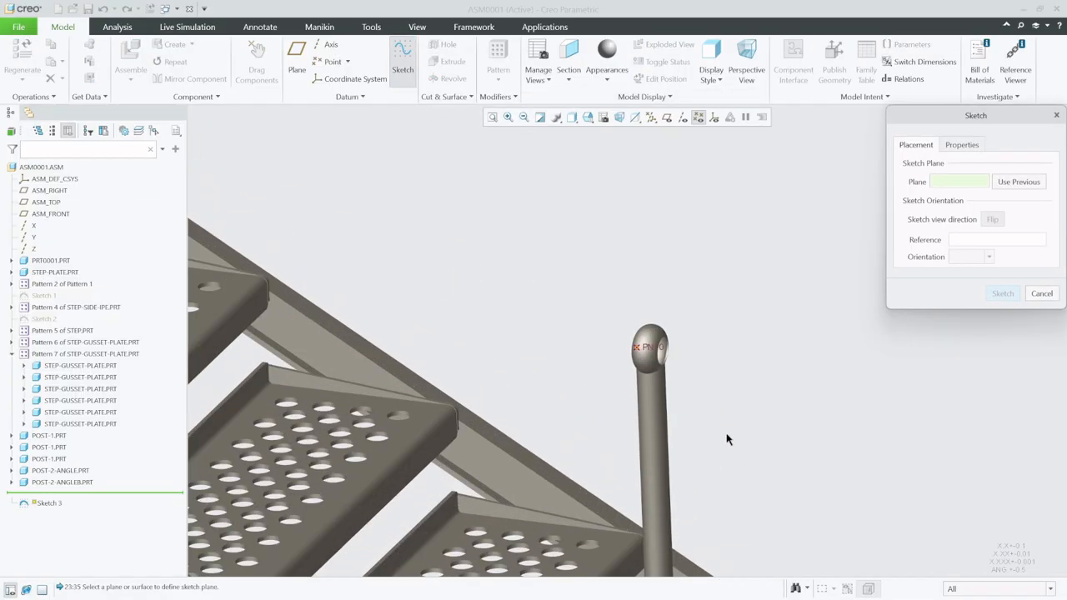
left_click(666, 117)
scroll(661, 315, "up", 4)
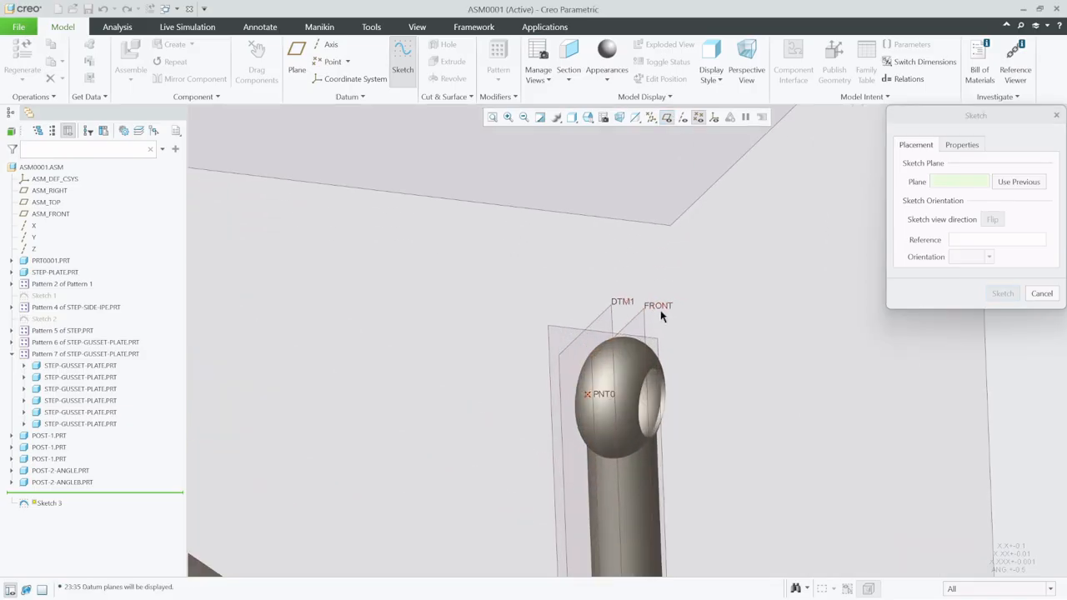
left_click(581, 326)
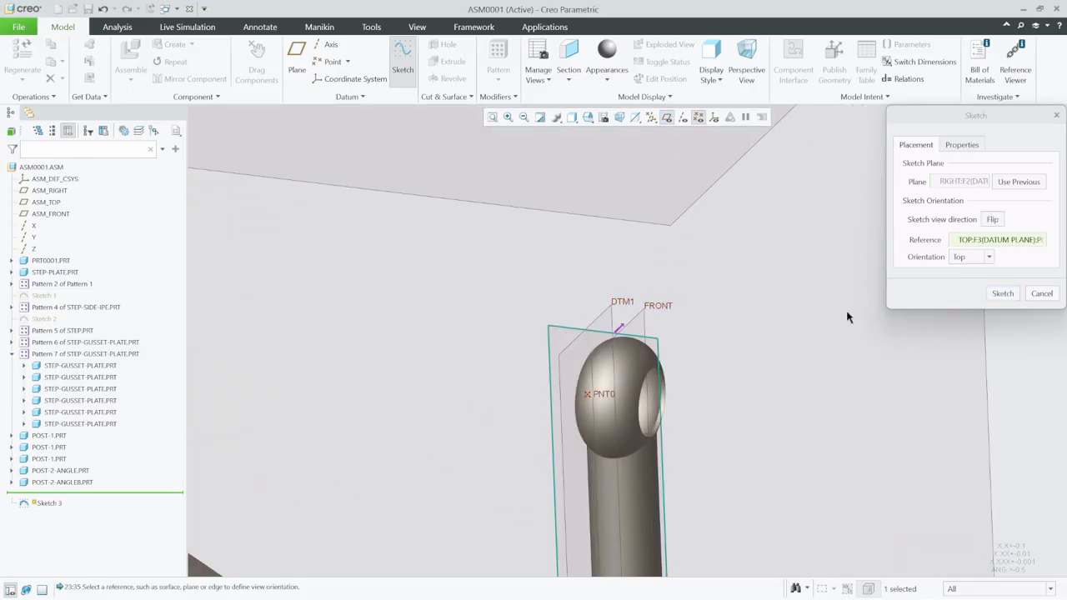
scroll(693, 333, "down", 3)
scroll(692, 333, "down", 3)
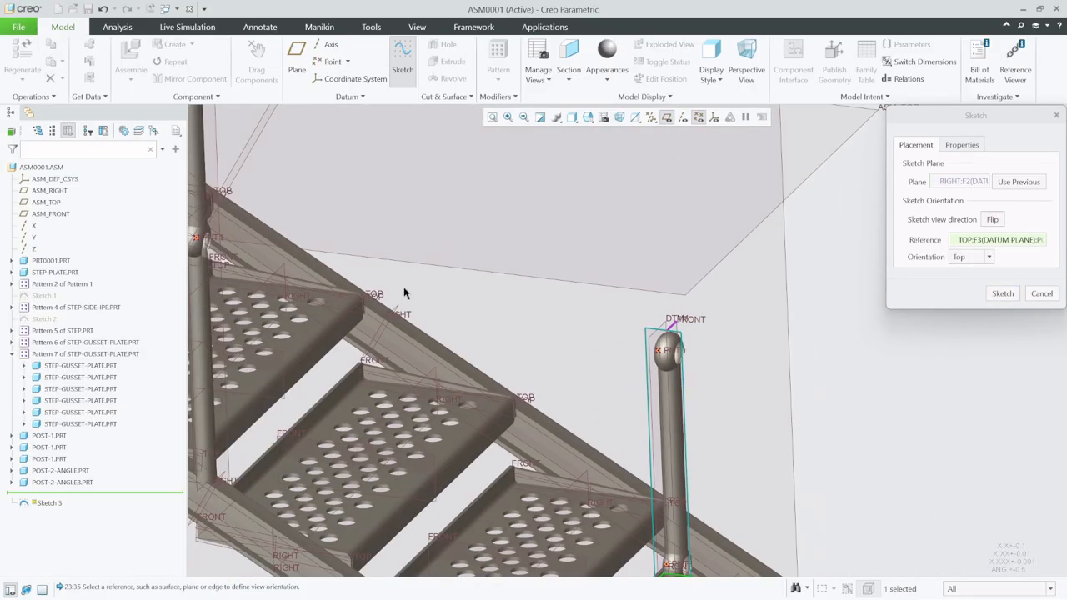
left_click(1001, 293)
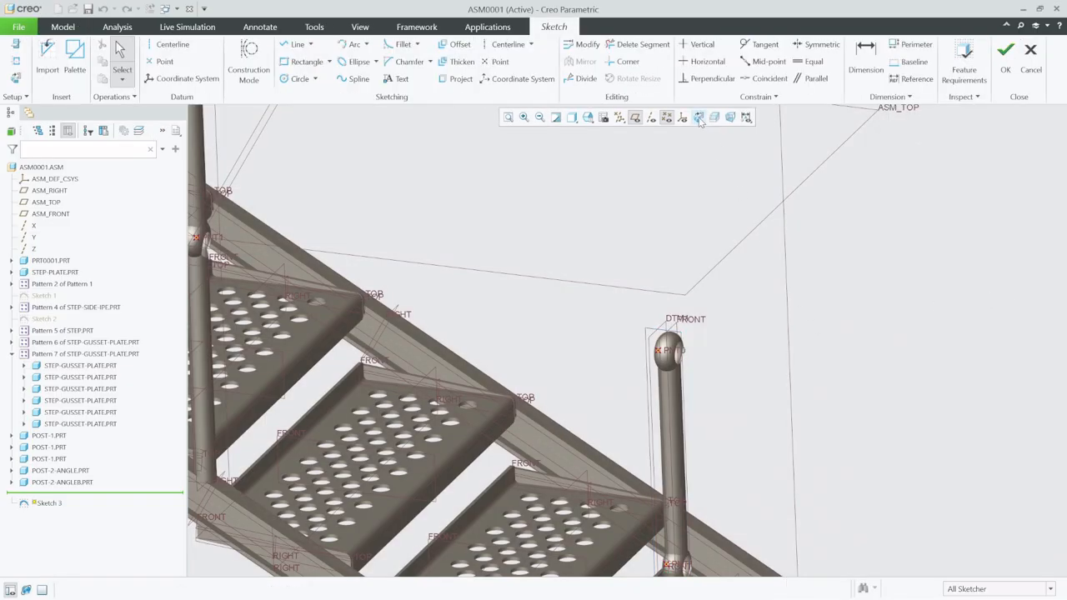
Step: Orient the view parallel to the sketch plane and hide the datum planes
left_click(699, 117)
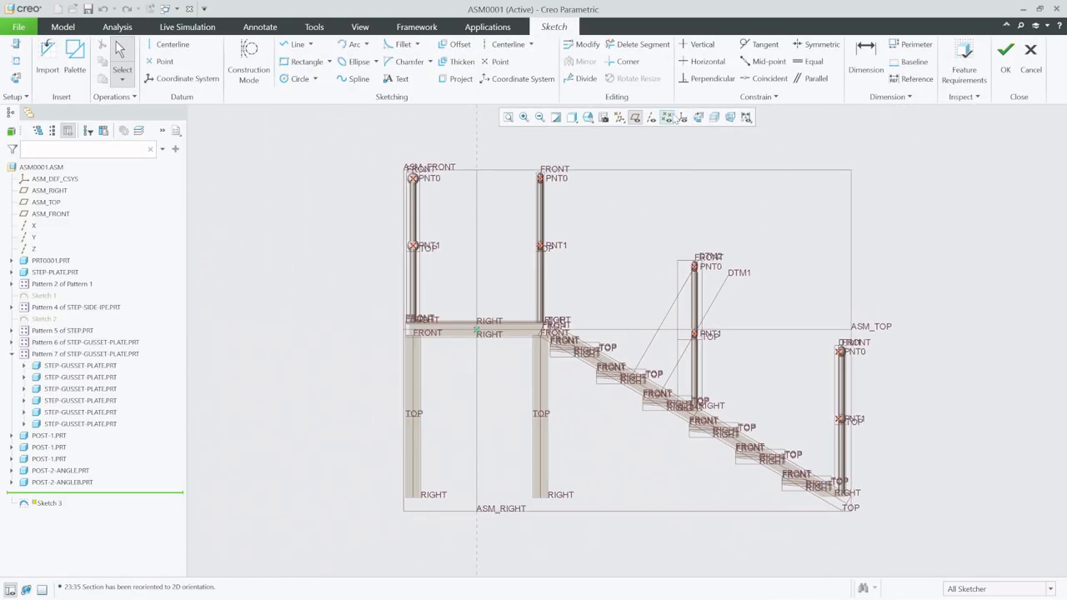
left_click(635, 117)
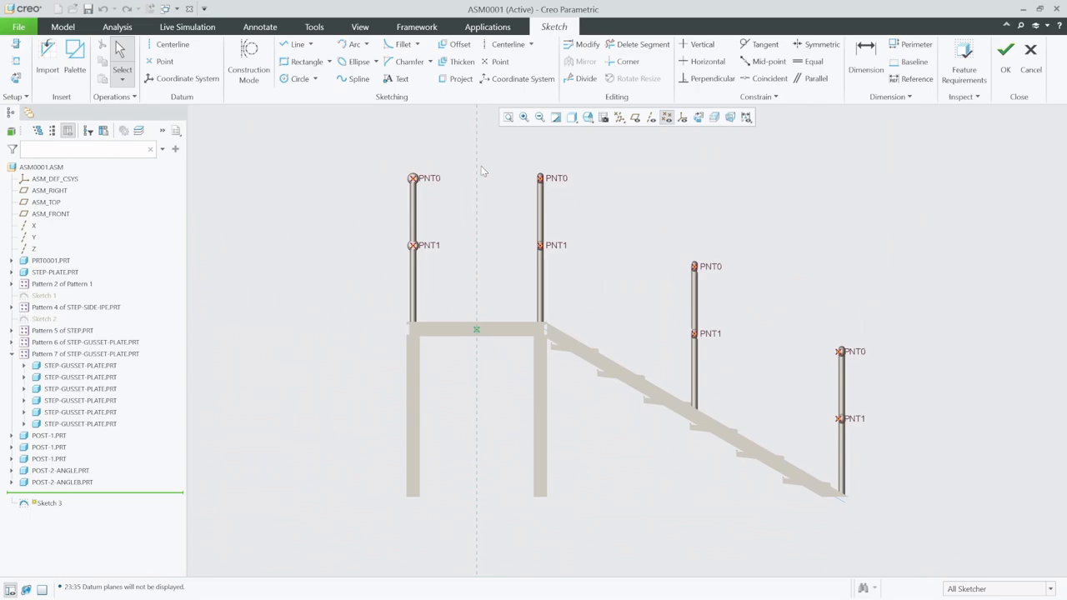
left_click(290, 51)
scroll(561, 164, "up", 5)
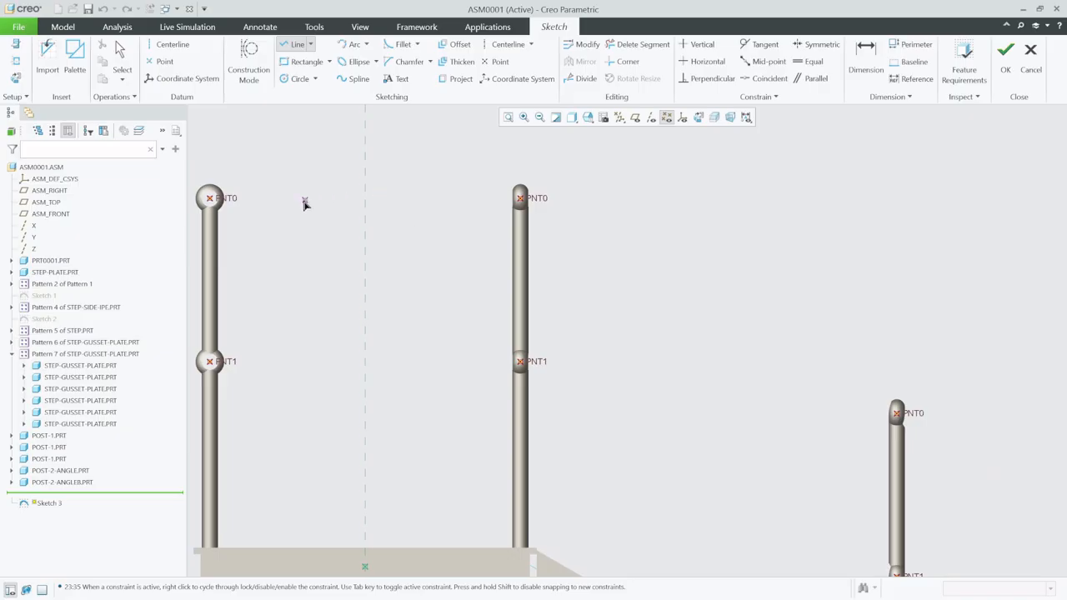
Step: Add the outer platform post's PNT0 as a sketch reference and draw a horizontal datum centerline through PNT0 of both platform posts
left_click(15, 60)
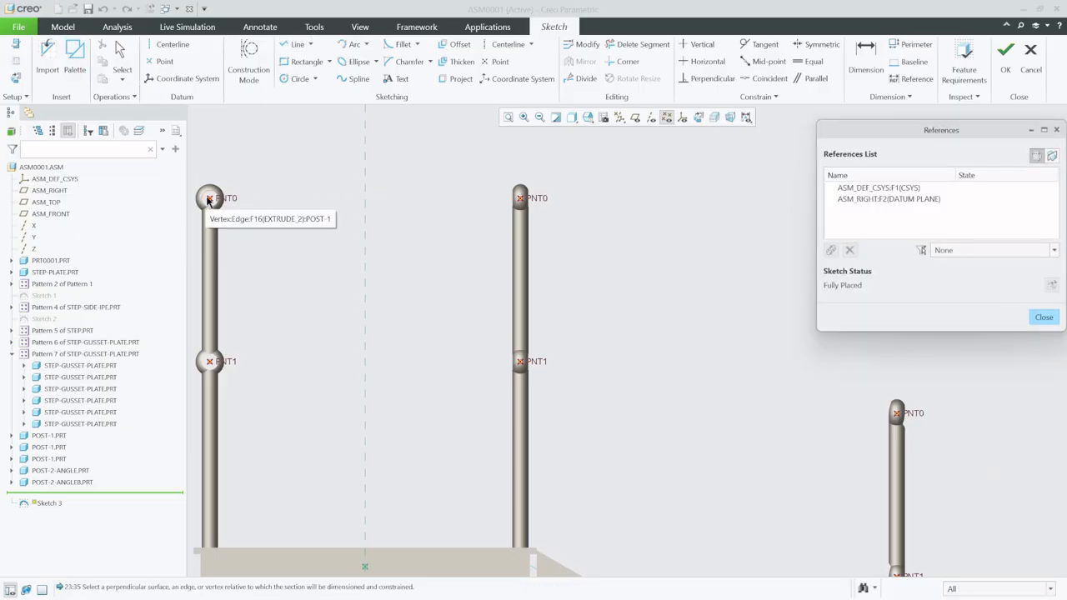
left_click(208, 198)
left_click(171, 44)
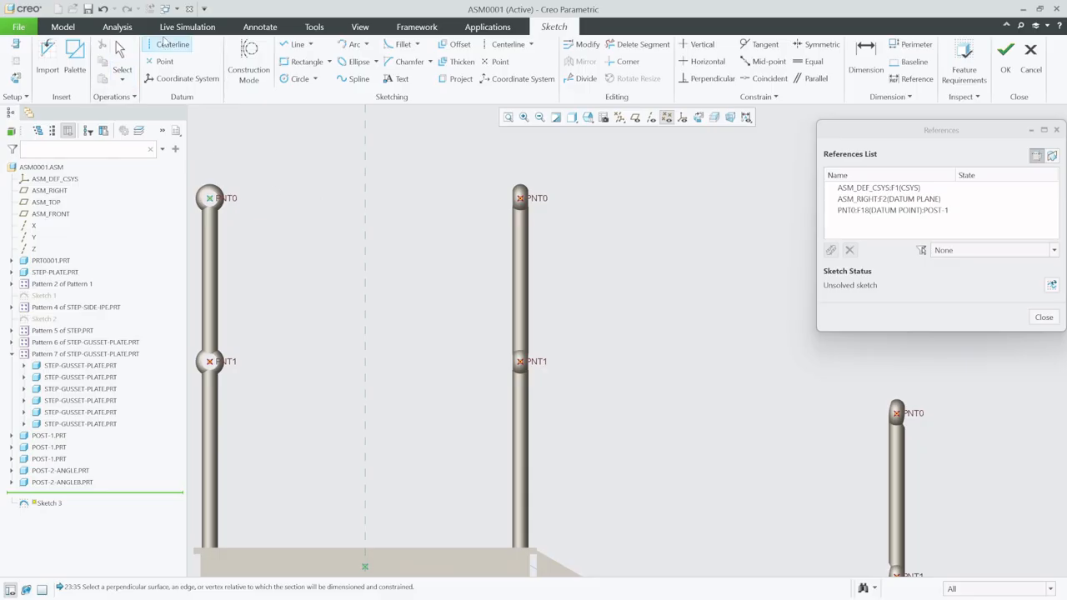
left_click(210, 199)
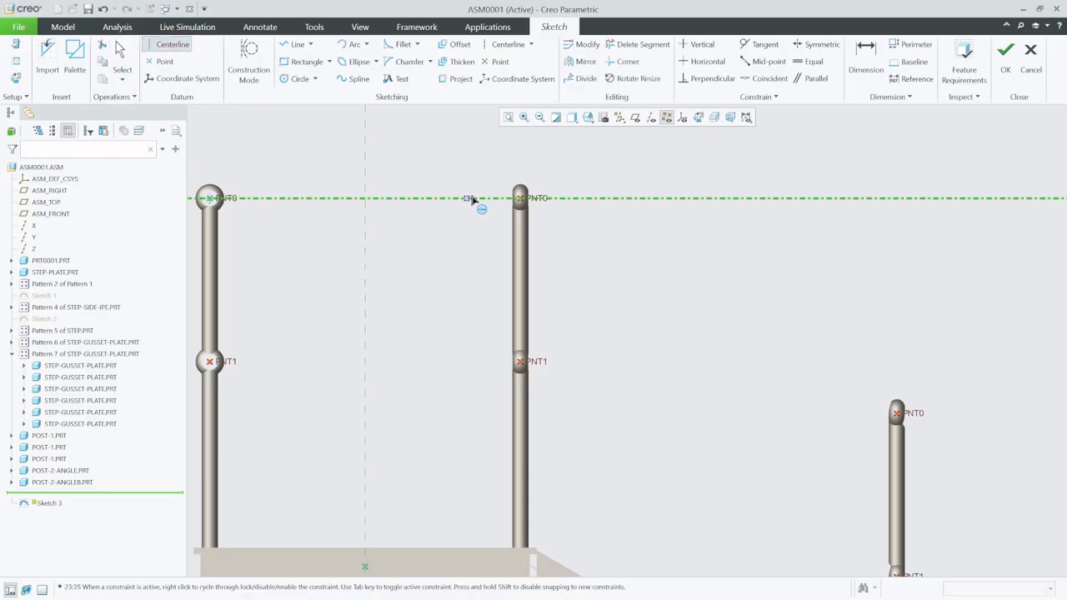
left_click(521, 200)
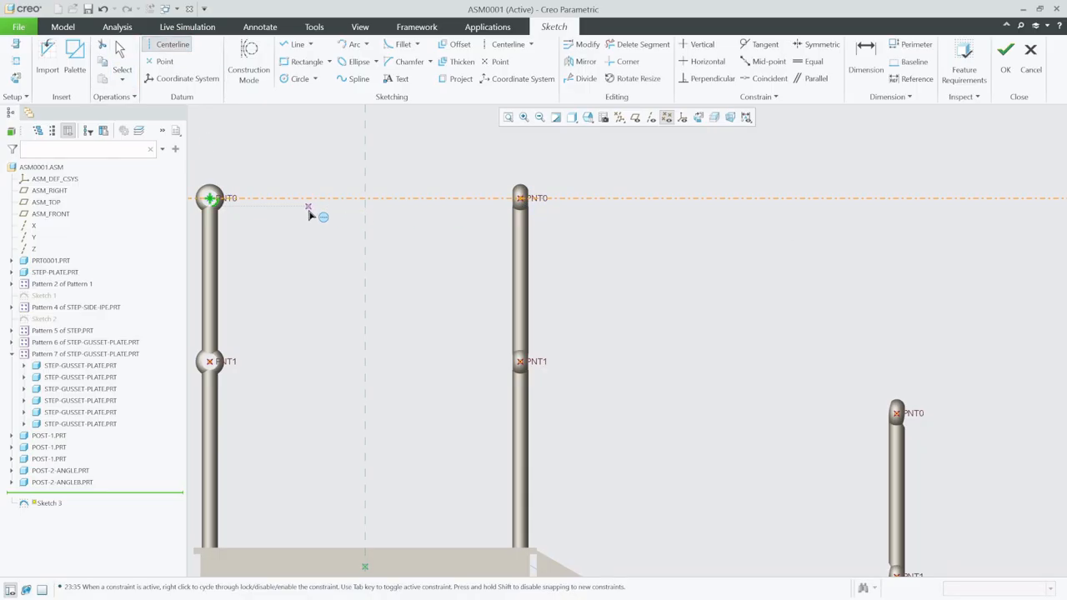
Step: Draw an inclined datum centerline through PNT0 of the platform post beside the stairs and PNT0 of the middle stair post
scroll(294, 212, "up", 3)
scroll(410, 219, "down", 3)
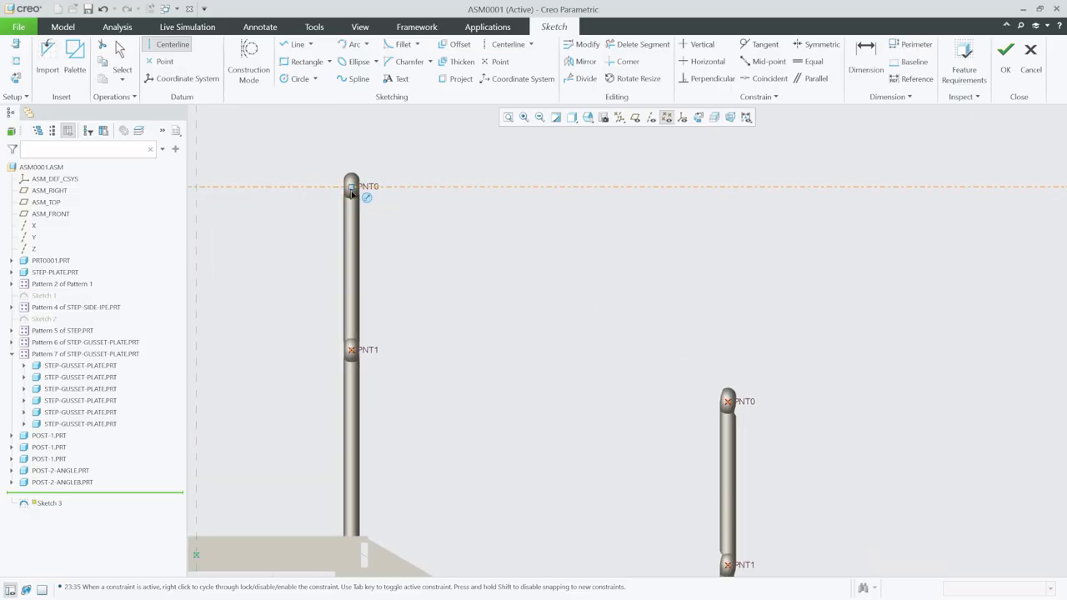
left_click(352, 188)
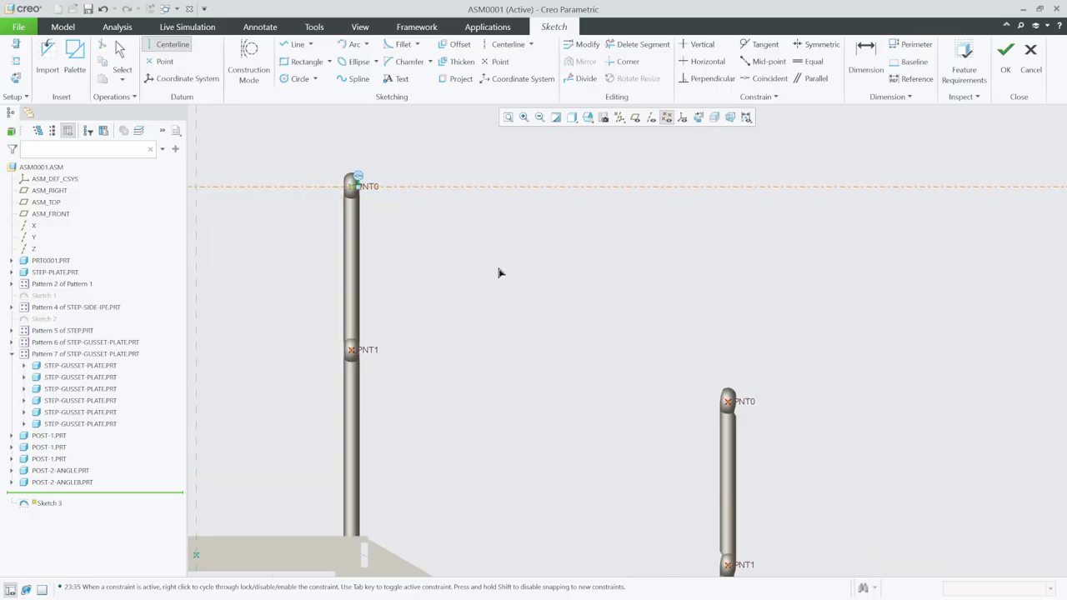
left_click(728, 405)
scroll(457, 317, "up", 3)
scroll(705, 426, "down", 3)
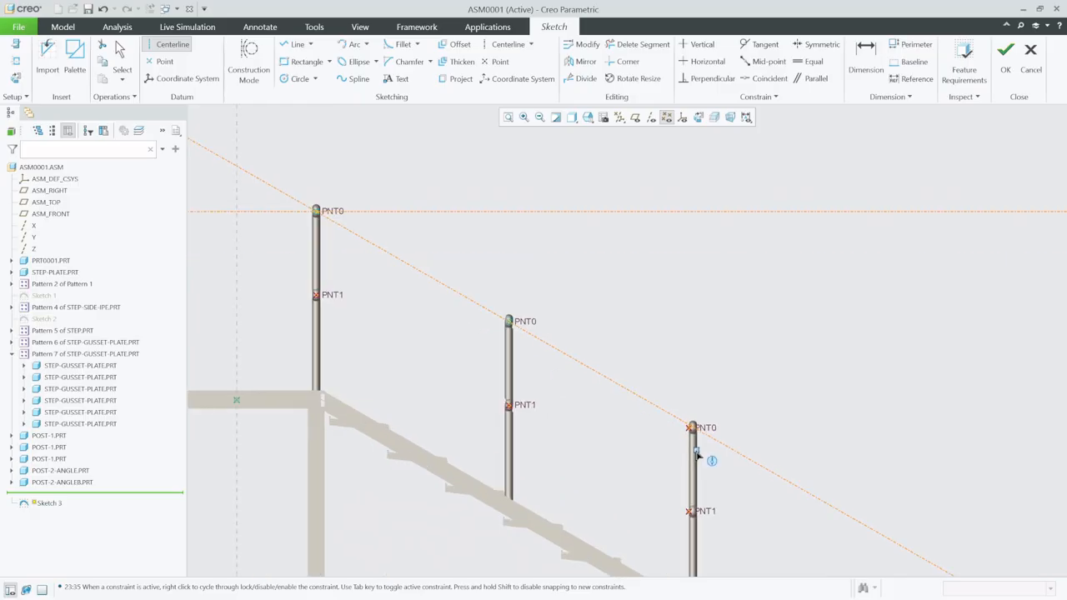
scroll(703, 425, "up", 3)
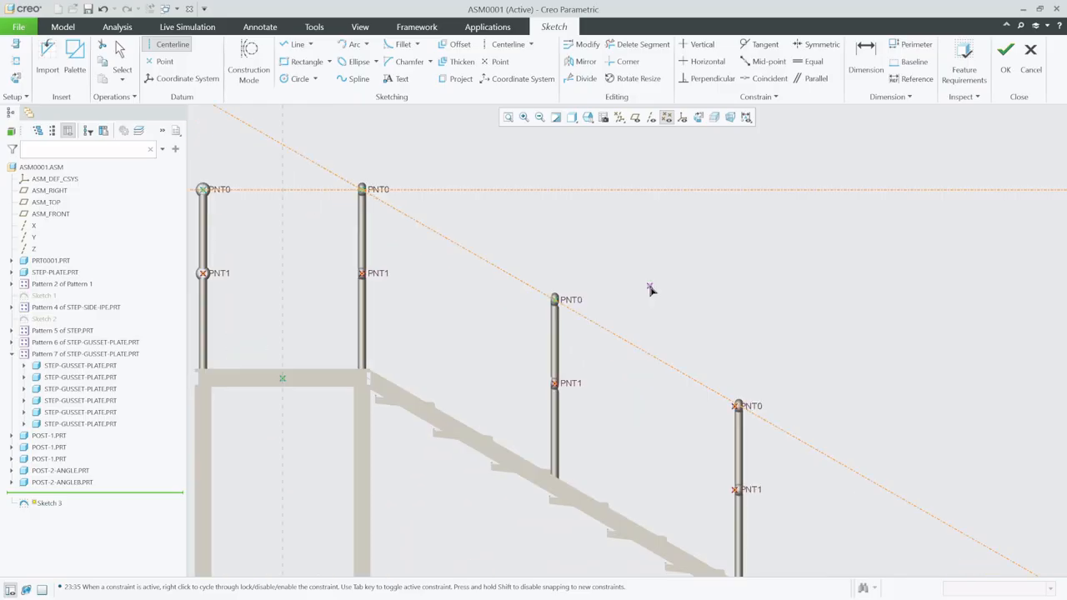
Step: Draw a horizontal centerline through PNT1 of both platform posts and an inclined one from the stair-side PNT1 through the middle stair post's PNT1
left_click(204, 273)
left_click(362, 277)
left_click(361, 275)
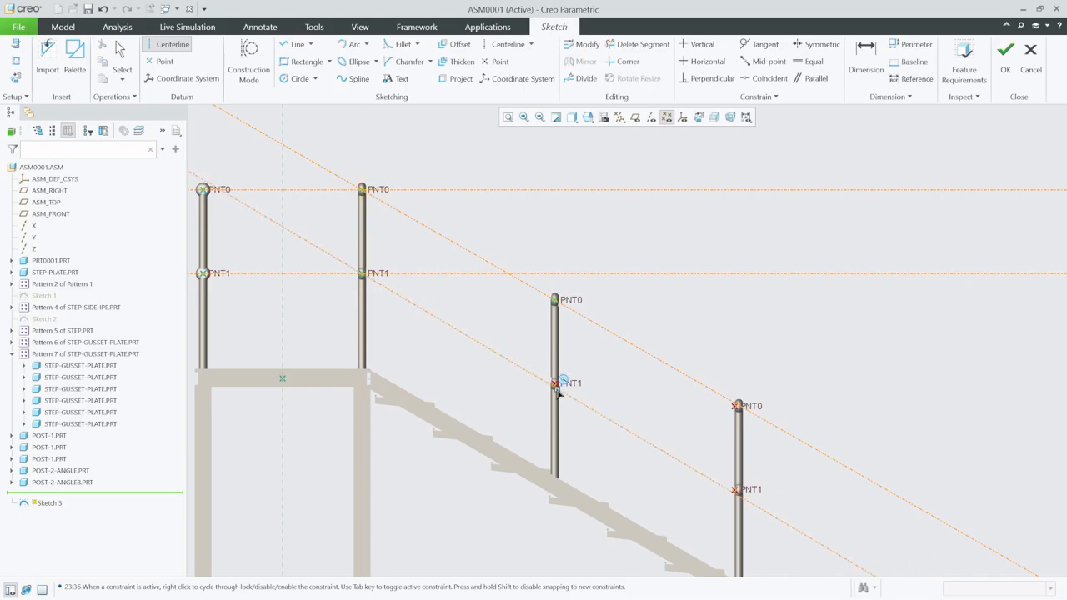
left_click(554, 383)
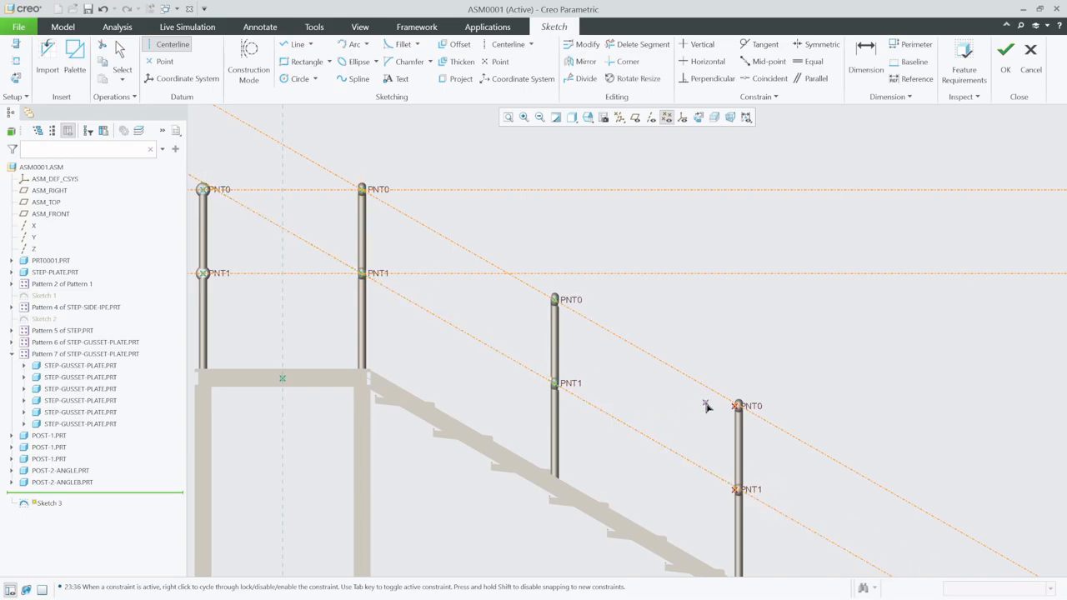
Step: Check how both inclined centerlines pass the lowest stair post's PNT0 and PNT1
scroll(775, 467, "up", 3)
scroll(633, 333, "down", 3)
scroll(650, 366, "up", 4)
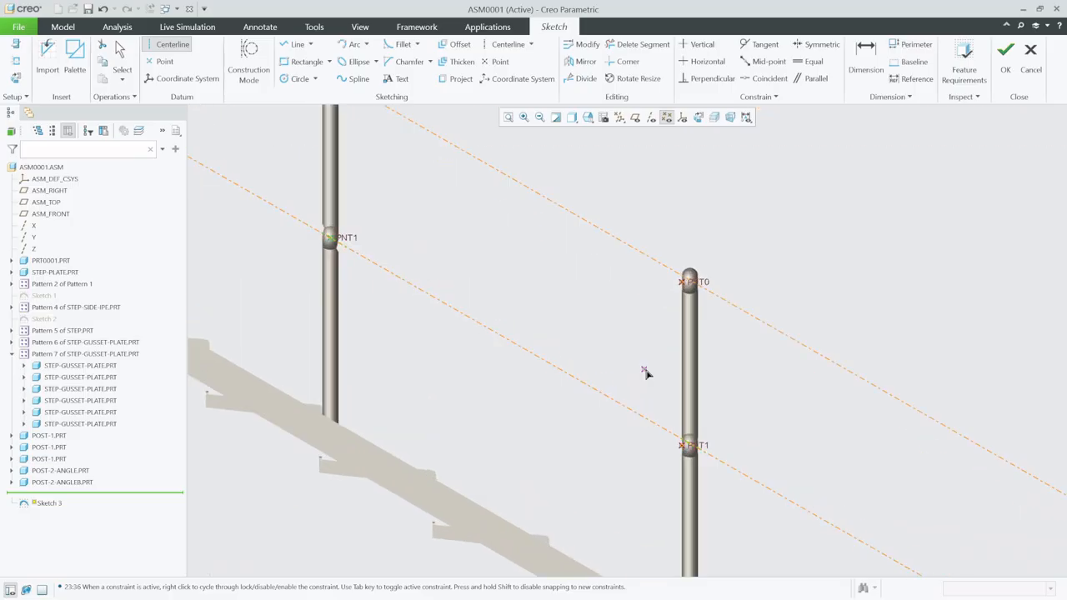
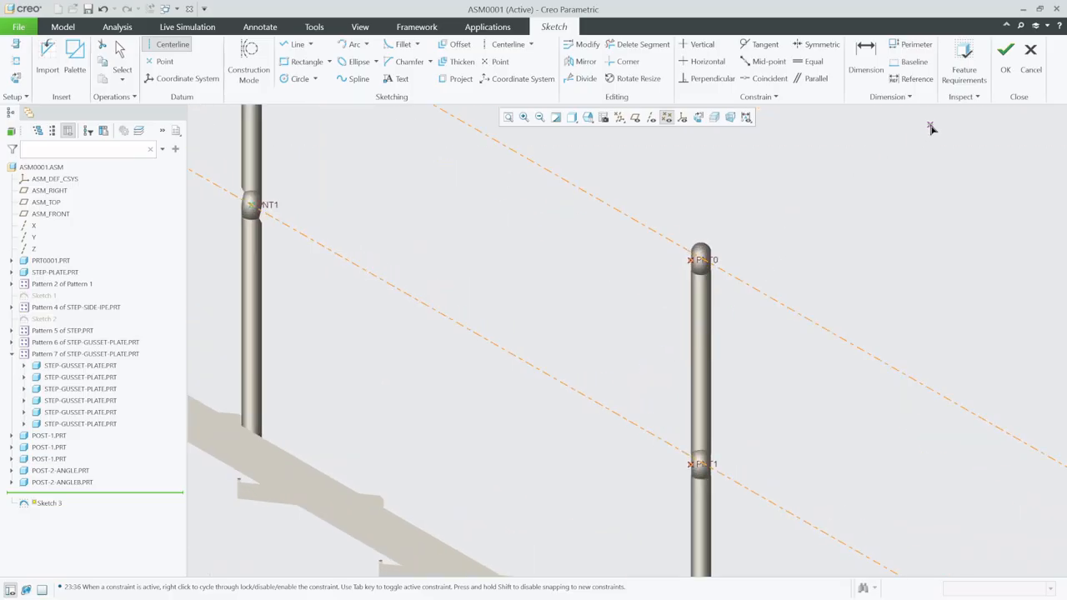
left_click(158, 50)
scroll(719, 296, "down", 3)
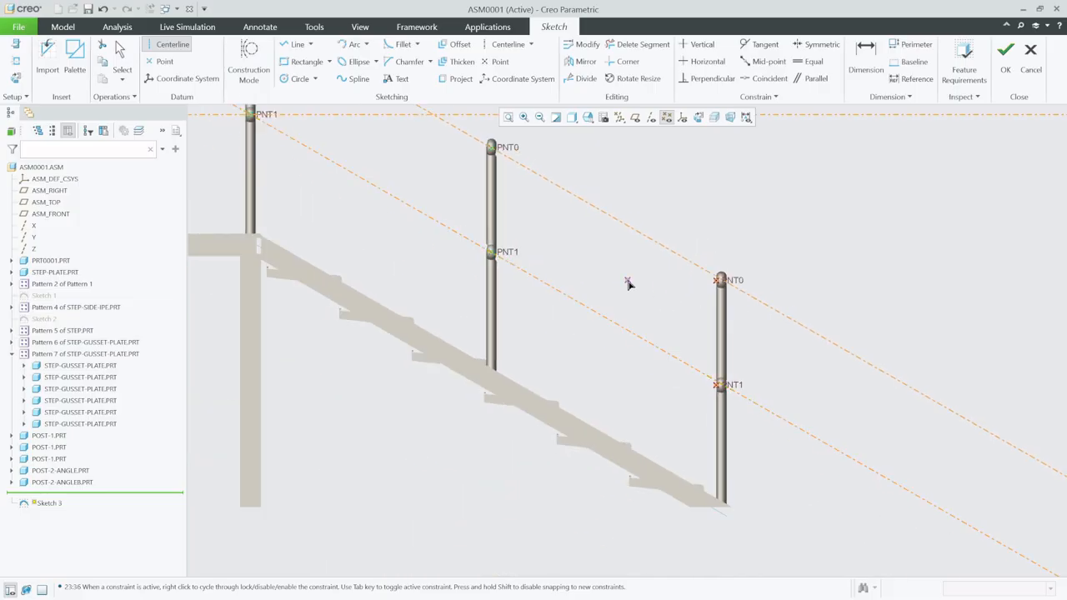
scroll(644, 381, "down", 2)
scroll(601, 267, "up", 1)
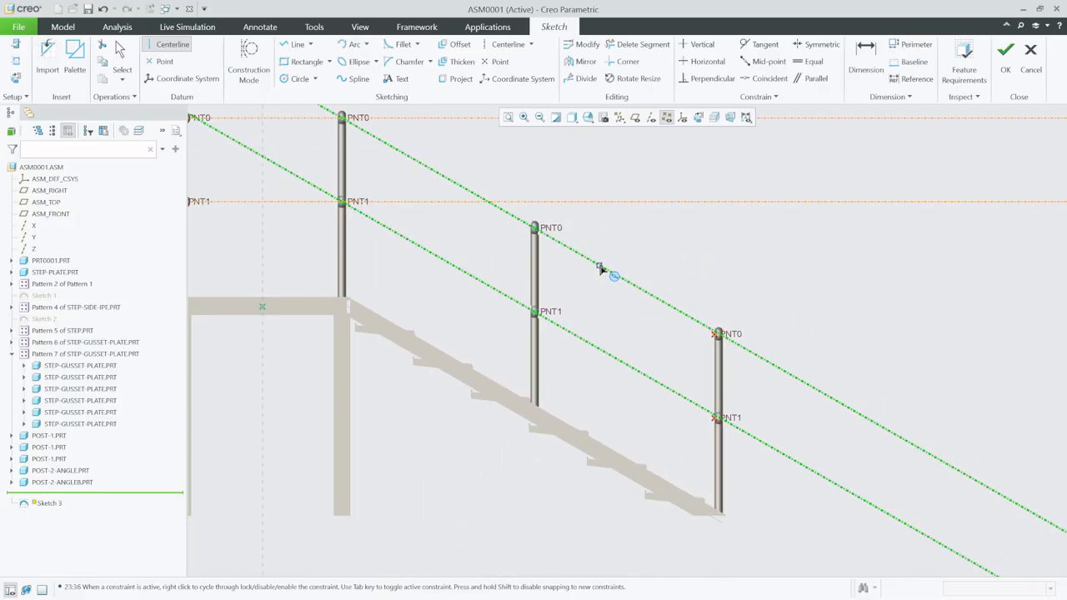
Step: Draw two vertical datum centerlines, one through the outer platform post's PNT0 and one between the two platform posts
left_click(295, 44)
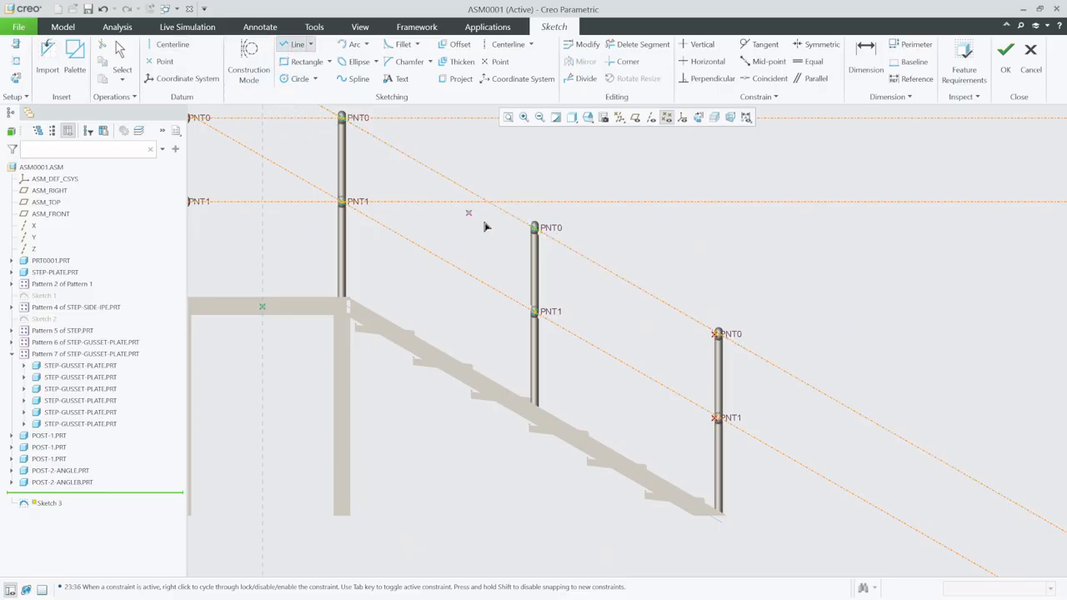
scroll(479, 223, "down", 2)
scroll(410, 193, "up", 2)
scroll(350, 170, "up", 1)
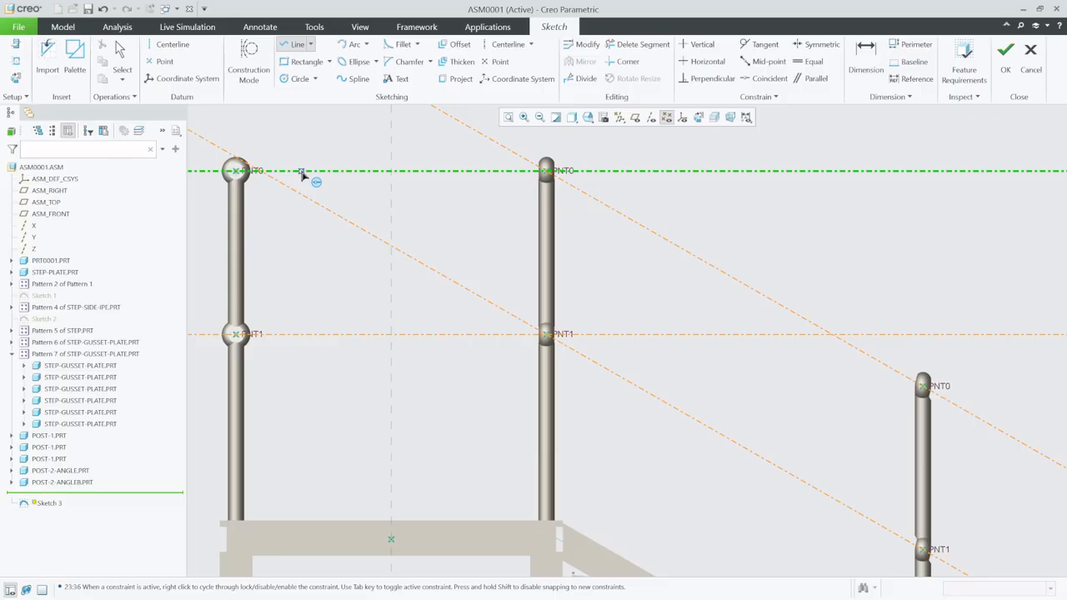
left_click(172, 46)
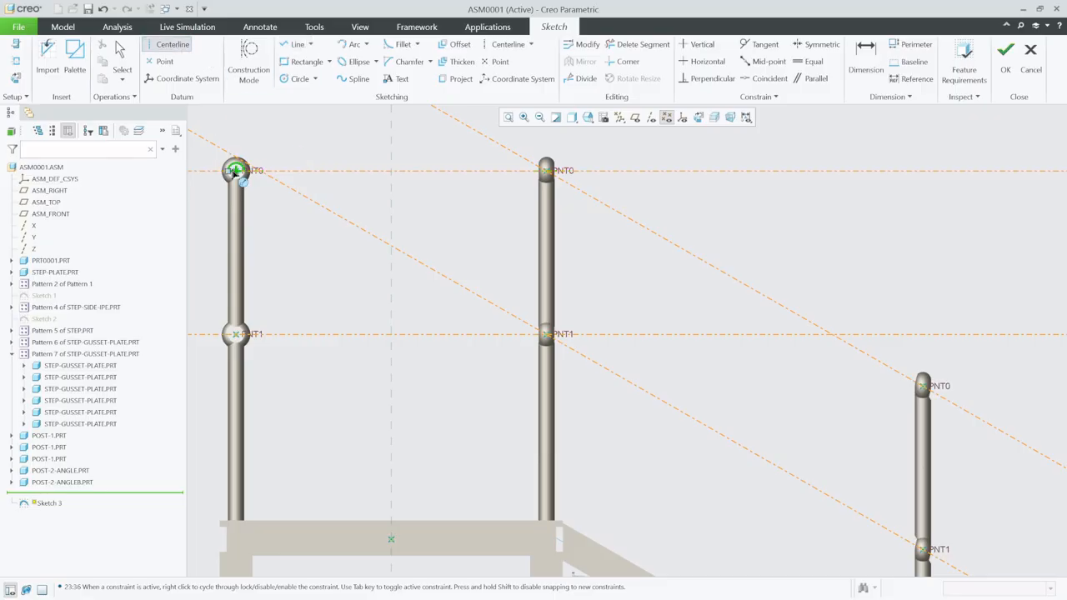
left_click(242, 126)
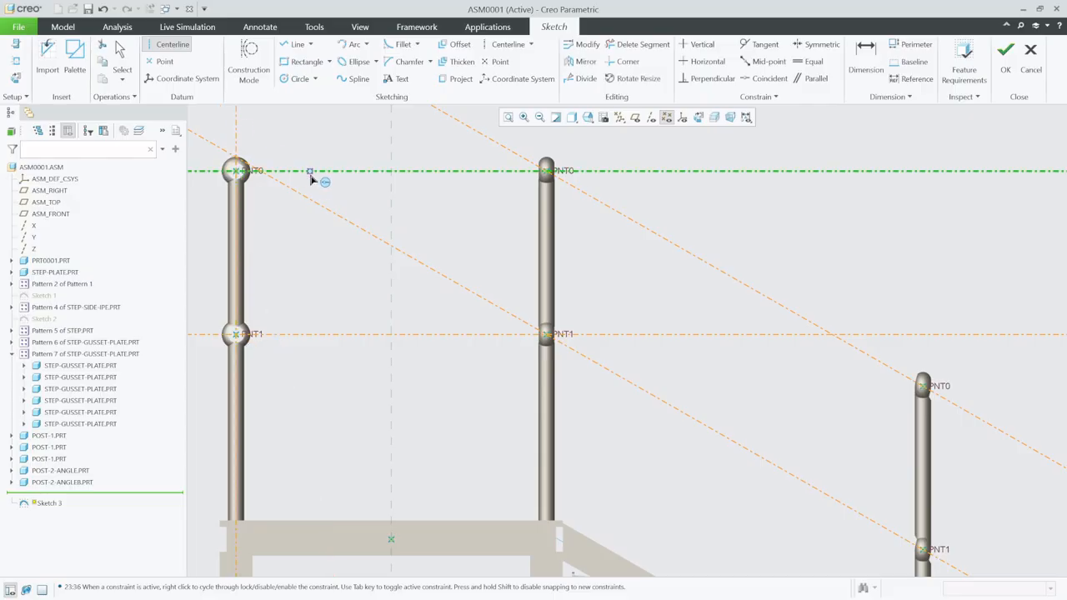
left_click(310, 172)
left_click(308, 134)
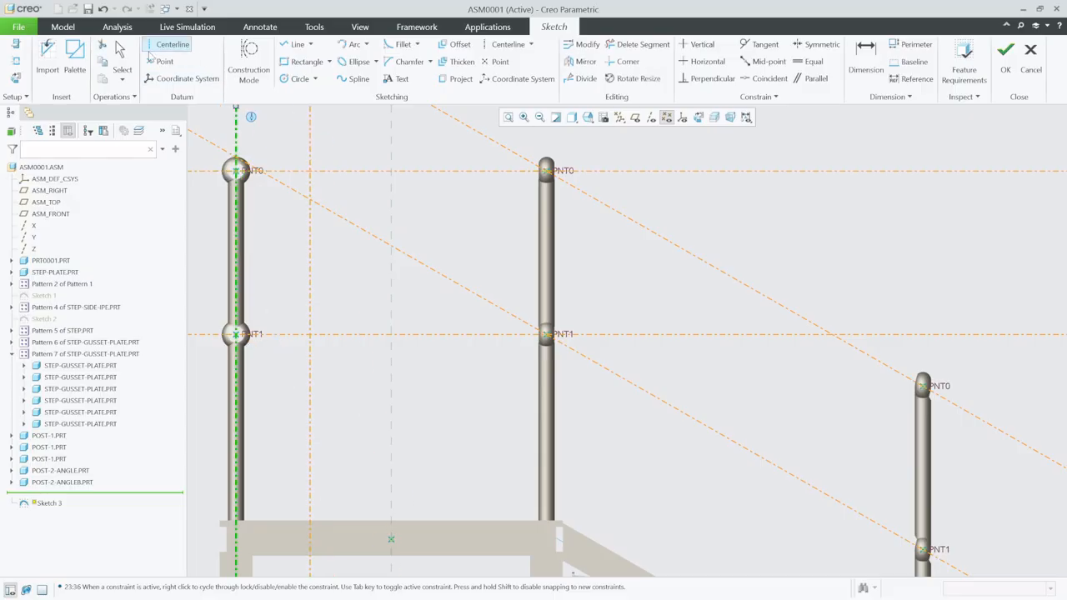
Step: Set the distance from the outer platform post's point to the vertical centerline between the posts to 300
left_click(122, 52)
double_click(268, 164)
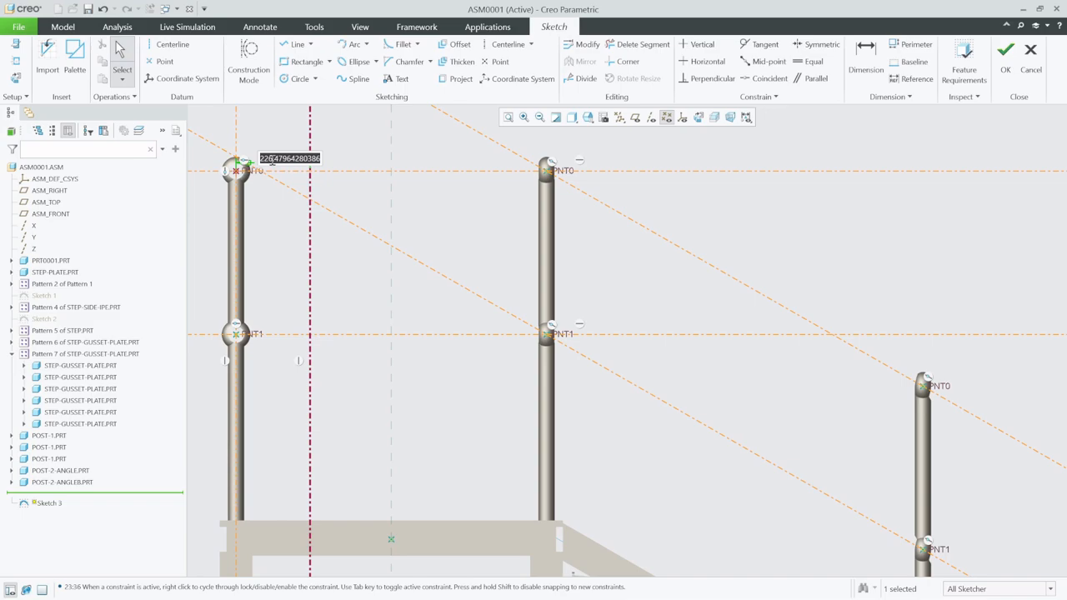
type("300")
key("Return")
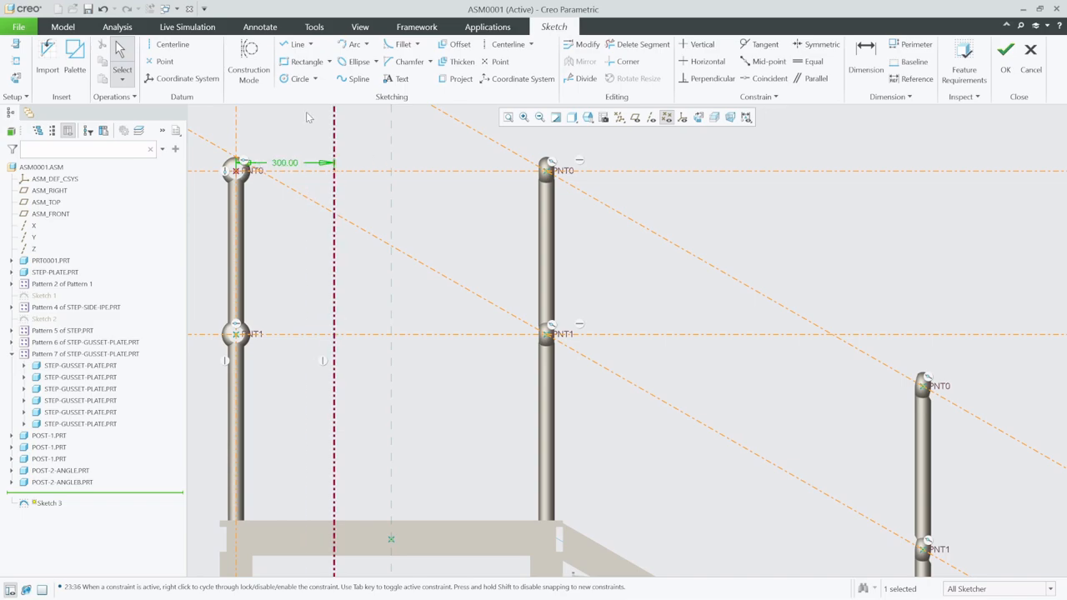
Step: Sketch the upper rail line from the 300-offset centerline to the stair-side platform post's PNT0 and down to the middle stair post's PNT0
left_click(296, 44)
left_click(334, 171)
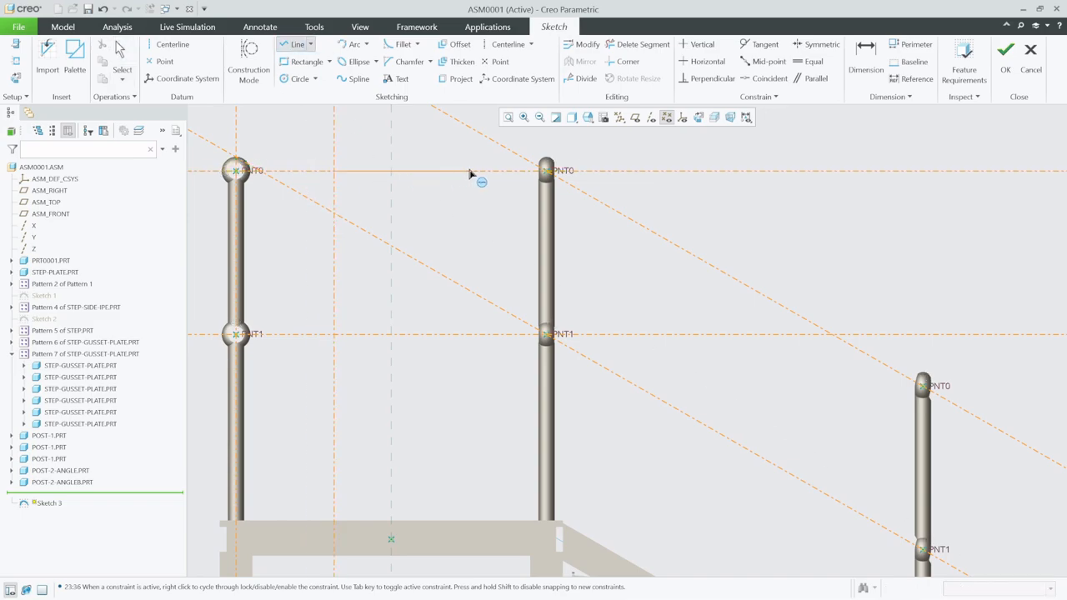
left_click(547, 172)
scroll(409, 179, "down", 6)
scroll(584, 248, "up", 3)
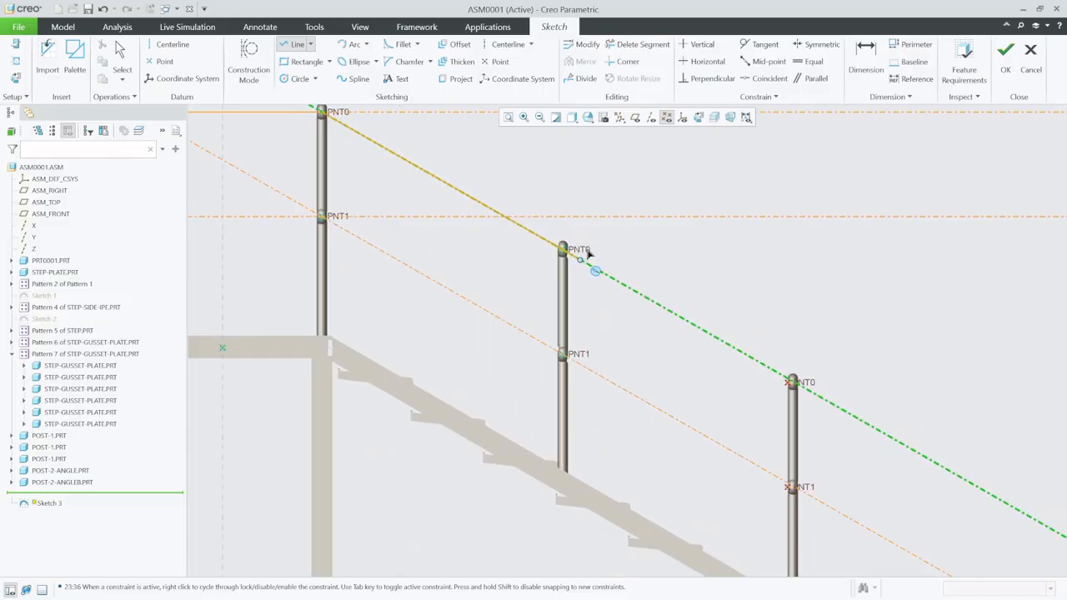
left_click(587, 253)
Step: Continue the upper rail line along the inclined centerline to the lowest post's ball edge and add a horizontal segment beyond the post
scroll(580, 246, "up", 5)
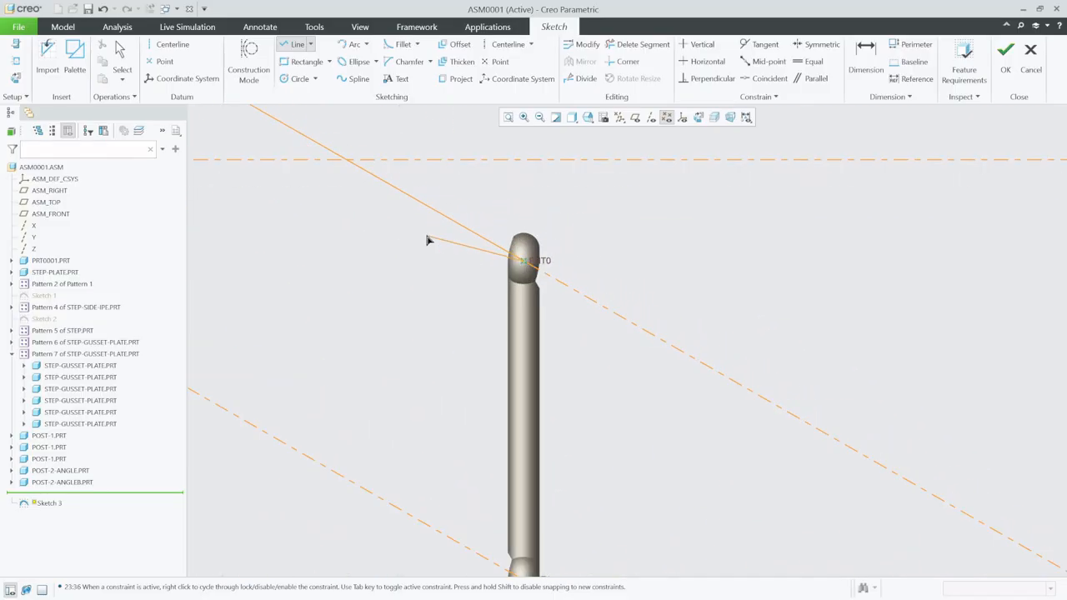
scroll(420, 238, "down", 5)
scroll(613, 338, "up", 6)
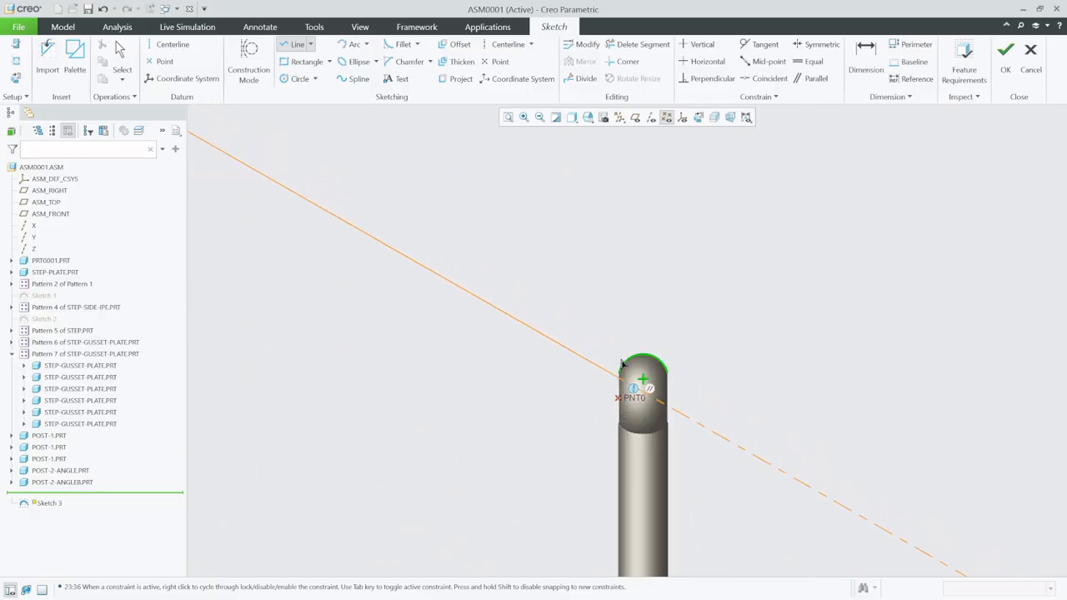
scroll(621, 363, "up", 4)
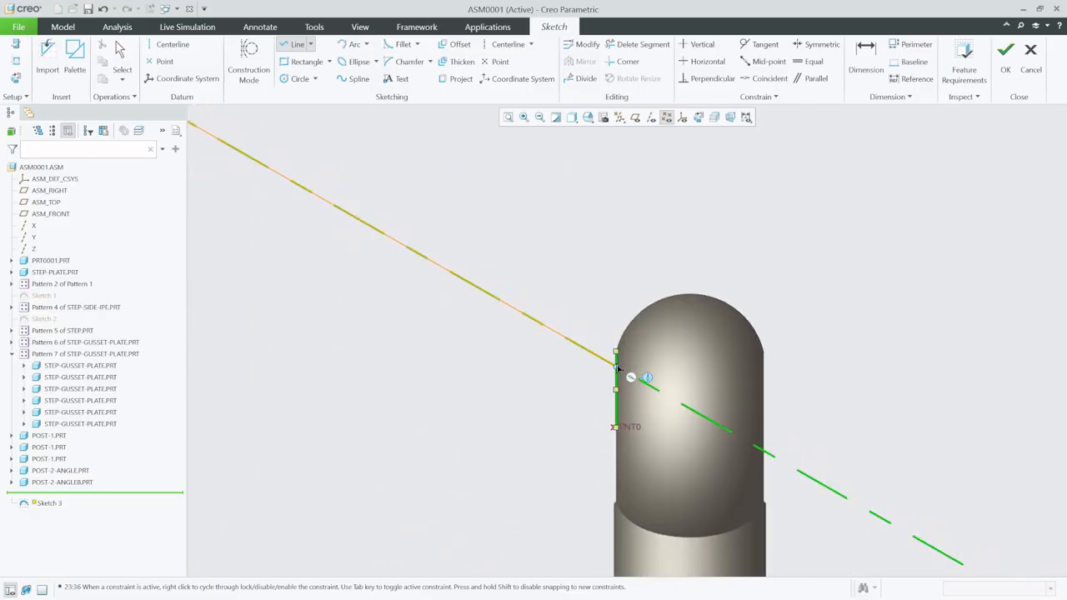
left_click(618, 368)
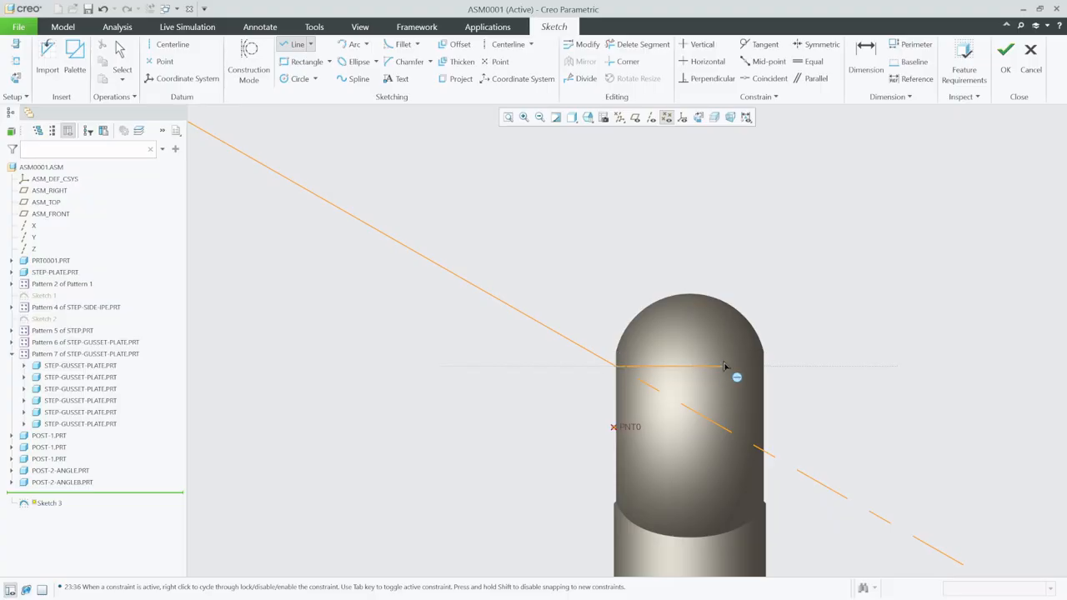
scroll(621, 375, "down", 3)
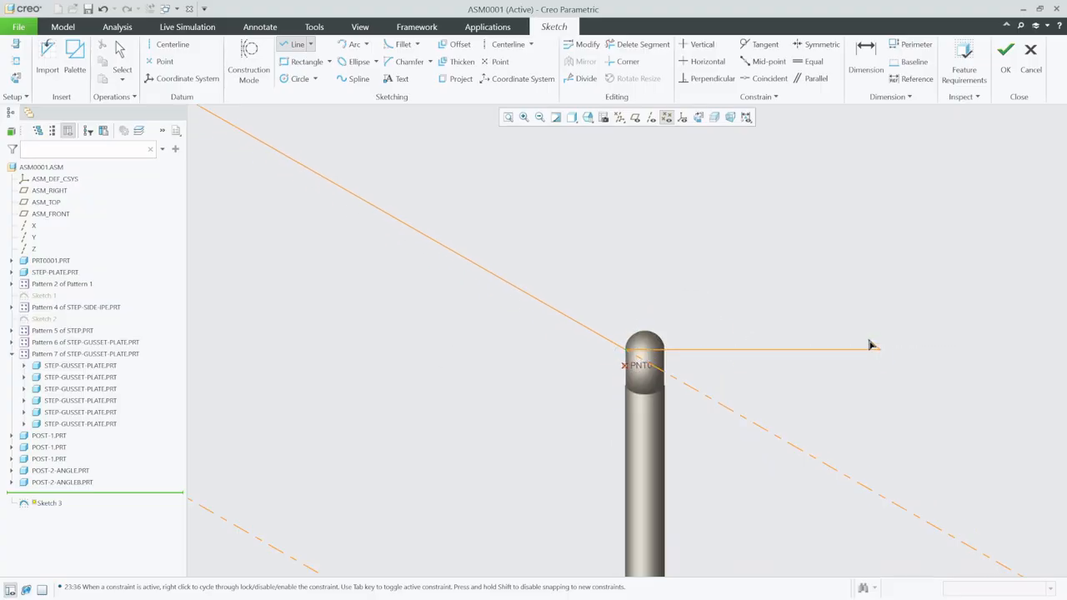
scroll(869, 345, "down", 3)
left_click(870, 336)
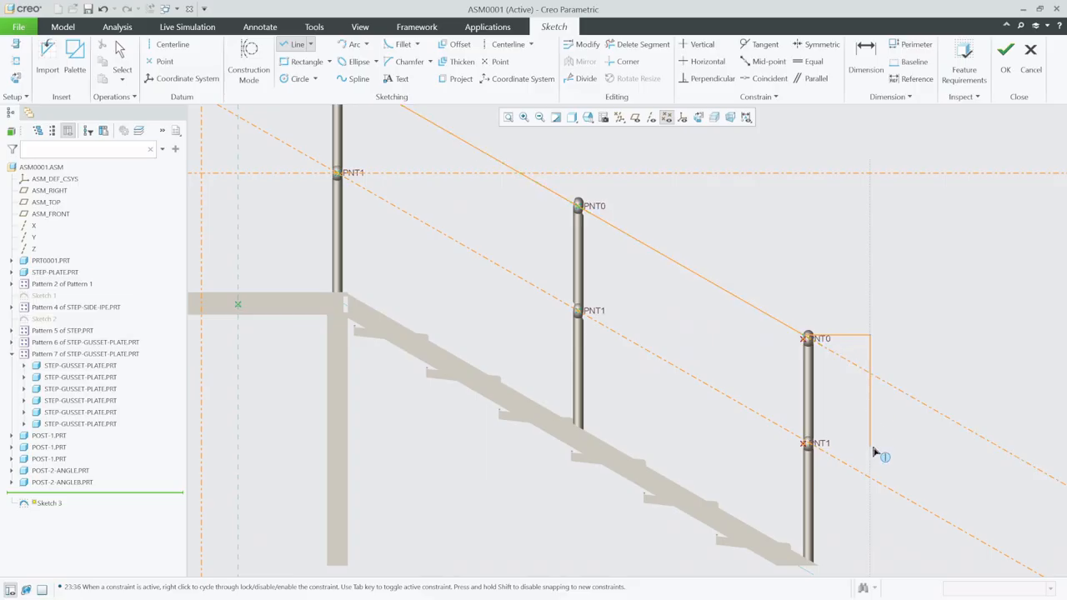
Step: Sketch the lower rail line from the 300-offset centerline to the stair-side platform post's PNT1
left_click(290, 45)
scroll(602, 309, "down", 2)
scroll(550, 347, "up", 6)
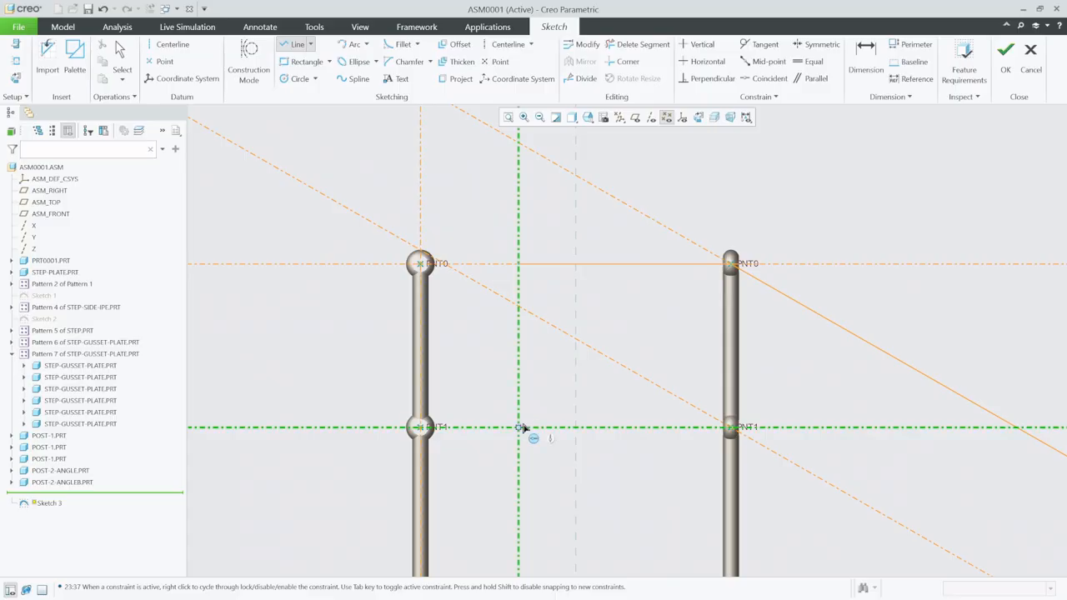
left_click(519, 427)
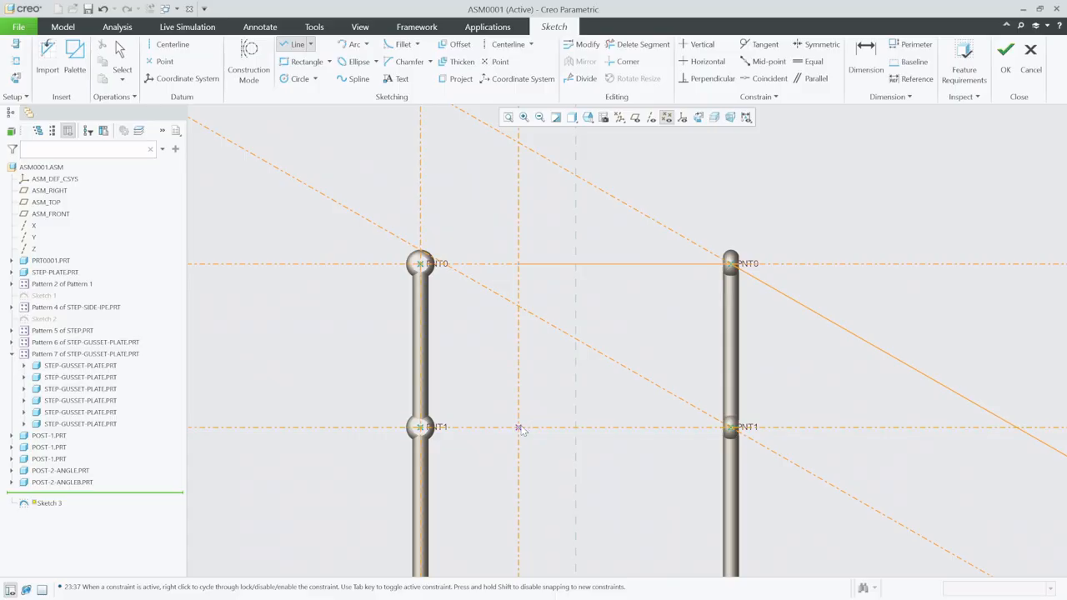
left_click(729, 427)
scroll(578, 291, "down", 3)
scroll(733, 450, "up", 2)
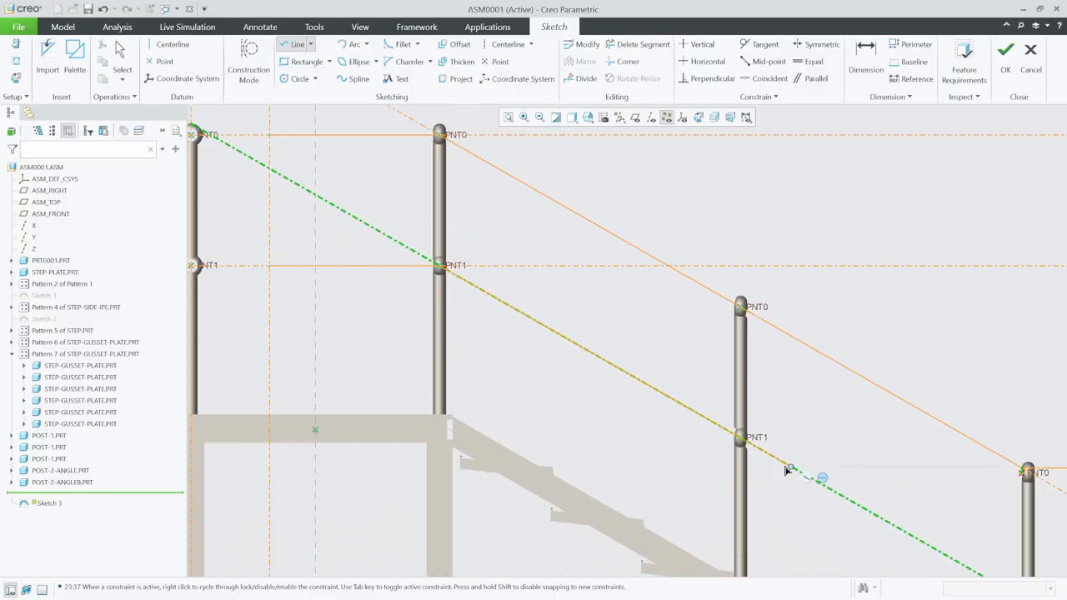
Step: Continue the lower rail line along the inclined centerline to the lowest post's ball edge and add a horizontal segment beyond the post
scroll(784, 472, "down", 3)
scroll(775, 490, "up", 6)
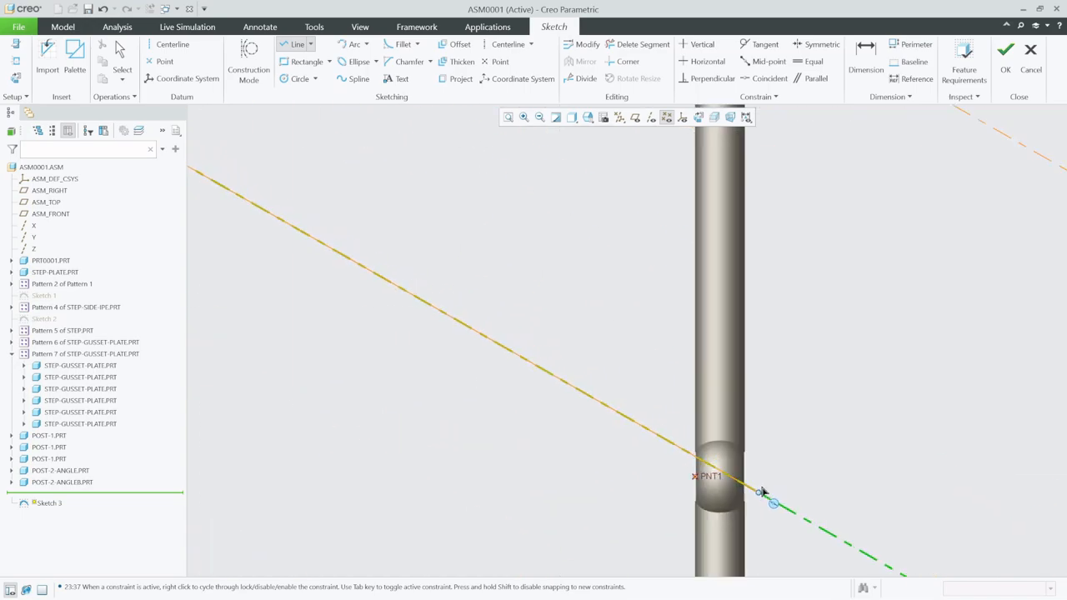
scroll(761, 492, "up", 2)
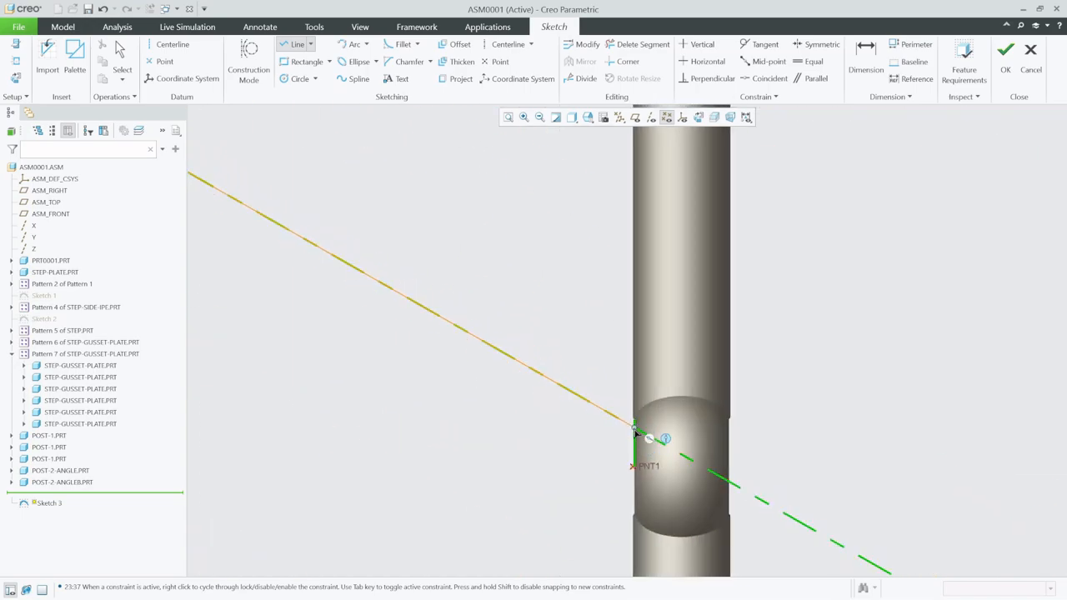
left_click(635, 430)
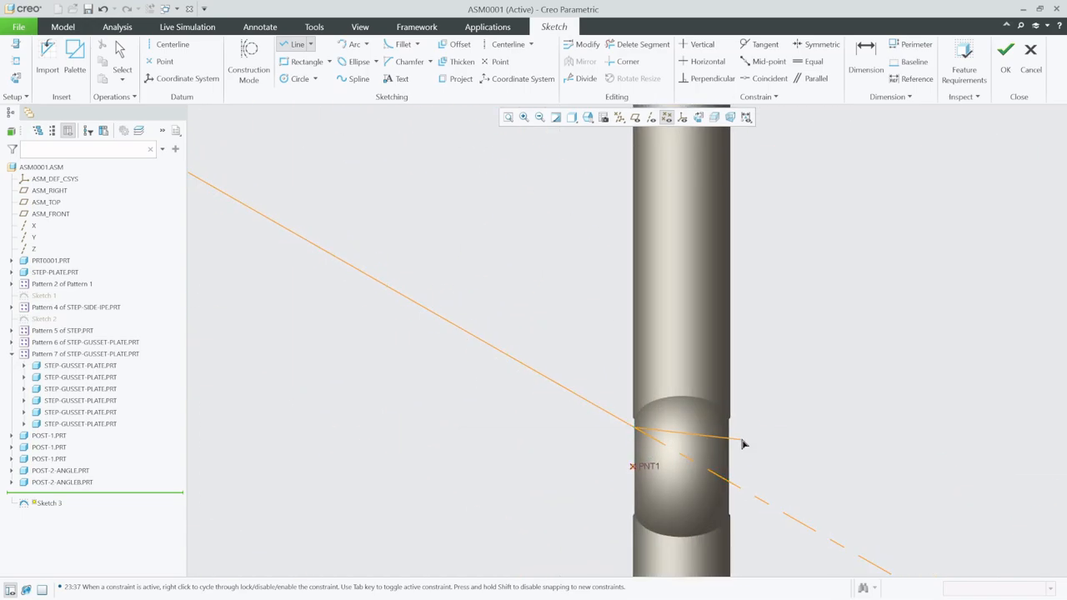
scroll(846, 432, "down", 4)
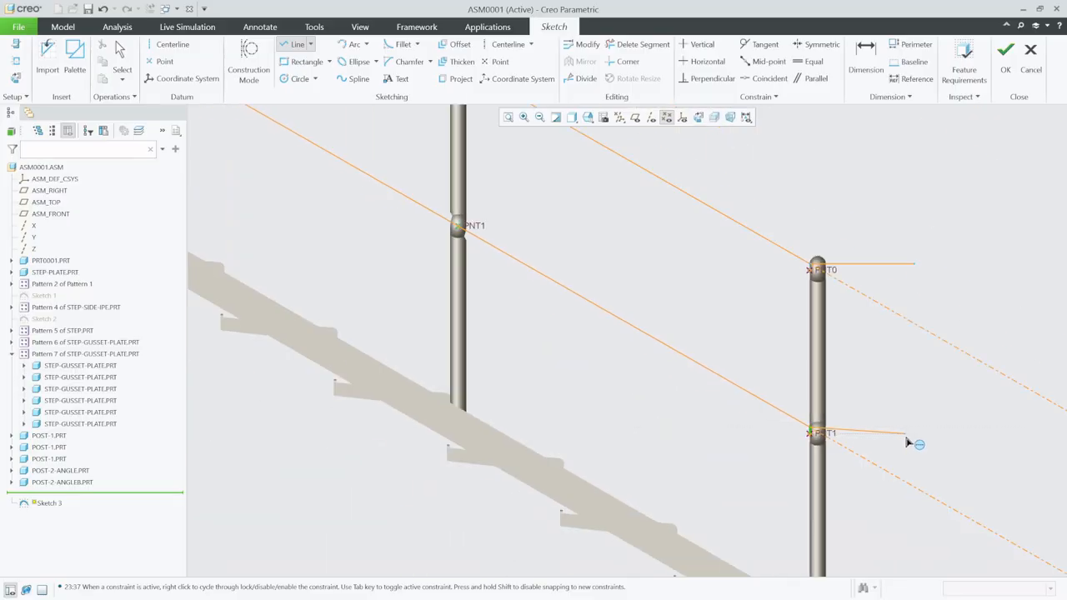
left_click(954, 433)
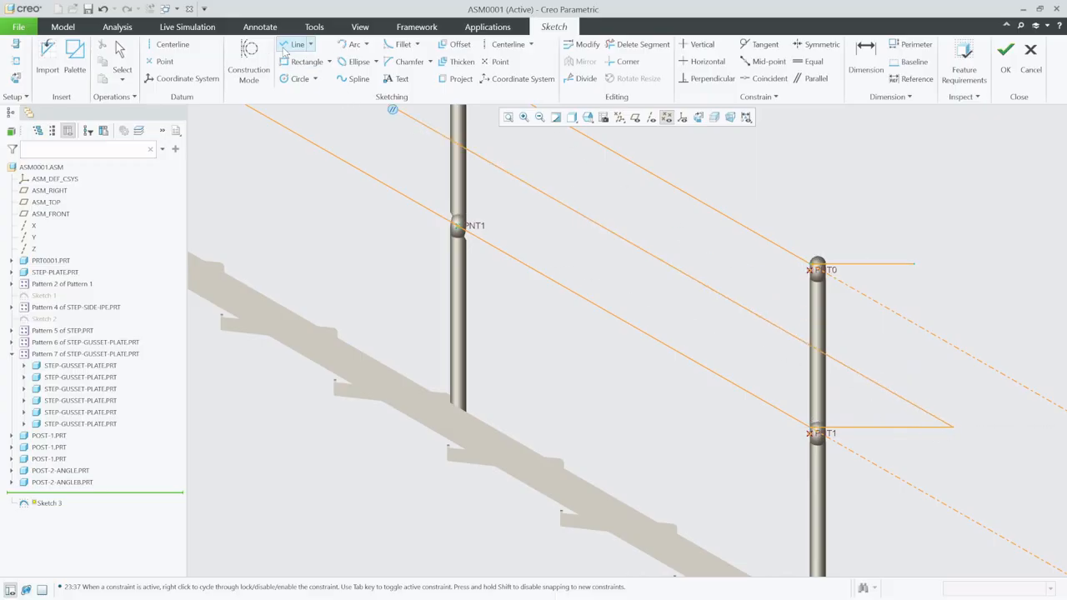
middle_click(852, 219)
Step: Draw a vertical line down from the upper horizontal segment's end across the lower segment and trim the overhanging ends
left_click(915, 265)
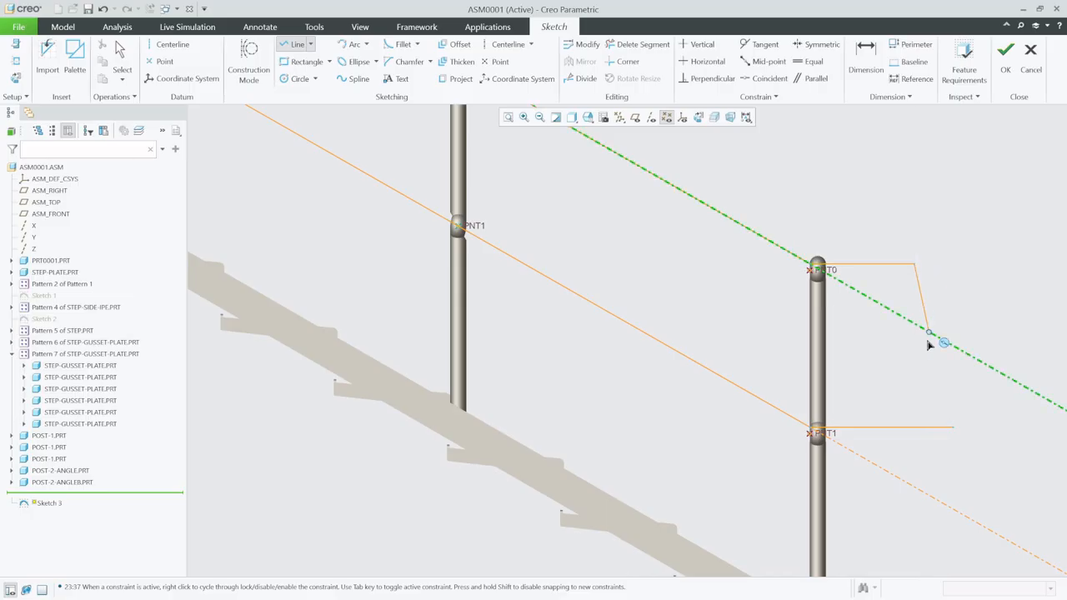
left_click(916, 467)
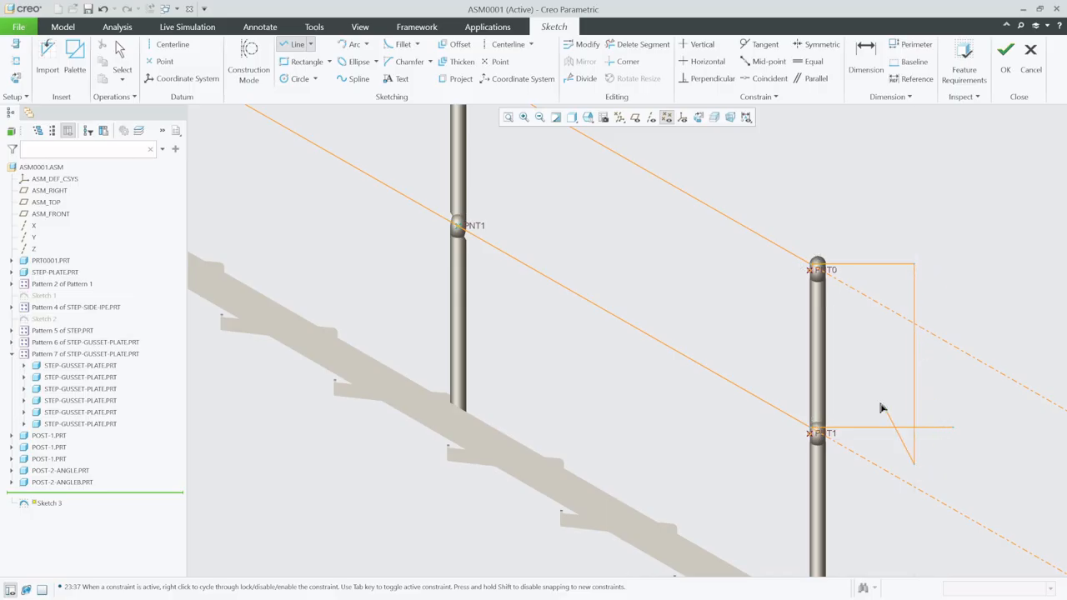
left_click(638, 44)
left_click_drag(925, 458, 906, 457)
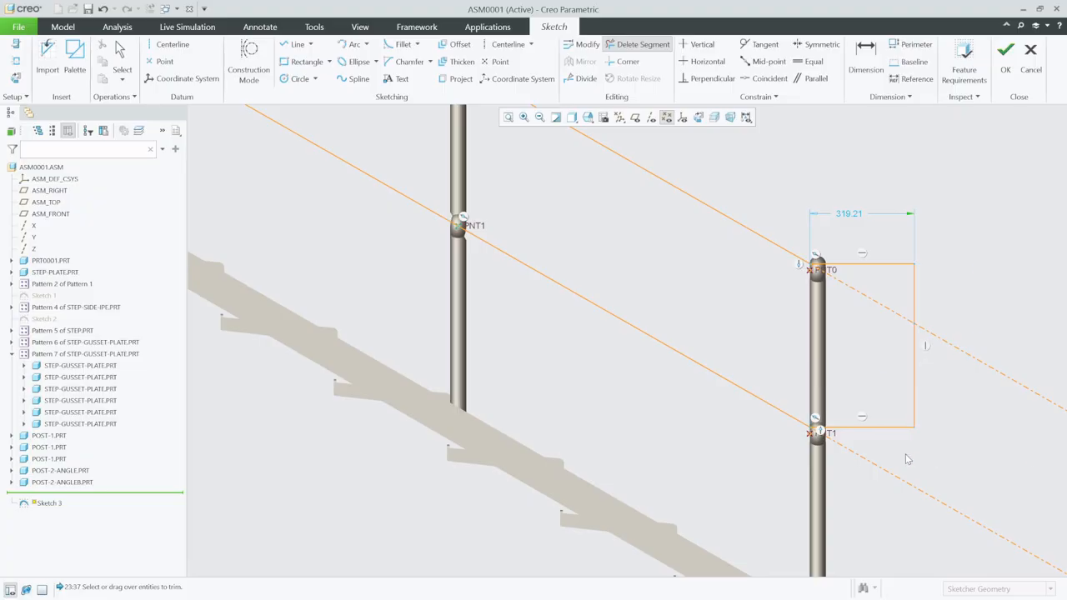
Step: Fillet the upper and lower corners of the railing return beyond the lowest post
scroll(840, 486, "down", 3)
scroll(841, 488, "up", 2)
scroll(847, 477, "down", 2)
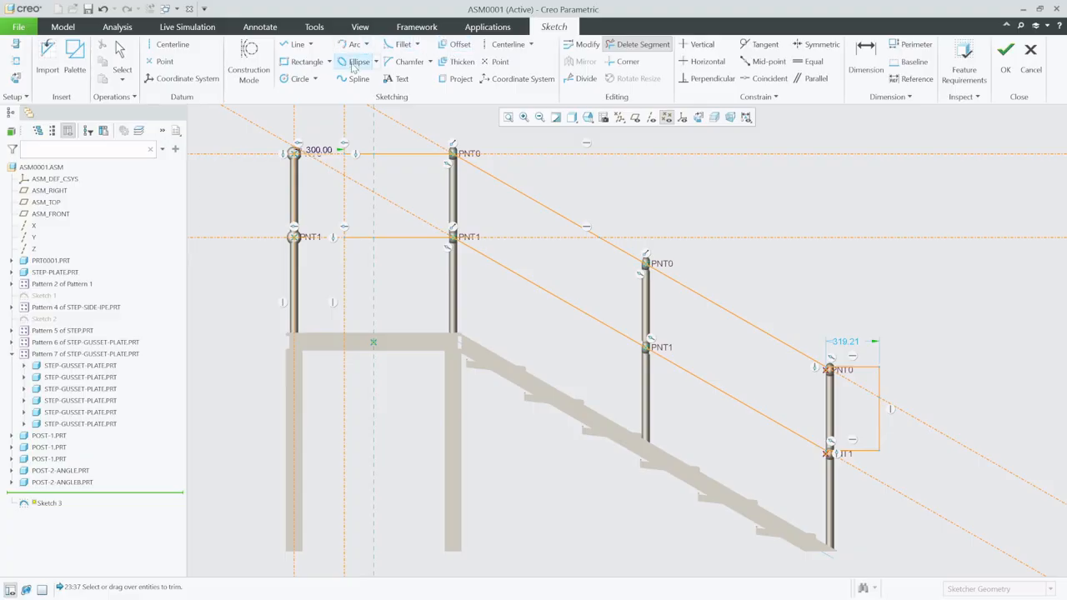
left_click(400, 45)
scroll(898, 419, "up", 2)
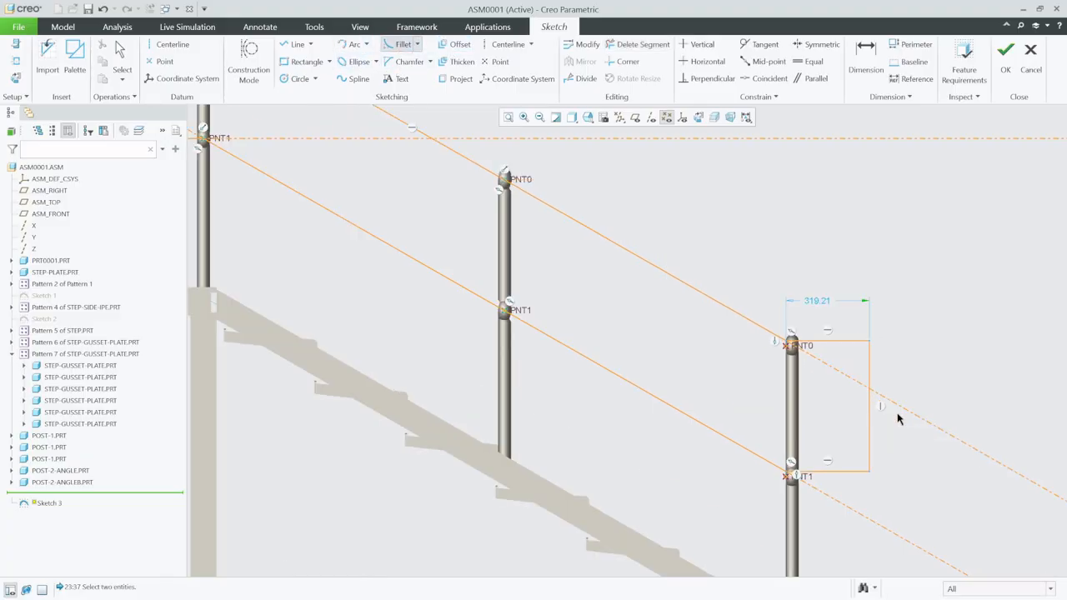
scroll(897, 418, "up", 3)
left_click(816, 242)
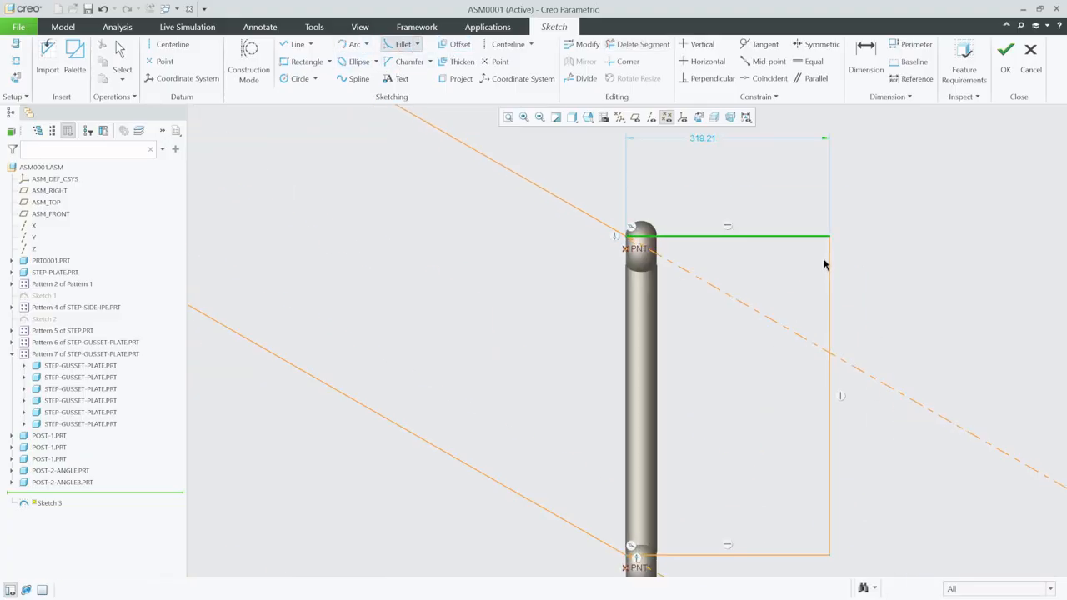
left_click(829, 265)
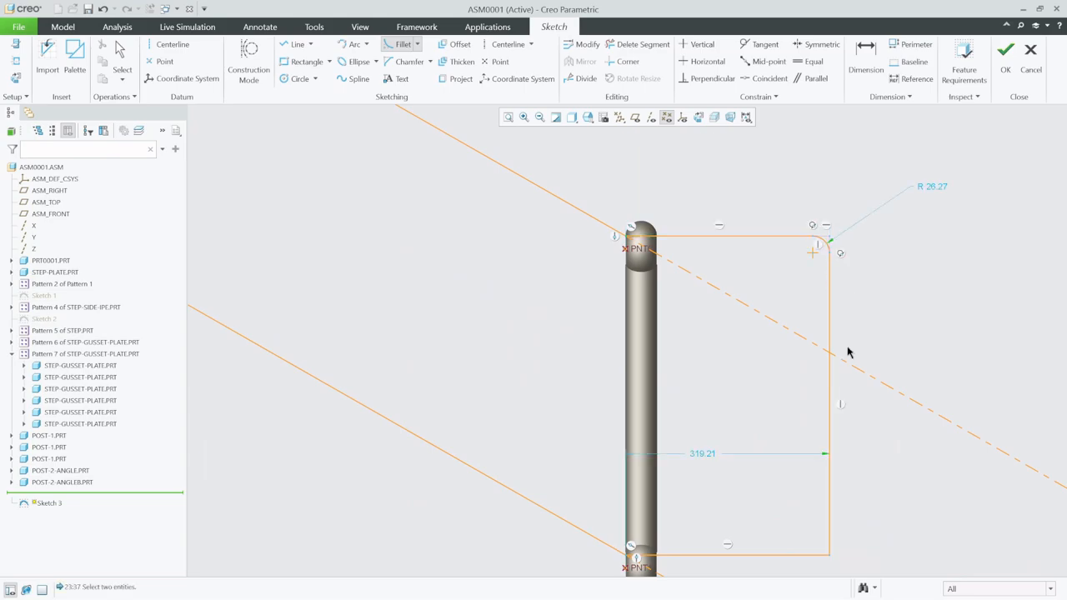
left_click(829, 538)
left_click(812, 556)
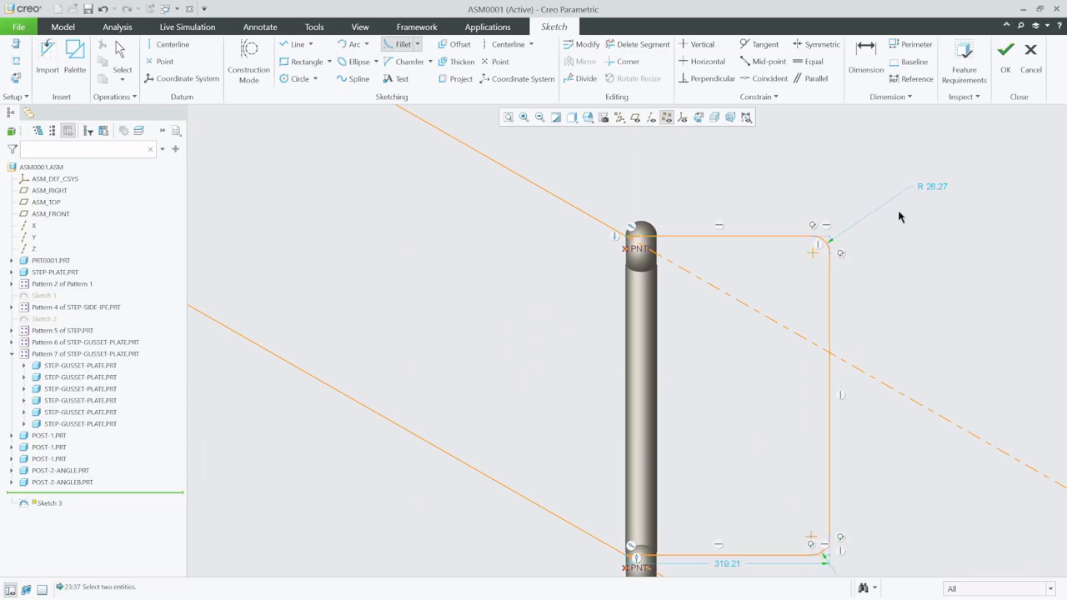
Step: Set the radius of both corner fillets on the railing return to 50
left_click(122, 58)
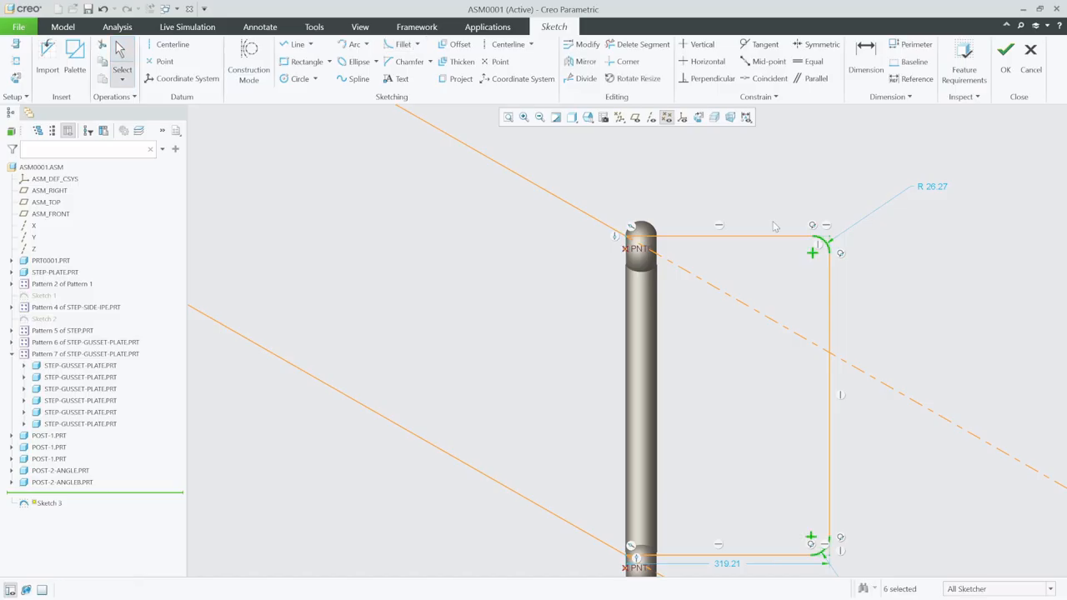
double_click(933, 188)
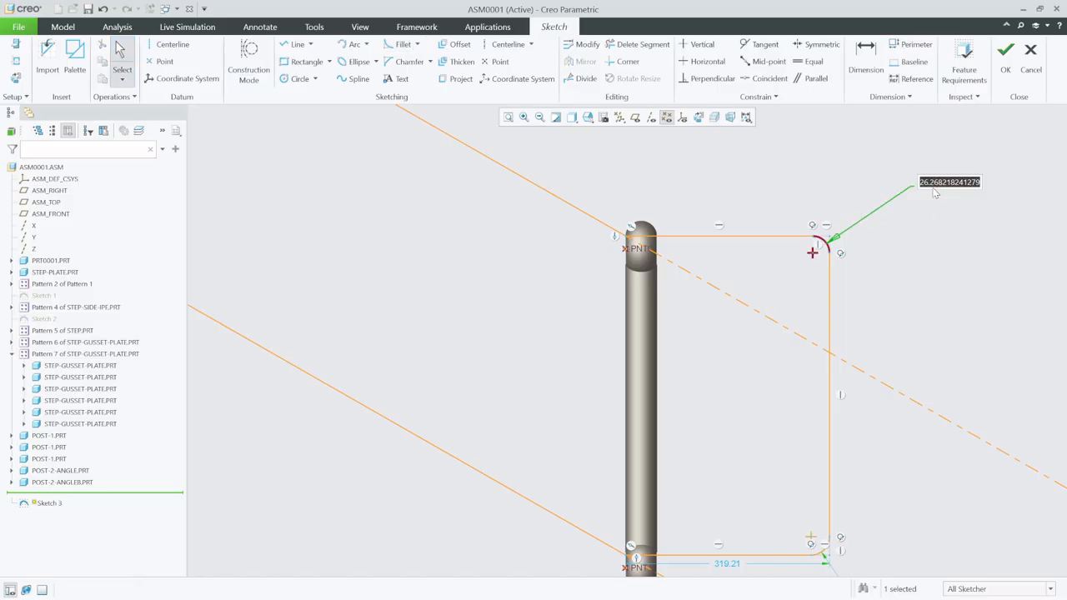
type("50")
key("Return")
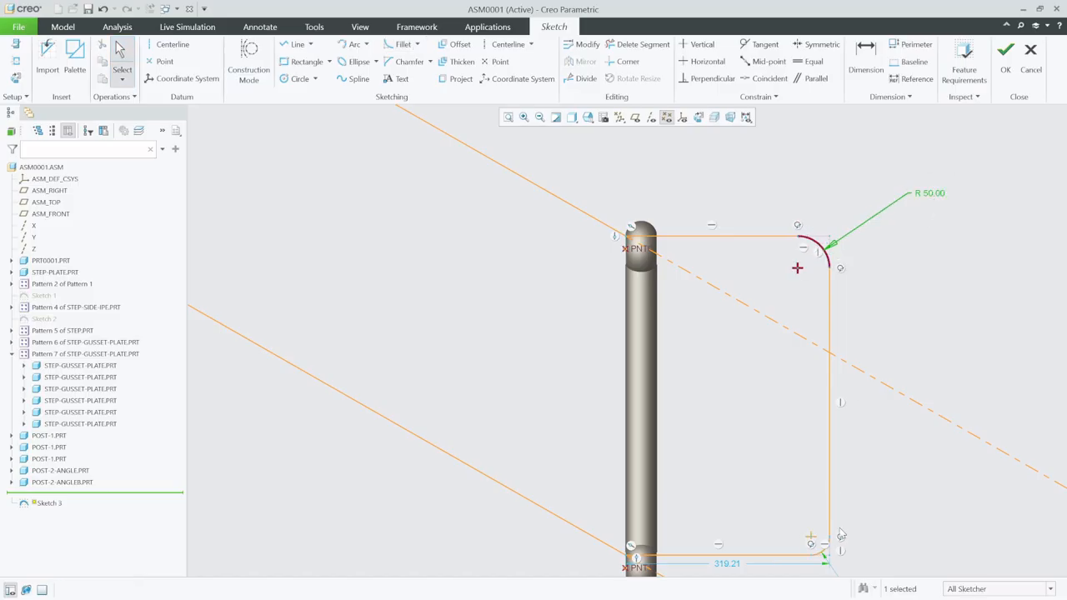
scroll(756, 385, "up", 3)
double_click(845, 514)
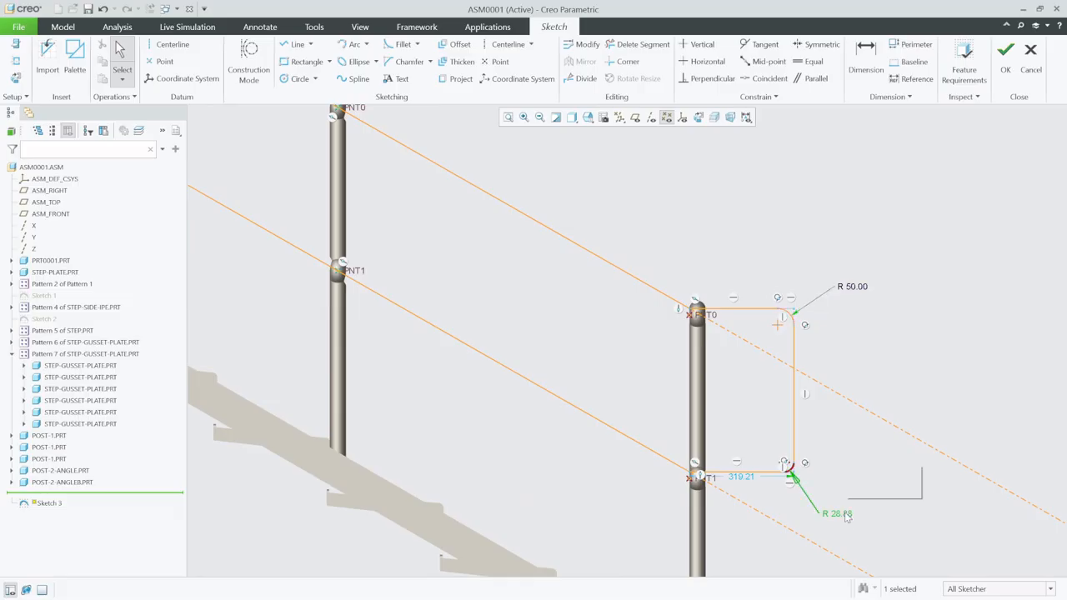
double_click(845, 513)
type("50")
key("Return")
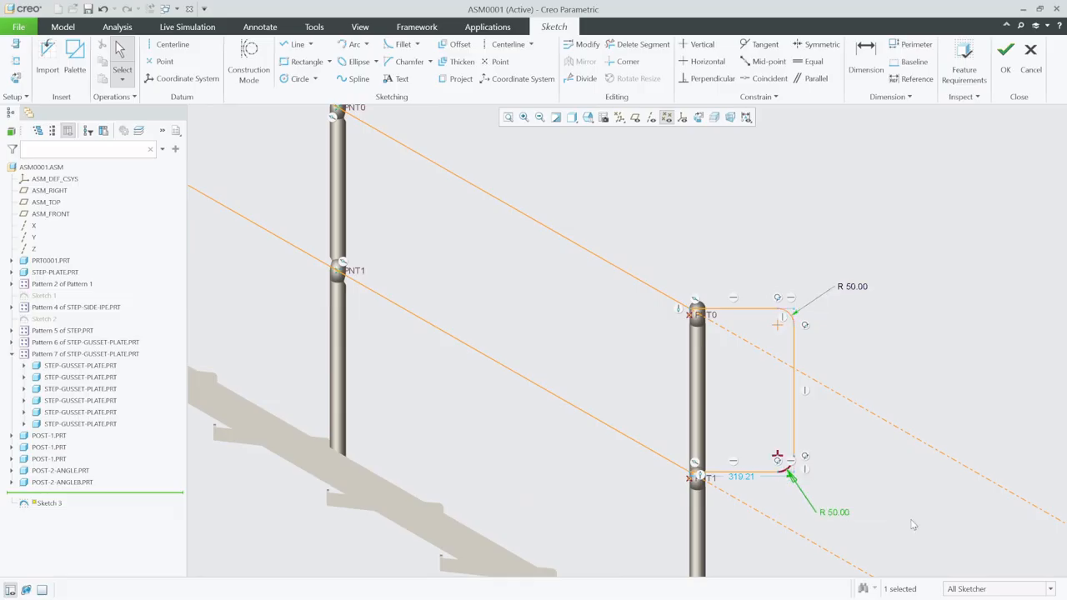
Step: Select the whole railing path sketch to check it and finish the sketch
scroll(890, 473, "up", 2)
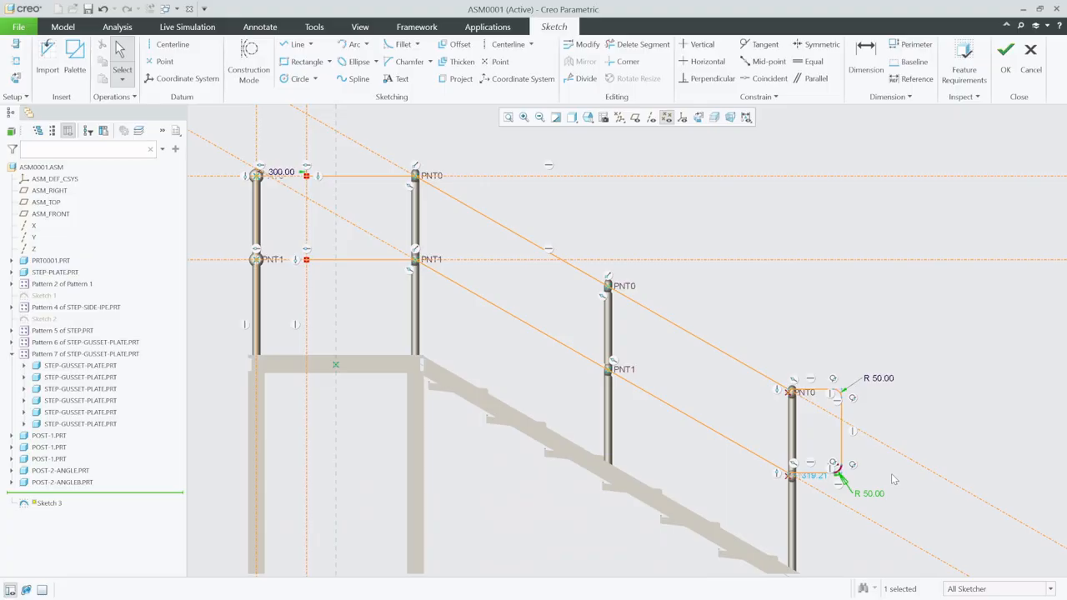
scroll(434, 346, "up", 2)
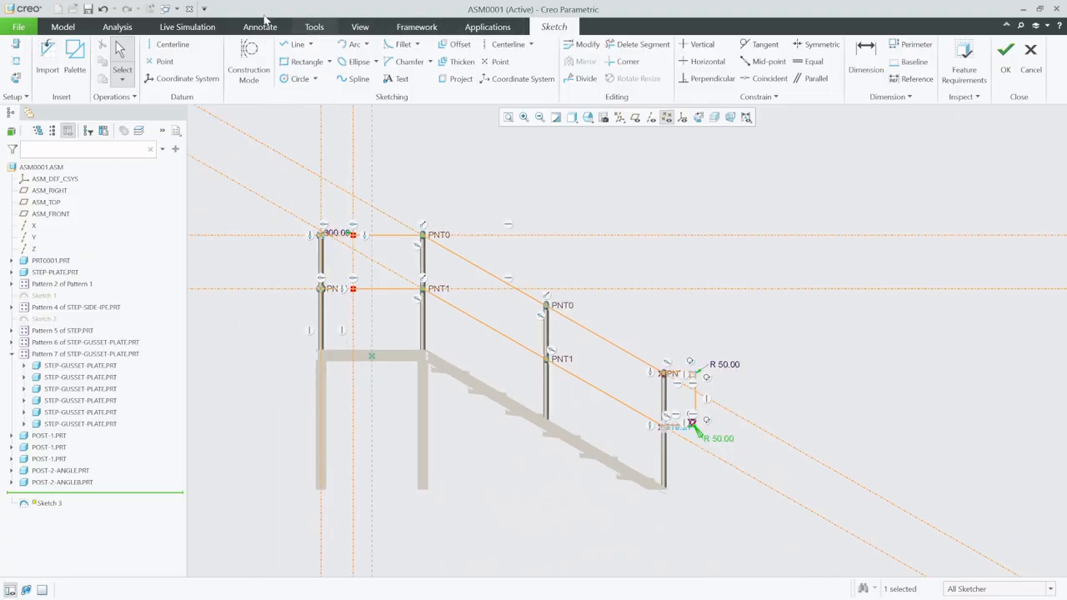
left_click(126, 55)
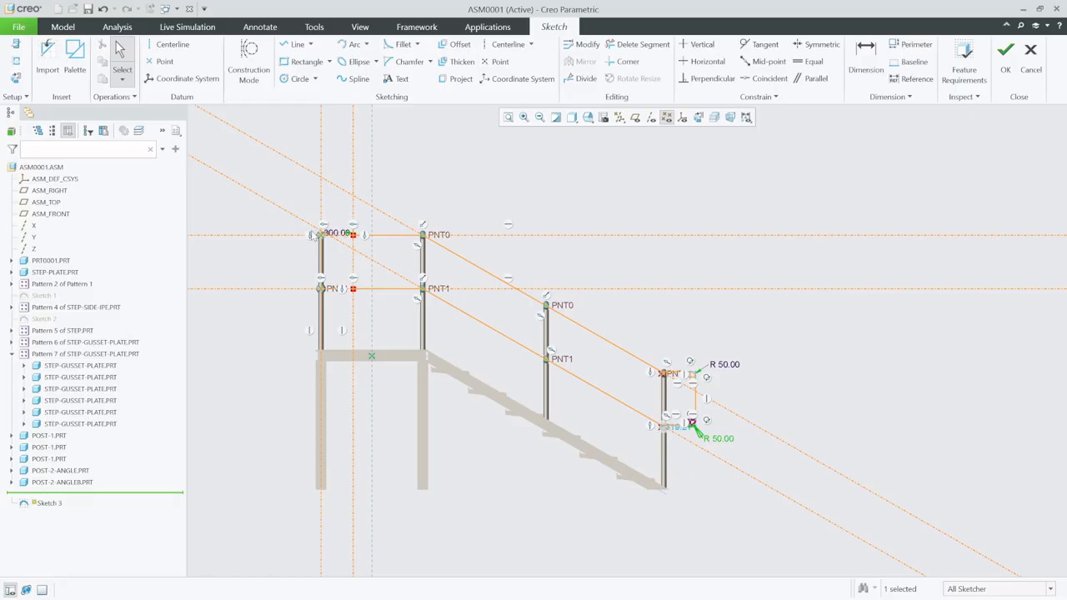
left_click_drag(255, 203, 776, 505)
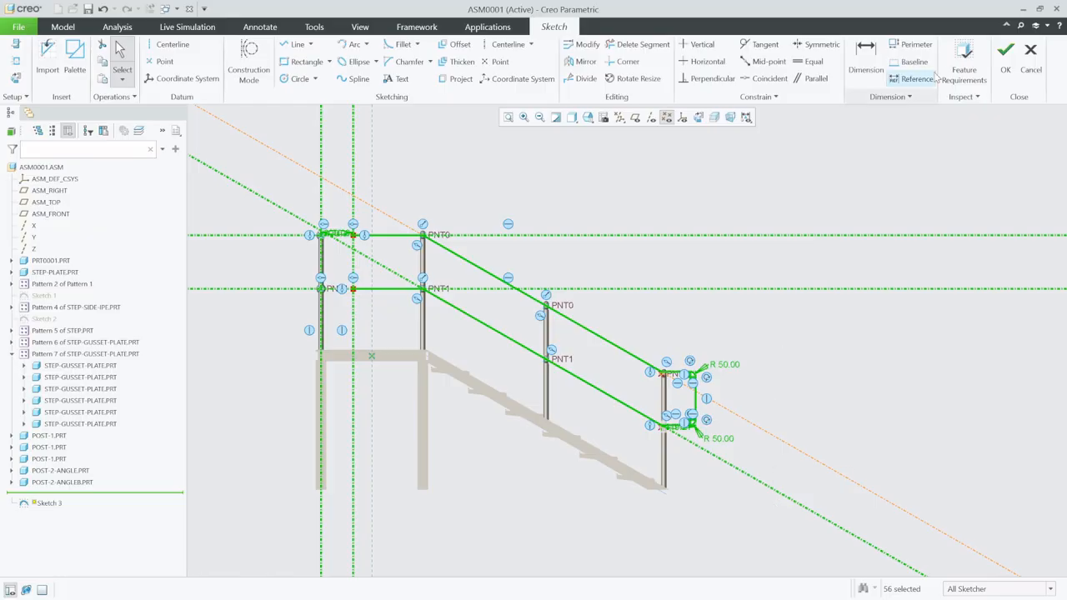
left_click(1005, 58)
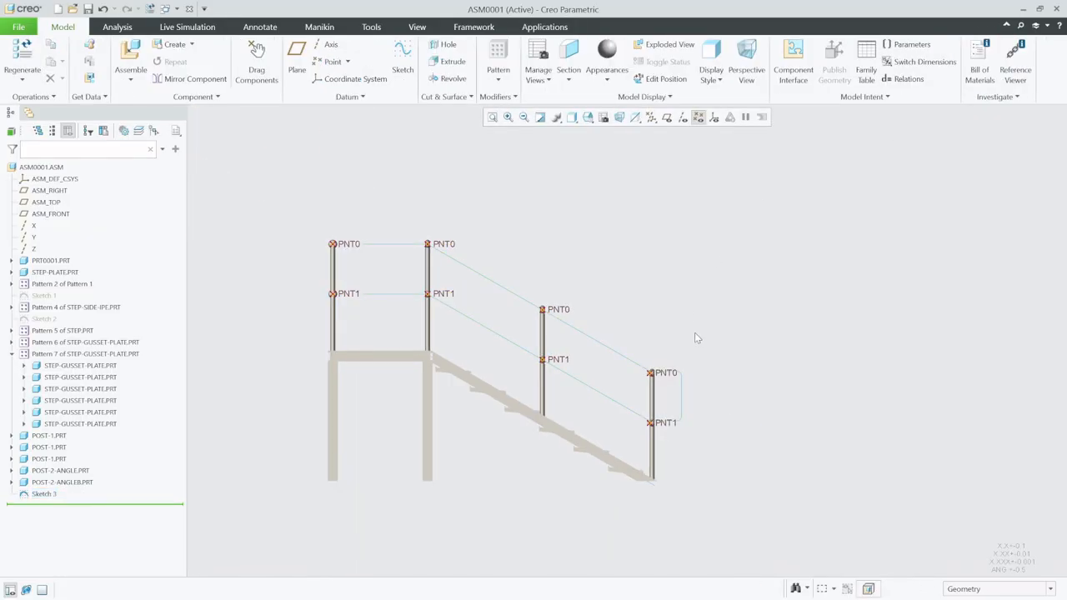
Step: Activate the lowest stair post part, POST-2-ANGLE, for editing within the assembly
scroll(651, 379, "down", 5)
scroll(664, 261, "up", 2)
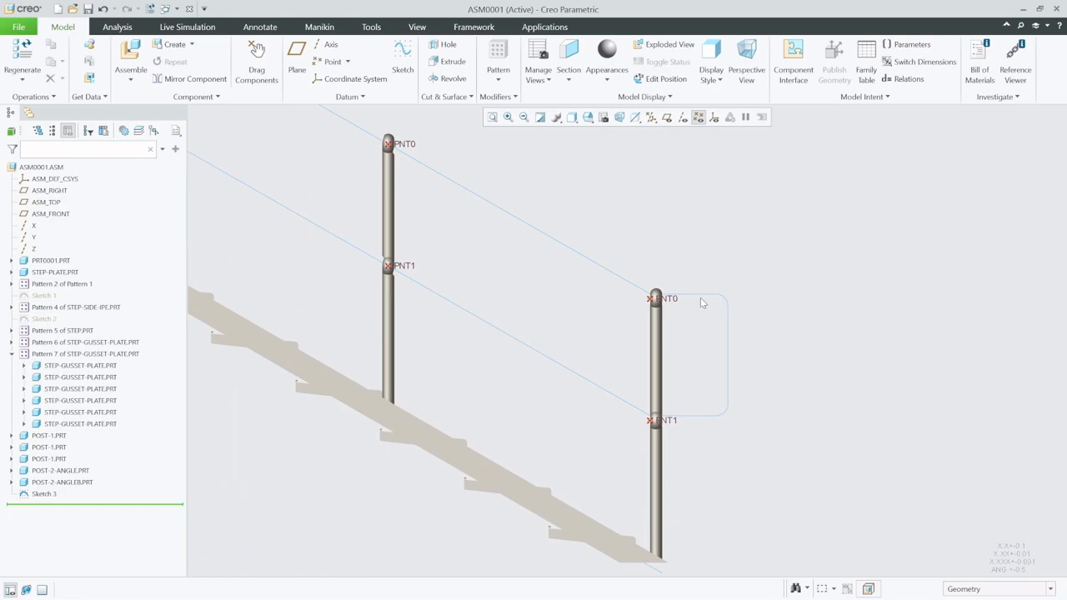
scroll(702, 304, "up", 2)
scroll(696, 320, "down", 3)
left_click(663, 303)
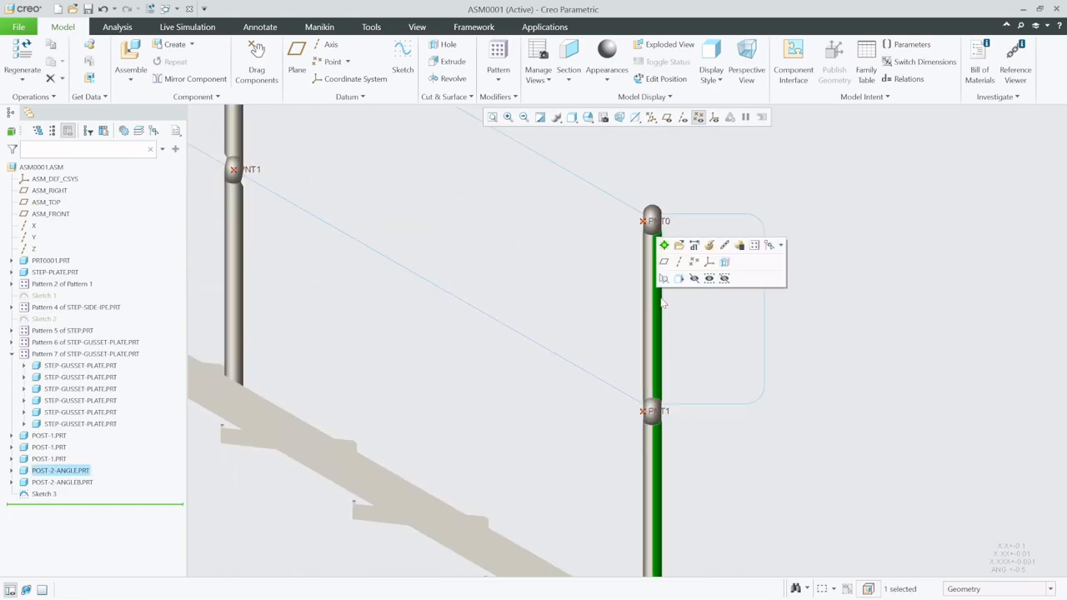
left_click(664, 244)
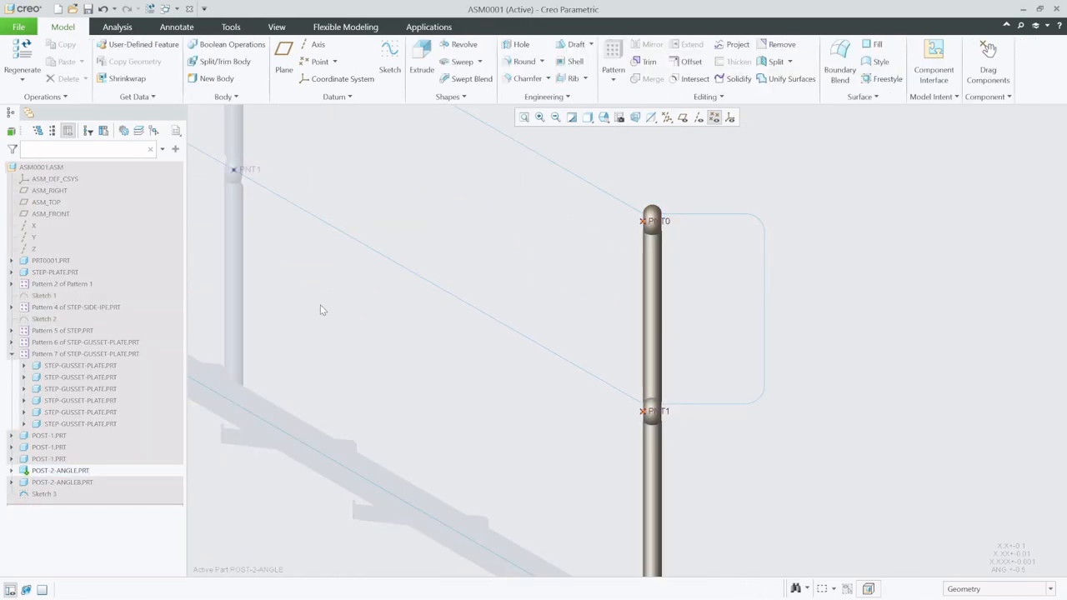
Step: Set the depth of the post's Extrude 1 in POST-2-ANGLE to 1100
left_click(11, 471)
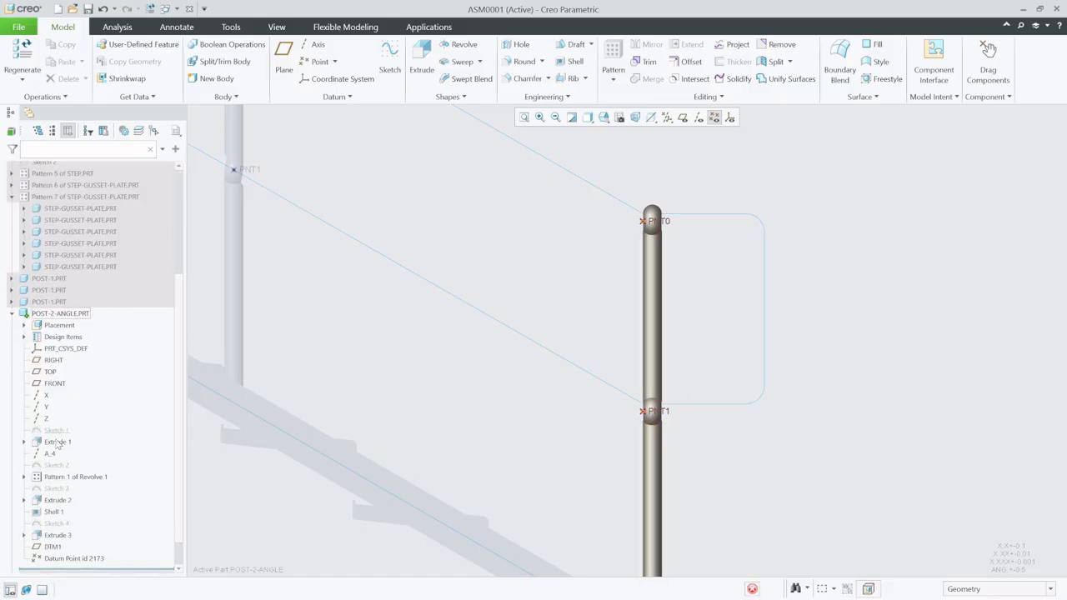
left_click(56, 442)
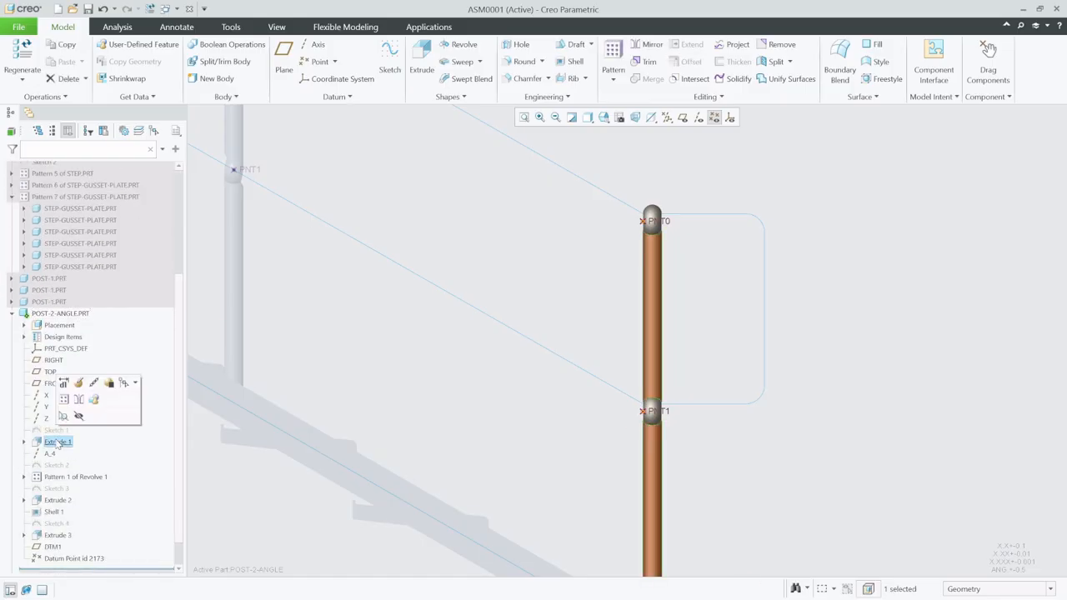
left_click(80, 384)
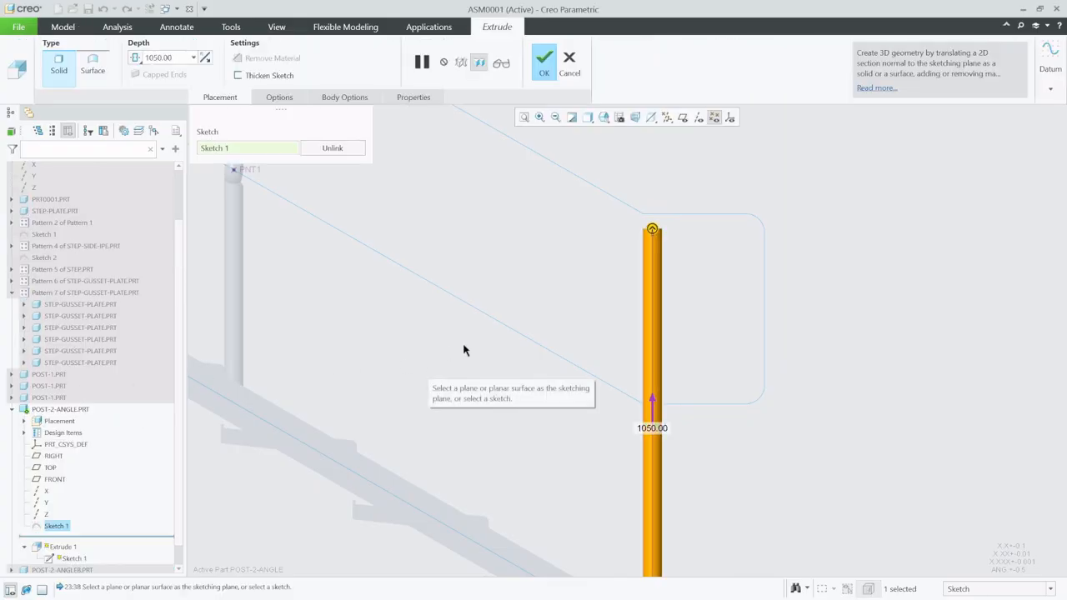
left_click(653, 423)
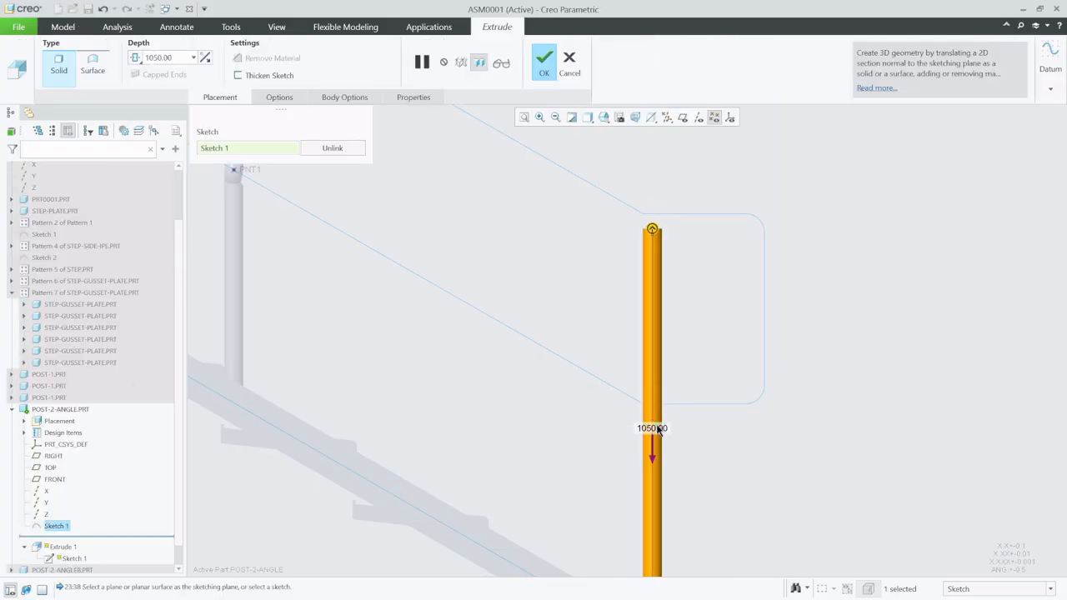
double_click(649, 428)
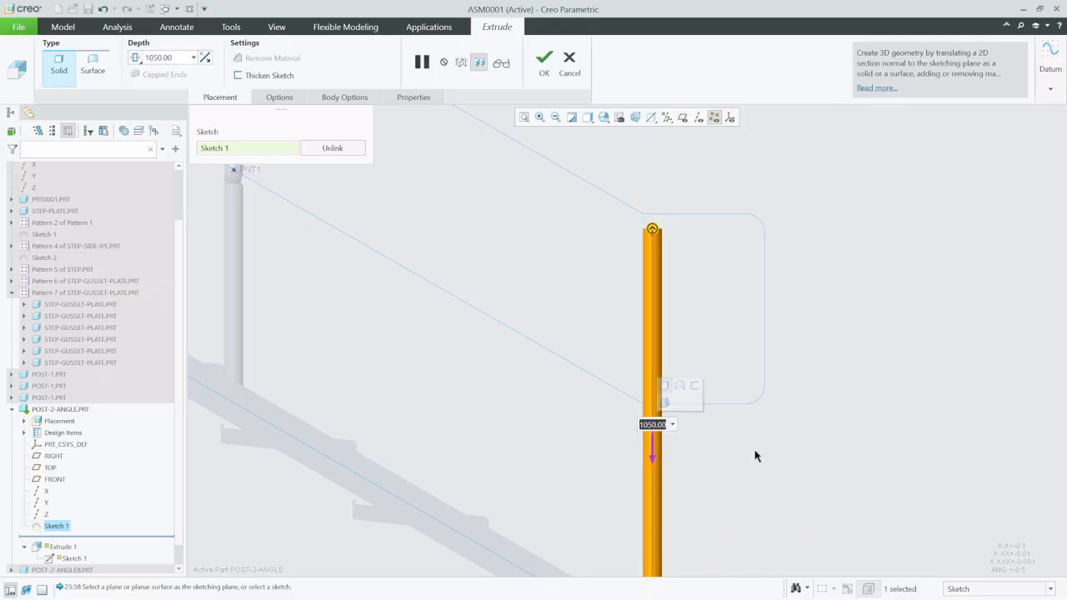
type("11")
key("Return")
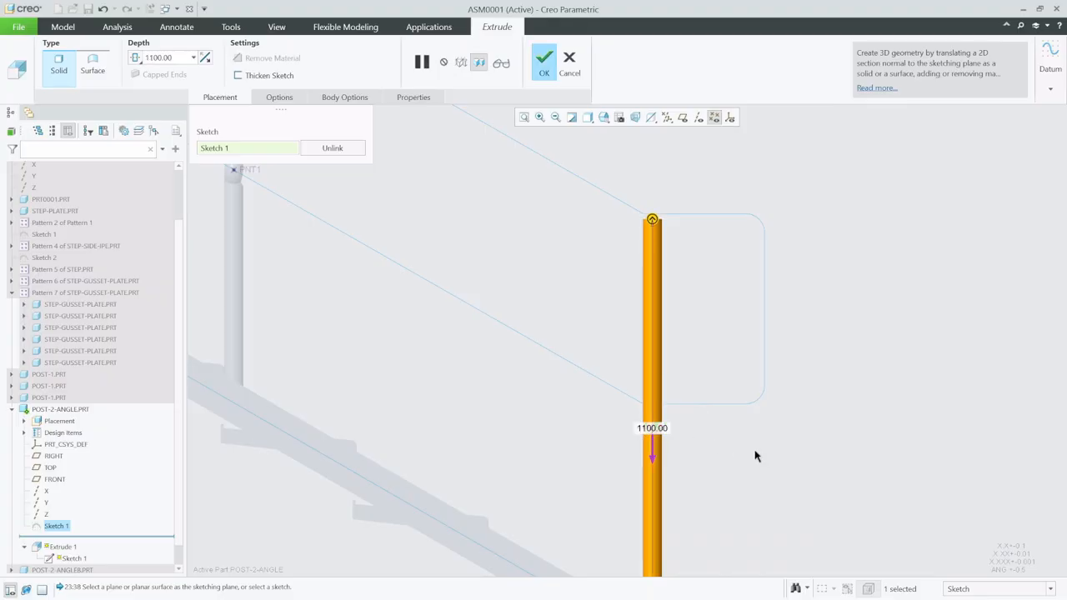
left_click(537, 75)
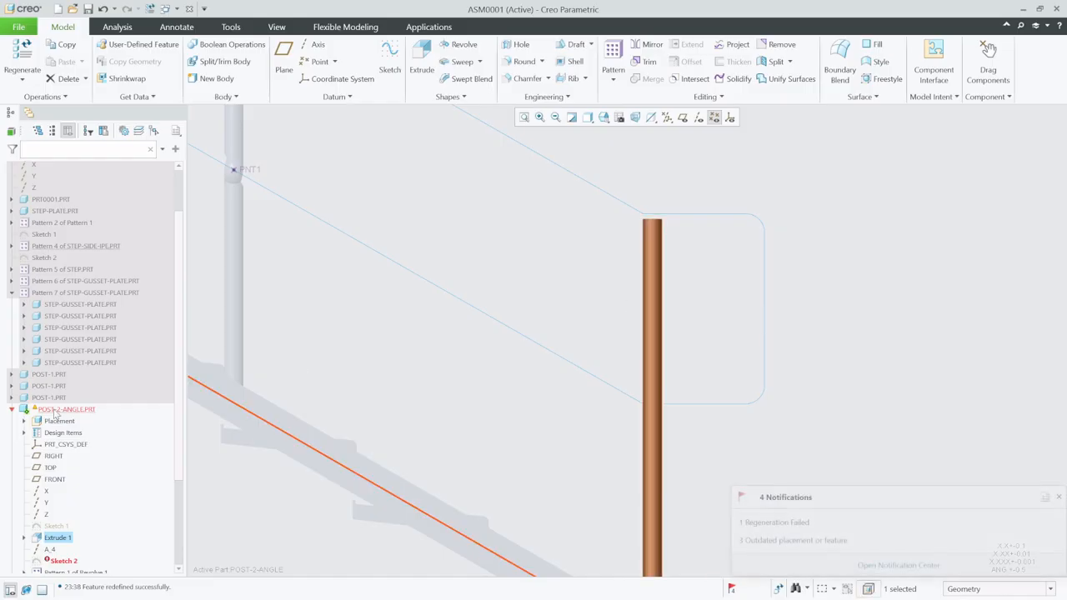
Step: Redefine Sketch 2 in POST-2-ANGLE and enter the sketch despite its unresolved references
scroll(67, 500, "down", 2)
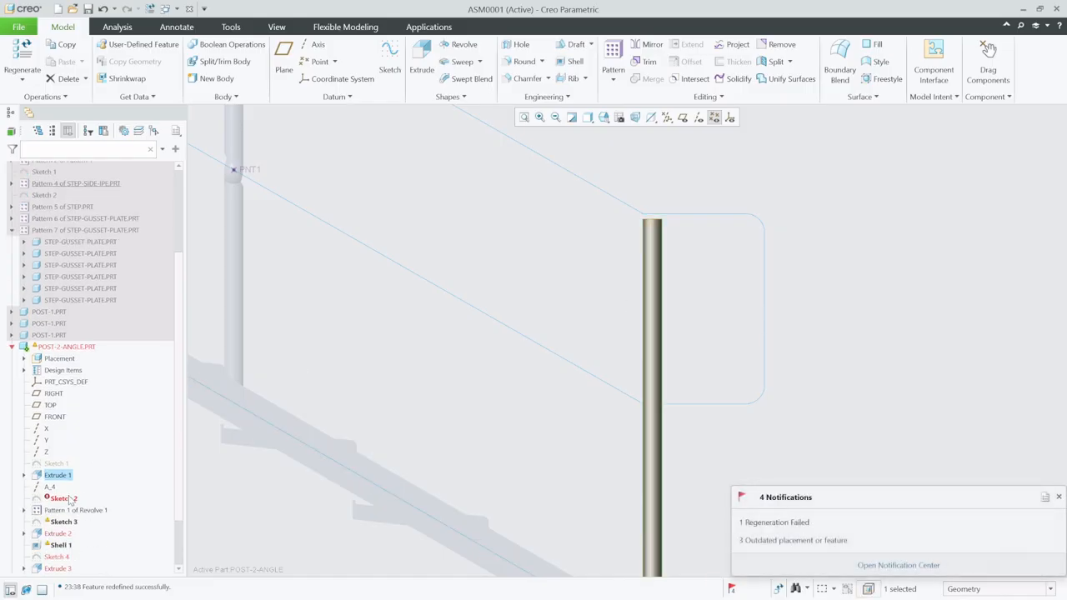
left_click(71, 498)
left_click(92, 439)
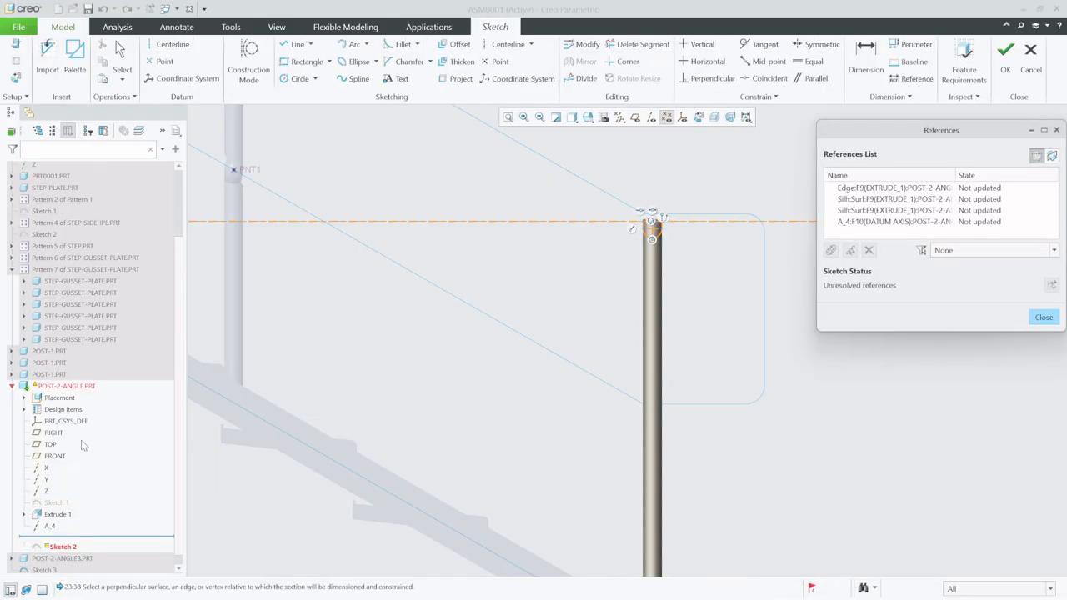
left_click(1043, 317)
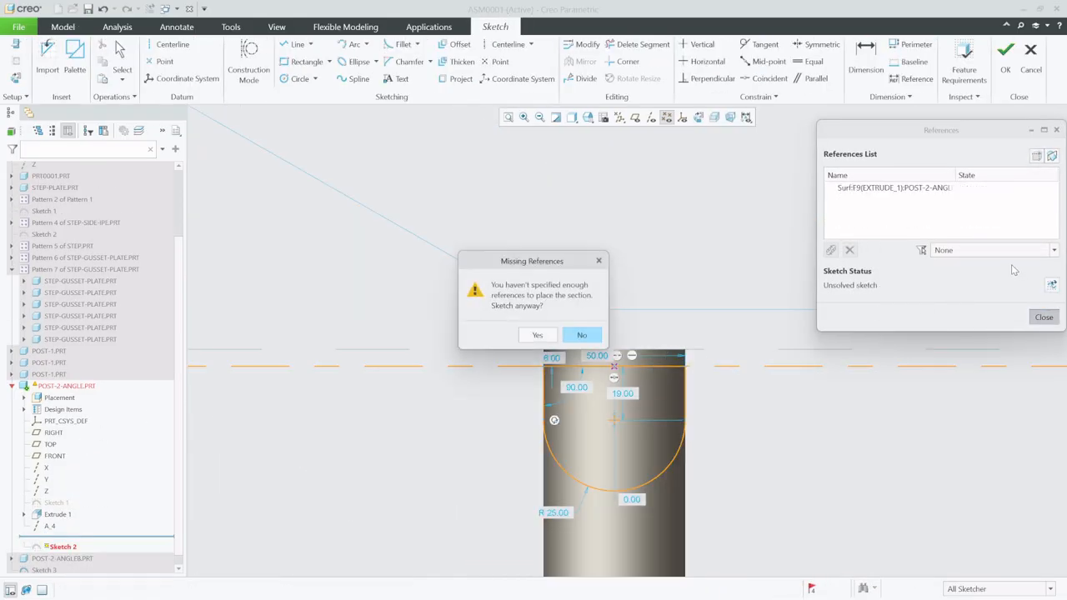
left_click(538, 334)
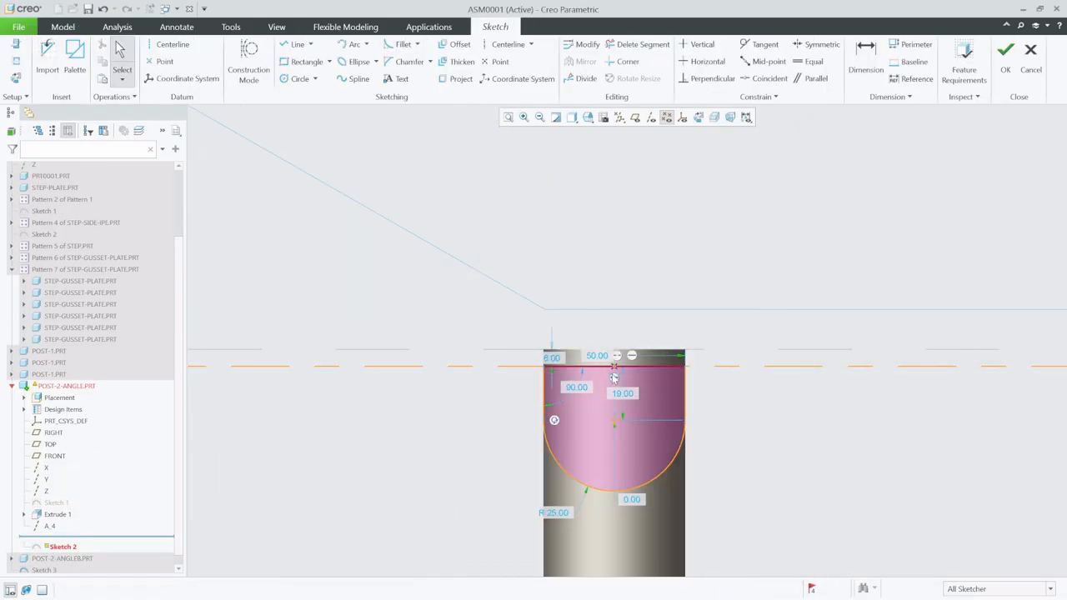
Step: Show the datum planes and add the FRONT plane and both side silhouettes of the post as sketch references
left_click(635, 117)
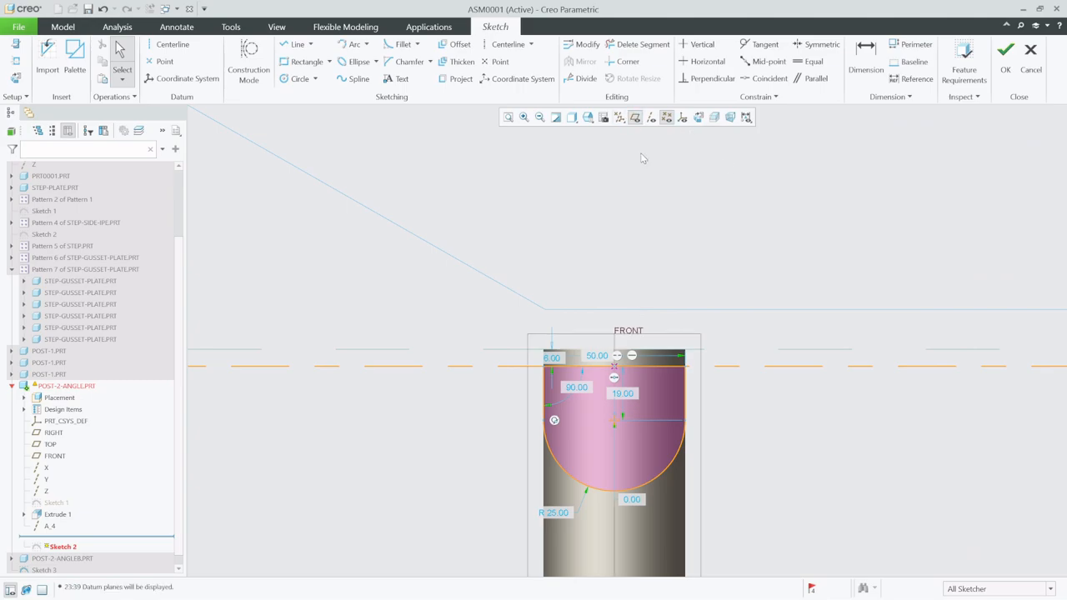
left_click(16, 61)
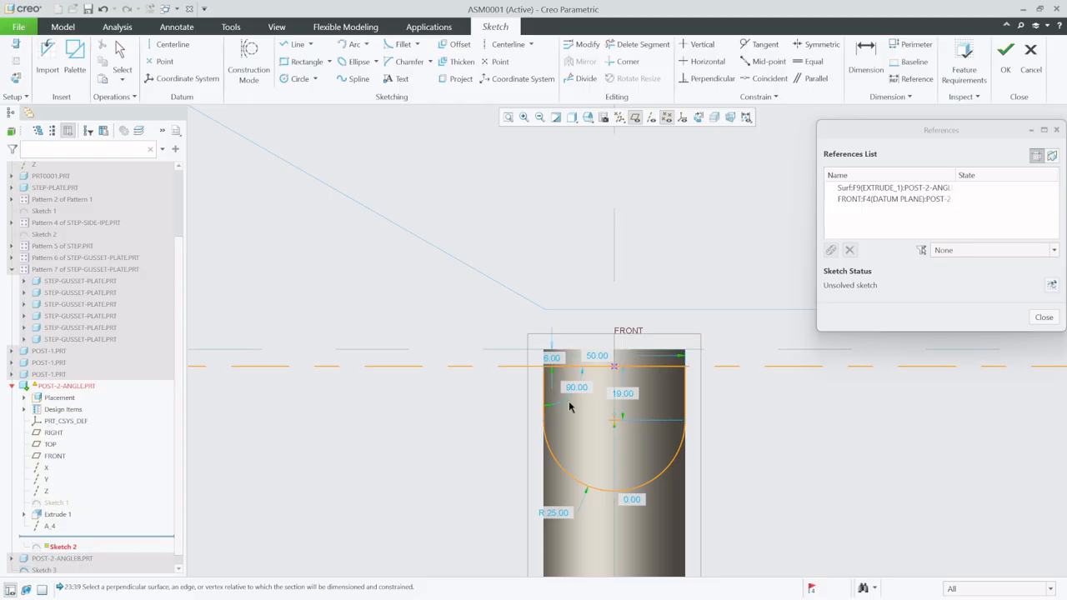
left_click(546, 438)
left_click(684, 429)
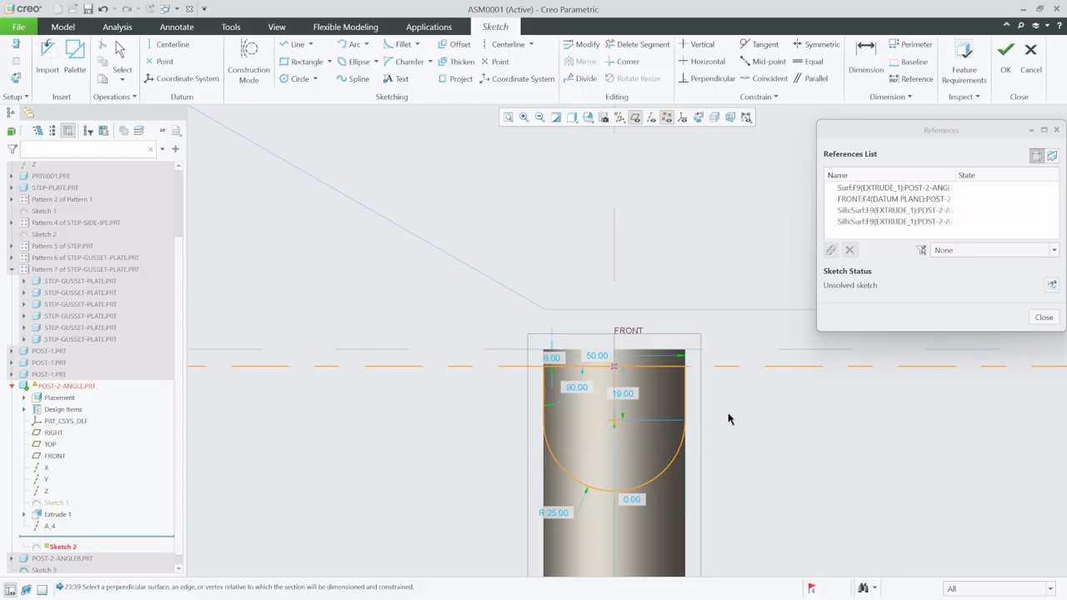
left_click(1044, 317)
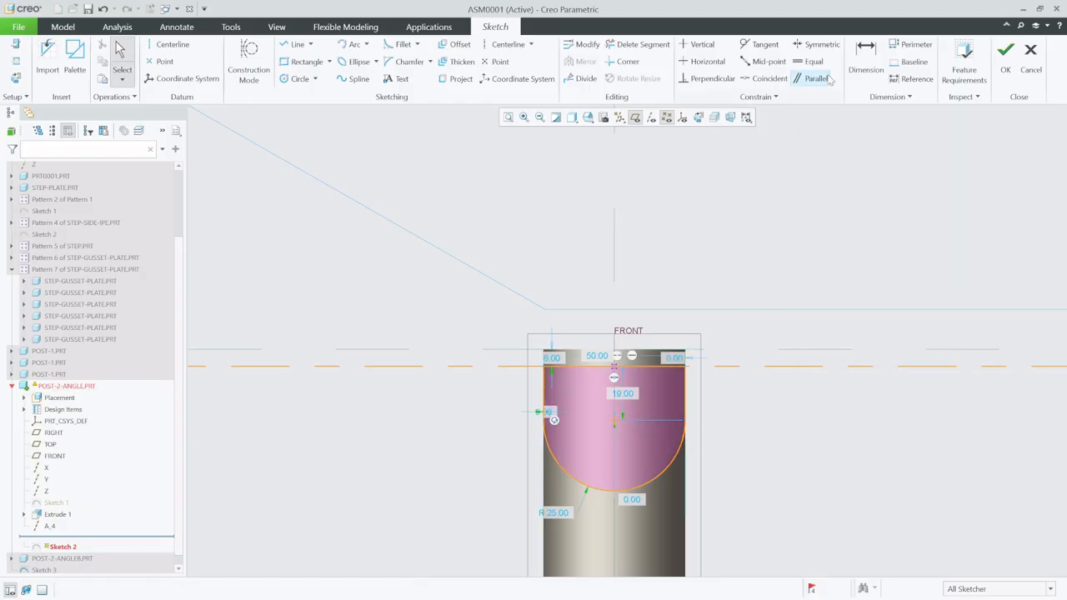
Step: Dimension the profile's straight line from the post's top end and set the offset to 6-50
left_click(858, 50)
left_click(642, 366)
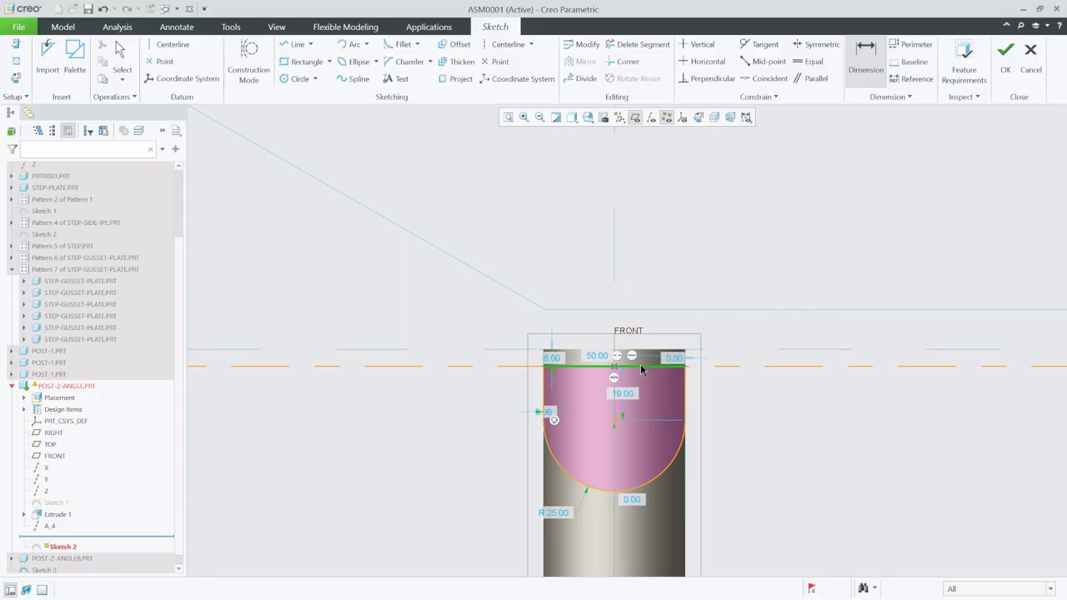
middle_click(723, 354)
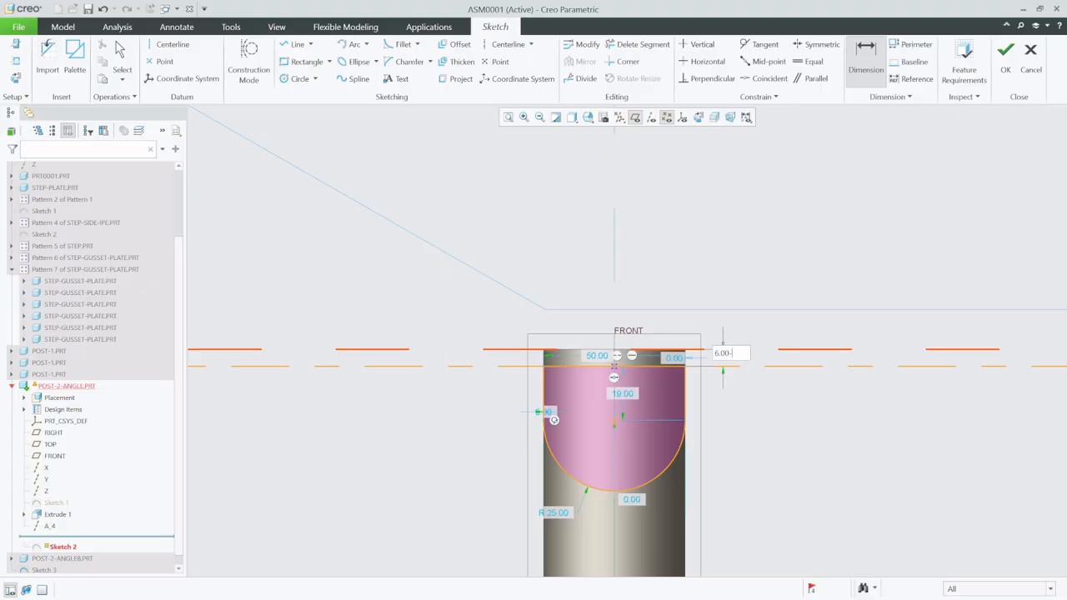
type("-50")
key("Return")
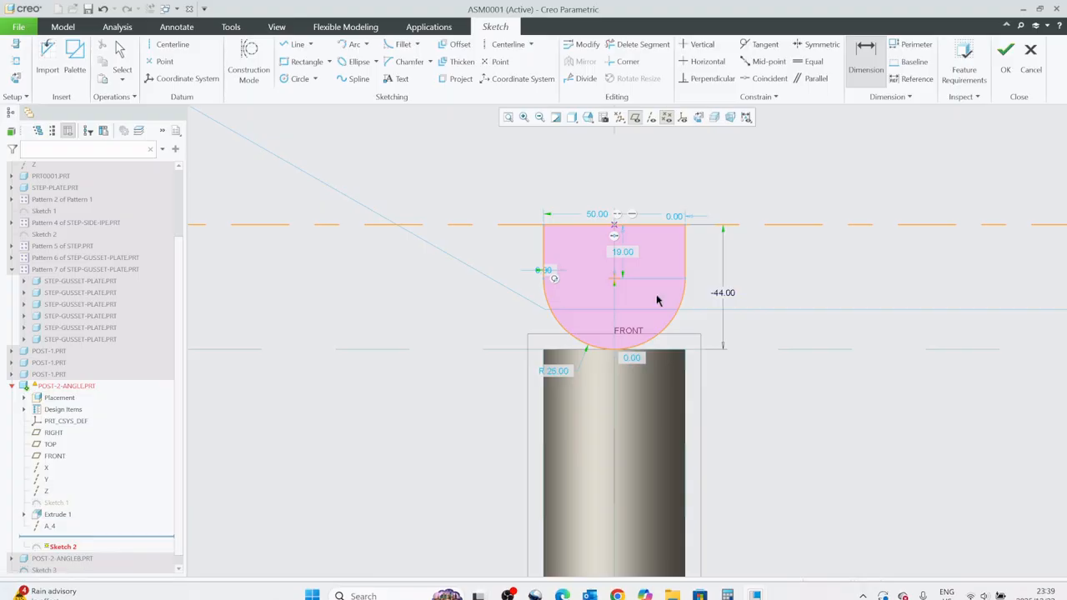
Step: Set the profile's offset from the post's top end to 6-38 and finish Sketch 2
double_click(723, 294)
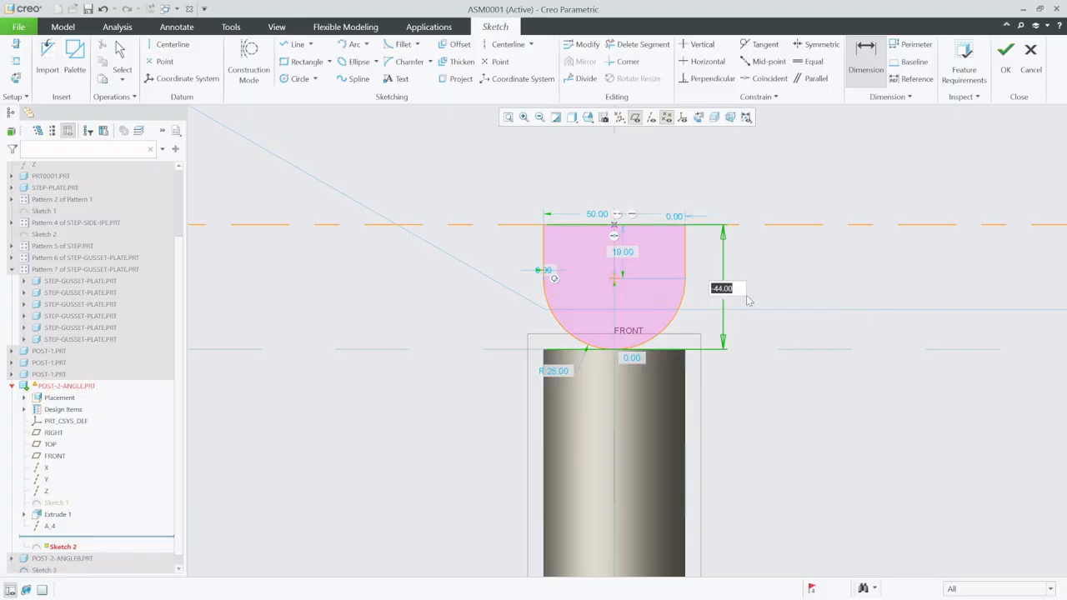
type("6-38")
key("Return")
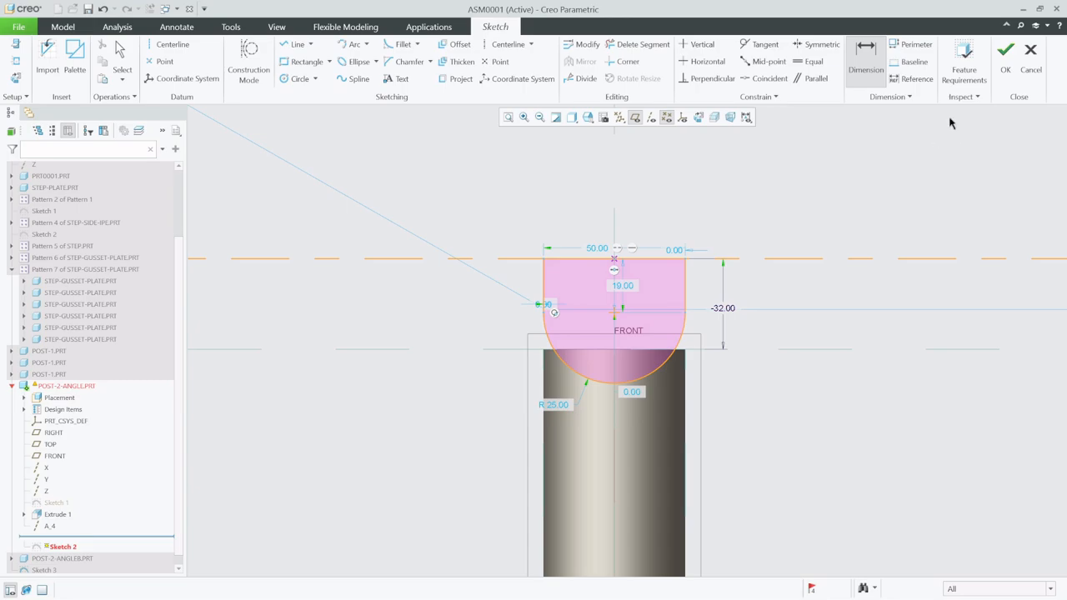
left_click(1006, 55)
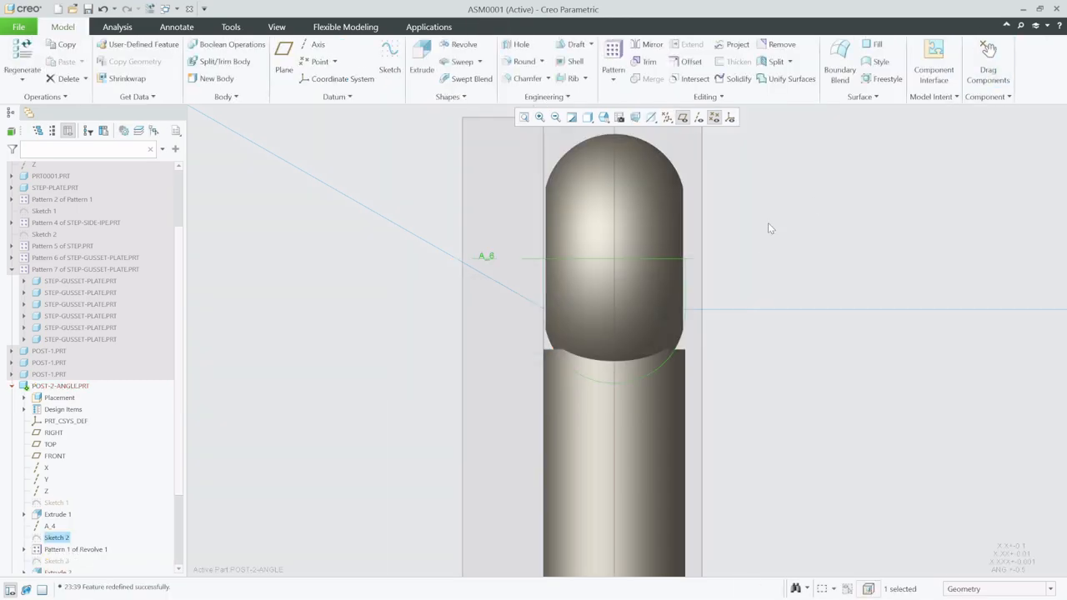
Step: Reduce the depth of Extrude 1 in the POST-2-ANGLE part by 12, to 1070, and accept the change
scroll(767, 223, "down", 3)
scroll(650, 254, "down", 5)
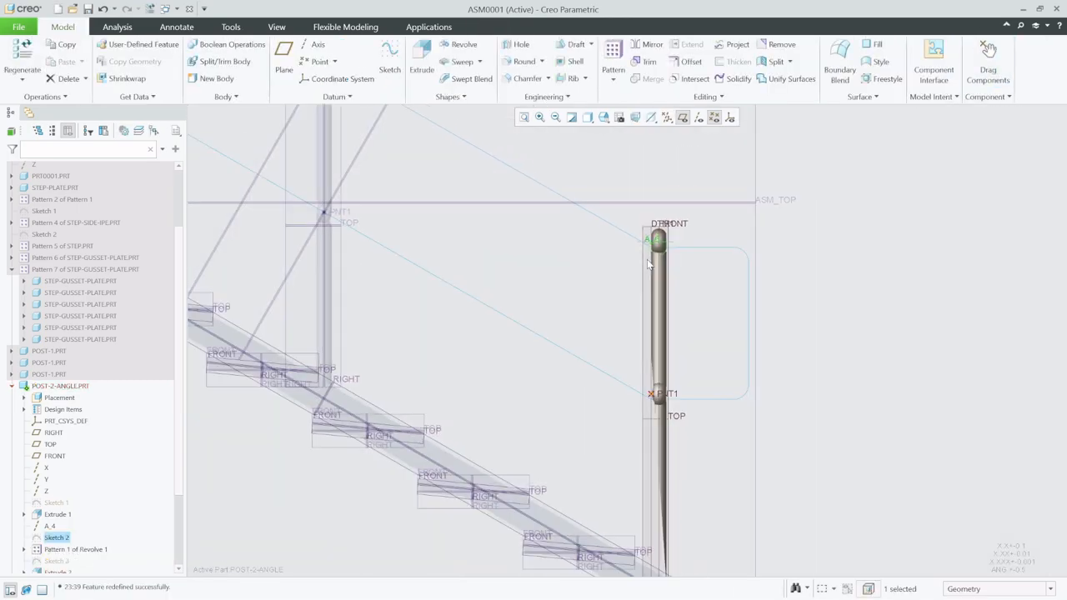
scroll(648, 264, "up", 4)
left_click(44, 284)
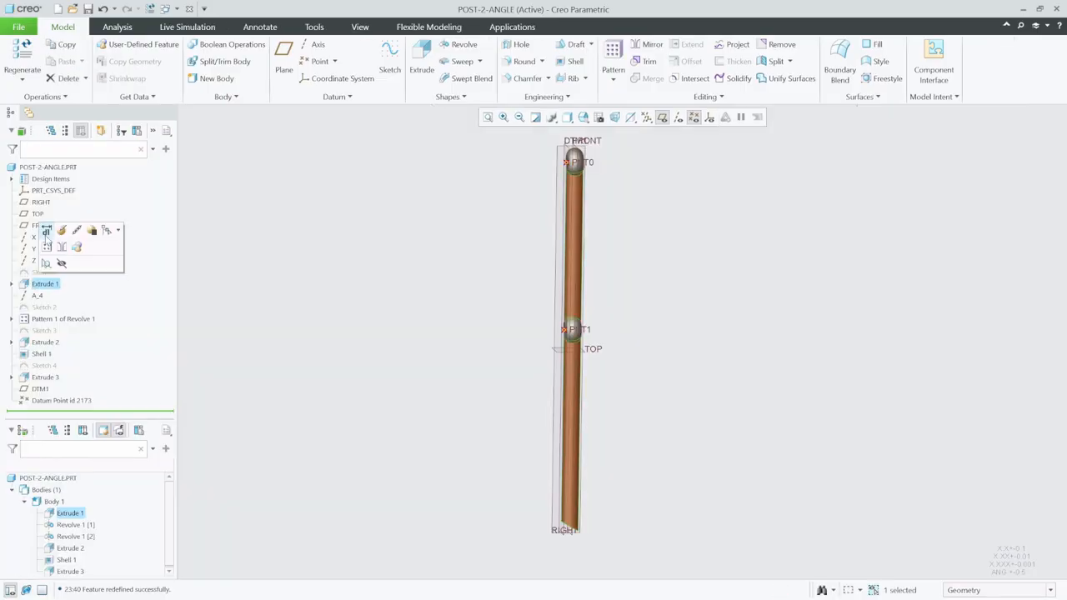
left_click(47, 232)
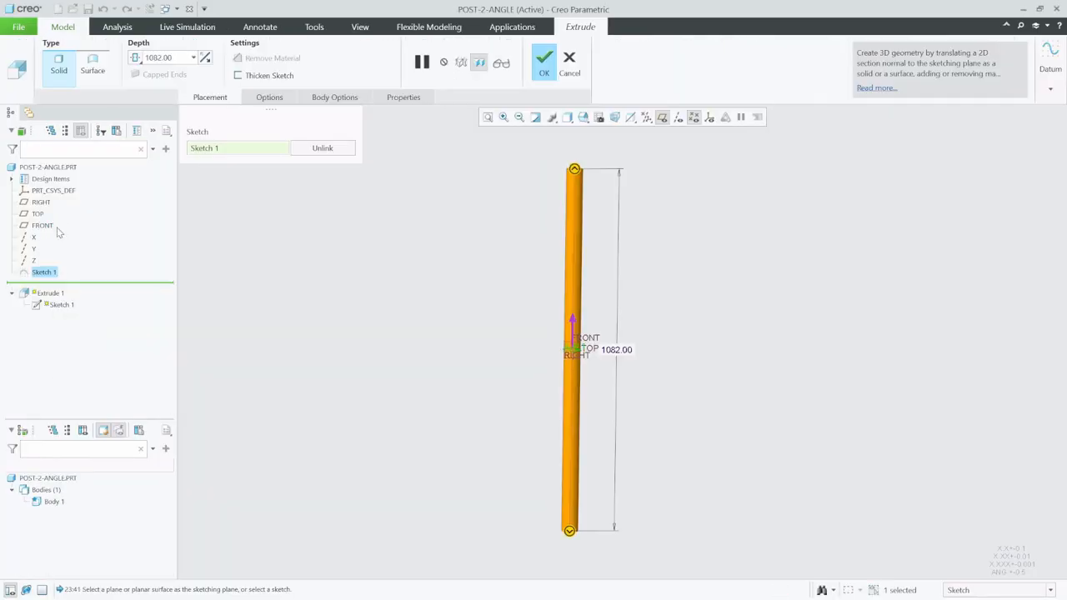
double_click(627, 350)
left_click(636, 347)
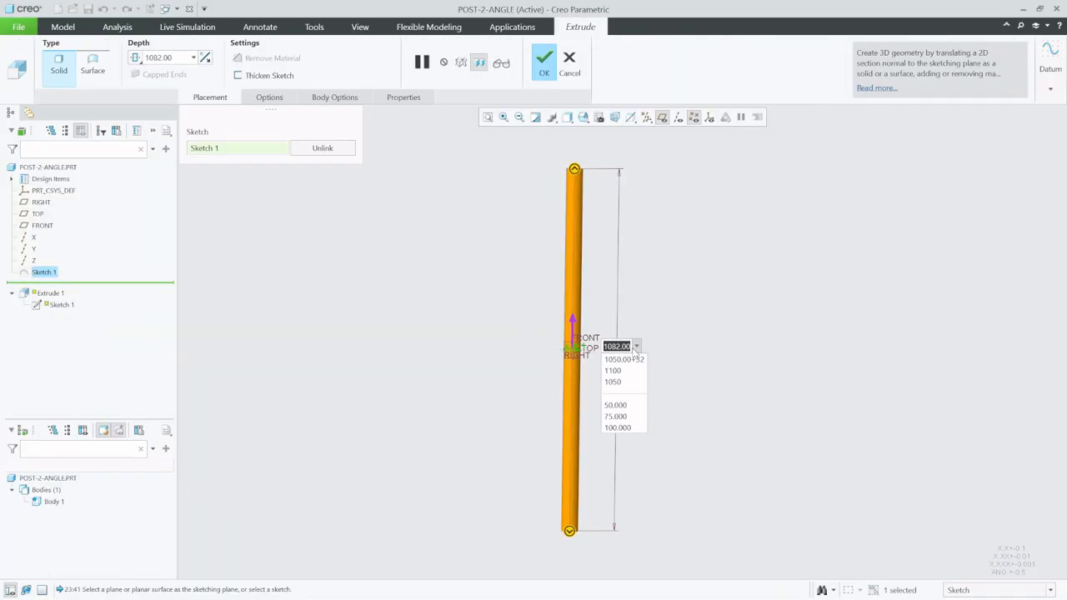
left_click(635, 348)
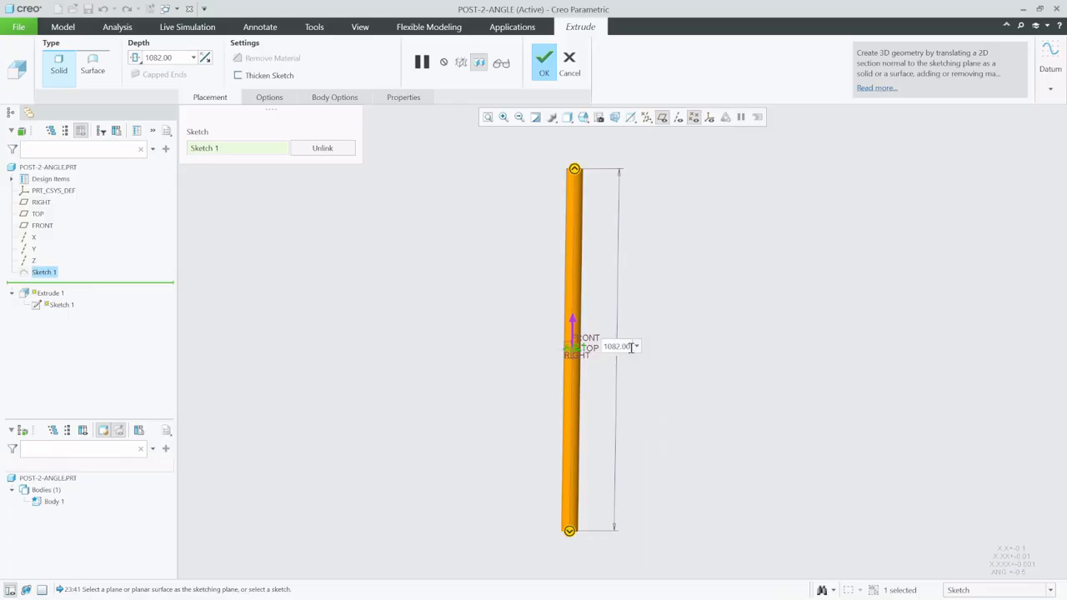
type("-12")
key("Return")
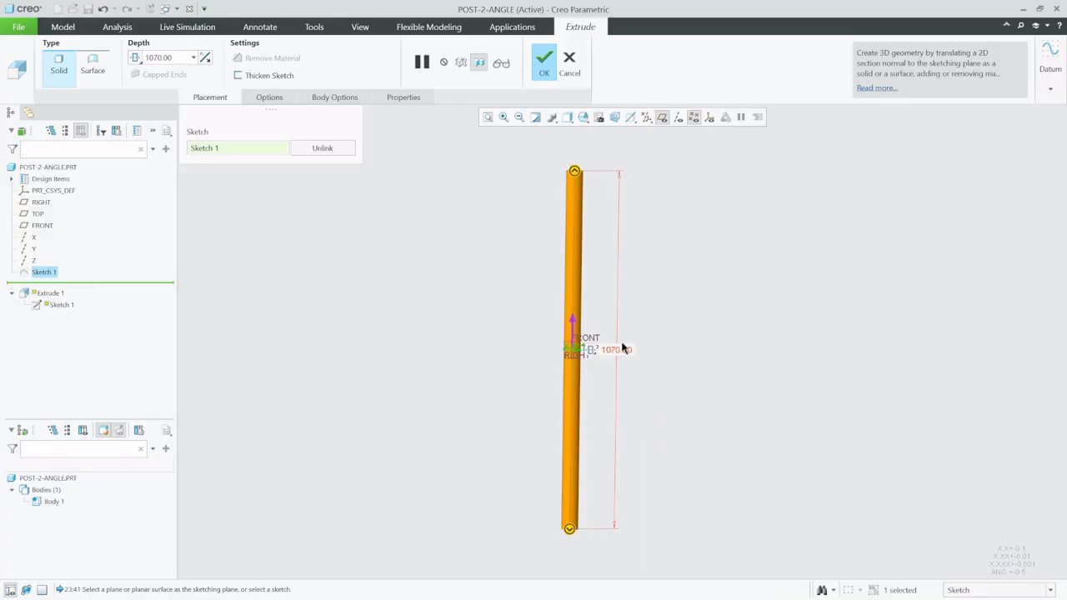
left_click(540, 56)
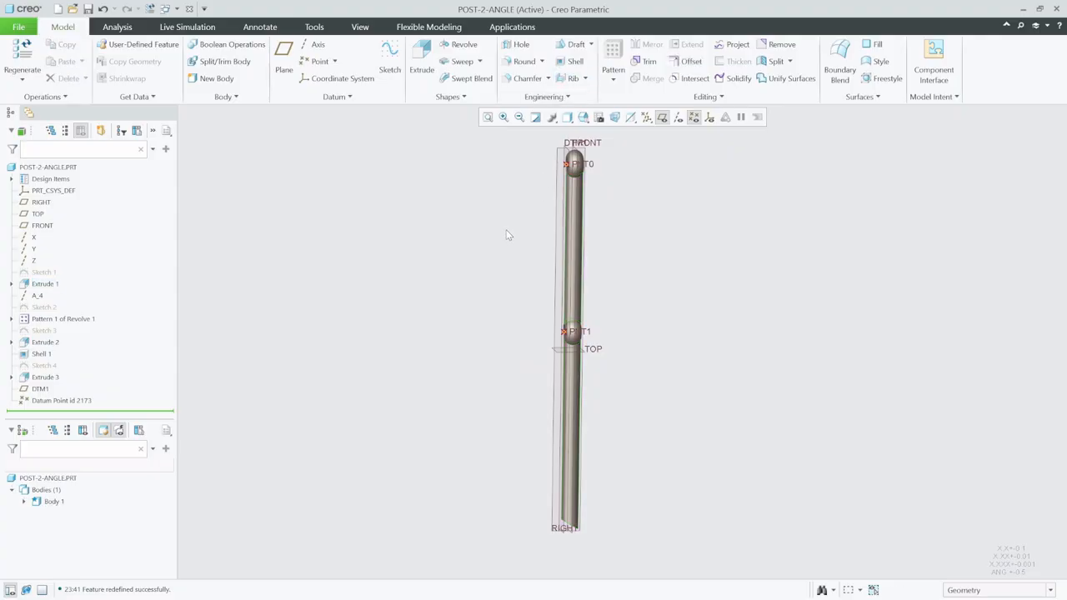
Step: Regenerate POST-2-ANGLE, switch to the ASM0001 window and regenerate the assembly
left_click(22, 52)
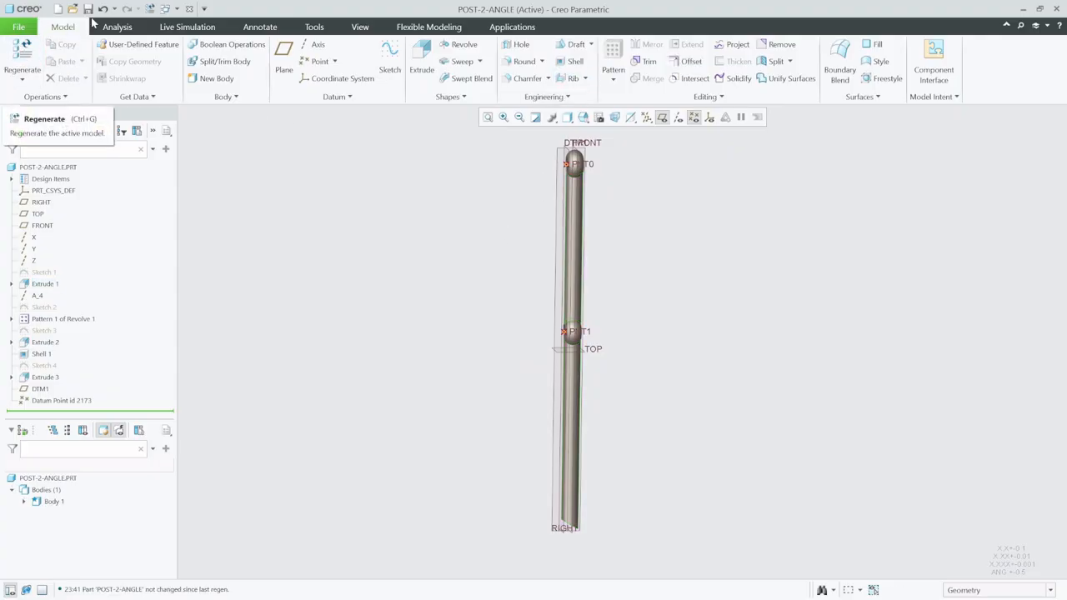
left_click(165, 9)
left_click(187, 24)
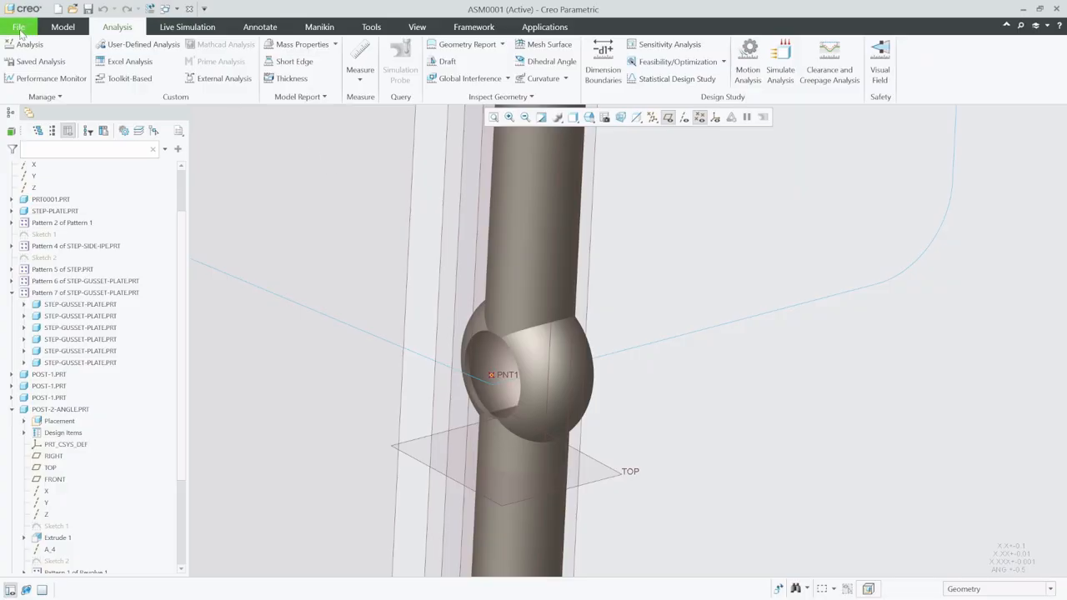
left_click(62, 27)
left_click(23, 52)
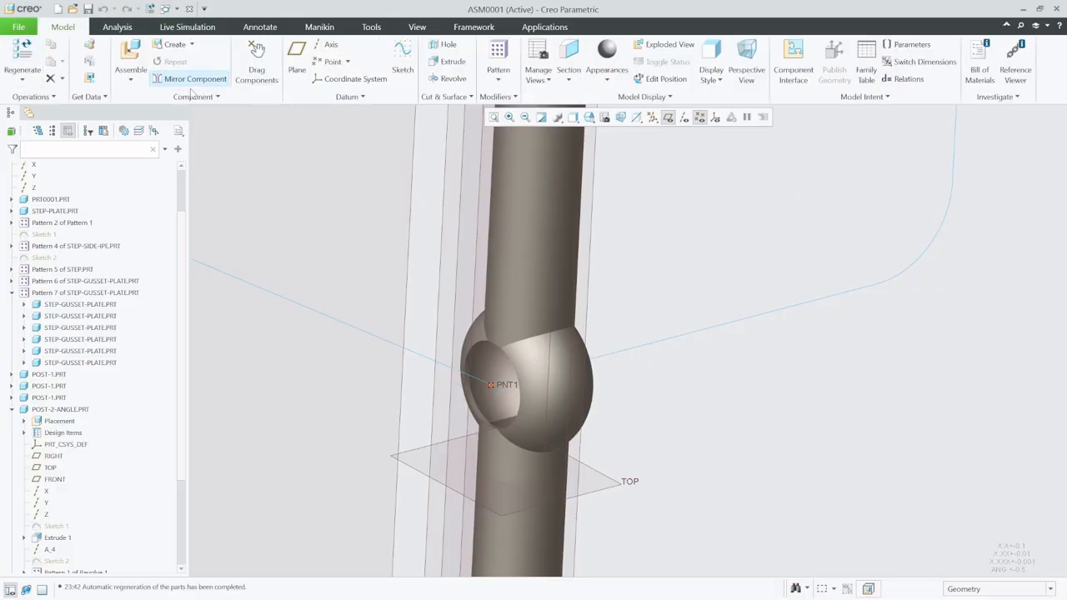
Step: Orient the stair assembly to the saved TOP view
scroll(367, 176, "up", 2)
mouse_move(586, 274)
middle_mouse_down()
mouse_move(536, 255)
mouse_move(562, 246)
mouse_move(565, 233)
middle_mouse_up()
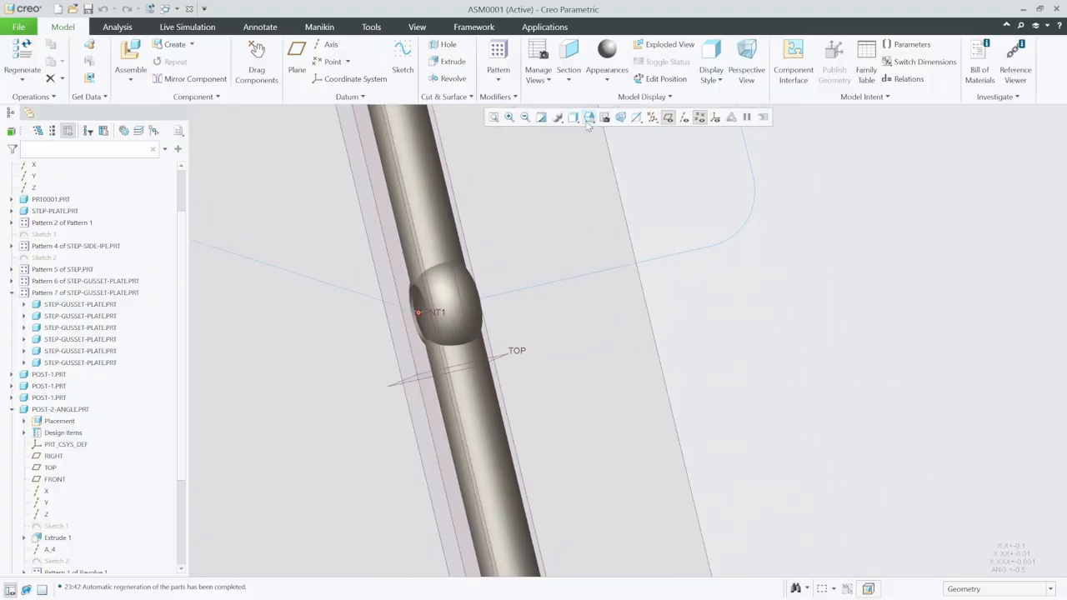
left_click(588, 118)
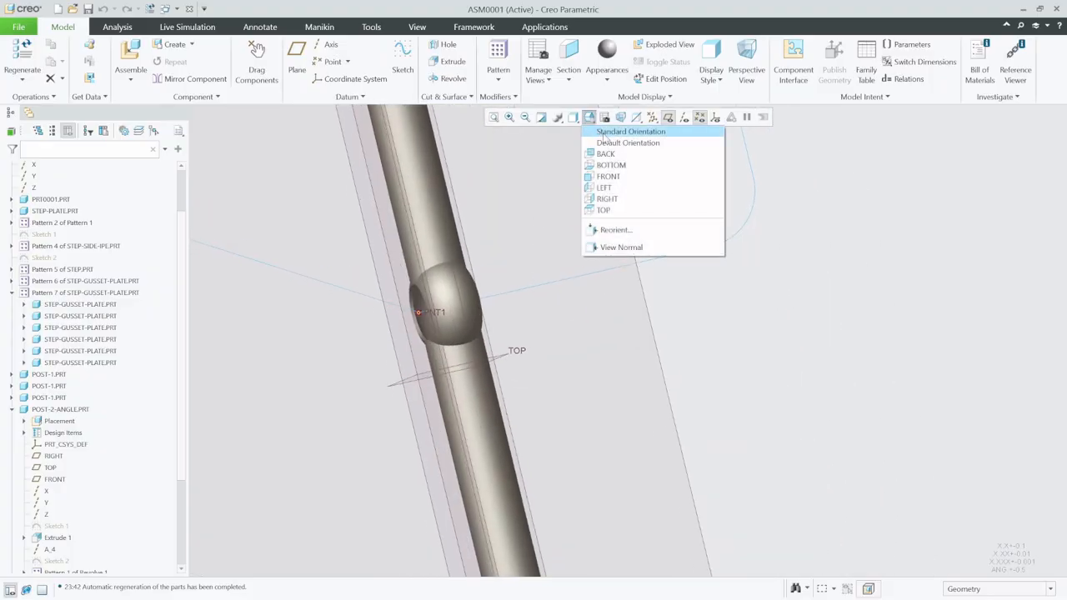
left_click(616, 210)
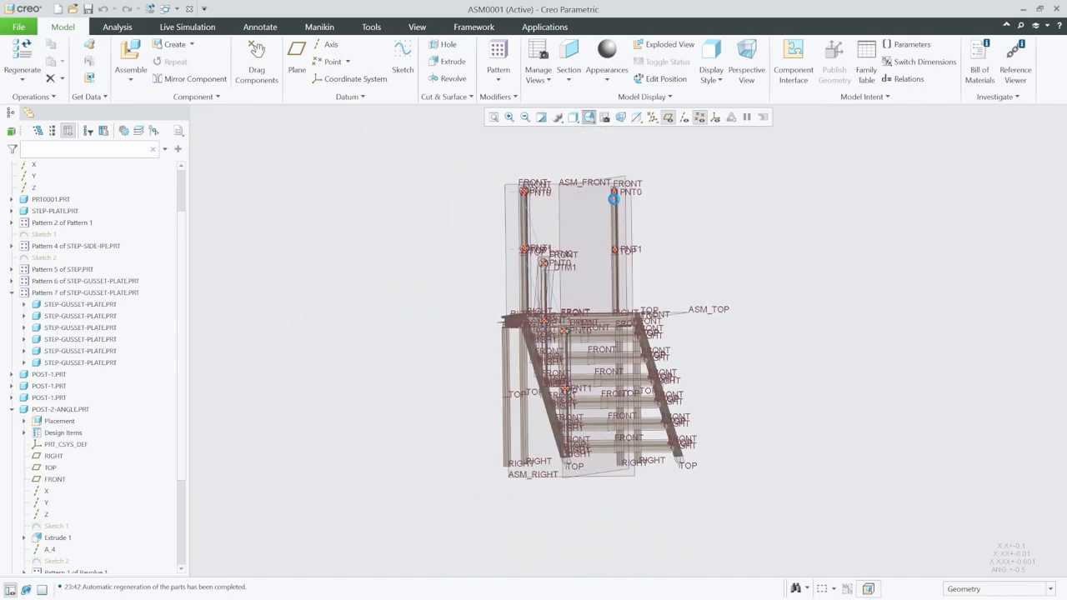
left_click(589, 117)
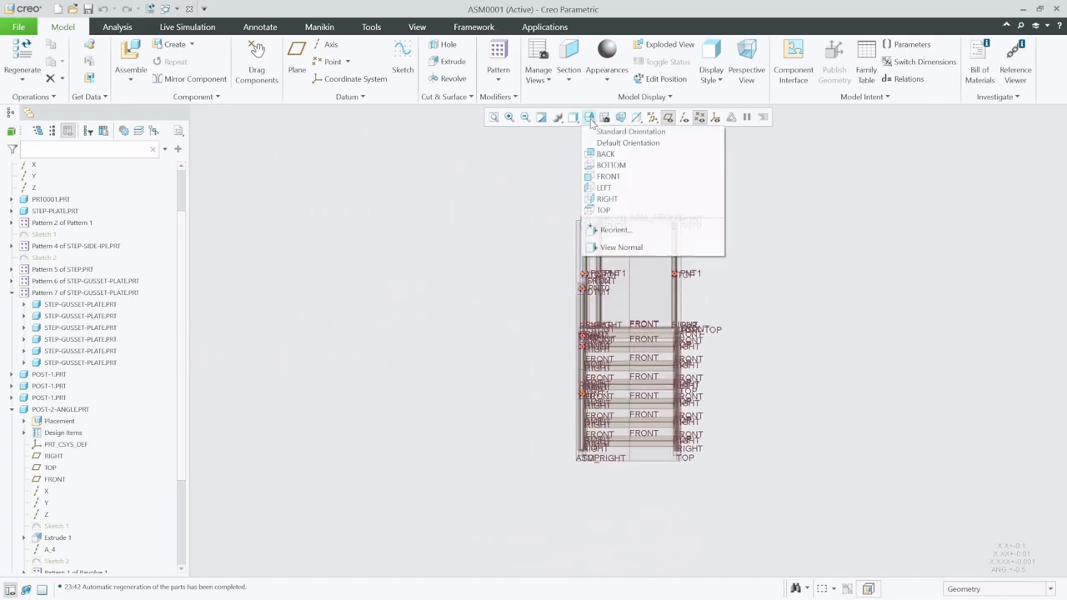
Step: Show the staircase assembly in the LEFT view with datum planes hidden and datum points displayed
left_click(625, 189)
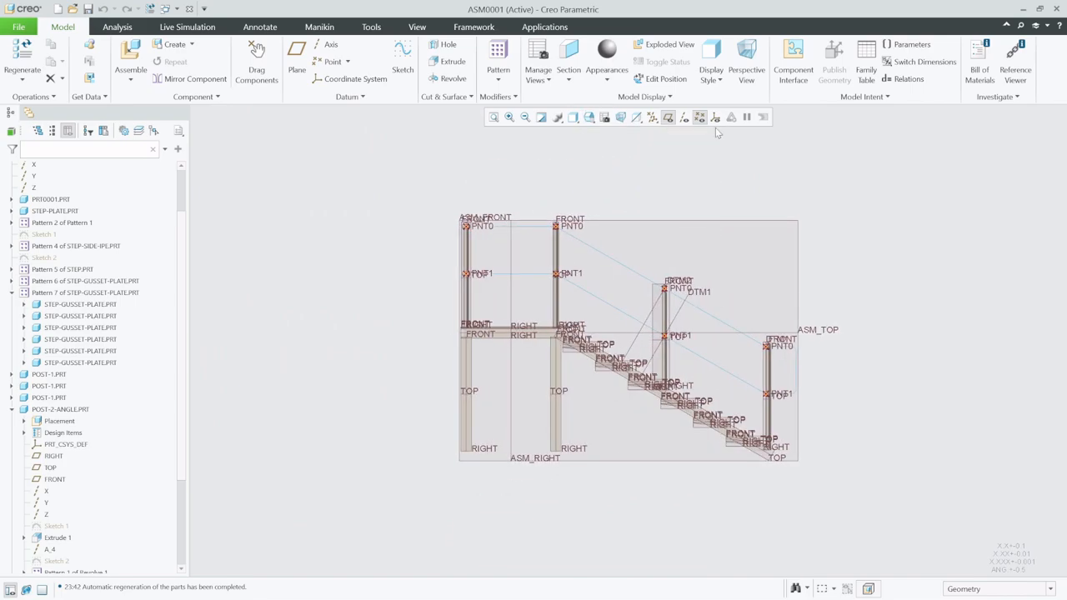
left_click(699, 118)
left_click(668, 118)
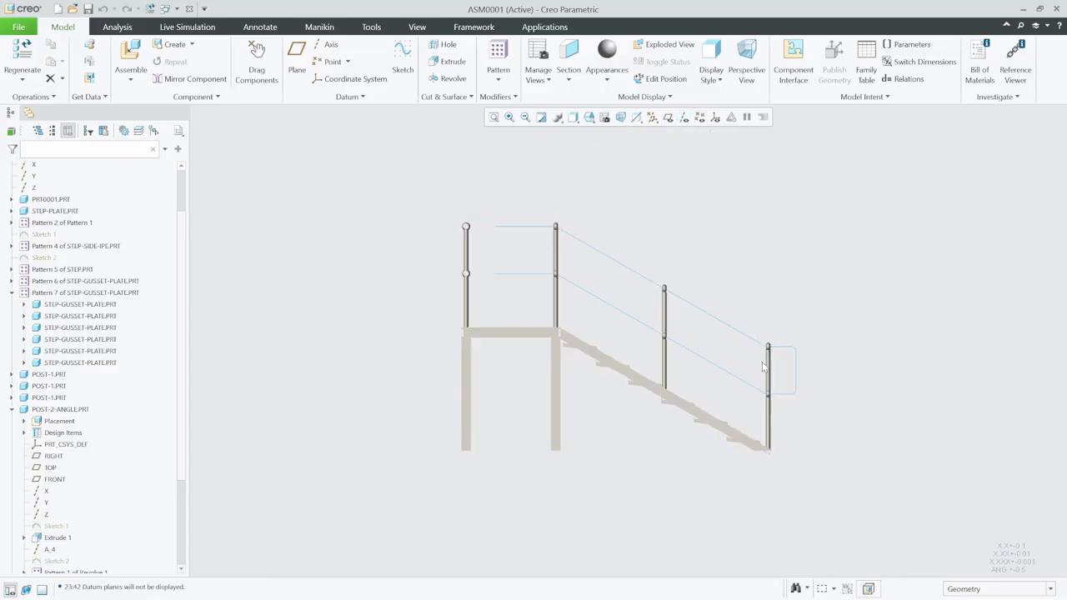
scroll(762, 367, "up", 4)
left_click(699, 118)
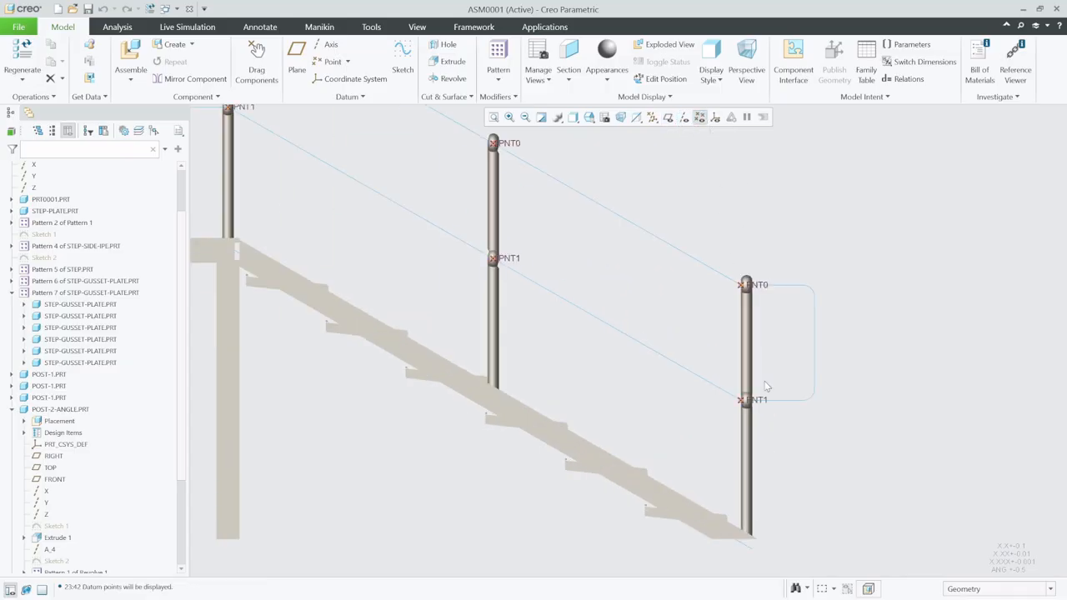
Step: Examine how the sketched handrail path lines up with the datum points on the stair posts
scroll(704, 438, "up", 10)
scroll(696, 444, "down", 10)
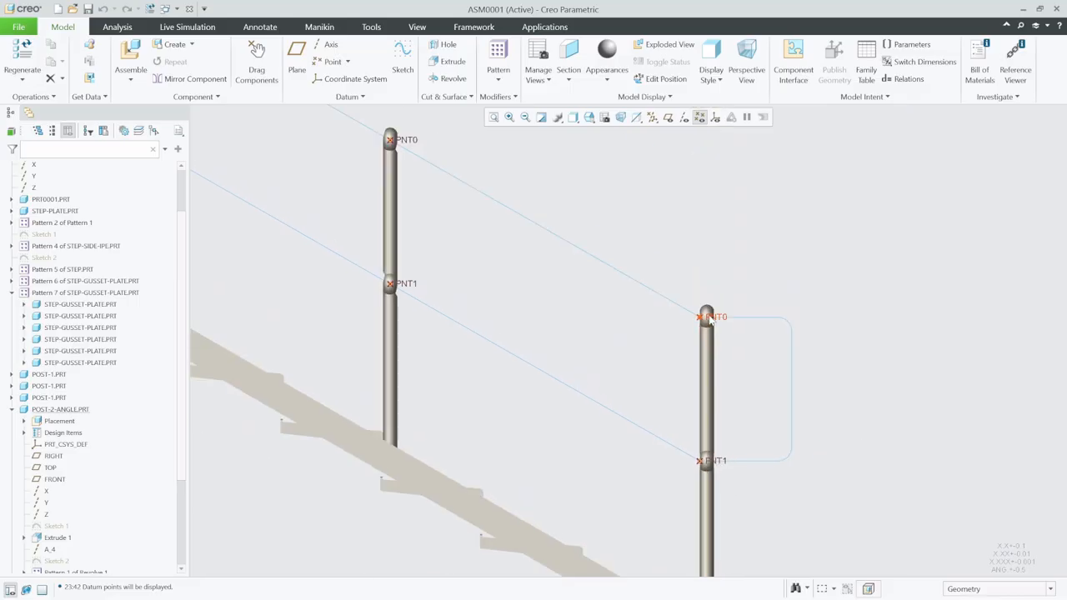
scroll(703, 376, "up", 8)
scroll(702, 376, "down", 6)
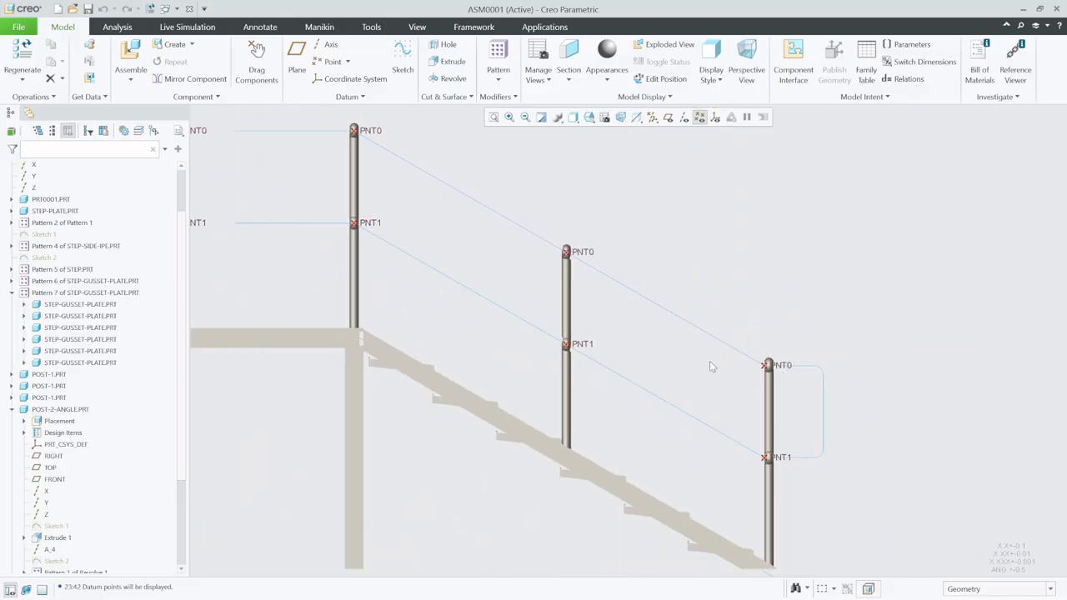
scroll(709, 361, "up", 5)
scroll(710, 281, "down", 5)
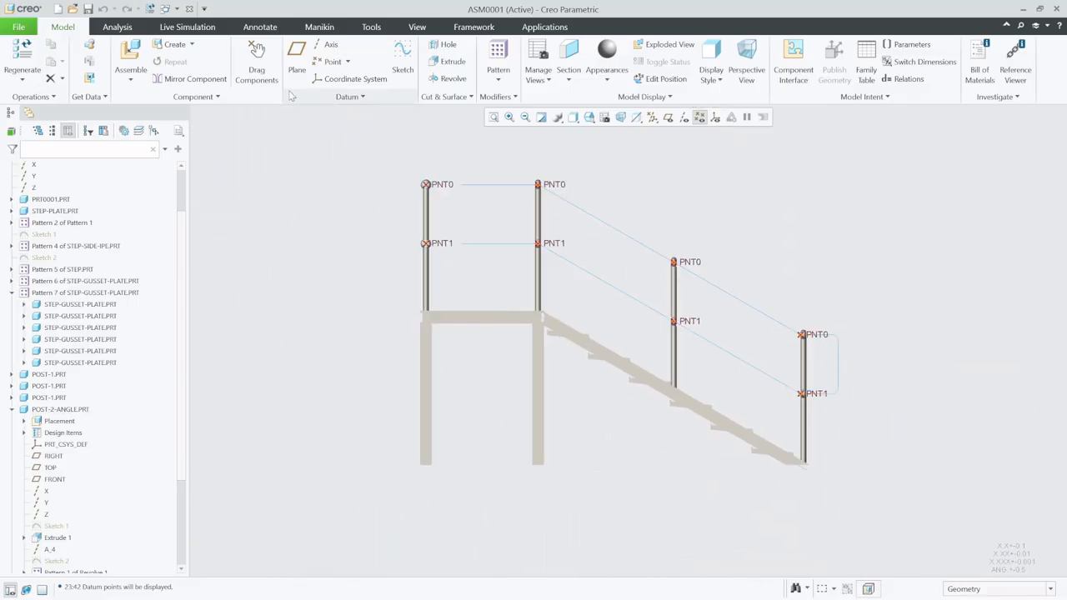
Step: Create a new solid part named angle-rail using the default template
left_click(58, 9)
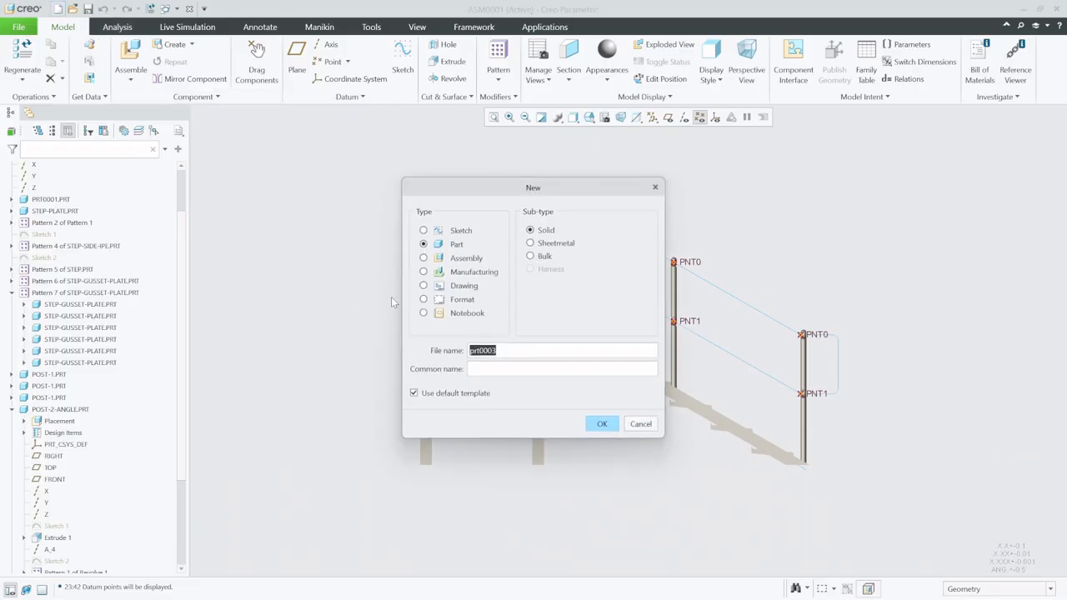
type("angle-rail")
left_click(602, 424)
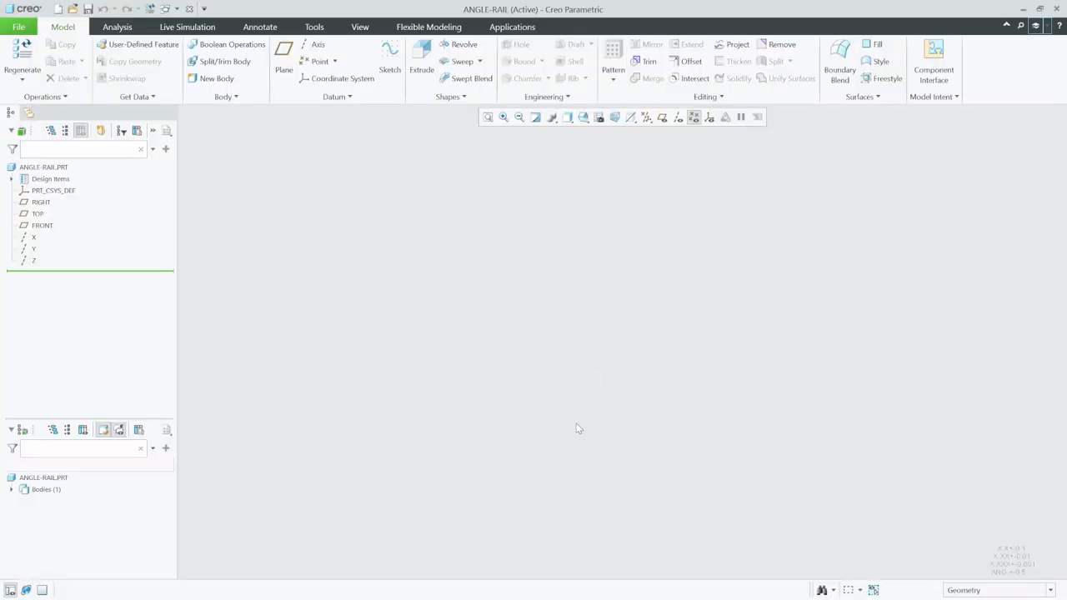
Step: Display the datum planes and start a sketch on the FRONT plane with RIGHT as reference, viewed in 2D orientation
left_click(284, 57)
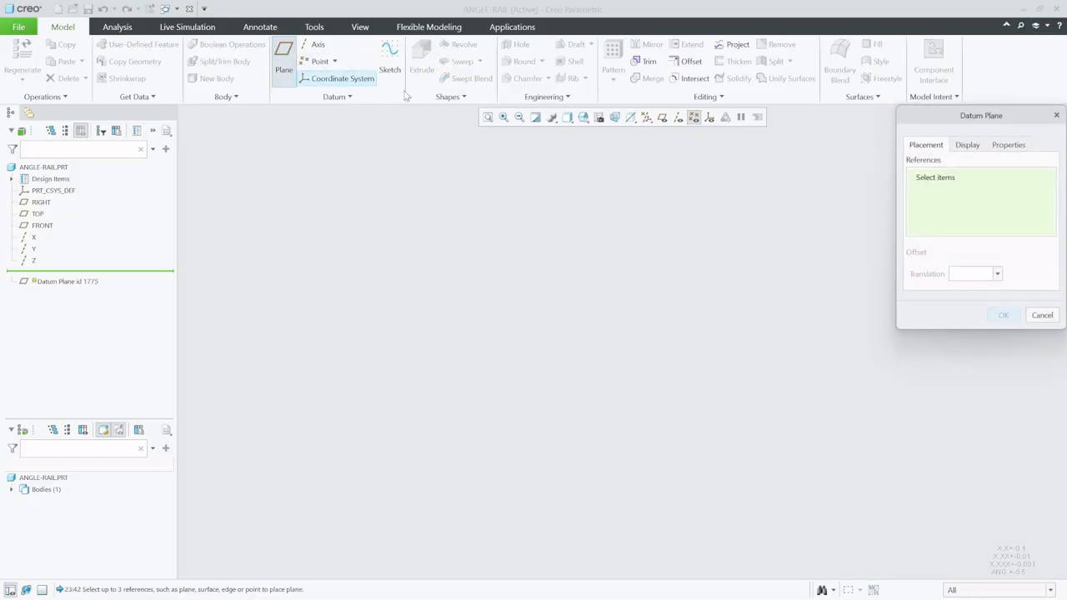
left_click(1041, 316)
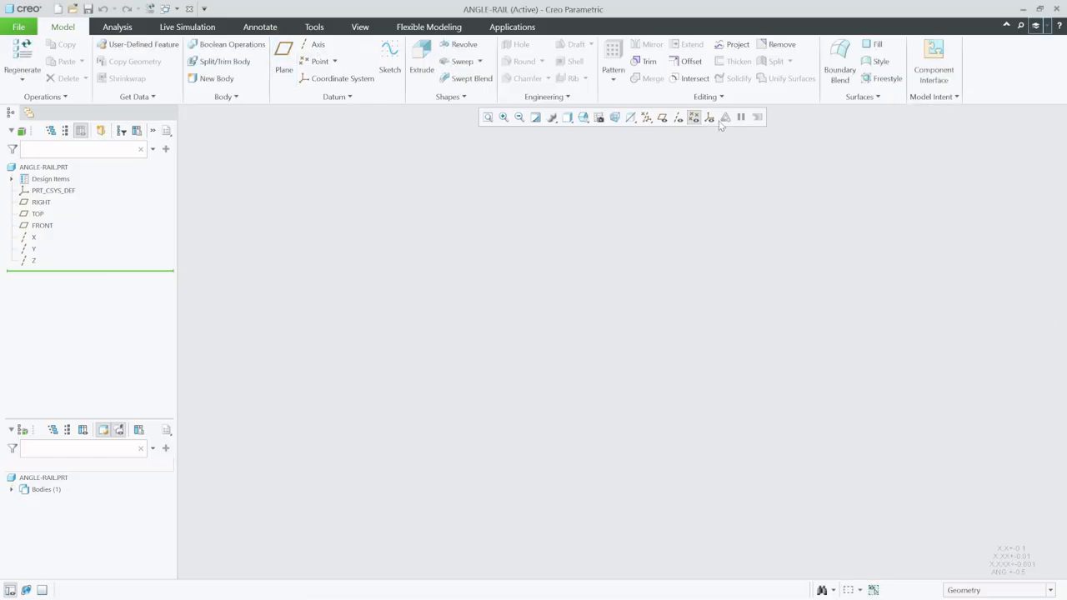
left_click(662, 118)
left_click(389, 58)
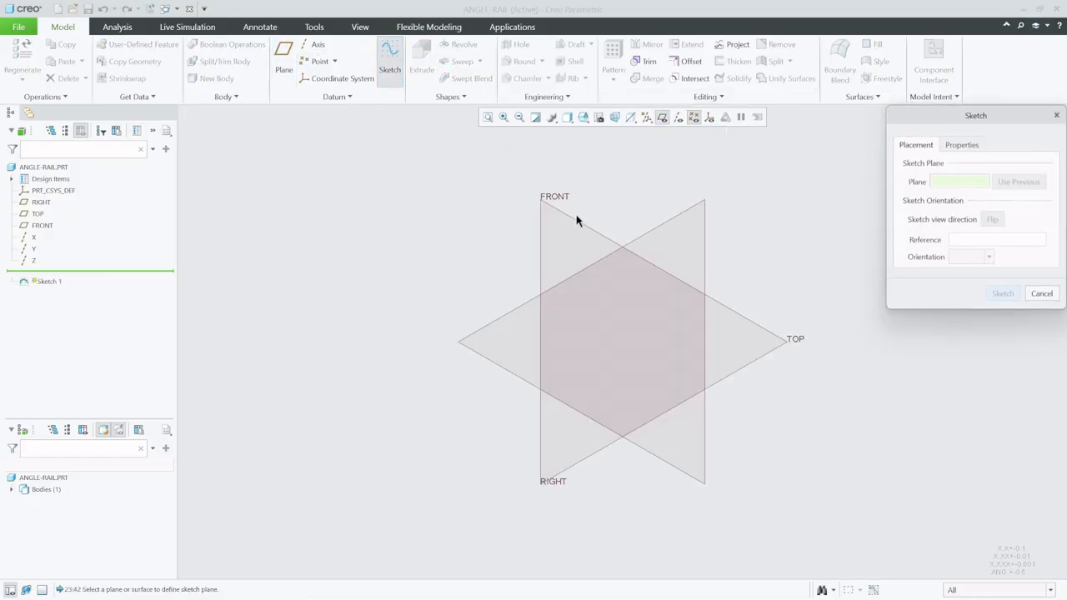
left_click(602, 241)
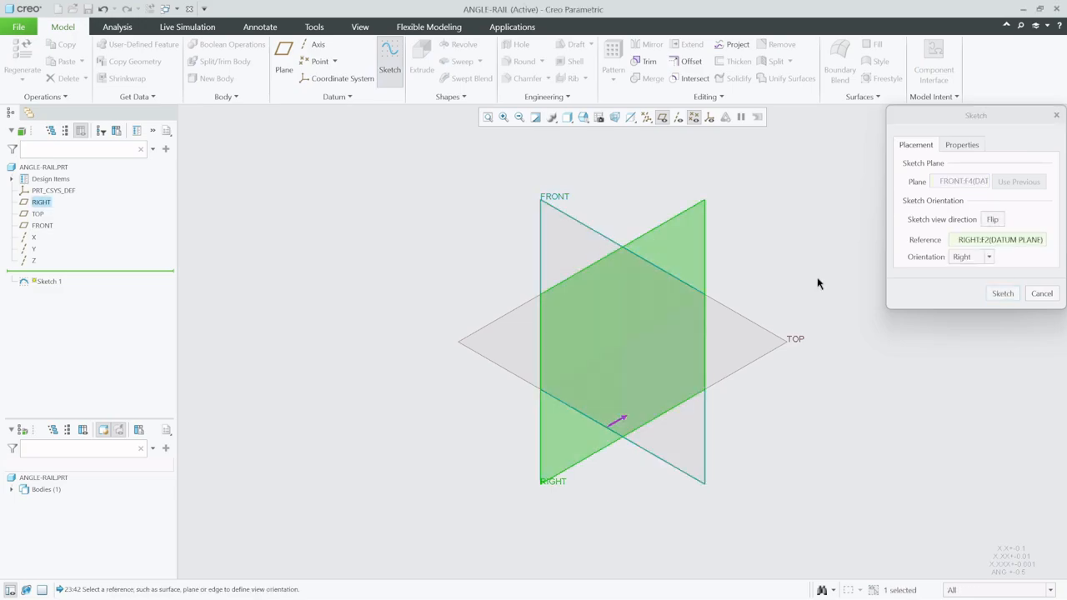
left_click(1004, 296)
left_click(691, 118)
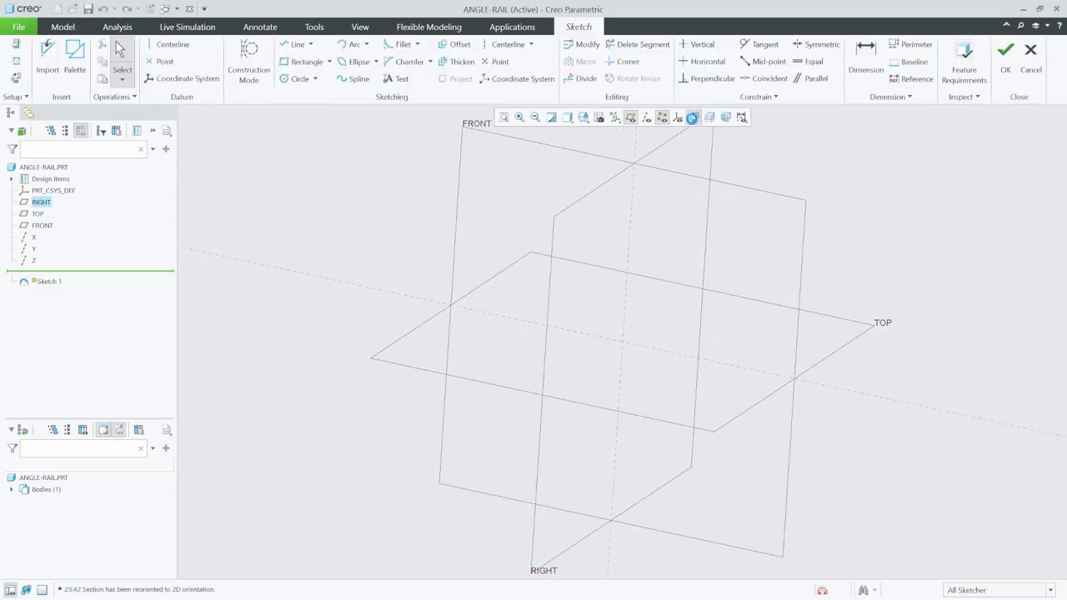
scroll(585, 315, "up", 5)
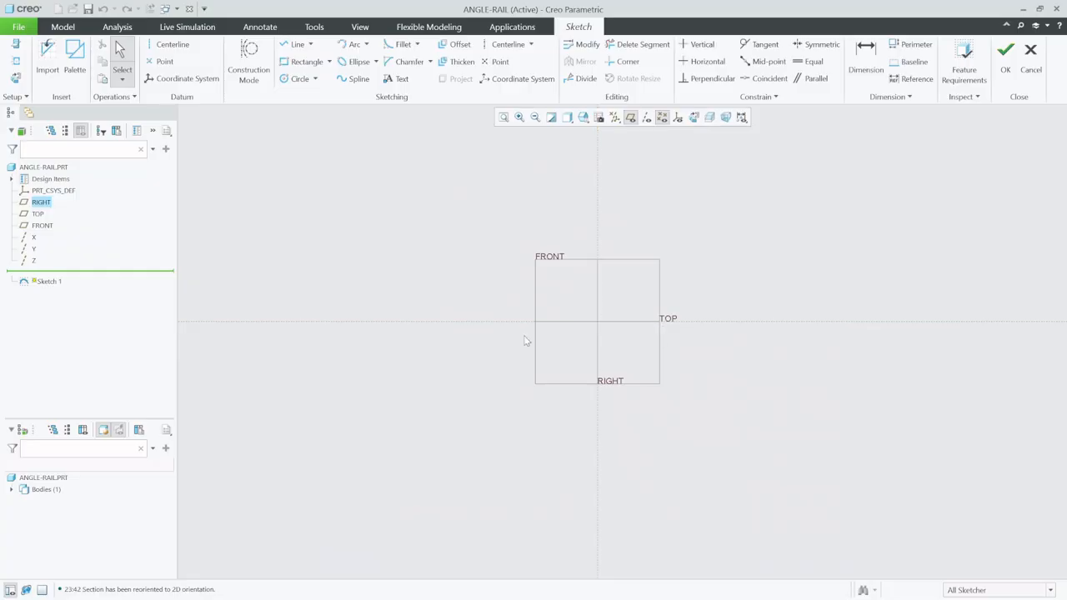
Step: Draw a horizontal and a vertical datum centerline through the intersection of the TOP and RIGHT planes
left_click(170, 45)
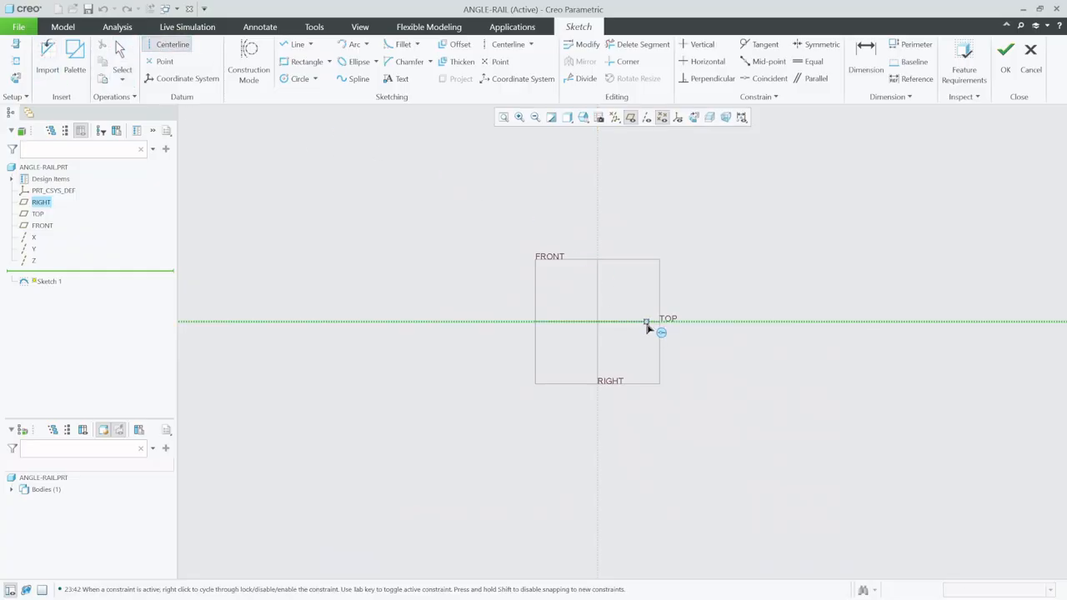
left_click(597, 322)
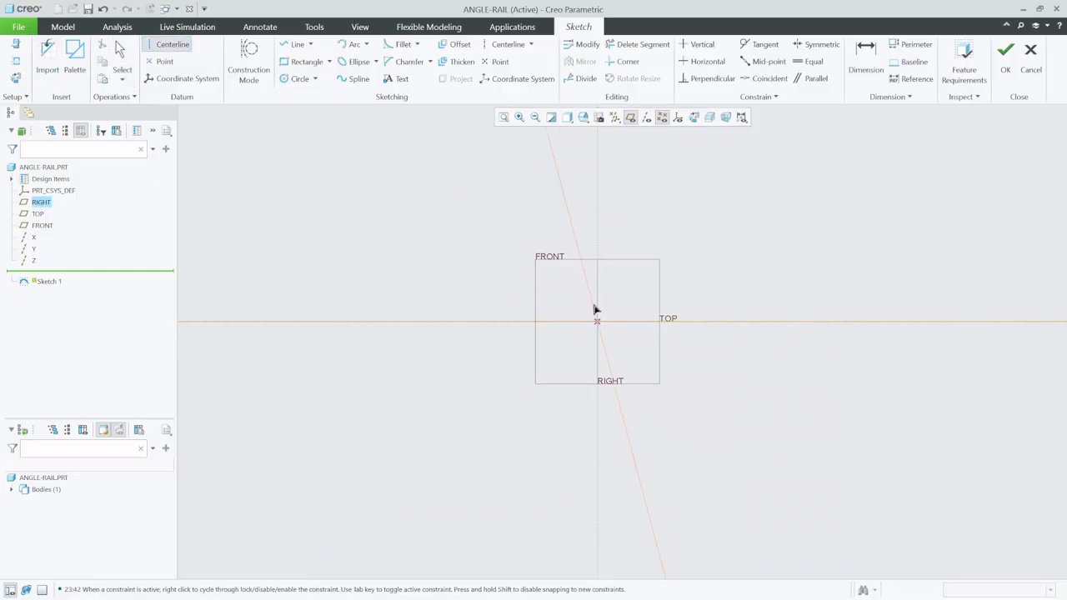
left_click(605, 271)
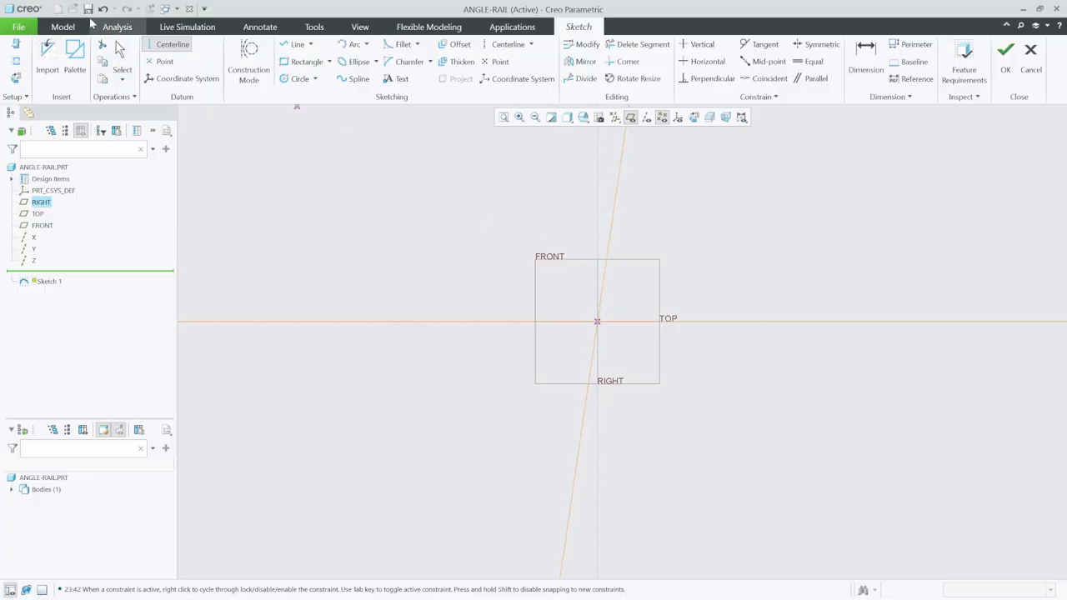
left_click(102, 11)
left_click(173, 46)
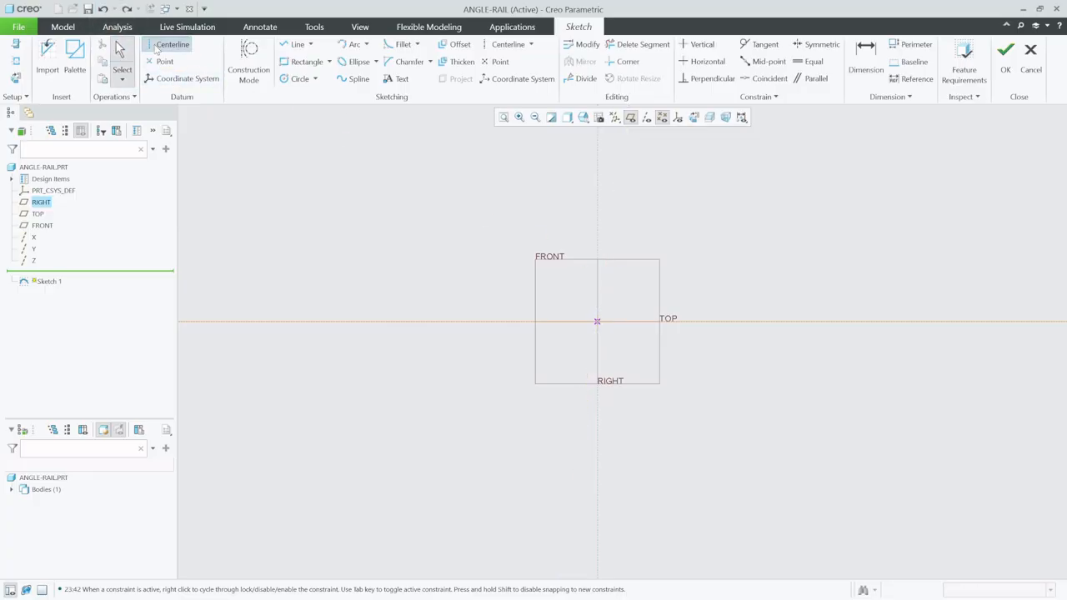
left_click(597, 322)
left_click(596, 283)
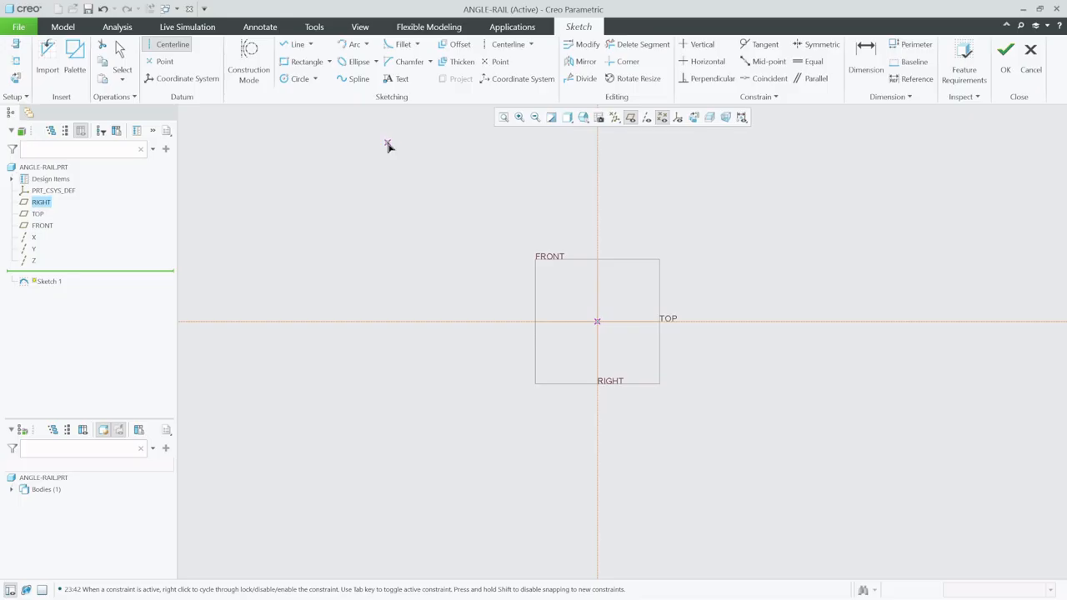
left_click(120, 55)
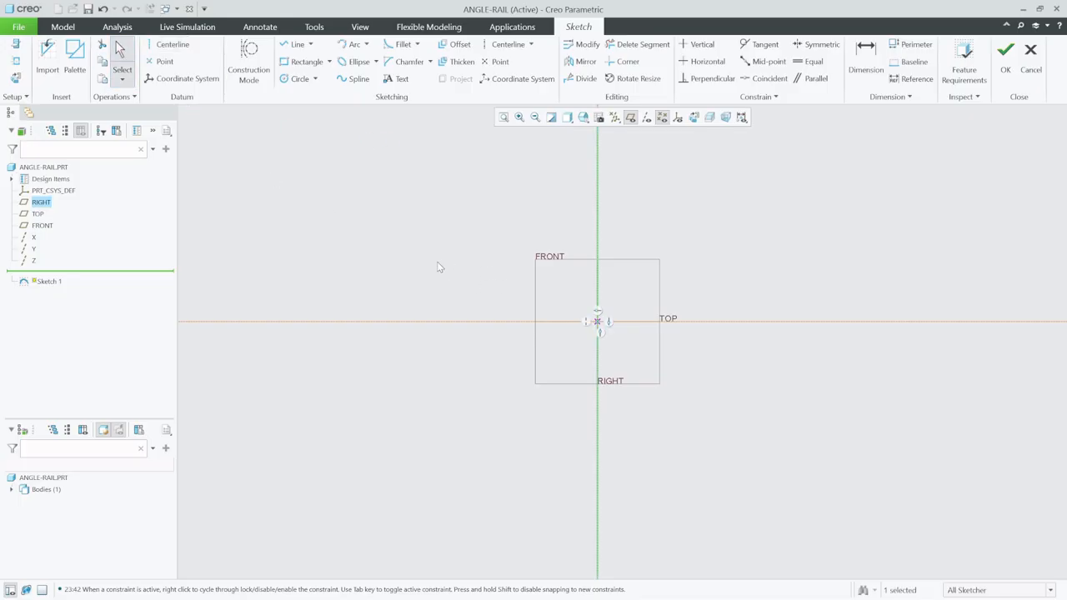
Step: Paste the copied handrail path into the sketch and move its handle onto the centerline intersection
key("ctrl+x")
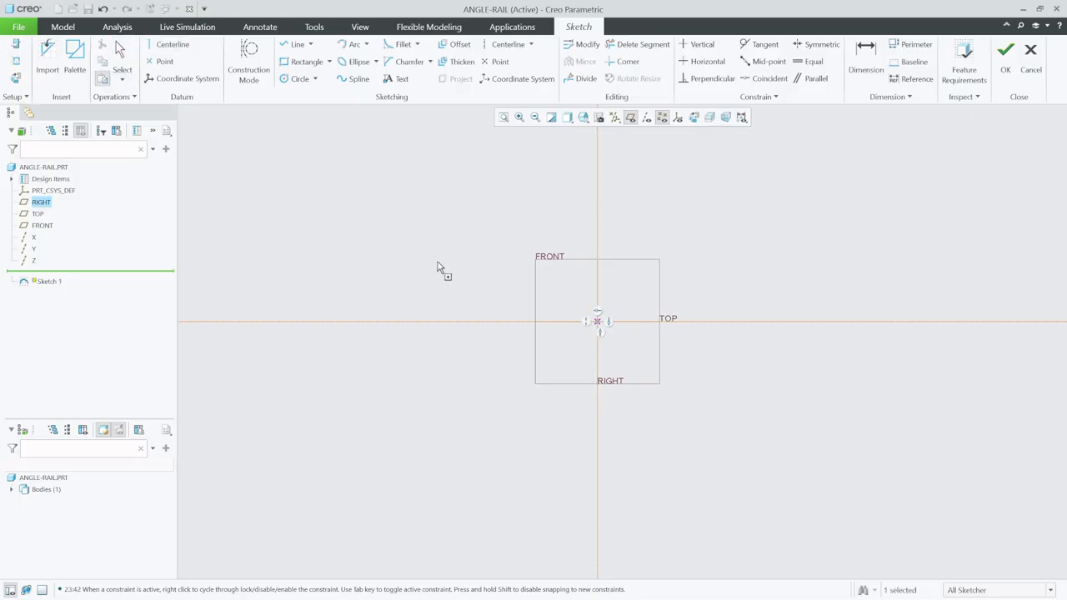
left_click(494, 289)
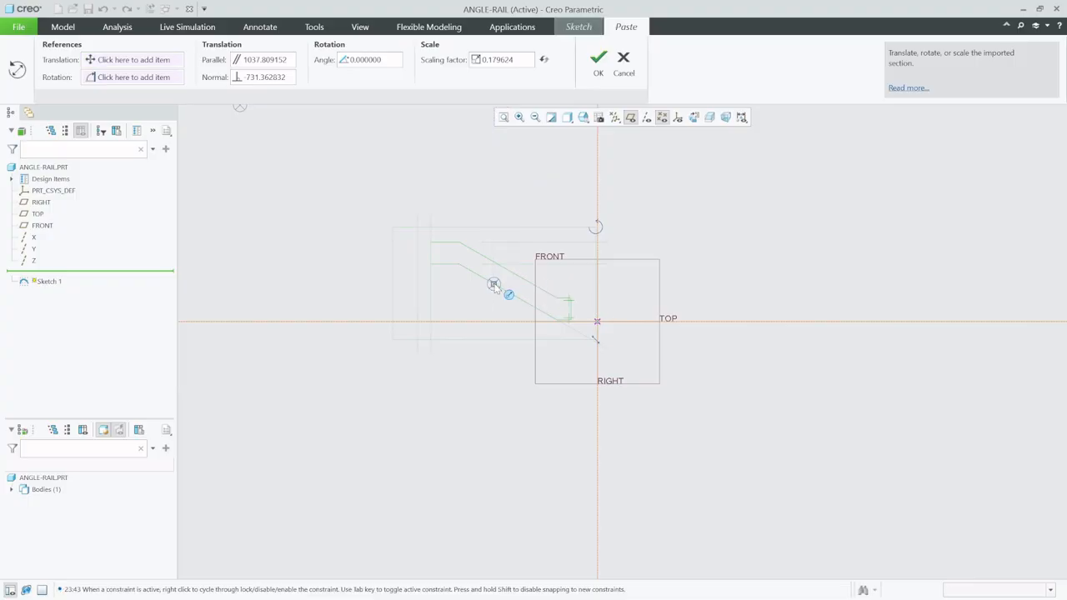
left_click_drag(495, 285, 597, 320)
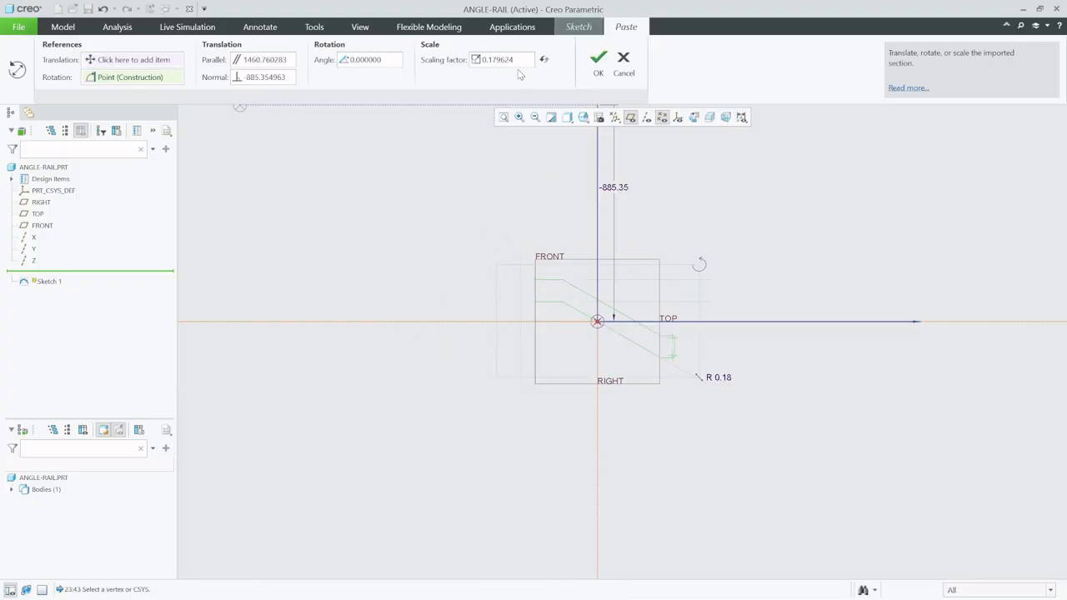
Step: Set the pasted handrail path's scaling factor to 1 and finish the sketch
left_click_drag(520, 64, 442, 60)
type("1")
key("Return")
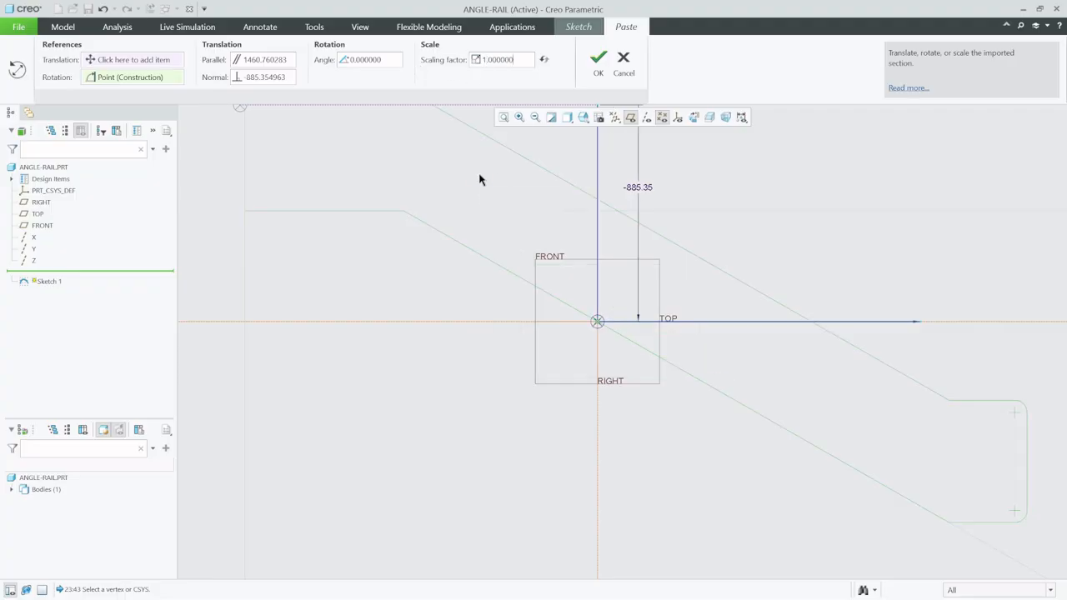
scroll(452, 372, "down", 2)
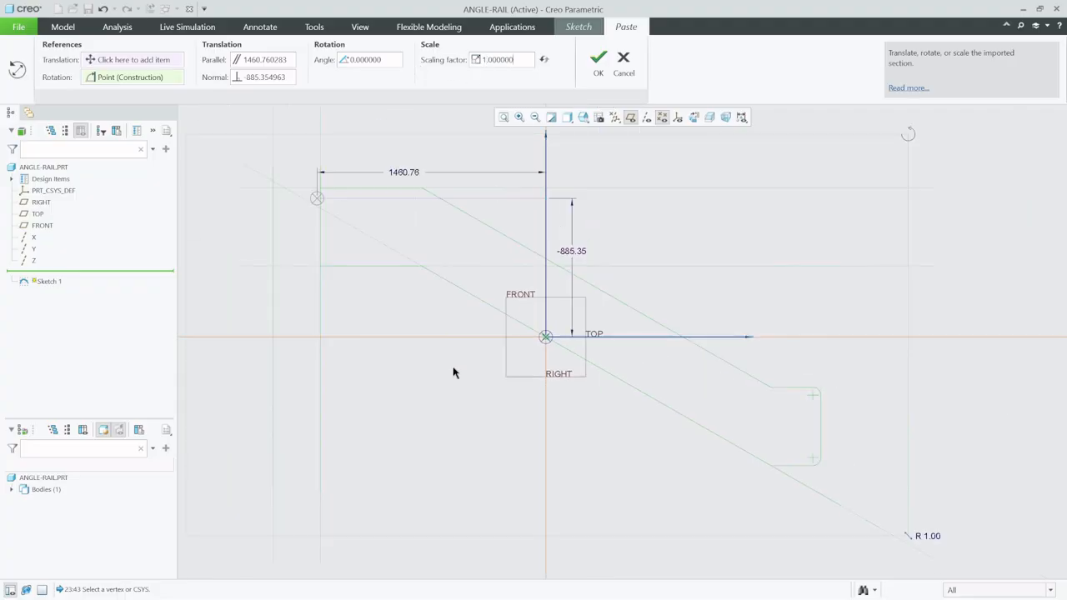
left_click(599, 65)
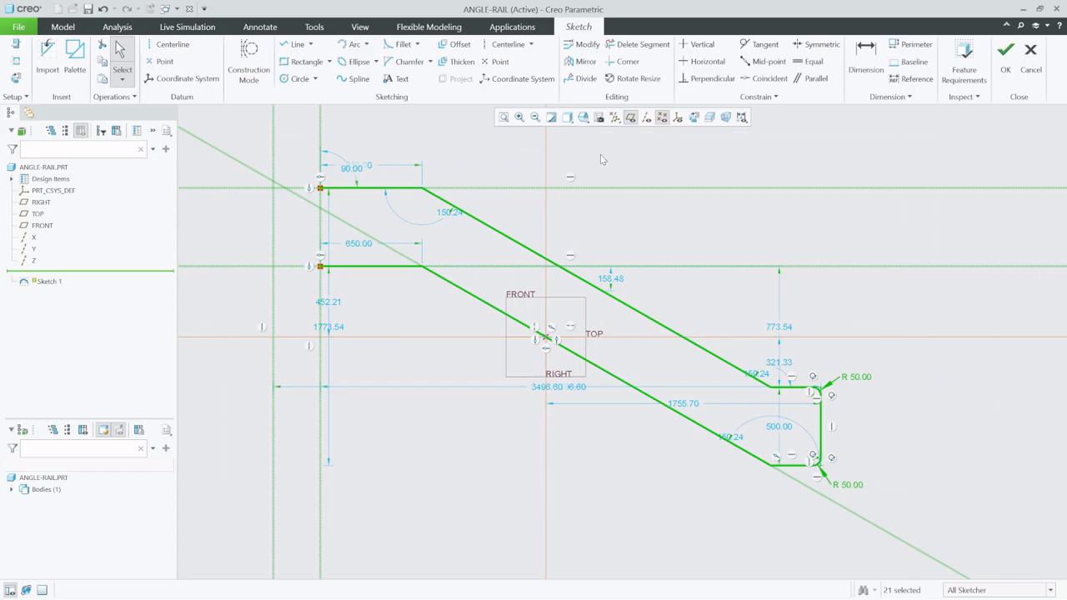
left_click(1004, 59)
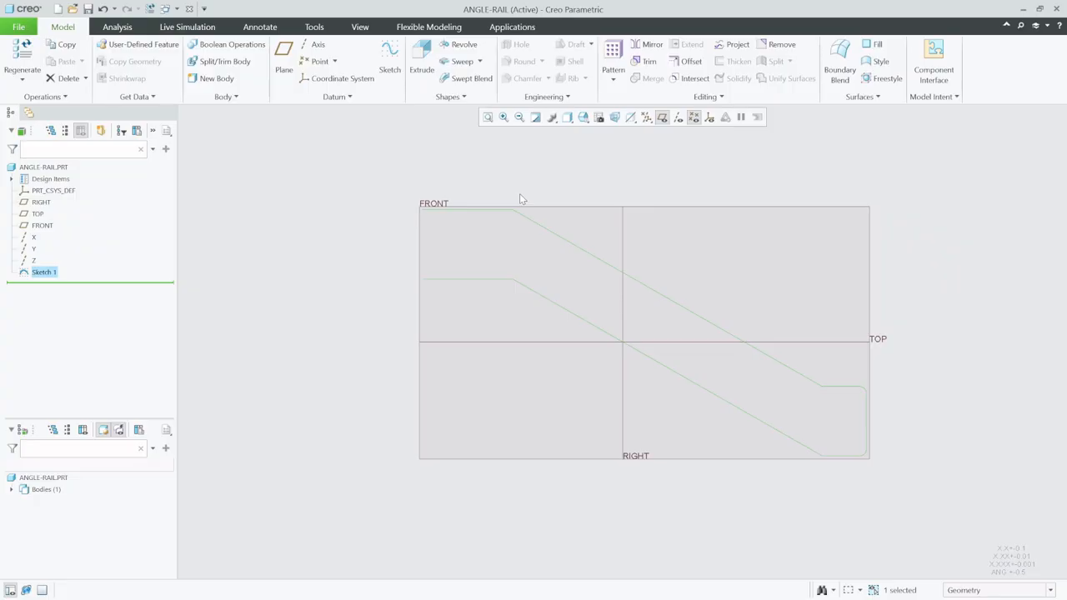
Step: Start a solid, constant-section Sweep along the handrail path and open its section sketch in 2D orientation
left_click(471, 210)
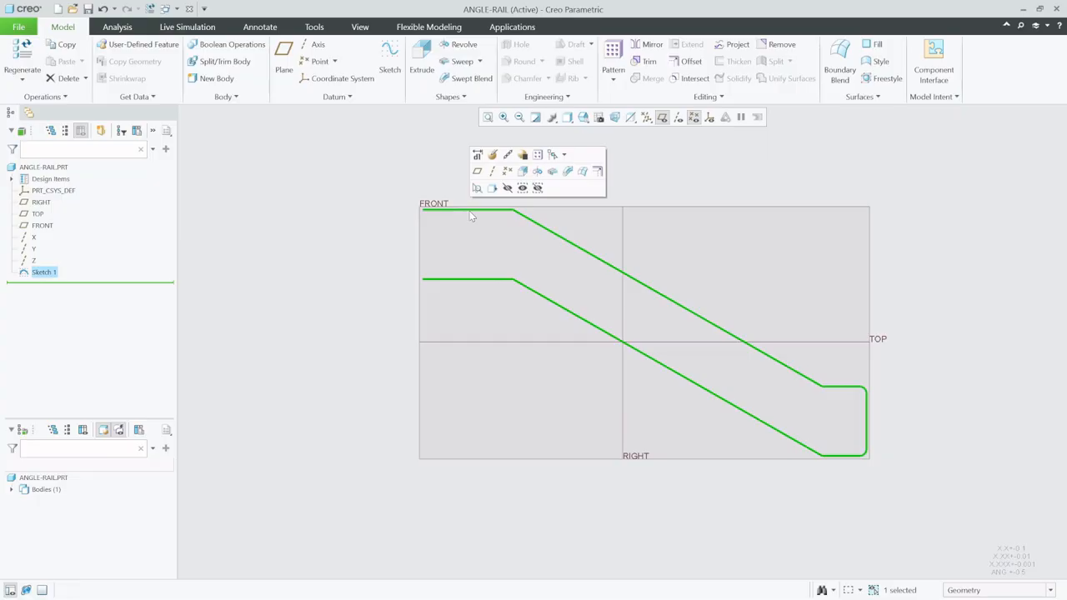
left_click(454, 62)
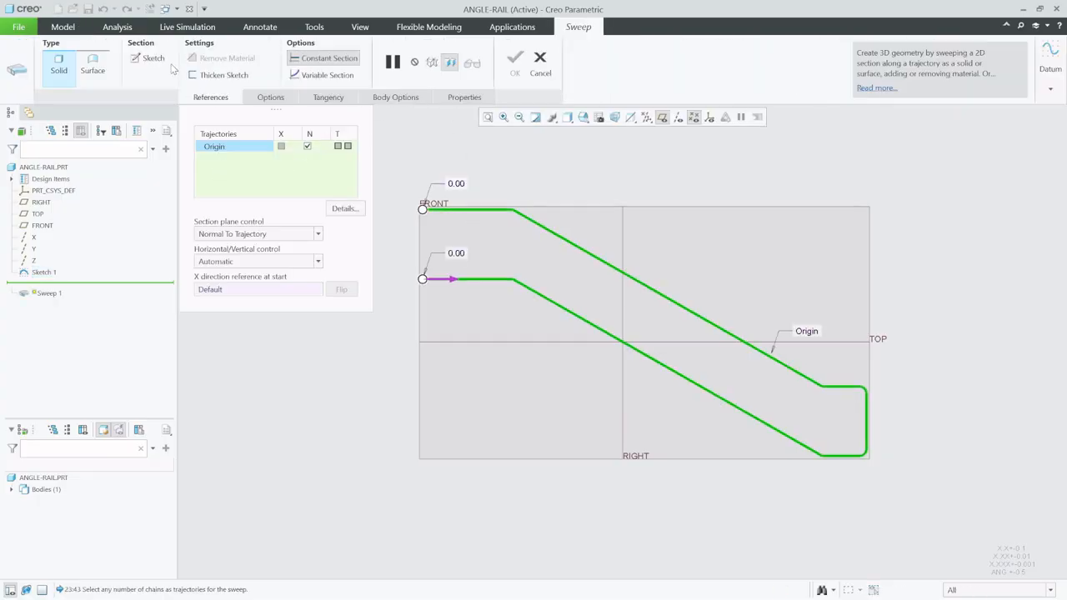
left_click(150, 59)
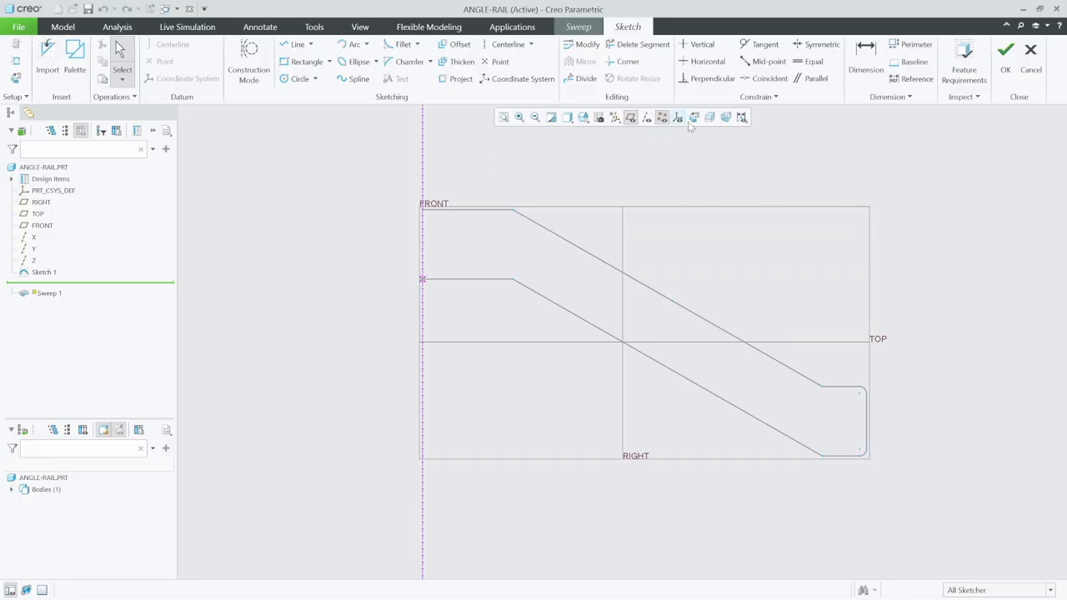
left_click(693, 117)
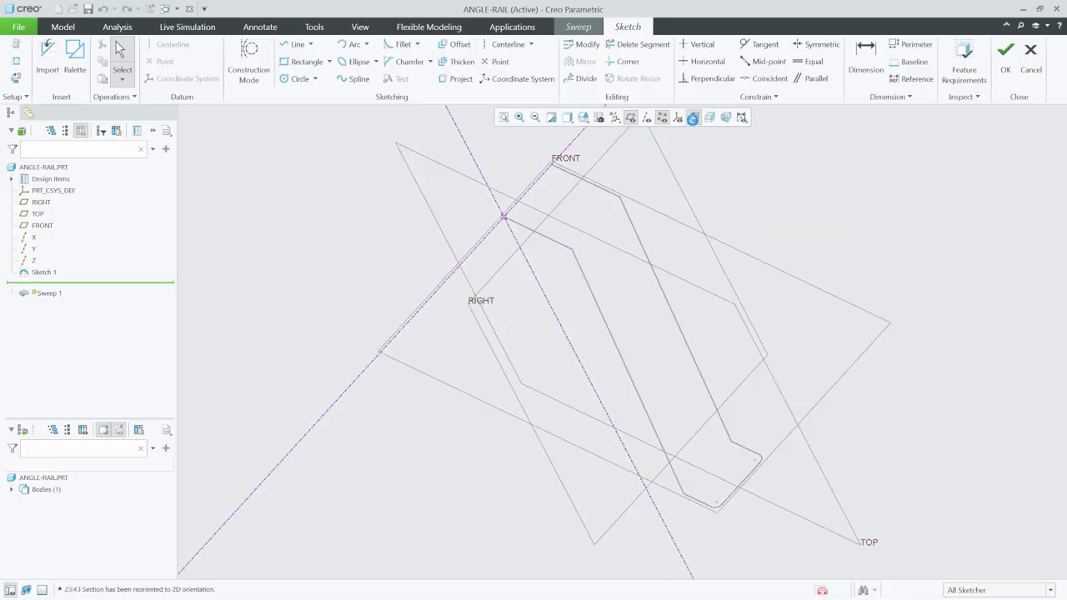
Step: Sketch a circle at the sweep path's start point, set its diameter to 50, and finish the section
left_click(299, 78)
left_click(691, 339)
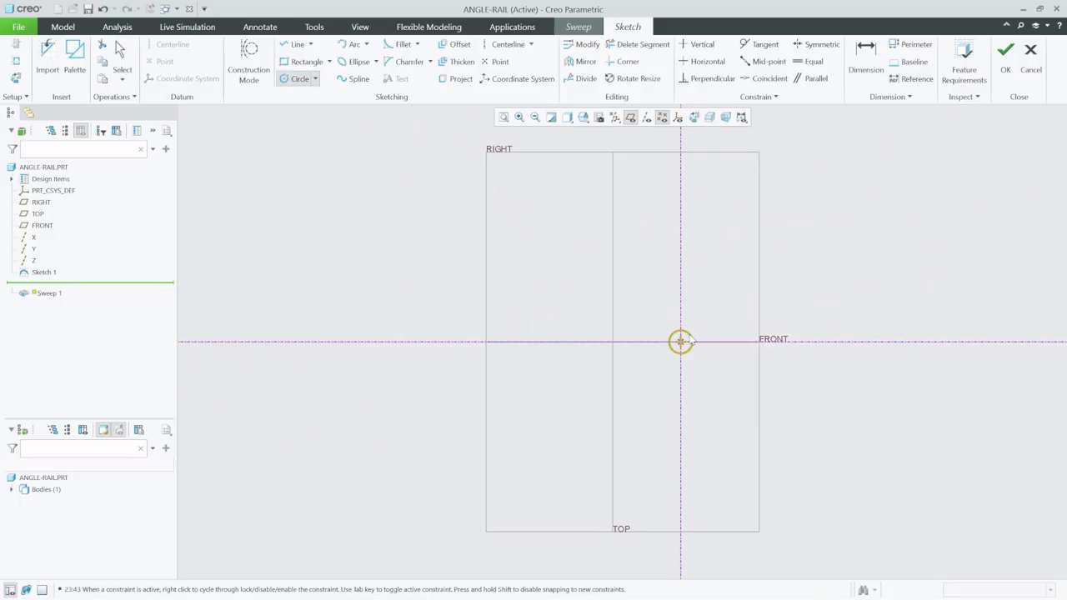
middle_click(699, 334)
double_click(646, 332)
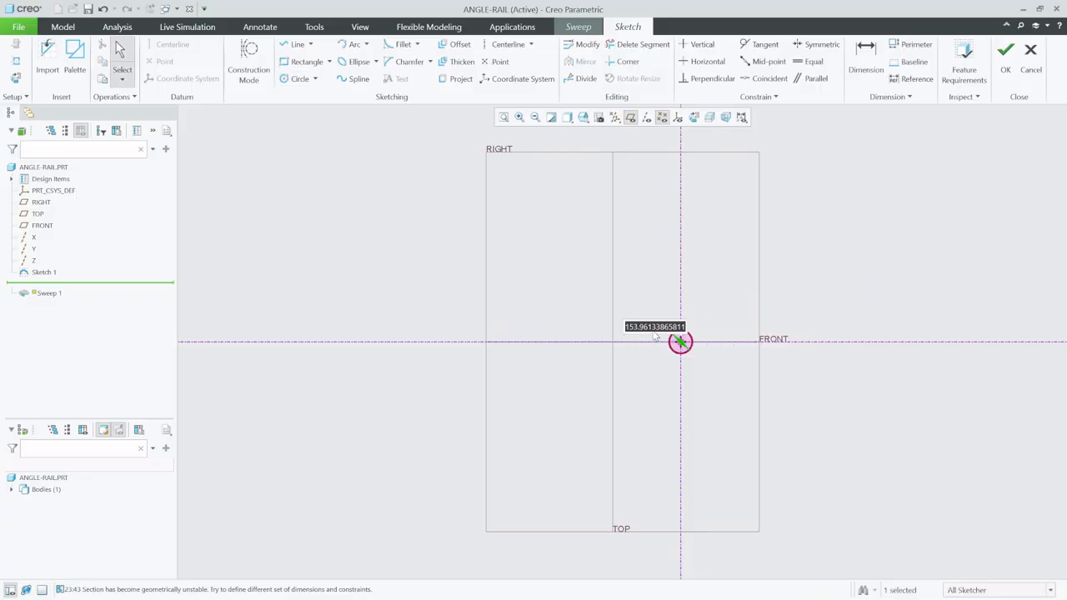
type("50")
key("Return")
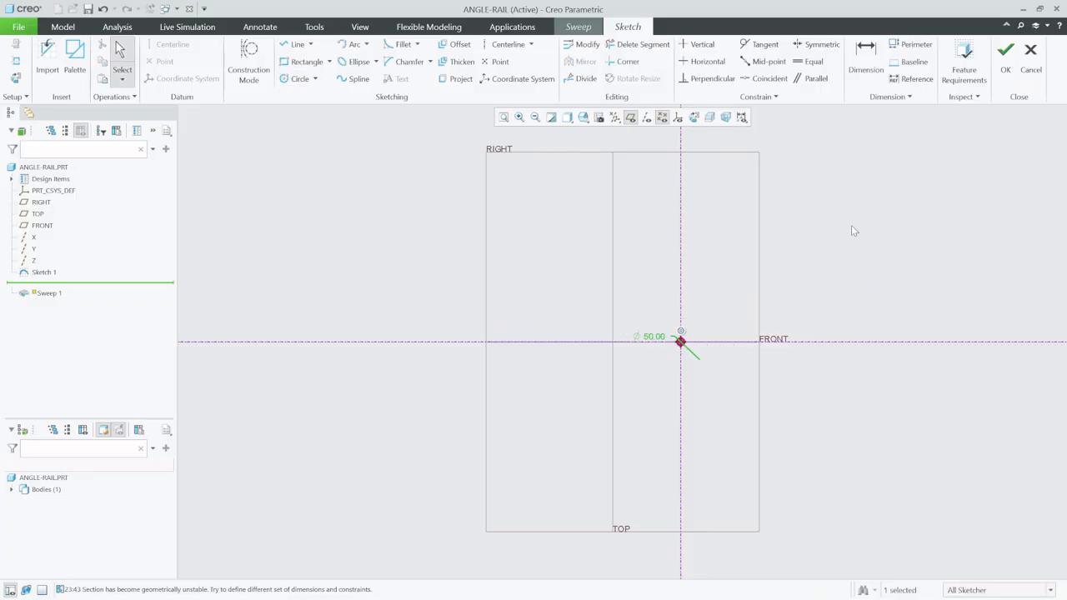
left_click(1005, 57)
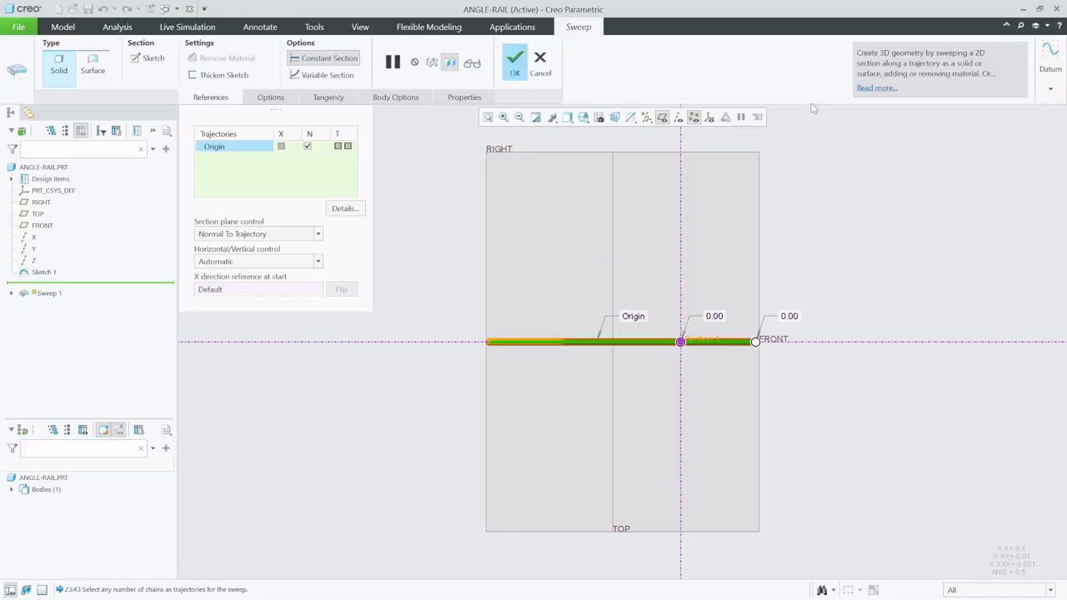
Step: Complete the handrail sweep and save the ANGLE-RAIL part
middle_click_drag(597, 352, 709, 500)
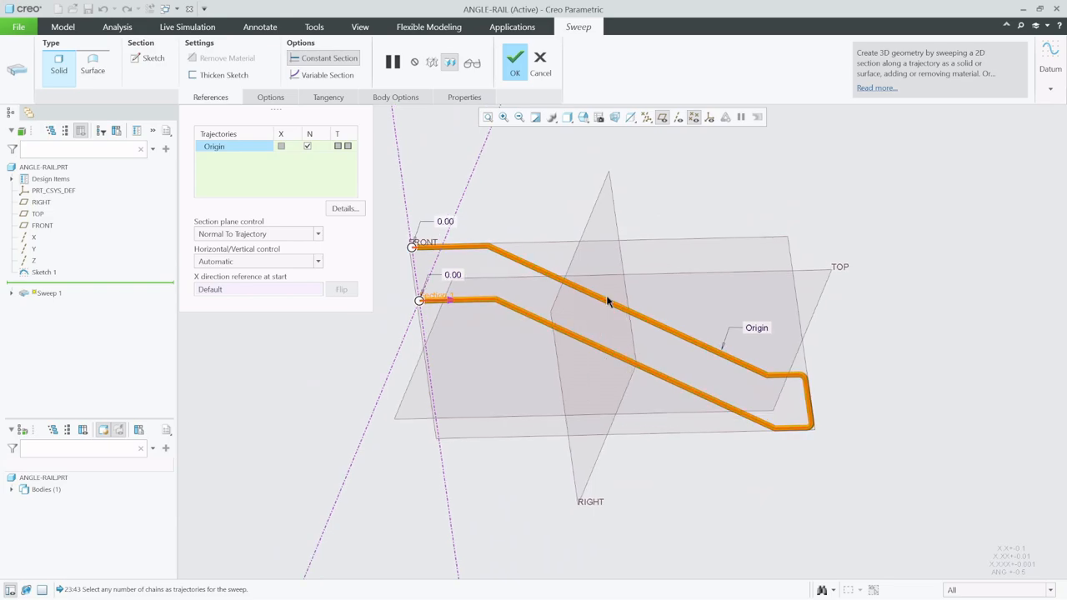
left_click(514, 58)
left_click(370, 137)
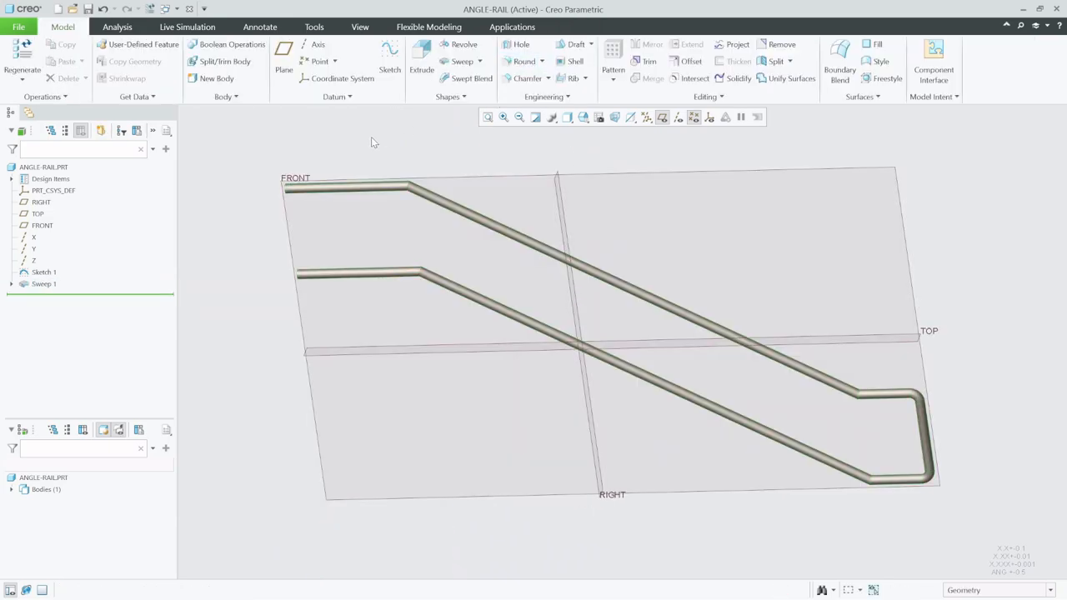
left_click(87, 9)
left_click(427, 510)
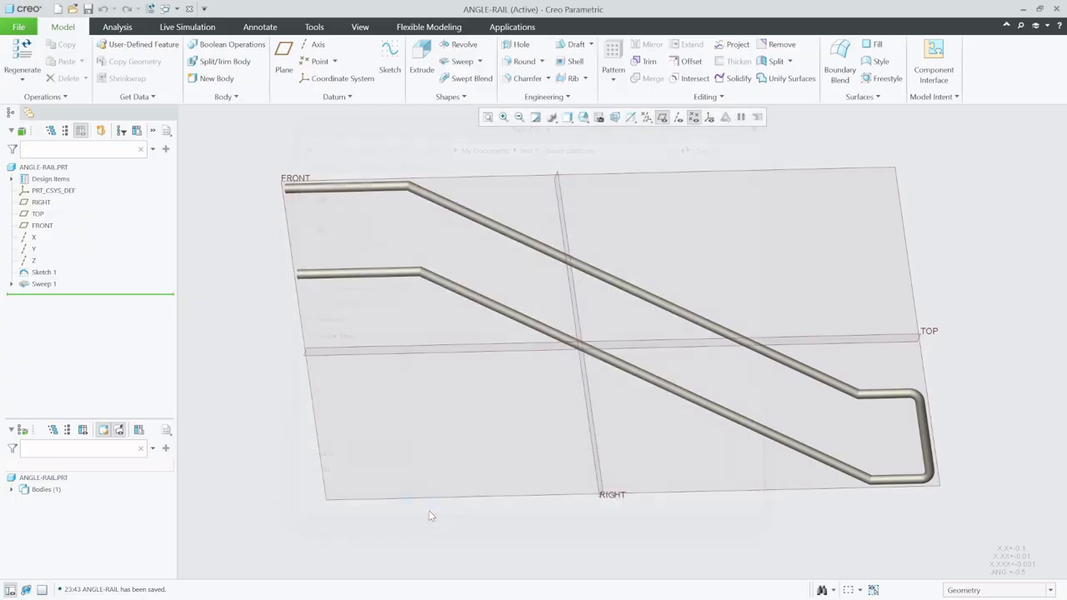
Step: Switch to the ASM0001 assembly and hide its datum planes, datum points and handrail path sketch
left_click(166, 8)
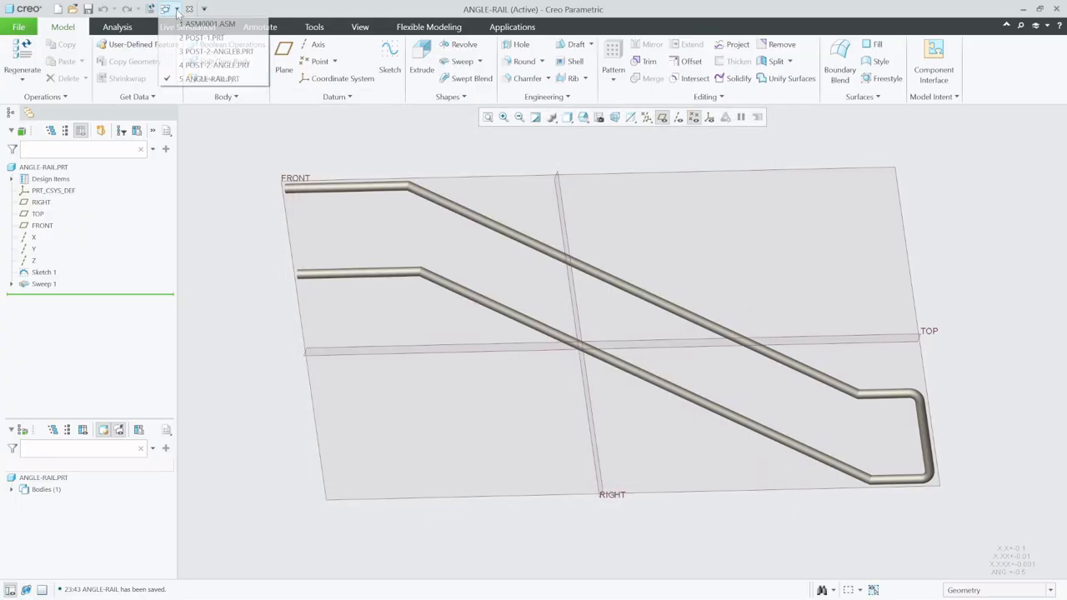
left_click(196, 30)
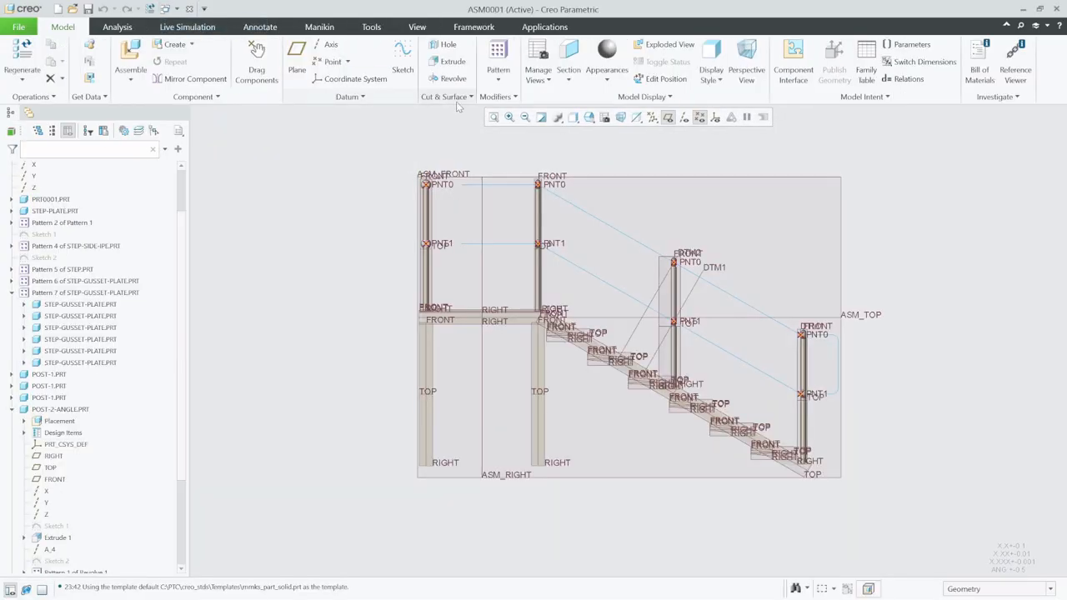
left_click(683, 117)
left_click(668, 117)
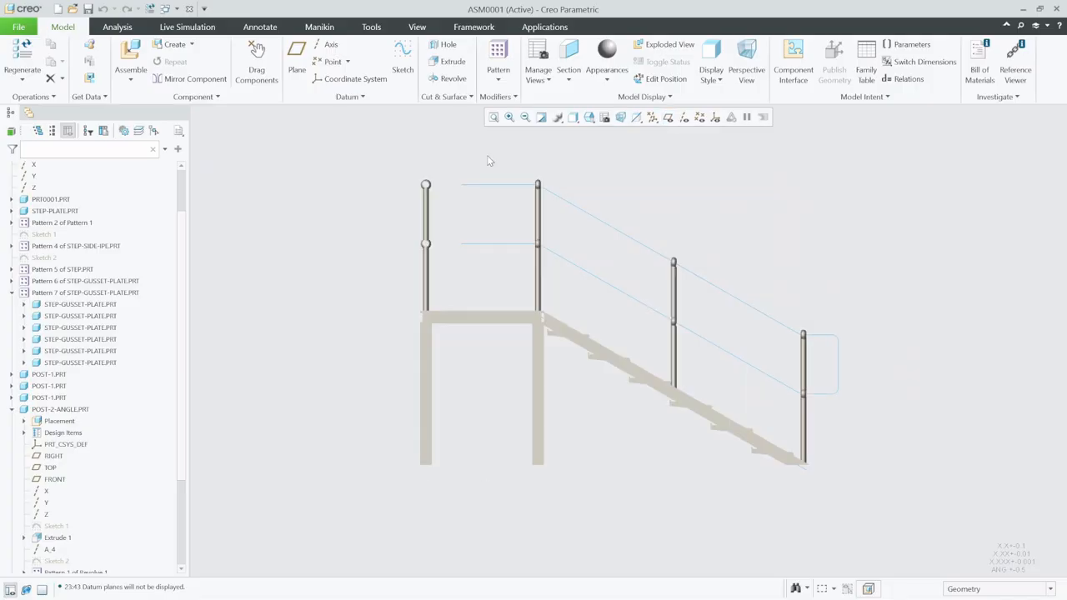
left_click(512, 191)
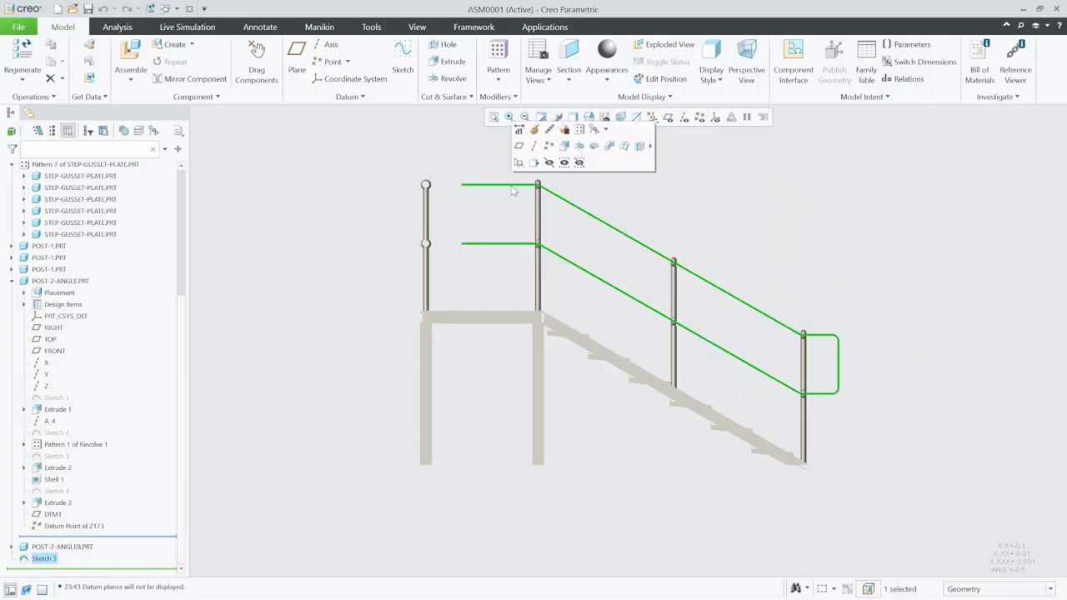
left_click(564, 162)
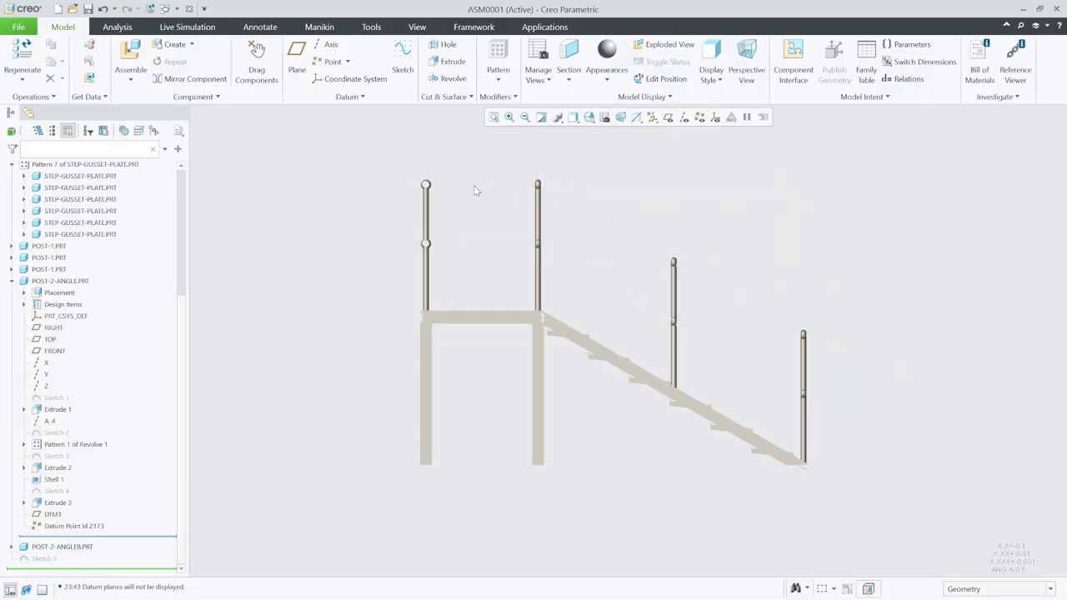
Step: Bring angle-rail.prt into the assembly as a new component
left_click(131, 54)
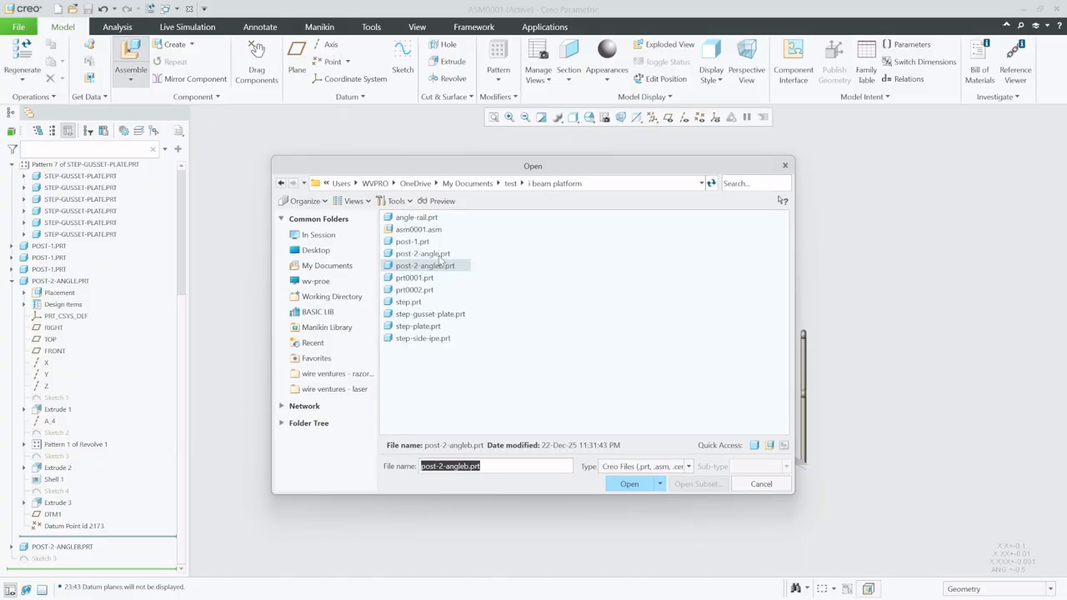
left_click(422, 218)
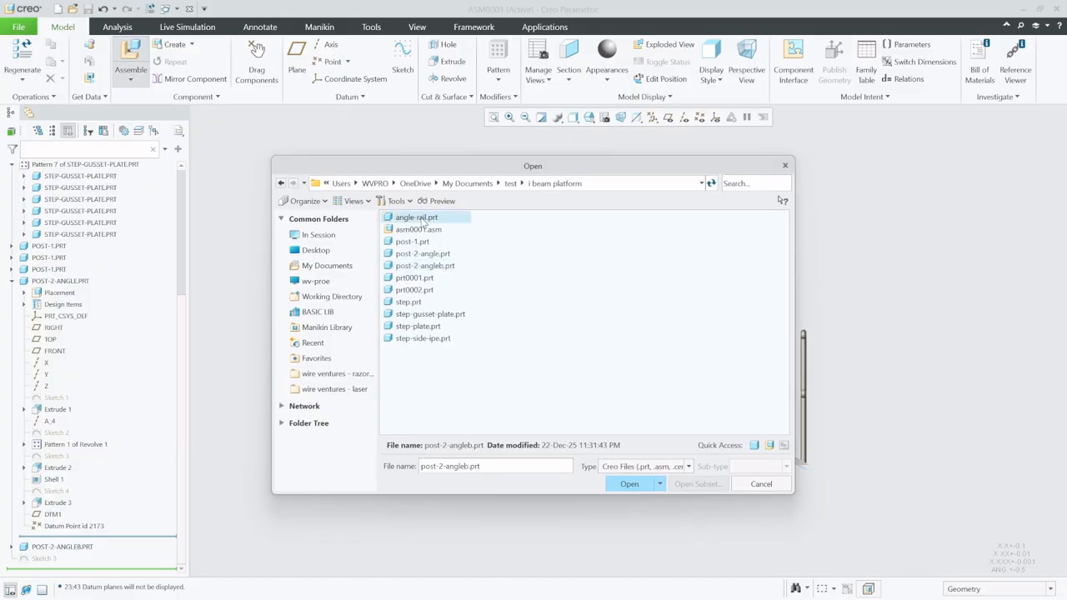
left_click(628, 484)
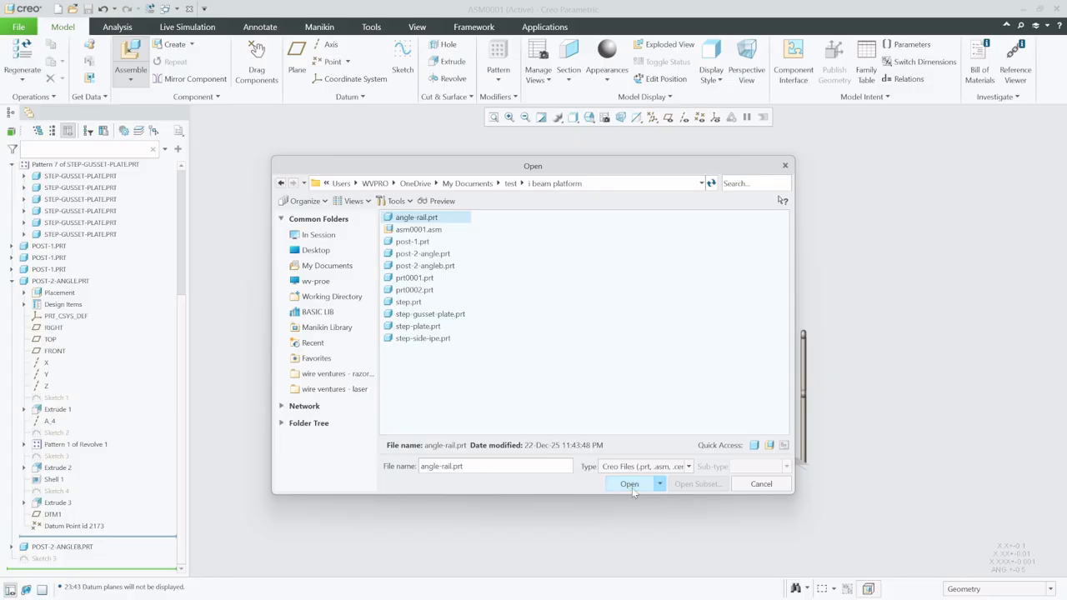
Step: Constrain the rail's upper horizontal tube surface coincident with the top hole of the POST-1 post beside the stairs
scroll(718, 358, "down", 4)
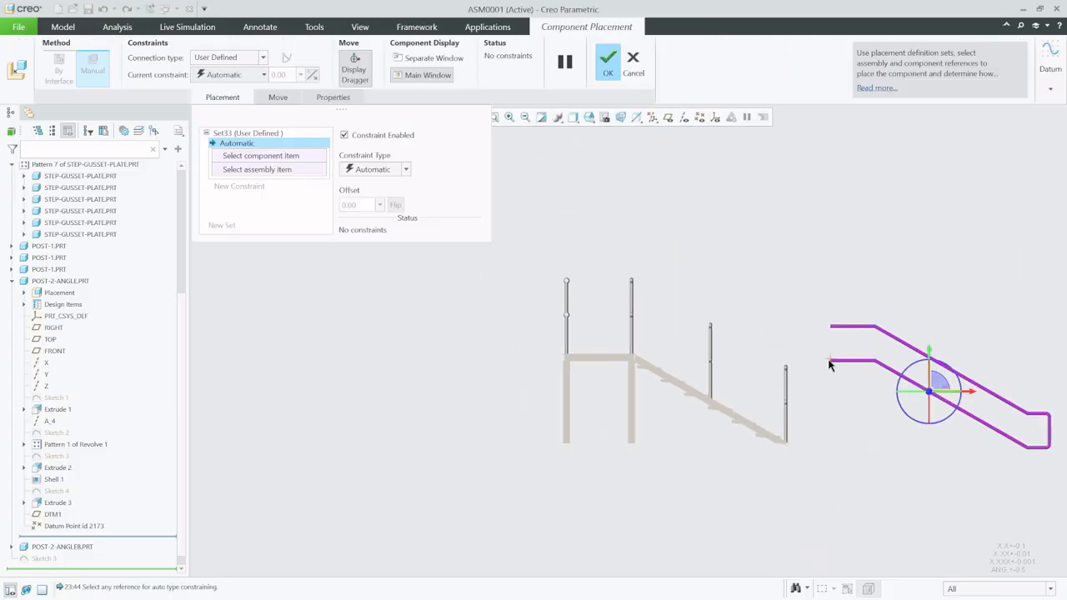
scroll(833, 330, "up", 8)
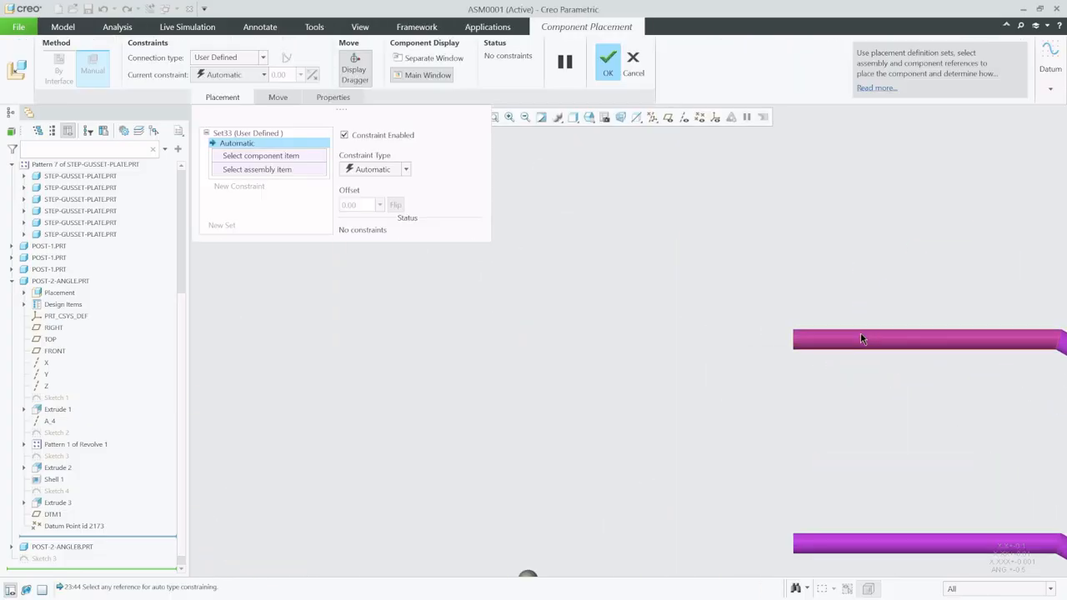
left_click(858, 334)
scroll(927, 395, "down", 5)
scroll(500, 293, "up", 4)
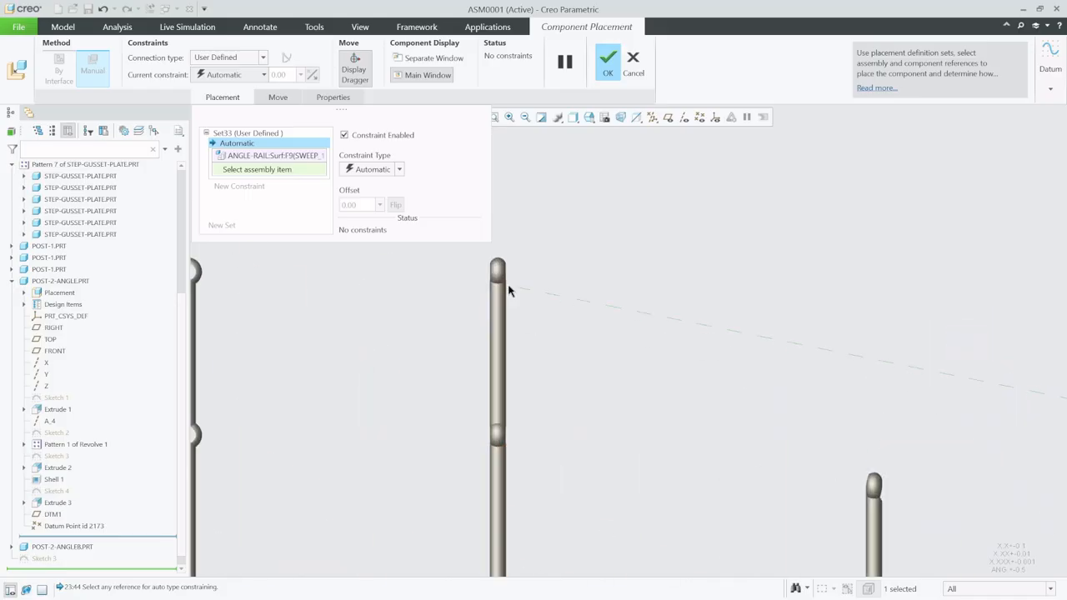
middle_click_drag(508, 286, 476, 286)
scroll(506, 271, "up", 5)
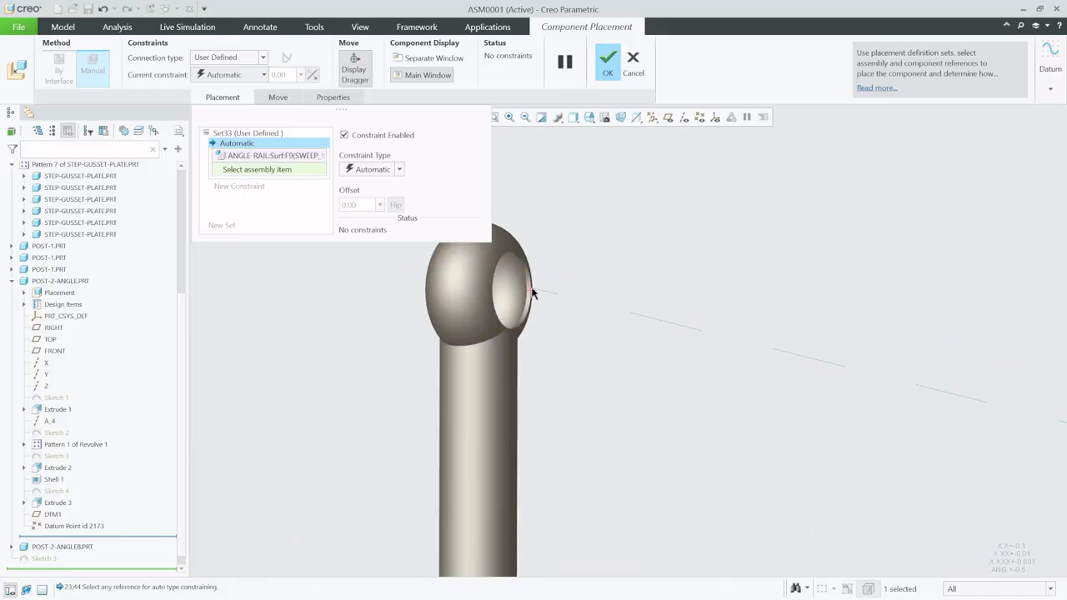
left_click(530, 295)
Step: Constrain the rail's lower horizontal end tube to the lower ball hole of the POST-2-ANGLE post
scroll(476, 284, "up", 5)
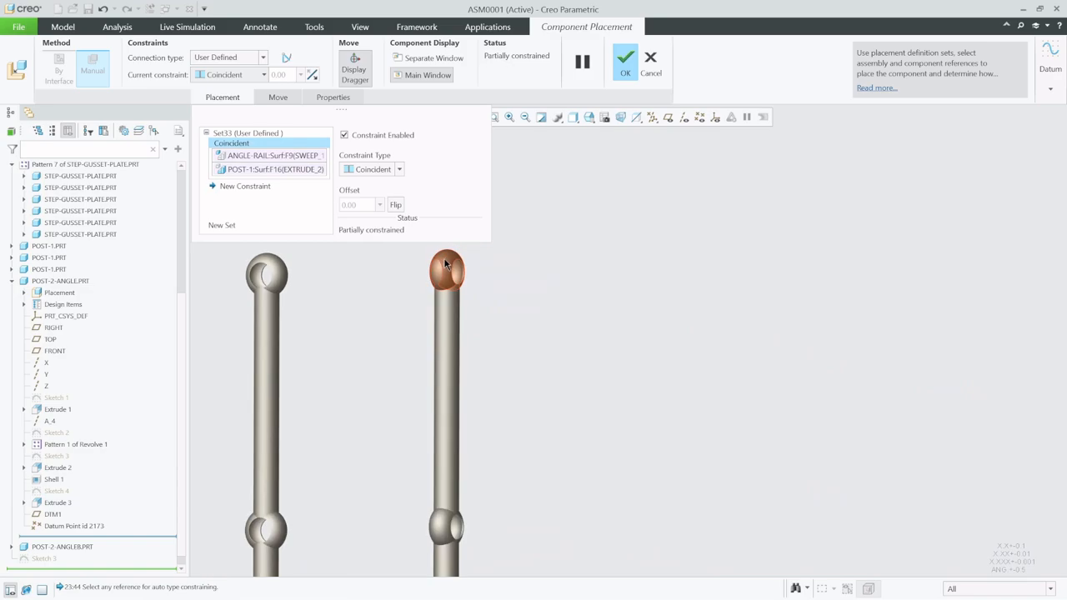
scroll(541, 362, "up", 5)
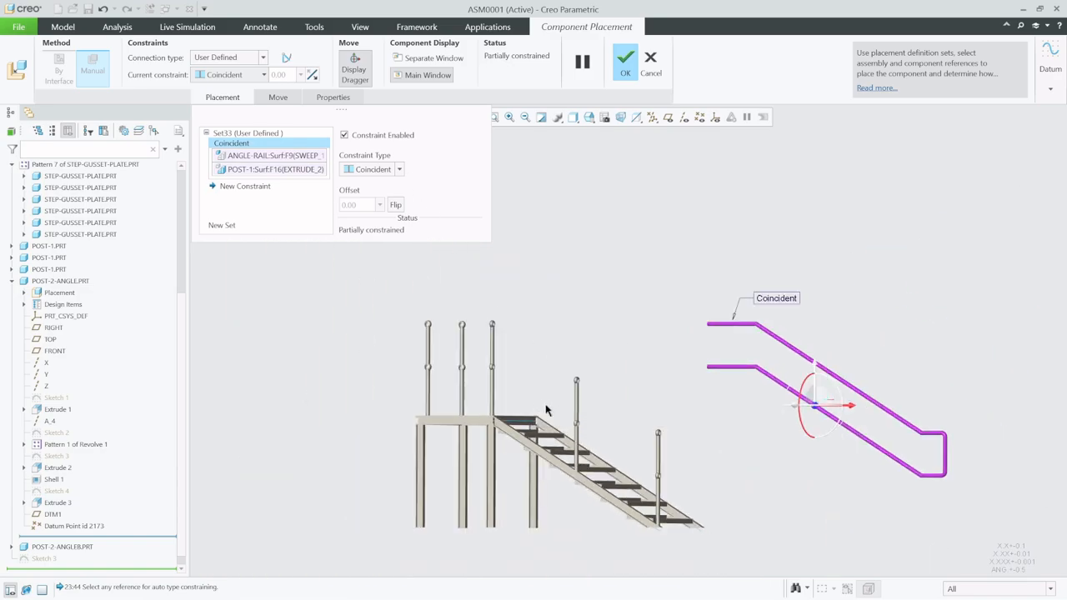
scroll(850, 495, "down", 3)
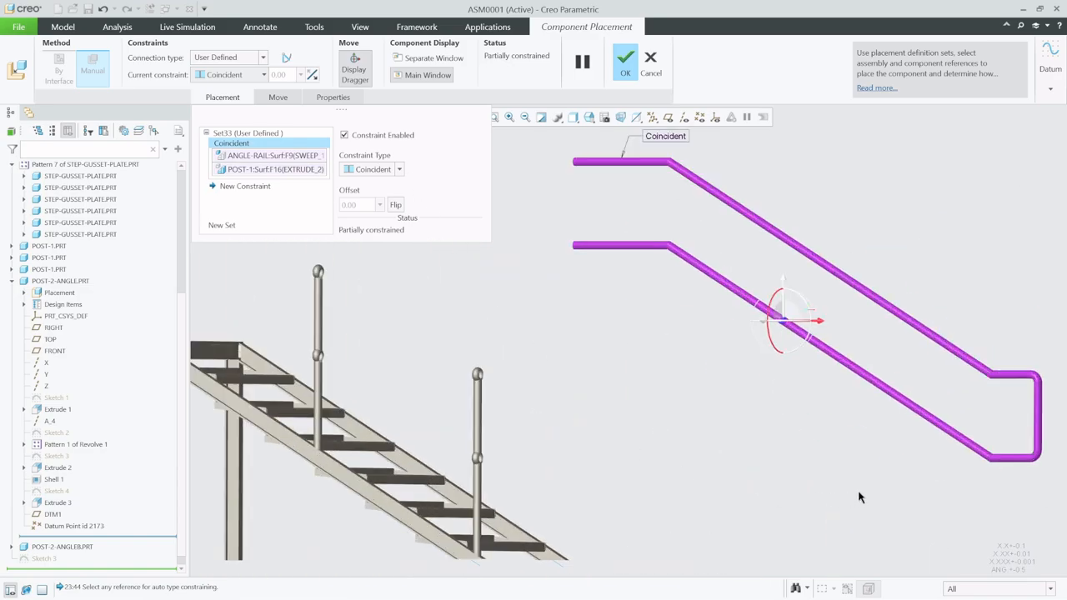
left_click(1006, 463)
scroll(483, 433, "down", 8)
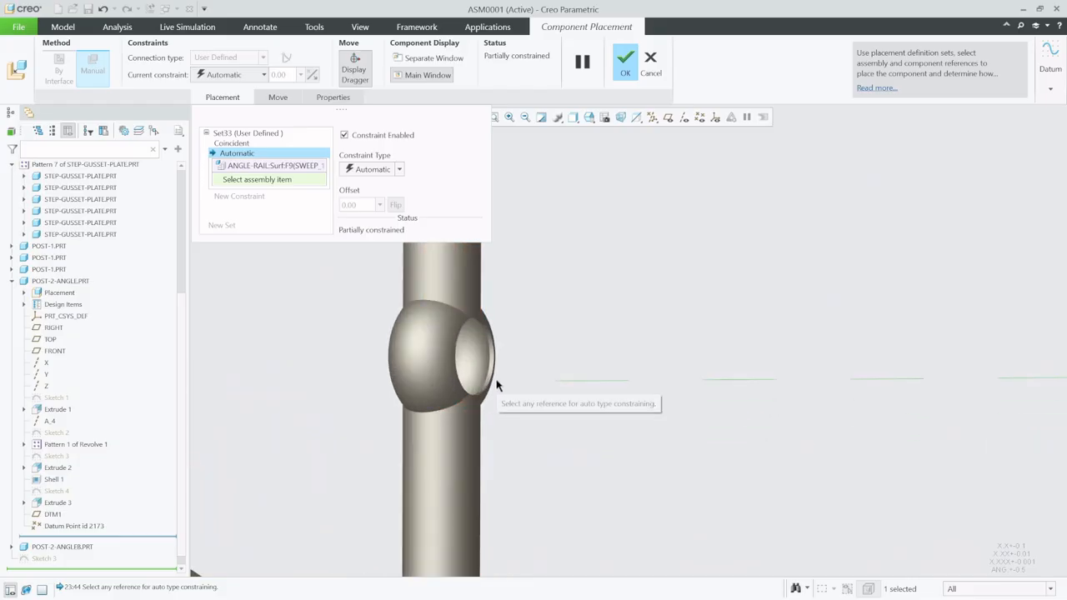
left_click(492, 386)
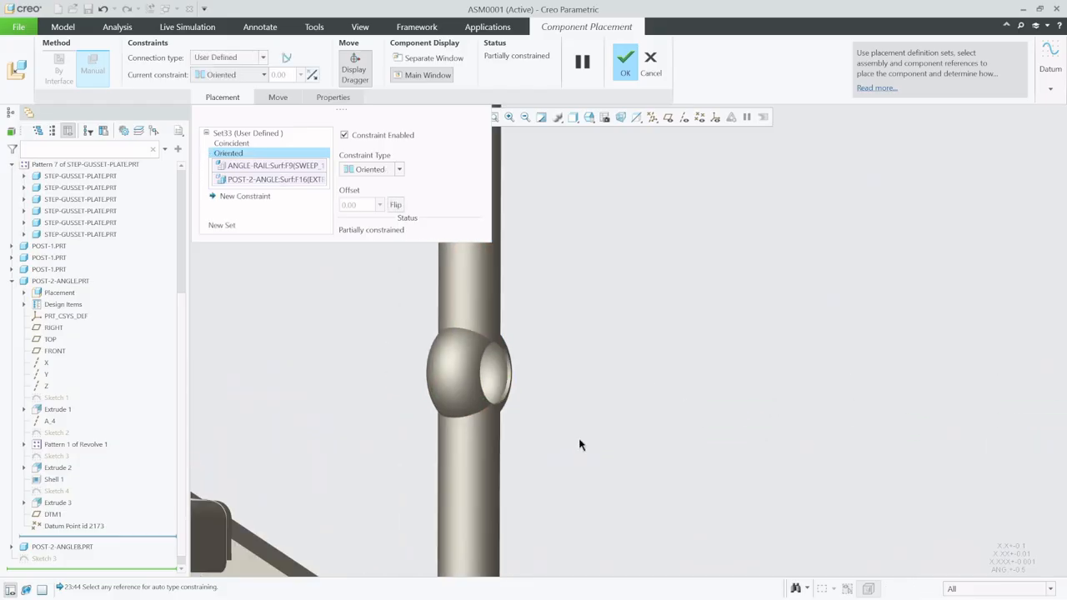
Step: Show the datum planes and constrain the rail's RIGHT plane to the FRONT plane of the middle stair post, POST-2-ANGLEB
scroll(581, 445, "up", 8)
middle_click_drag(734, 431, 779, 459)
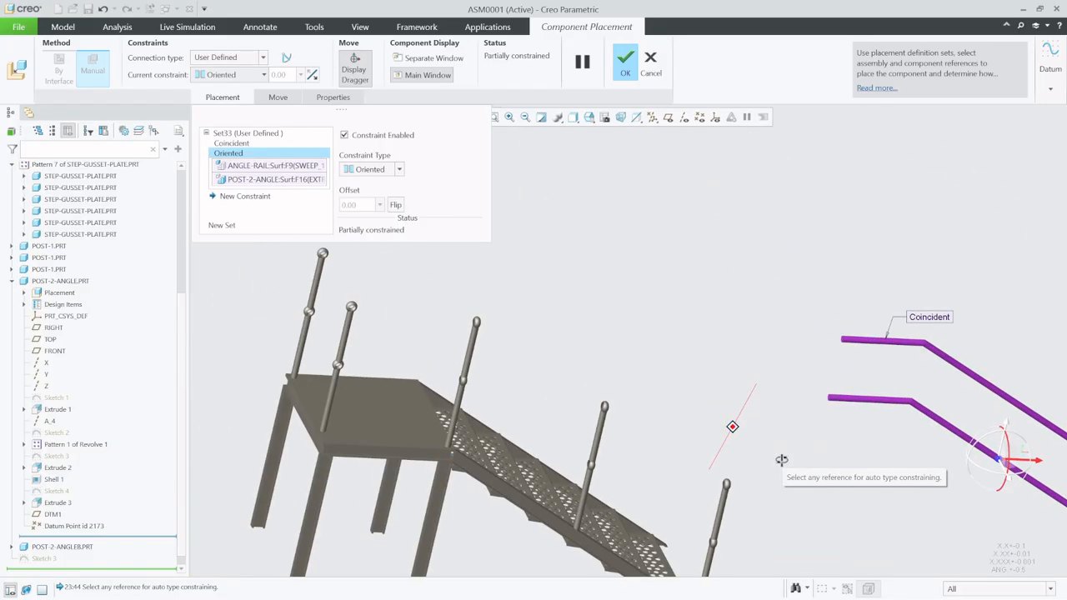
scroll(539, 382, "up", 5)
scroll(743, 421, "down", 5)
scroll(700, 442, "down", 5)
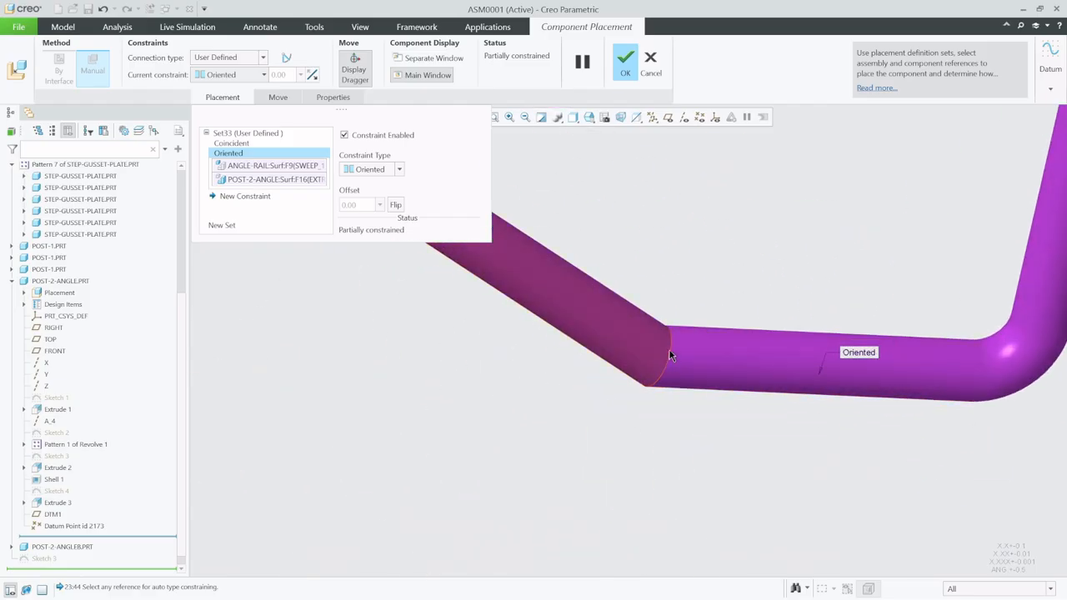
scroll(688, 439, "up", 3)
scroll(690, 446, "up", 5)
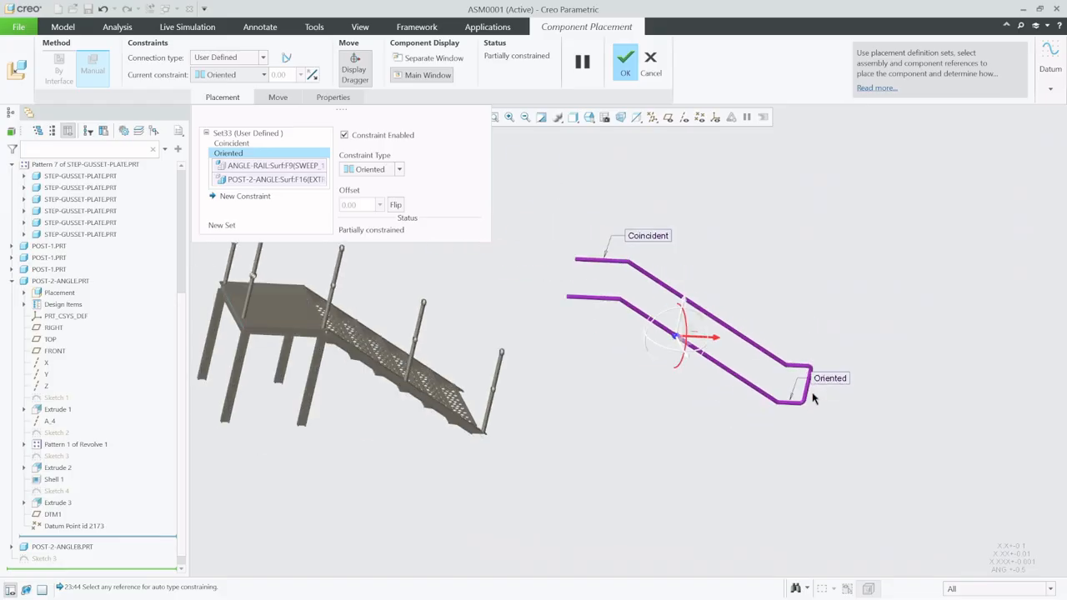
left_click(668, 118)
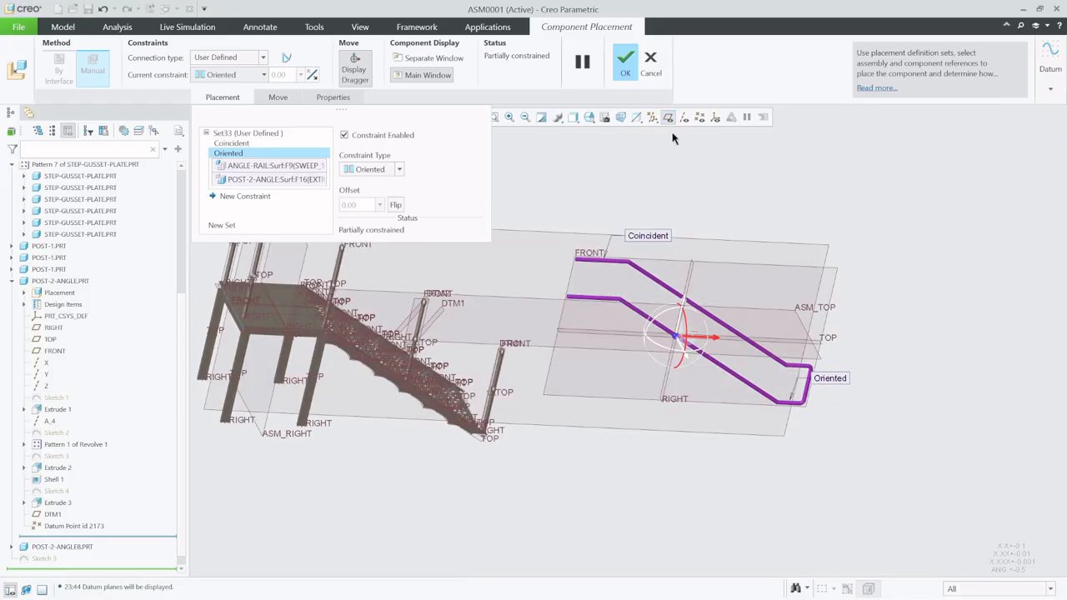
left_click(690, 288)
scroll(479, 366, "down", 6)
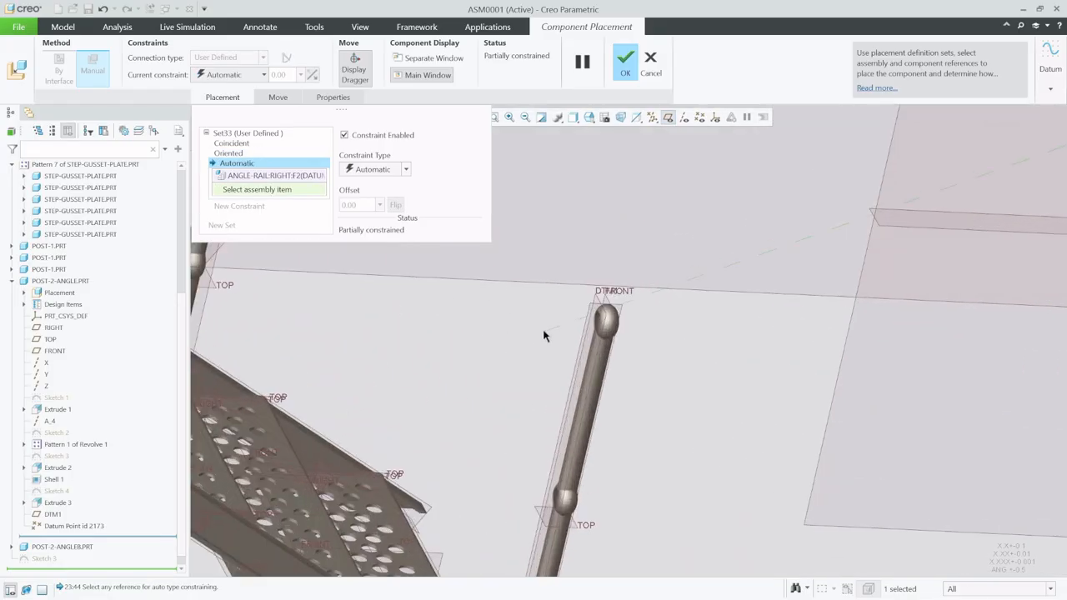
scroll(724, 428, "up", 5)
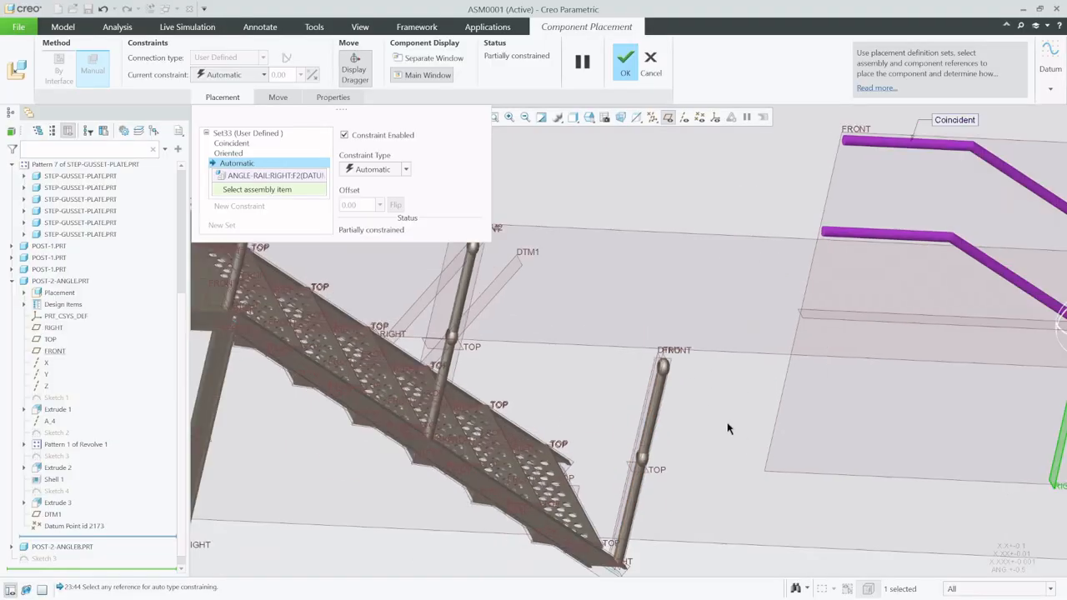
scroll(567, 304, "down", 6)
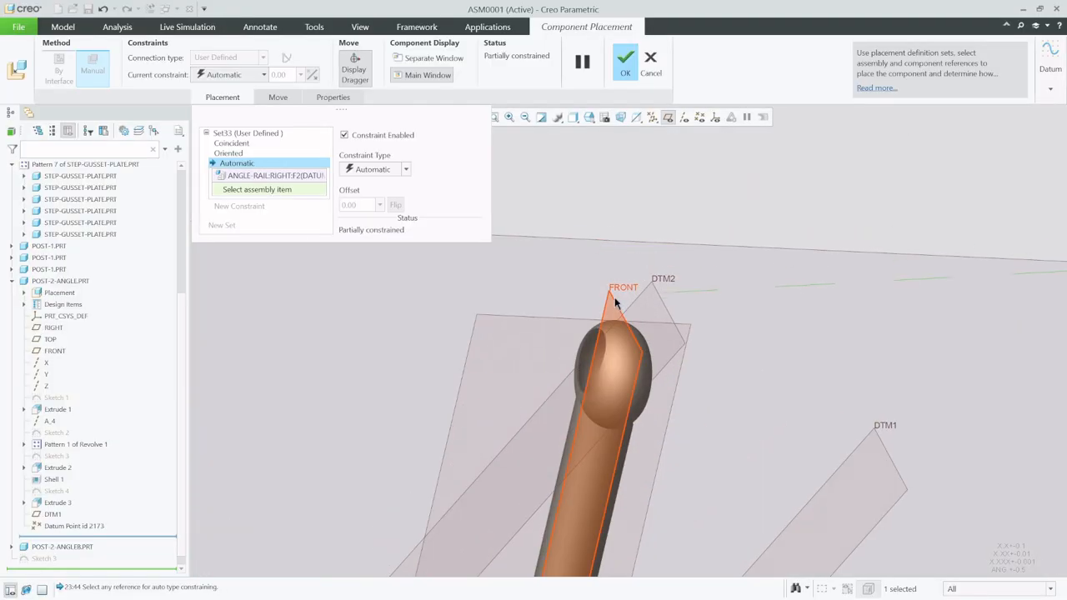
left_click(615, 303)
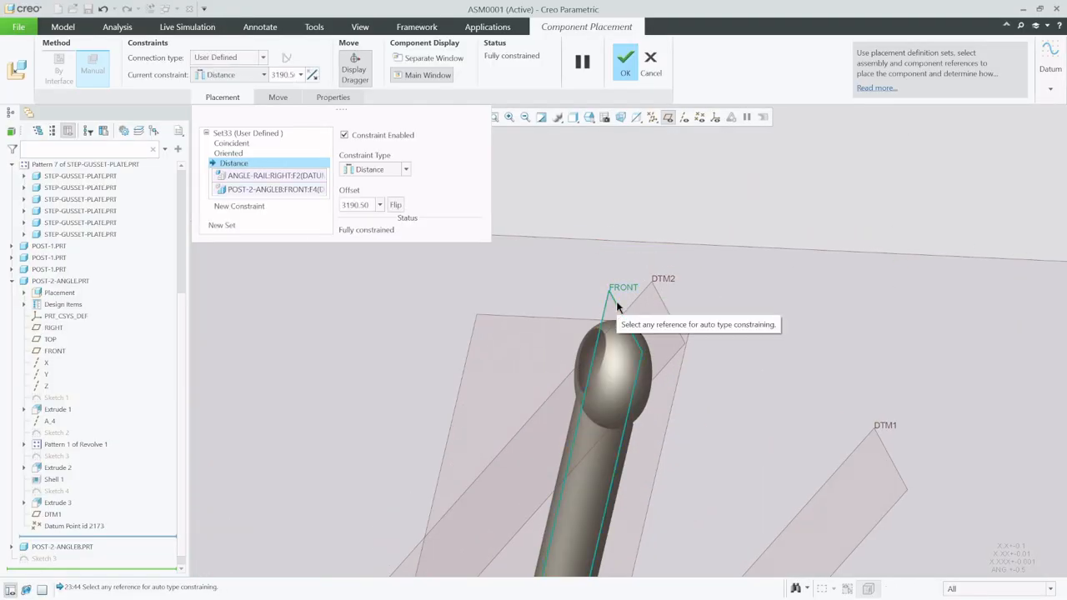
Step: Set the plane constraint to Coincident, and switch it back to Distance with a 0.00 offset
left_click(406, 169)
left_click(375, 280)
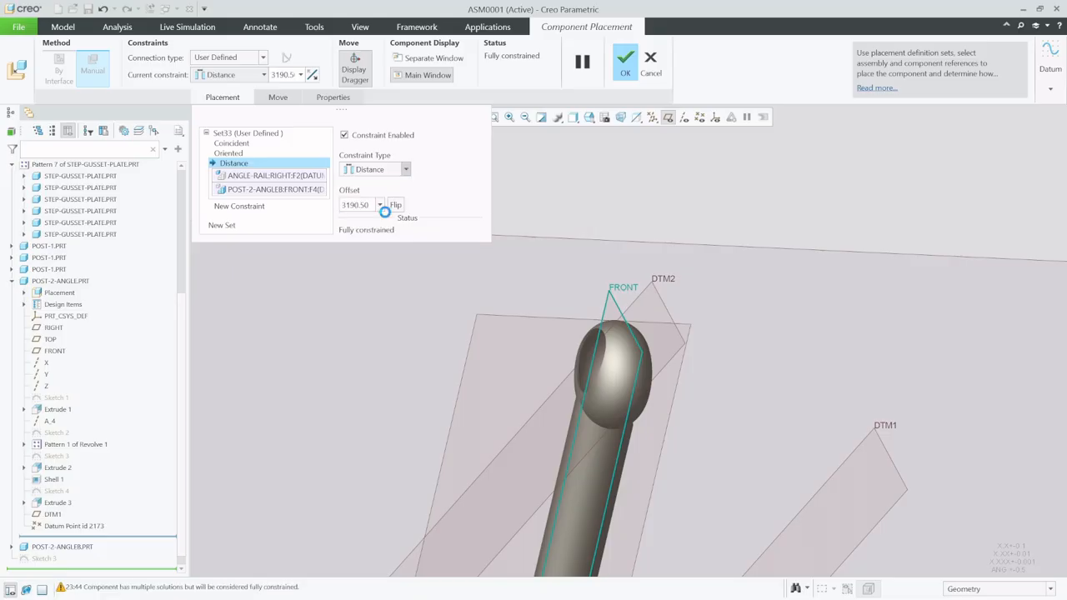
scroll(601, 355, "up", 6)
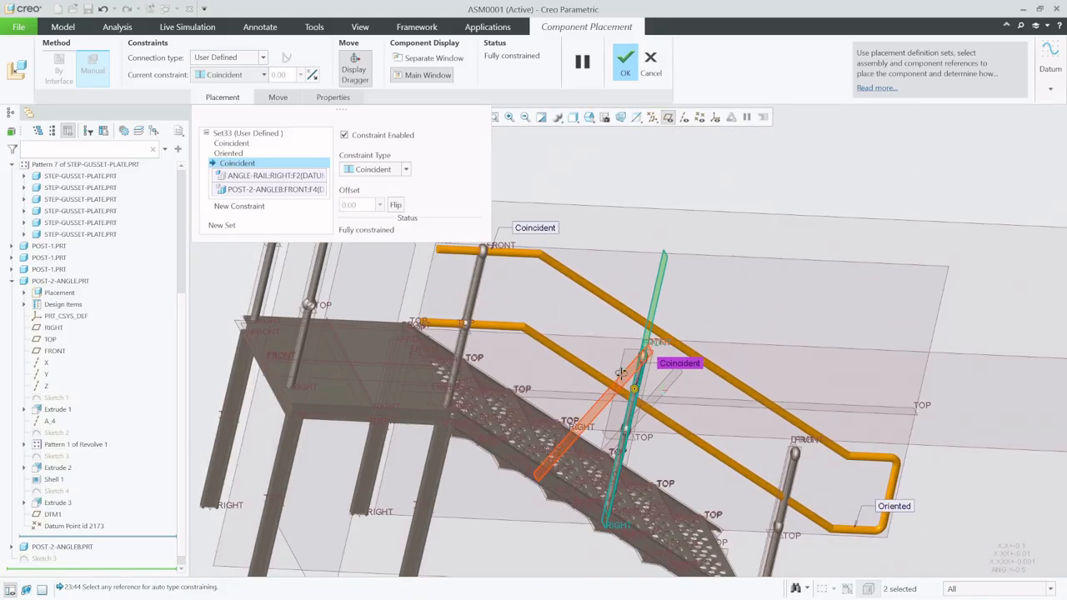
middle_click_drag(600, 355, 607, 356)
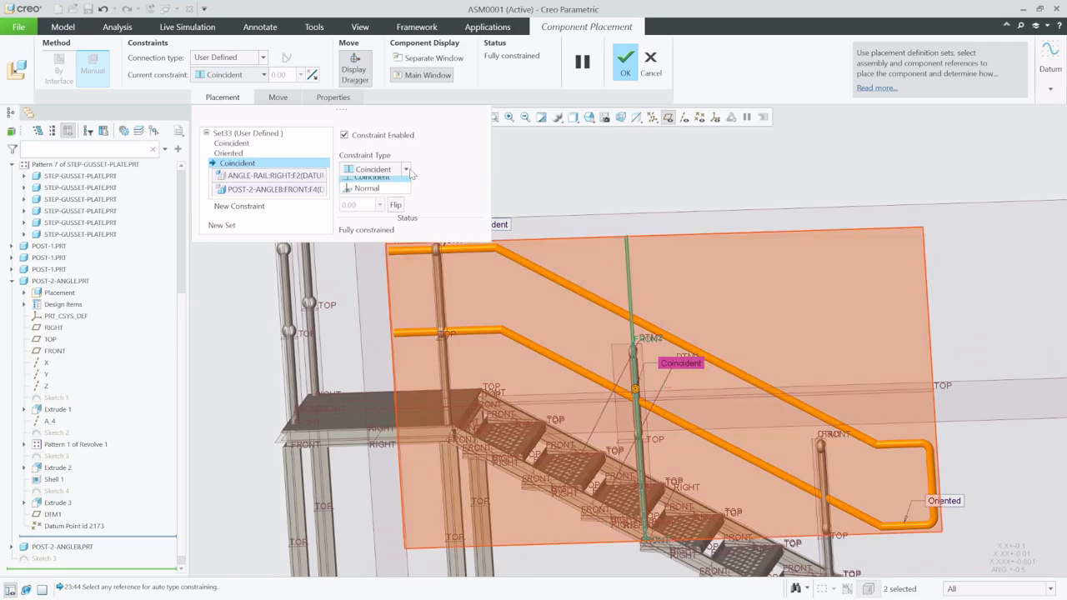
left_click(392, 191)
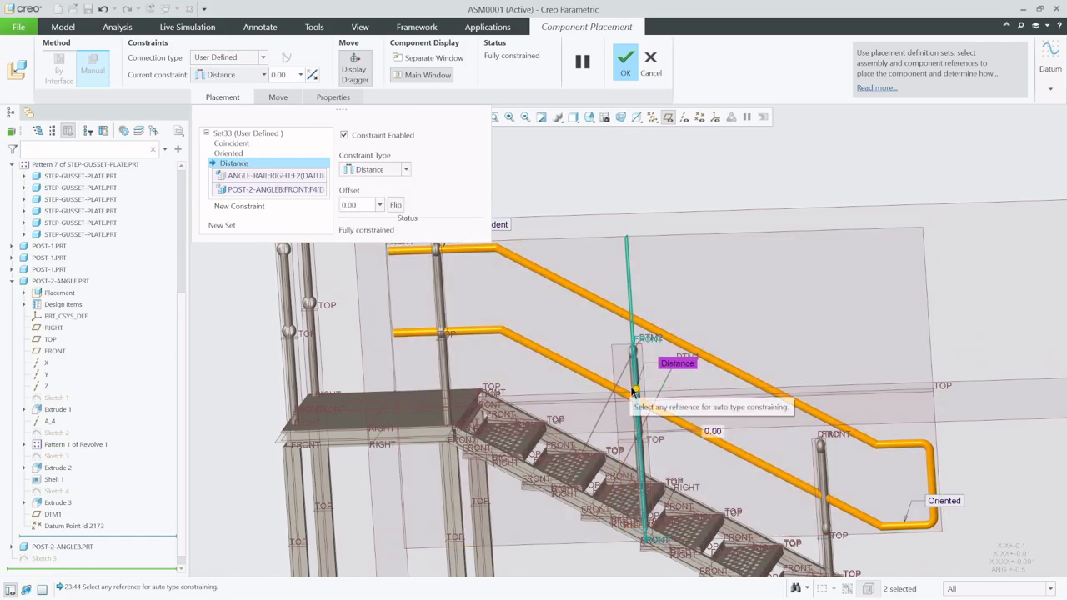
Step: Orient the assembly to the saved FRONT view
left_click(573, 117)
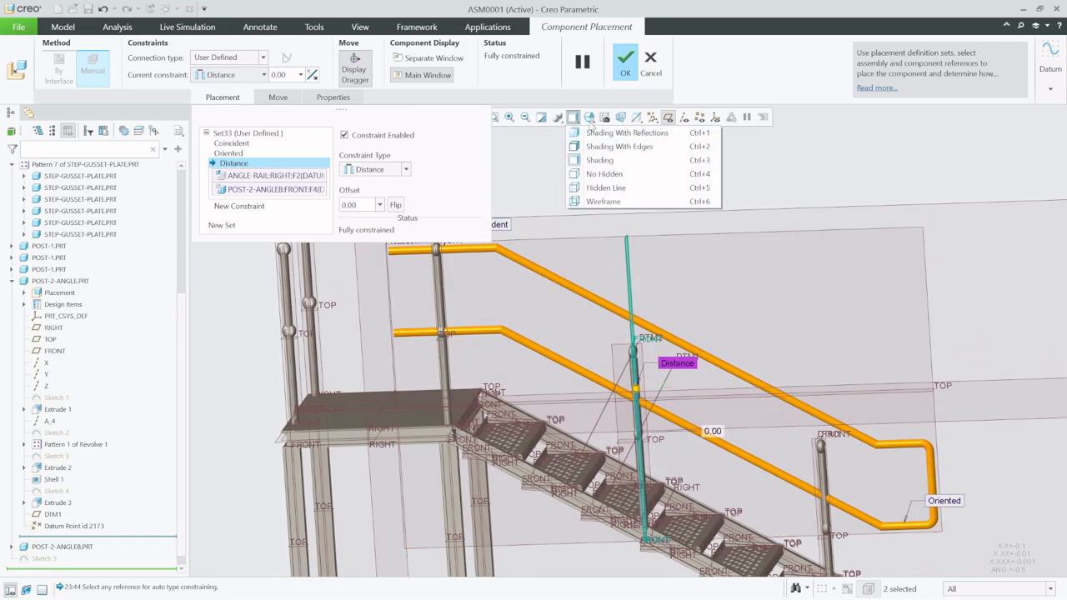
left_click(589, 117)
left_click(588, 118)
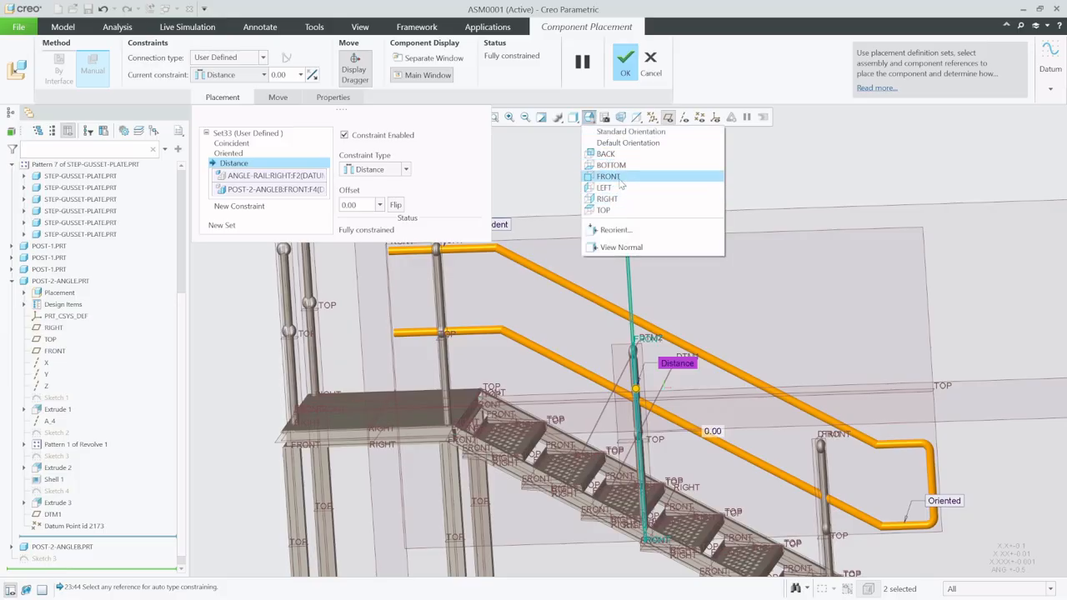
left_click(609, 176)
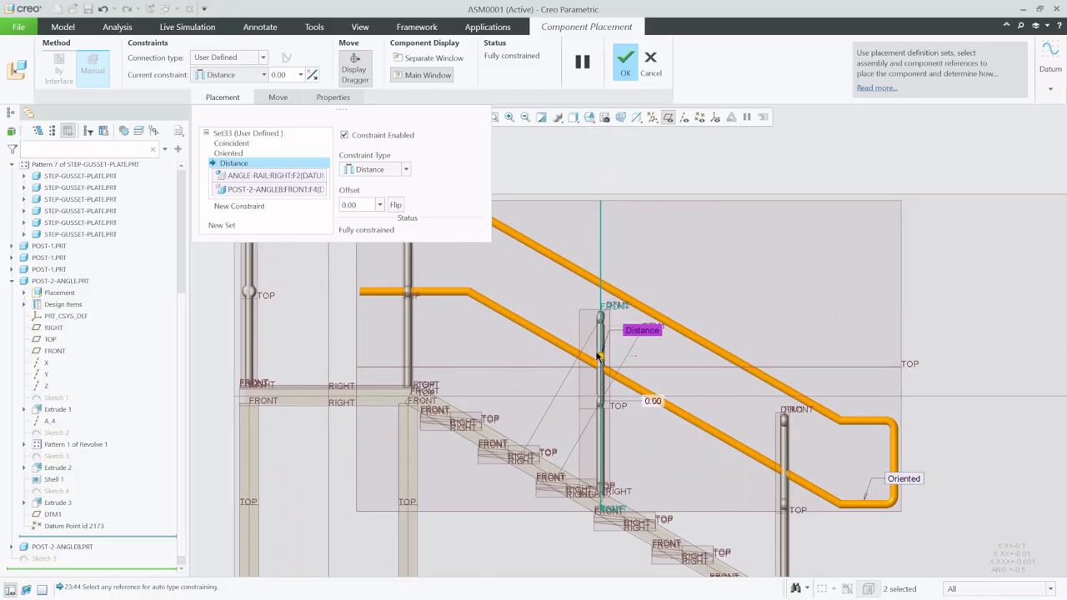
Step: Shift the rail along the stairs to a distance offset of 351.50 so its bends sit at the posts
left_click_drag(600, 357, 542, 360)
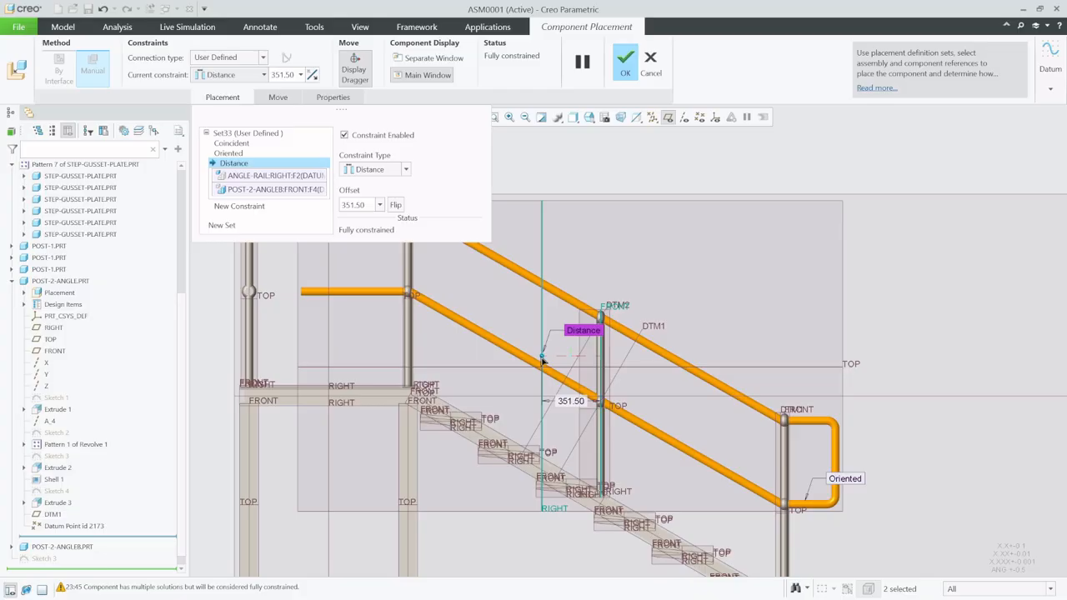
scroll(792, 496, "up", 4)
scroll(834, 492, "down", 3)
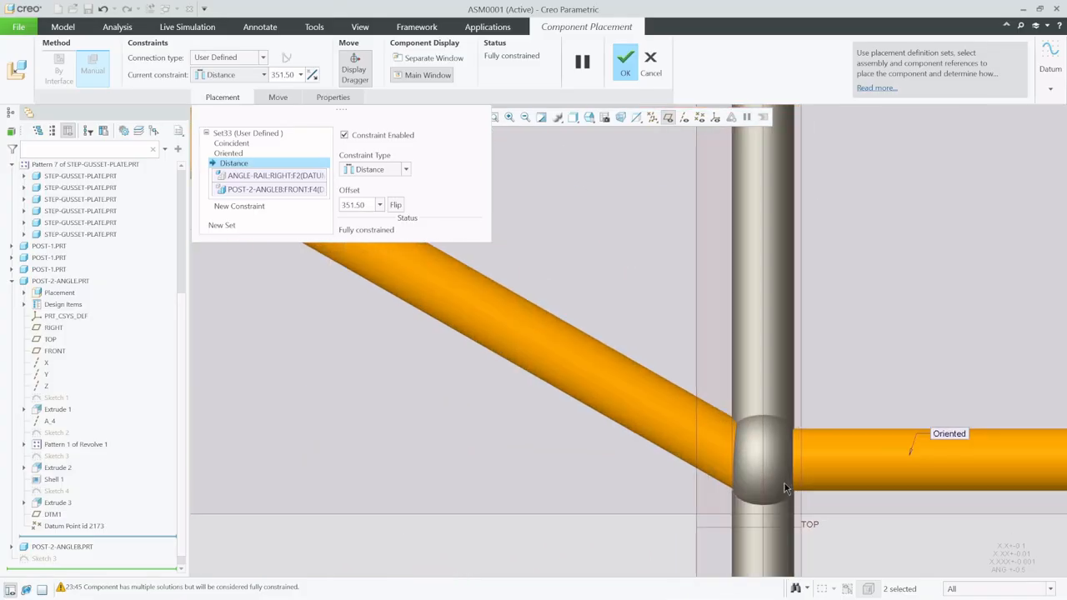
Step: Examine how the rail's bends and straight tubes line up with the ball joints on the stair posts
scroll(841, 490, "down", 4)
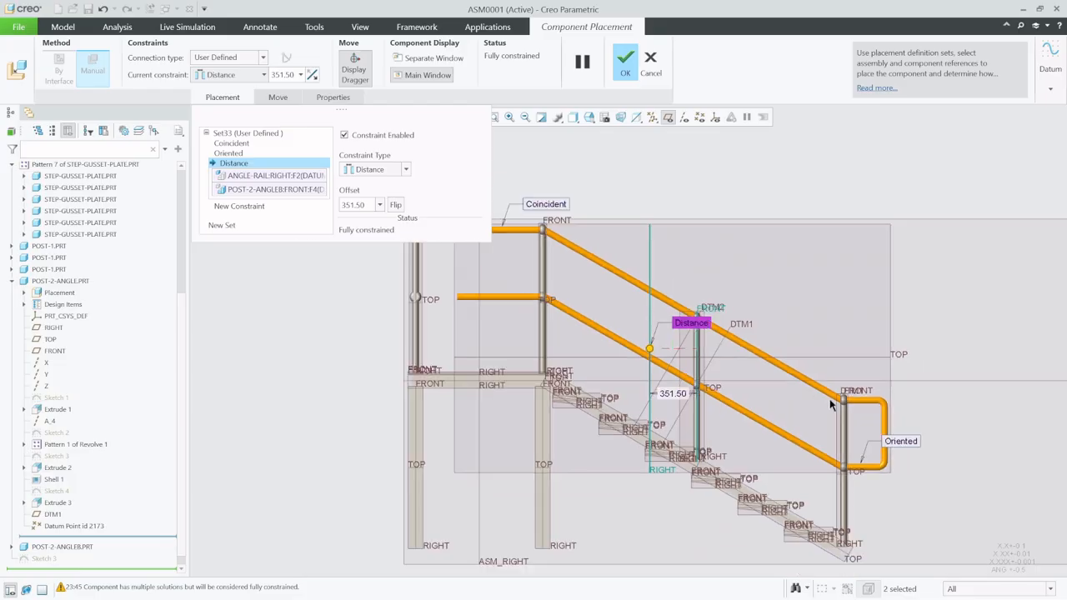
scroll(717, 343, "down", 2)
scroll(717, 343, "up", 4)
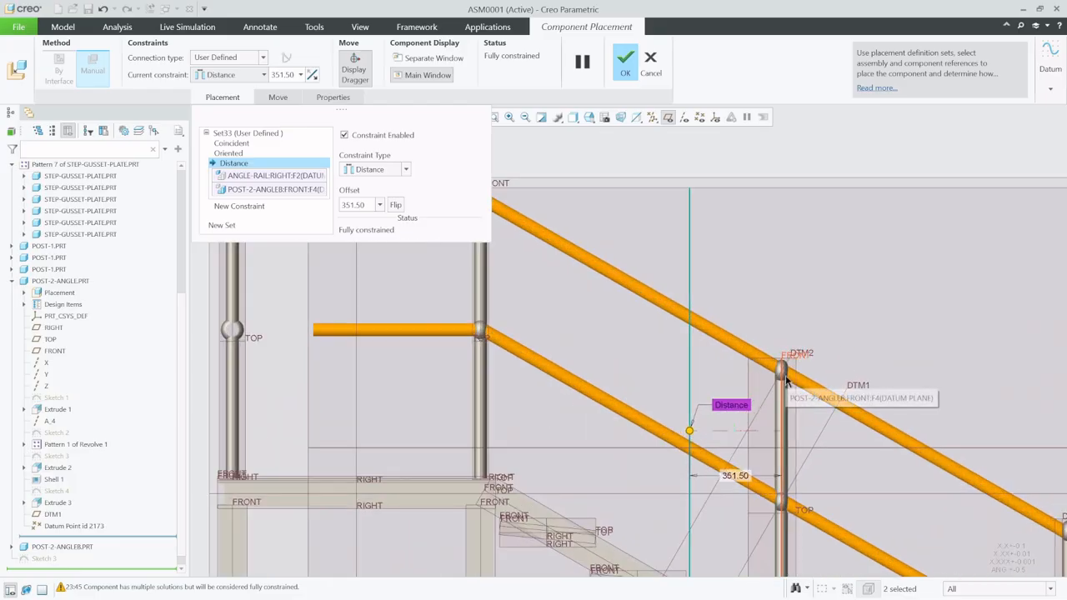
scroll(636, 296, "down", 2)
scroll(589, 293, "up", 4)
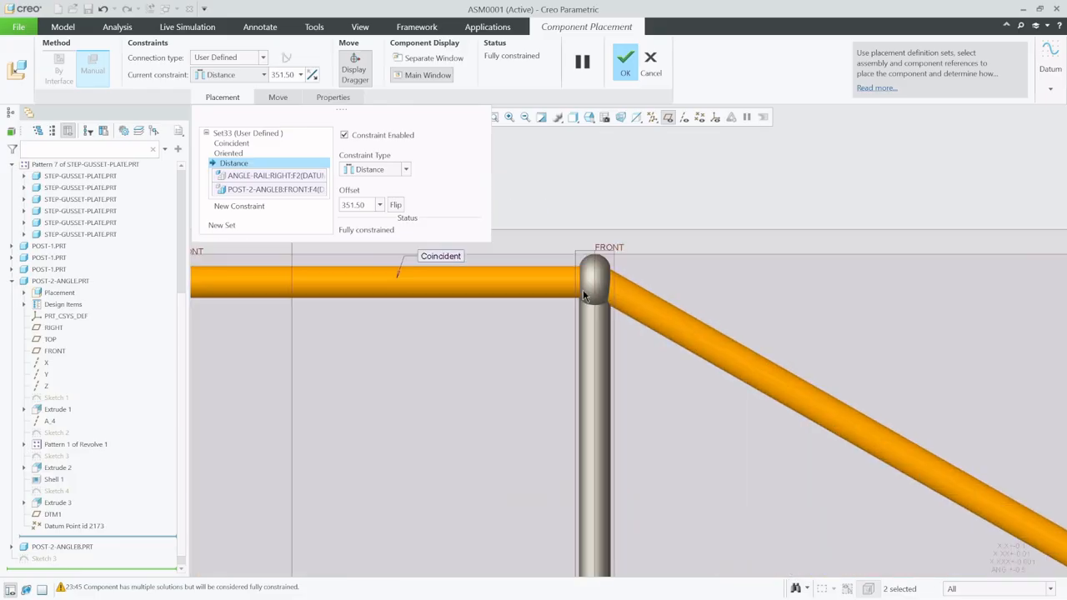
mouse_move(616, 303)
middle_mouse_down()
mouse_move(586, 315)
mouse_move(616, 303)
middle_mouse_up()
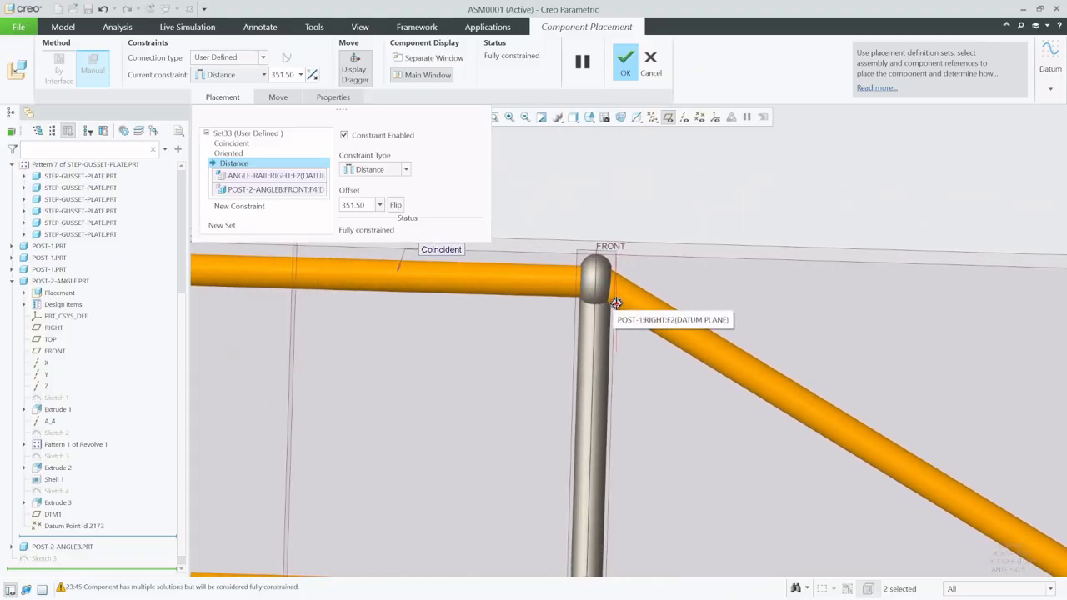
scroll(522, 285, "down", 5)
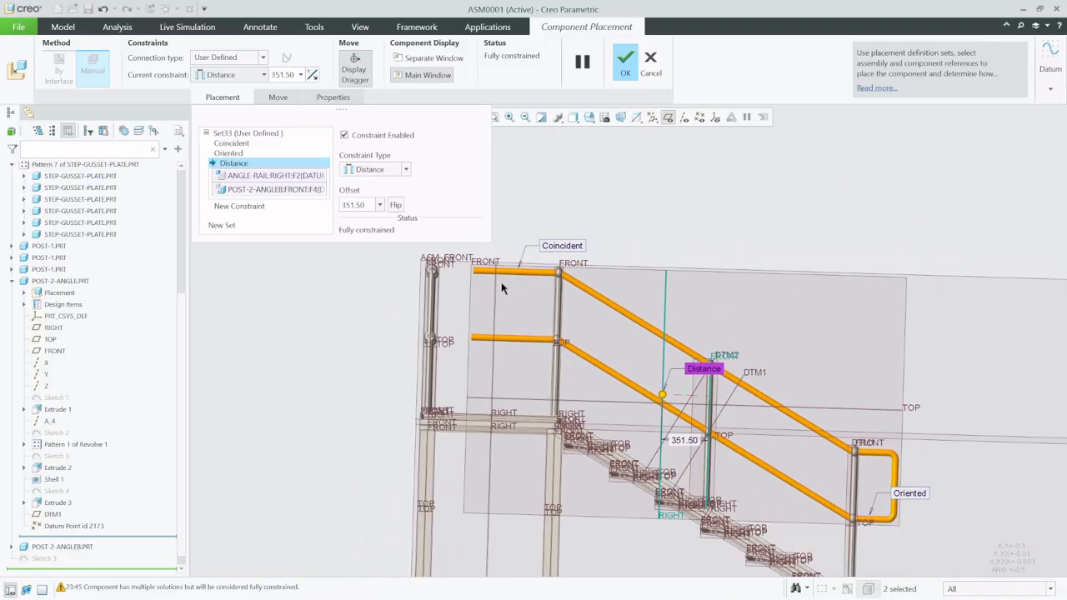
scroll(592, 317, "down", 3)
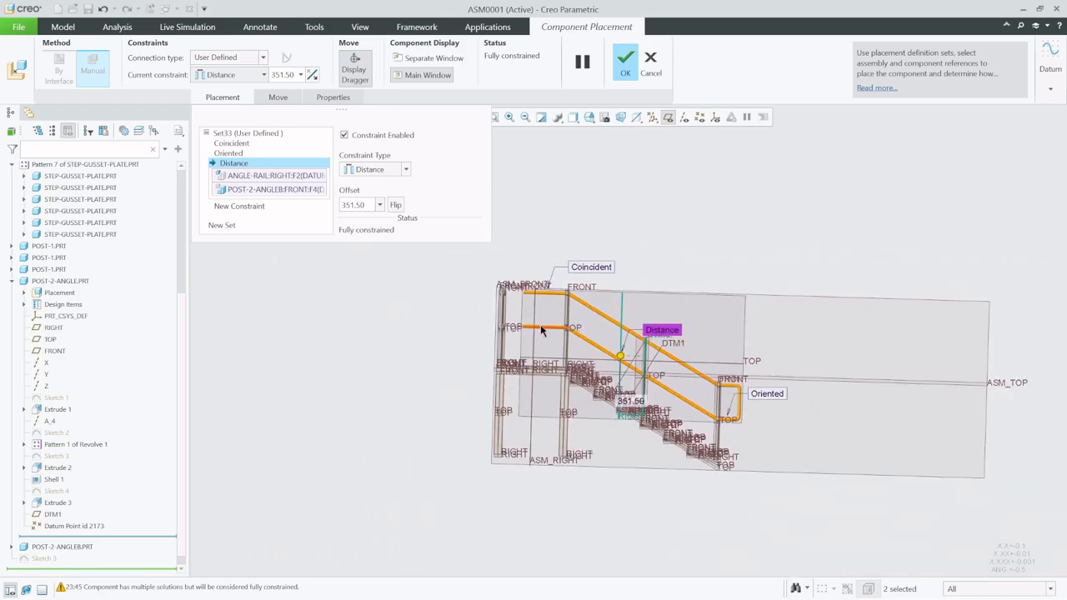
scroll(591, 333, "up", 2)
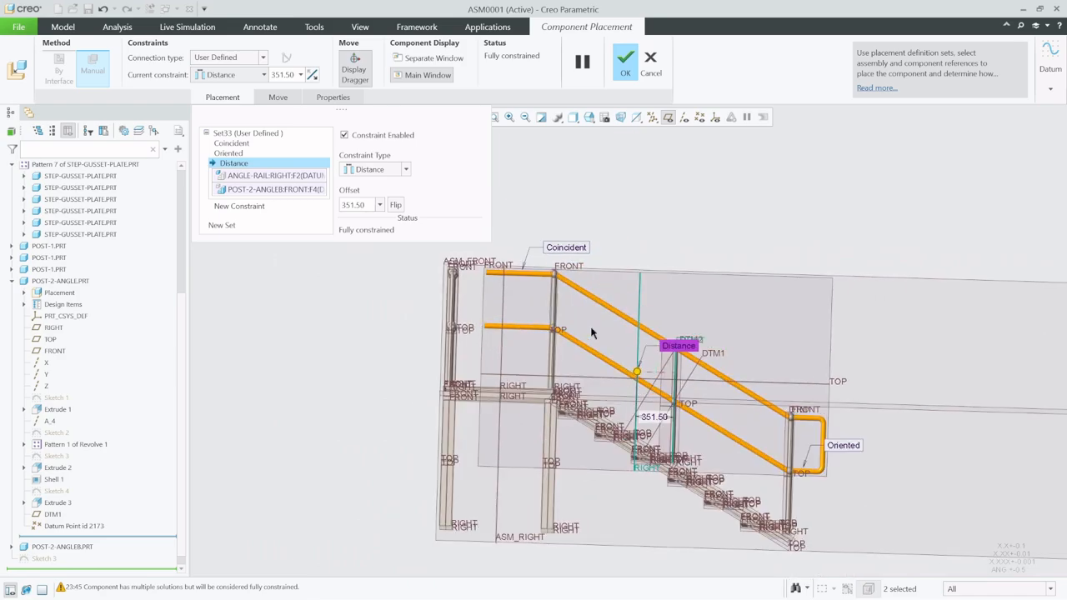
Step: Accept the rail's placement and hide the datum planes in the assembly
left_click(625, 63)
left_click(667, 118)
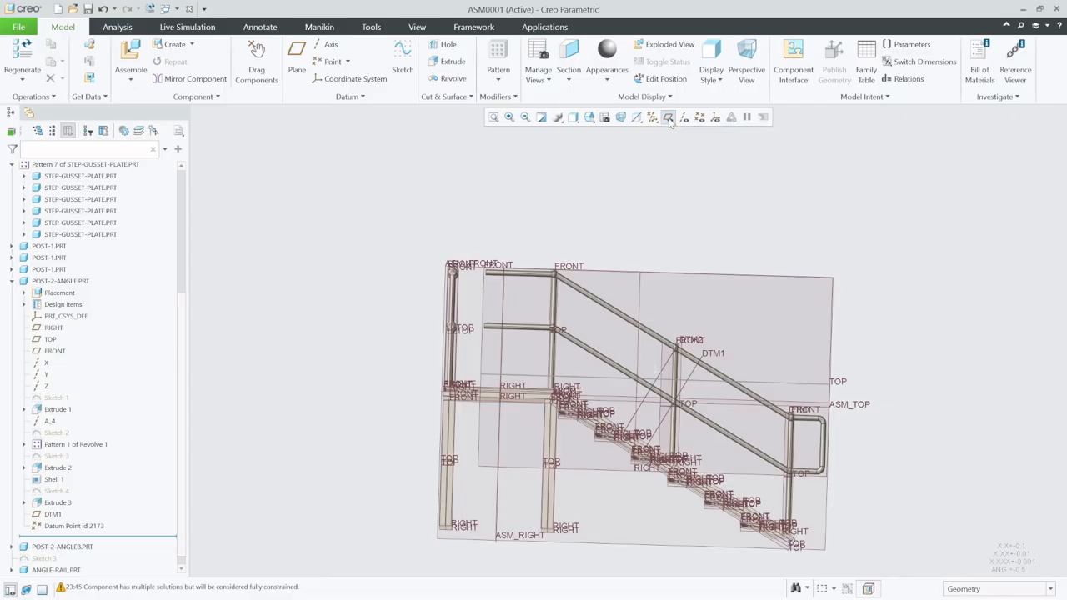
scroll(592, 241, "up", 2)
mouse_move(494, 302)
middle_mouse_down()
mouse_move(517, 317)
mouse_move(610, 237)
middle_mouse_up()
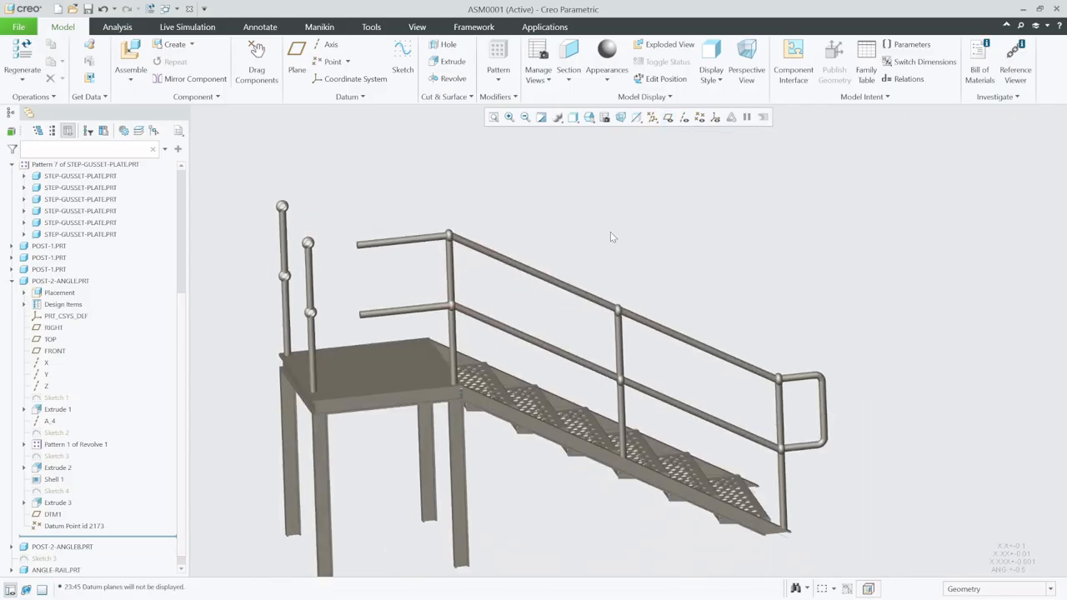
Step: Show the datum points on the posts and switch to the ANGLE-RAIL.PRT window
left_click(699, 117)
scroll(807, 397, "up", 4)
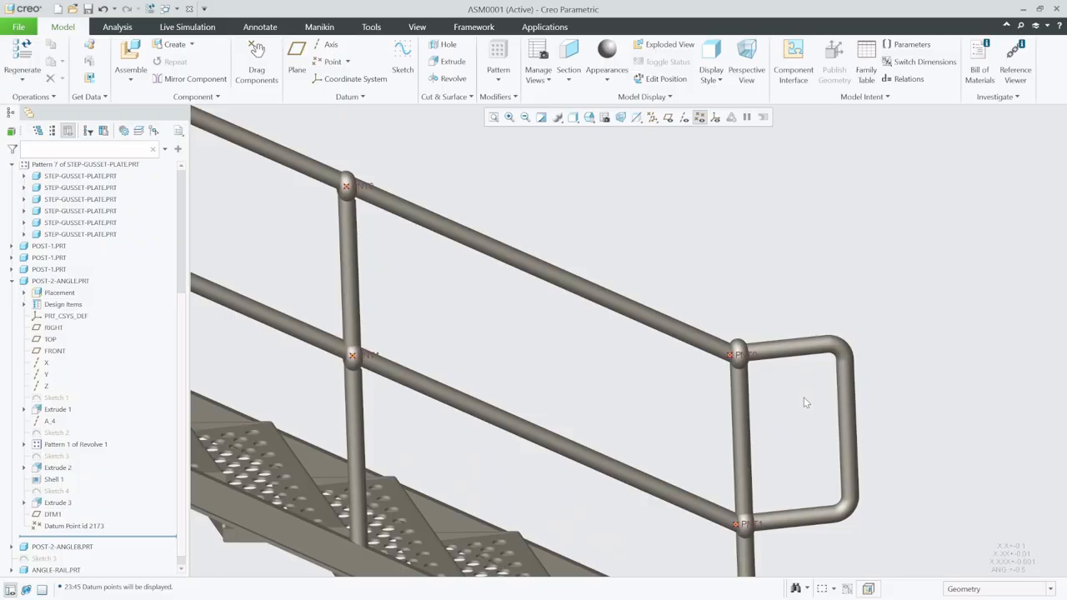
left_click(177, 9)
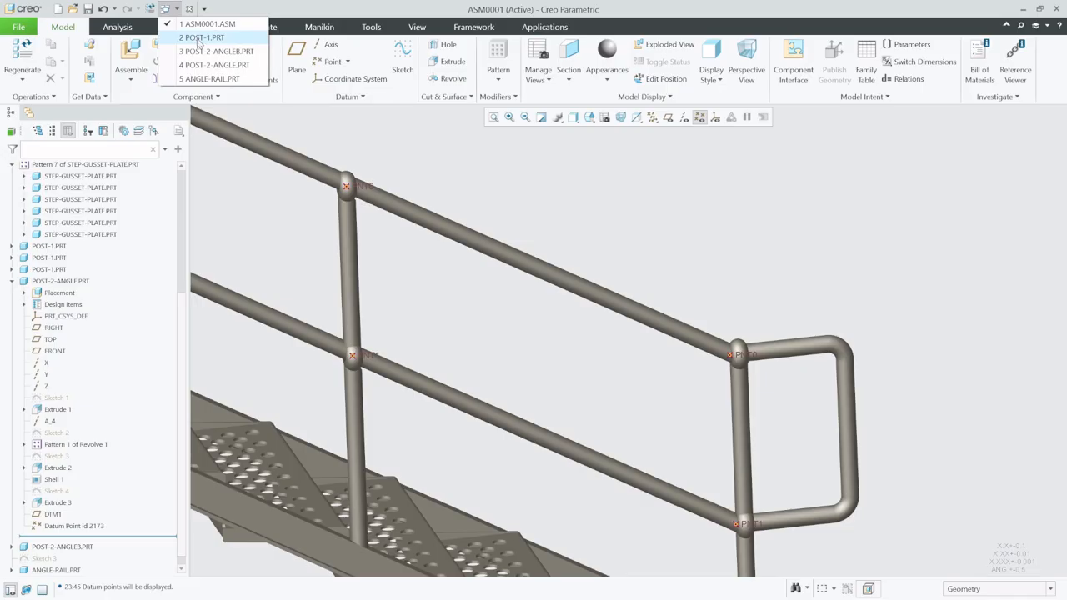
left_click(218, 74)
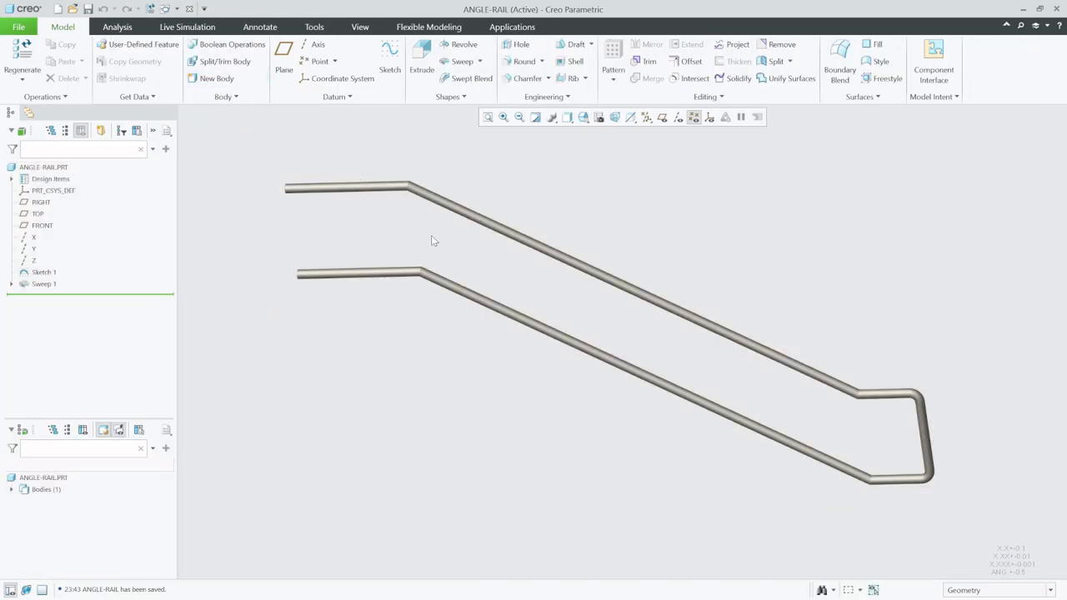
Step: Place a datum point on the Sketch 1 curve vertex at the upper tube's bend beside the closed end loop
left_click(44, 273)
mouse_move(533, 325)
middle_mouse_down()
mouse_move(562, 319)
mouse_move(555, 326)
mouse_move(581, 302)
middle_mouse_up()
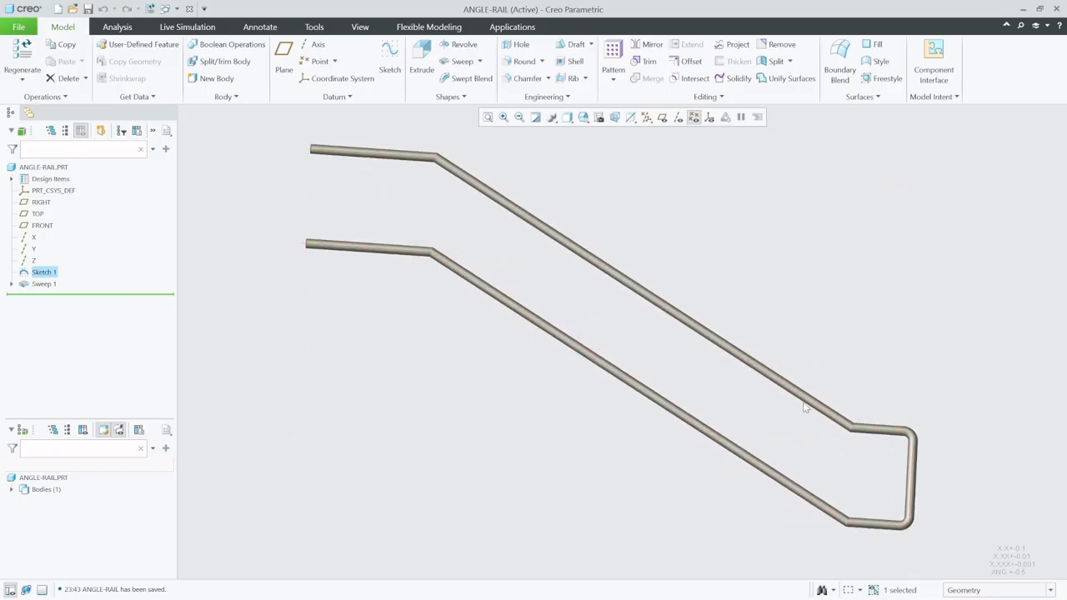
scroll(925, 450, "up", 4)
scroll(800, 407, "up", 3)
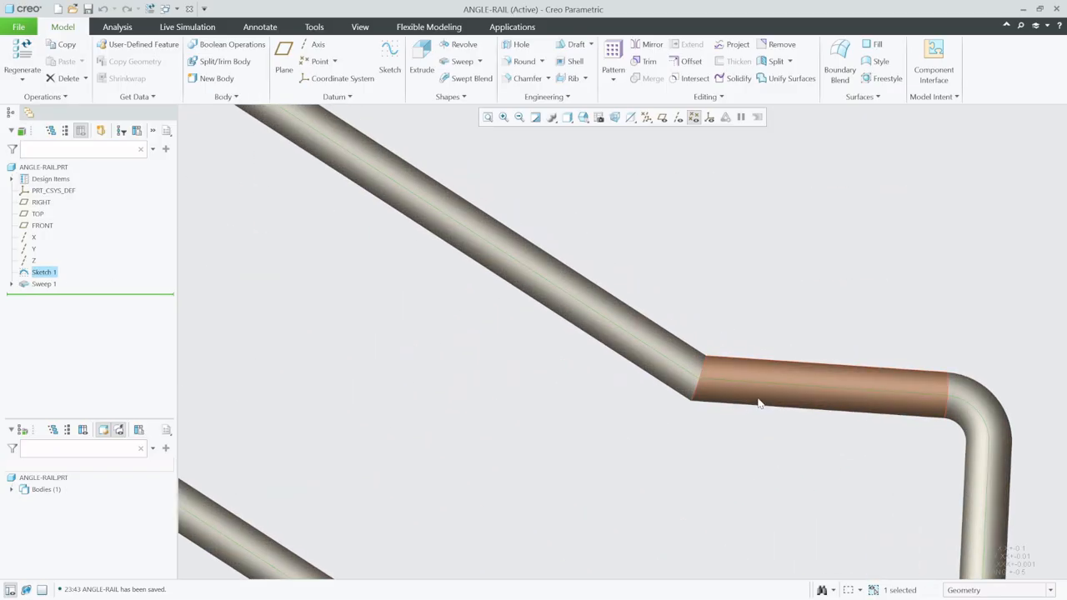
scroll(758, 403, "up", 2)
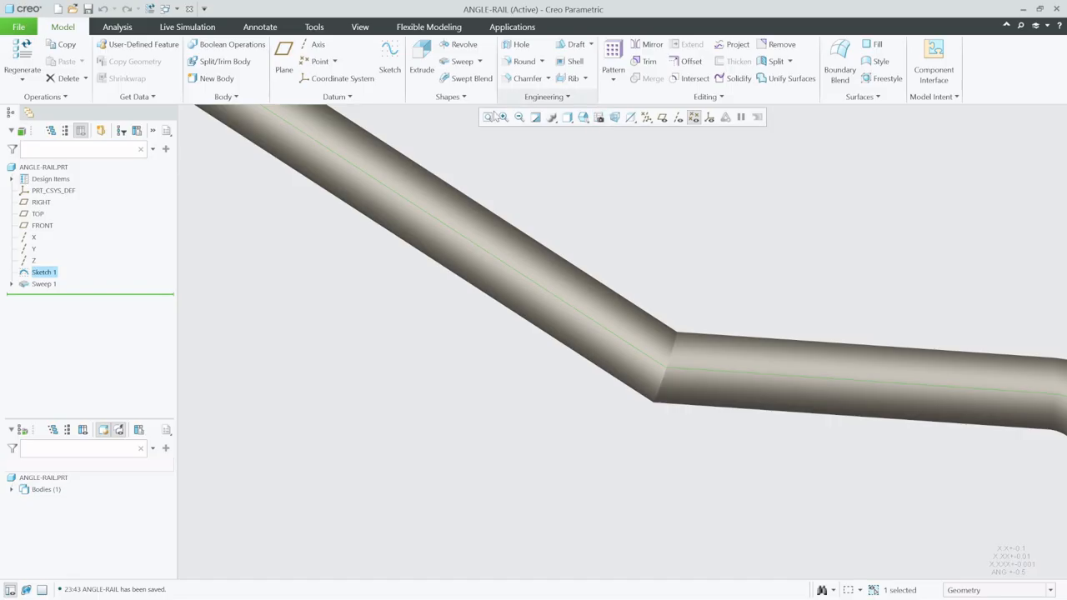
left_click(319, 61)
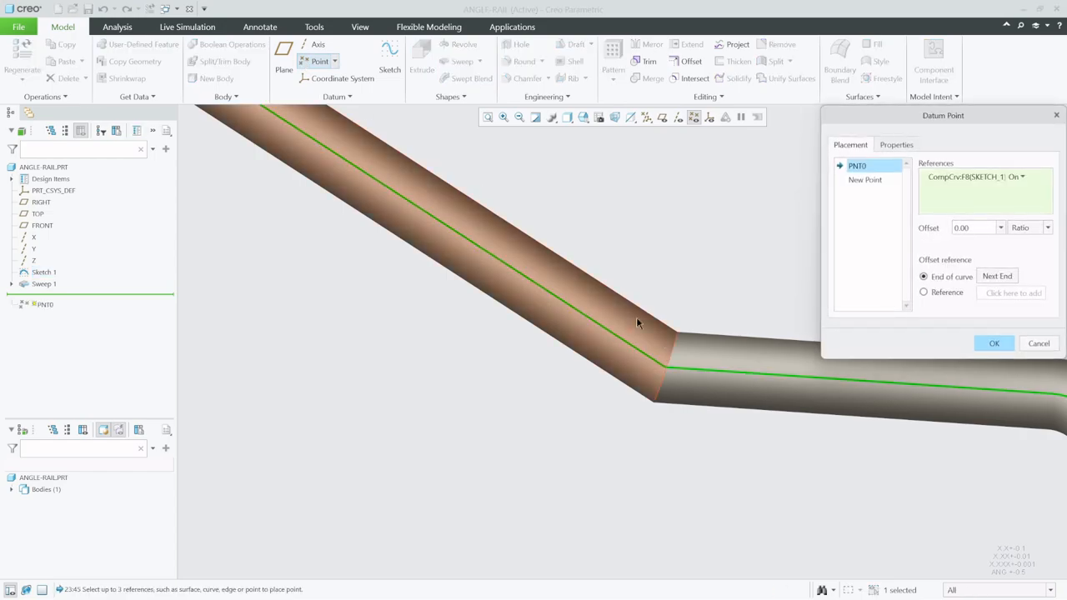
left_click(667, 367)
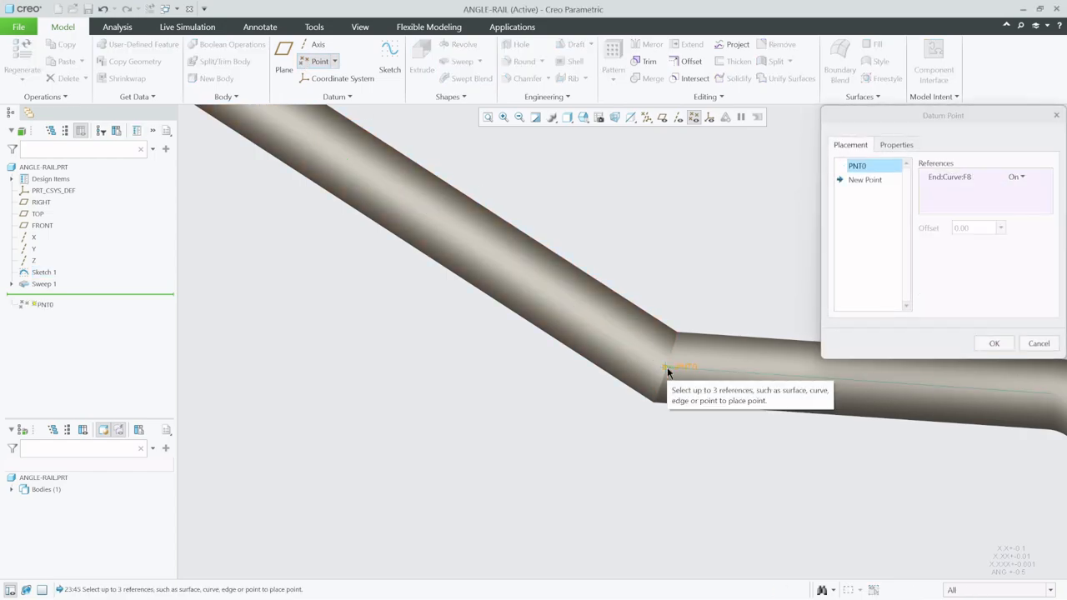
Step: Add a datum point on the Sketch 1 curve near the upper tube's landing-side bend, at an offset ratio of 0.90
scroll(677, 327, "down", 2)
scroll(695, 430, "down", 4)
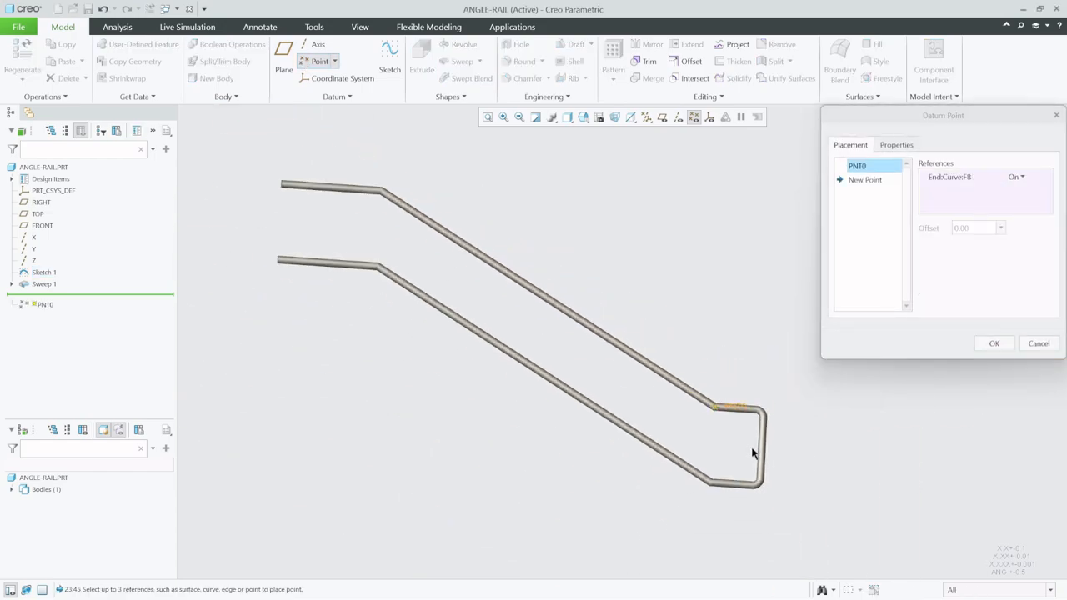
scroll(359, 177, "up", 3)
scroll(392, 209, "up", 5)
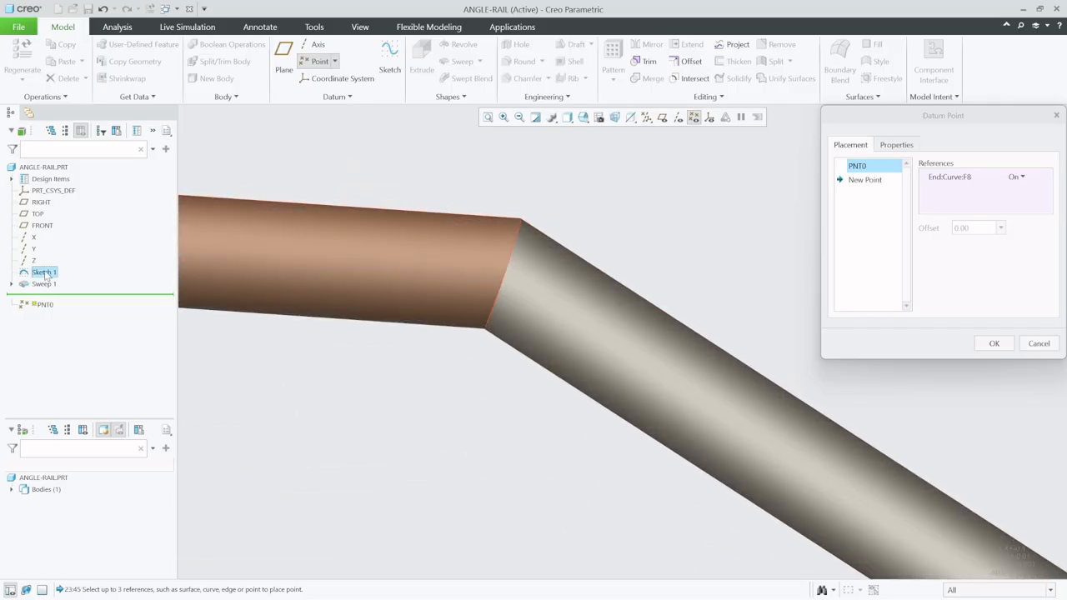
left_click(867, 179)
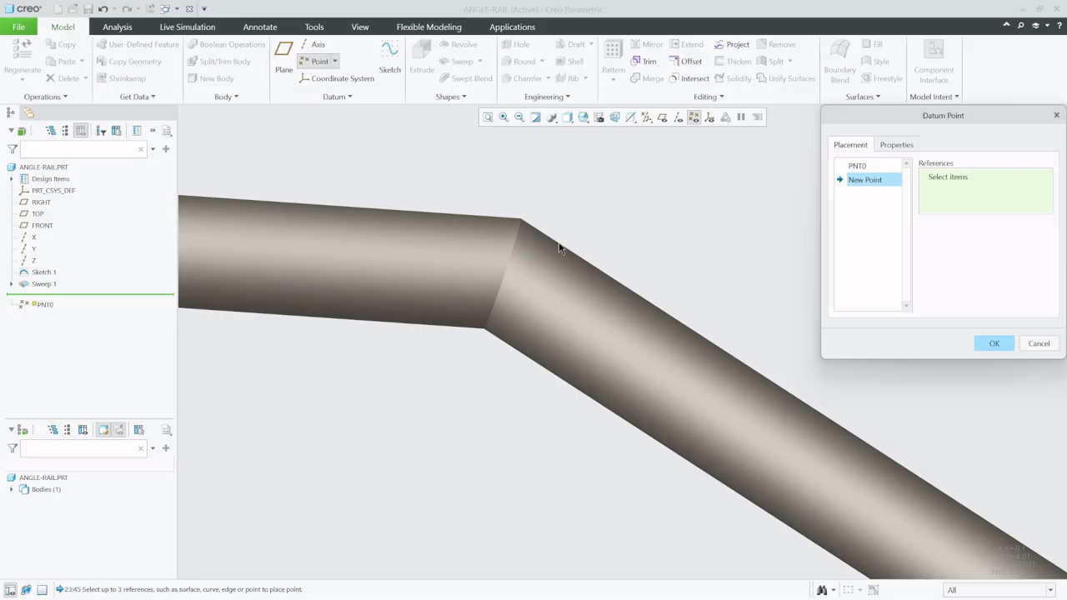
left_click(33, 274)
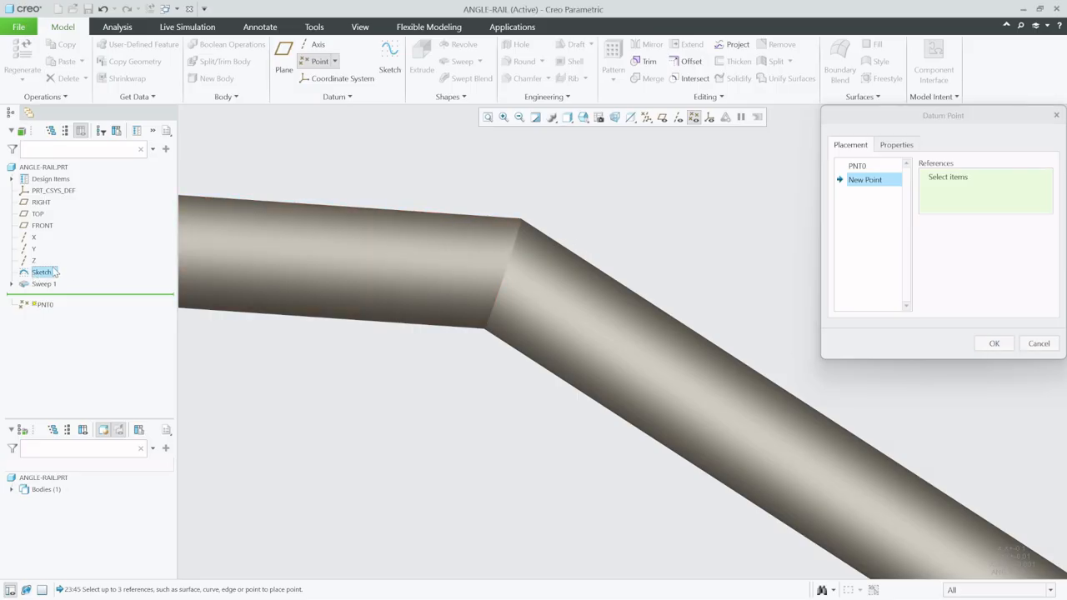
scroll(495, 307, "up", 3)
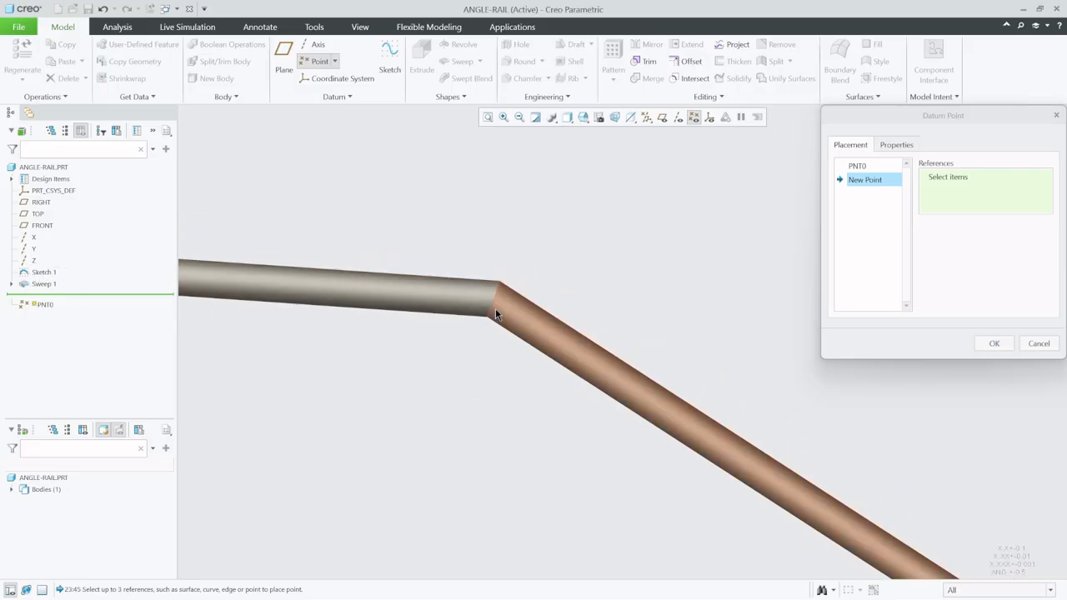
scroll(500, 298, "down", 4)
right_click(486, 302)
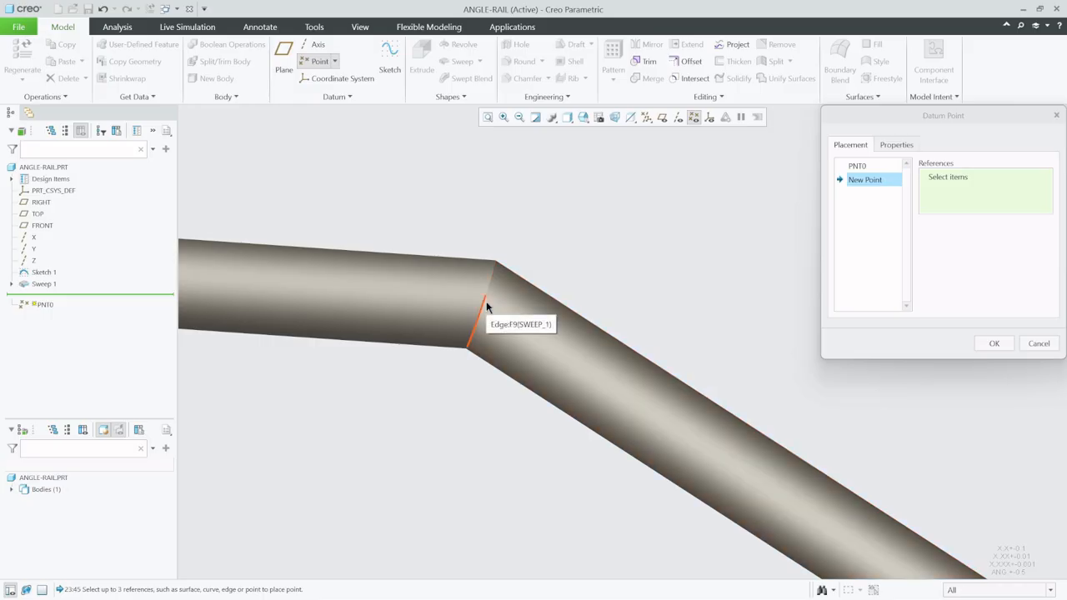
right_click(487, 302)
right_click(487, 303)
right_click(487, 303)
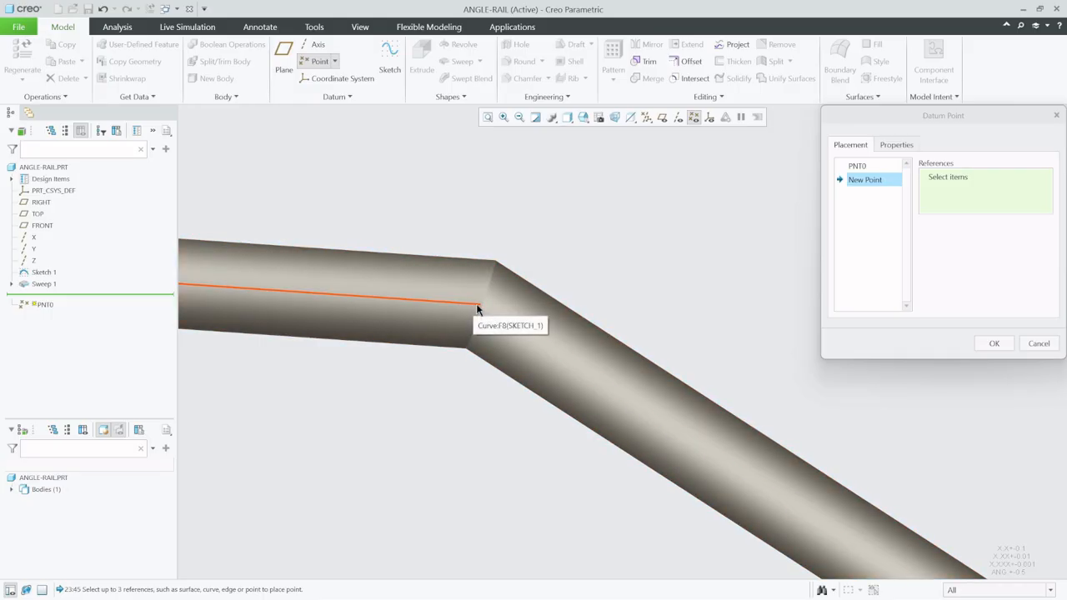
right_click(480, 309)
right_click(481, 309)
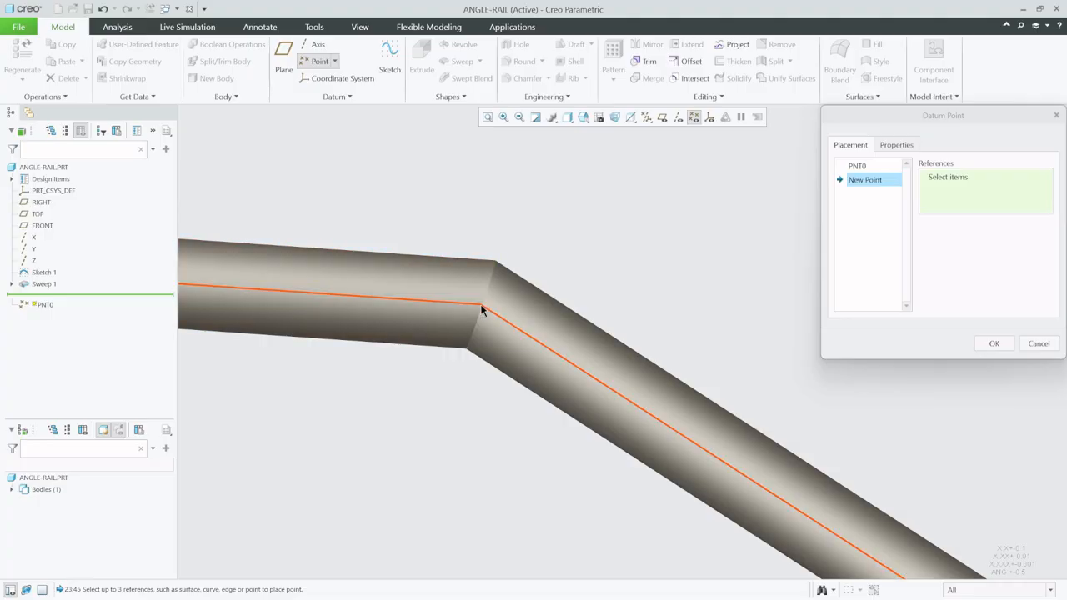
left_click(481, 308)
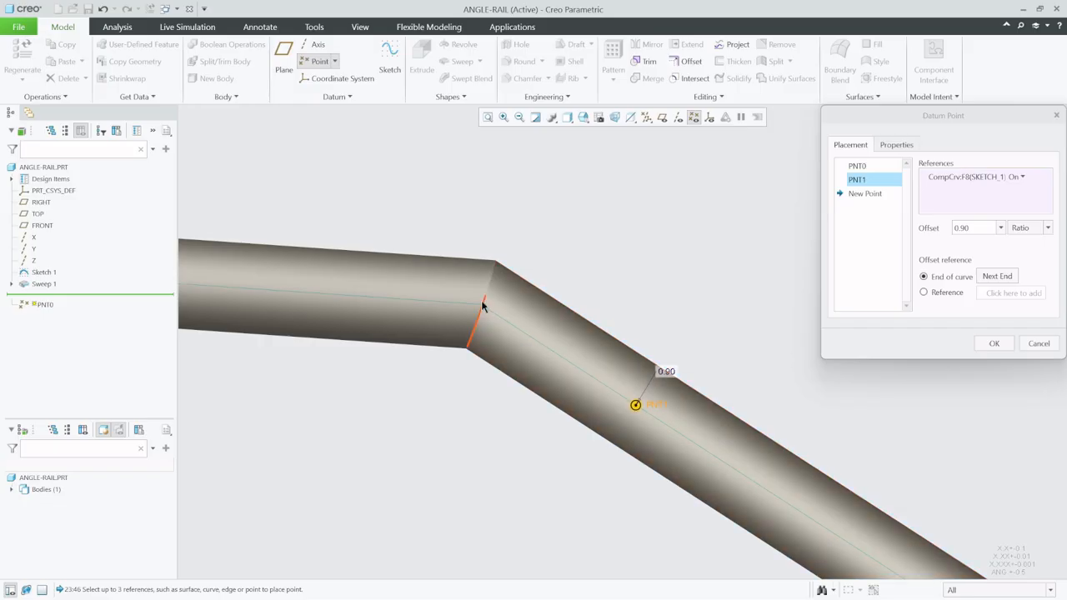
Step: Add a datum point exactly on the curve vertex at the upper tube's landing-side bend and complete the datum point feature
left_click(483, 310)
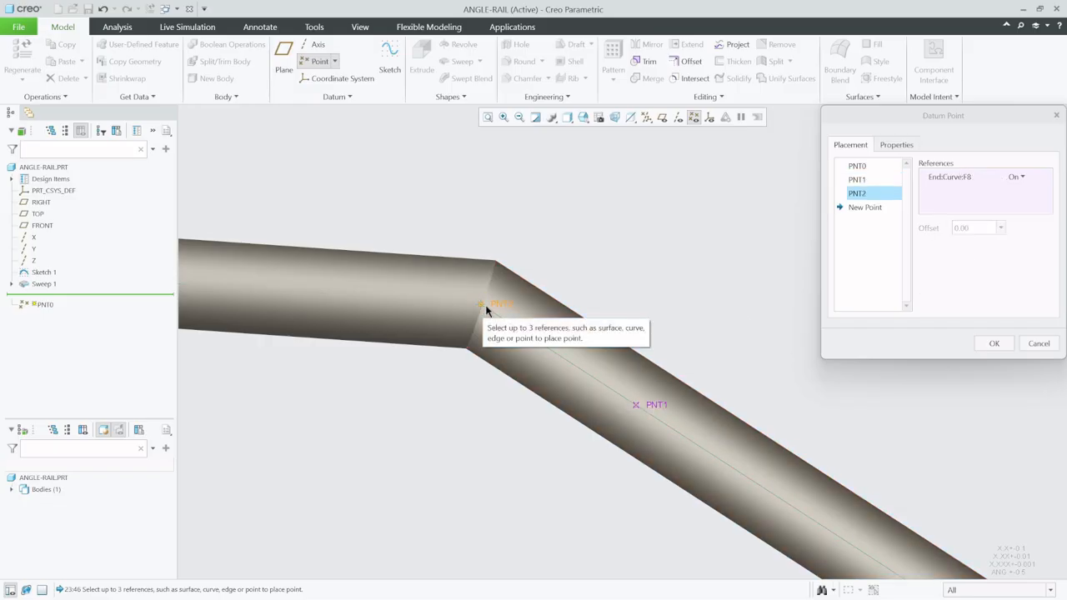
left_click(993, 344)
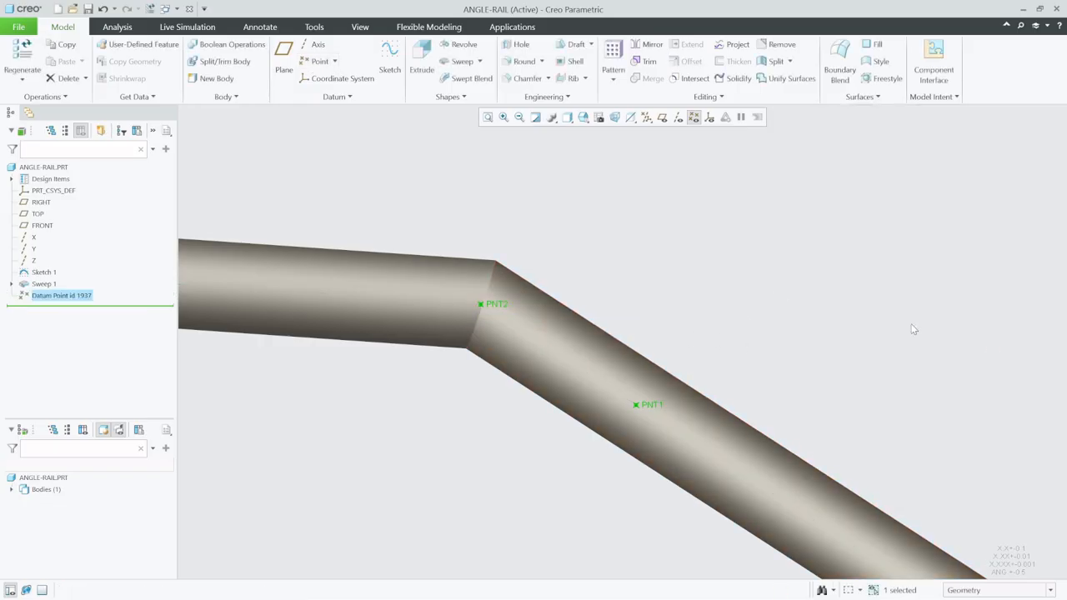
scroll(511, 277, "up", 10)
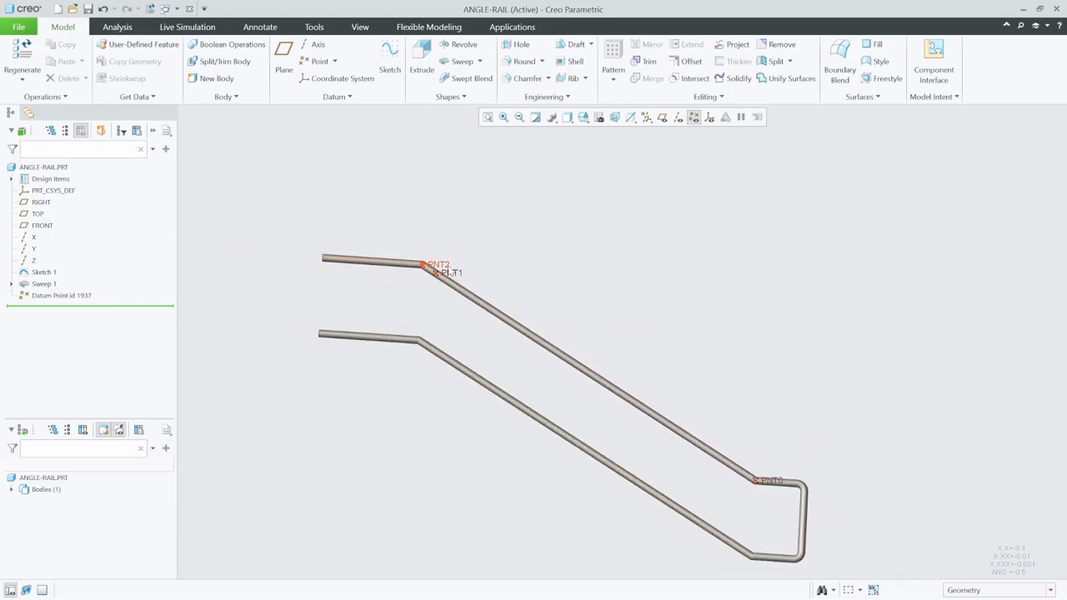
Step: Switch to the ASM0001.ASM window and open the placement definition of ANGLE-RAIL.PRT for editing
left_click(166, 8)
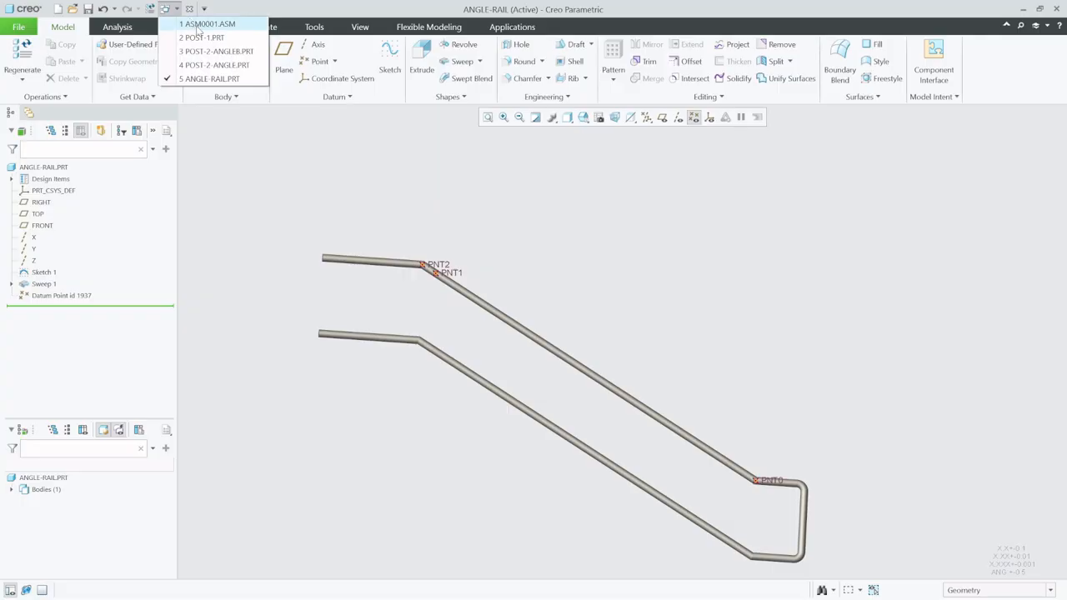
left_click(208, 24)
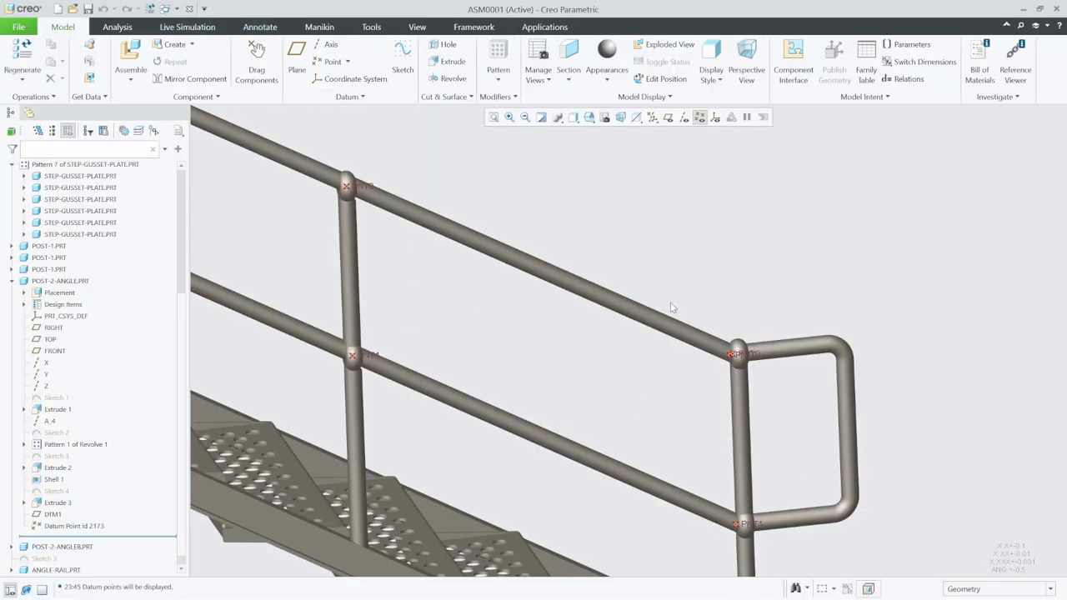
scroll(671, 307, "up", 2)
scroll(79, 409, "down", 1)
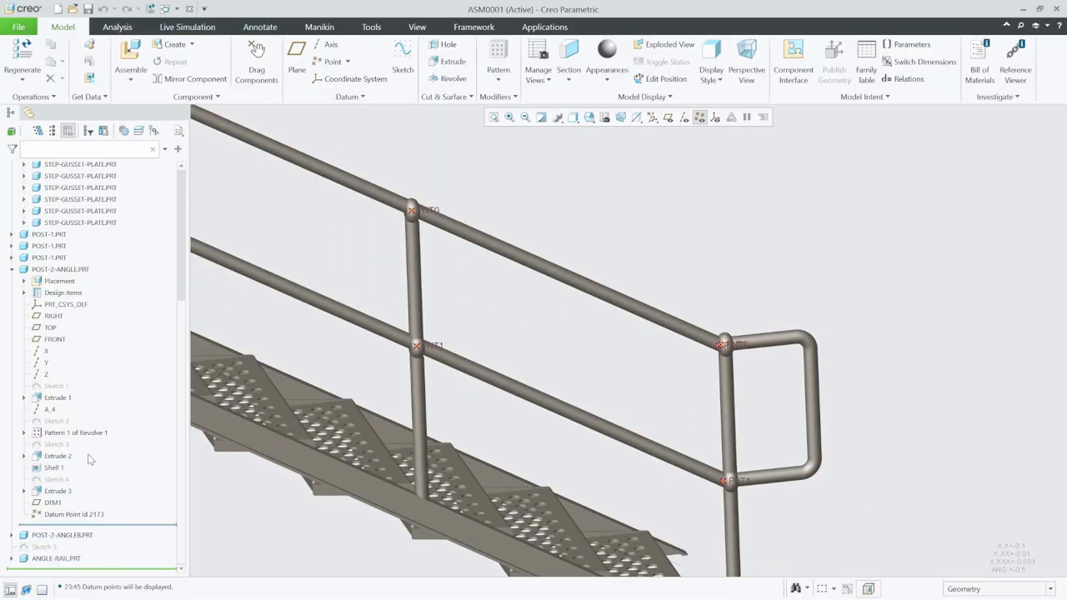
left_click(56, 558)
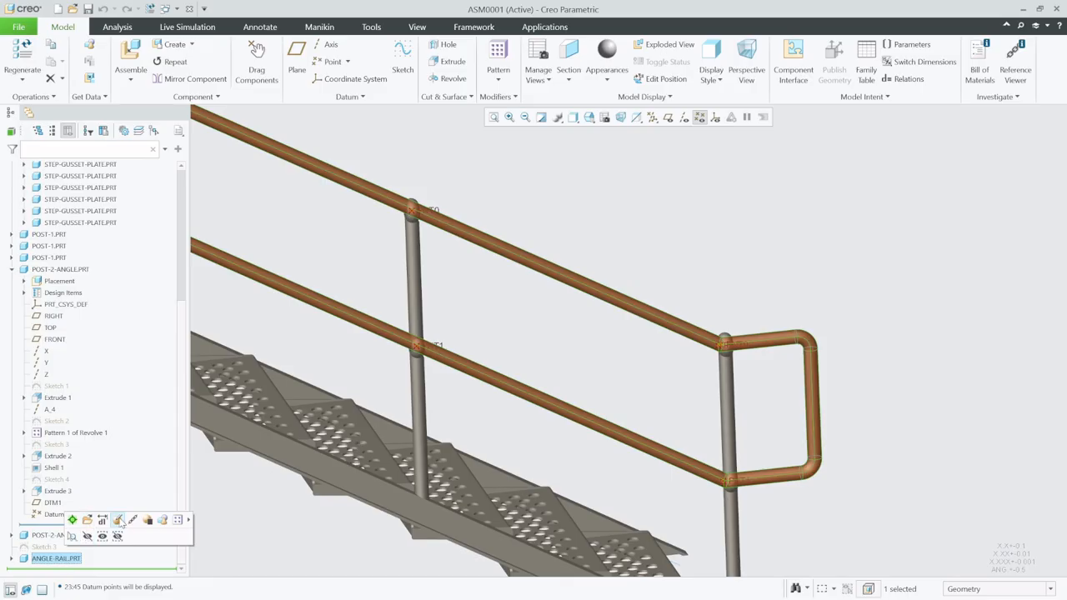
left_click(119, 520)
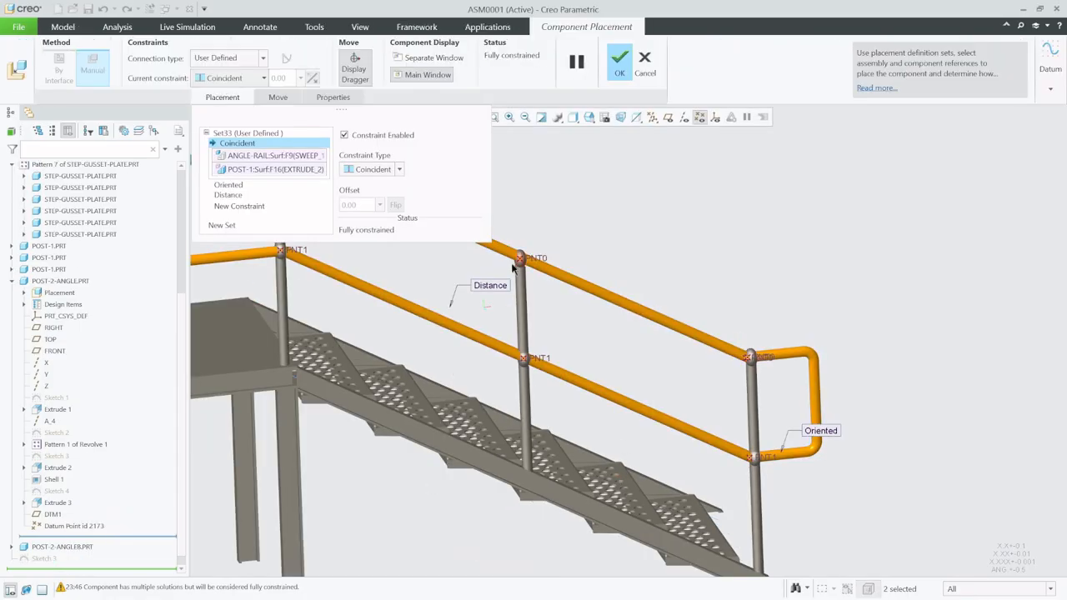
Step: Delete the Distance constraint between the rail's RIGHT plane and POST-2-ANGLEB's FRONT plane from the rail's placement
scroll(514, 267, "down", 4)
scroll(575, 325, "up", 6)
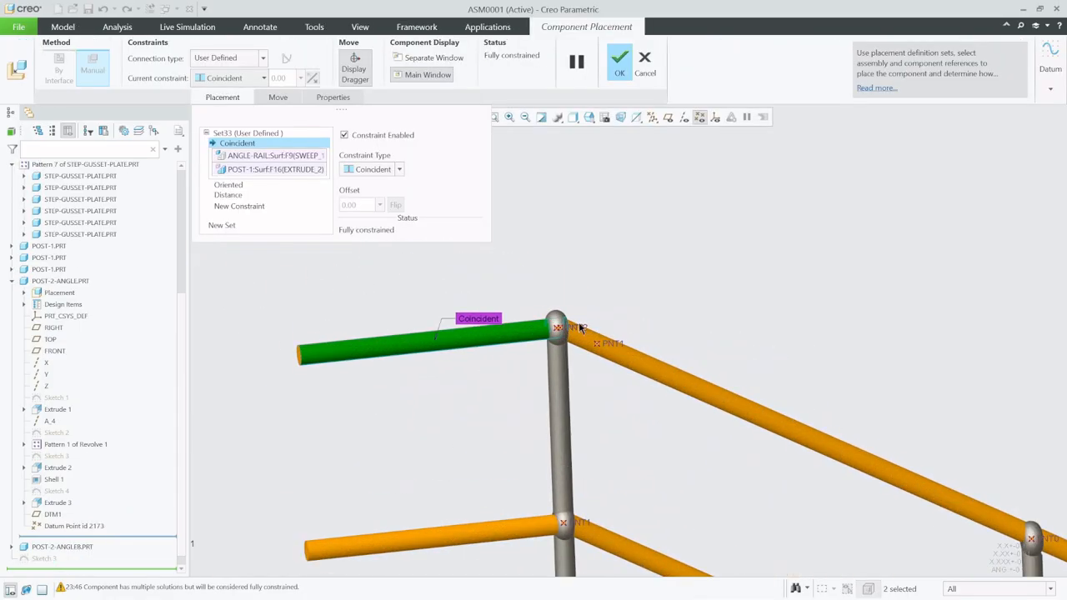
scroll(580, 328, "up", 4)
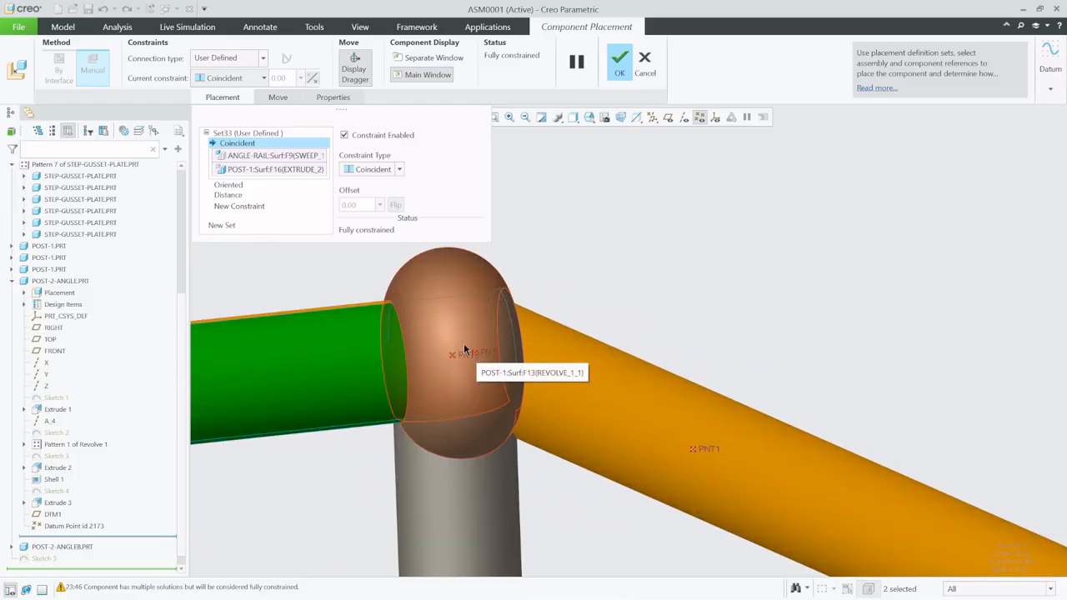
left_click(236, 195)
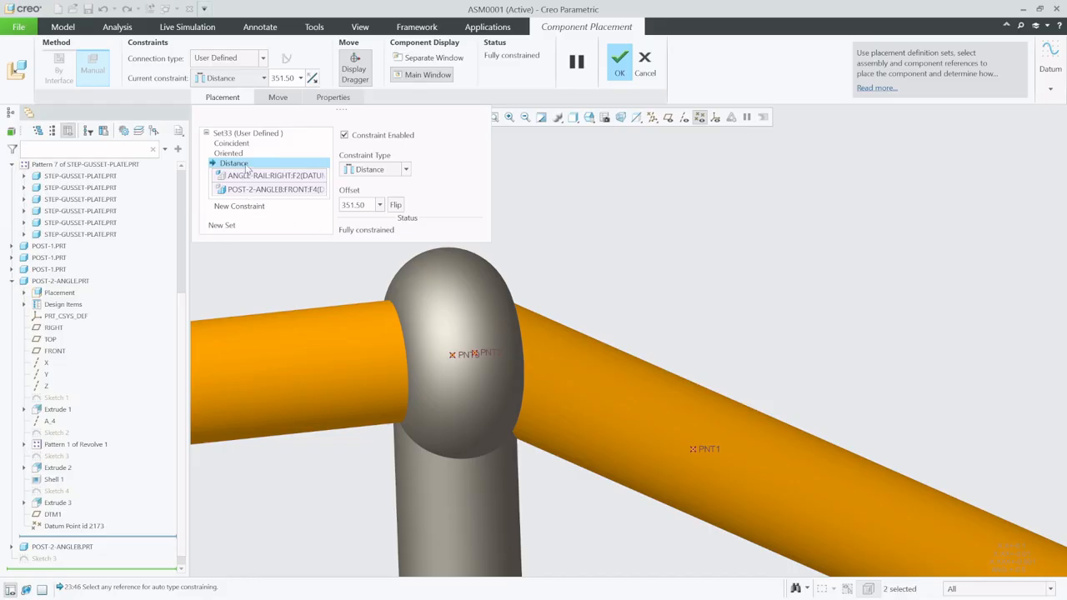
left_click(256, 170)
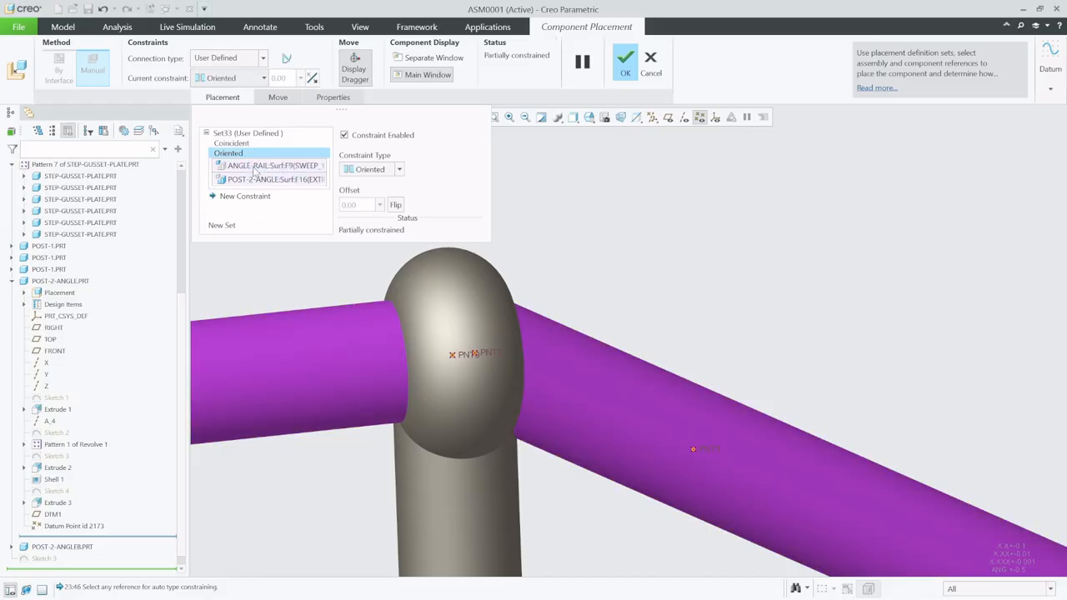
Step: Add a Coincident constraint between ANGLE-RAIL's PNT2 and PNT0 of the POST-1 at the top of the stairs
left_click(245, 196)
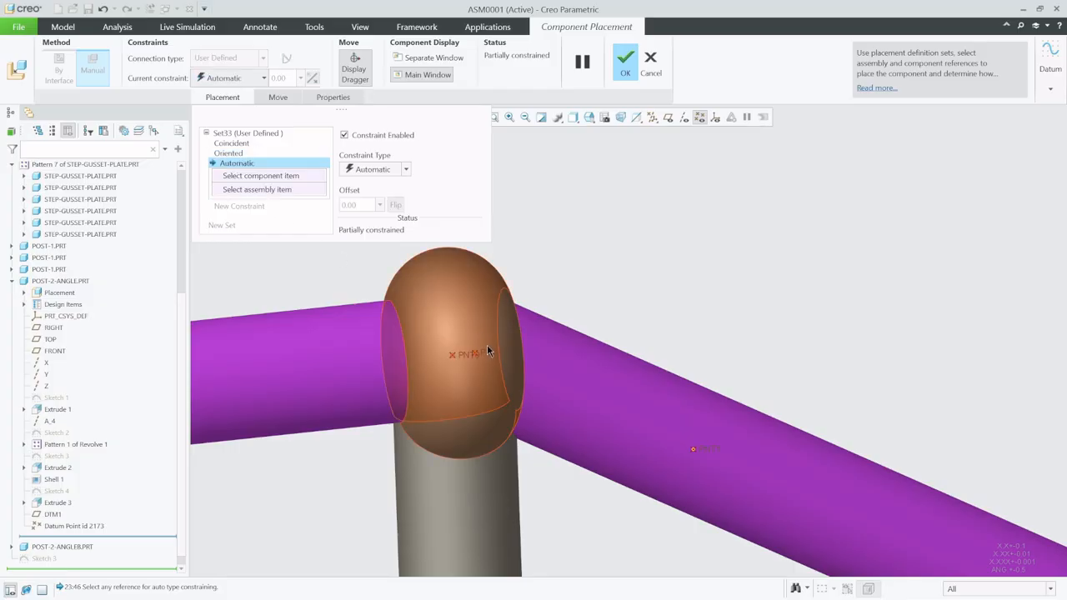
scroll(475, 359, "up", 5)
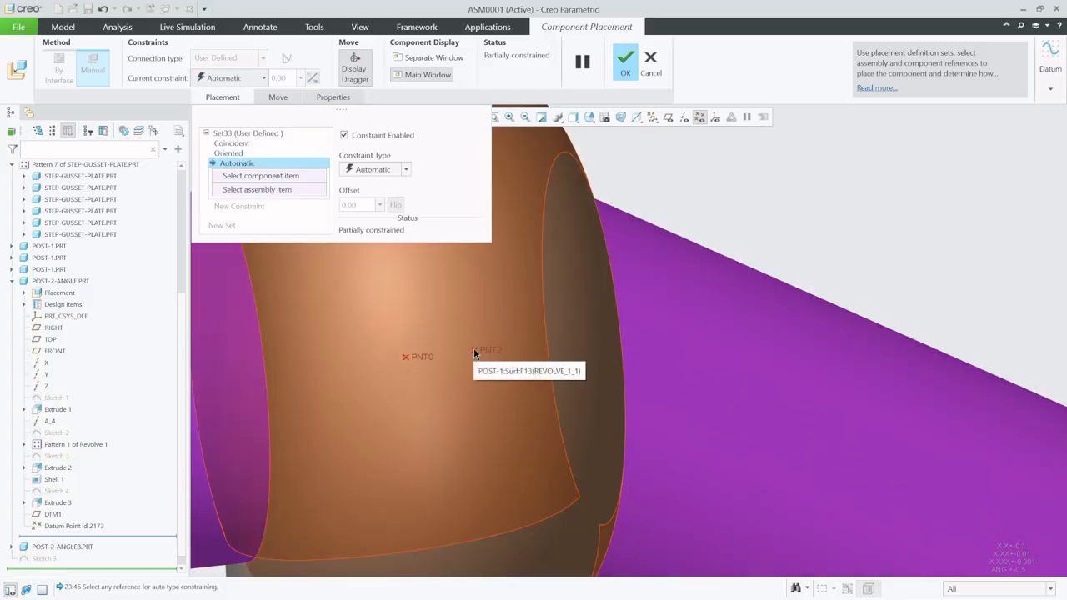
right_click(477, 350)
right_click(477, 350)
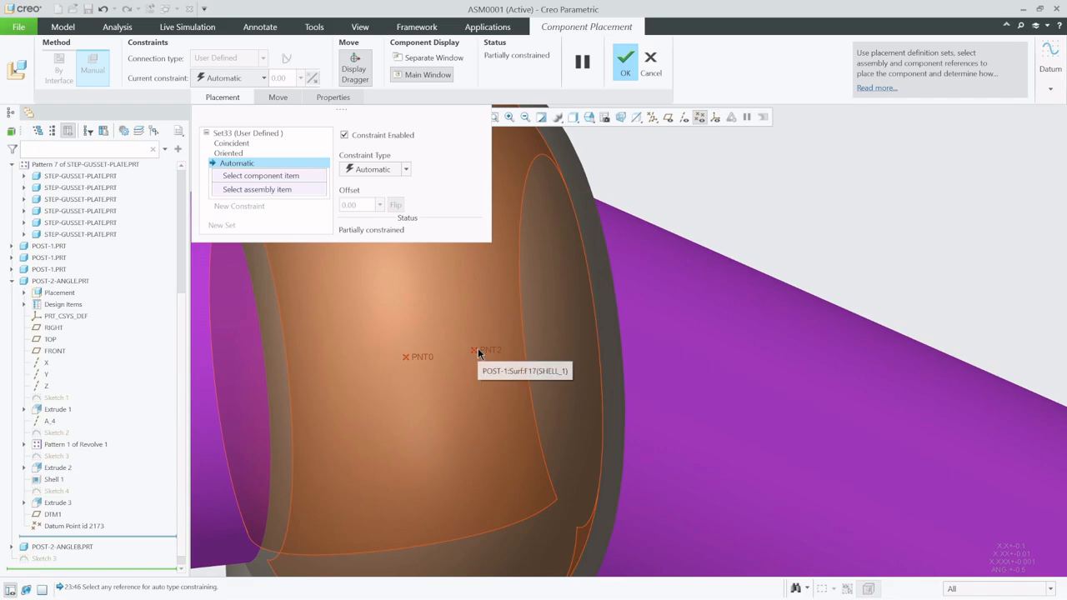
right_click(477, 350)
right_click(477, 349)
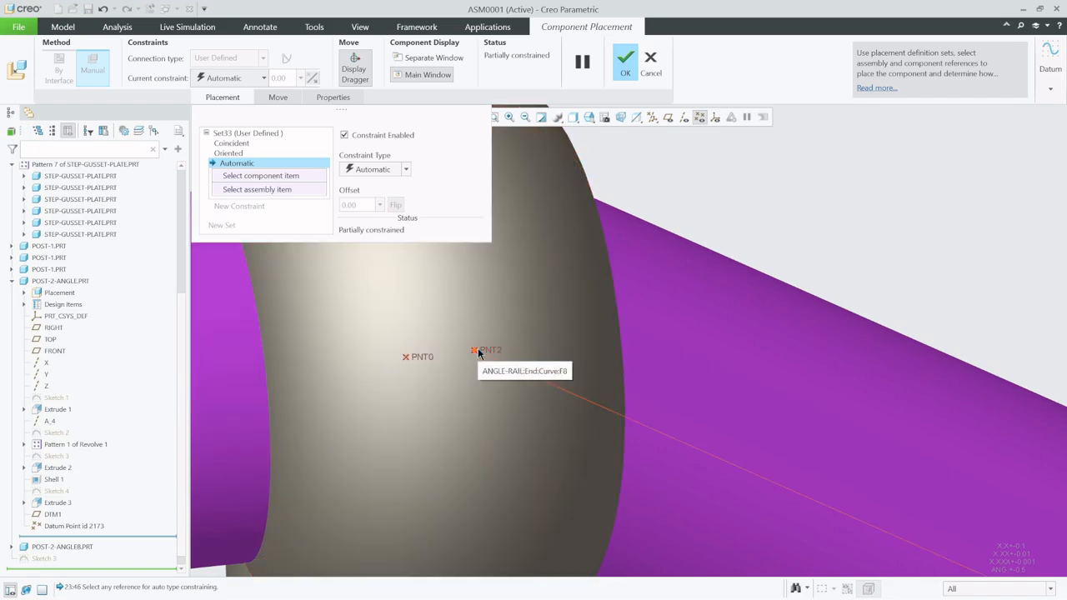
right_click(477, 349)
right_click(477, 350)
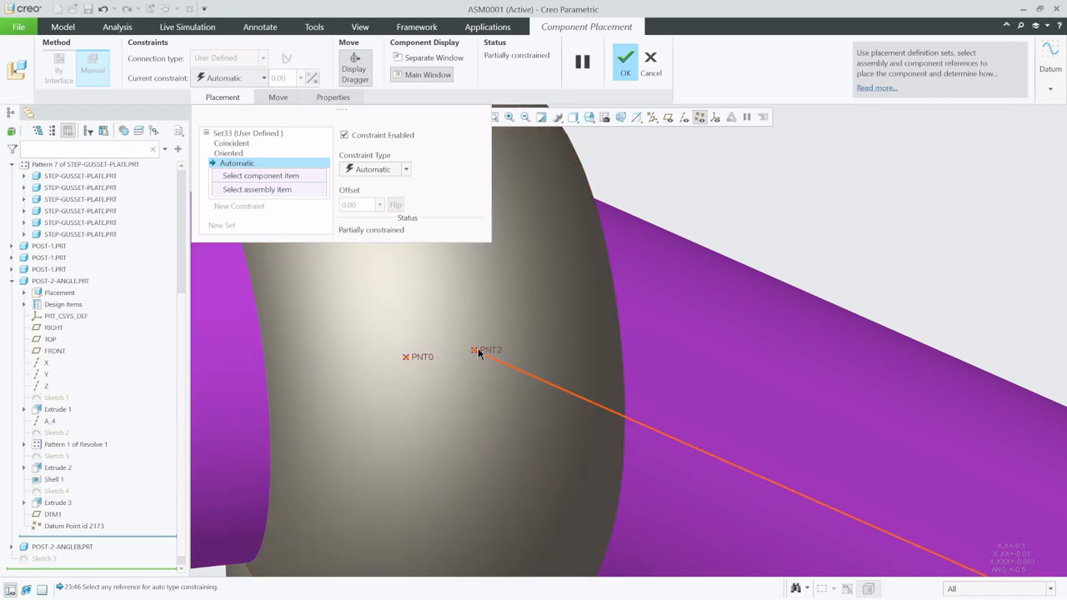
right_click(477, 350)
right_click(478, 350)
right_click(477, 350)
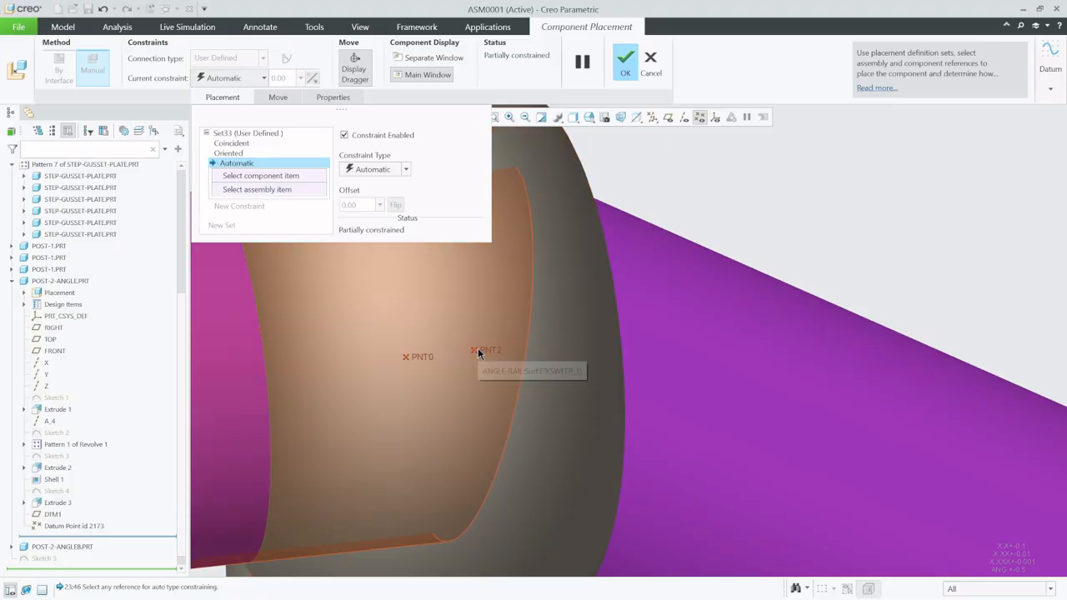
right_click(477, 350)
right_click(478, 350)
right_click(477, 350)
right_click(477, 350)
right_click(478, 350)
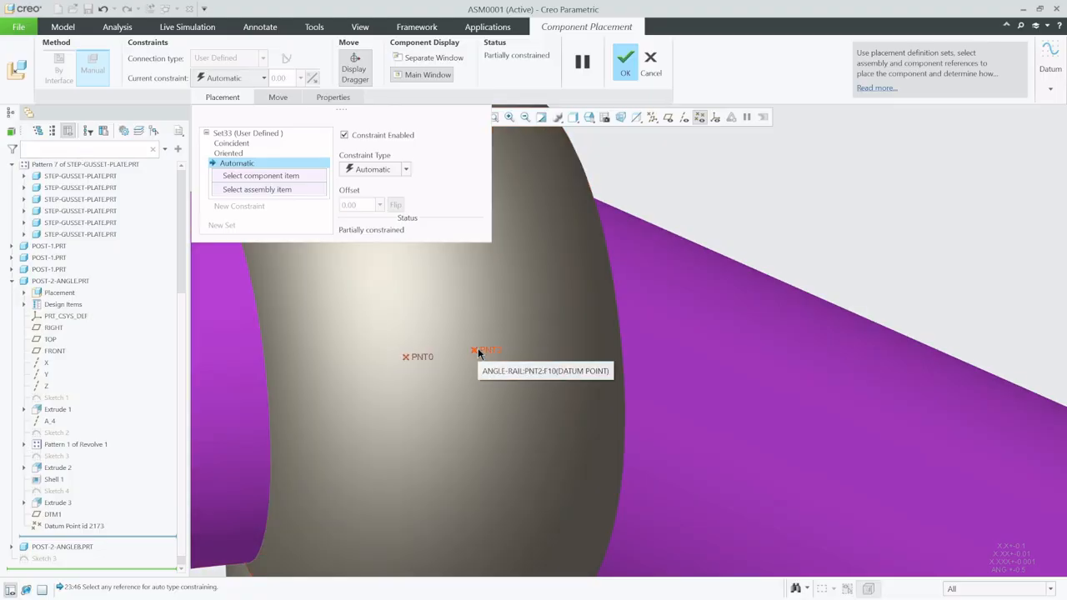
left_click(477, 350)
scroll(538, 353, "down", 5)
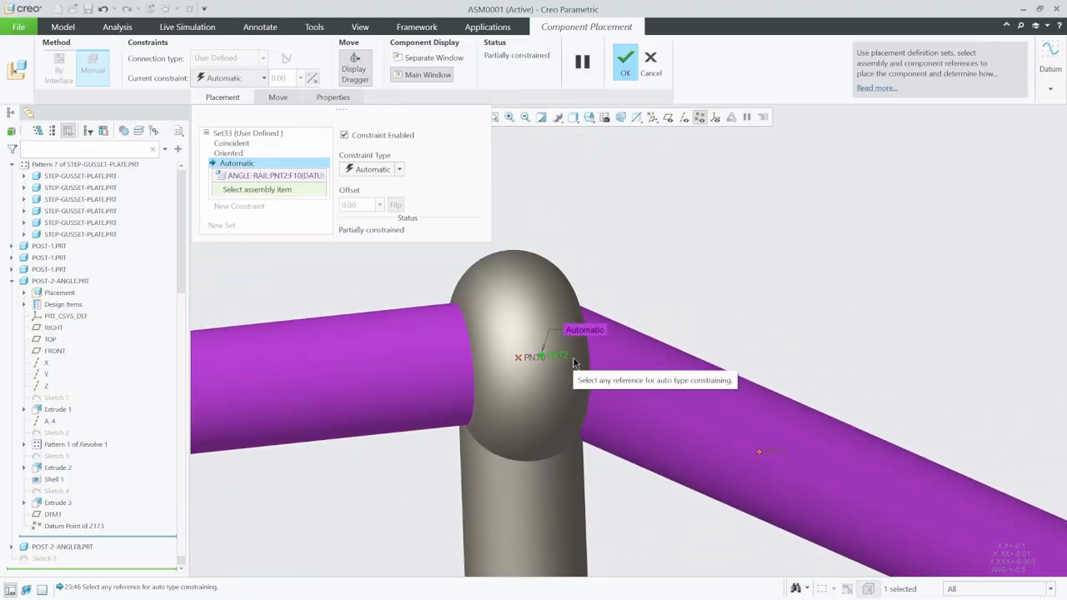
left_click(520, 360)
Step: Check the rail's alignment with the stair posts and accept the redefined placement
scroll(475, 328, "down", 5)
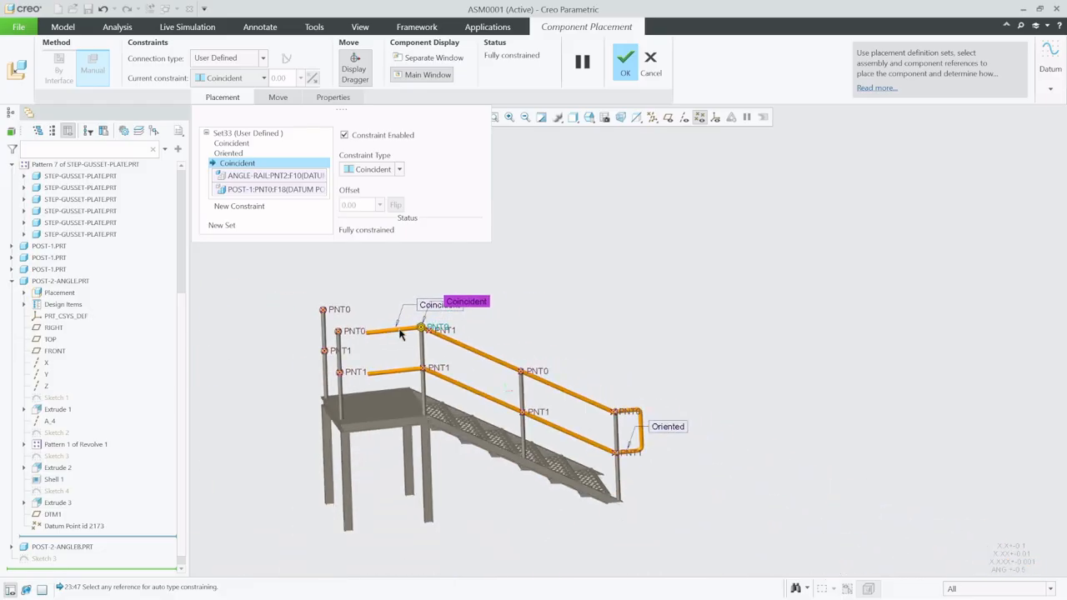
scroll(616, 412, "up", 5)
scroll(621, 394, "down", 5)
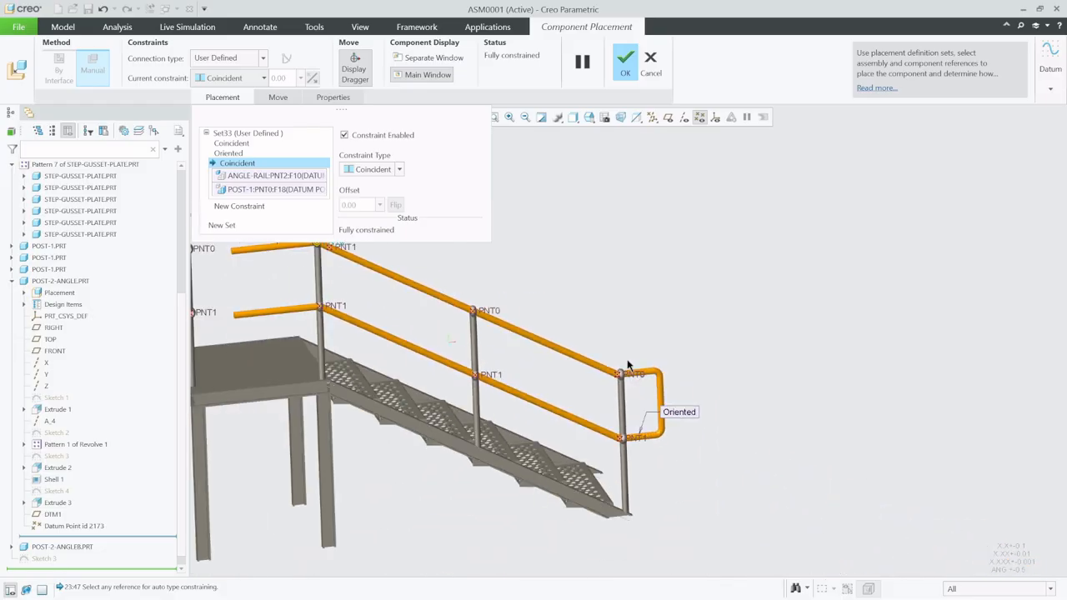
scroll(633, 391, "down", 2)
scroll(684, 398, "up", 4)
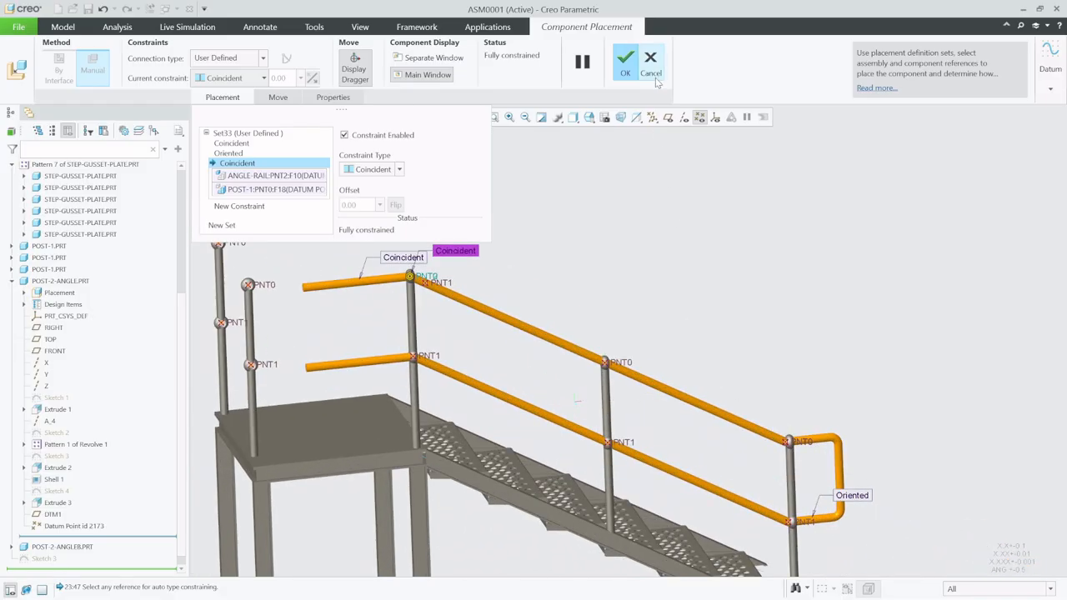
left_click(626, 65)
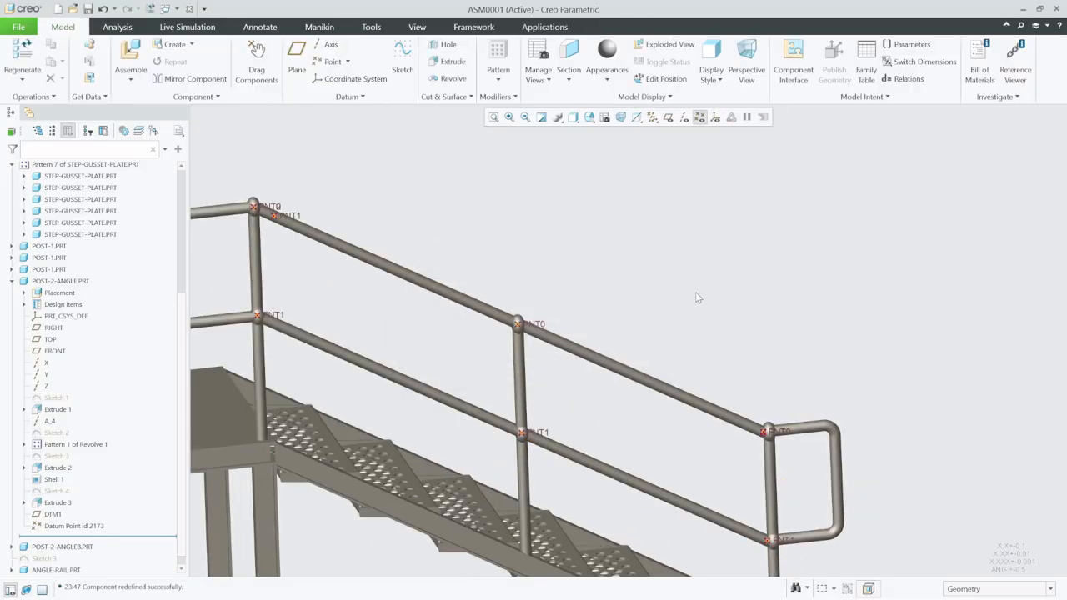
Step: Hide the datum points and show the datum planes around the landing posts and rail
scroll(685, 321, "down", 5)
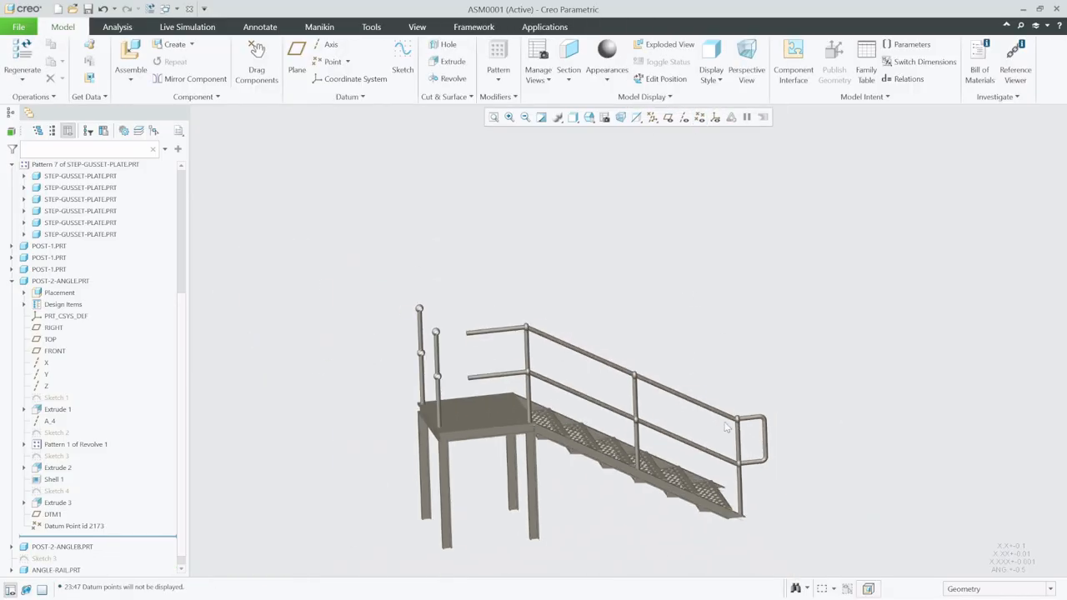
middle_click_drag(685, 321, 741, 401)
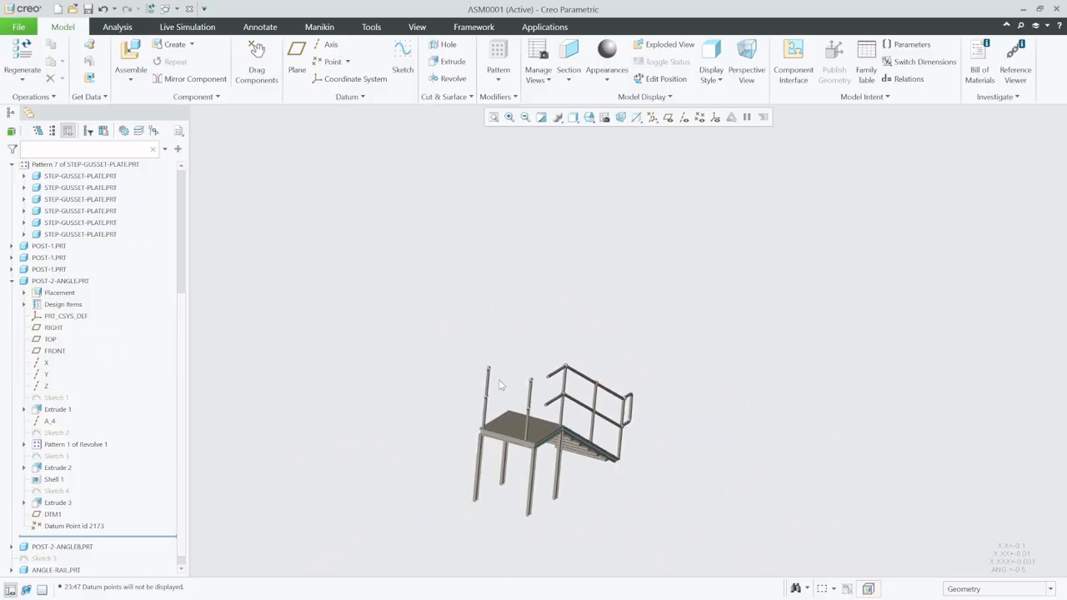
scroll(608, 371, "up", 5)
middle_click_drag(584, 365, 599, 360)
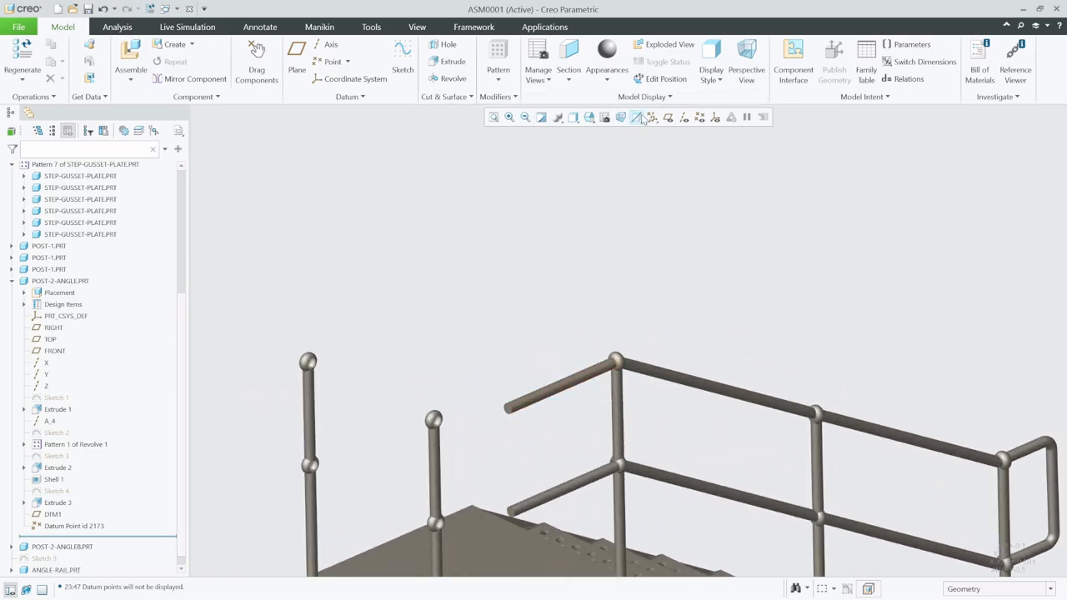
left_click(668, 118)
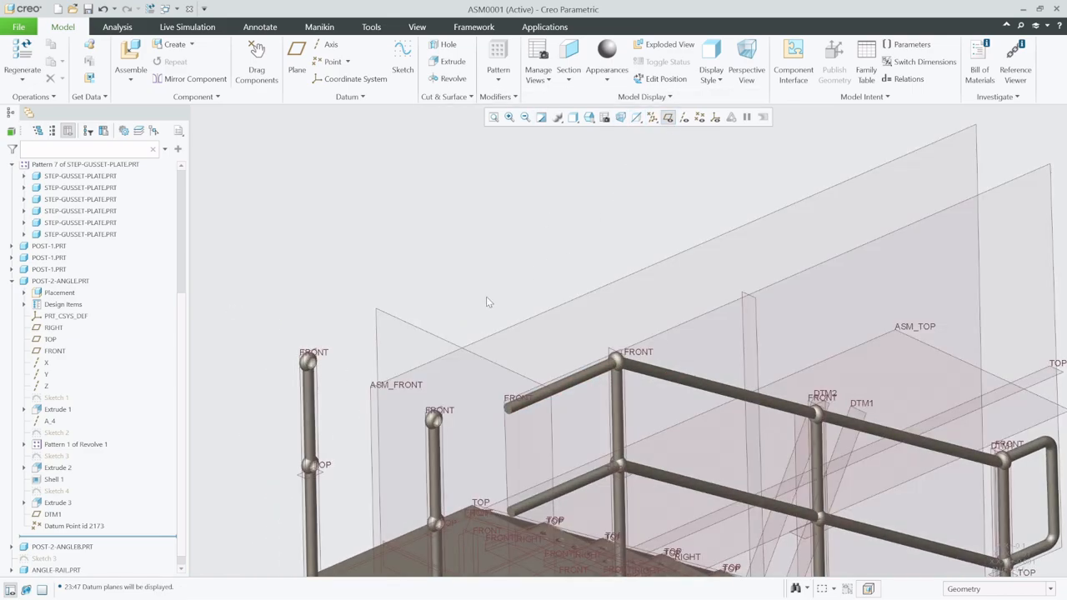
scroll(495, 287, "down", 2)
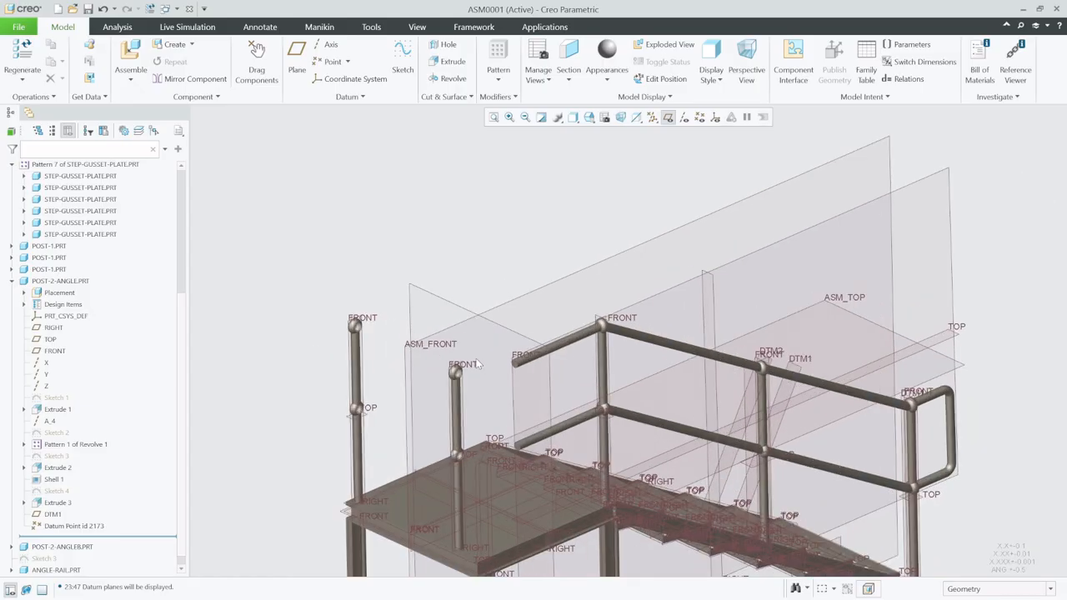
Step: Show the axes and create a datum plane through ANGLE-RAIL's axis A_7, offset from the landing plate's upper surface at 0° rotation
left_click(297, 58)
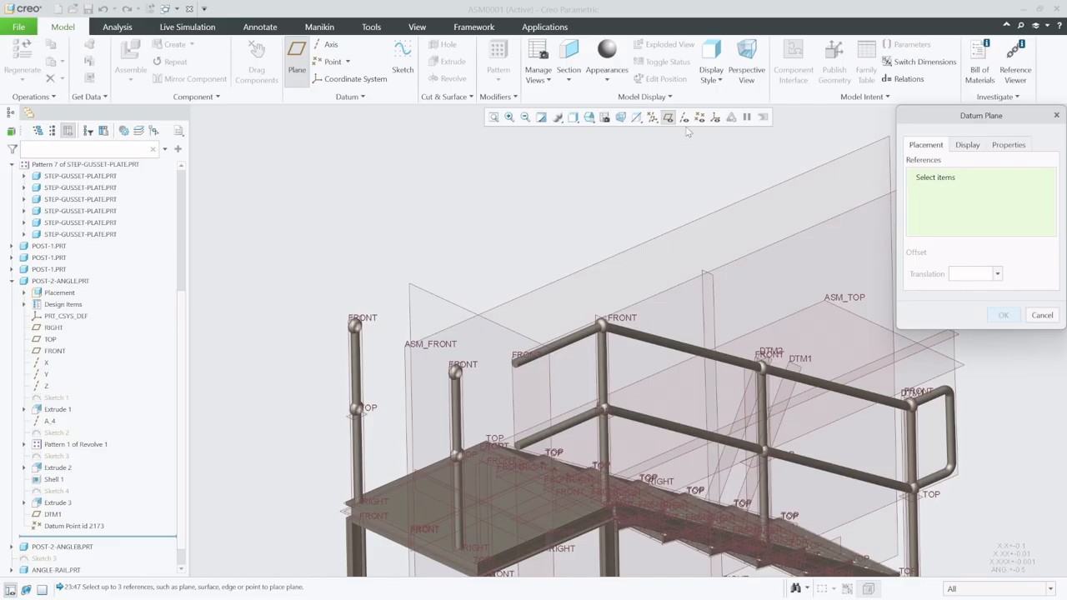
scroll(575, 332, "up", 4)
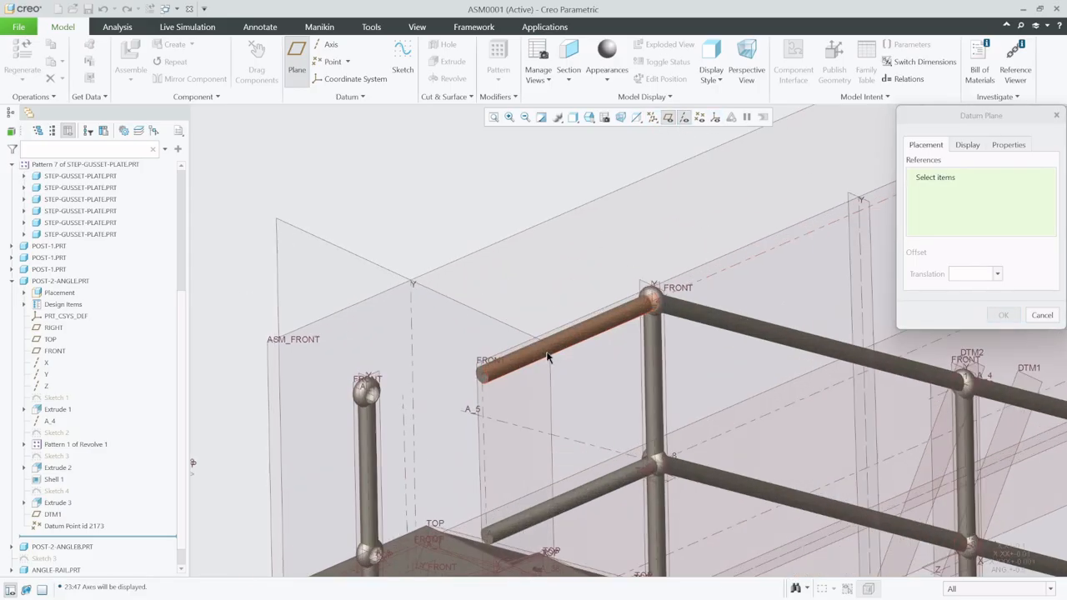
left_click(584, 334)
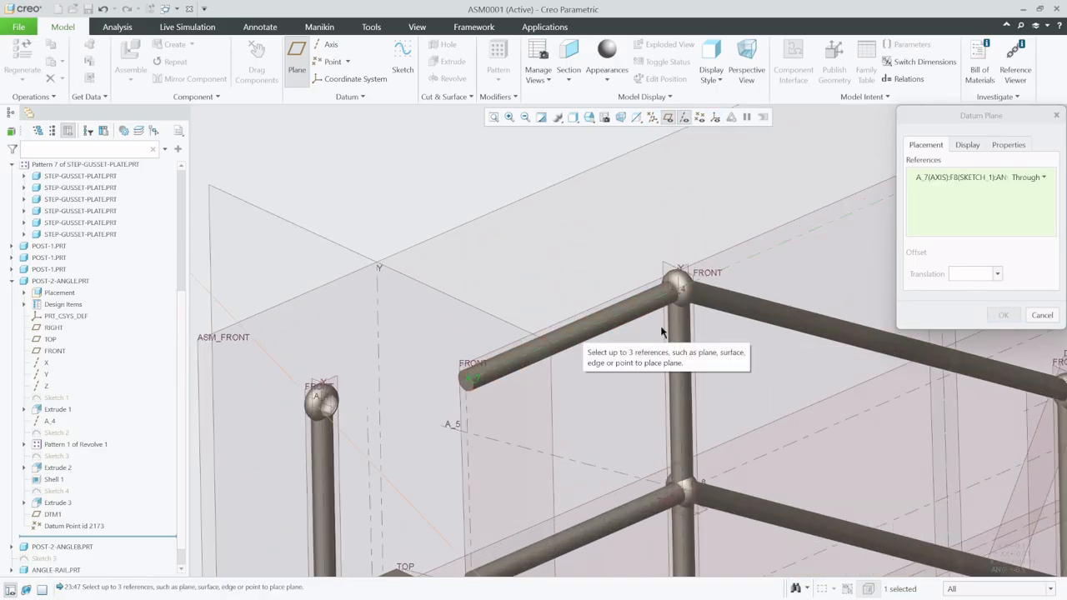
scroll(491, 332, "down", 4)
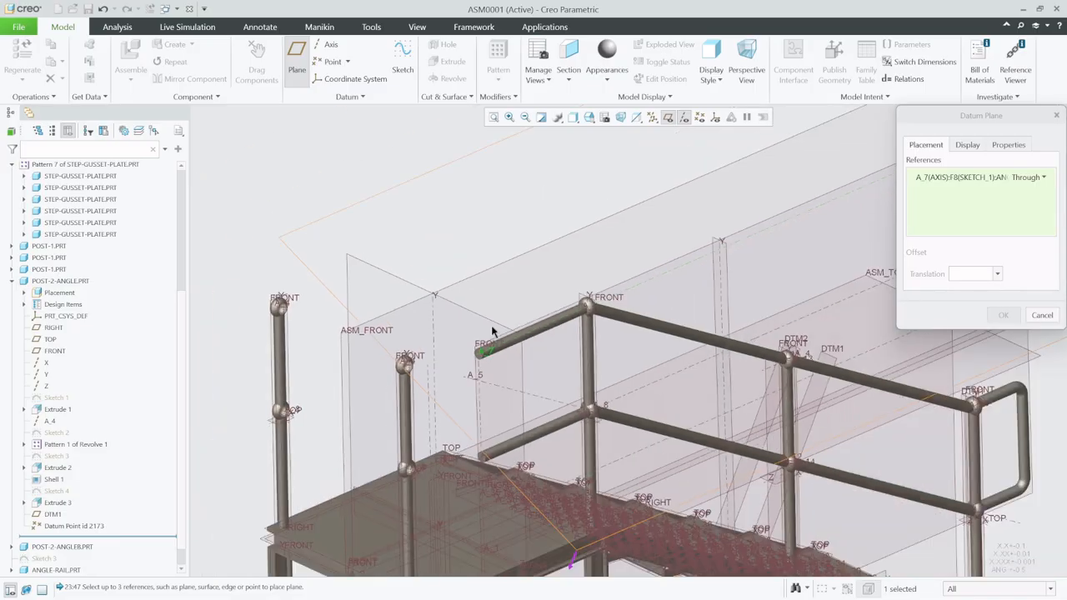
left_click(359, 499, "ctrl")
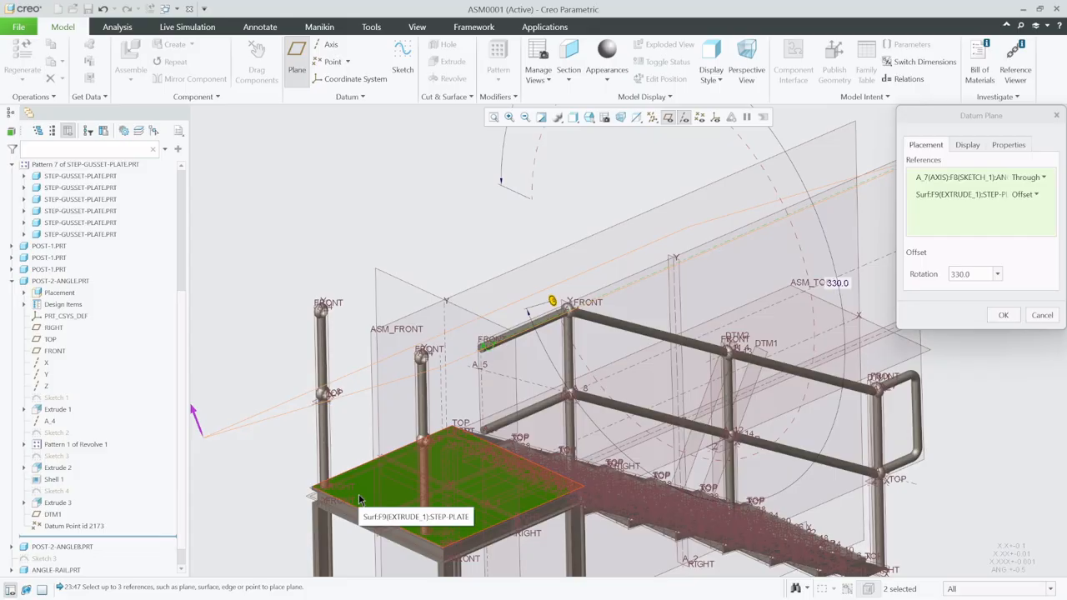
left_click(986, 273)
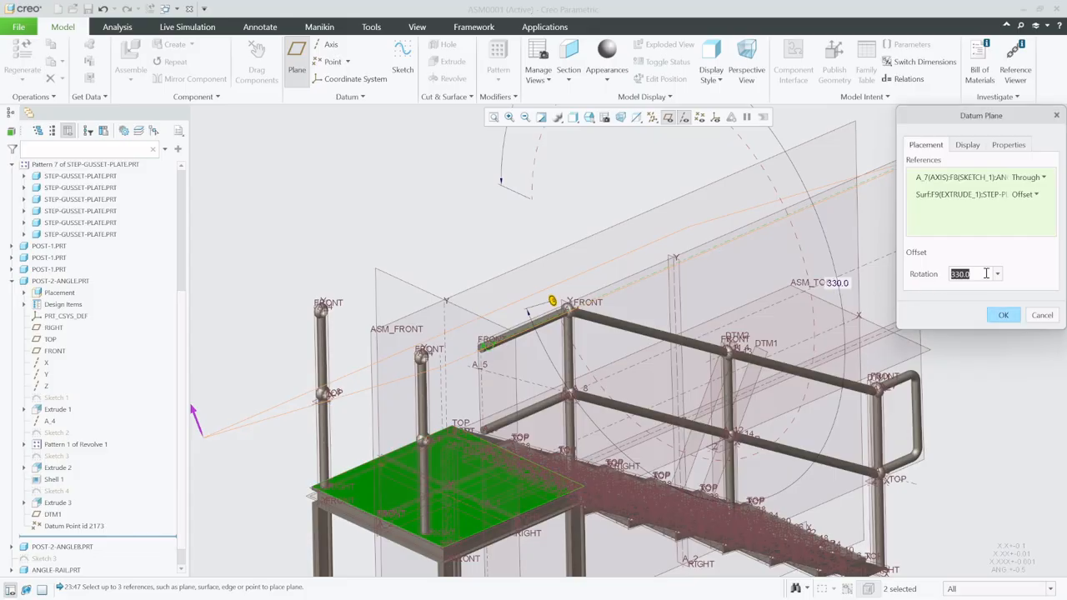
type("0")
key("Return")
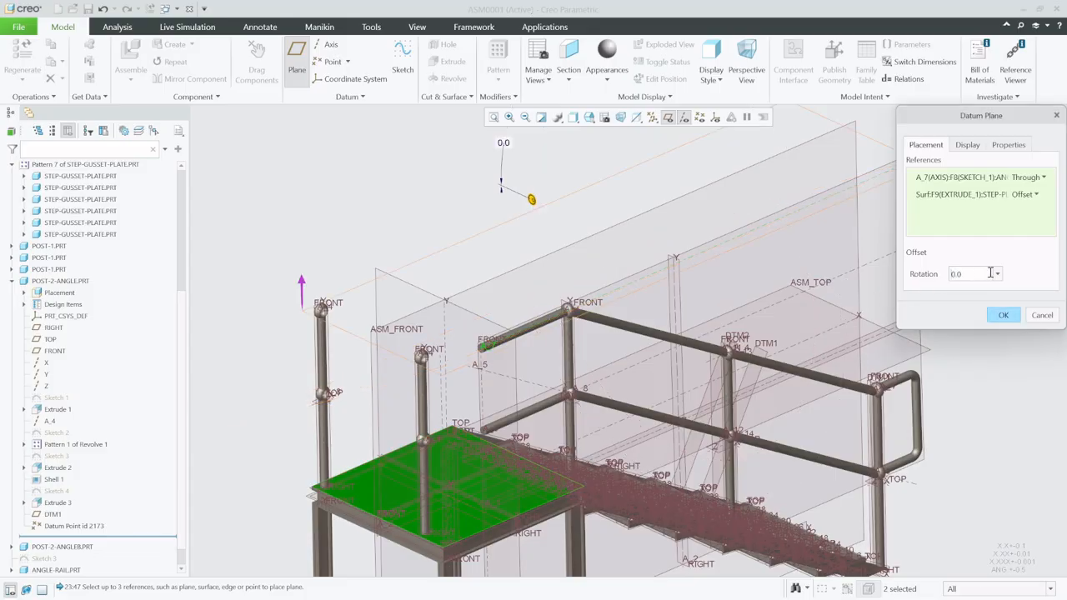
left_click(1003, 314)
left_click(364, 241)
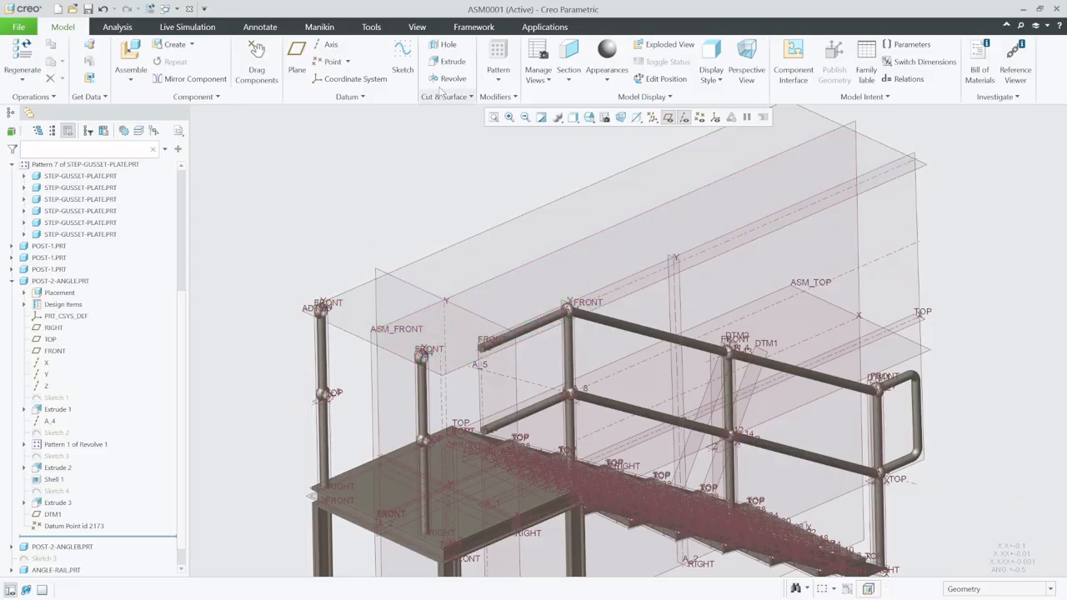
Step: Start a sketch on the new datum plane at upper rail height and orient the view to the sketch plane
left_click(402, 60)
left_click(341, 333)
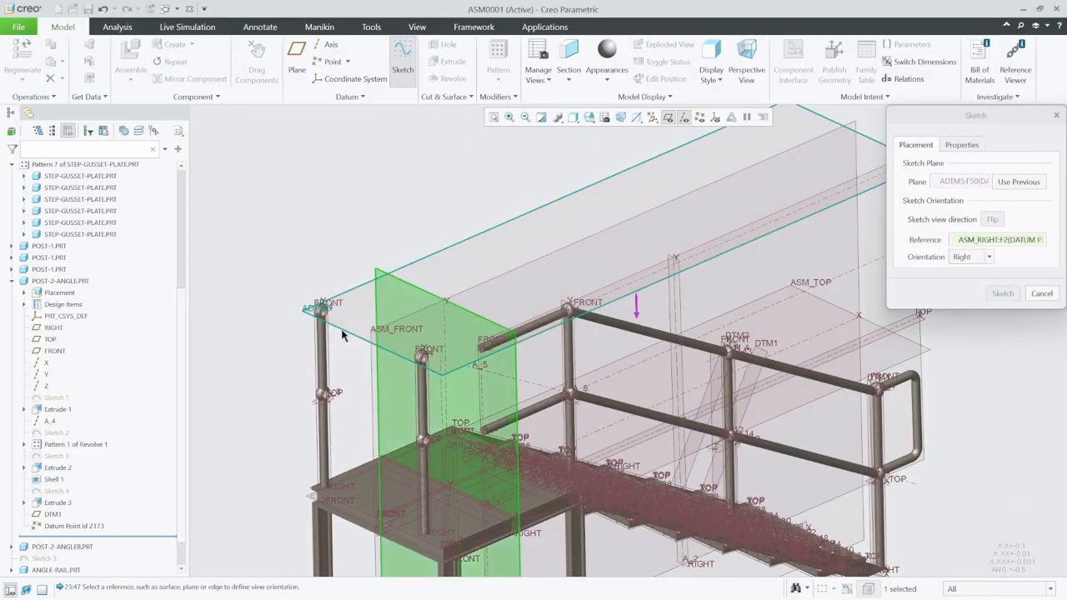
left_click(1003, 293)
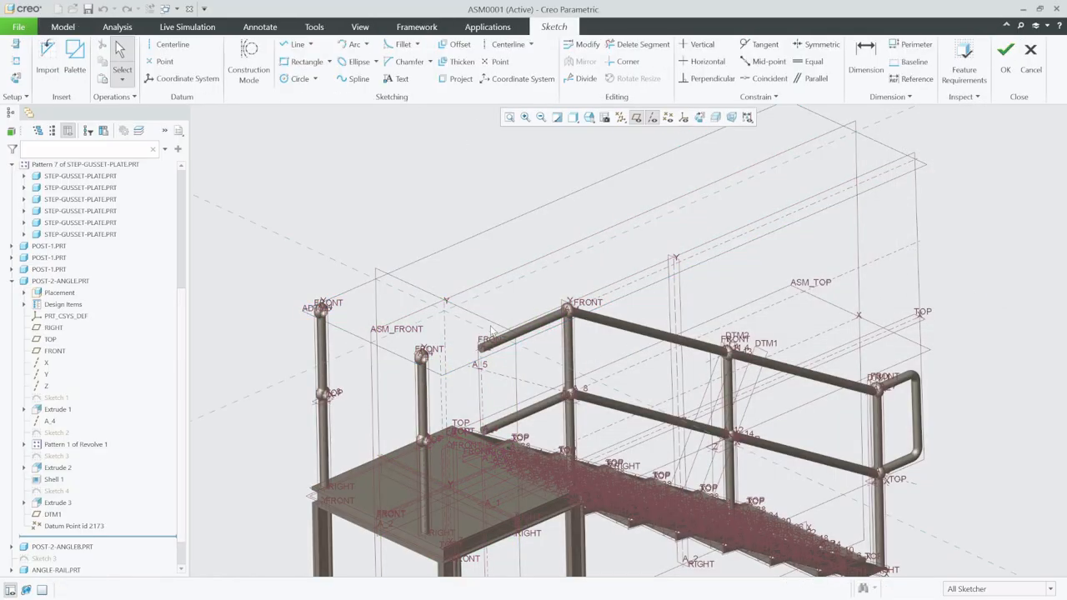
left_click(698, 116)
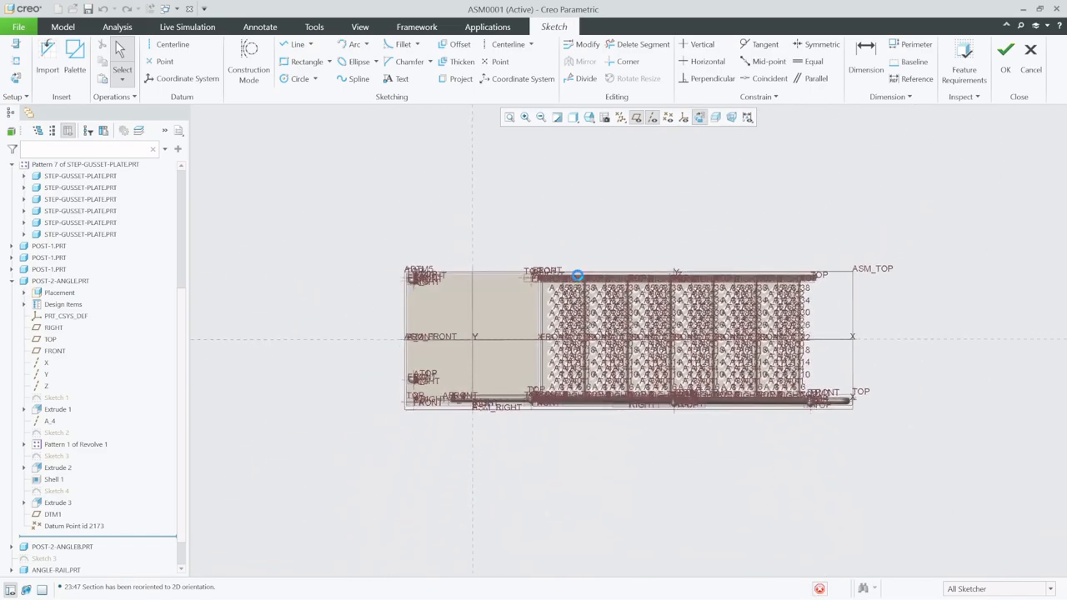
scroll(449, 325, "up", 1)
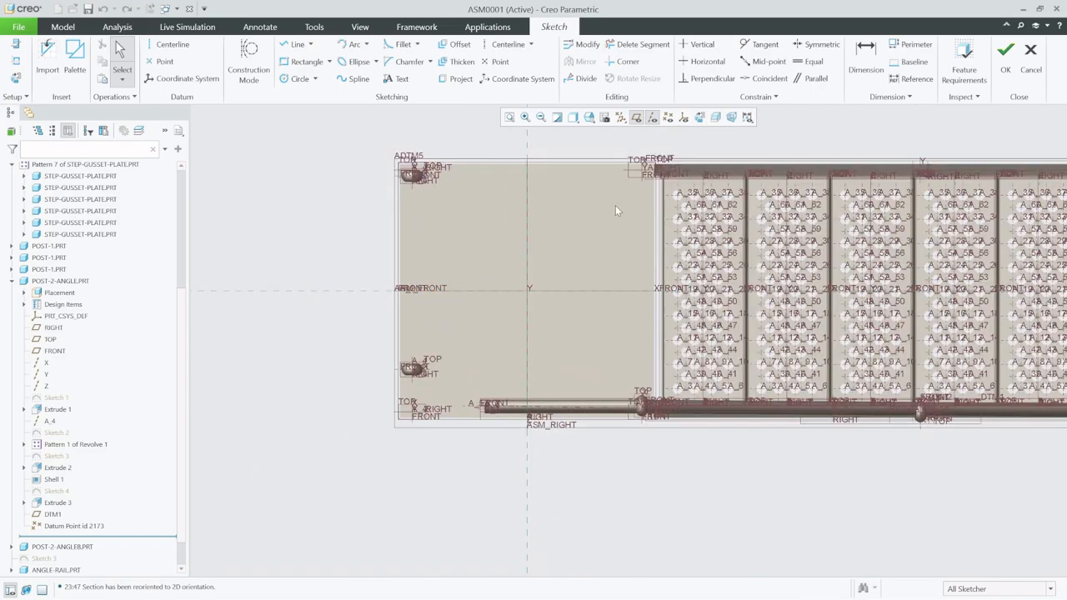
Step: Hide the datum axes and datum planes in the sketch view
left_click(653, 116)
left_click(635, 117)
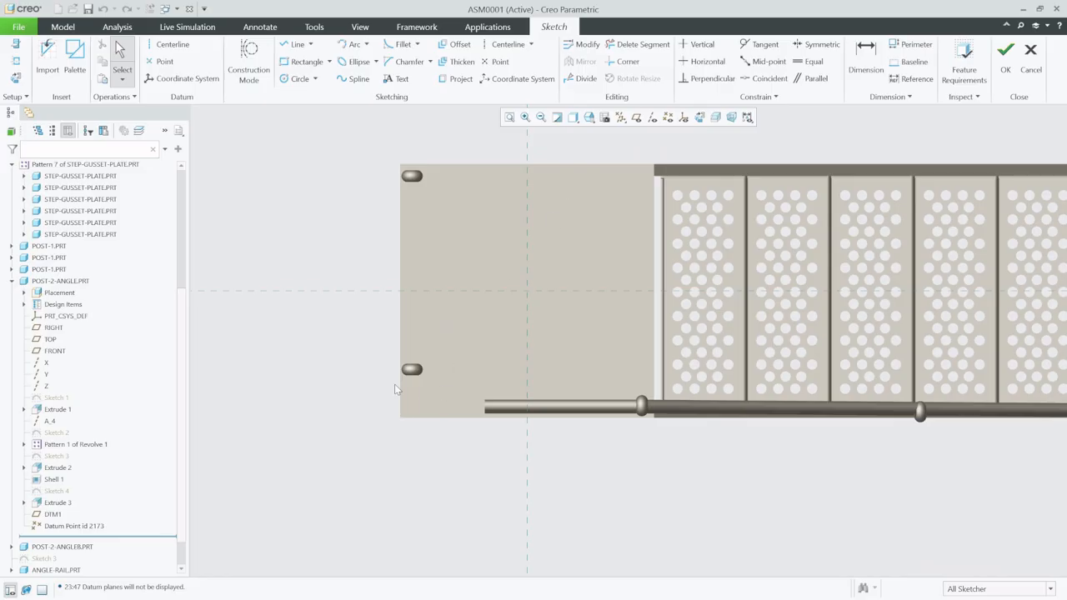
scroll(396, 387, "up", 2)
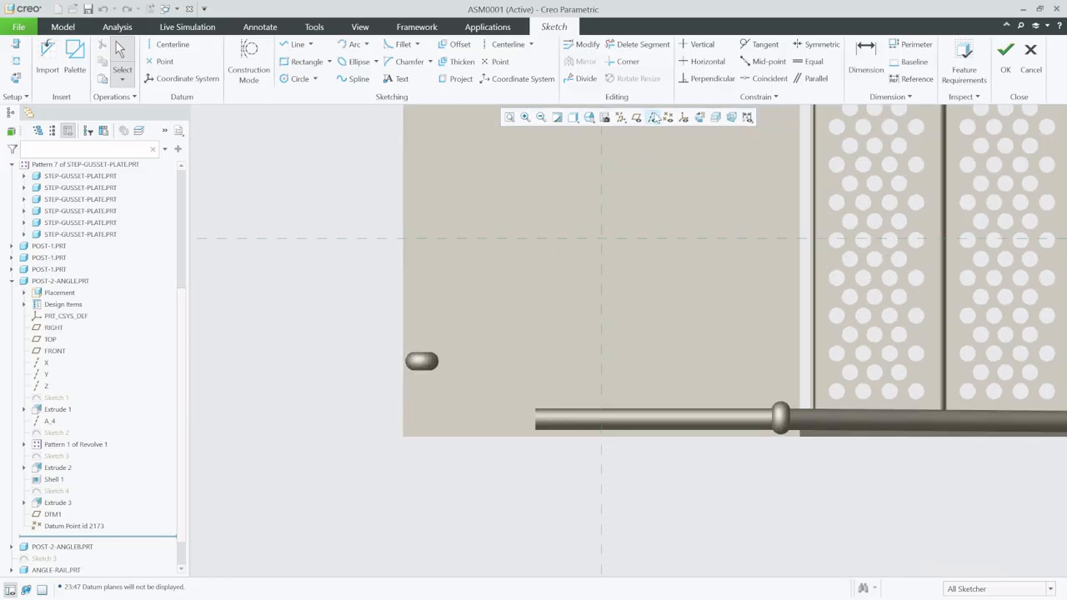
left_click(653, 117)
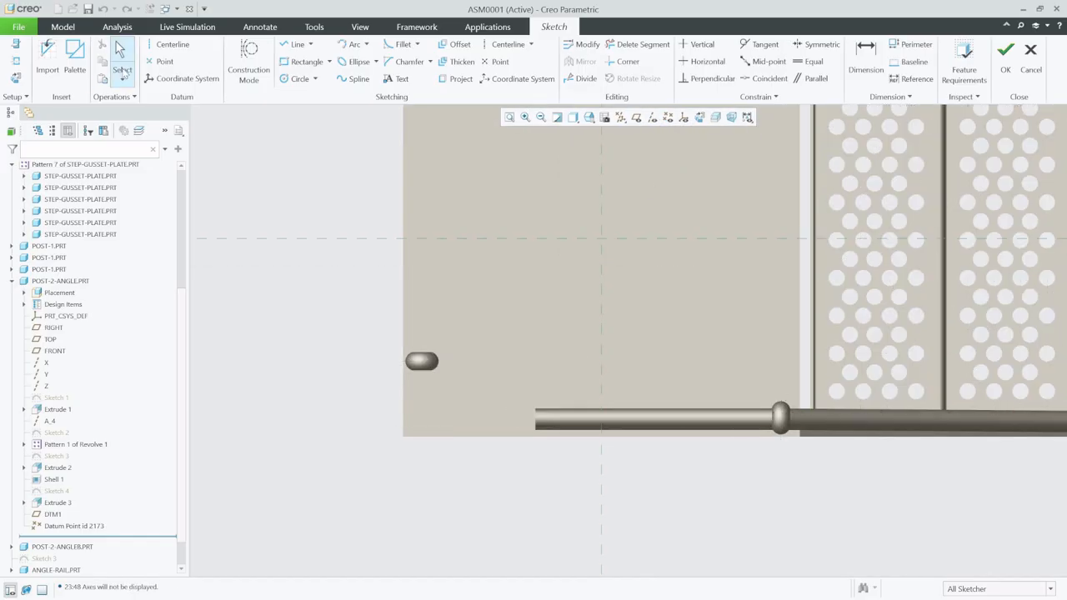
Step: Add ANGLE-RAIL's end face, silhouette edge and centre, plus the landing post's centre, as sketch references
left_click(14, 70)
scroll(500, 425, "up", 4)
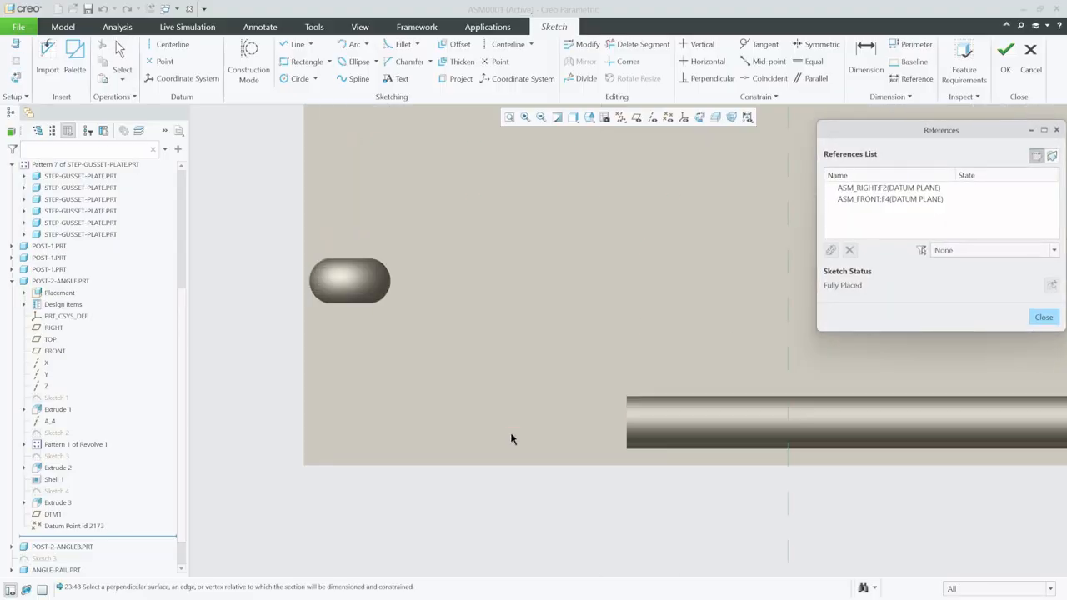
left_click(627, 417)
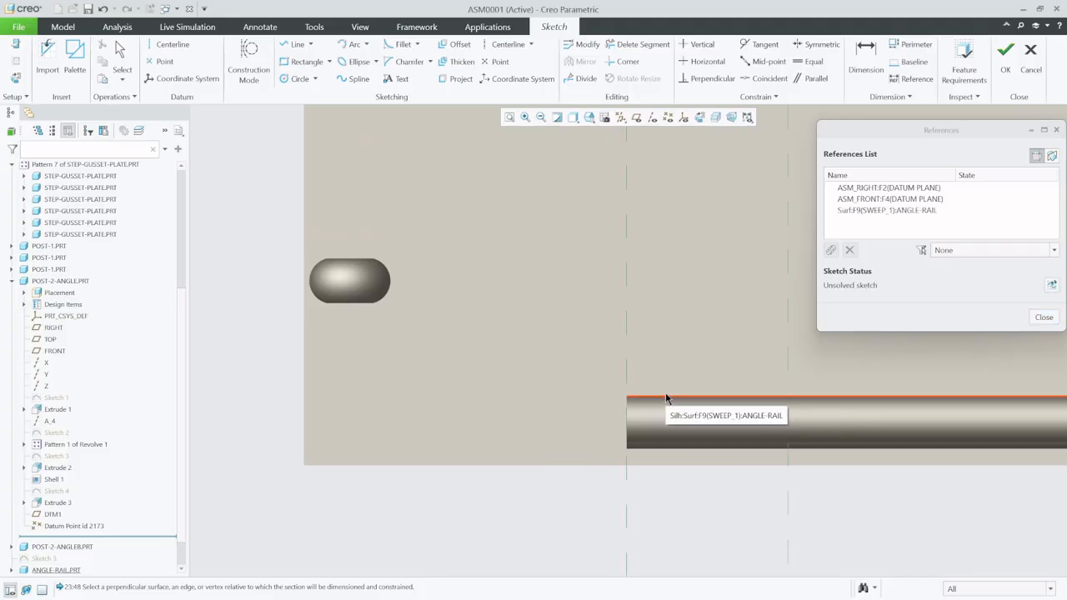
left_click(665, 396)
scroll(518, 491, "up", 3)
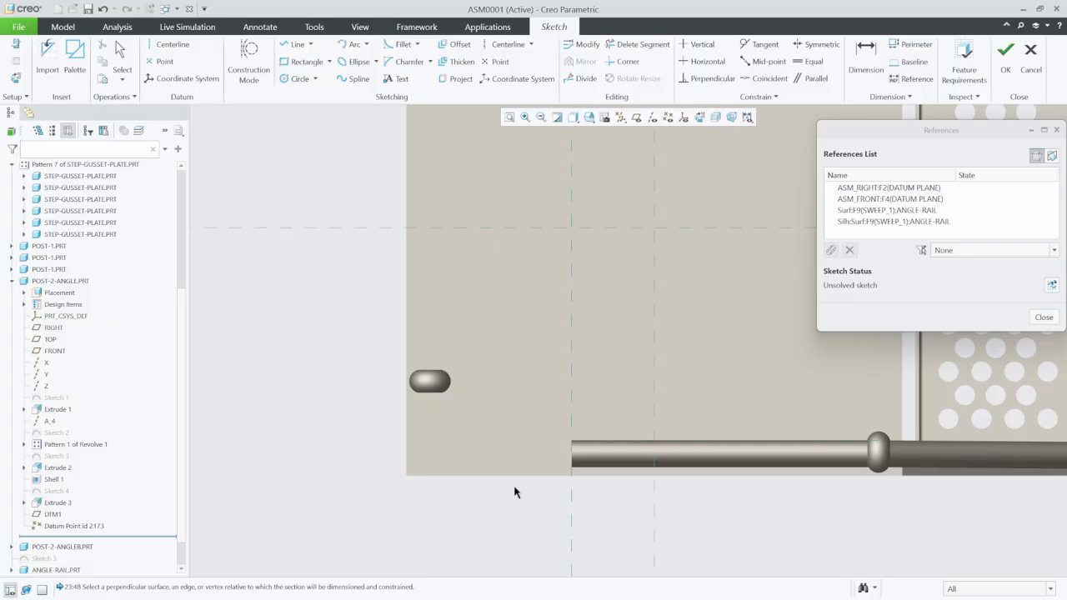
scroll(521, 479, "down", 4)
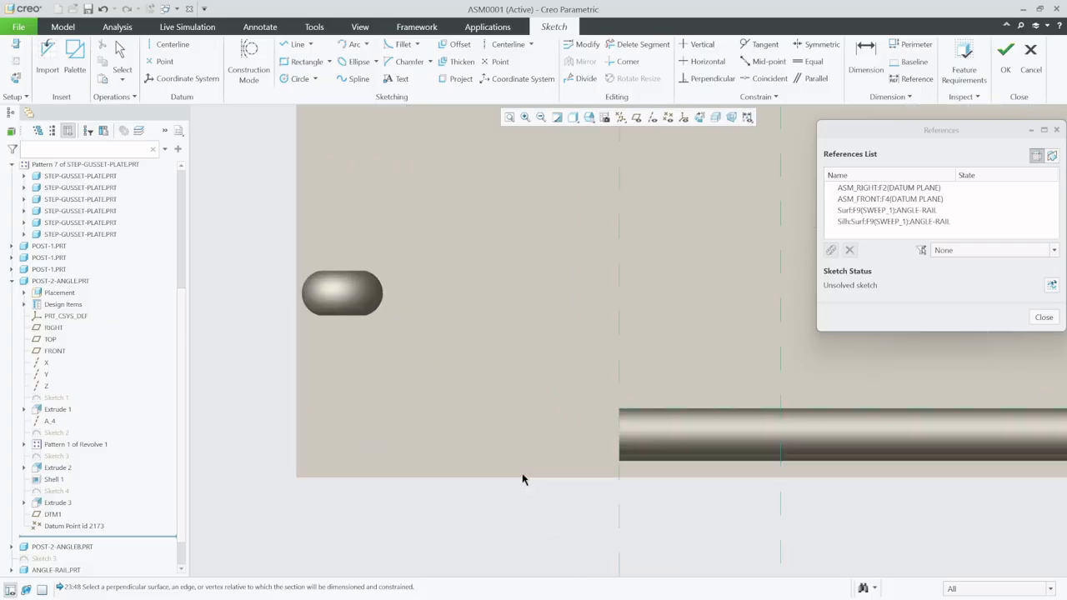
left_click(652, 437)
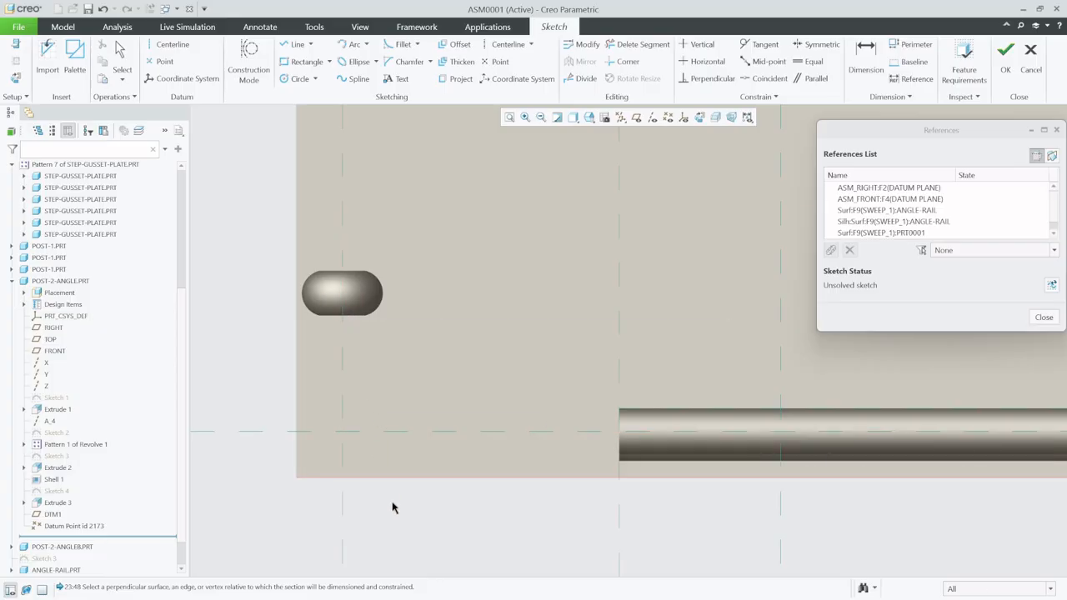
scroll(394, 446, "up", 3)
scroll(384, 254, "down", 5)
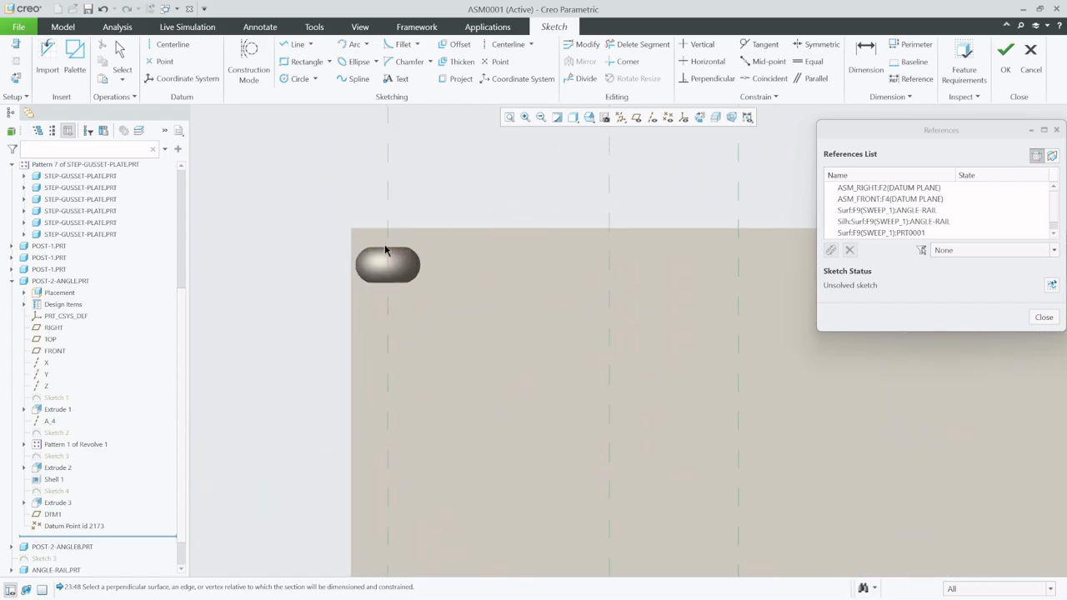
scroll(390, 252, "up", 3)
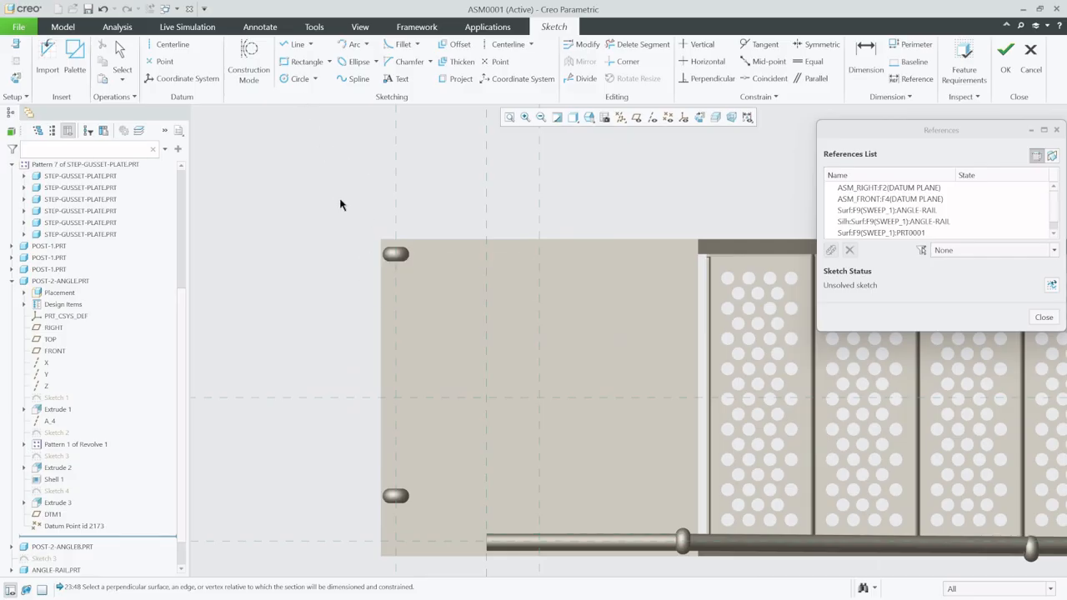
Step: Create a horizontal datum centerline along the centre of ANGLE-RAIL's upper tube
left_click(175, 46)
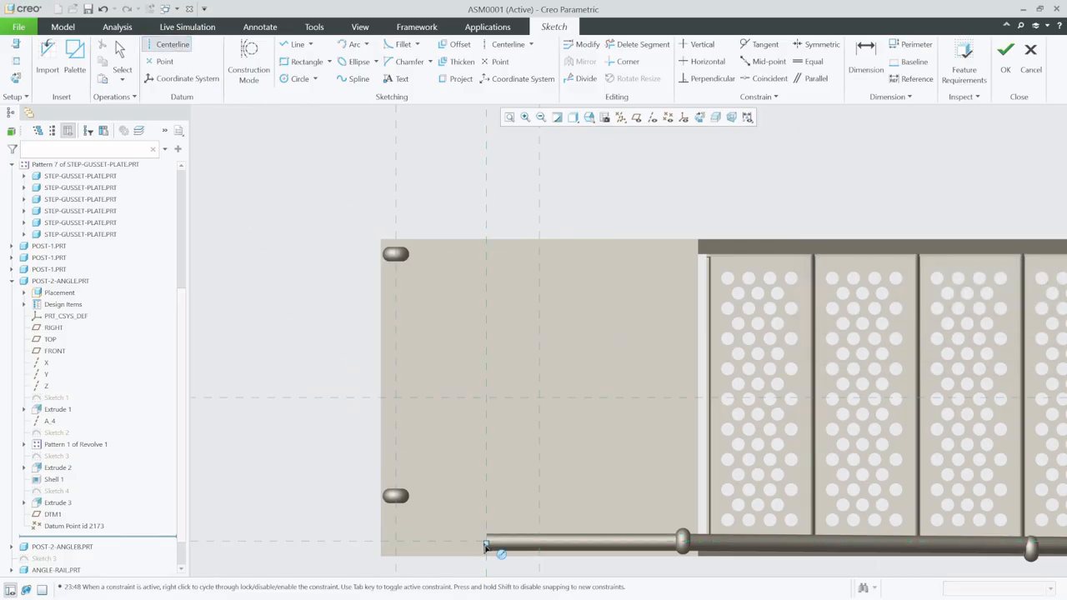
scroll(471, 560, "up", 3)
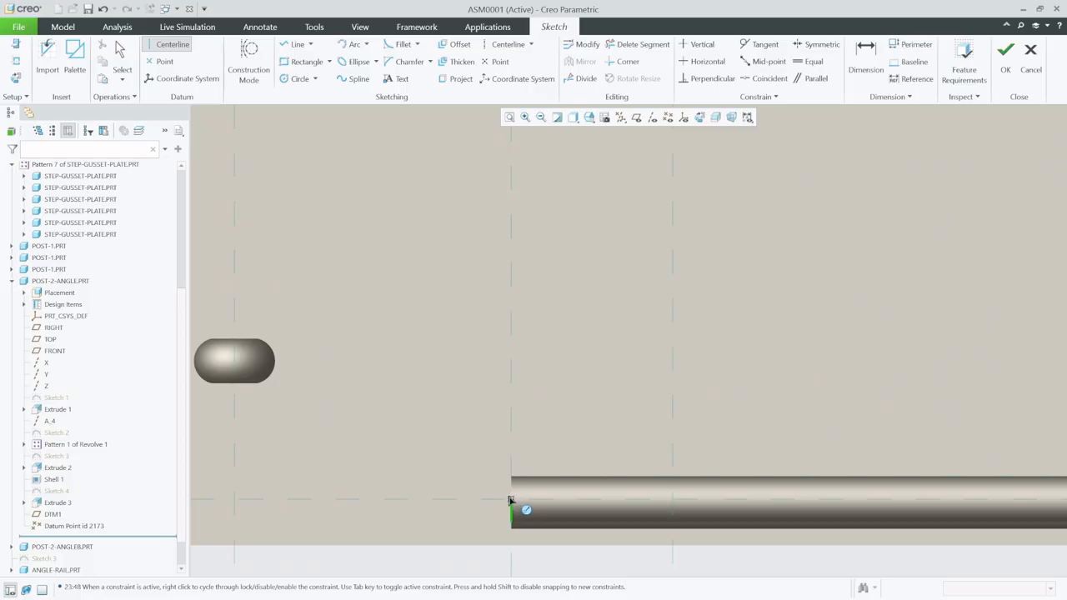
left_click(238, 498)
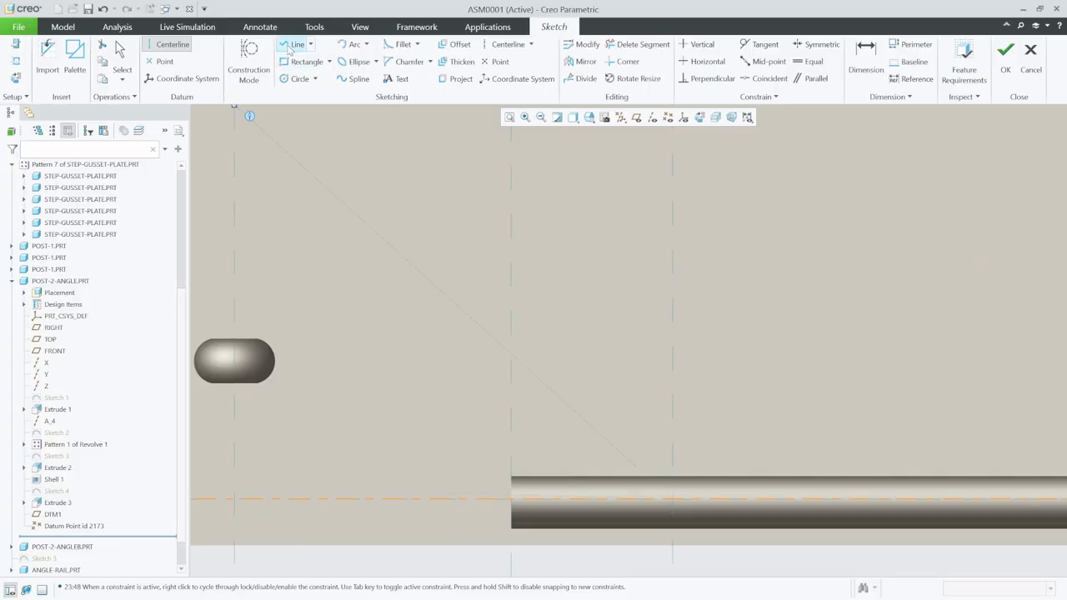
Step: Draw a line from the rail's end to the landing post line, continuing about 1006 perpendicular to it past the far post
left_click(296, 44)
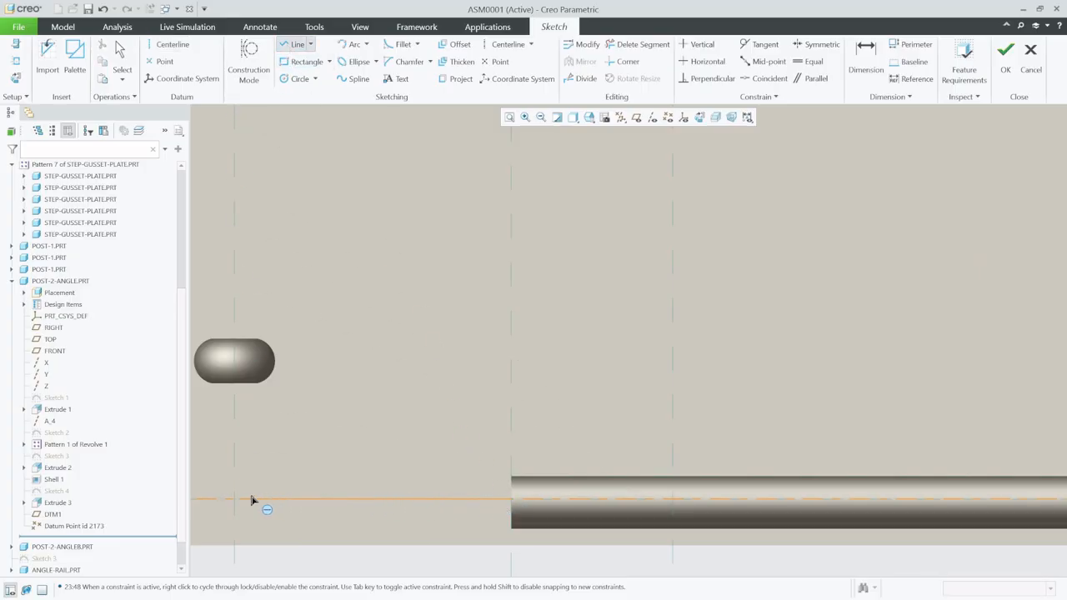
scroll(237, 401, "down", 5)
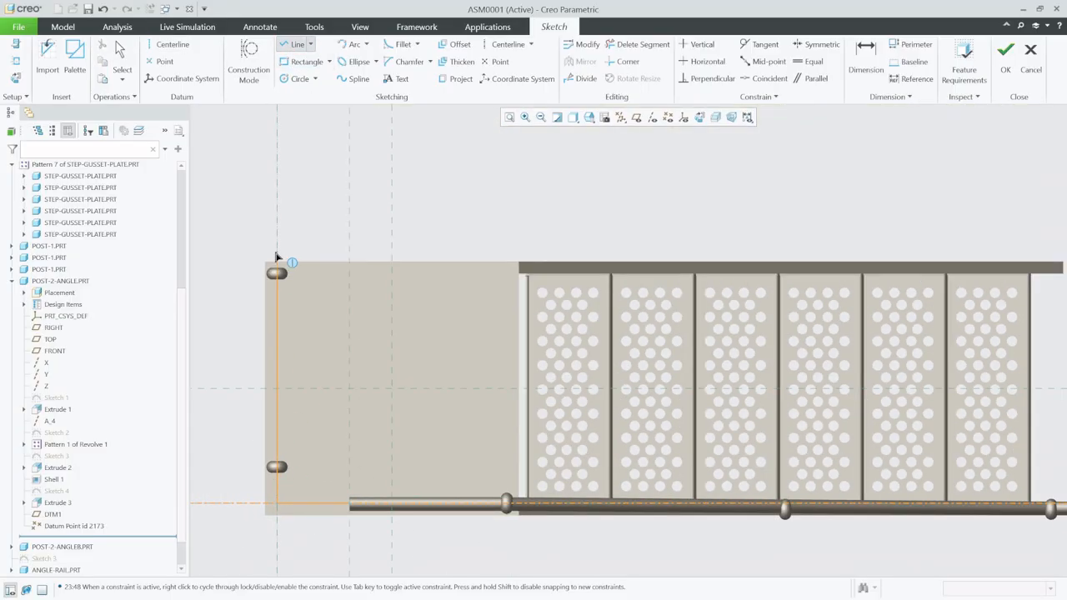
scroll(278, 258, "up", 5)
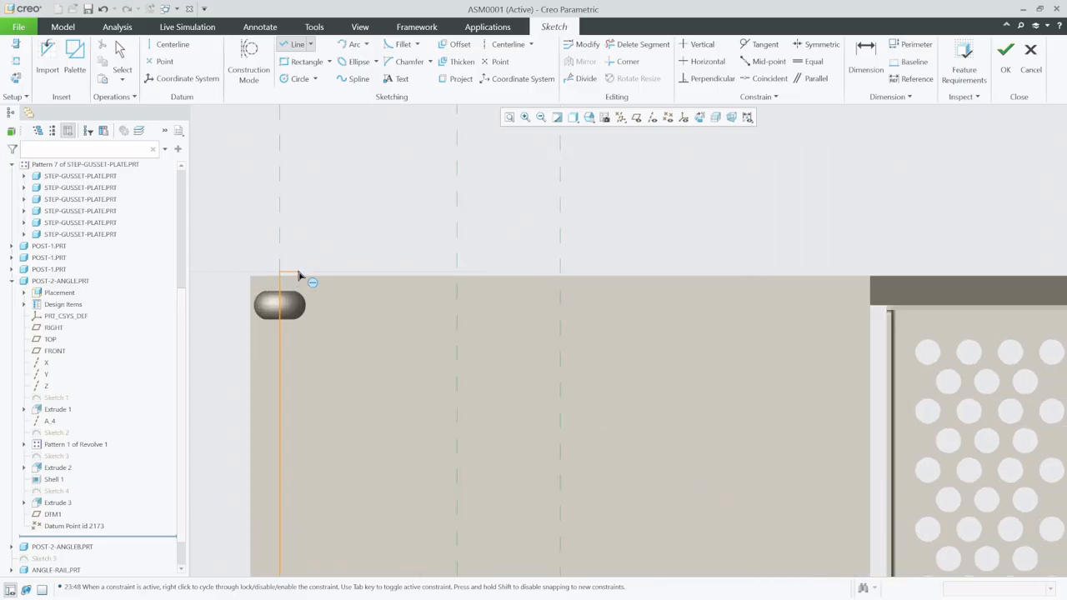
scroll(300, 275, "down", 3)
scroll(324, 410, "up", 2)
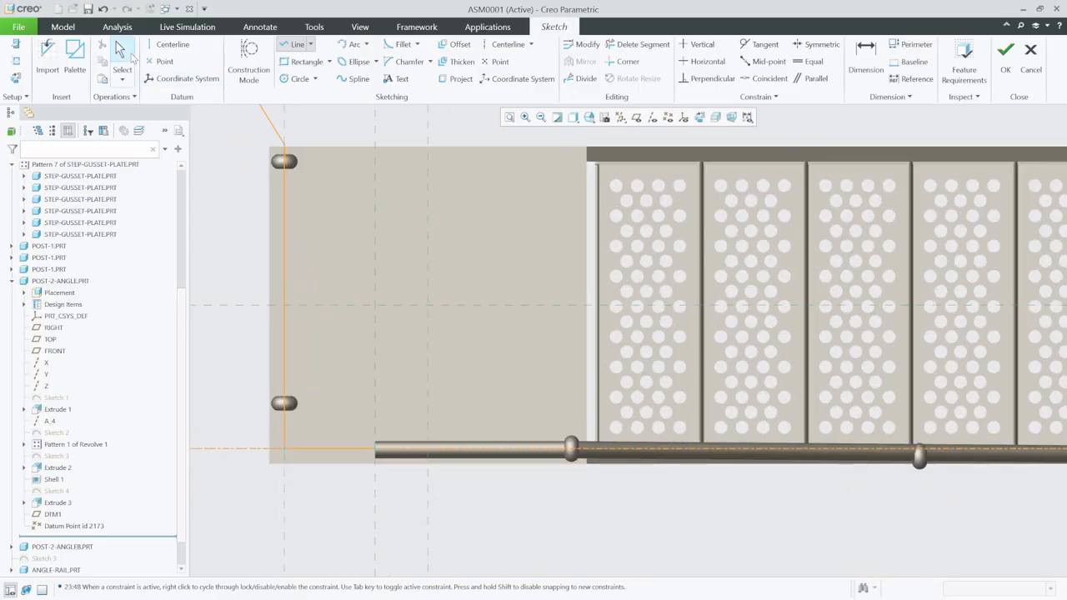
left_click(122, 54)
scroll(277, 448, "up", 2)
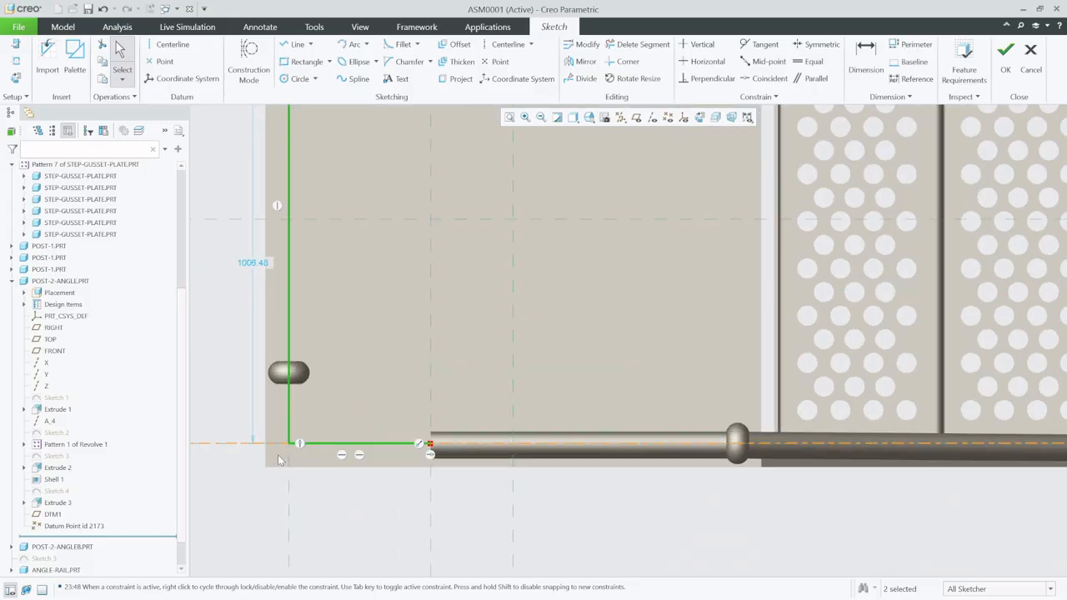
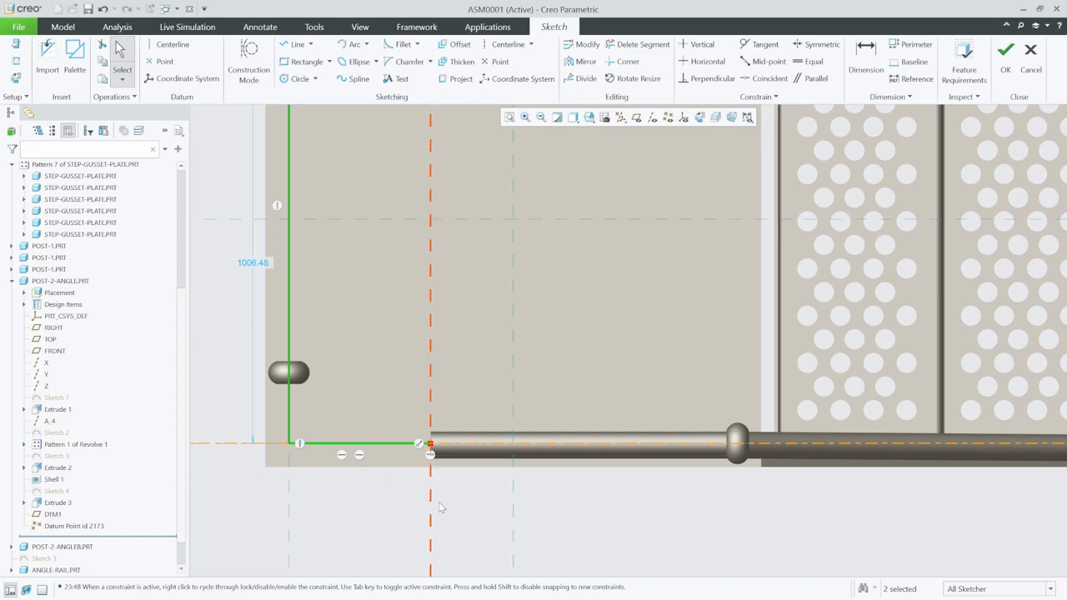
Step: Fillet the corner between the two sketched lines and set its radius to 50
left_click(403, 44)
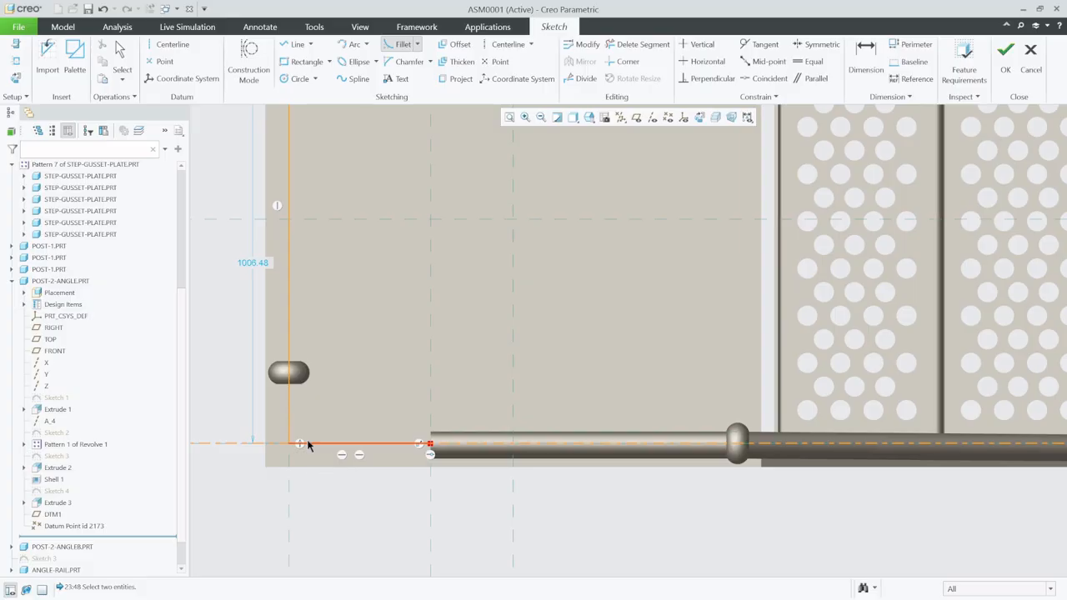
left_click(307, 442)
left_click(292, 435)
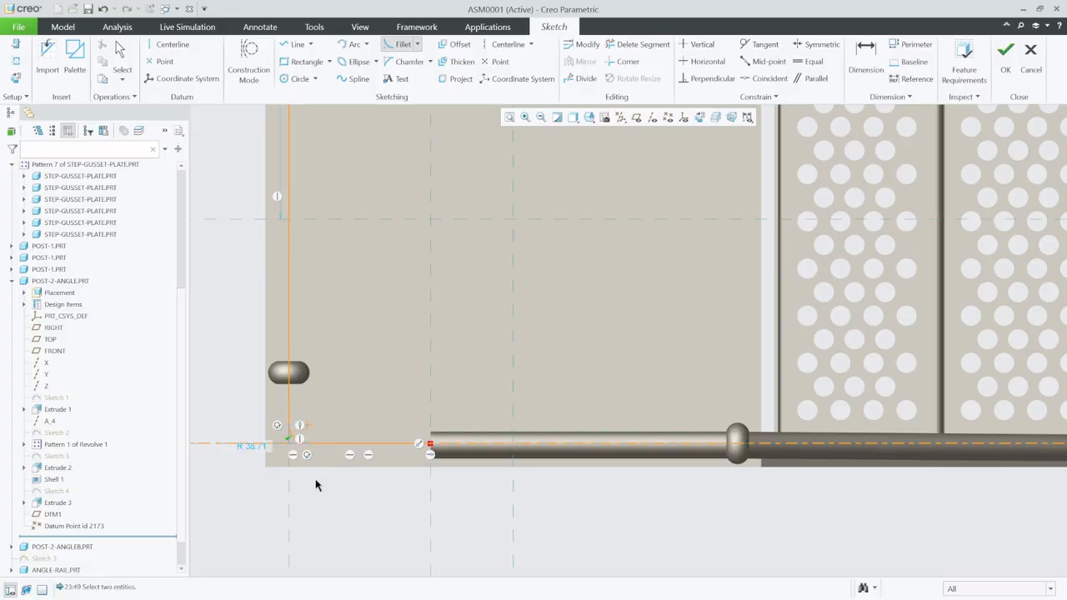
middle_click(255, 450)
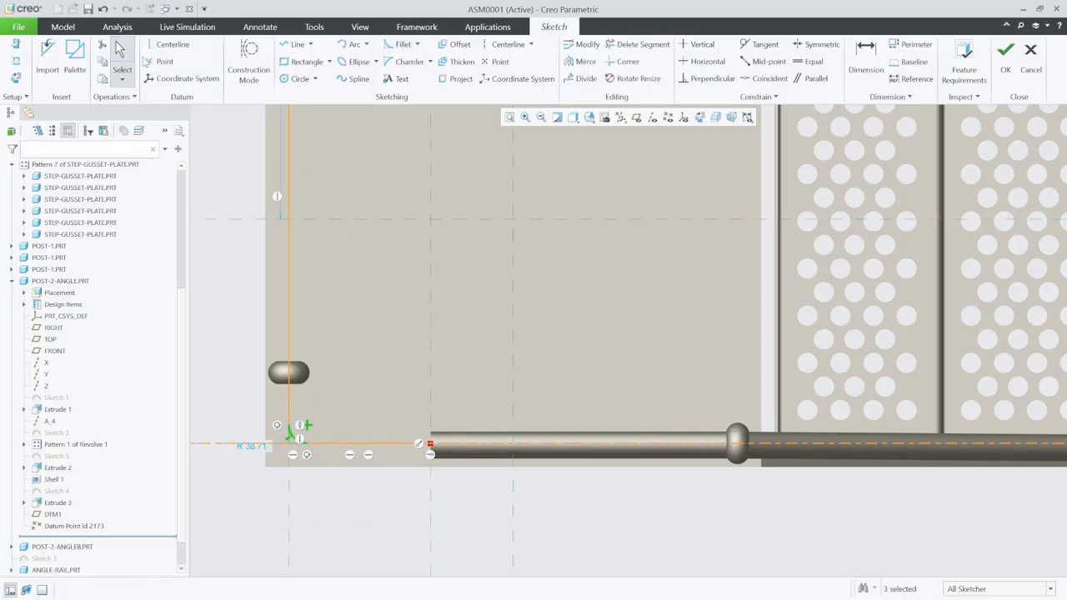
double_click(254, 446)
type("50")
key("Return")
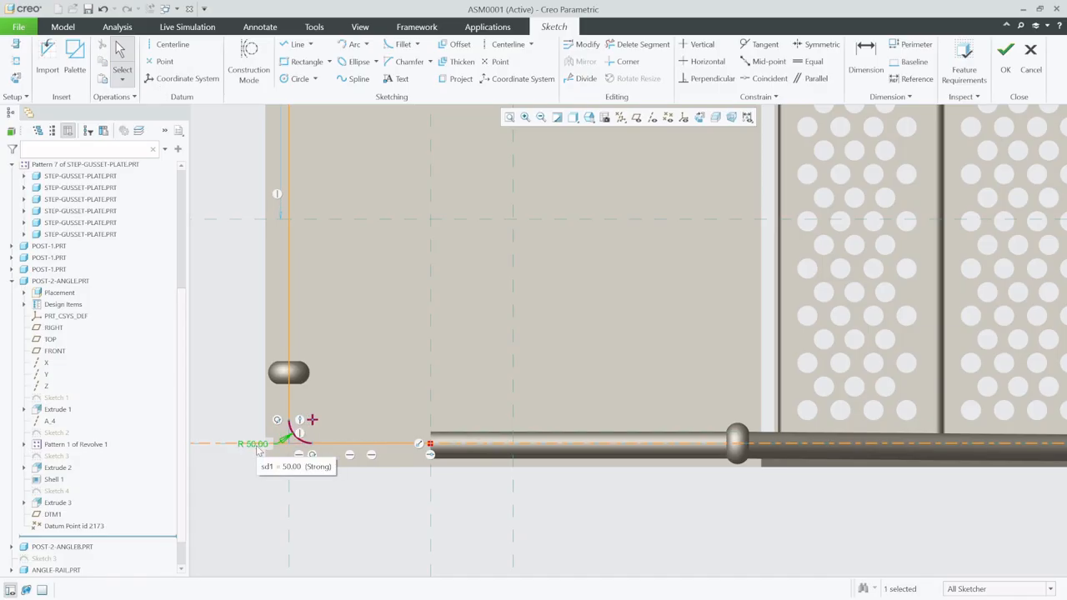
Step: Select all the rail path sketch geometry, check it against the landing posts, and finish the sketch
scroll(435, 518, "down", 2)
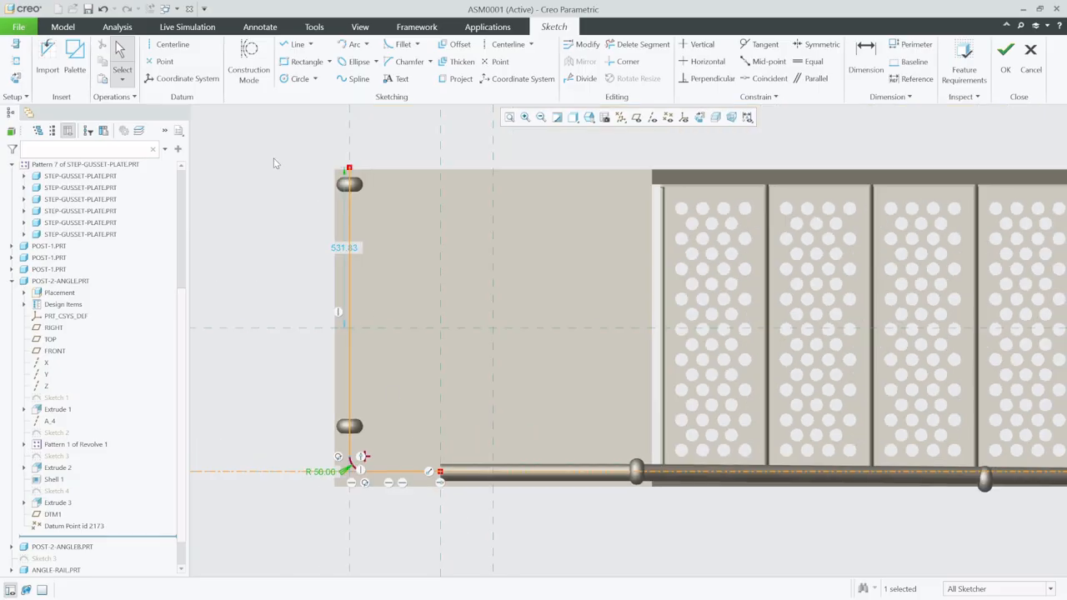
left_click_drag(317, 169, 474, 494)
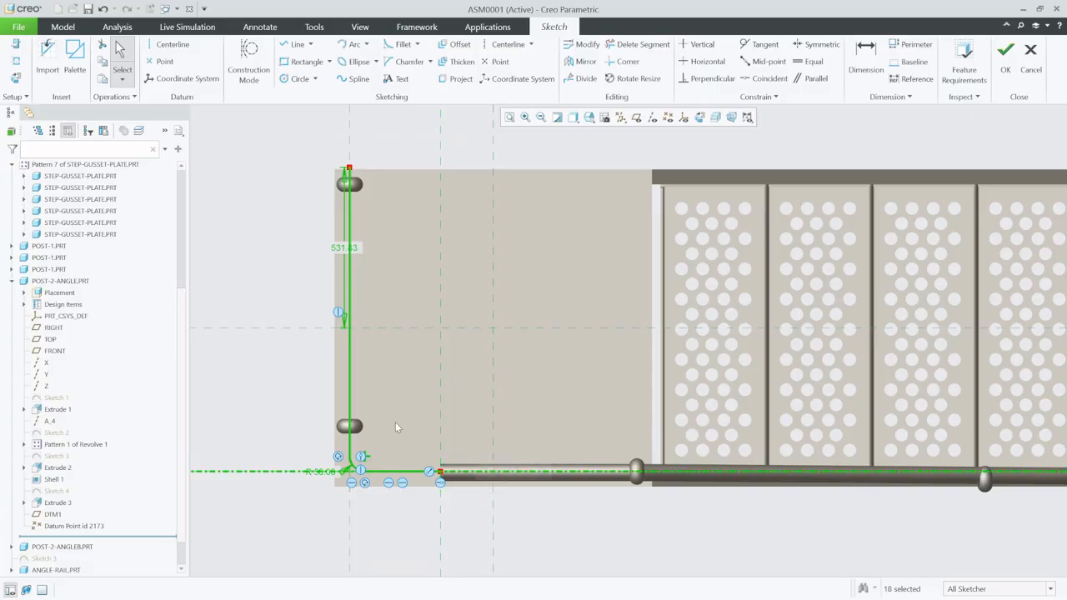
scroll(360, 481, "down", 3)
mouse_move(492, 453)
middle_mouse_down()
mouse_move(505, 392)
mouse_move(540, 340)
middle_mouse_up()
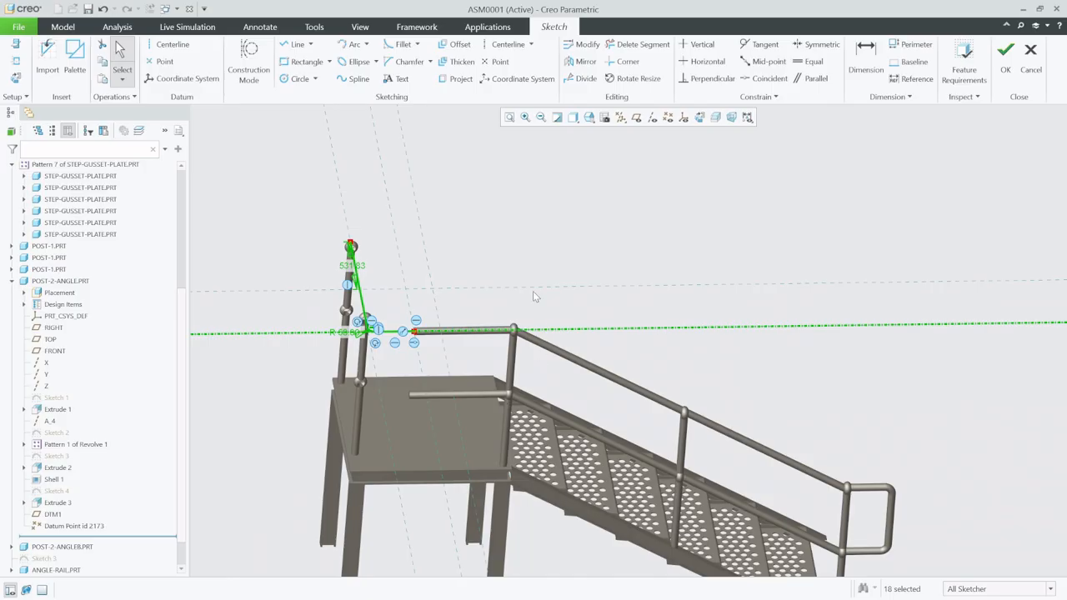
left_click(1005, 59)
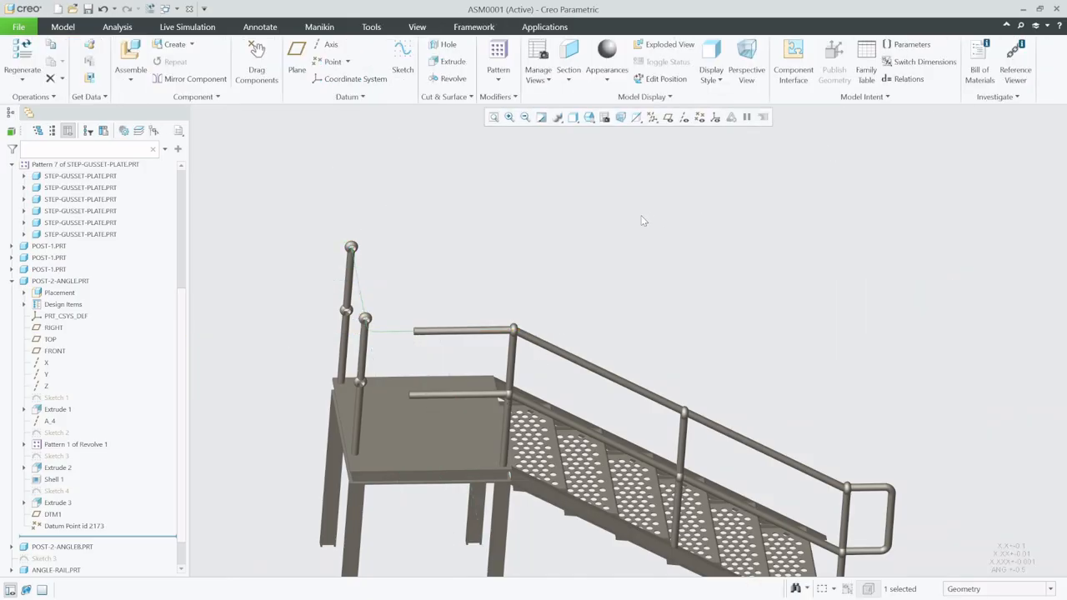
Step: Switch to the ANGLE-RAIL part window and show its datum axes
left_click(176, 10)
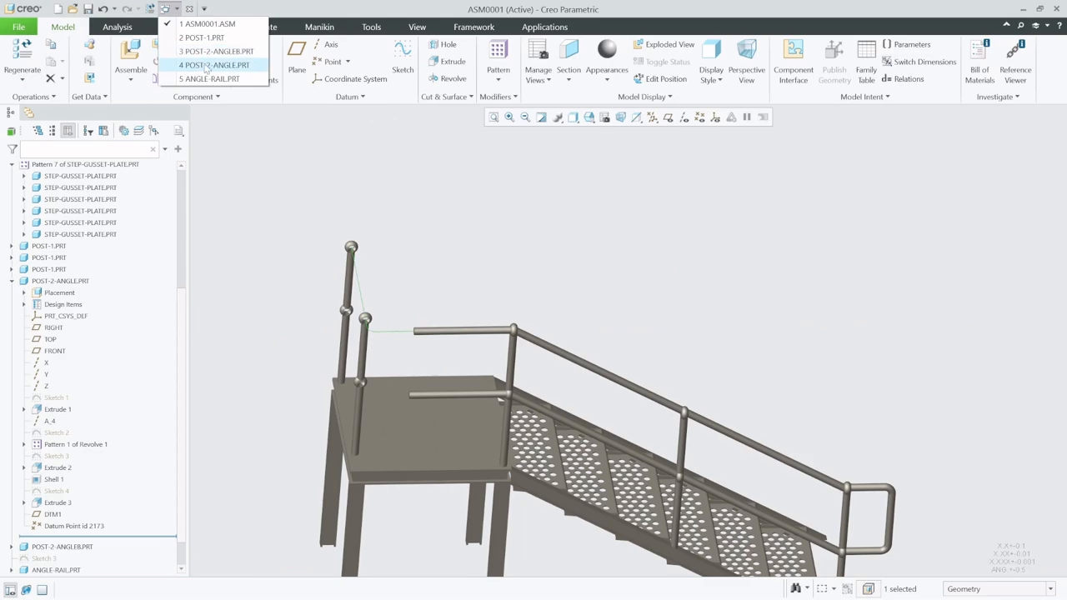
left_click(212, 79)
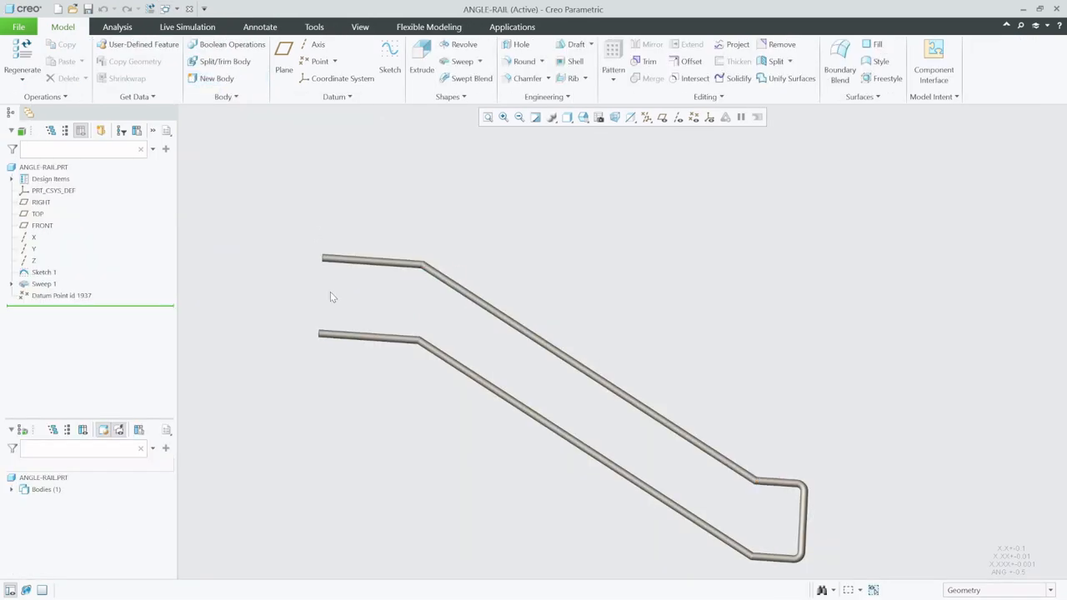
mouse_move(331, 295)
middle_mouse_down()
mouse_move(369, 283)
mouse_move(373, 293)
middle_mouse_up()
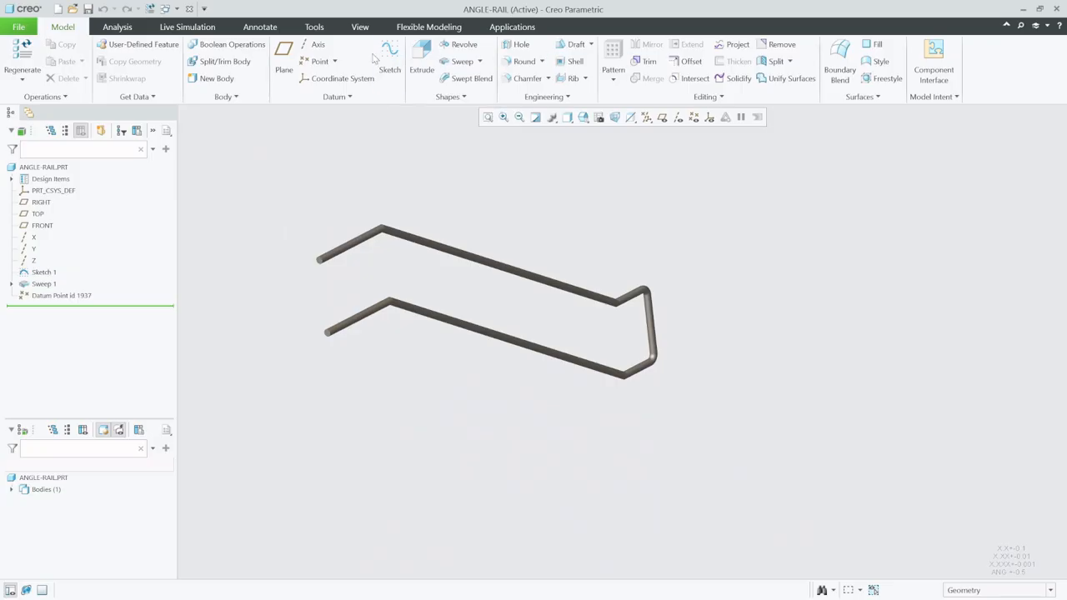
left_click(678, 117)
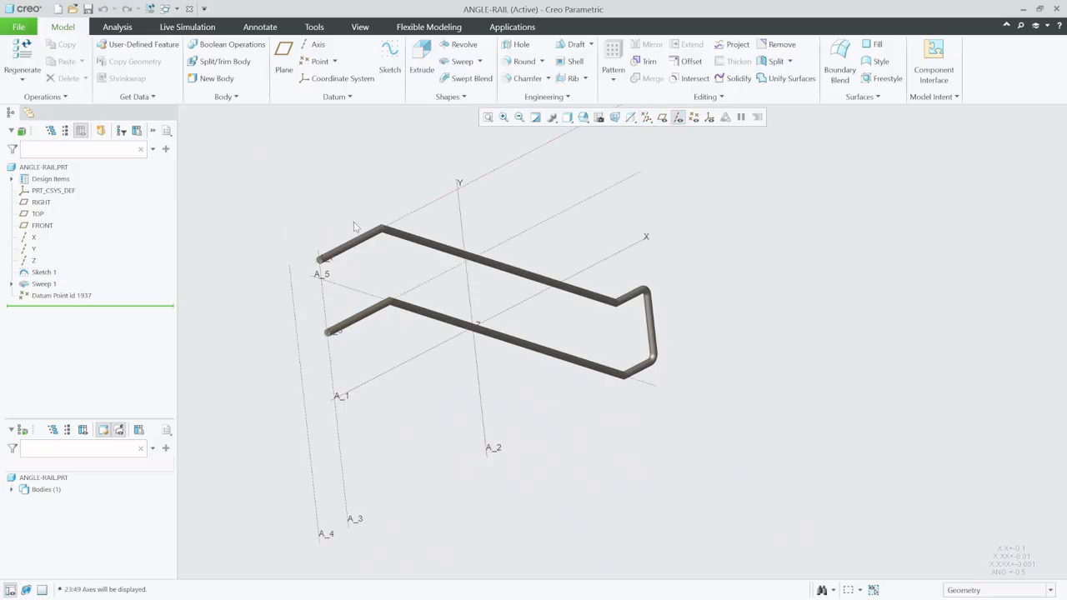
Step: Create a datum plane through the axis at the upper rail's end, offset from the TOP plane with a rotation of 0
scroll(306, 248, "down", 3)
scroll(611, 316, "up", 4)
scroll(417, 311, "down", 3)
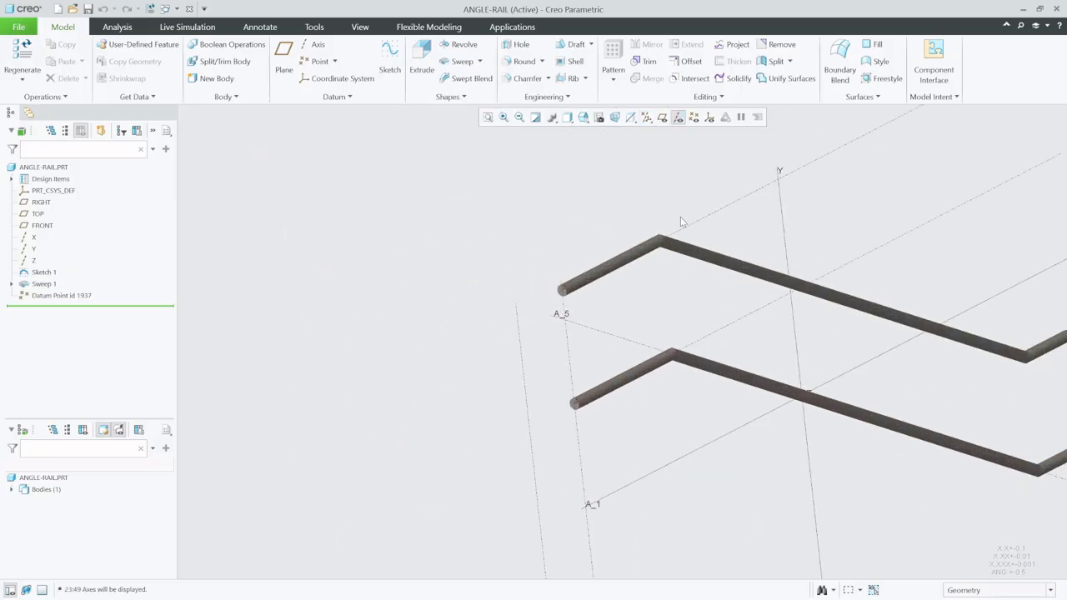
scroll(680, 220, "down", 2)
left_click(288, 52)
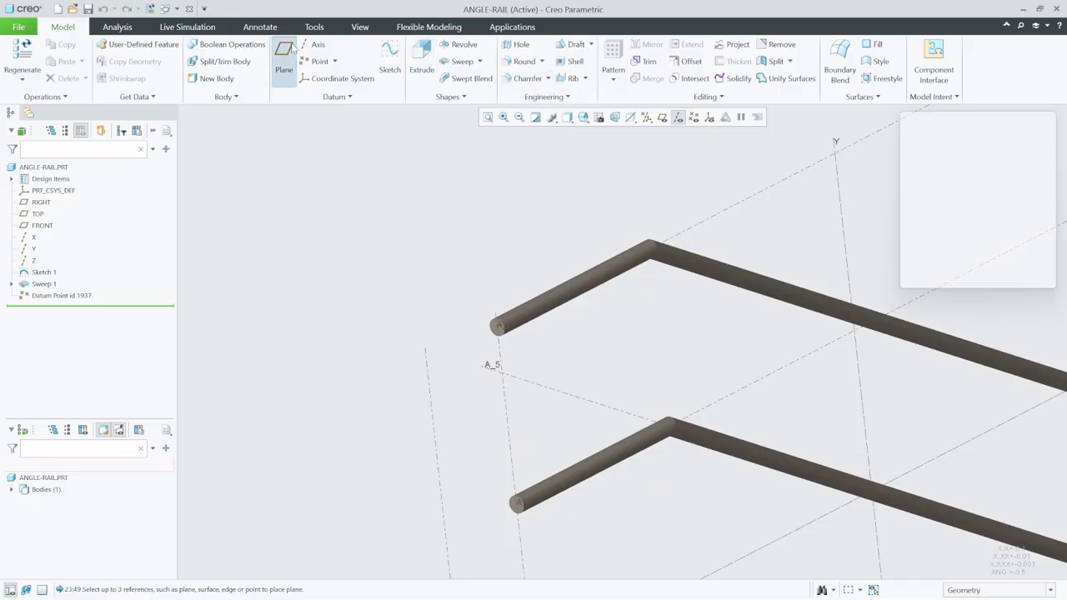
left_click(662, 117)
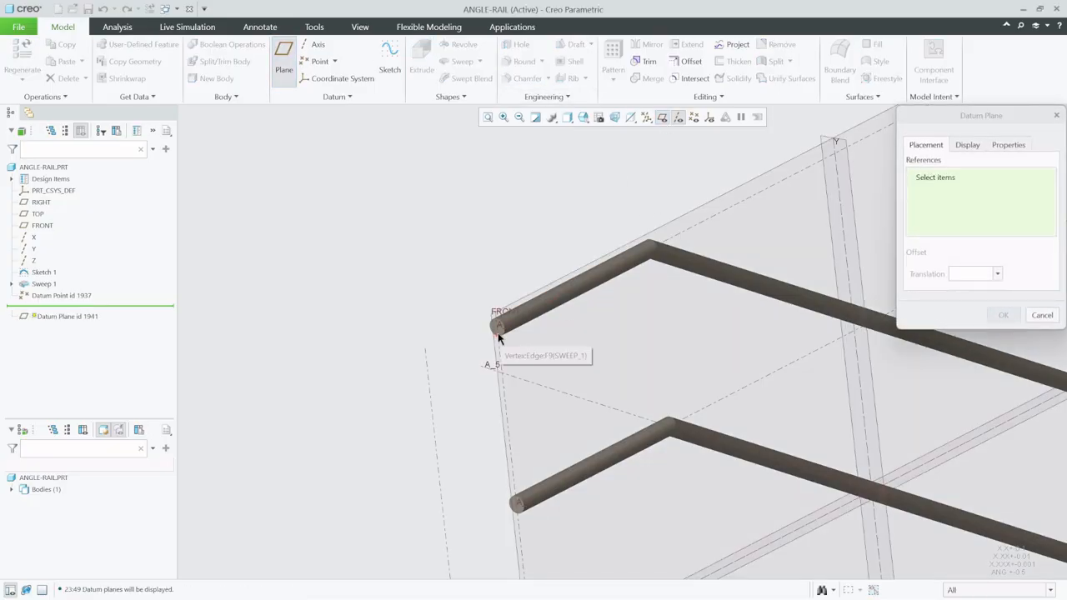
left_click(691, 234)
scroll(531, 468, "up", 2)
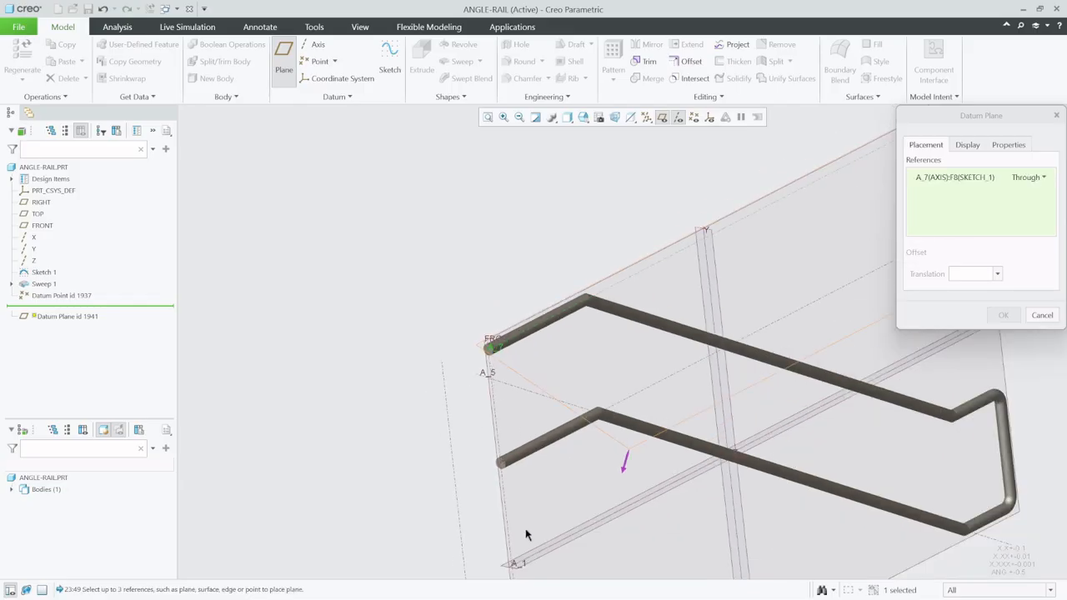
scroll(527, 575, "down", 3)
left_click(529, 554)
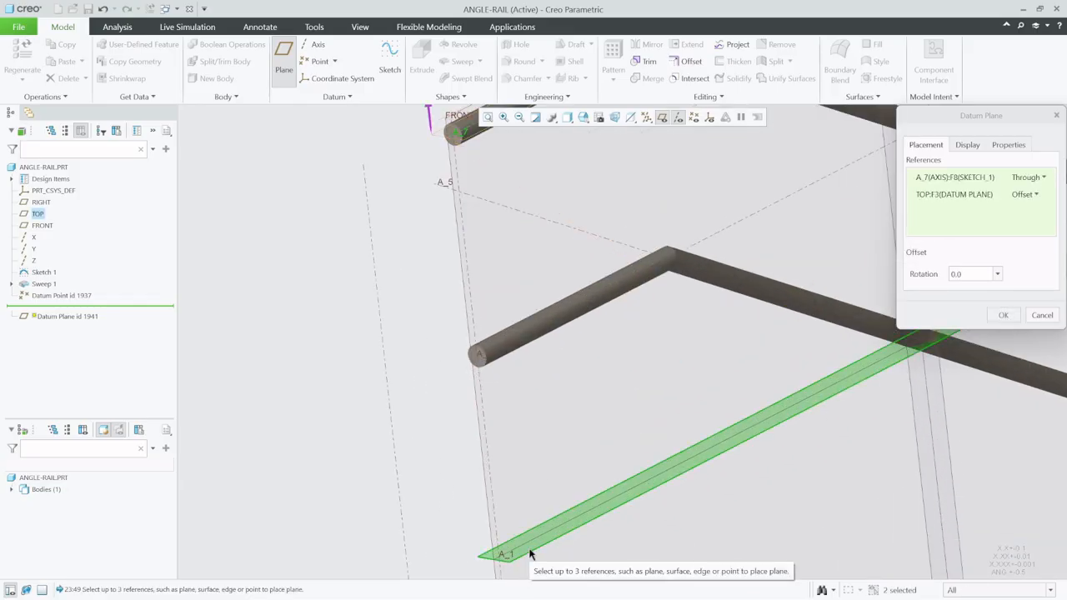
scroll(417, 390, "up", 3)
scroll(410, 387, "down", 2)
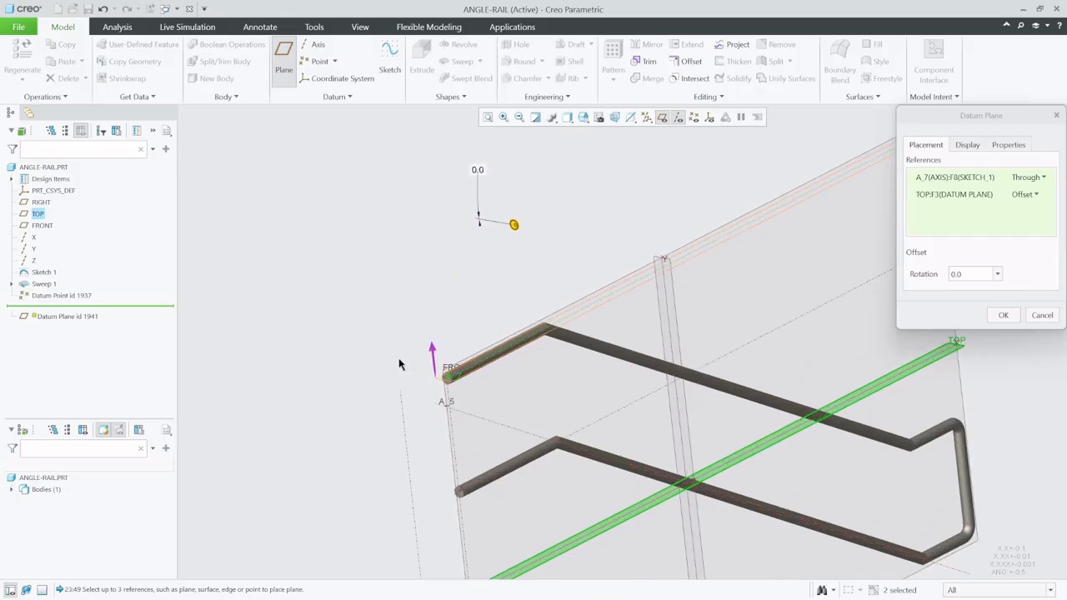
left_click(1004, 316)
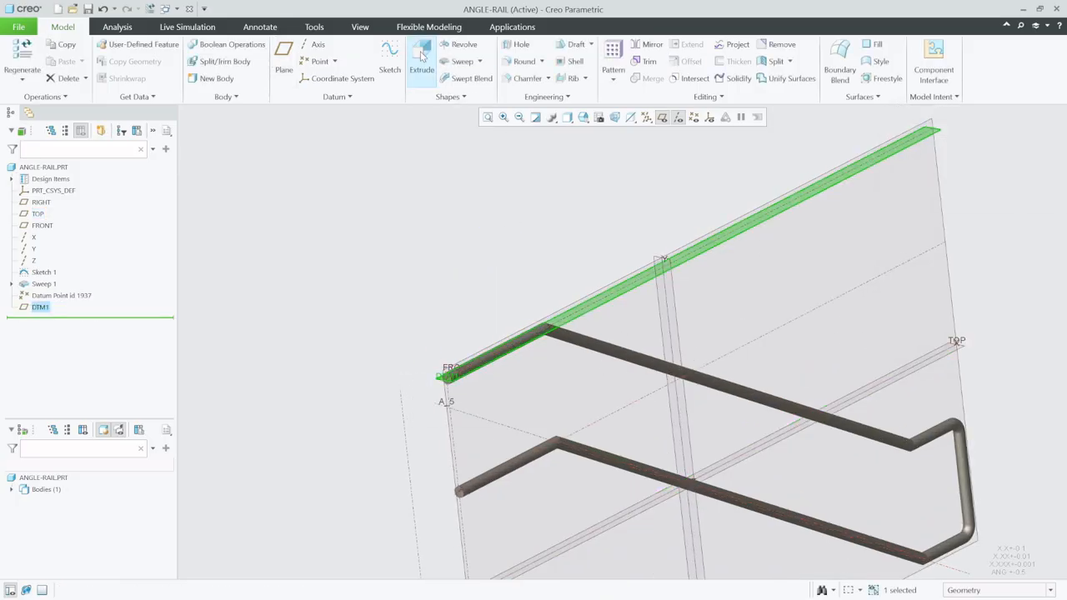
Step: Create a datum point on the end of the sweep path curve at the centre of the upper rail's end face
left_click(317, 61)
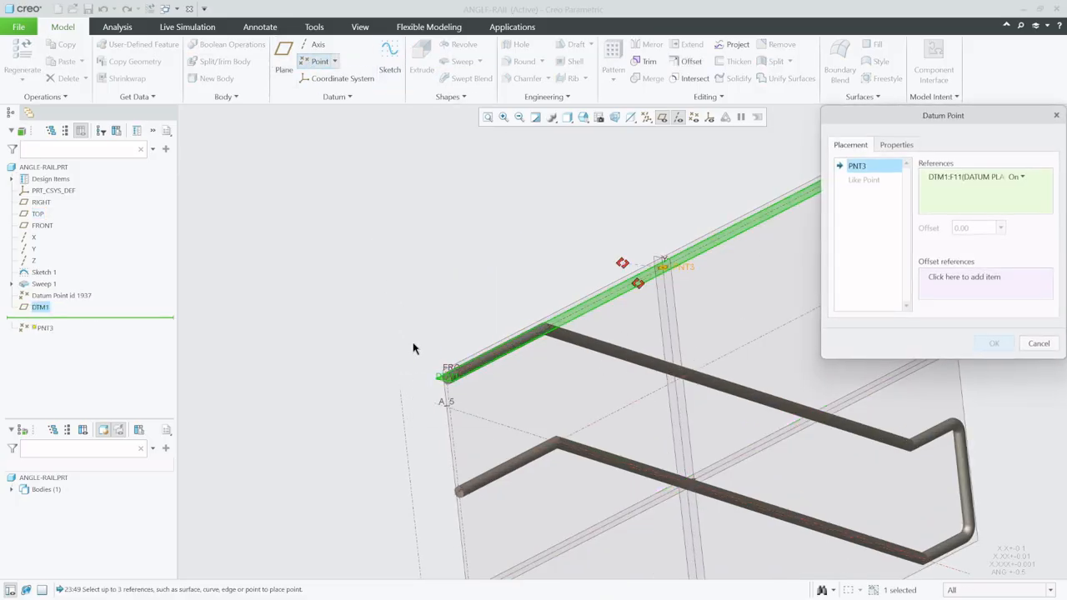
scroll(441, 380, "up", 5)
scroll(512, 300, "up", 3)
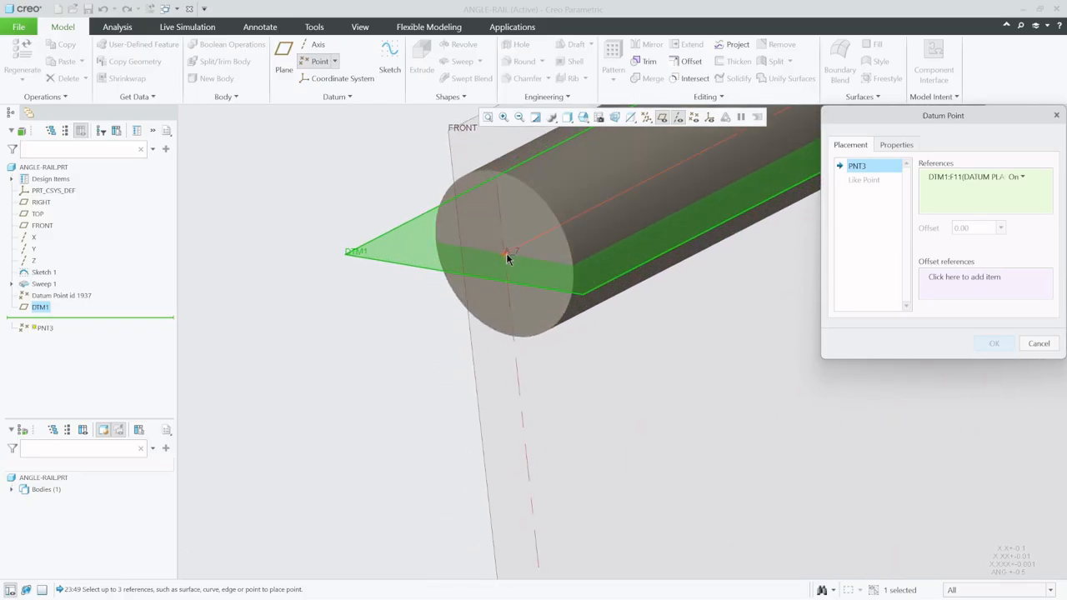
left_click(507, 255)
scroll(455, 394, "down", 3)
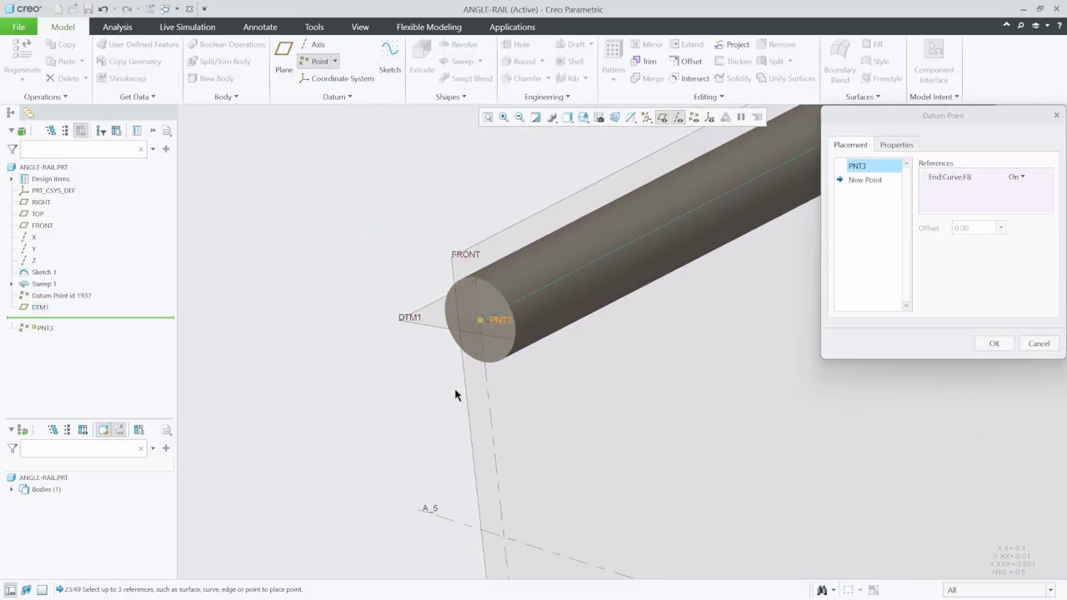
scroll(455, 394, "down", 4)
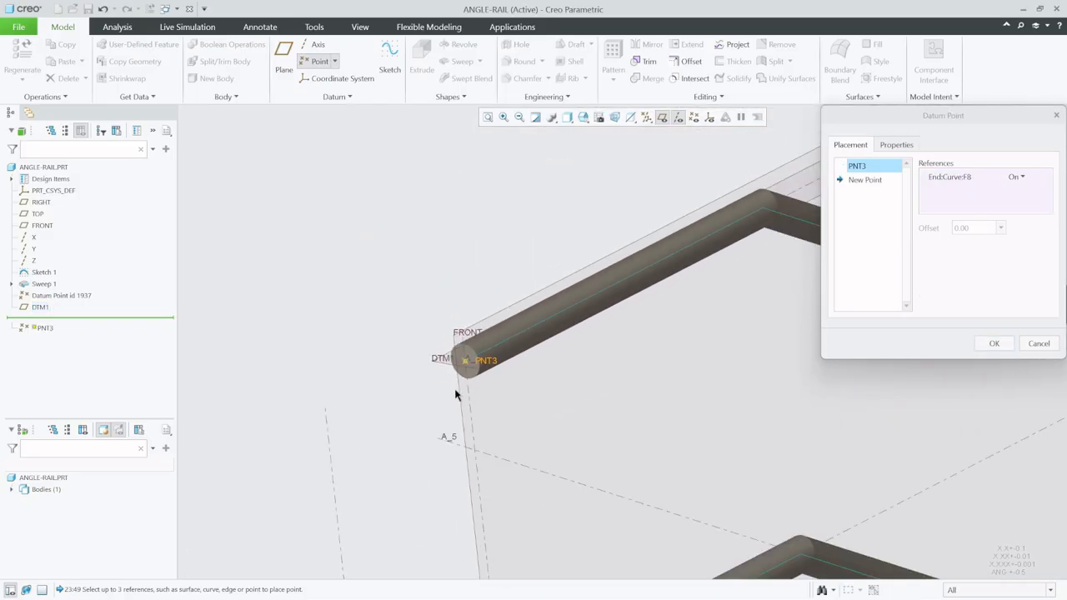
left_click(996, 343)
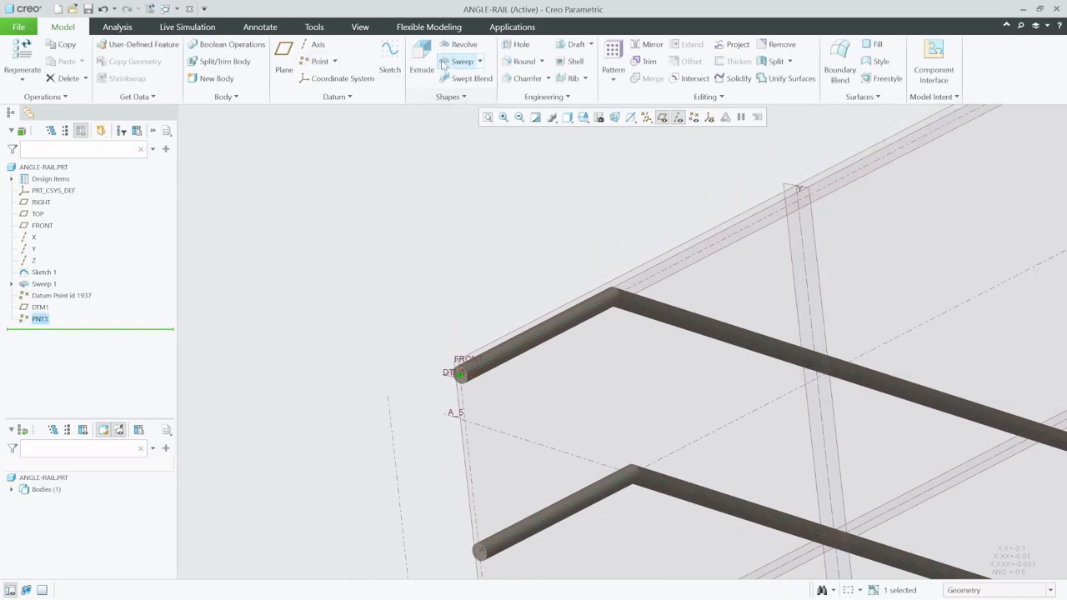
Step: Start a sketch on the DTM1 plane and orient the view square to it at the rail's end
left_click(389, 59)
scroll(453, 324, "up", 2)
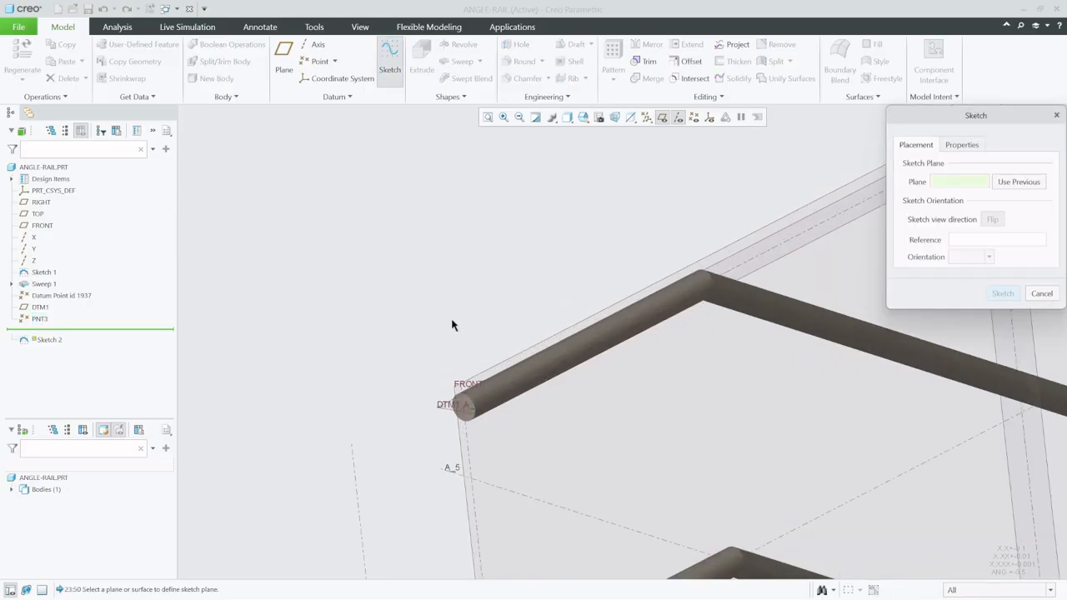
left_click(452, 417)
left_click(1003, 293)
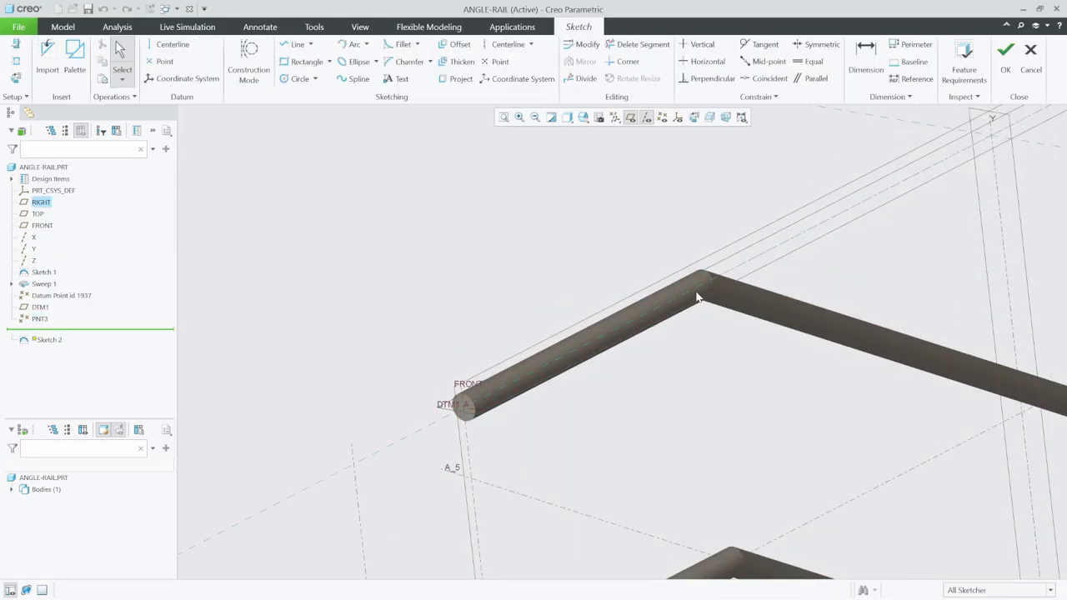
left_click(695, 117)
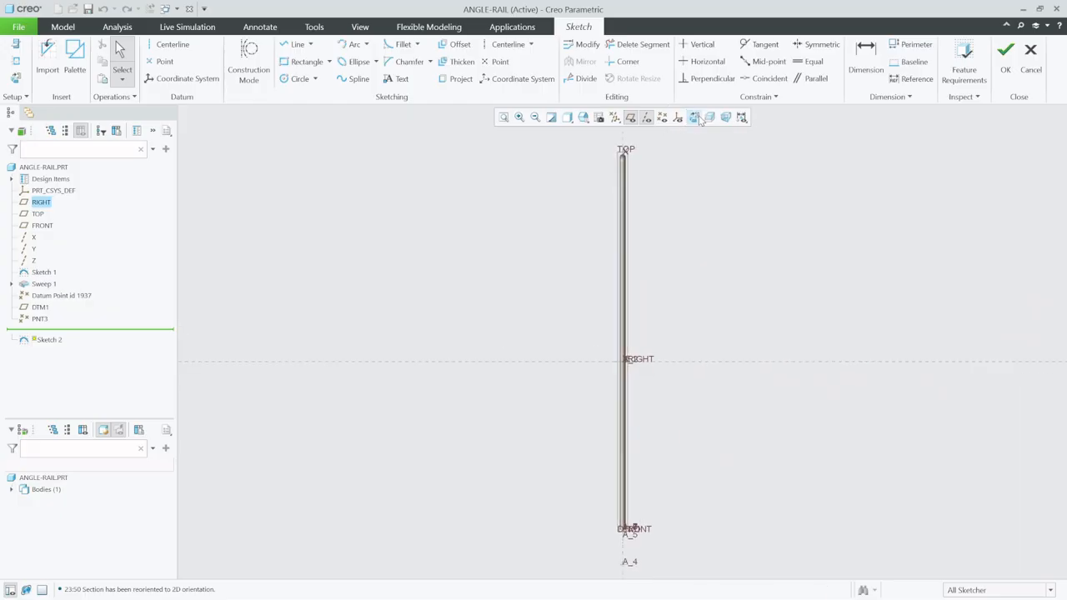
scroll(634, 162, "down", 3)
scroll(620, 295, "up", 8)
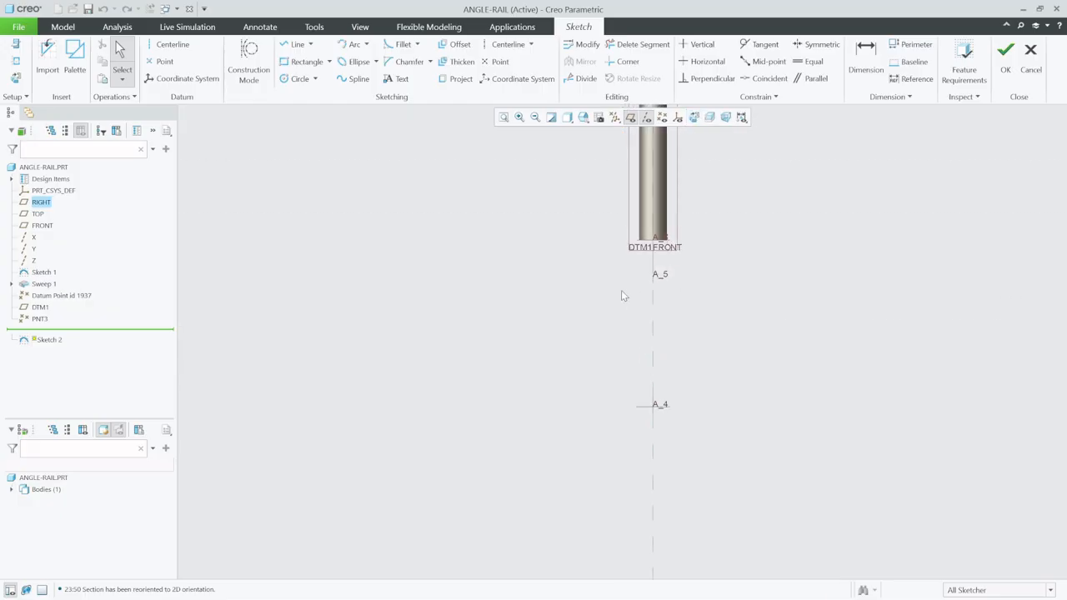
Step: Paste the copied landing rail path into the sketch beside the rail's end
key("ctrl+v")
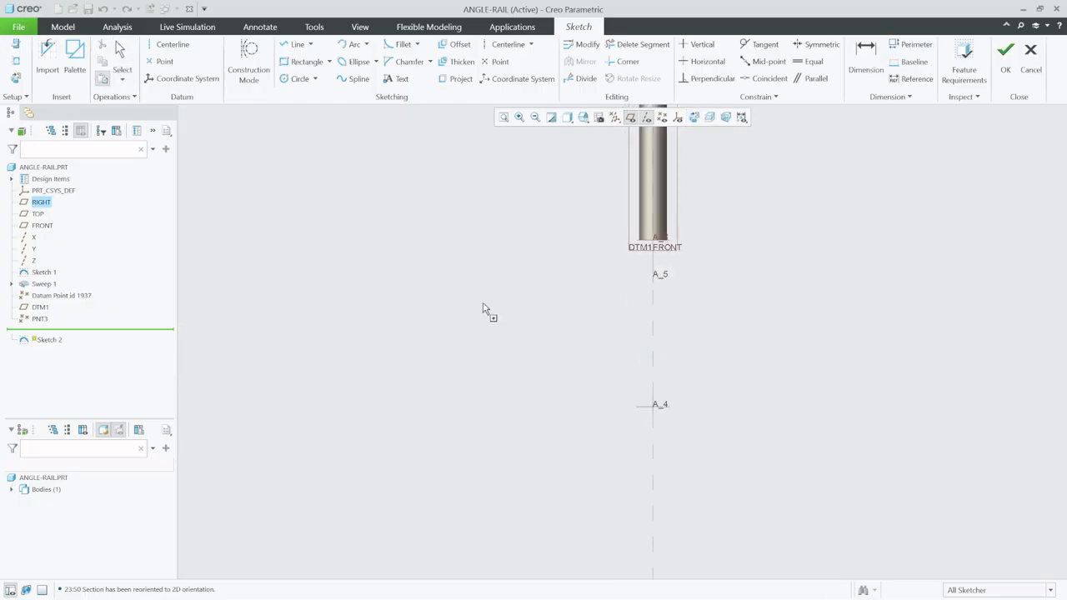
left_click(464, 331)
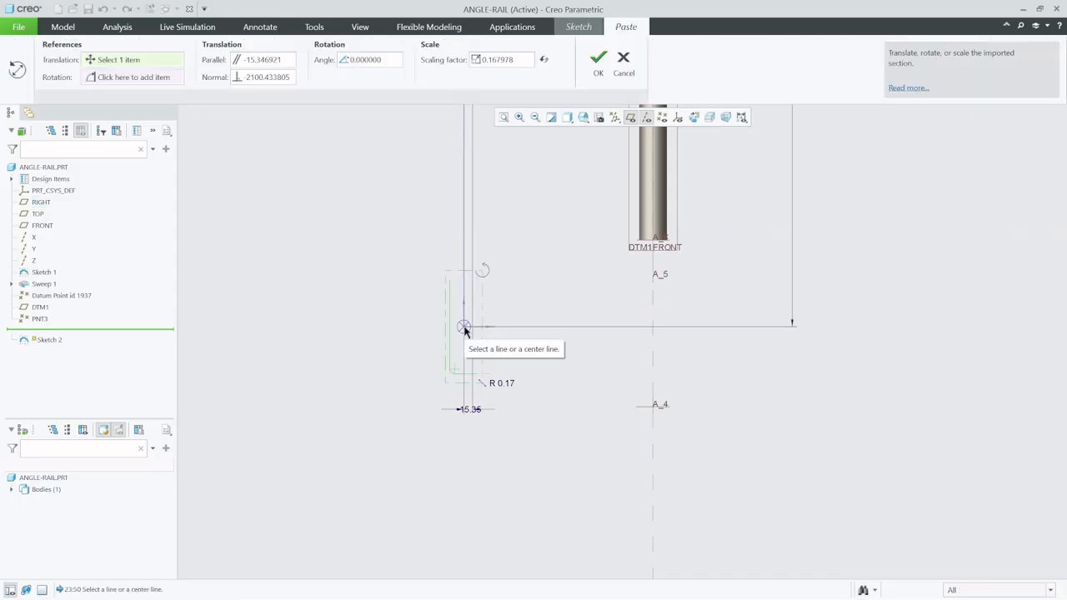
scroll(465, 331, "up", 2)
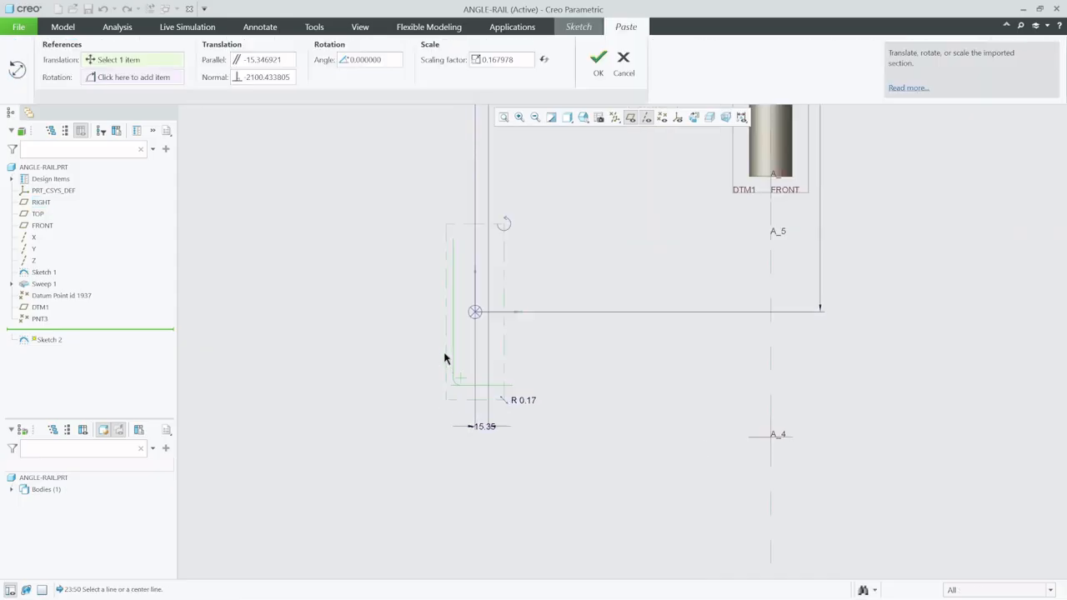
Step: Try to reposition the pasted path and its placement handle near the end of the path
left_click(481, 303)
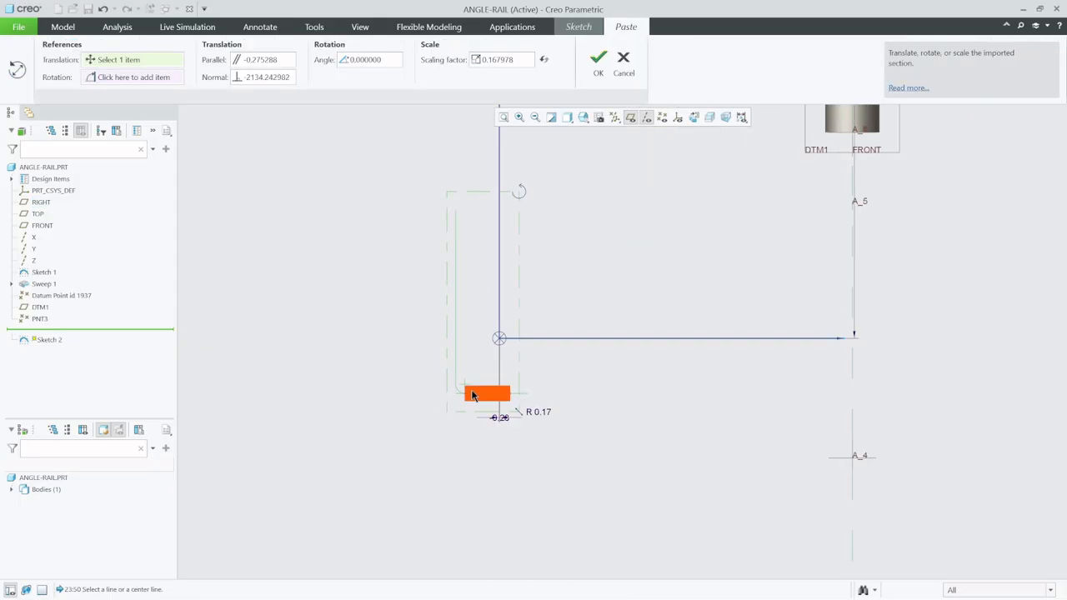
scroll(471, 392, "up", 5)
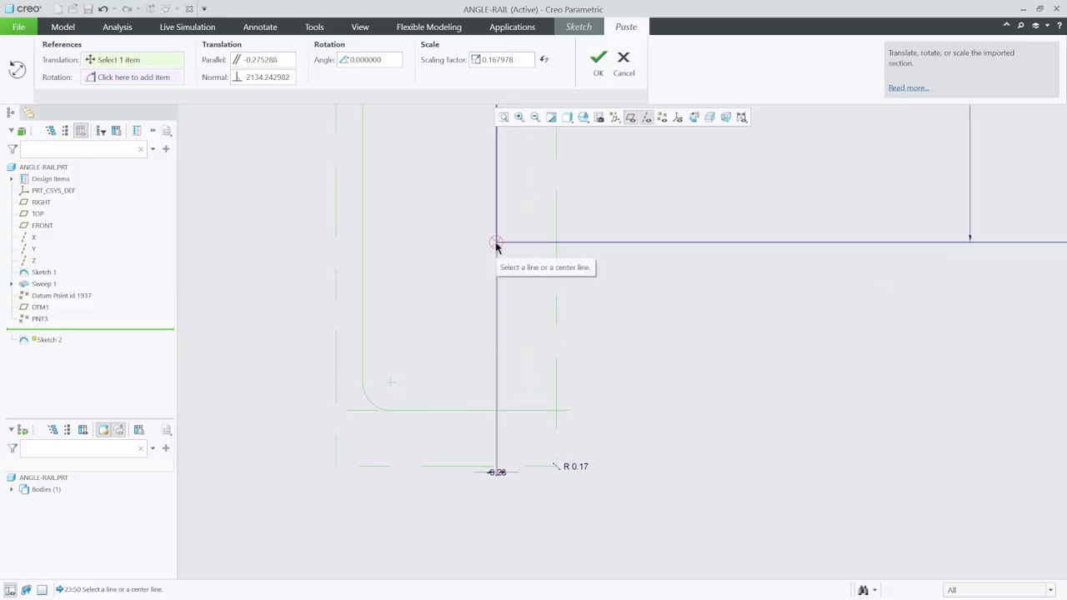
left_click(496, 242)
left_click(549, 420)
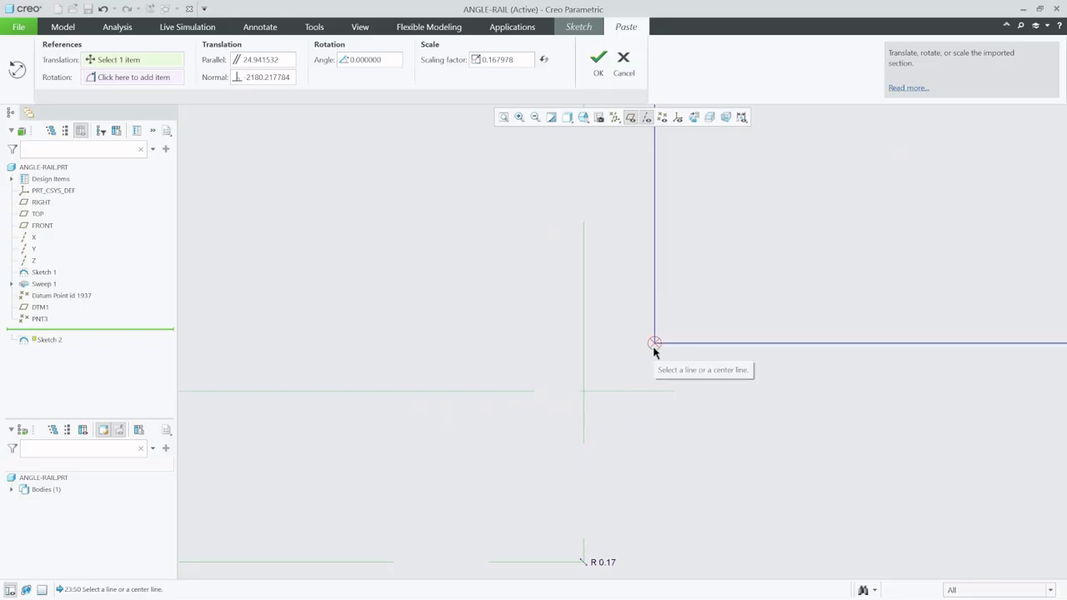
left_click(654, 343)
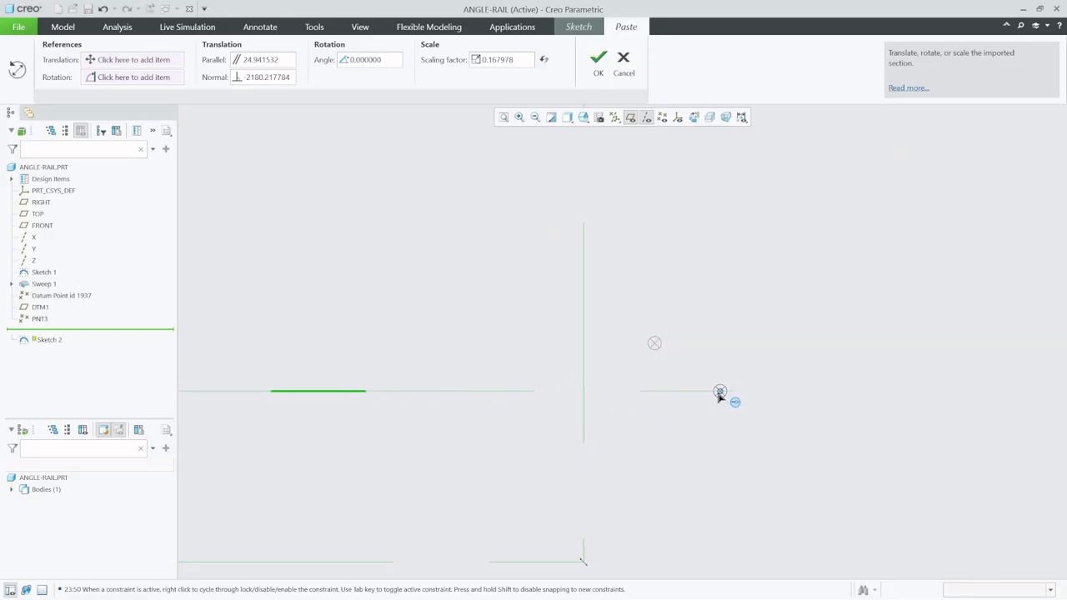
left_click(487, 284)
scroll(666, 468, "up", 5)
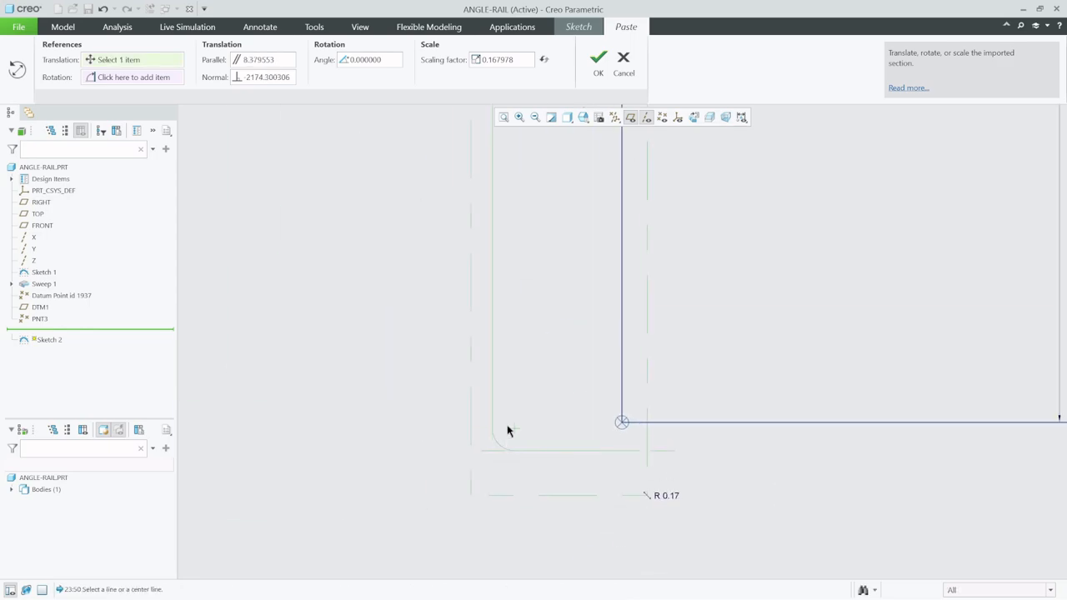
Step: Set the pasted path's scaling factor to 1 and rotate it by 90 degrees
left_click_drag(528, 60, 448, 60)
key("Return")
scroll(626, 424, "down", 4)
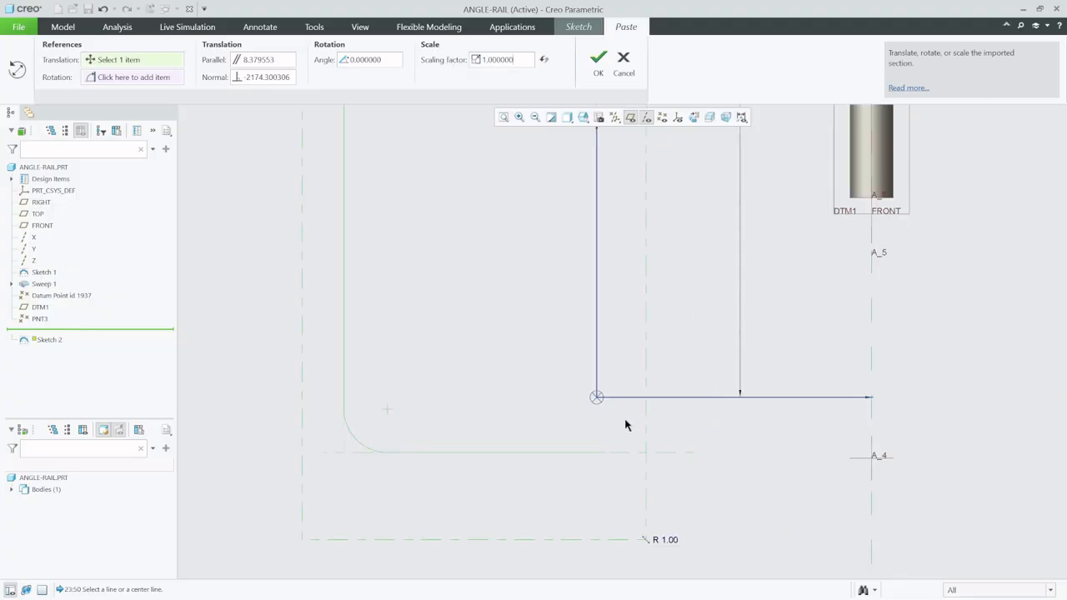
mouse_move(627, 261)
left_mouse_down()
mouse_move(569, 264)
mouse_move(466, 331)
mouse_move(483, 419)
mouse_move(480, 405)
left_mouse_up()
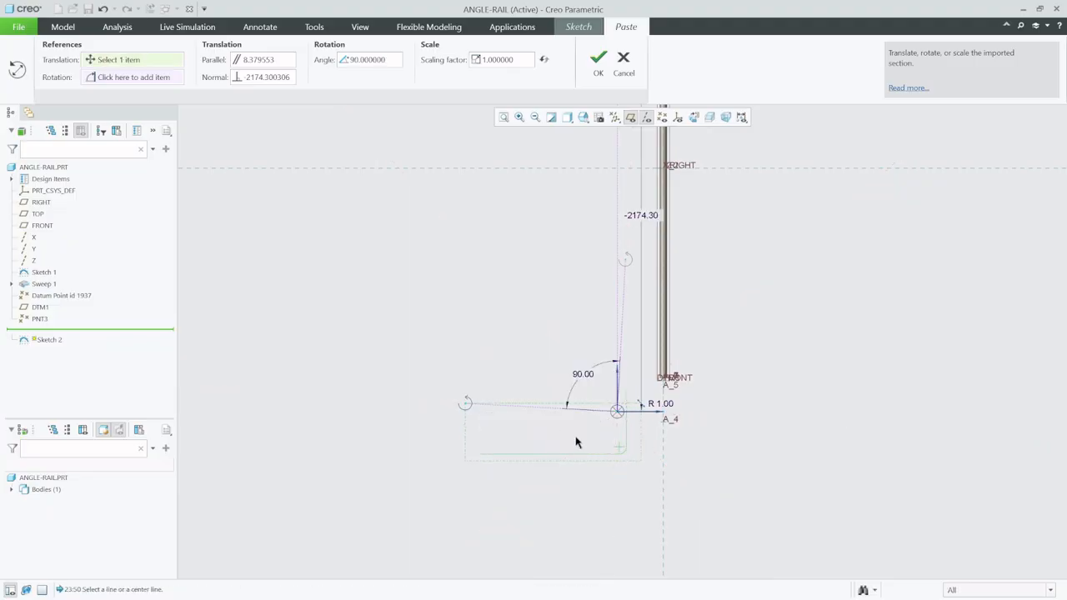
Step: Place the pasted path's line endpoint on the centre of the upper rail's end, accept the placement and finish the sketch
scroll(574, 440, "up", 3)
scroll(705, 396, "up", 1)
scroll(705, 397, "up", 1)
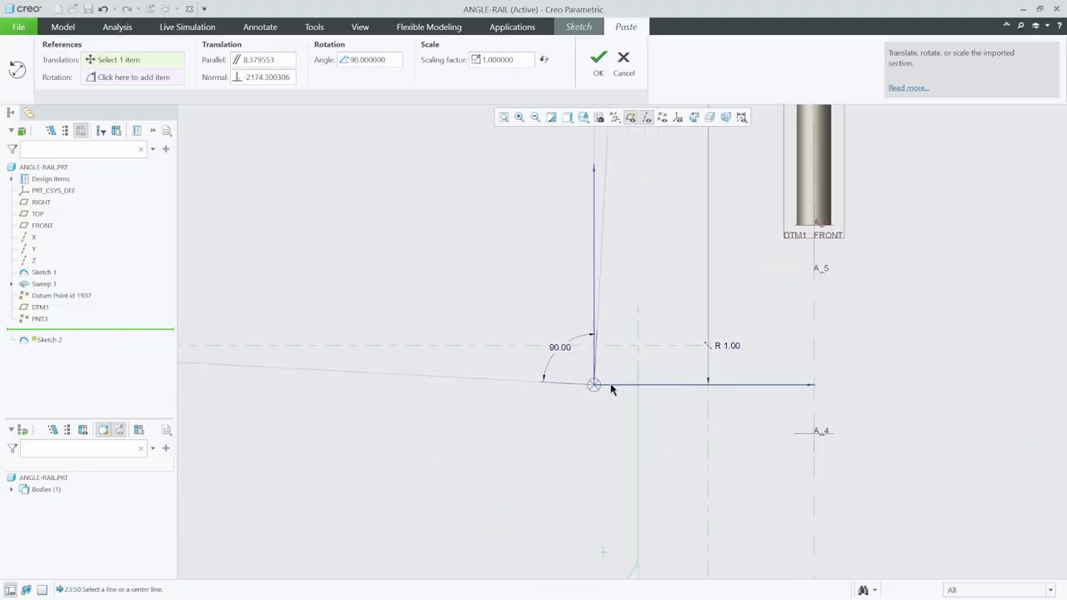
left_click_drag(595, 385, 812, 233)
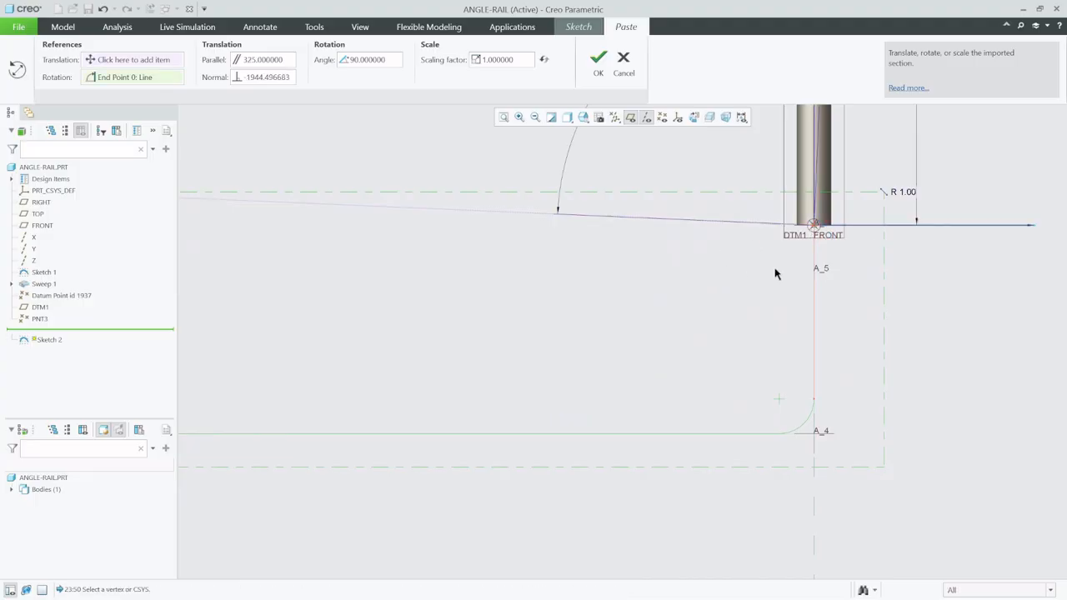
scroll(774, 273, "down", 2)
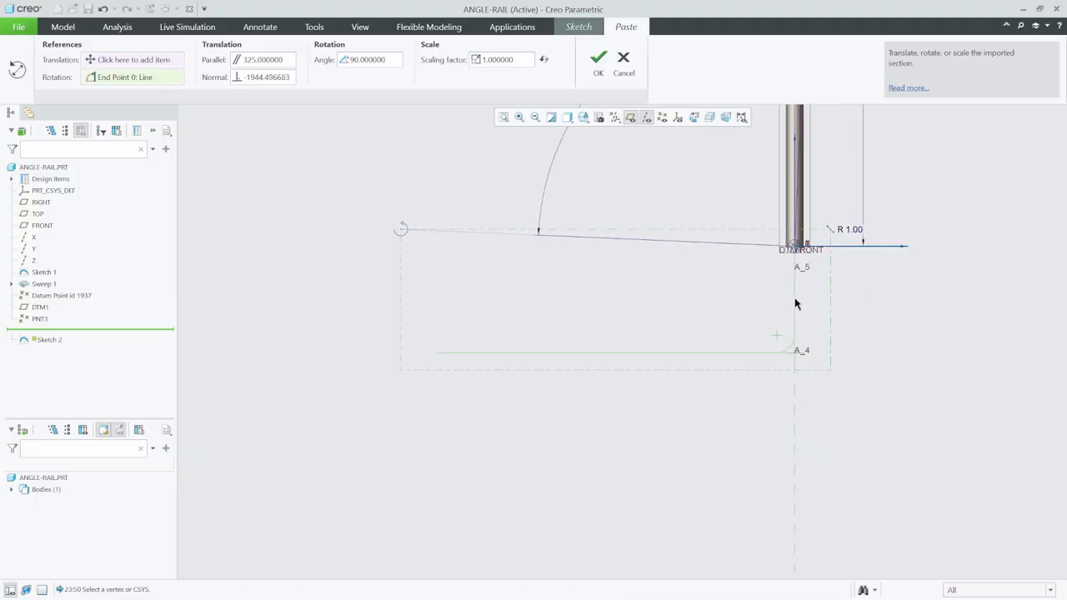
left_click(598, 60)
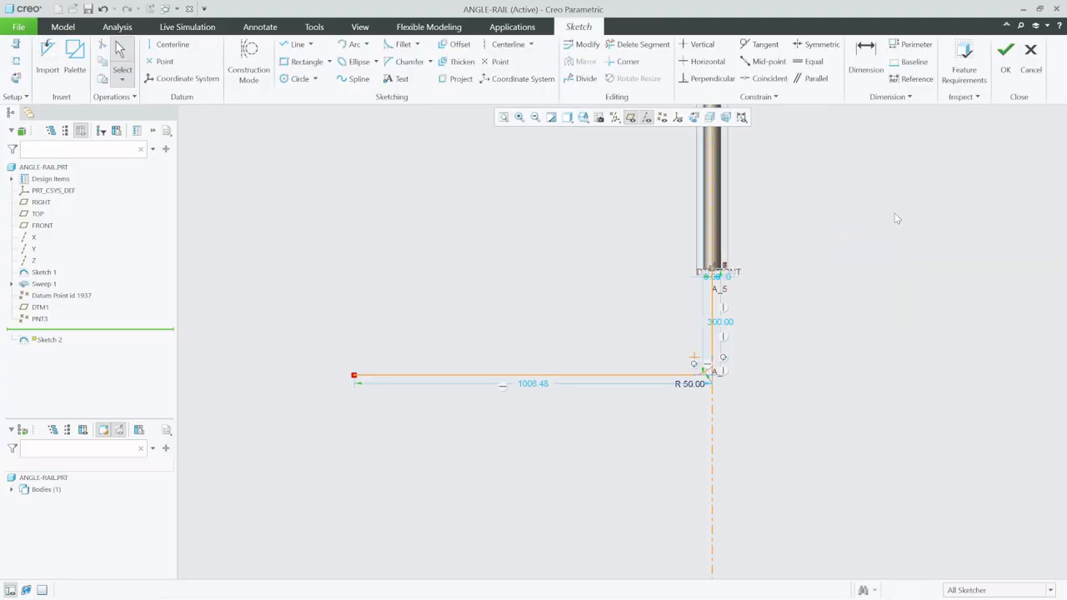
left_click(1005, 55)
Step: Start a solid sweep using the new landing path sketch as the trajectory
middle_click_drag(709, 388, 664, 385)
scroll(671, 329, "up", 5)
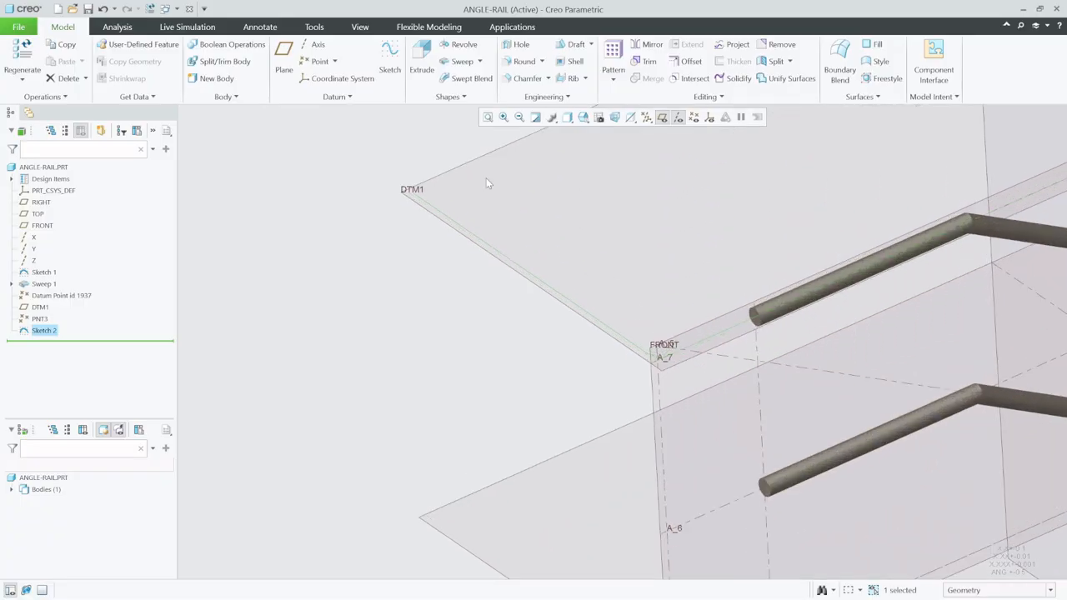
left_click(452, 216)
left_click(460, 62)
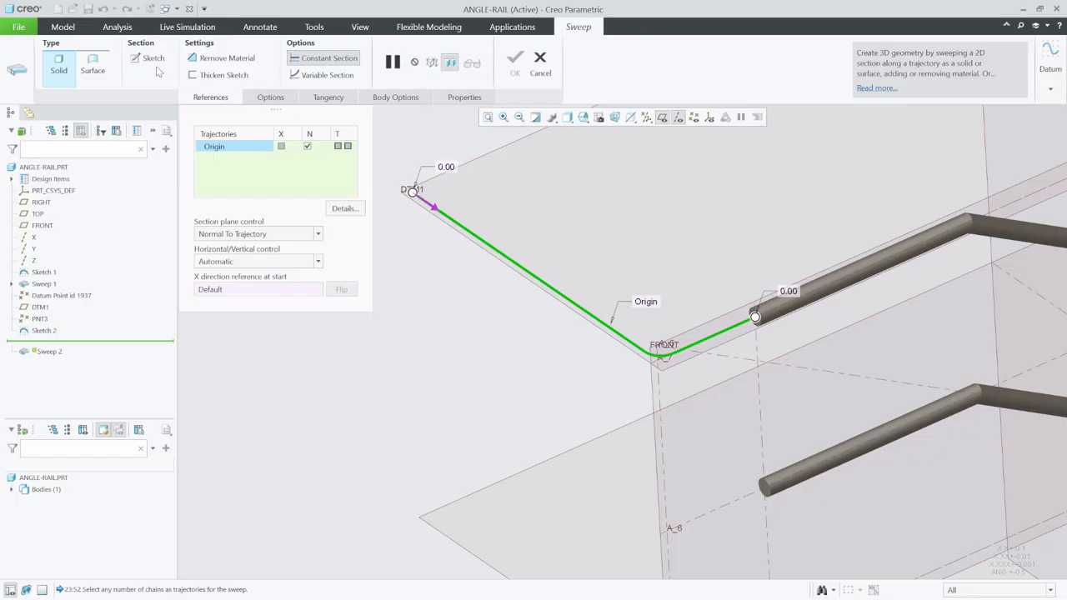
Step: Sketch a circle about 50 in diameter, centred on the start of the landing path, as the sweep section
left_click(157, 67)
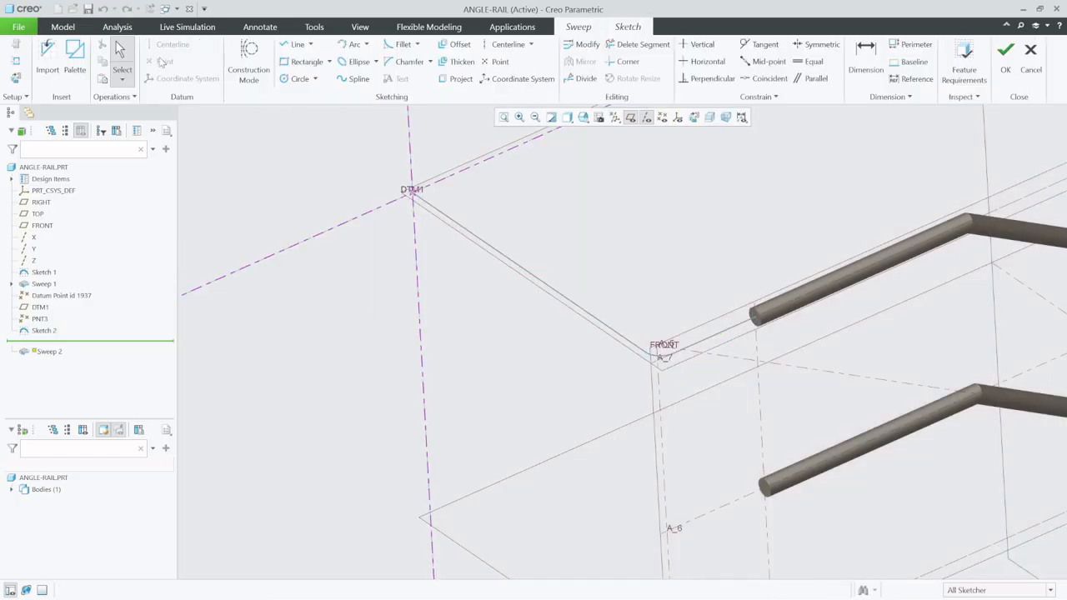
left_click(694, 118)
scroll(380, 223, "down", 5)
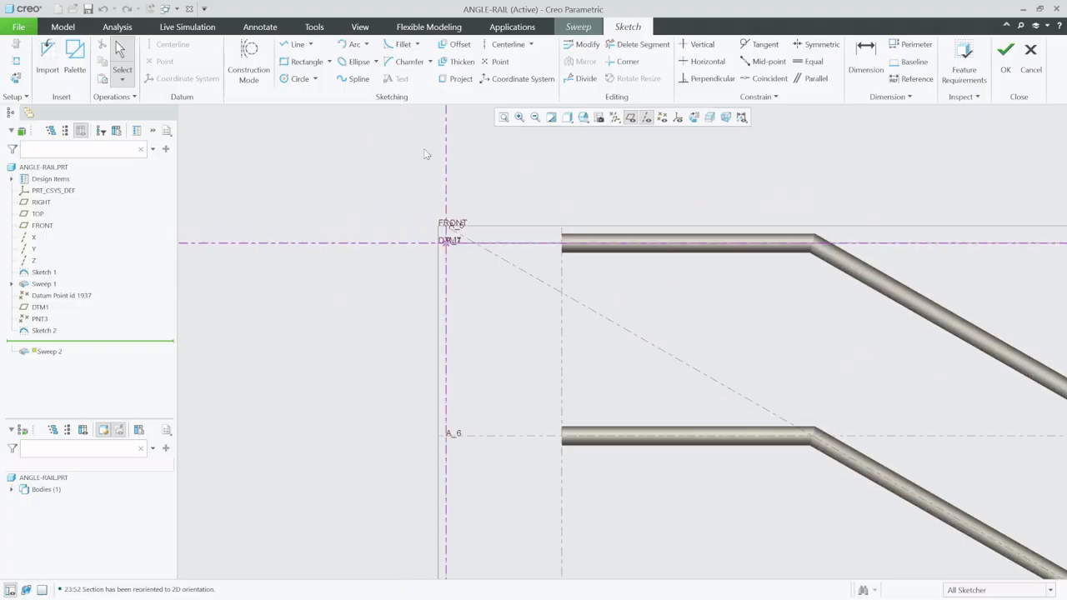
left_click(299, 79)
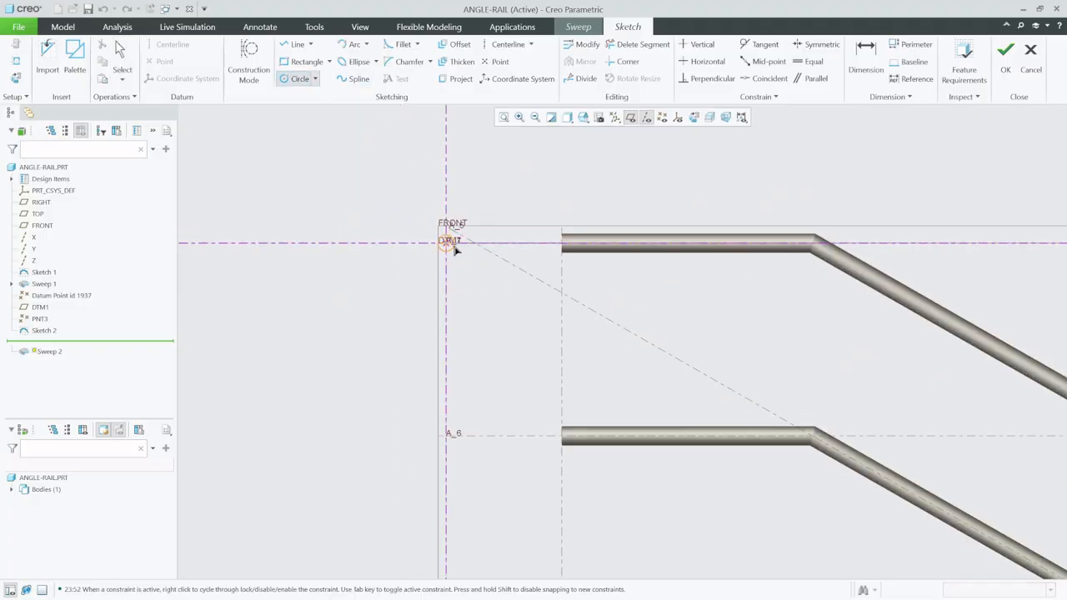
left_click(454, 247)
left_click(125, 57)
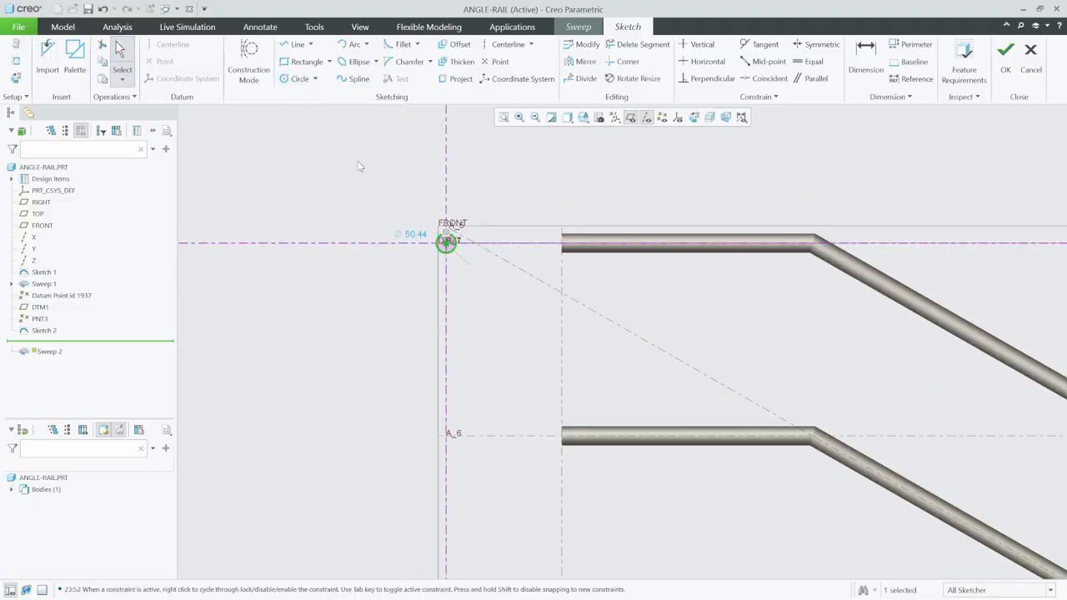
Step: Set the section circle's diameter to 50, finish the section sketch and accept the upper rail sweep
double_click(408, 236)
type("5")
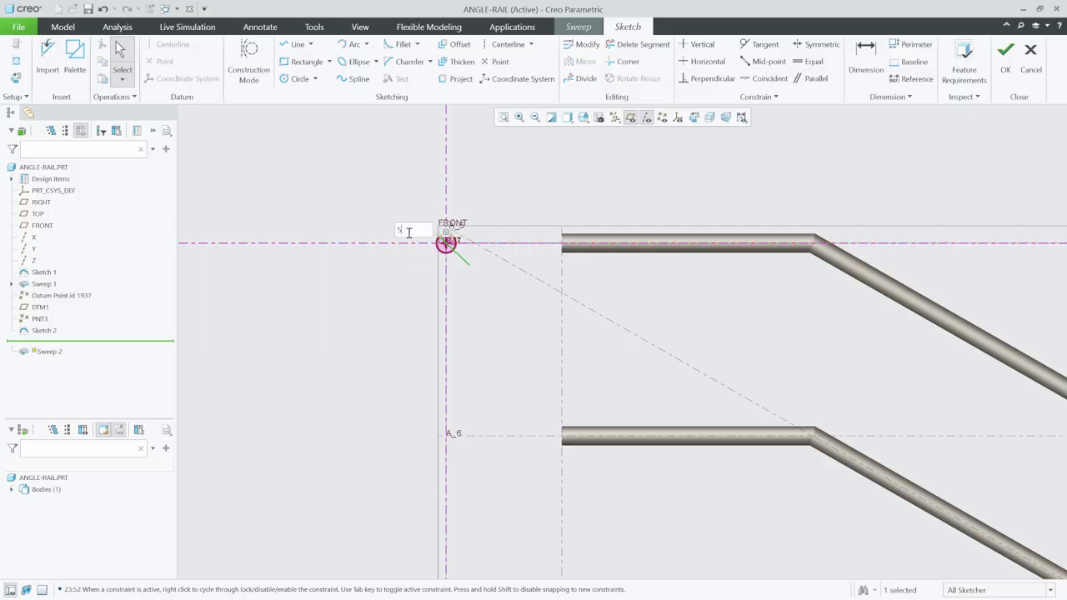
type("0")
key("Return")
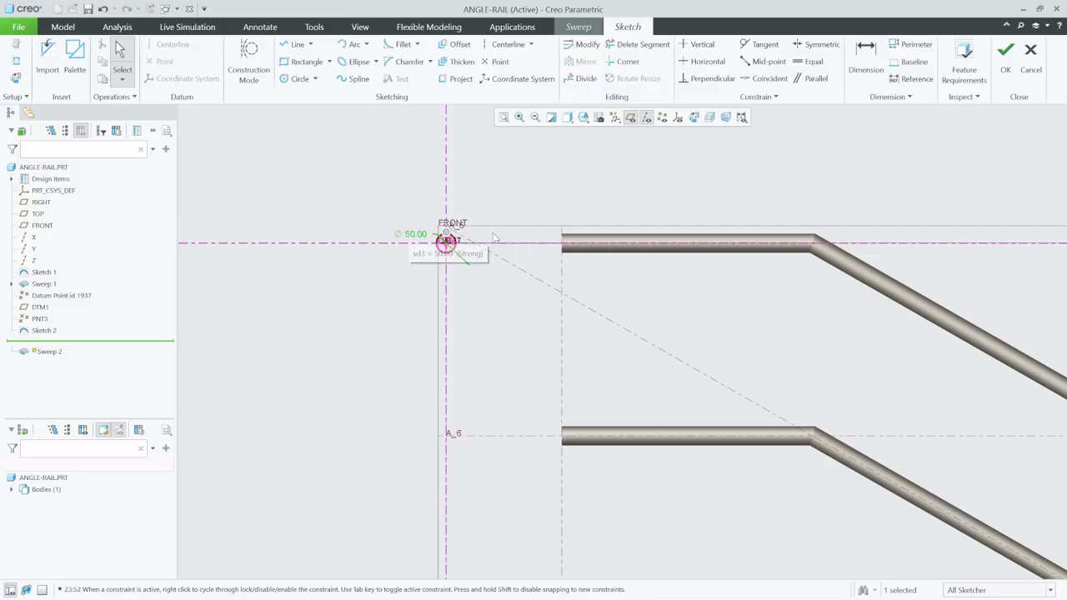
left_click(1005, 52)
left_click(515, 60)
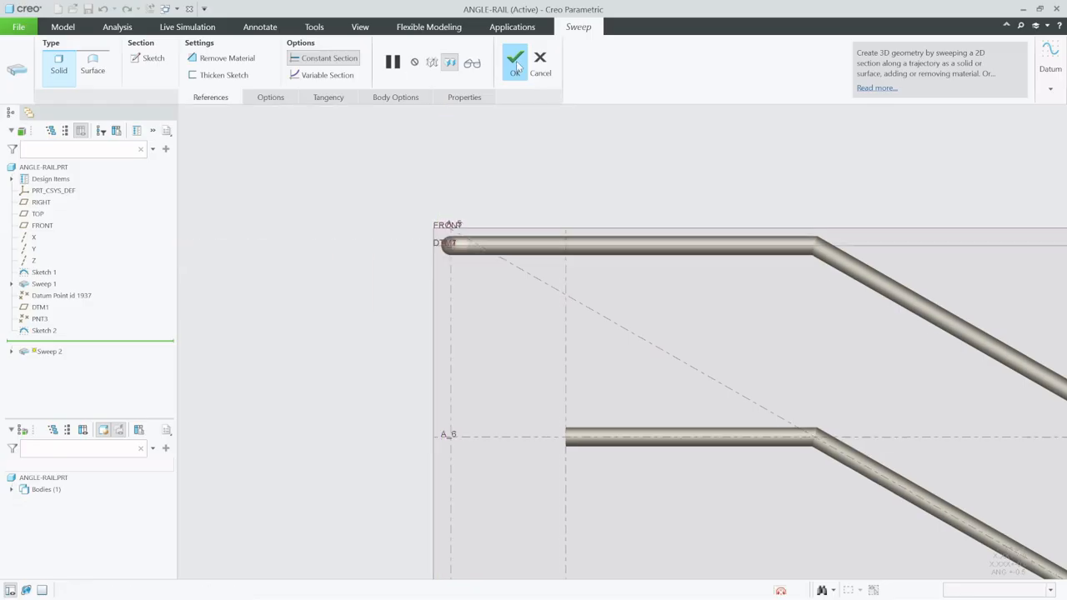
Step: Create a datum plane through axis A_6 of the lower rail, referenced to the TOP plane with a rotation of 0
left_click(494, 207)
key("ctrl+d")
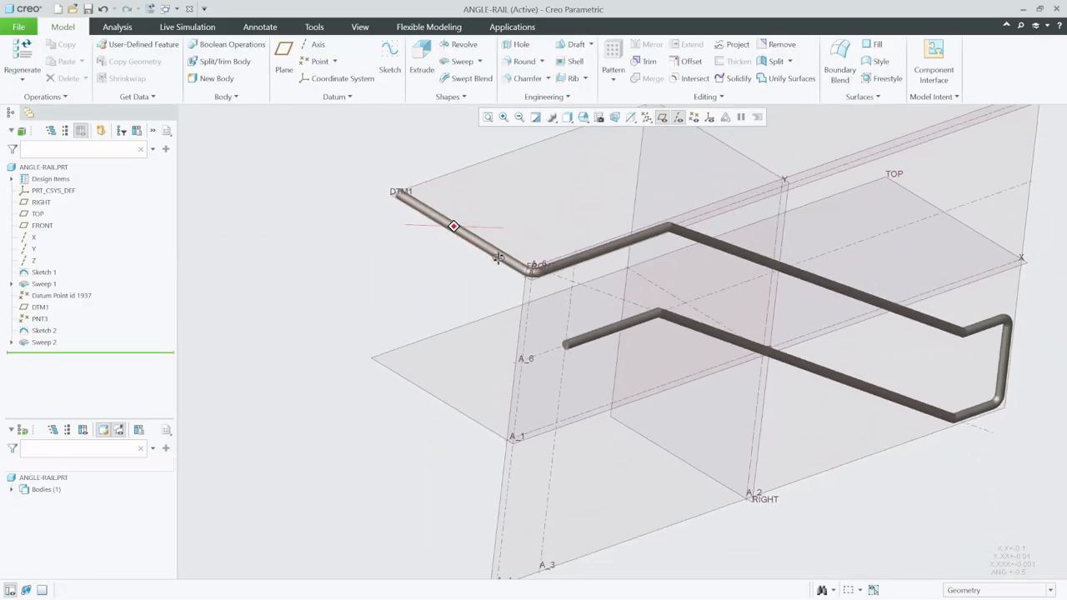
left_click(283, 59)
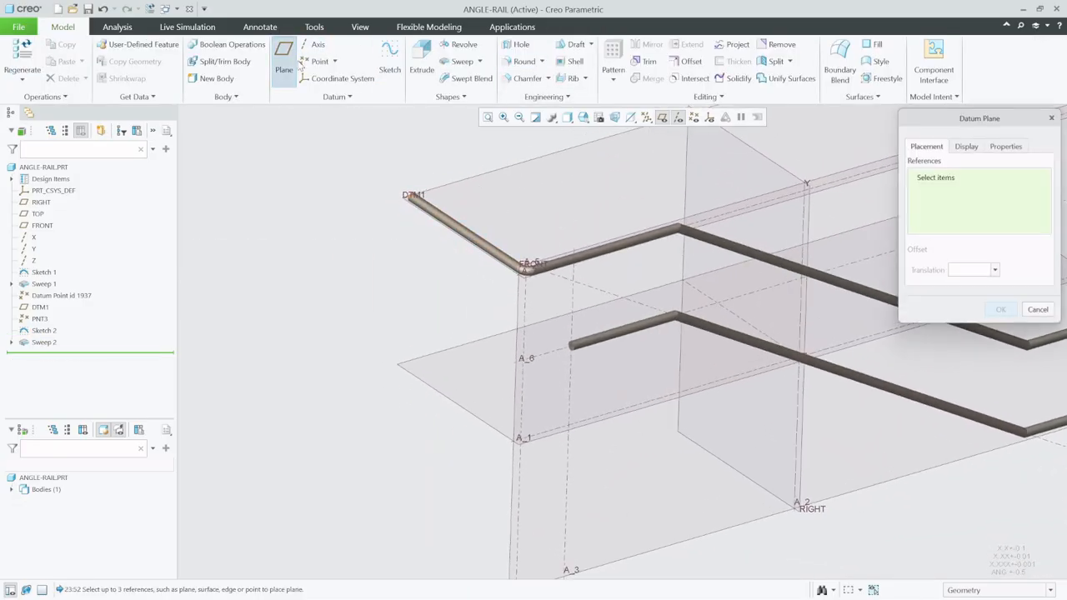
left_click(548, 356)
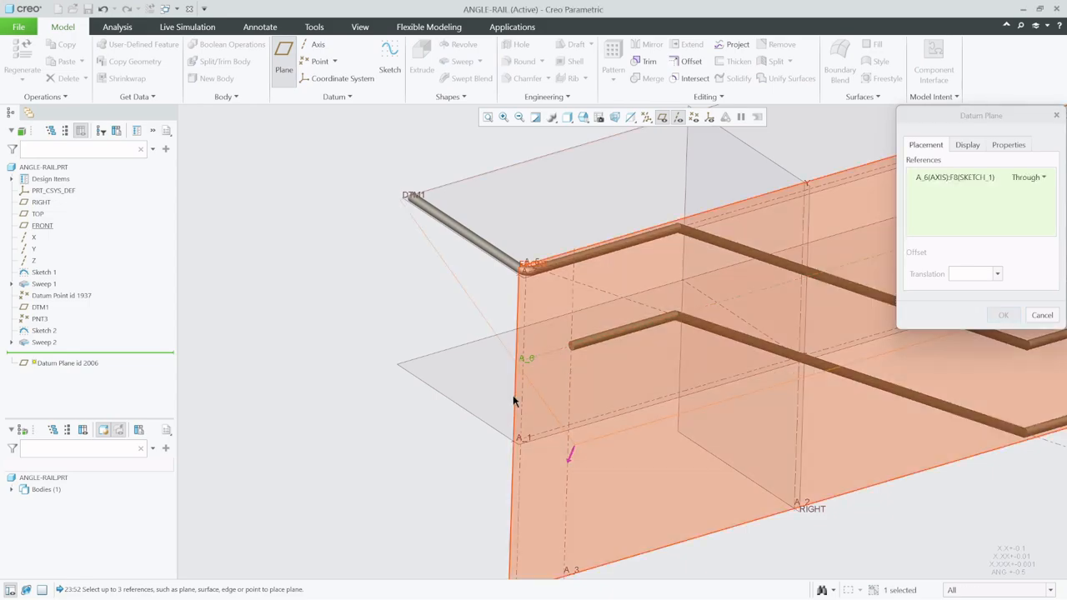
left_click(452, 401, "ctrl")
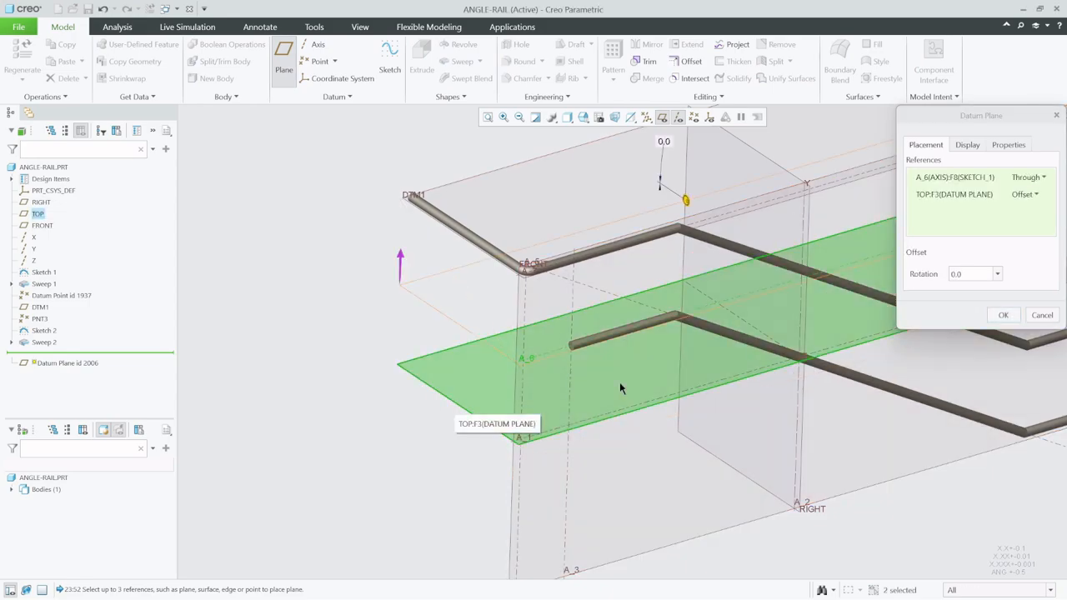
left_click(1002, 315)
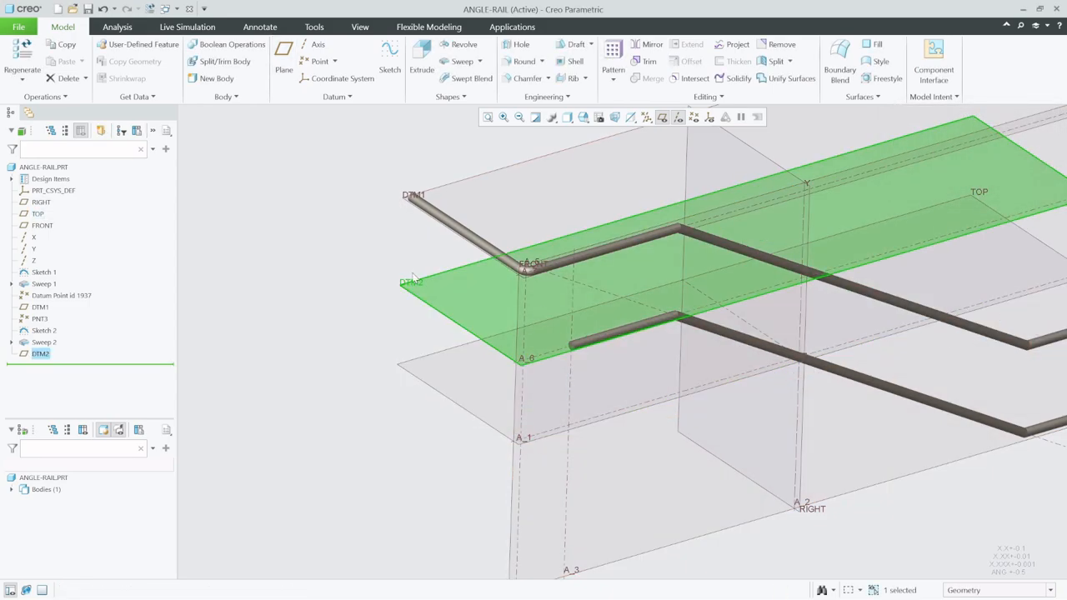
Step: Start a sketch on the new datum plane and paste the copied landing path beside the rail corner
left_click(396, 50)
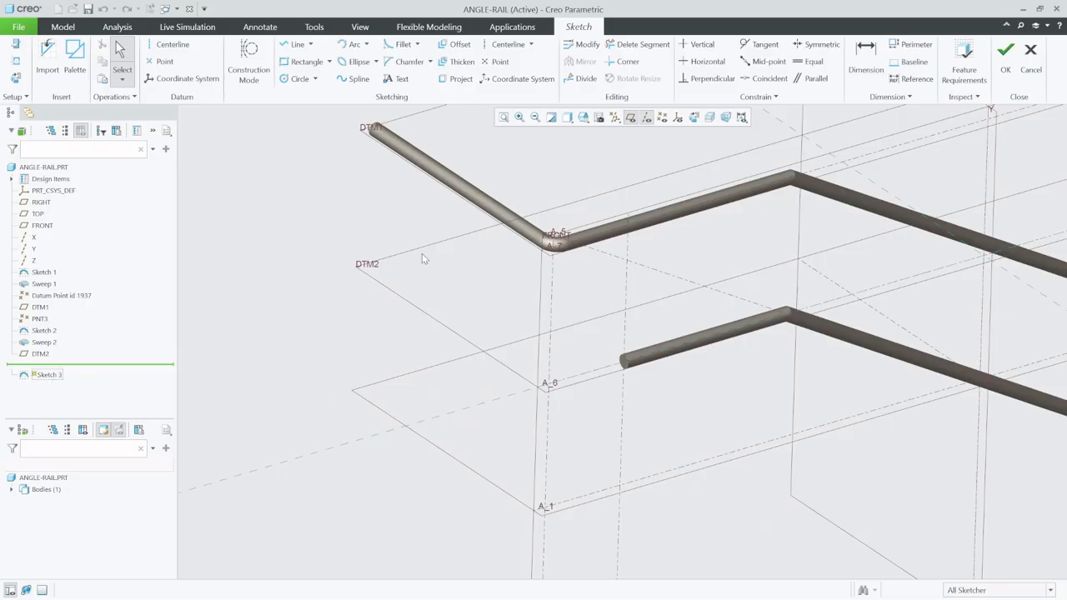
scroll(525, 370, "up", 1)
left_click(693, 117)
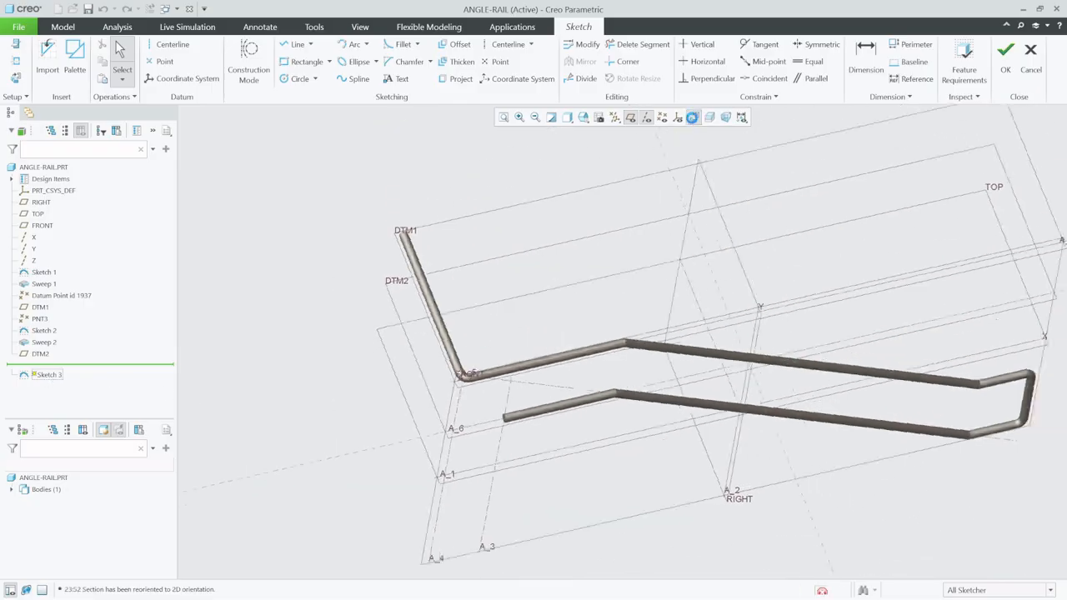
key("ctrl+v")
left_click(325, 373)
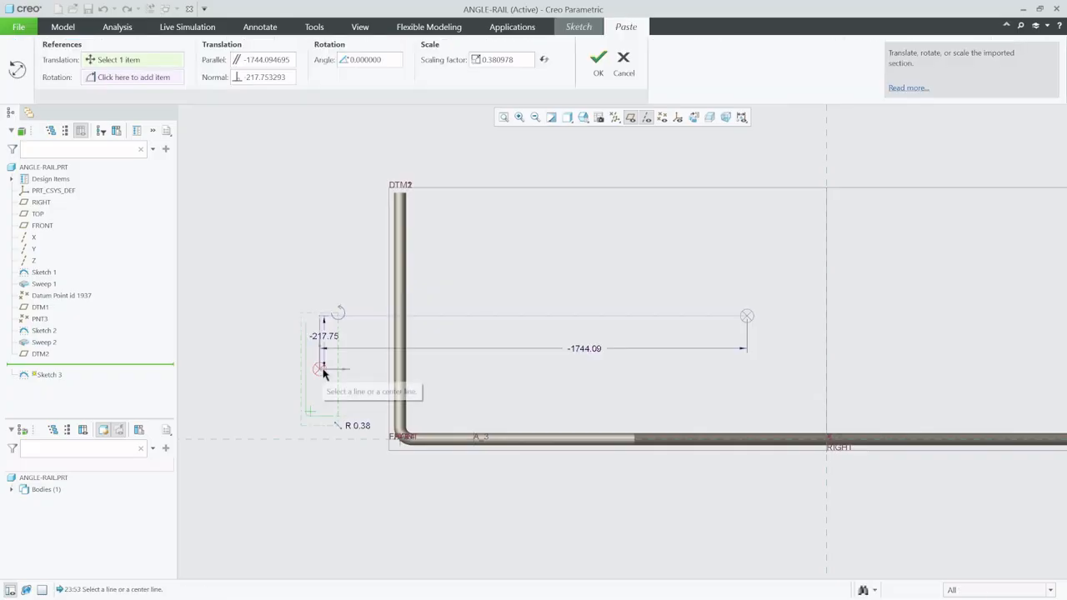
Step: Move the placement handle to the end of the pasted path's short leg and place the path on the rail axis at A_3
left_click_drag(323, 375, 344, 437)
scroll(338, 435, "up", 5)
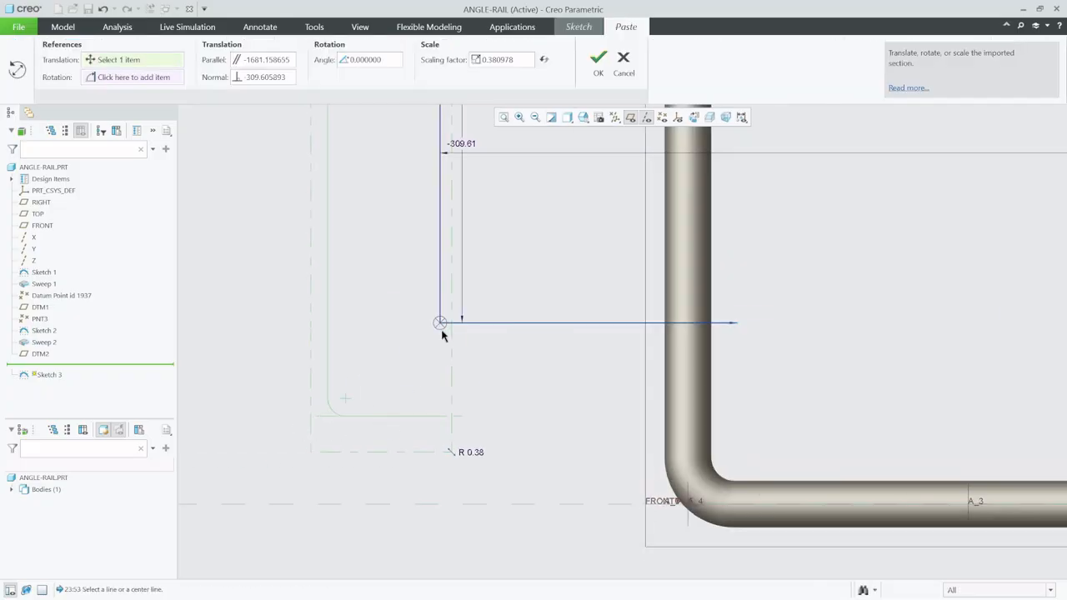
left_click_drag(440, 325, 439, 328)
left_click_drag(443, 421, 445, 423)
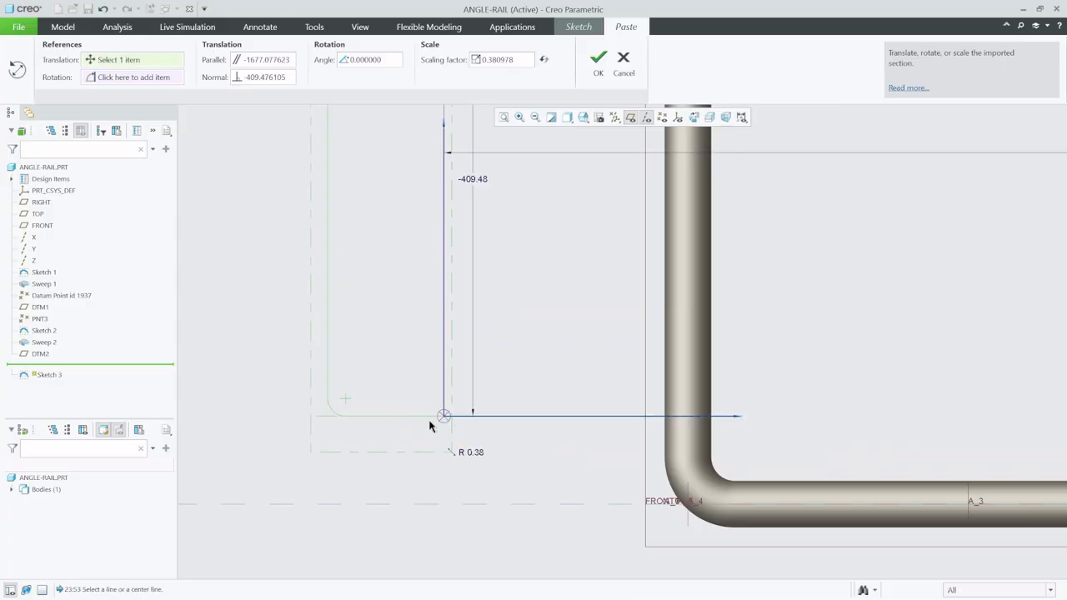
scroll(385, 422, "down", 3)
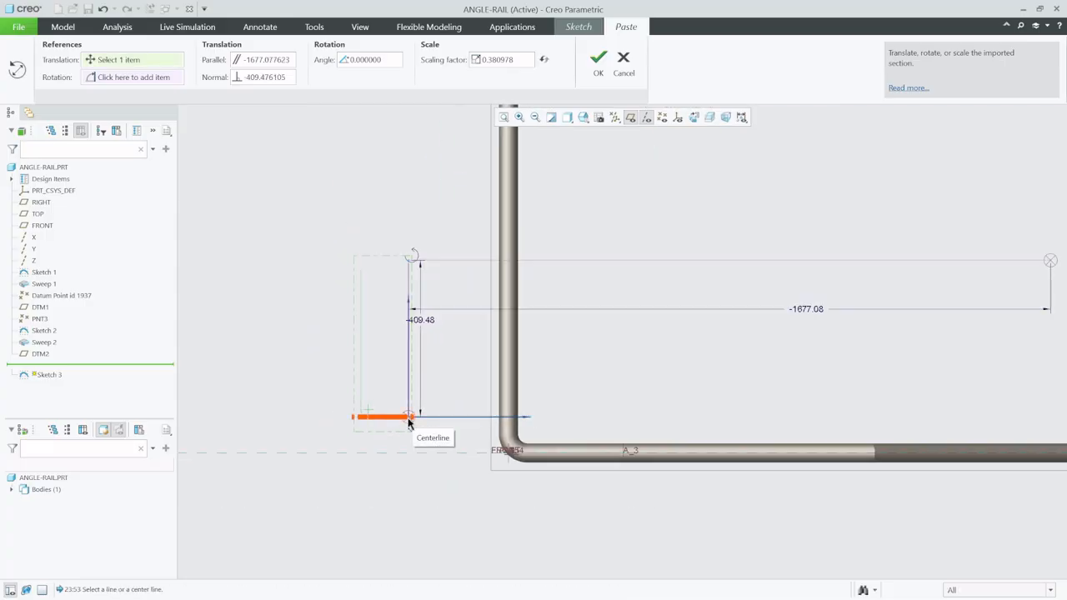
left_click_drag(401, 422, 625, 454)
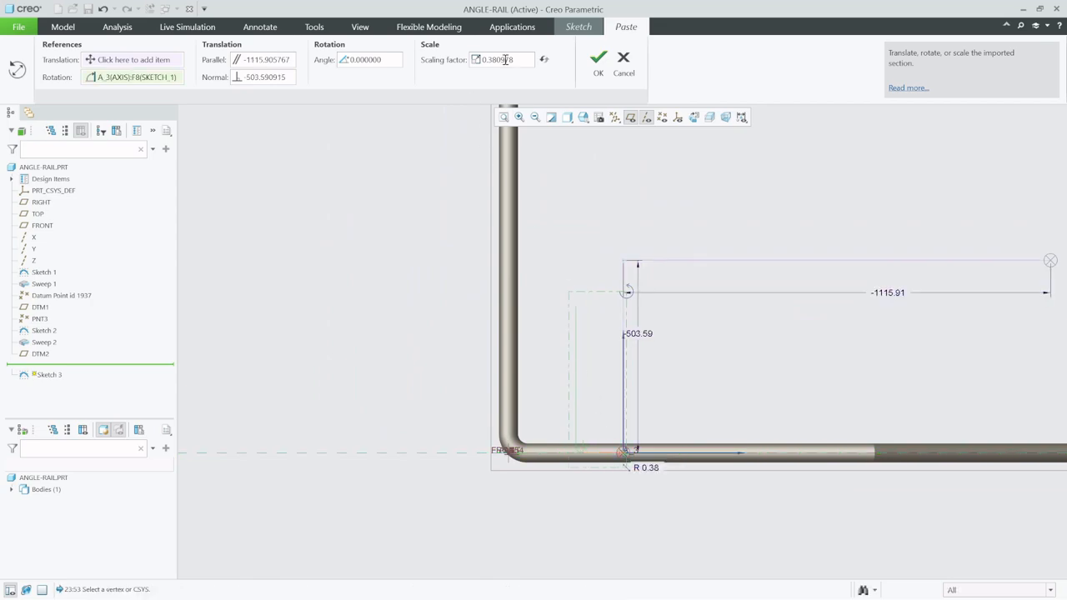
Step: Set the pasted path's scaling factor to 1
left_click_drag(530, 63, 505, 63)
type("1")
key("Return")
Step: Snap the pasted path's line endpoint onto the A_3 reference point, accept the placement and finish the sketch
scroll(538, 211, "down", 2)
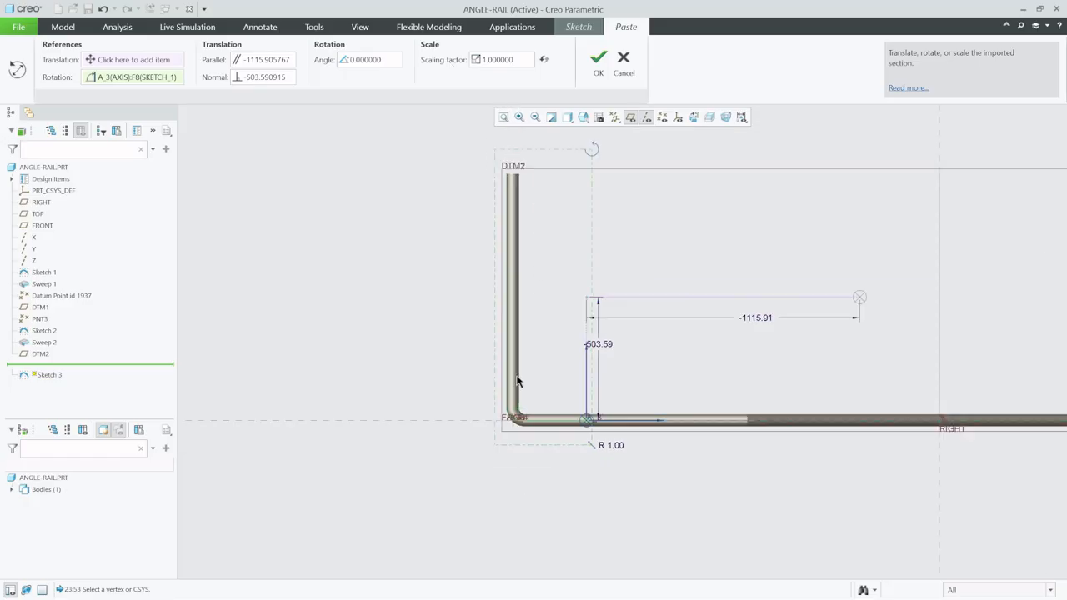
scroll(500, 175, "up", 4)
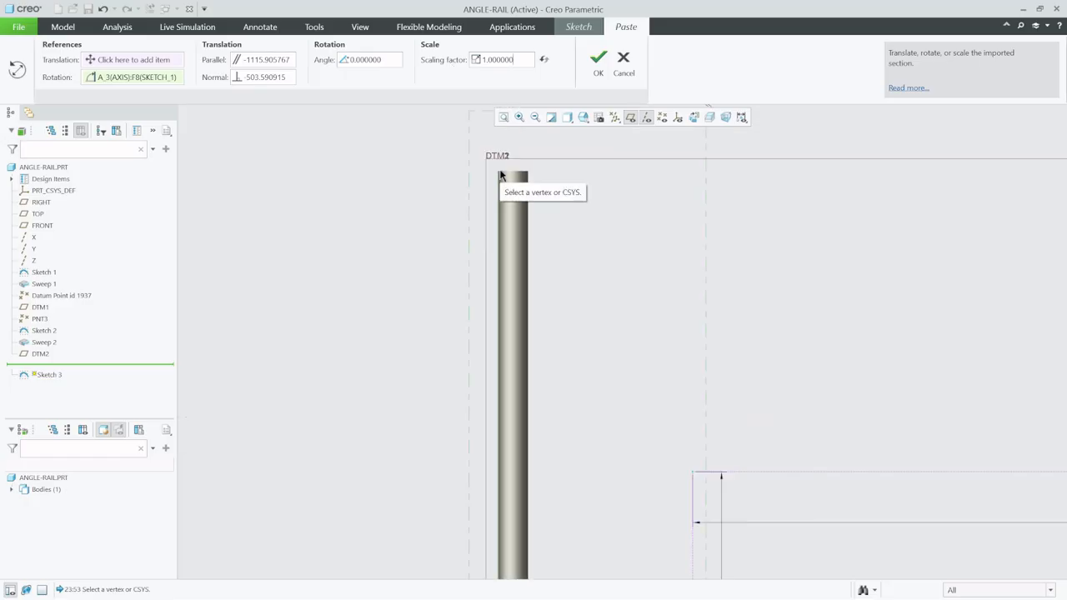
scroll(501, 169, "down", 2)
scroll(555, 426, "up", 5)
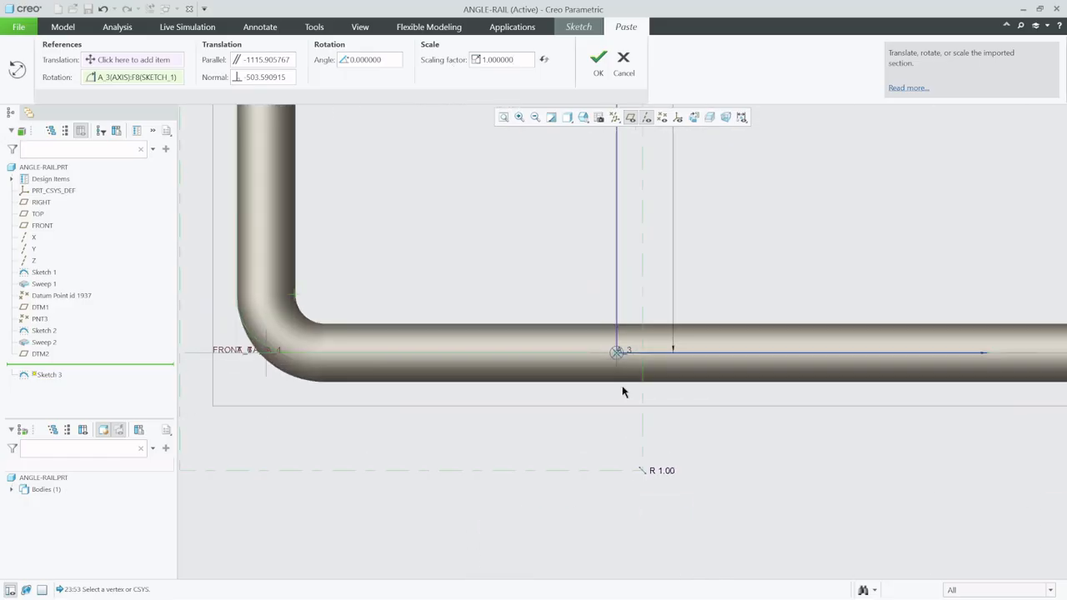
left_click(594, 331)
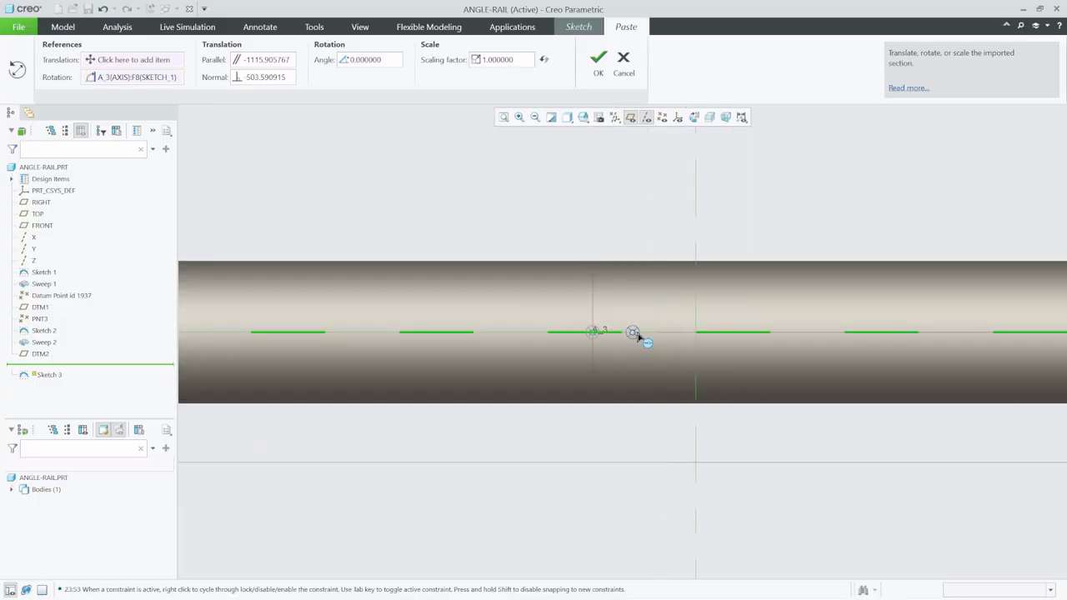
left_click(597, 337)
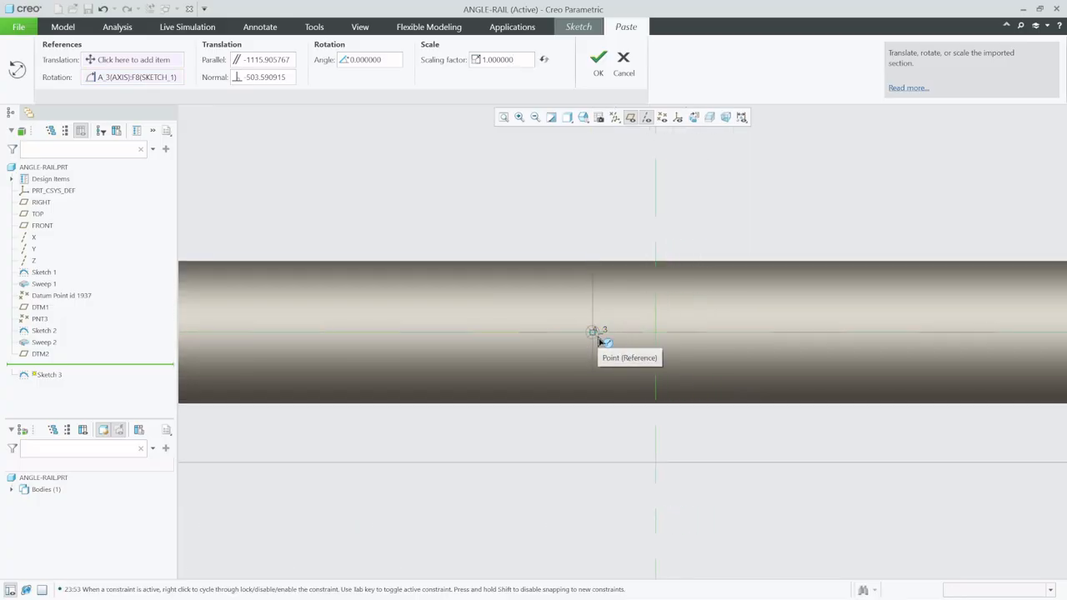
mouse_move(595, 332)
left_mouse_down()
mouse_move(520, 331)
mouse_move(595, 335)
left_mouse_up()
scroll(642, 425, "up", 5)
scroll(643, 438, "up", 1)
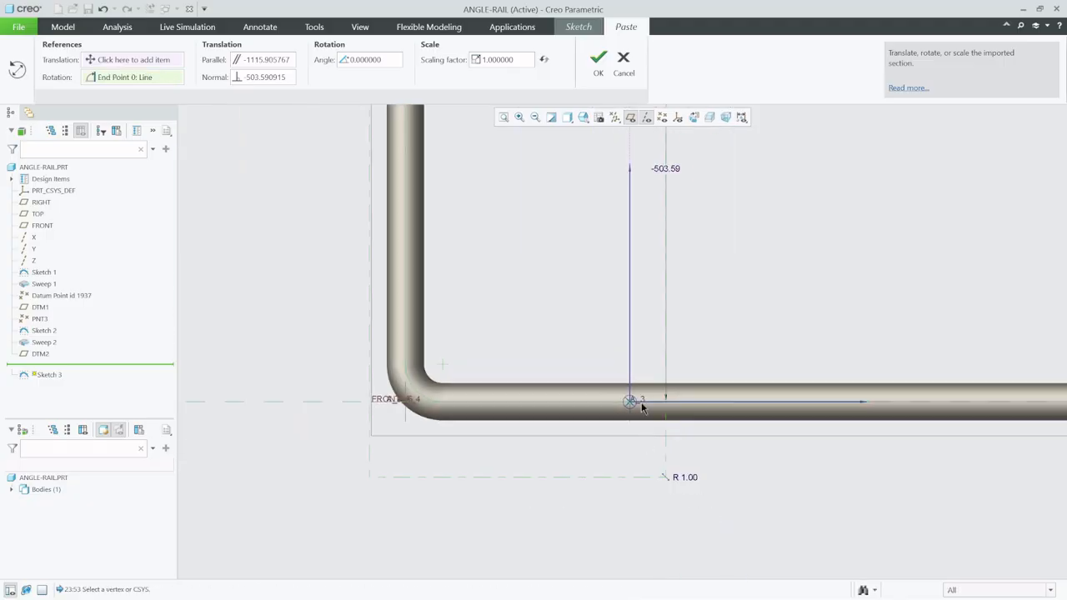
left_click(608, 59)
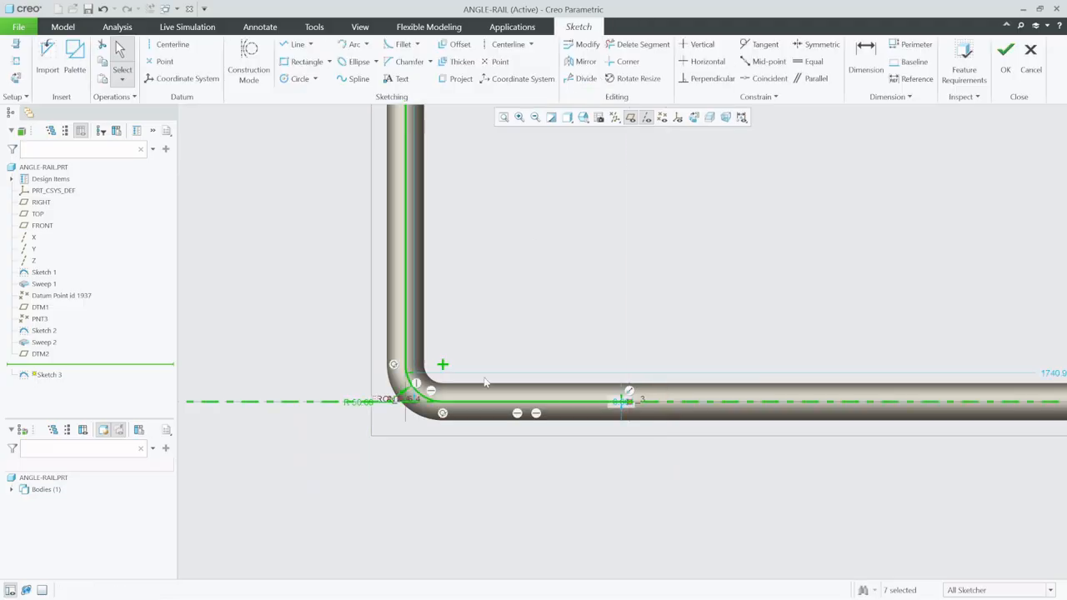
scroll(461, 483, "up", 5)
mouse_move(491, 386)
middle_mouse_down()
mouse_move(506, 342)
mouse_move(546, 321)
middle_mouse_up()
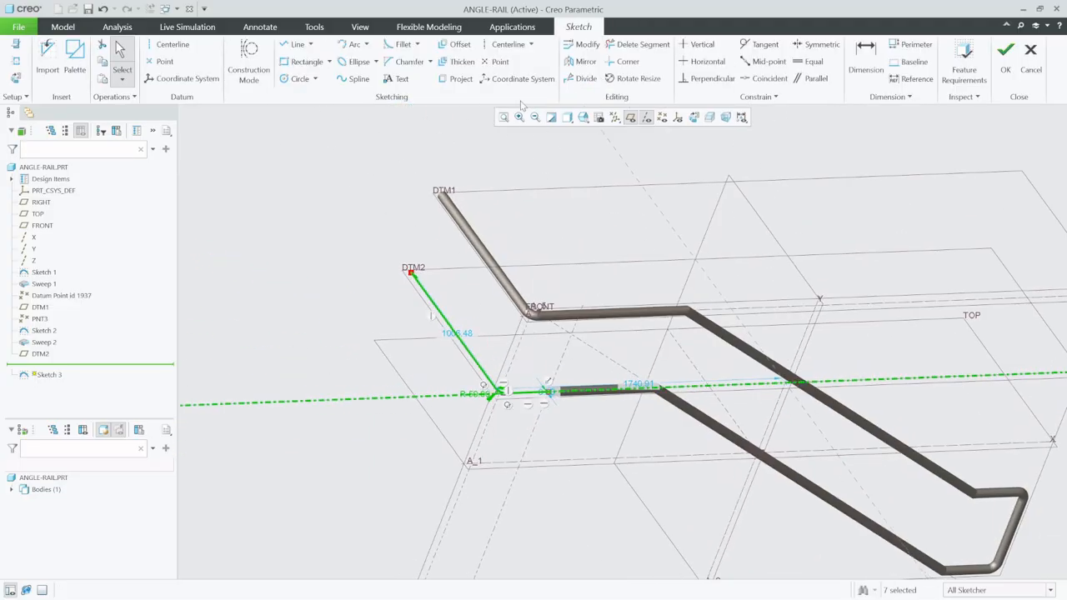
left_click(1005, 52)
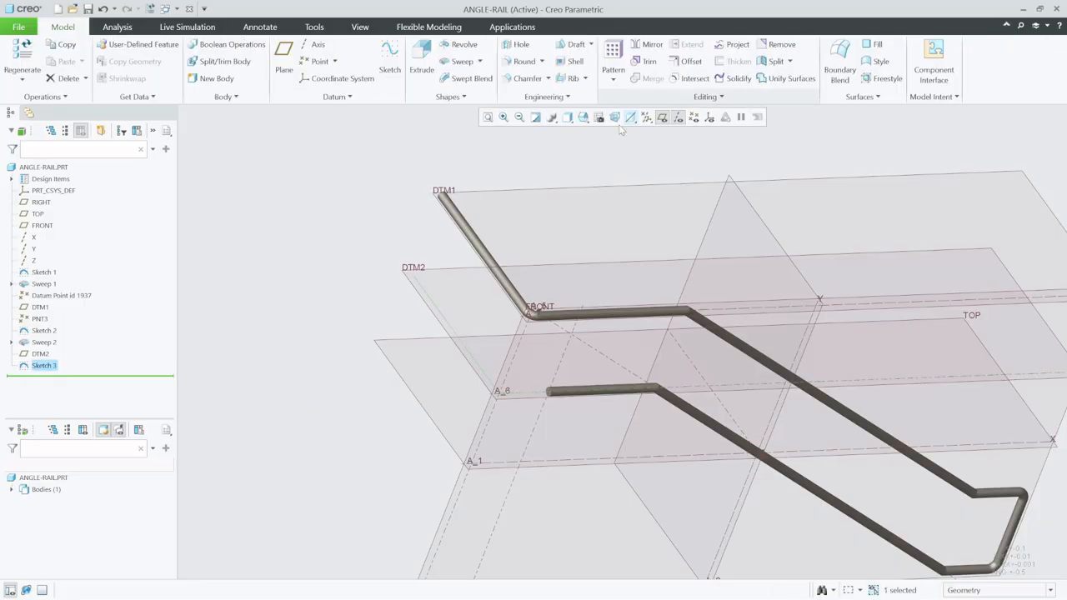
Step: Start a solid sweep along the new lower path sketch and open its section sketch in the 2D orientation
left_click(459, 65)
left_click(145, 59)
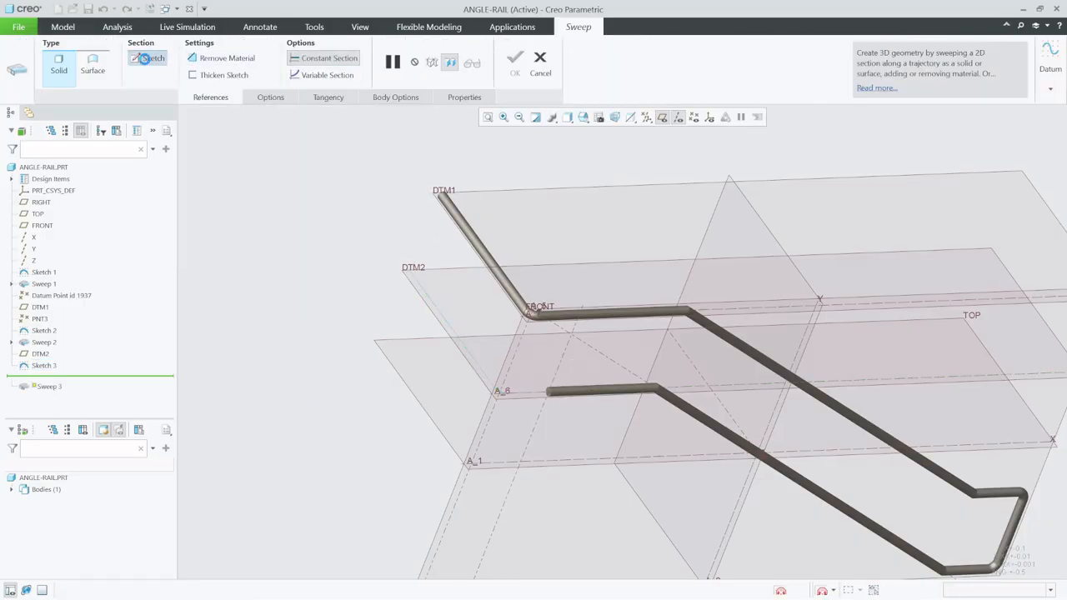
left_click(693, 117)
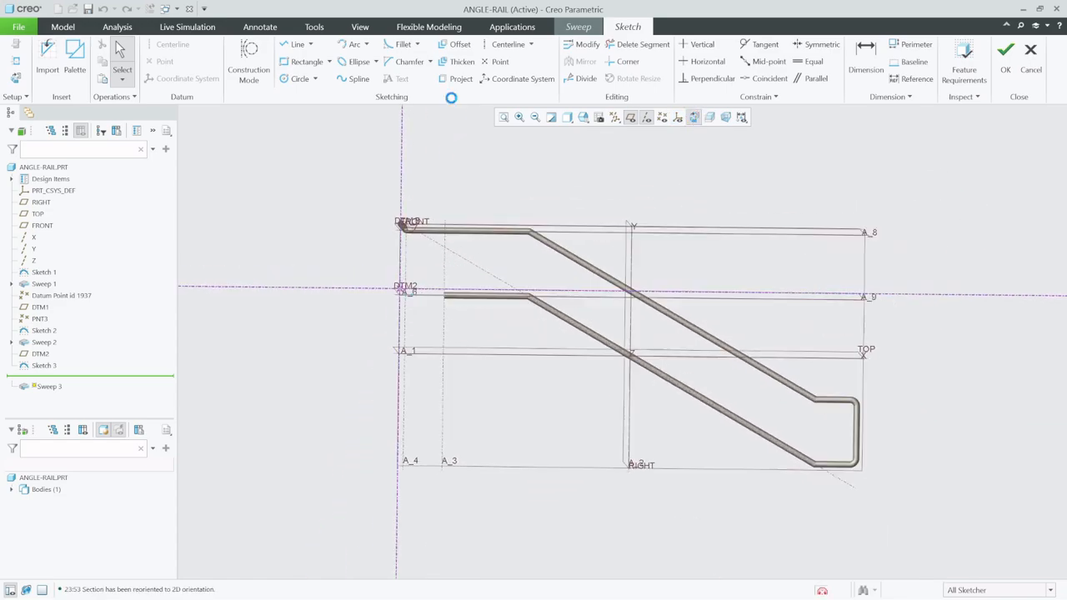
Step: Sketch a circle centred on the start of the lower rail's sweep path and set its diameter to 50
left_click(298, 78)
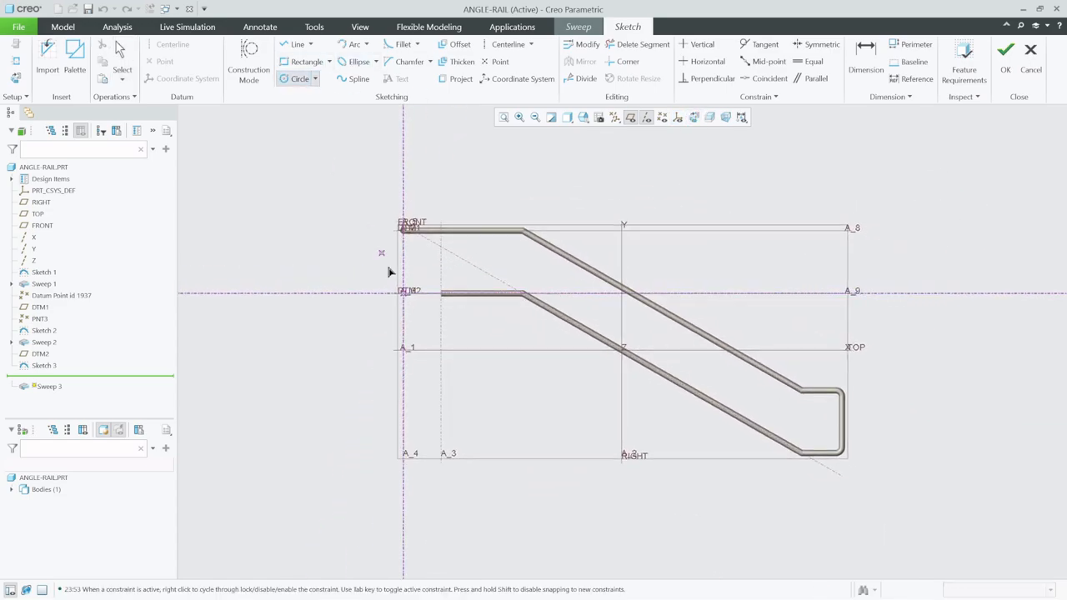
scroll(400, 296, "up", 4)
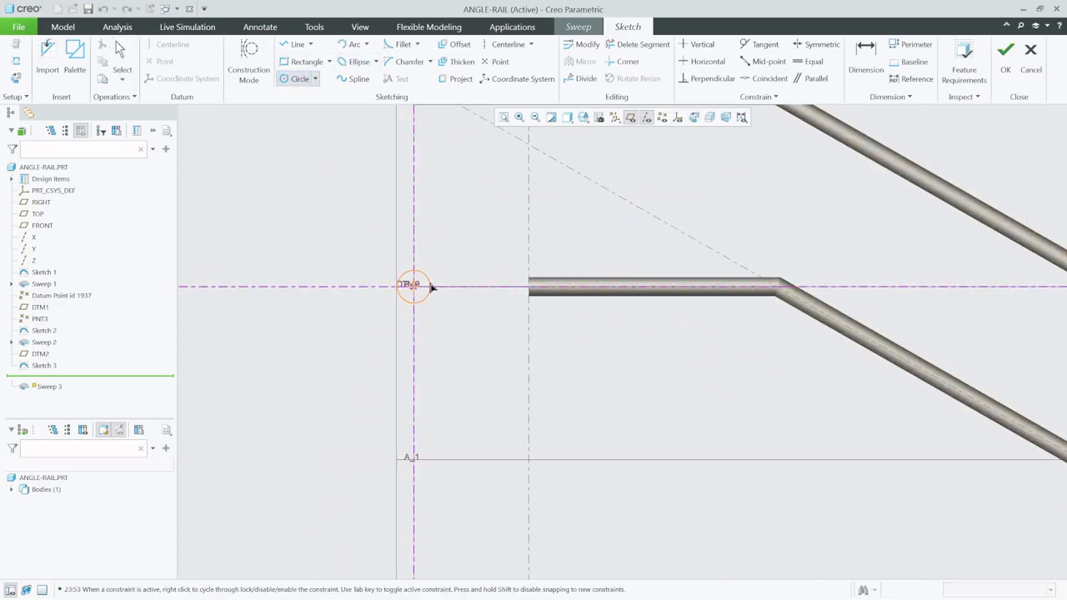
left_click(430, 283)
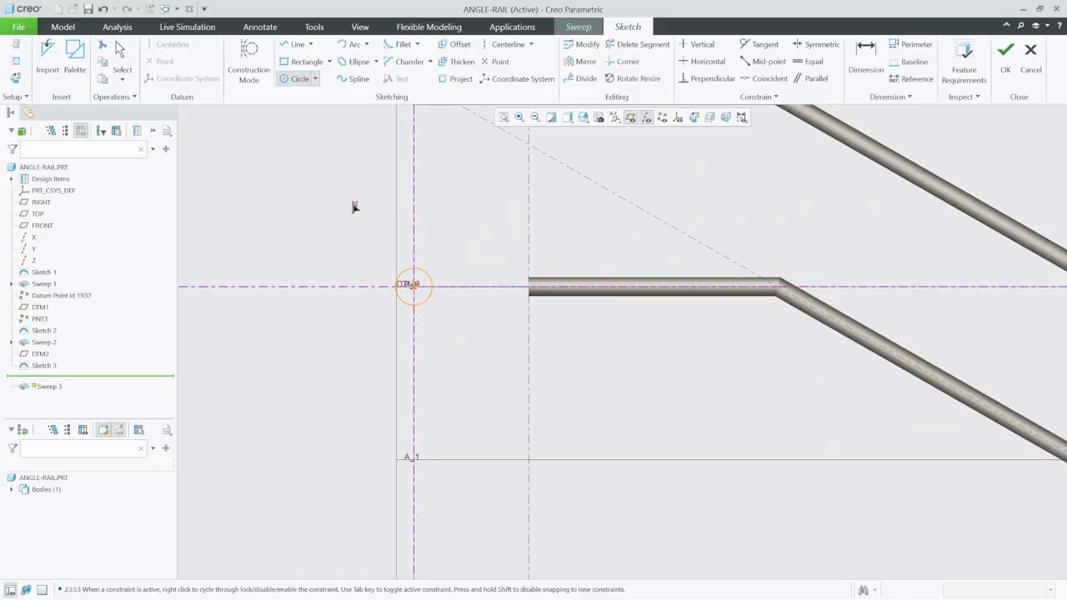
left_click(122, 50)
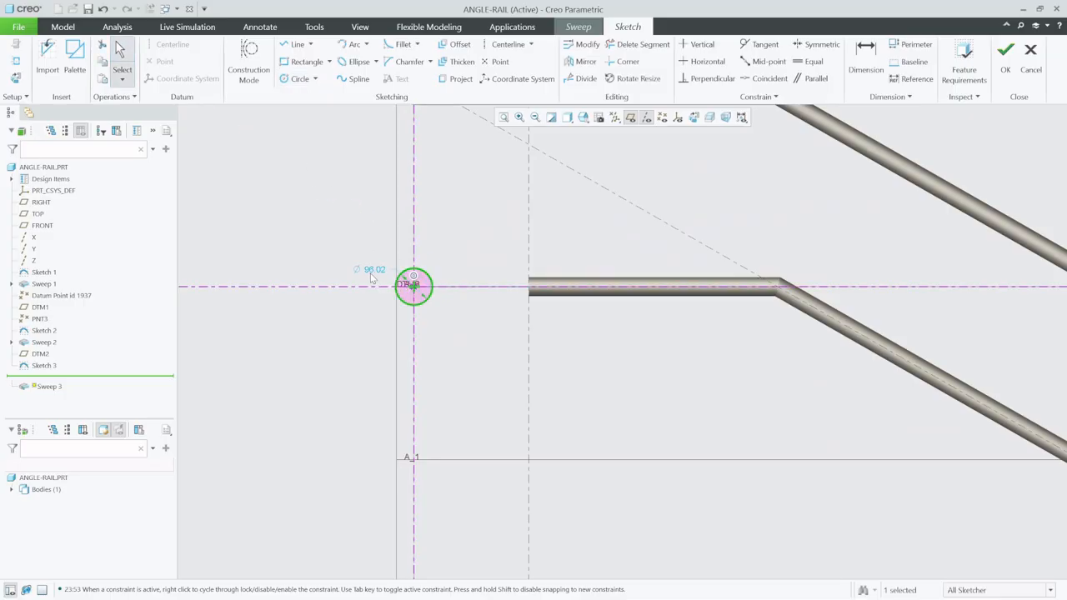
double_click(373, 273)
type("50")
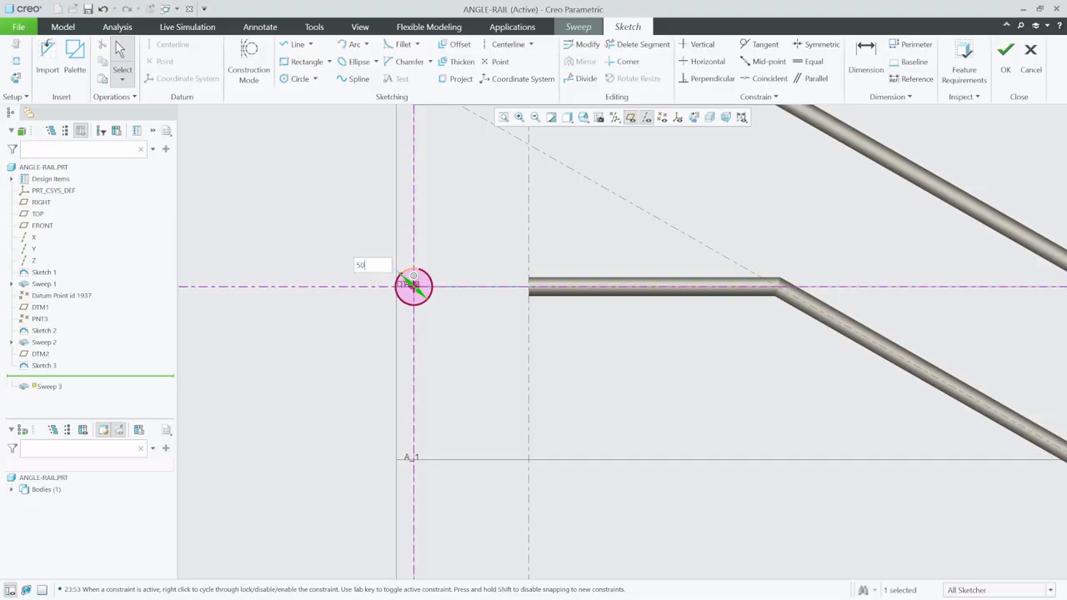
key("Return")
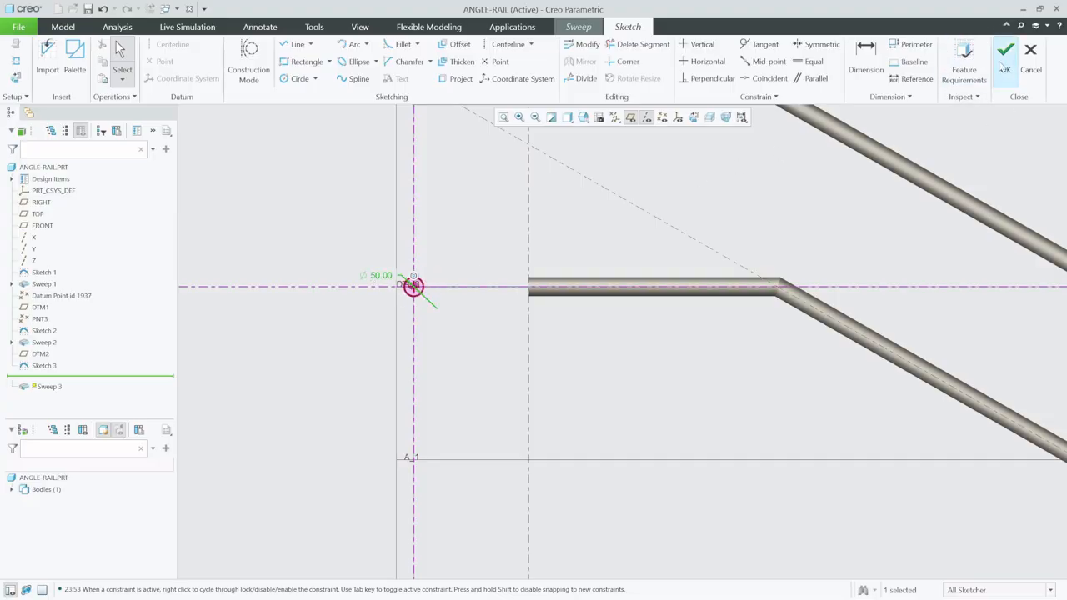
Step: Accept the section, complete the lower rail's sweep and save the part
left_click(1005, 55)
left_click(514, 60)
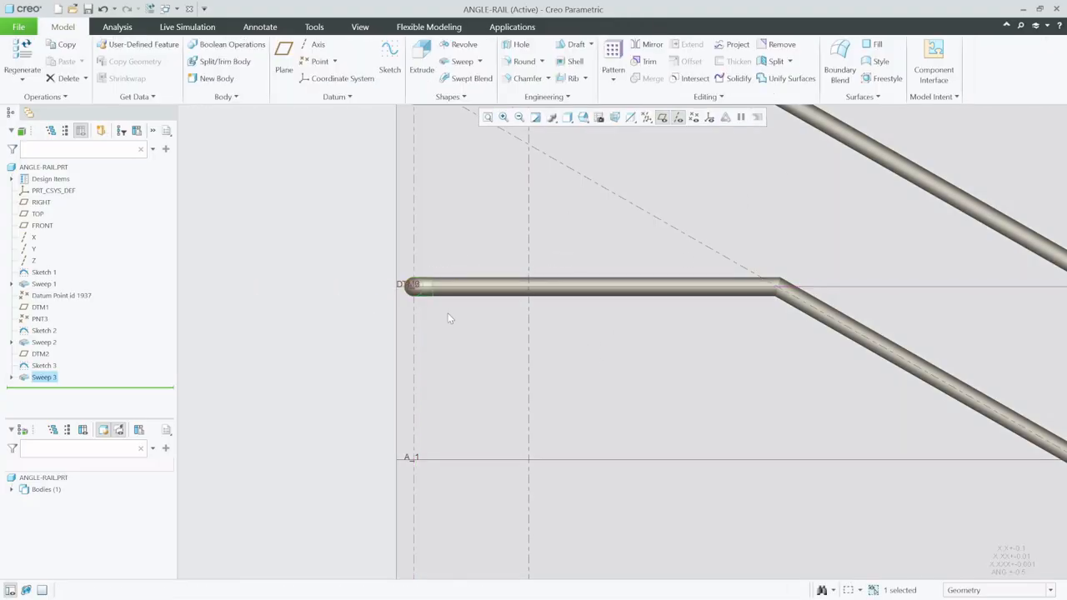
key("ctrl+d")
middle_click_drag(587, 367, 603, 388)
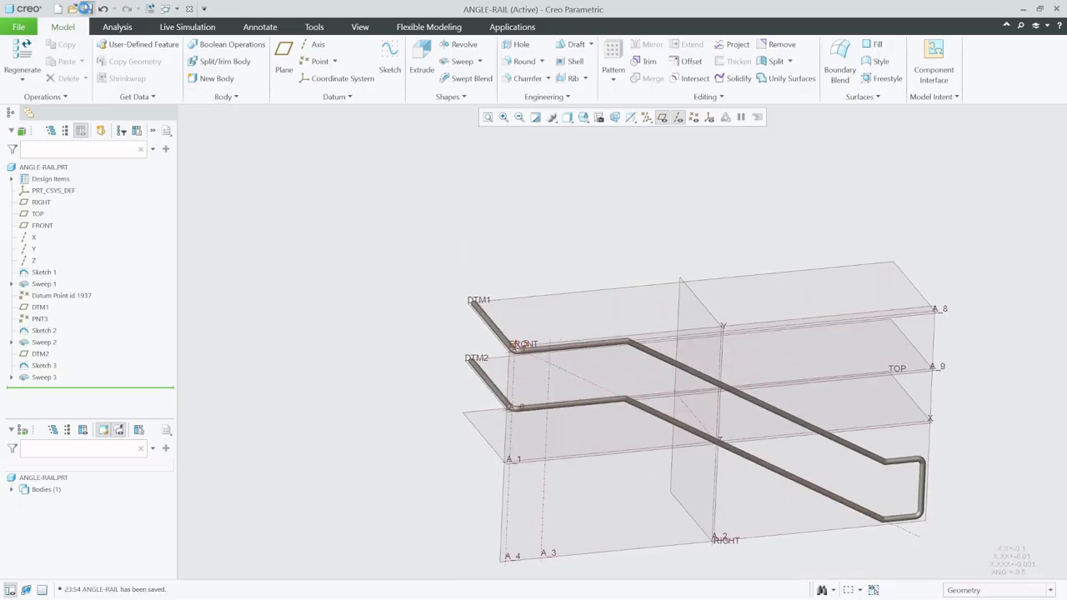
Step: Create a datum axis through the cylindrical surface of the upper rail's straight landing leg at its free end
scroll(521, 417, "down", 5)
middle_click_drag(526, 385, 579, 350)
scroll(377, 337, "down", 3)
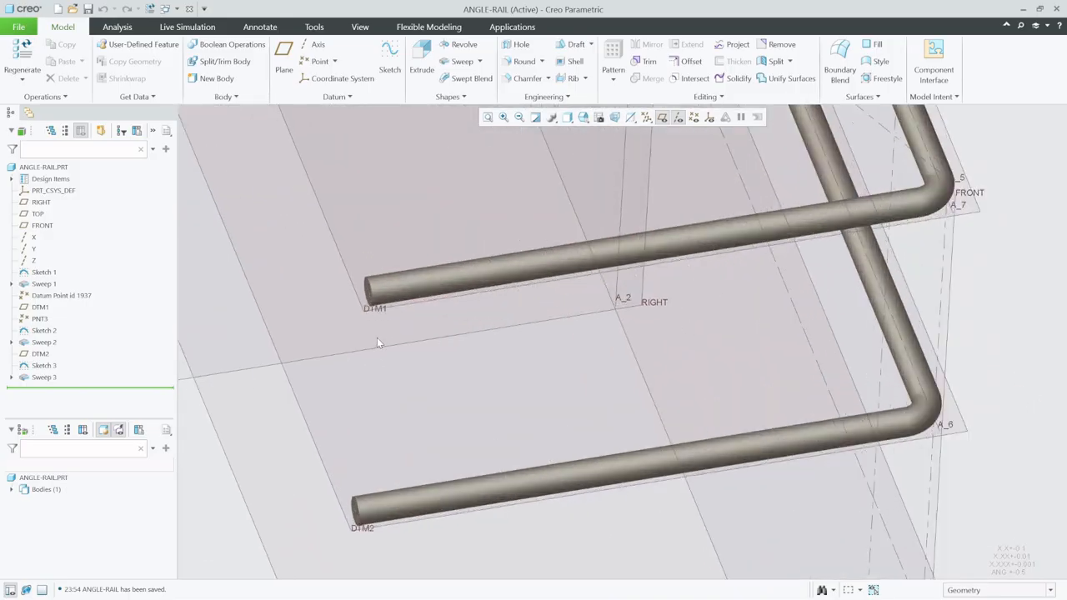
scroll(380, 303, "down", 2)
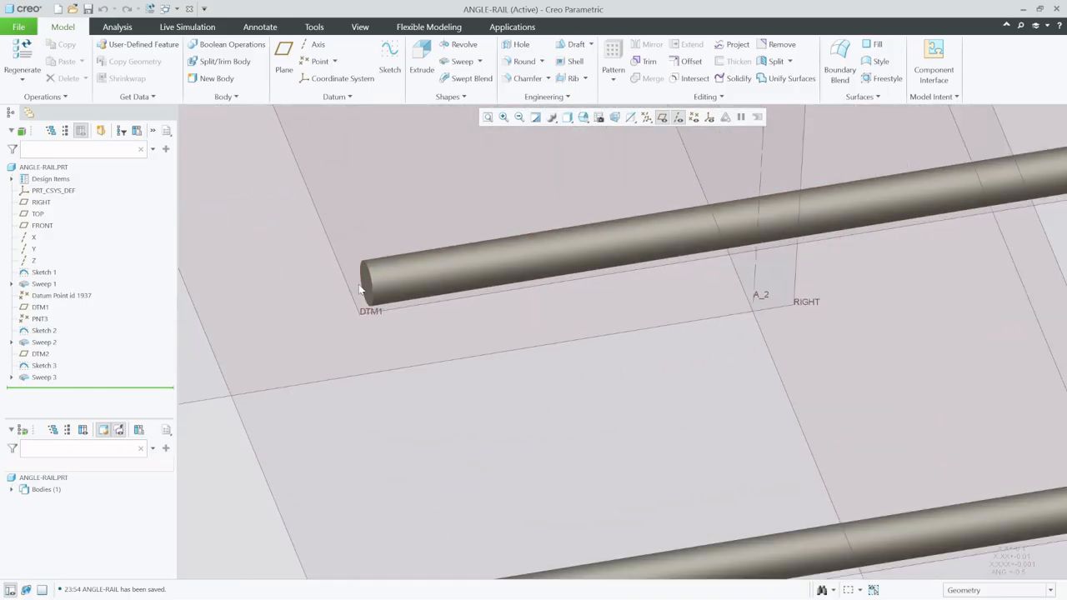
scroll(361, 289, "up", 3)
middle_click_drag(492, 335, 485, 374)
scroll(427, 317, "down", 2)
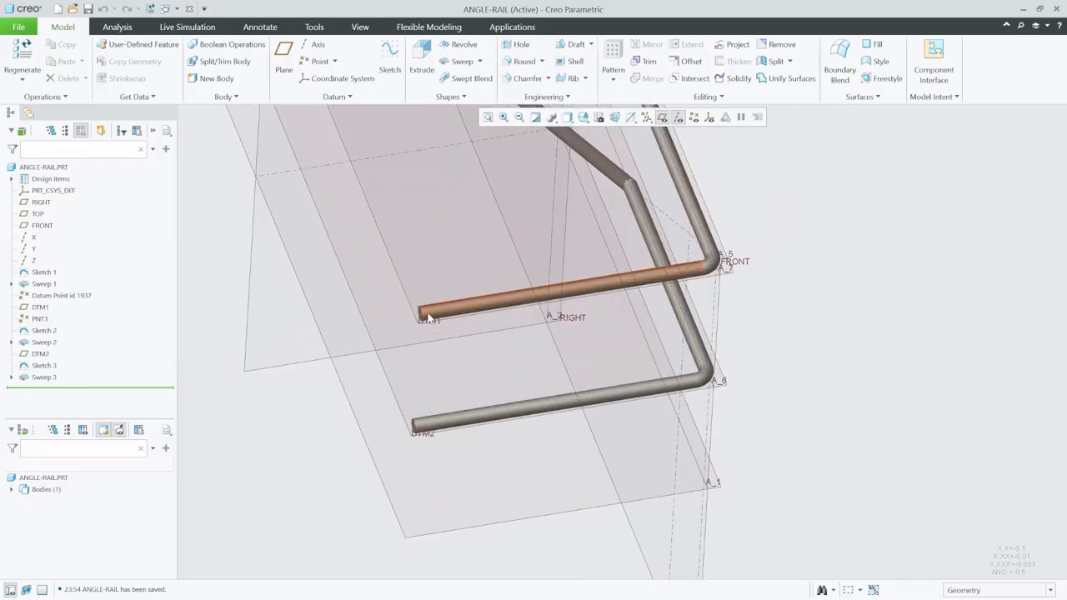
scroll(428, 316, "down", 3)
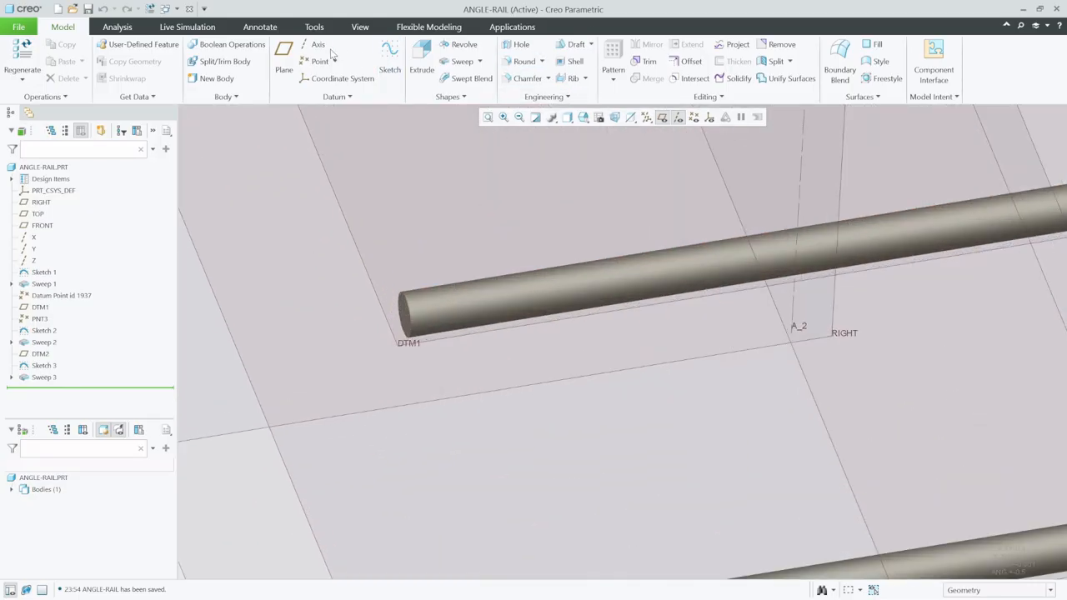
left_click(317, 46)
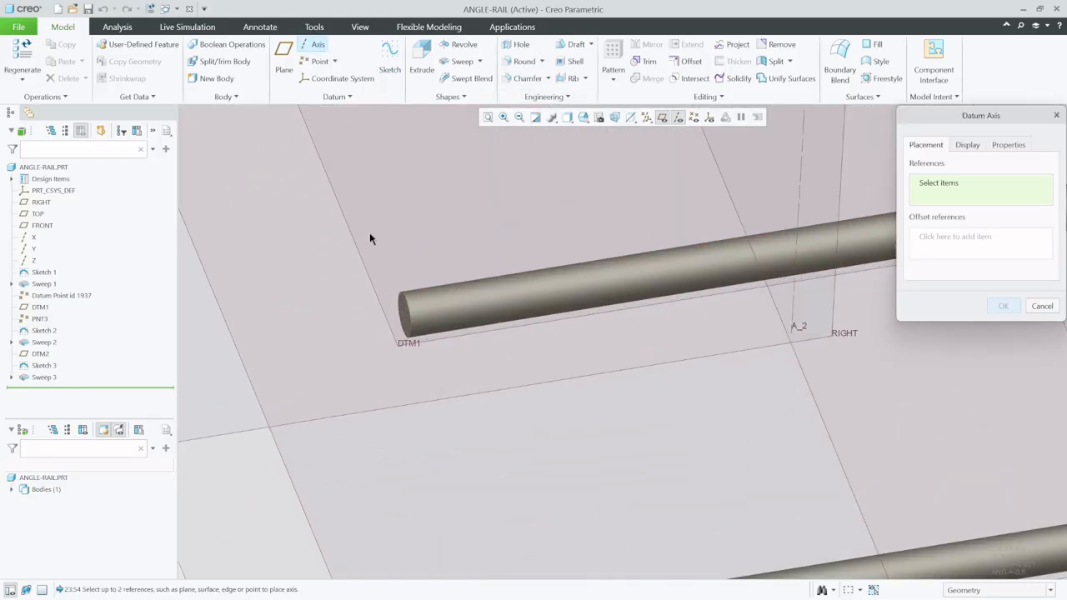
left_click(405, 313)
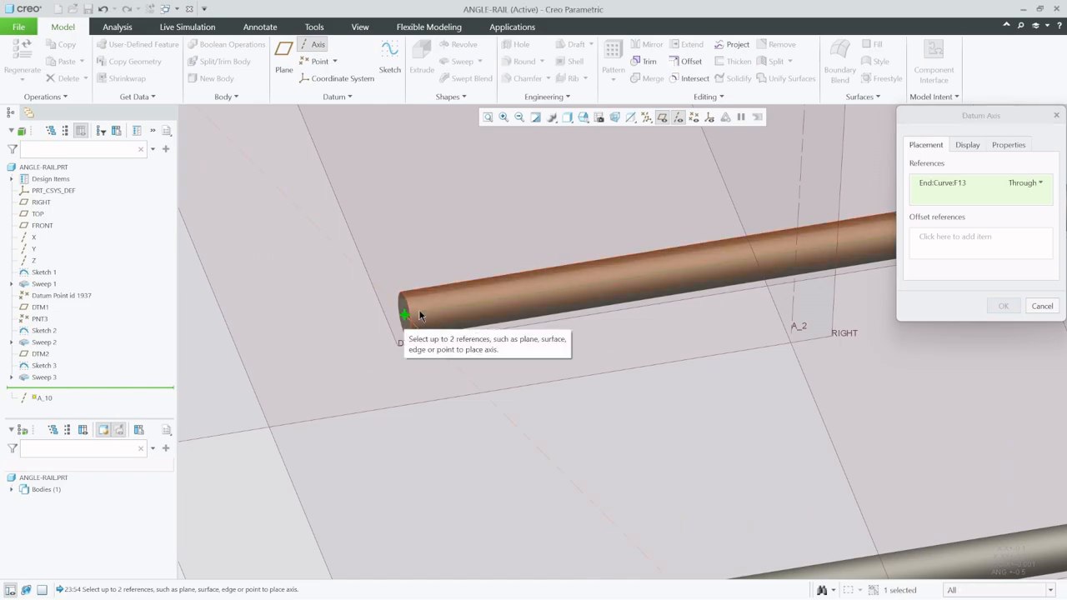
left_click(432, 320)
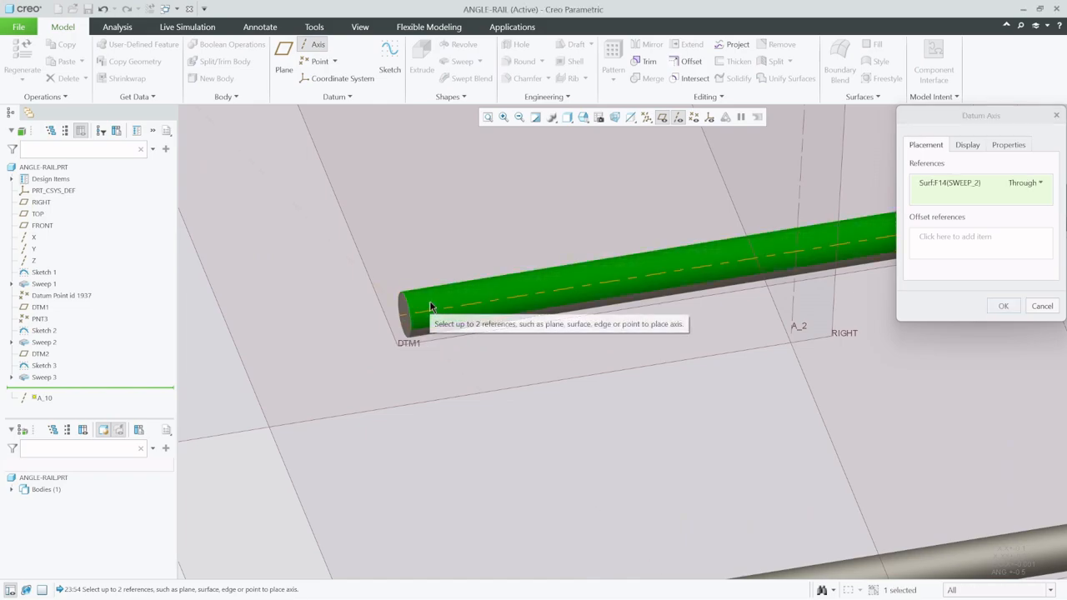
scroll(381, 263, "up", 3)
scroll(404, 367, "down", 5)
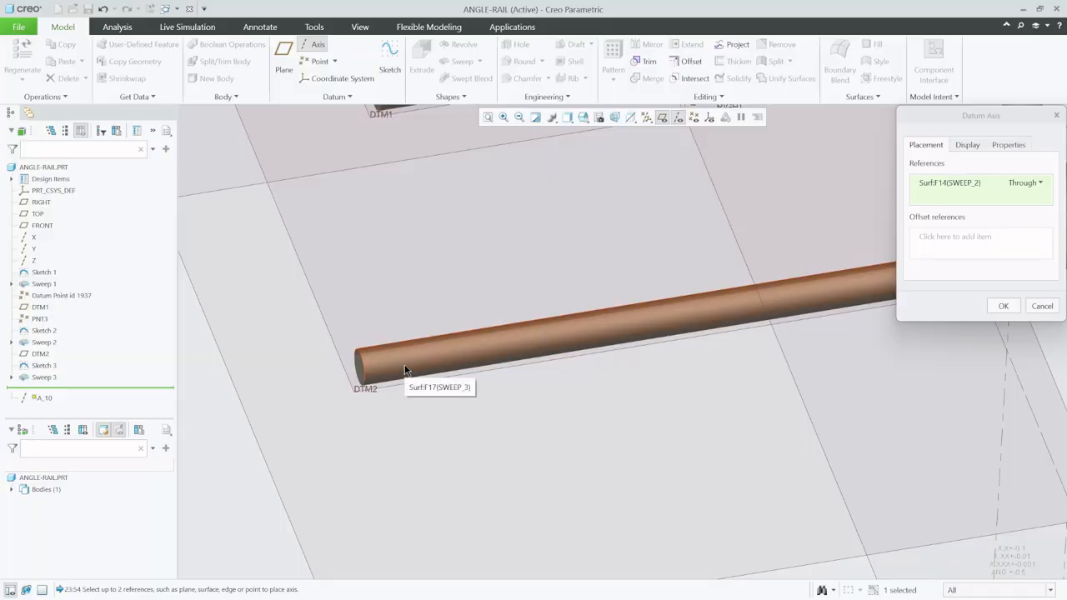
left_click(1003, 305)
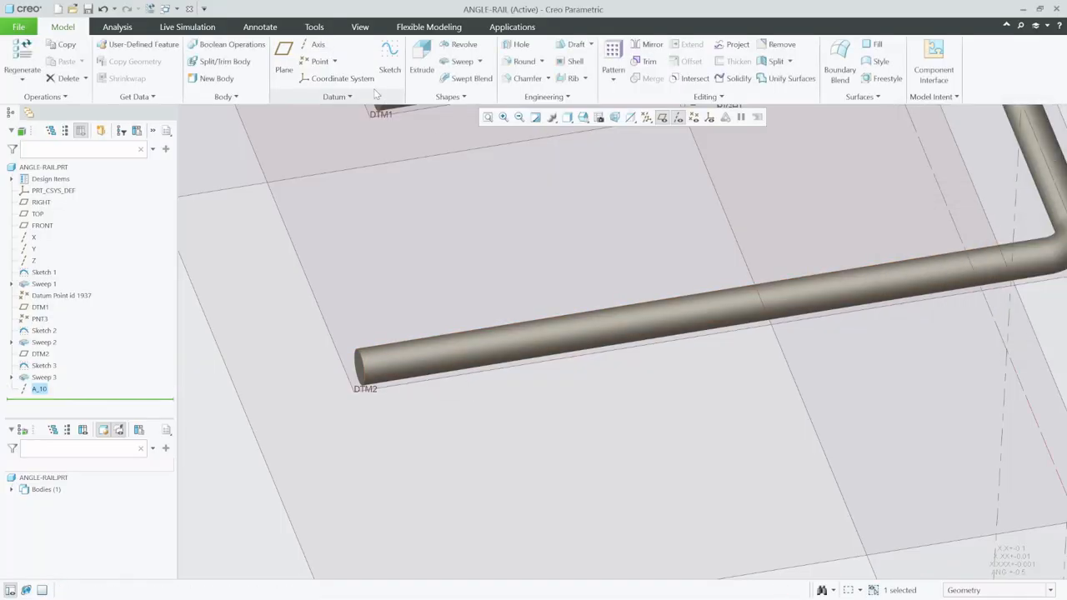
Step: Create a datum axis through the cylindrical surface of the lower rail's straight landing leg
left_click(319, 47)
left_click(405, 360)
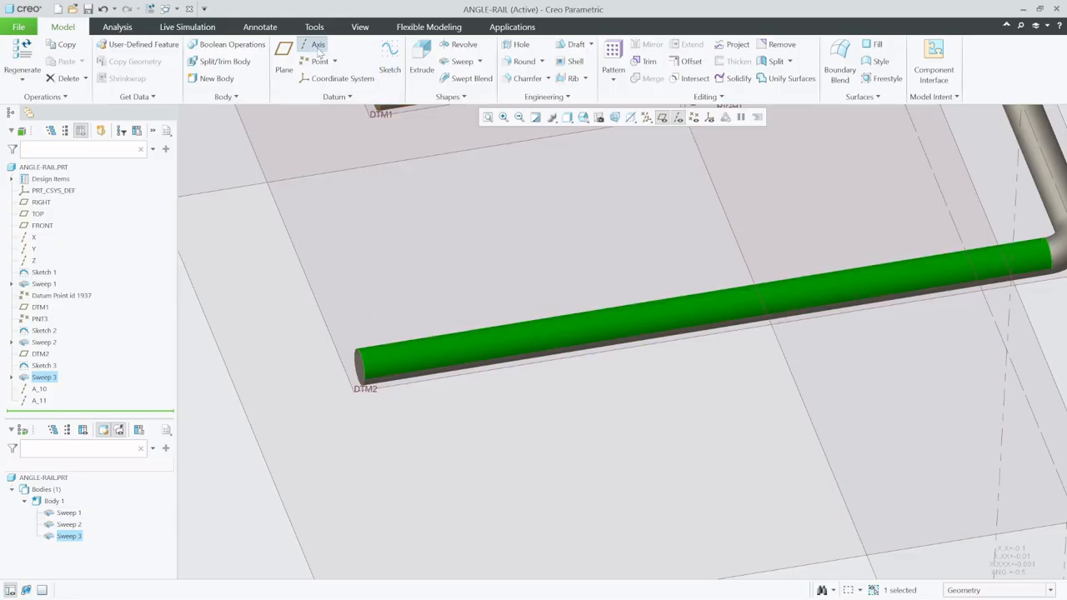
left_click(314, 45)
left_click(410, 362)
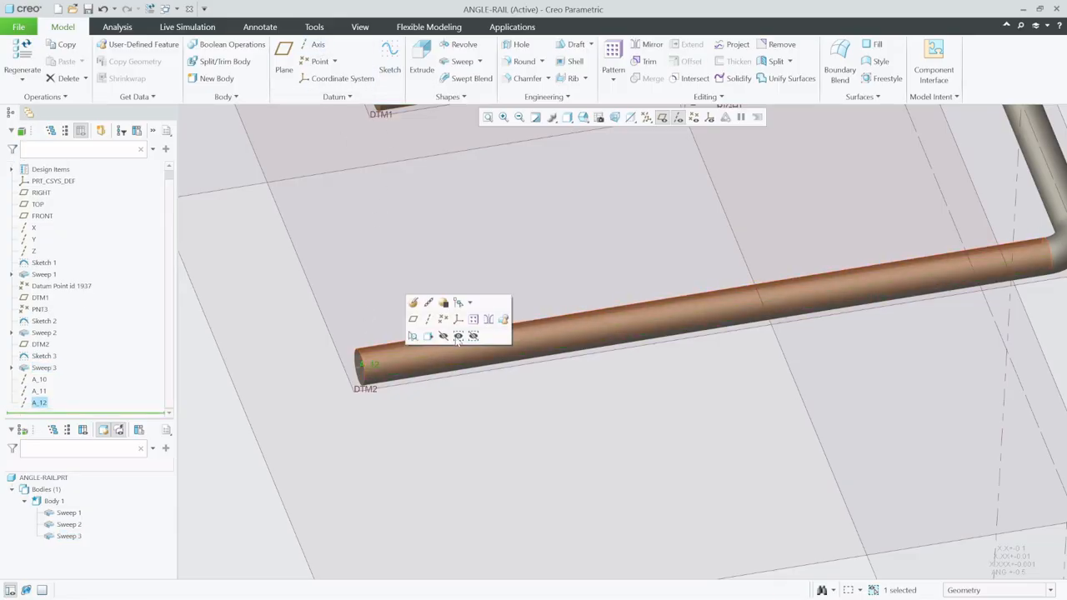
left_click(216, 408)
Step: Create a datum plane through axes A_10 and A_12 of the two landing legs
scroll(433, 450, "down", 5)
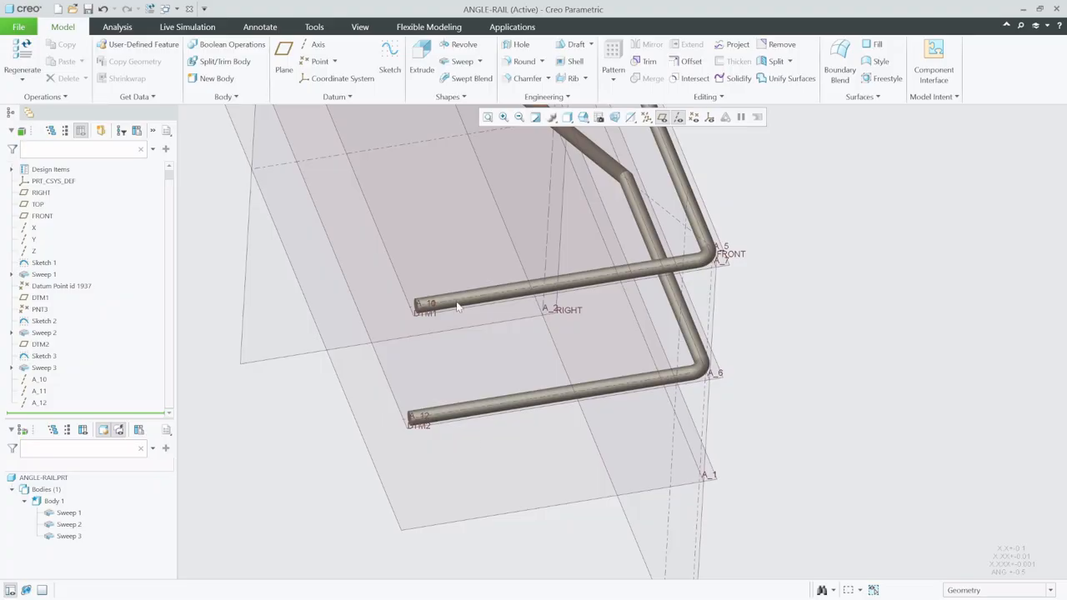
left_click(283, 60)
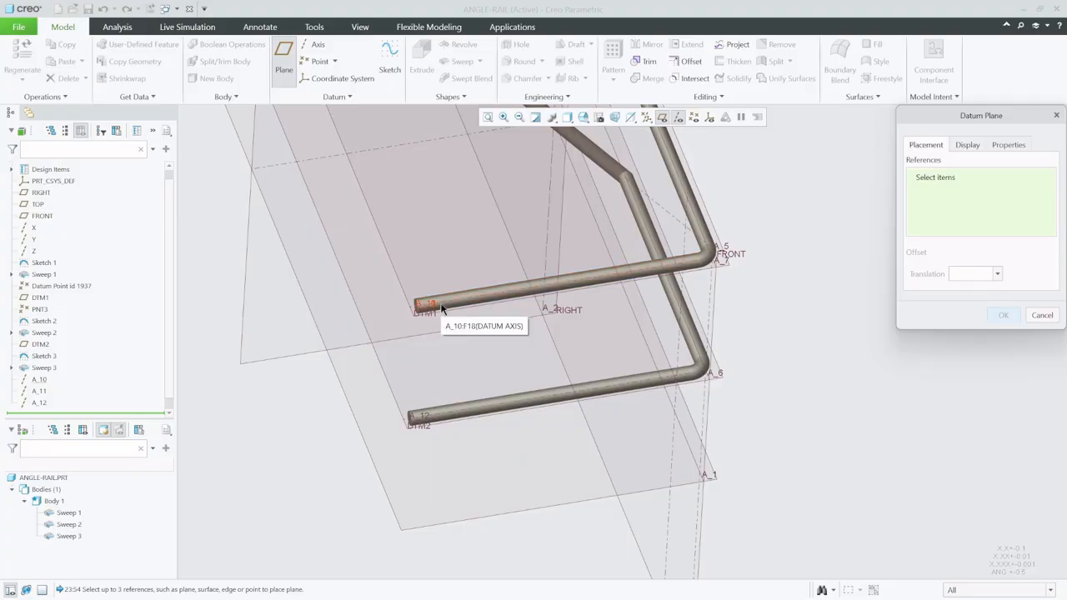
left_click(442, 307)
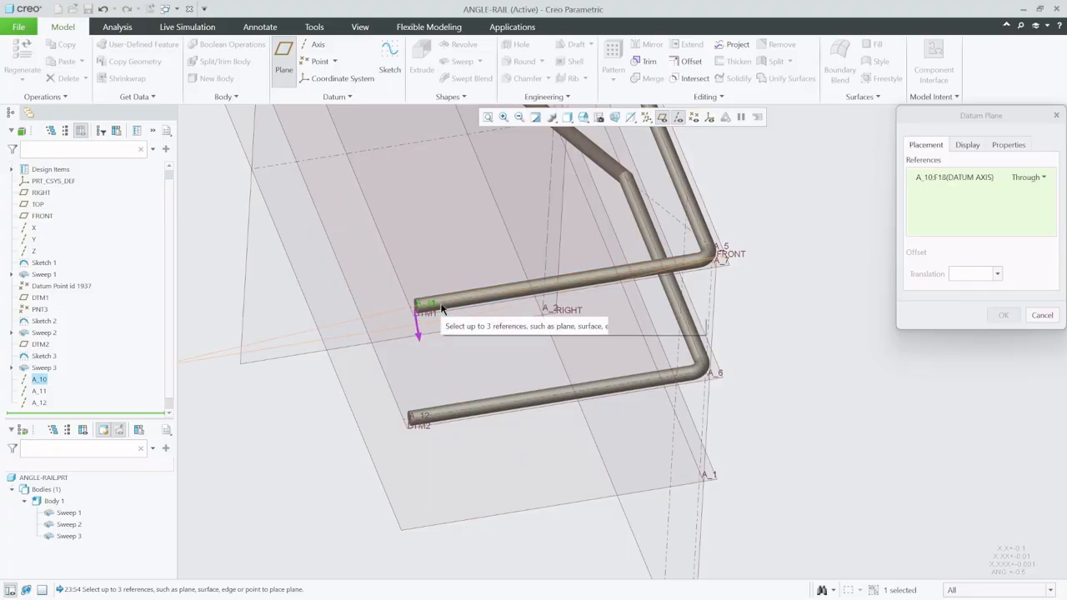
left_click(433, 419, "ctrl")
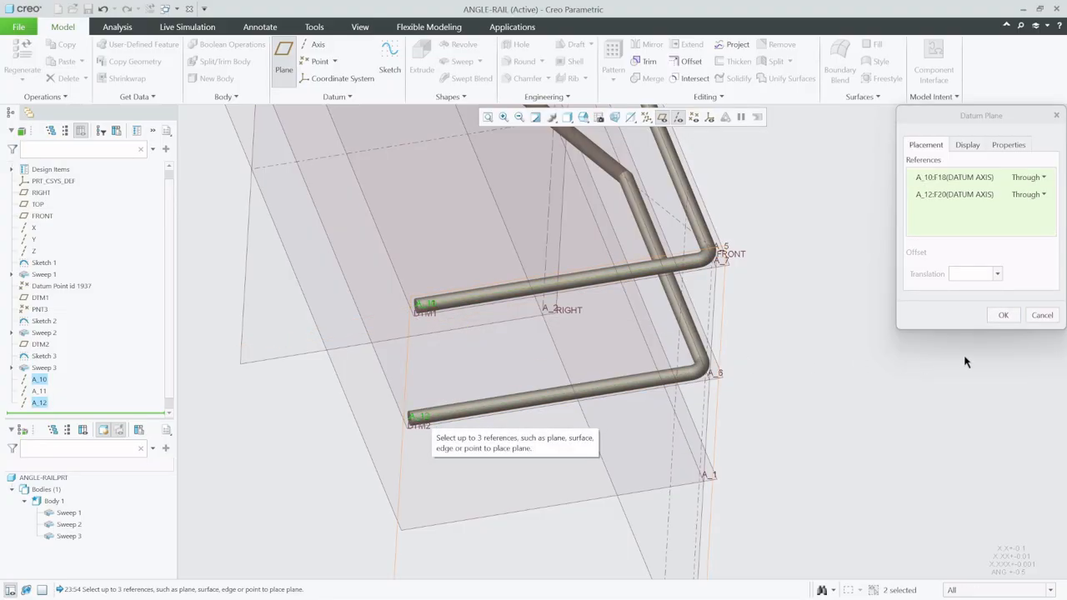
left_click(1003, 315)
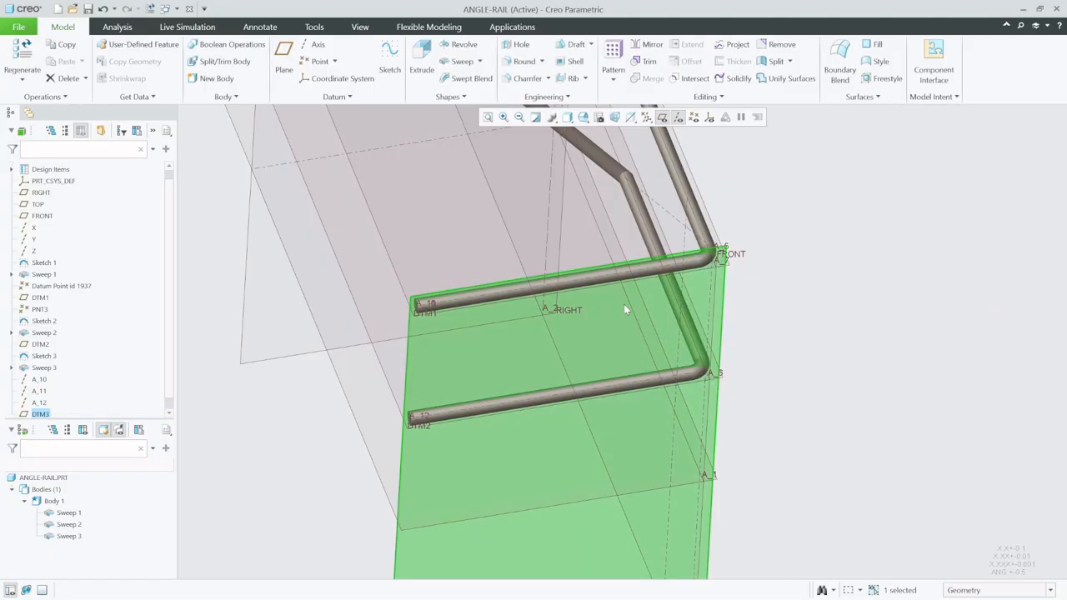
Step: Start a 2D-oriented sketch on the new datum plane and add axes A_12 and A_10 and the Sweep 2 end surface as references
left_click(389, 63)
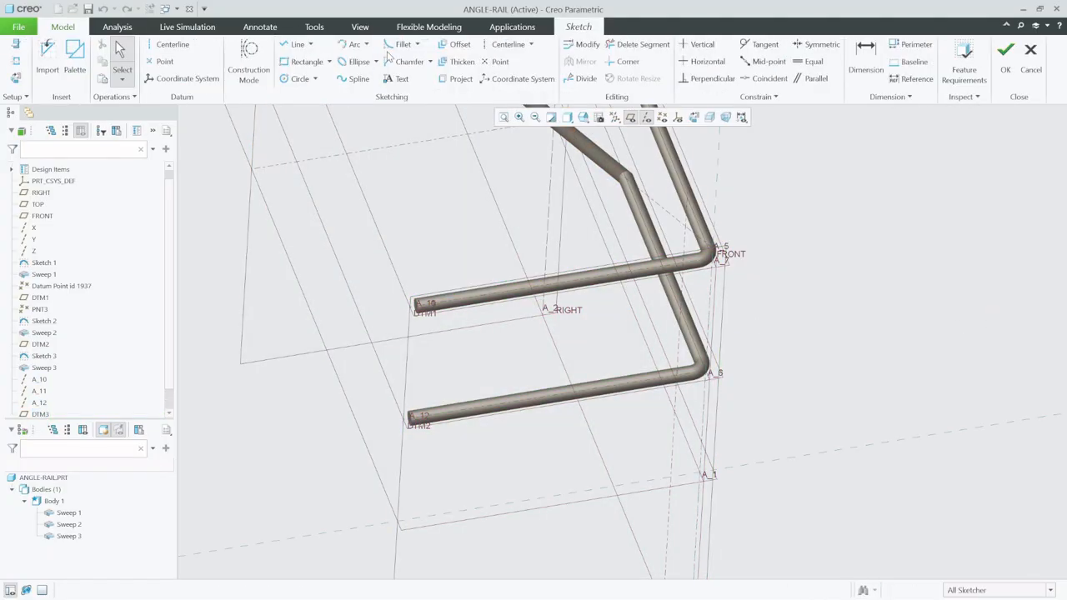
left_click(693, 118)
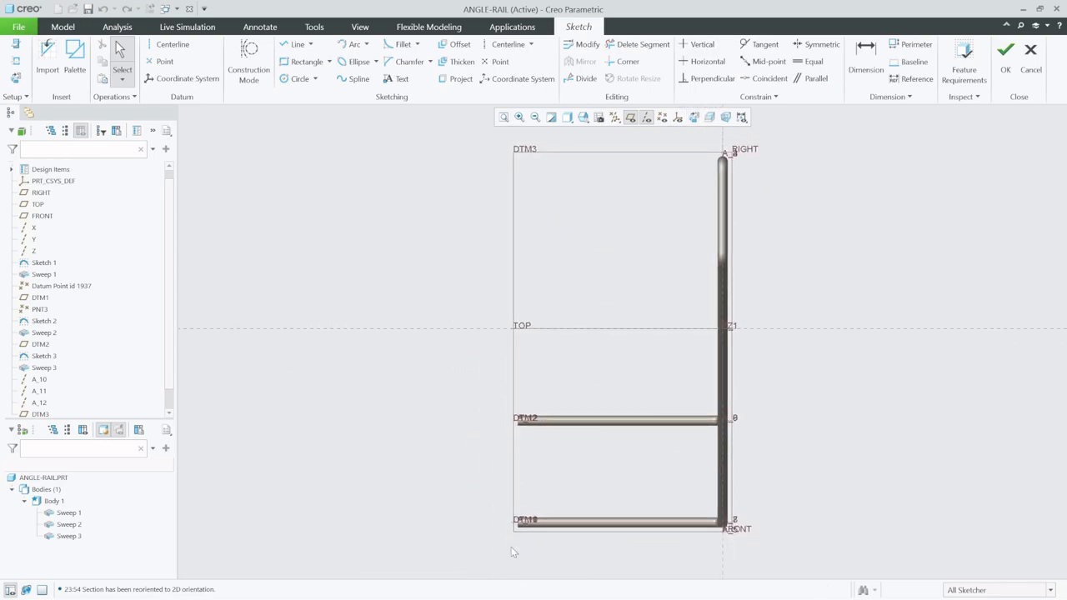
scroll(497, 540, "down", 5)
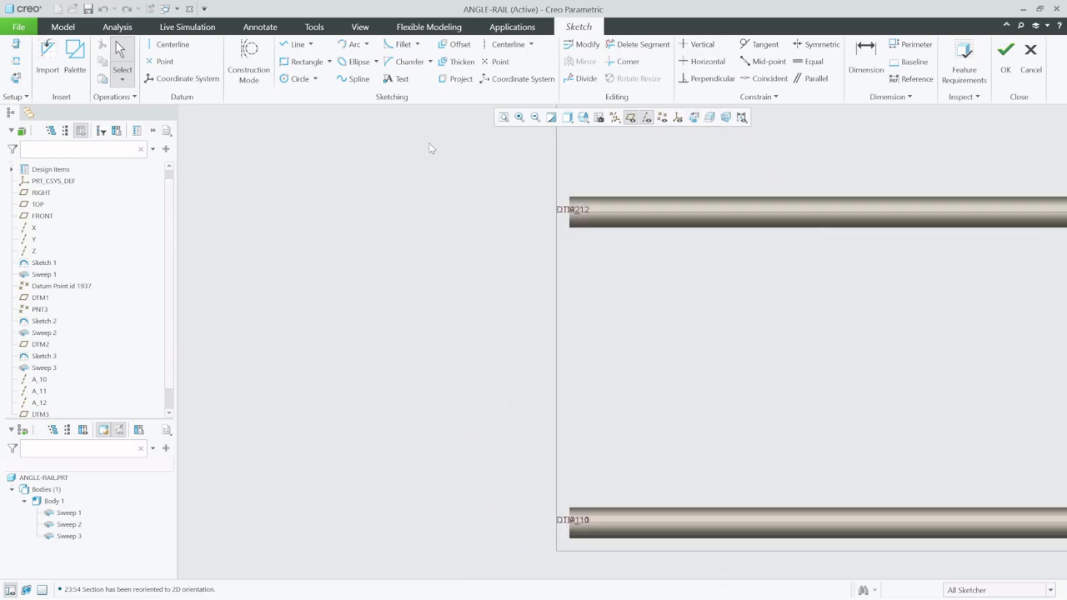
left_click(15, 61)
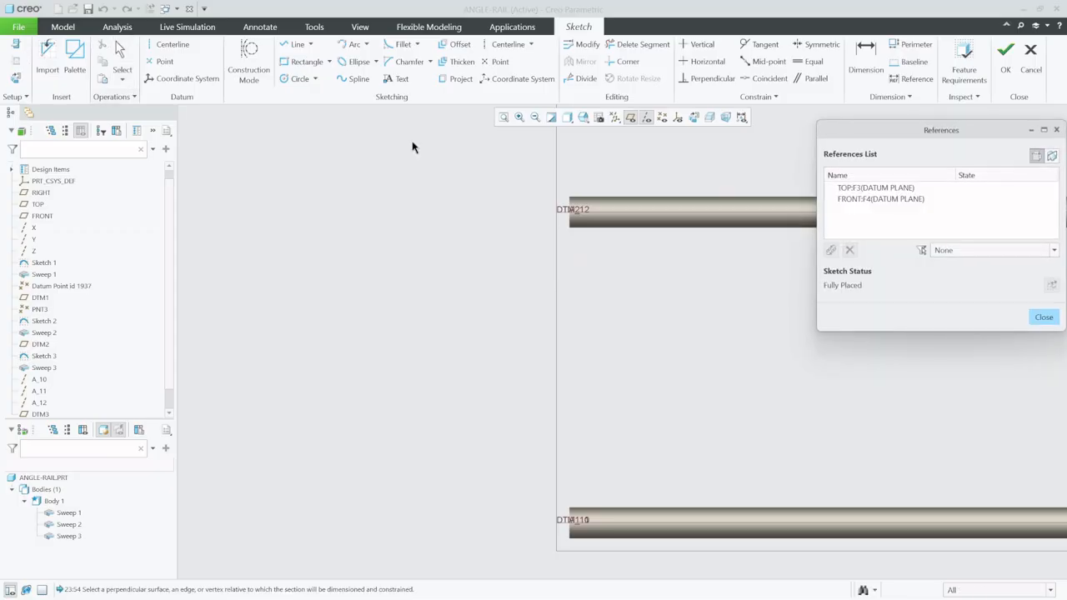
left_click(613, 210)
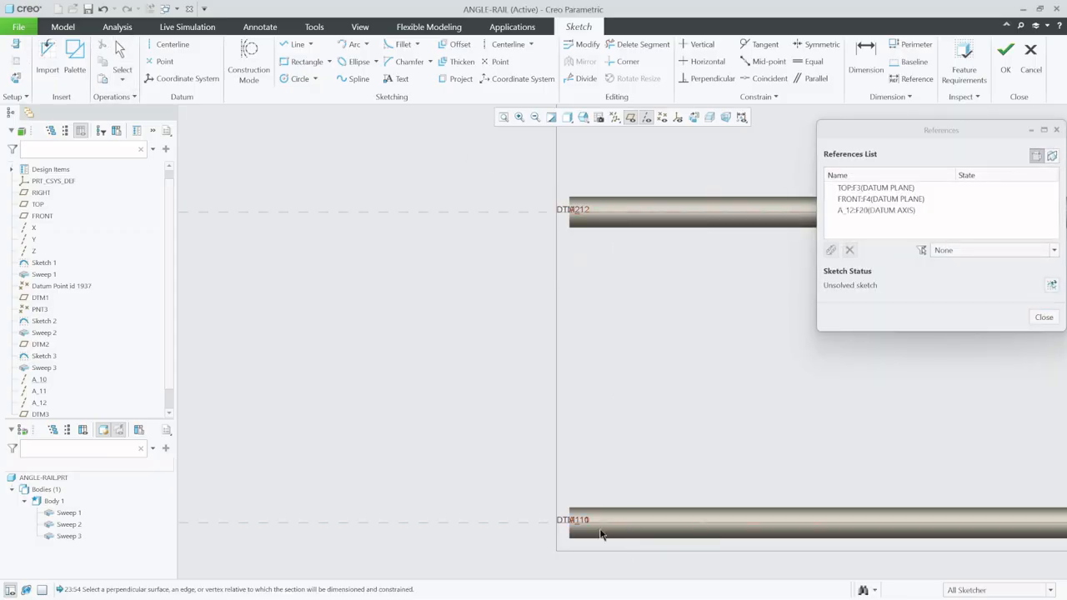
left_click(568, 534)
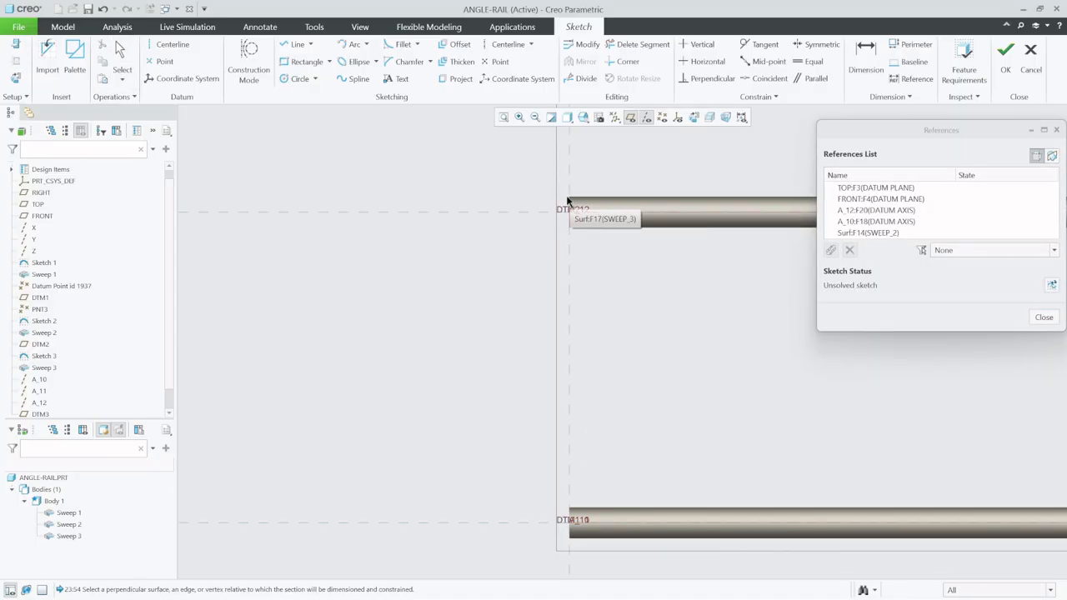
left_click(1042, 318)
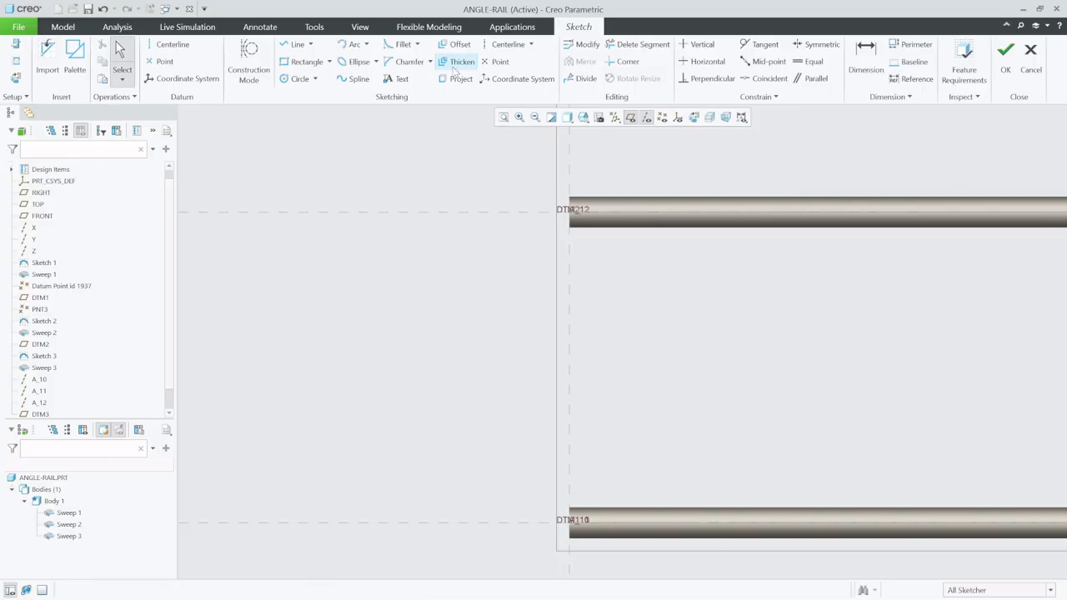
Step: Draw a U-shaped line chain joining both rail ends, extending about 170 outward, and fillet its corner on A_12 to about radius 39
left_click(289, 45)
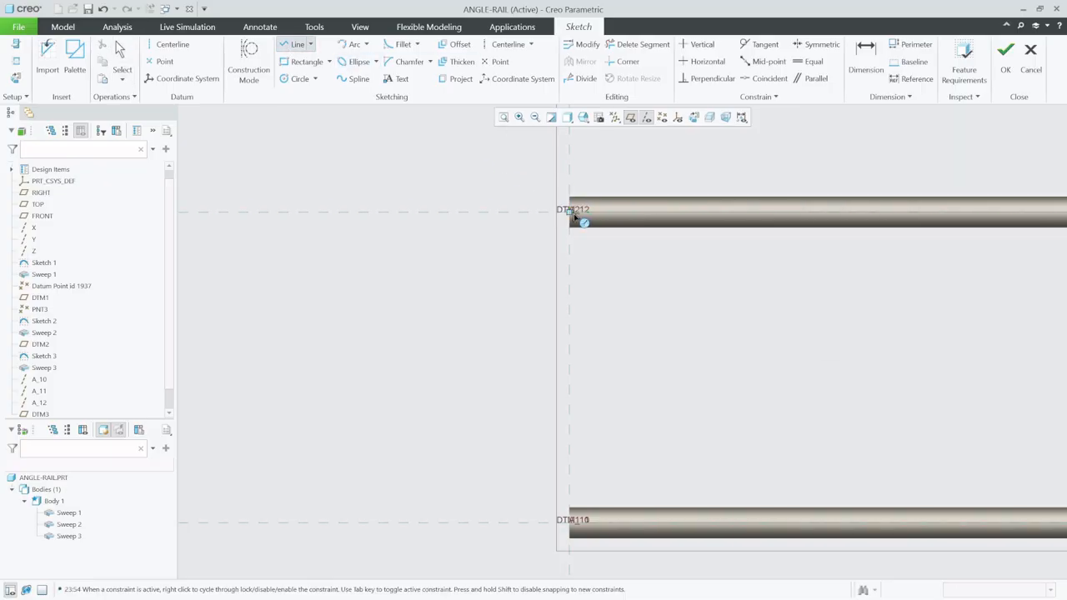
left_click(558, 212)
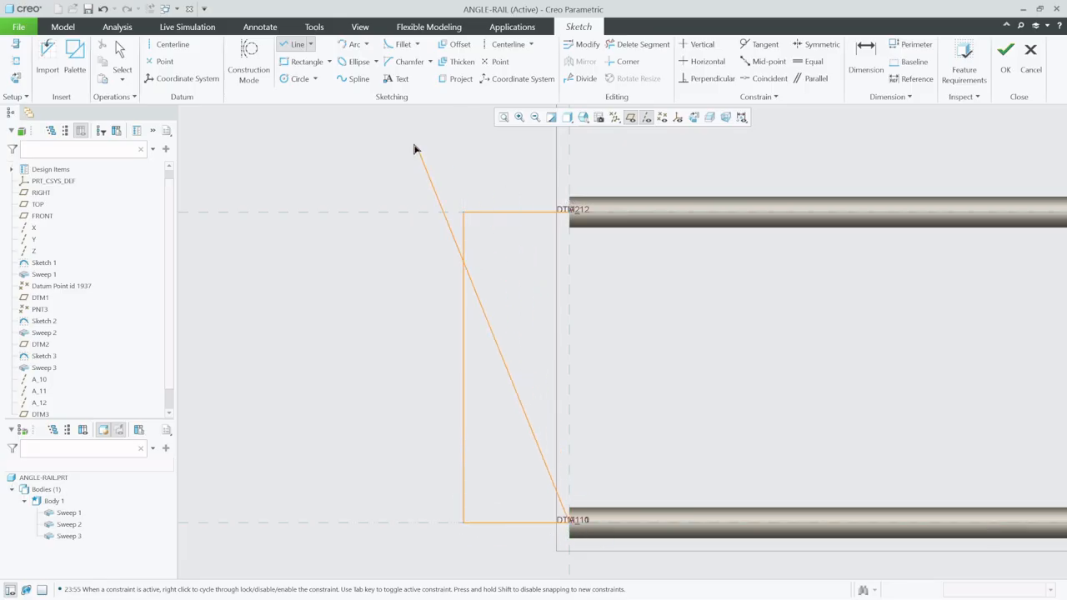
left_click(402, 44)
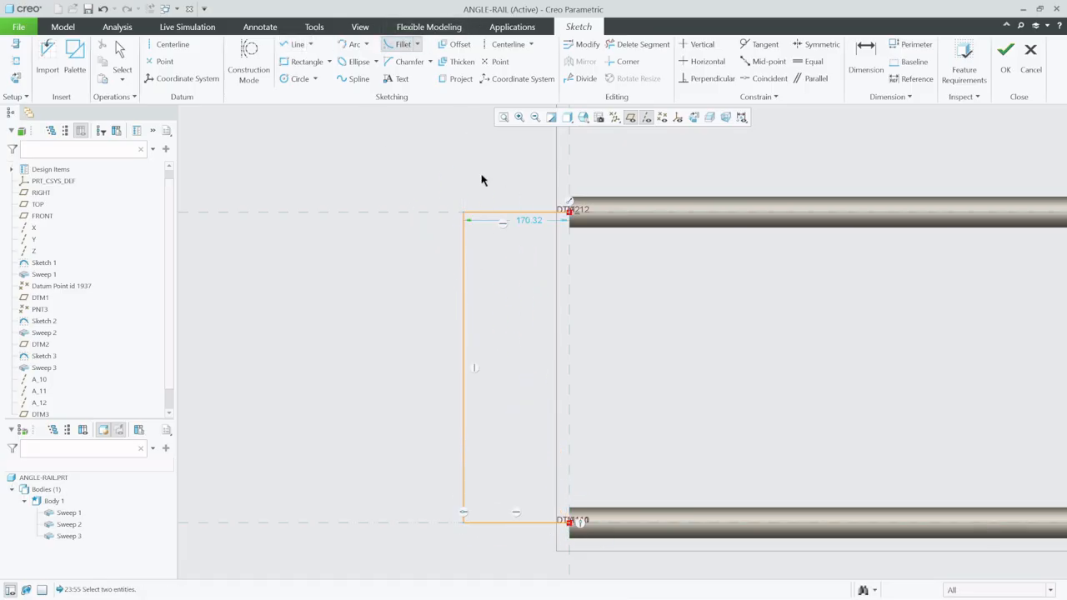
left_click(489, 216)
left_click(464, 342)
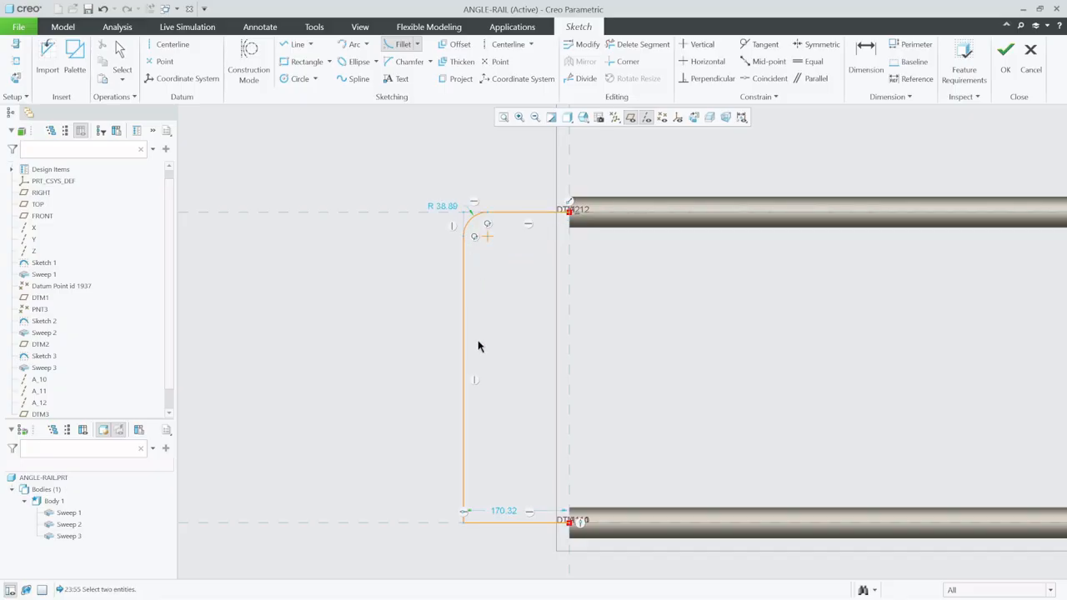
Step: Round the U-shaped chain's remaining corner on A_10 with a fillet of about radius 38
left_click(465, 500)
left_click(488, 521)
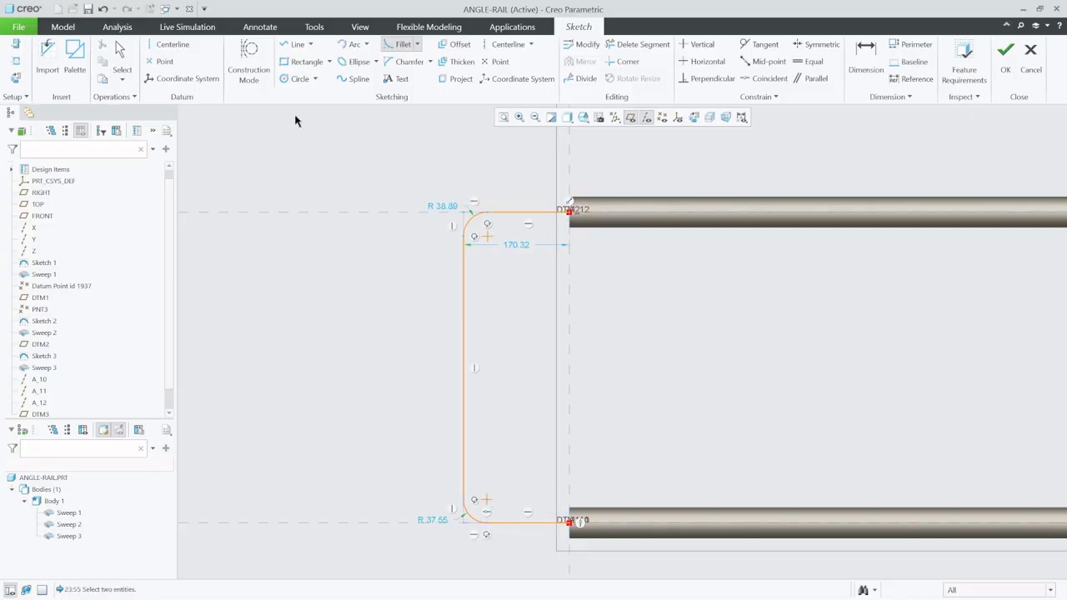
left_click(122, 60)
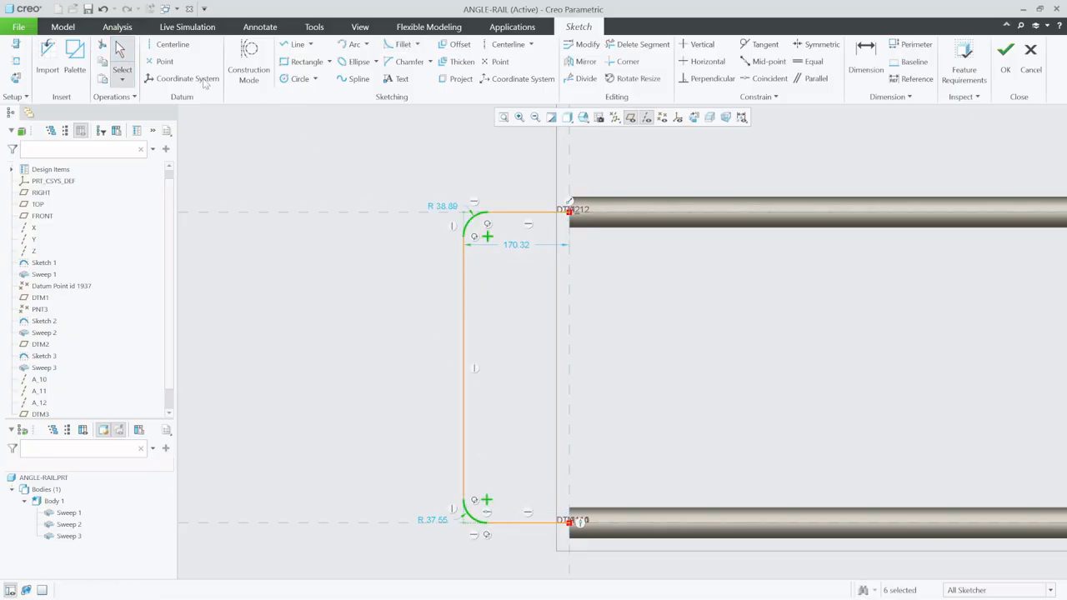
Step: Set both corner fillet radii of the U-shaped chain to 50 and finish the sketch
double_click(446, 208)
type(".")
key("Return")
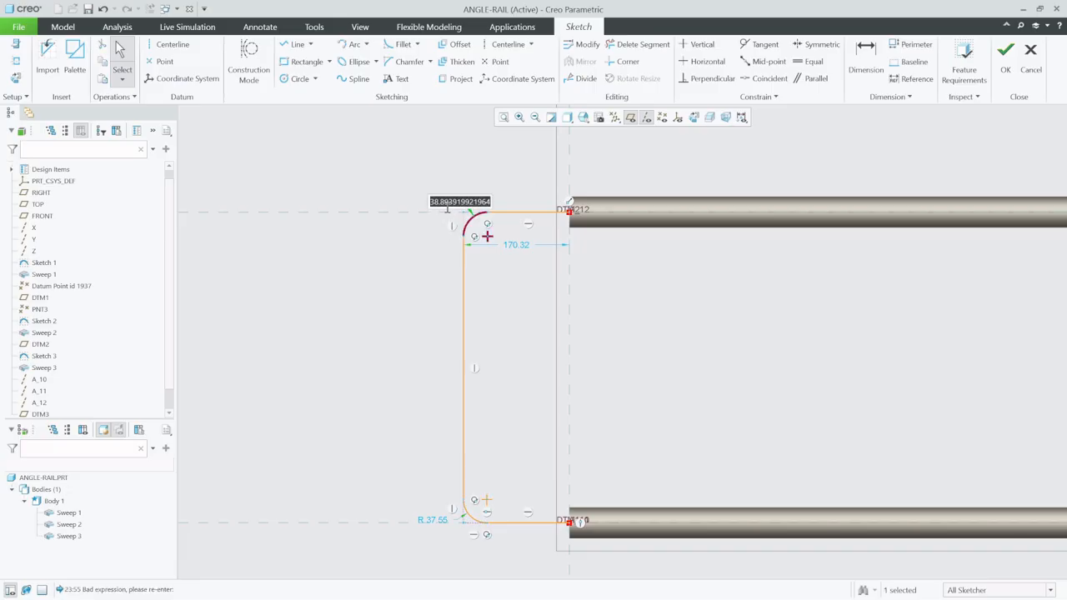
type("5")
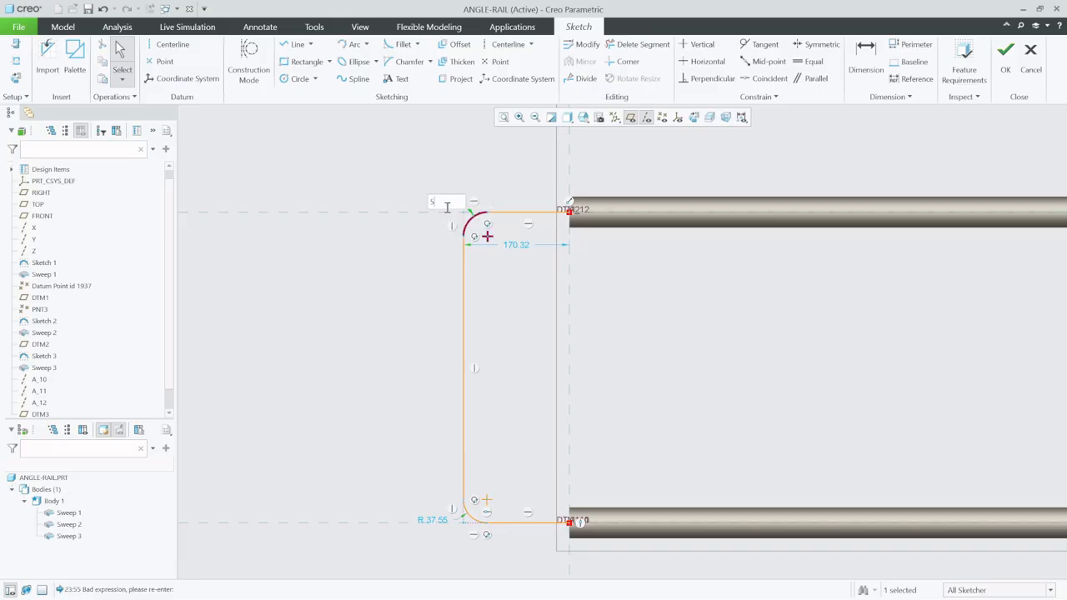
type("0")
key("Return")
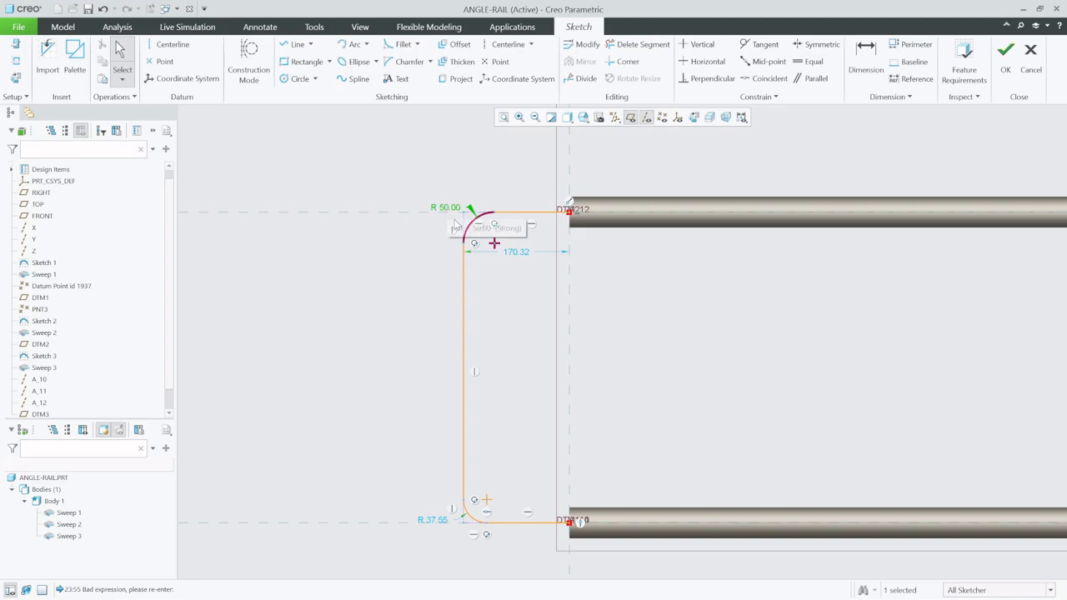
double_click(446, 522)
type("5")
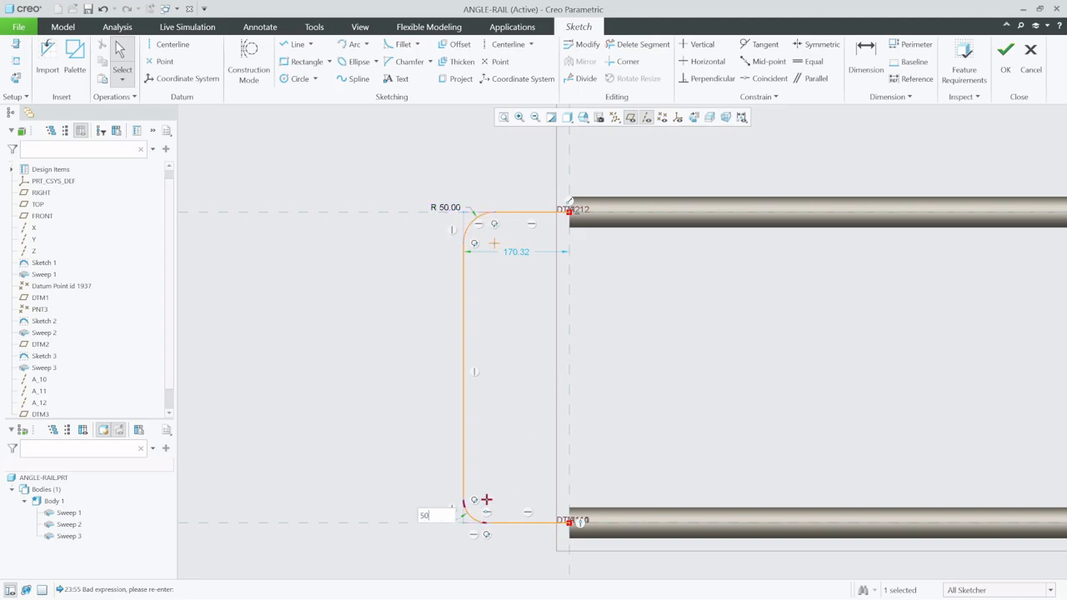
type("0")
key("Return")
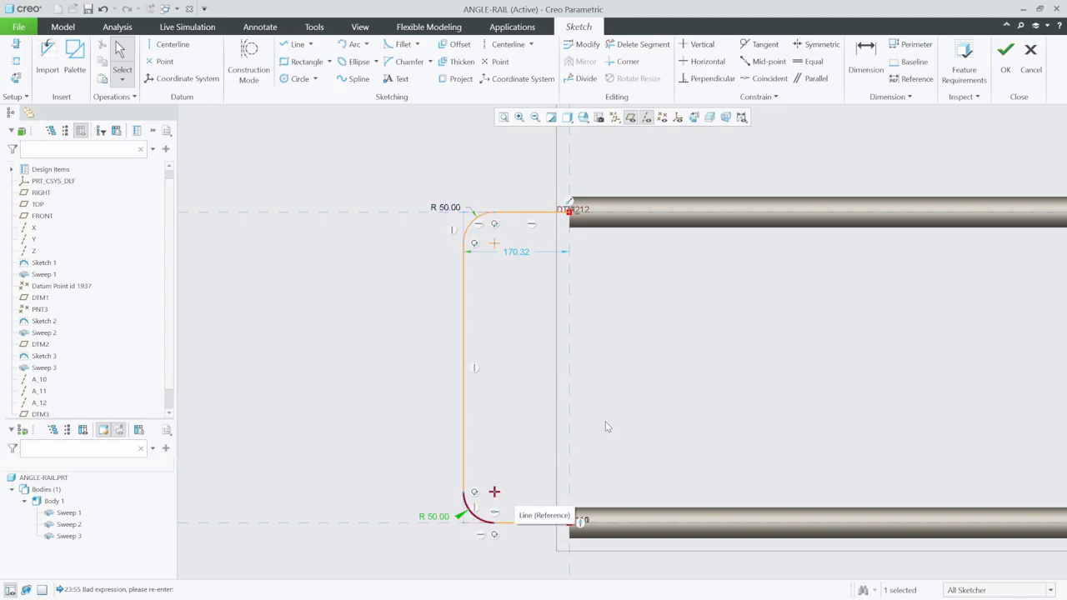
left_click(1005, 55)
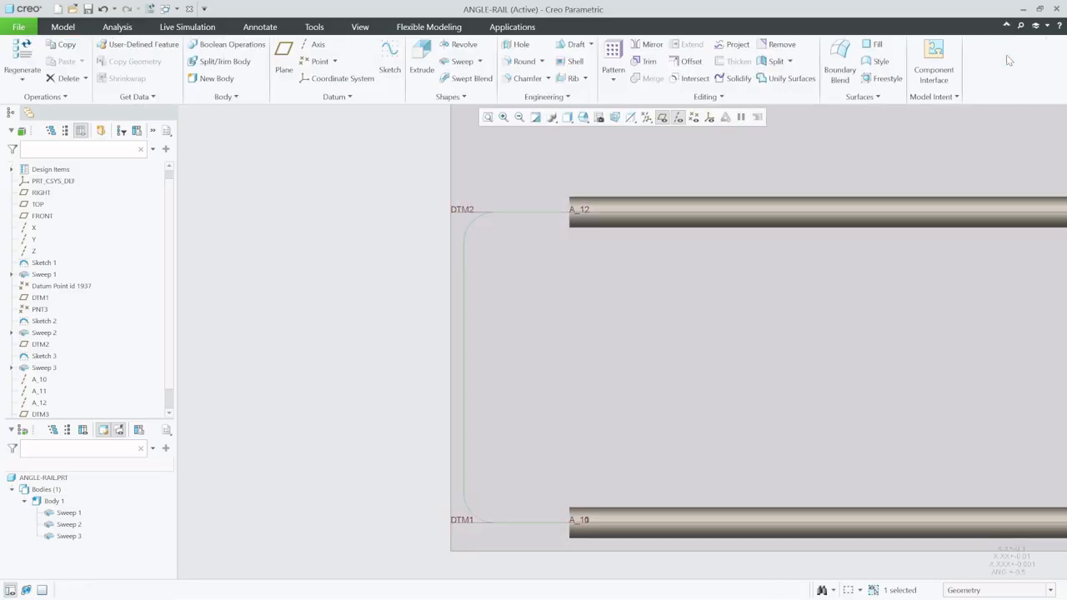
Step: Sweep a solid circular section, centred on the trajectory start and matching the rail's outer edge, along the U-shaped sketch
left_click(462, 61)
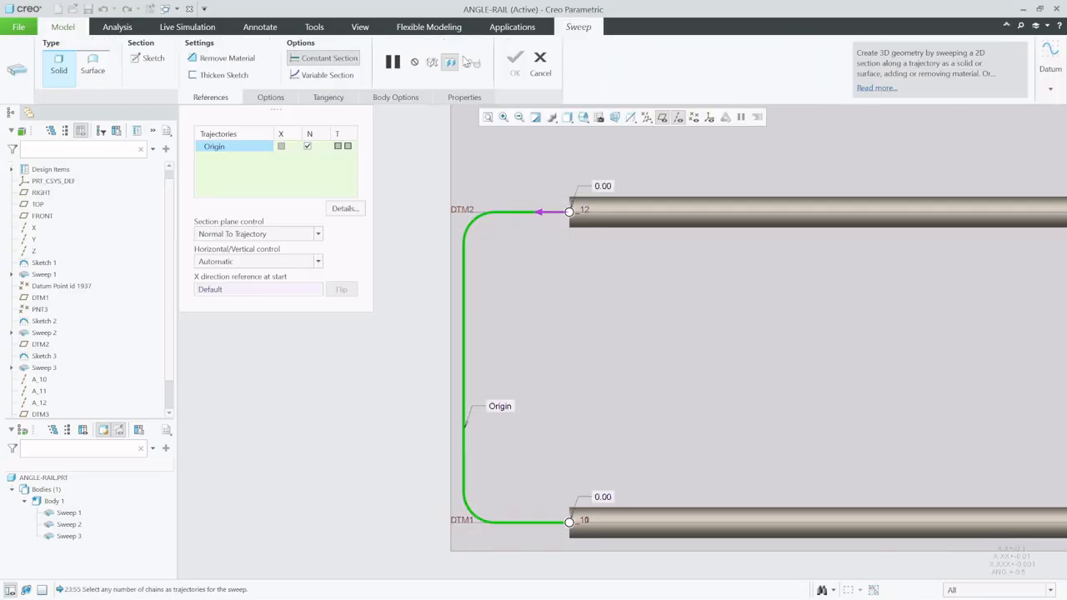
left_click(154, 58)
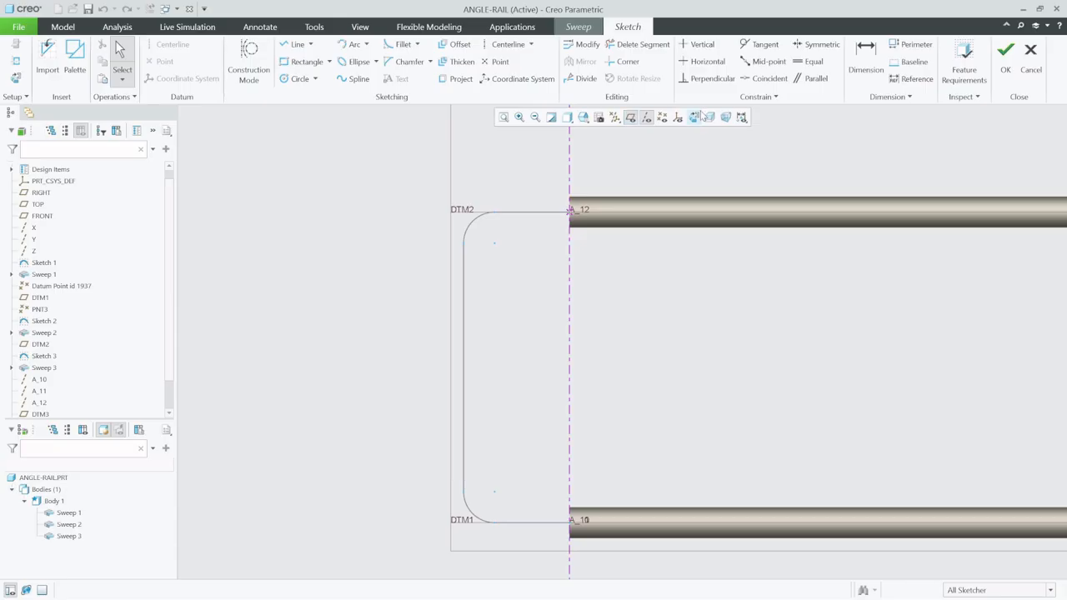
left_click(693, 117)
scroll(677, 559, "up", 5)
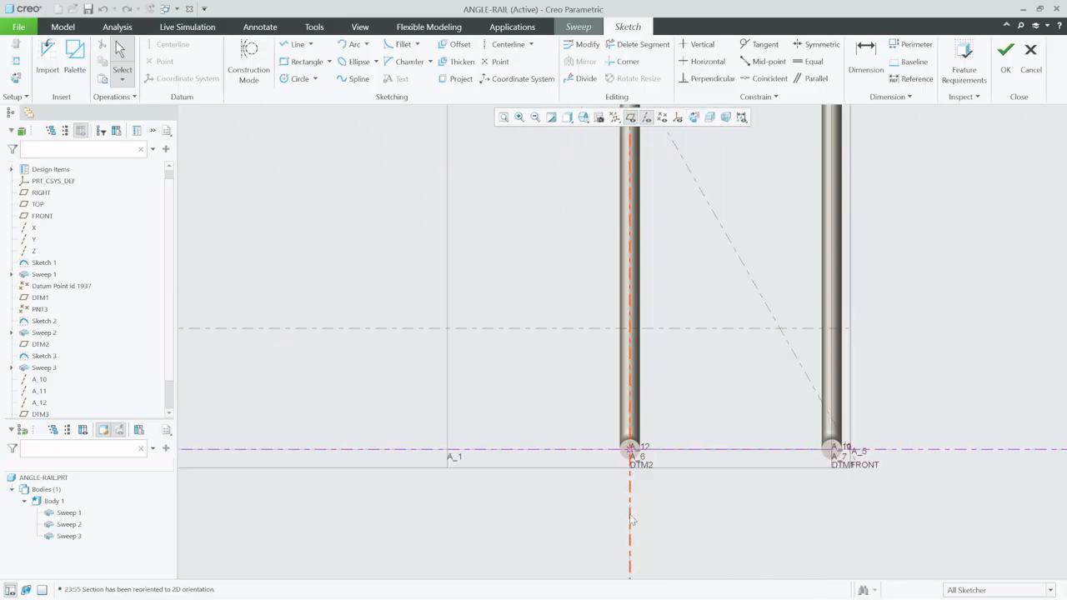
left_click(300, 78)
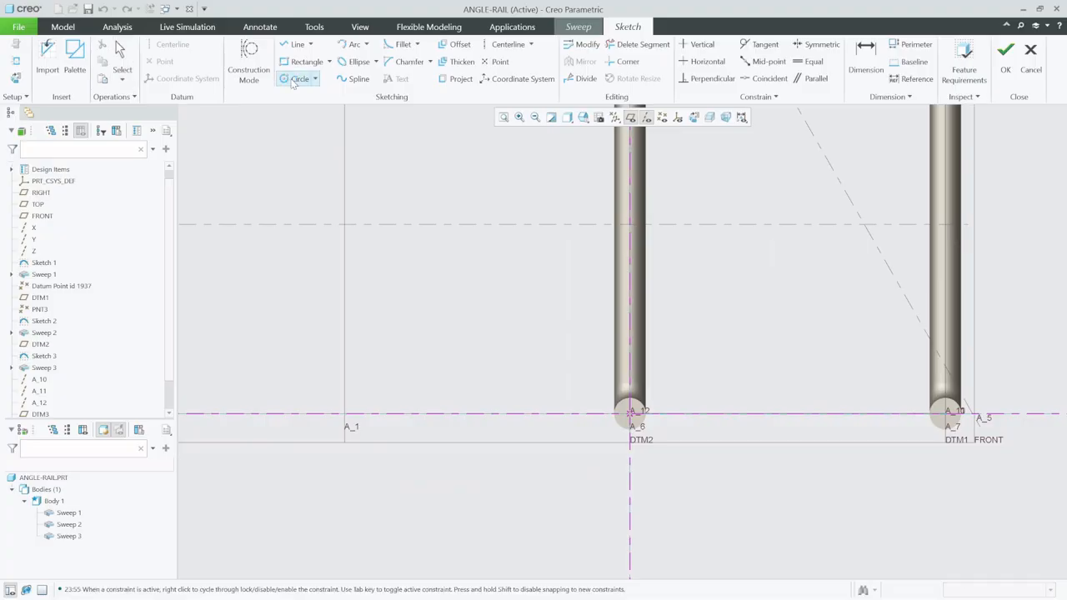
left_click(645, 413)
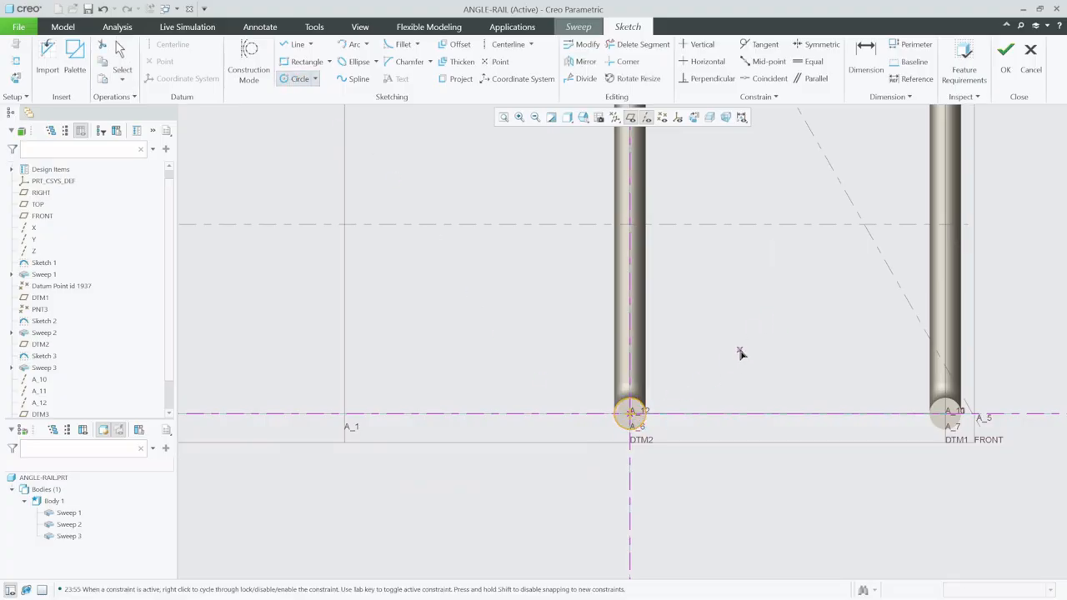
left_click(1004, 57)
left_click(516, 62)
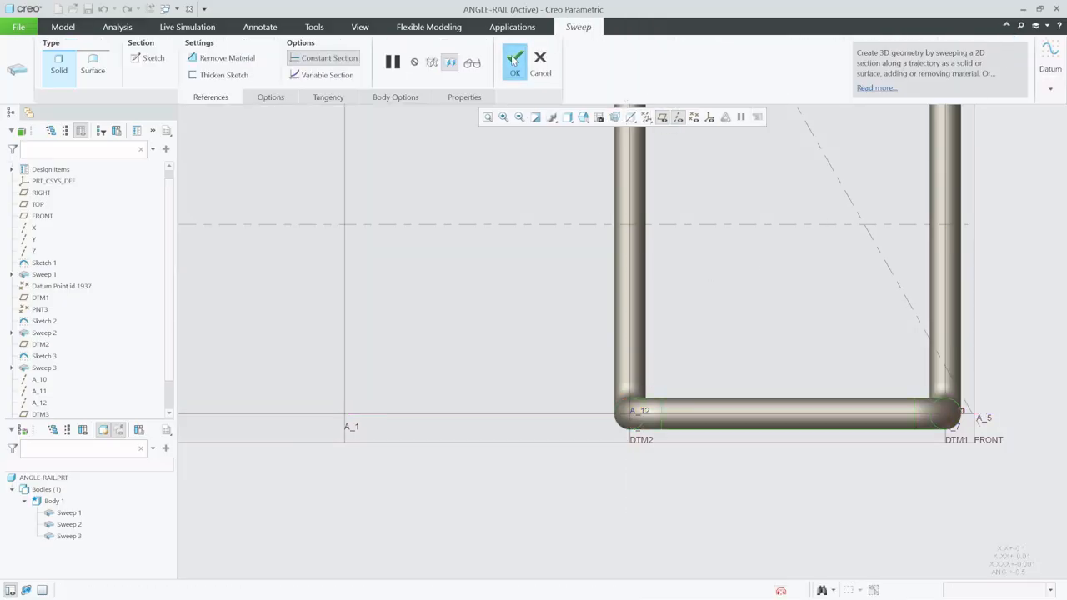
Step: Hide the datum planes and axes in the standard orientation view and save the ANGLE-RAIL part
left_click(583, 117)
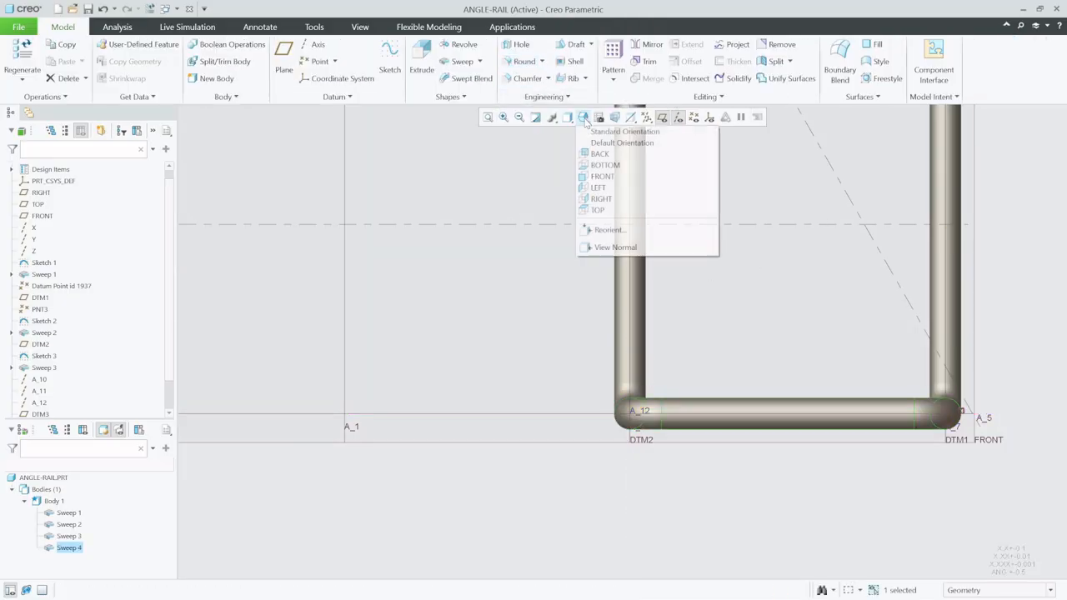
left_click(587, 133)
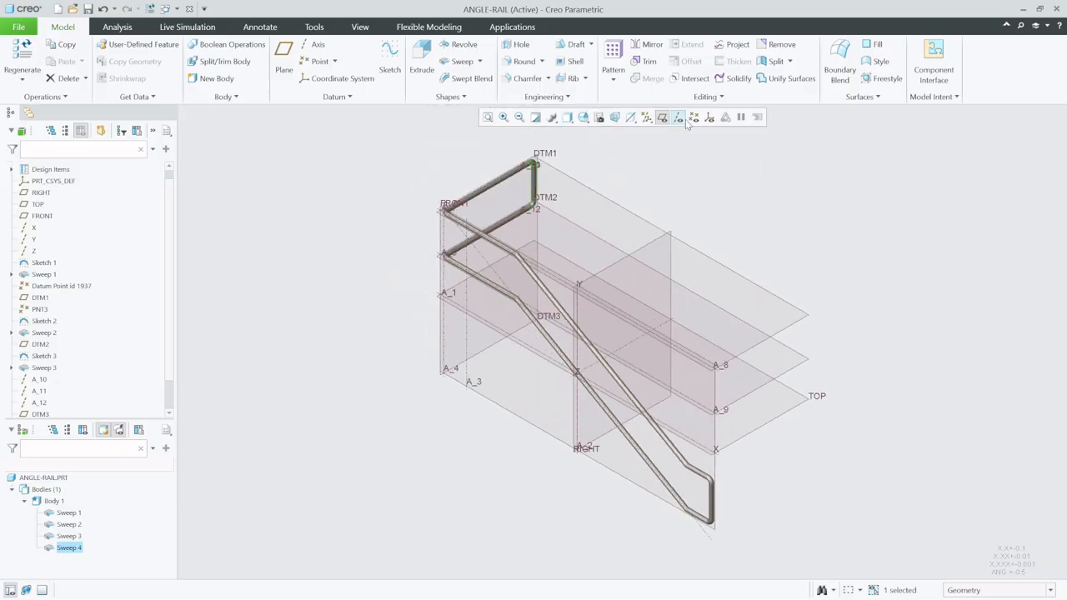
left_click(681, 119)
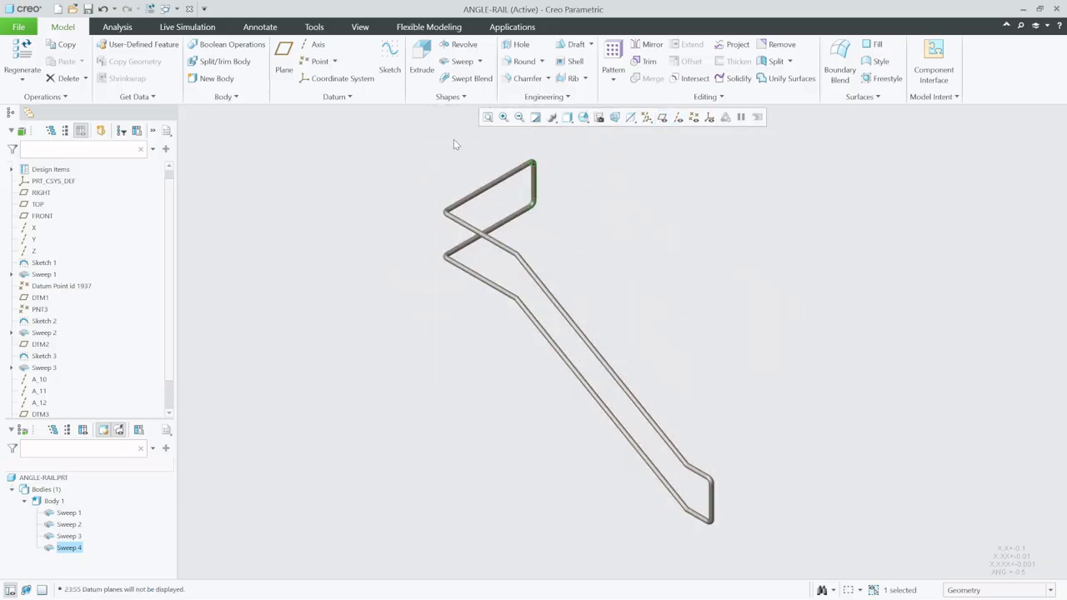
left_click(88, 9)
Step: Switch to the ASM0001 assembly, check the extended handrail around the landing, and save the assembly
left_click(178, 9)
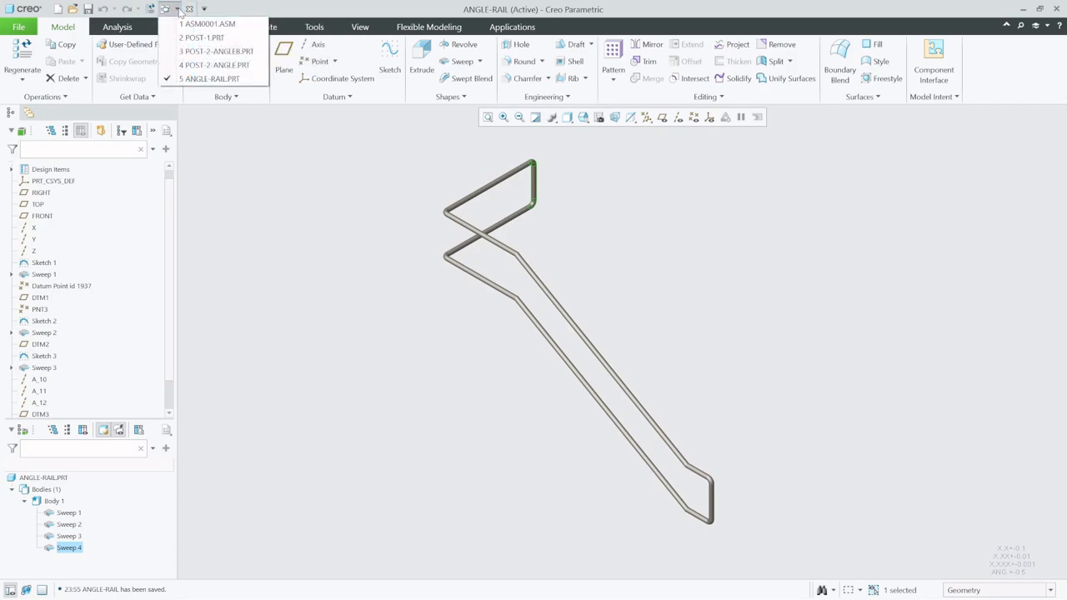
left_click(180, 22)
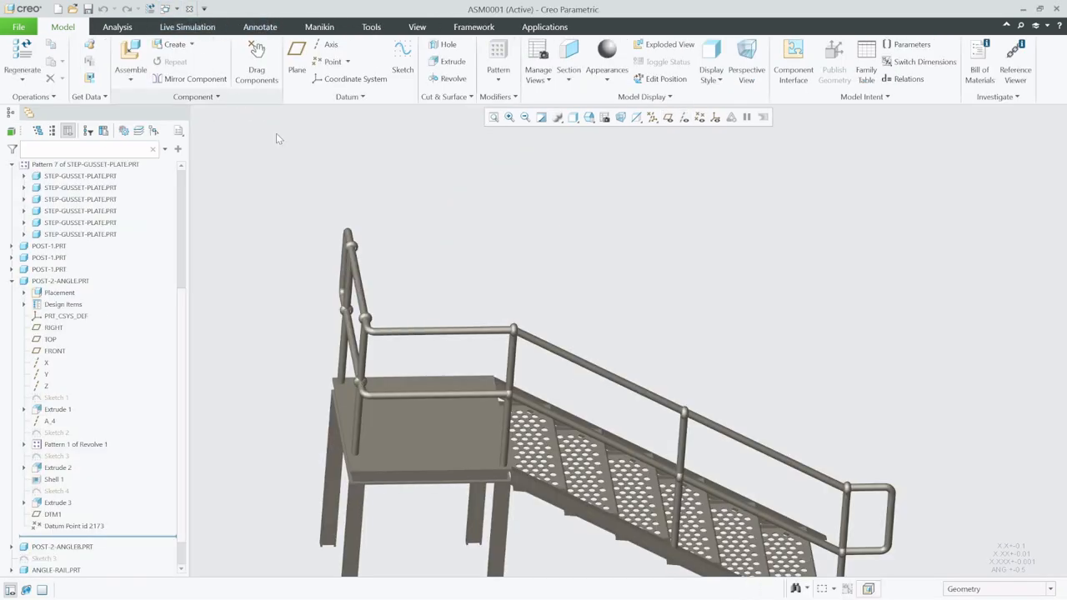
mouse_move(423, 317)
middle_mouse_down()
mouse_move(412, 303)
mouse_move(443, 290)
mouse_move(508, 290)
mouse_move(470, 305)
mouse_move(466, 284)
mouse_move(420, 300)
mouse_move(383, 296)
middle_mouse_up()
scroll(462, 217, "up", 3)
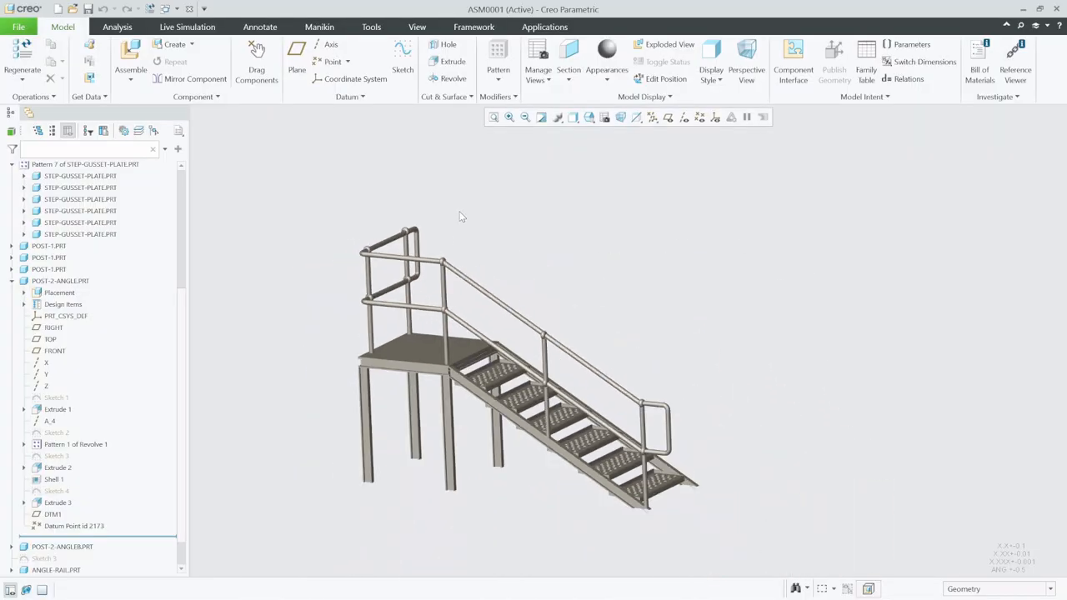
scroll(434, 248, "down", 3)
middle_click_drag(488, 221, 485, 223)
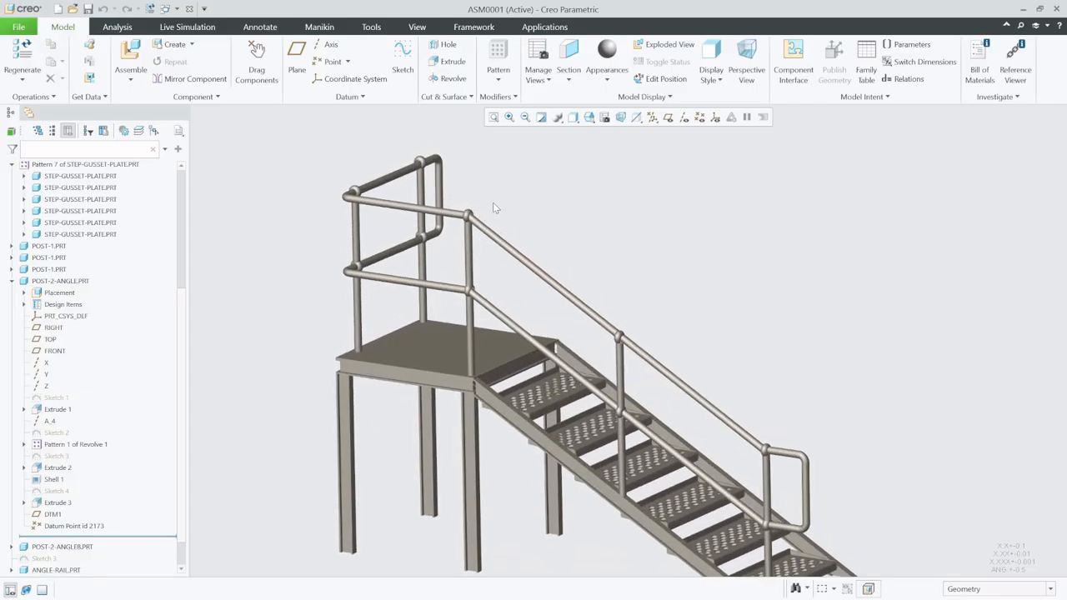
scroll(493, 207, "up", 3)
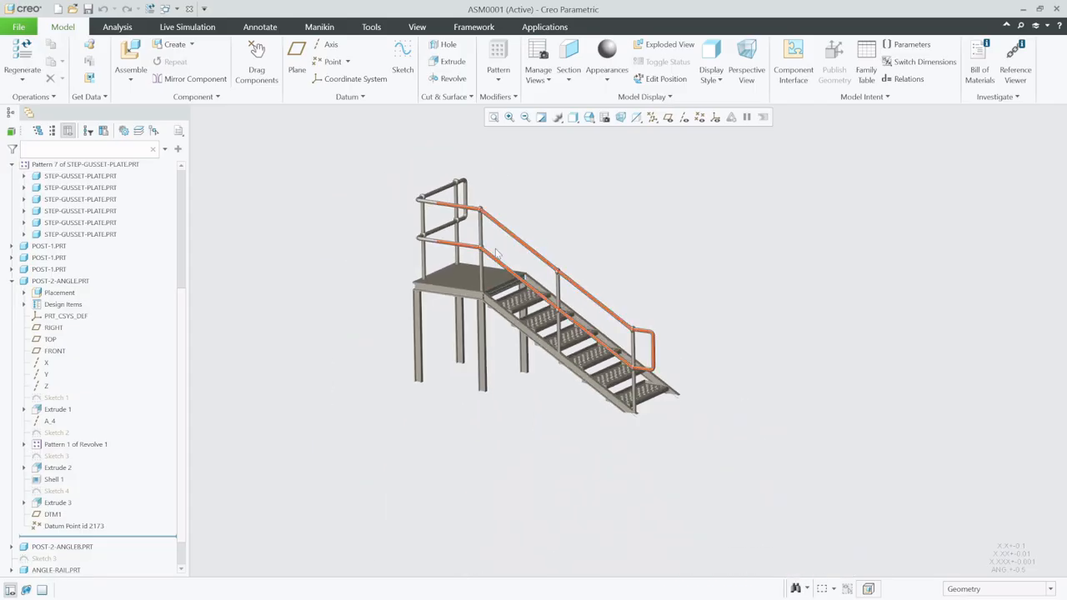
left_click(86, 8)
Step: Examine the staircase assembly with its handrails from several angles and return it to the default orientation
scroll(514, 427, "up", 2)
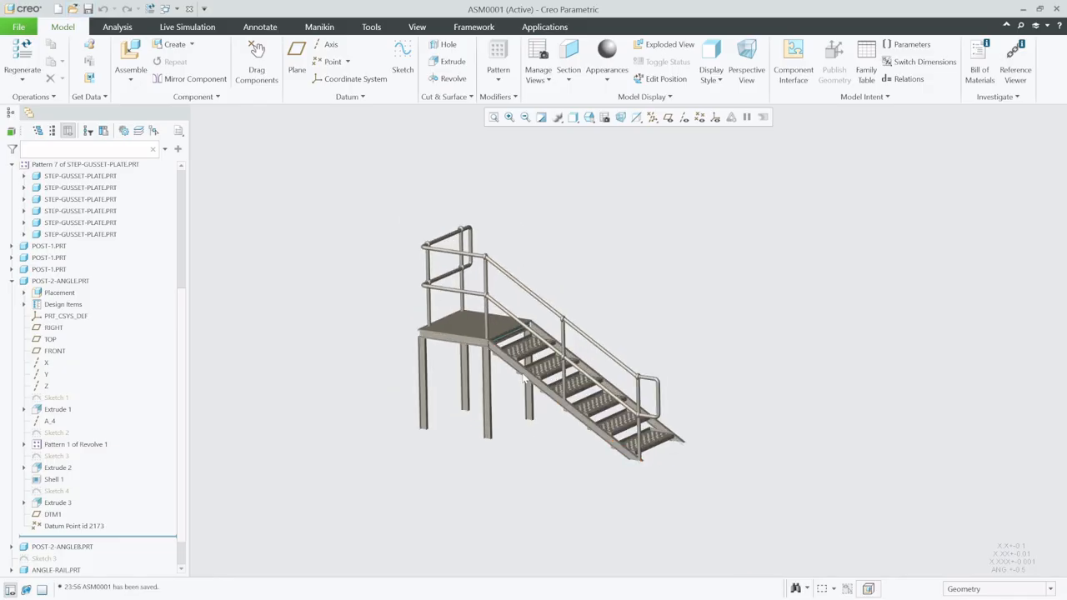
scroll(530, 363, "down", 2)
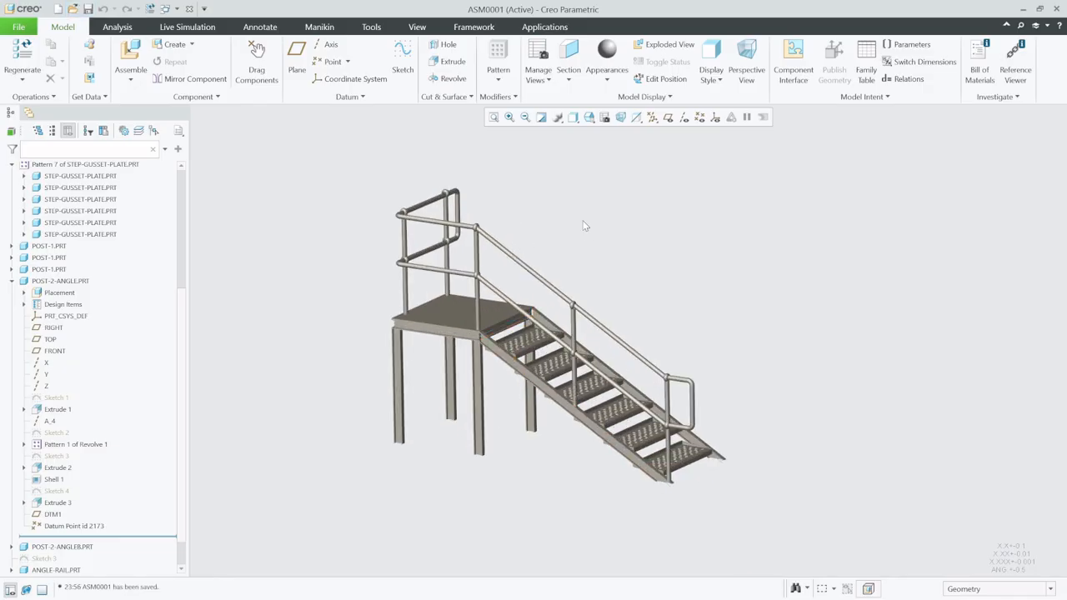
mouse_move(601, 260)
middle_mouse_down()
mouse_move(598, 291)
mouse_move(581, 275)
mouse_move(613, 275)
middle_mouse_up()
scroll(742, 337, "down", 3)
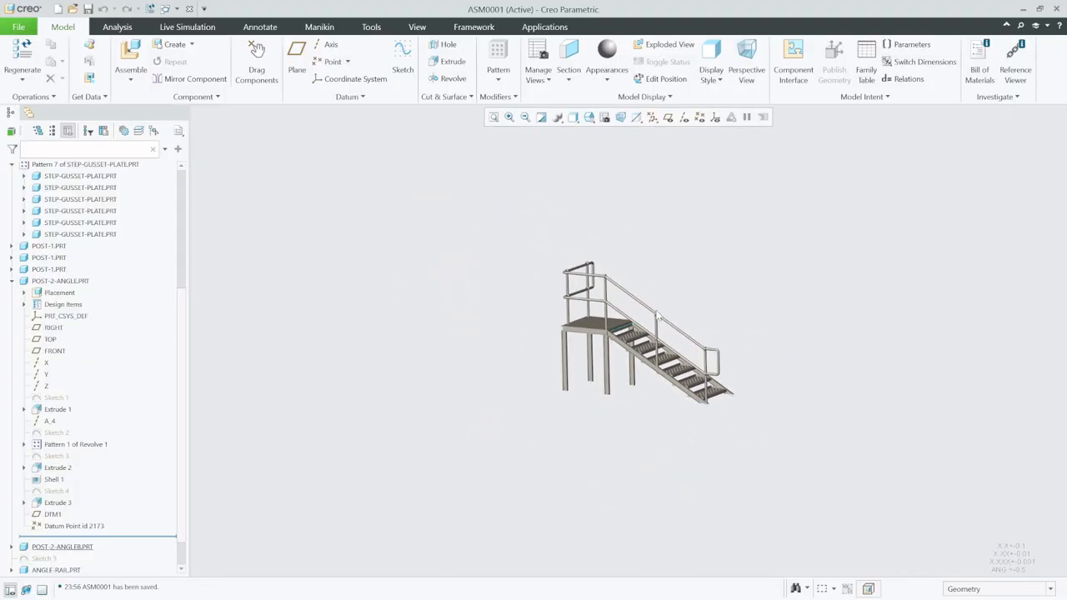
scroll(648, 317, "up", 5)
scroll(611, 397, "down", 2)
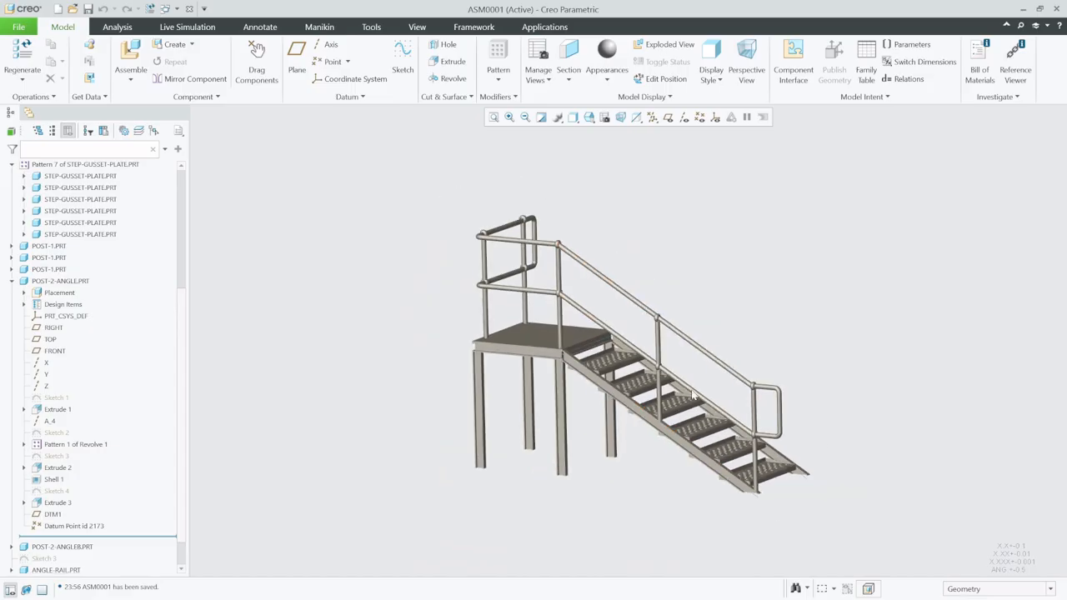
middle_click_drag(695, 395, 729, 390)
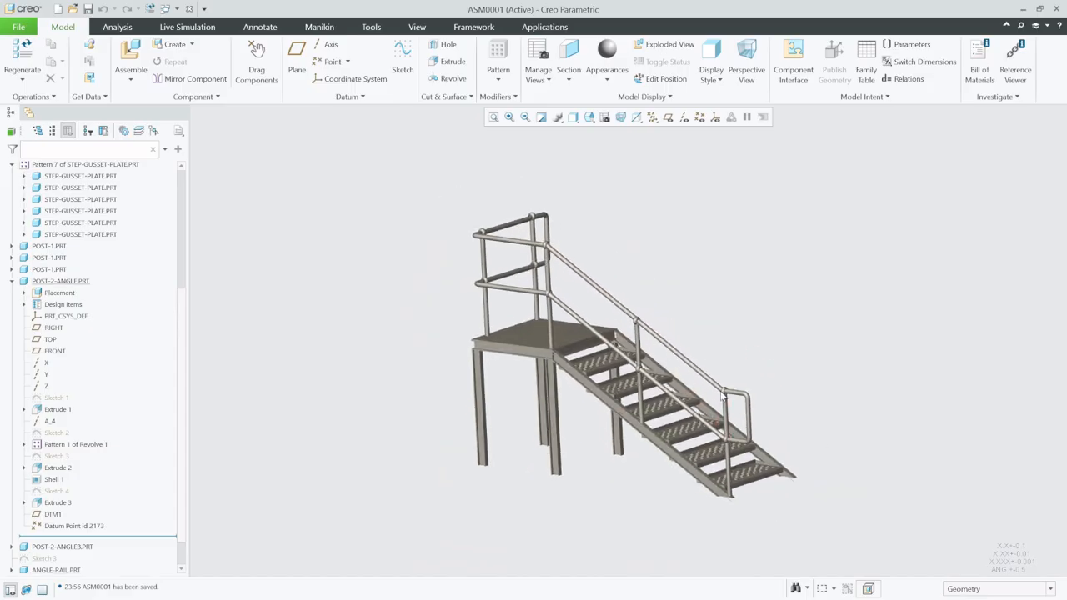
left_click(589, 117)
left_click(619, 143)
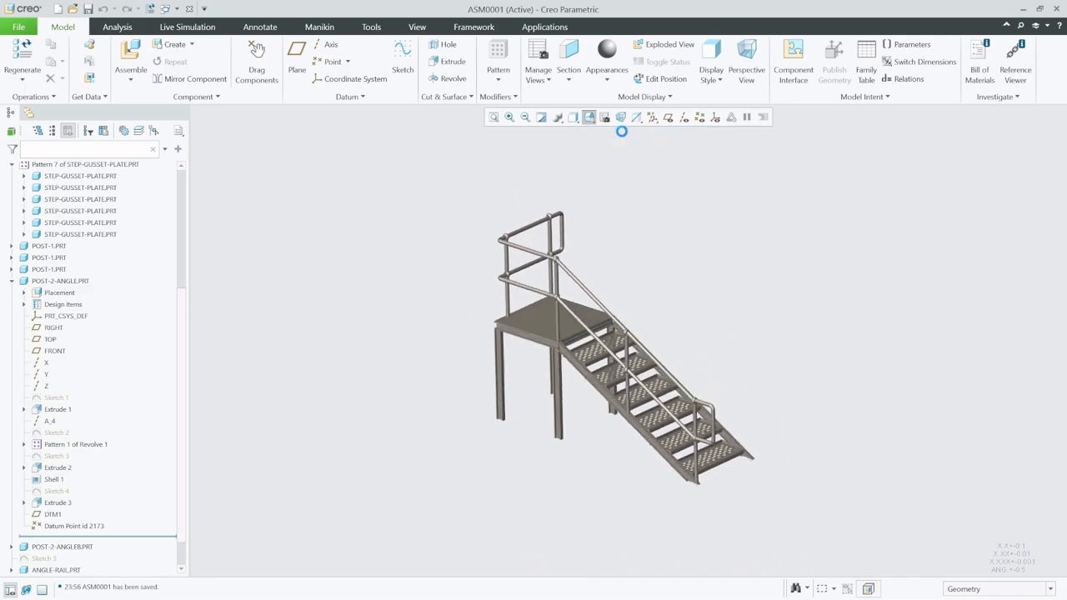